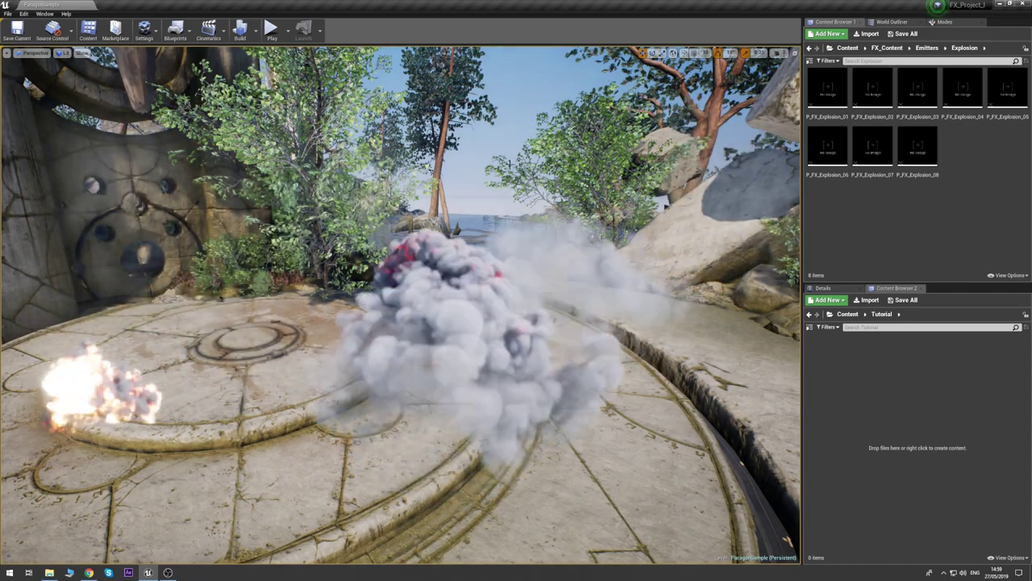
- Switch to the browser and examine the Explosions for Games I product page, including its render passes and additional details
click(89, 573)
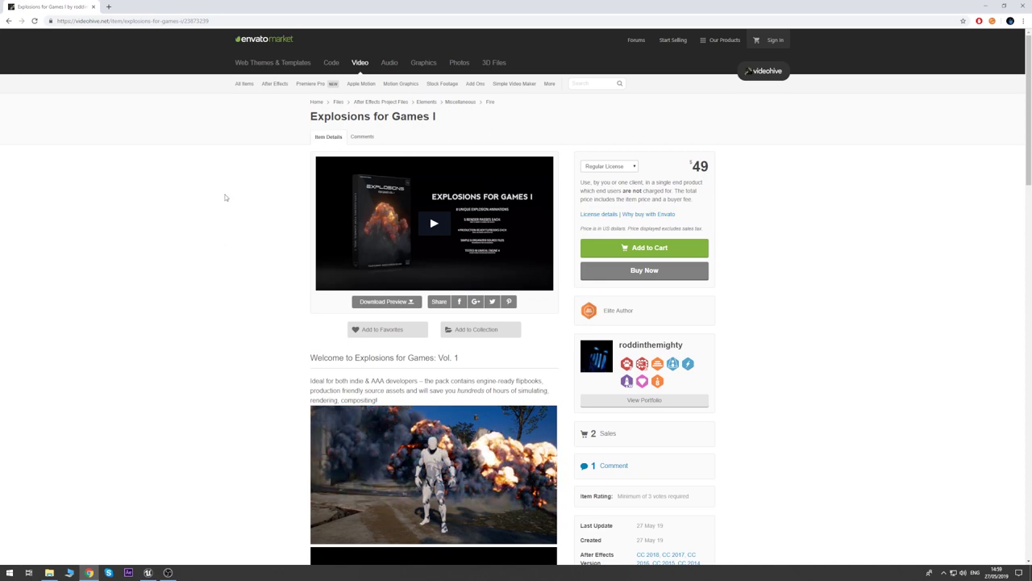
scroll(224, 202, down, 3)
scroll(225, 194, down, 3)
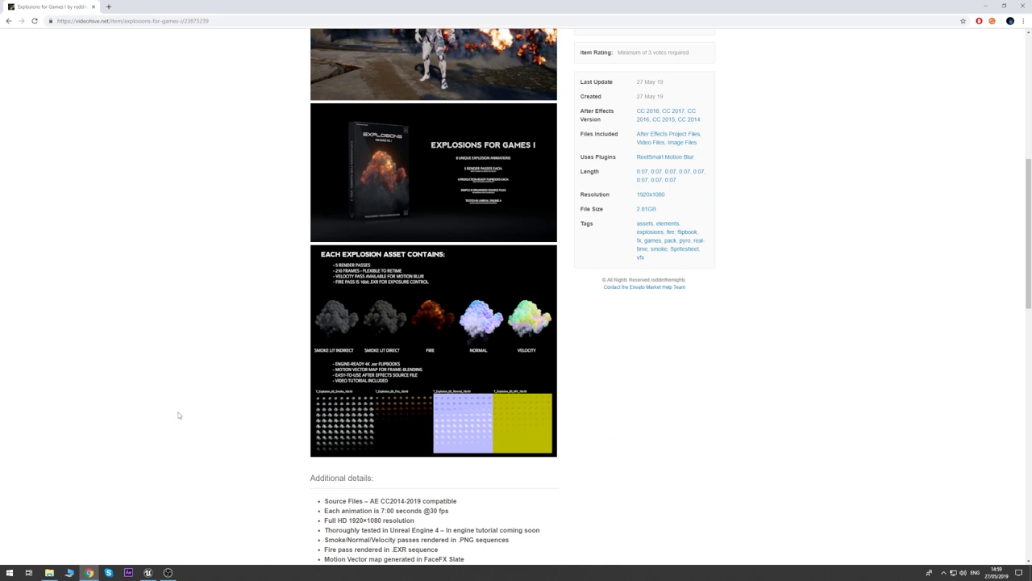
- Switch back to Unreal Editor and hide the emitters P_FX_Explosion_01 through P_FX_Explosion_08 in the level
click(148, 572)
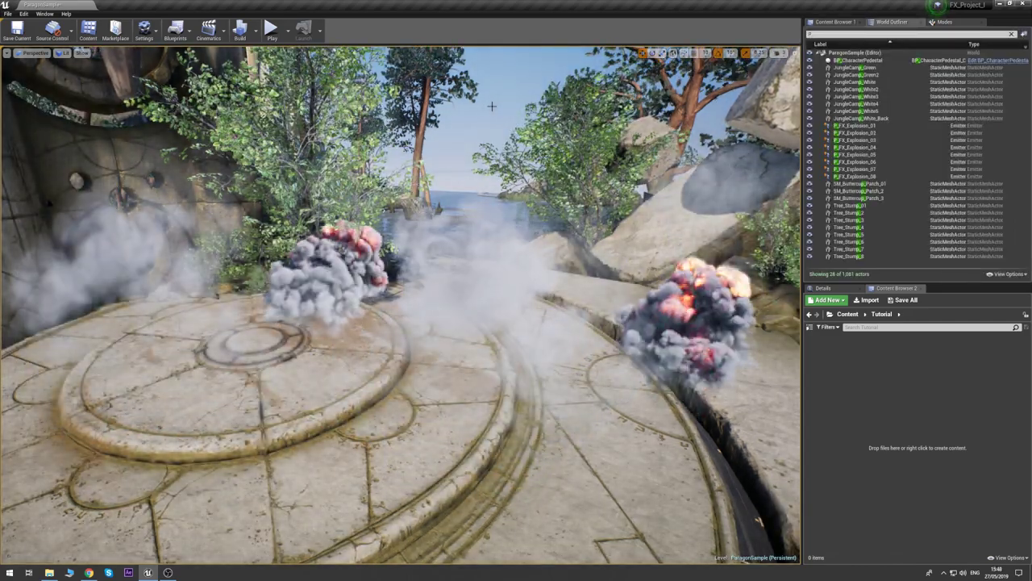
drag(811, 125, 811, 171)
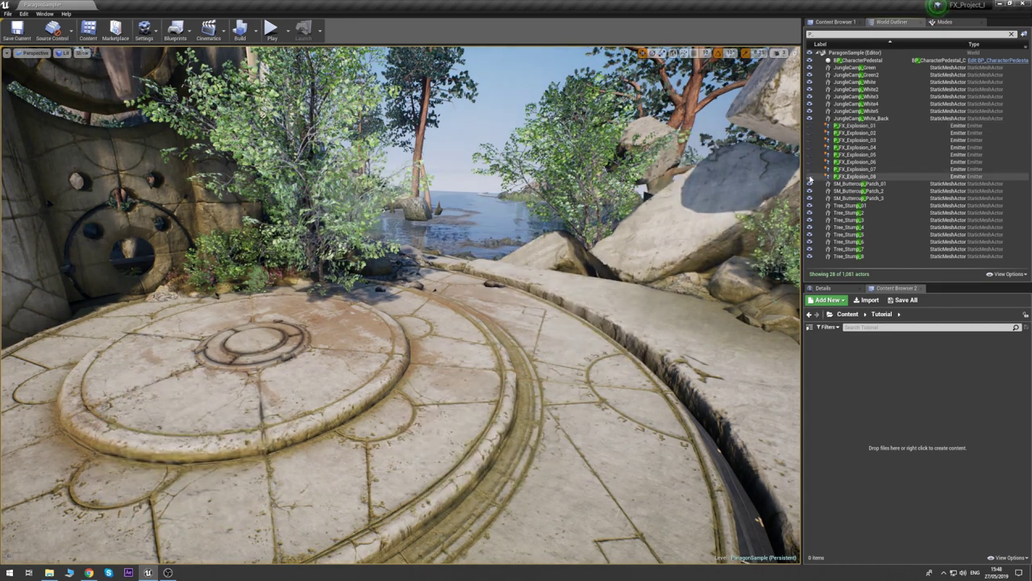
click(502, 70)
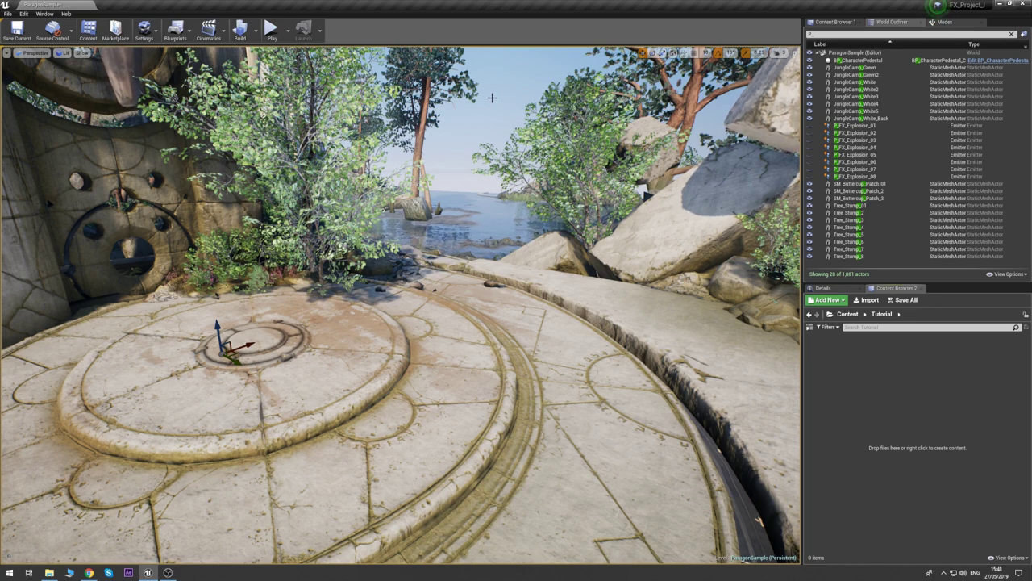
click(492, 98)
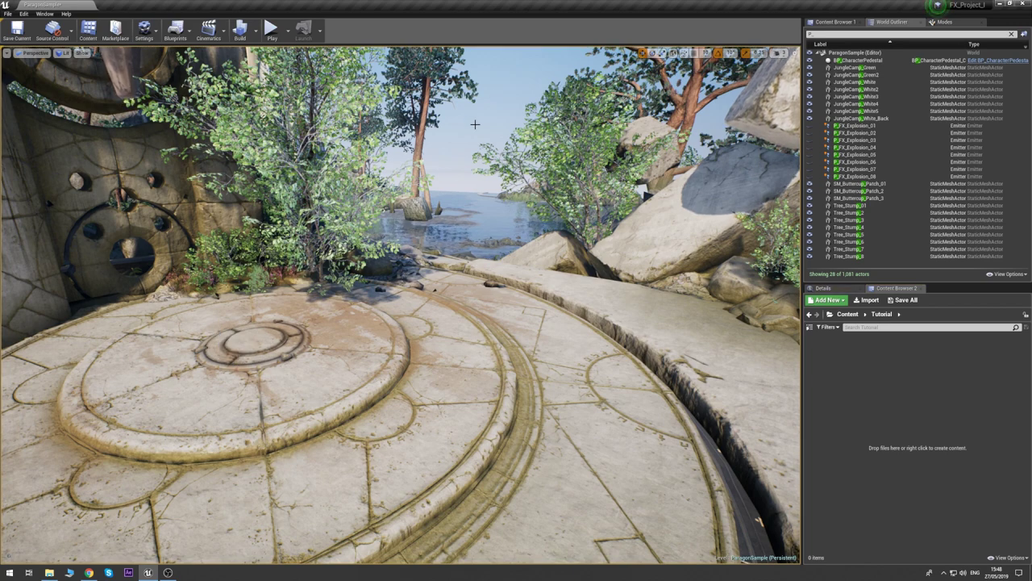
- Import the Fire, MV, Normal and Smoke 10x8 EXR textures from the Explosion_01 folder into the Tutorial content folder
click(49, 573)
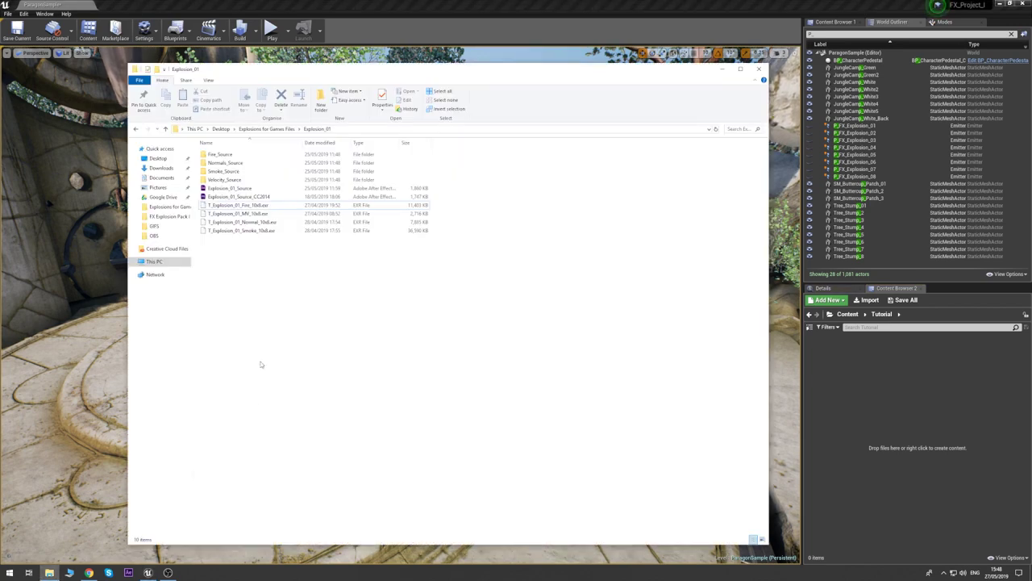
click(242, 205)
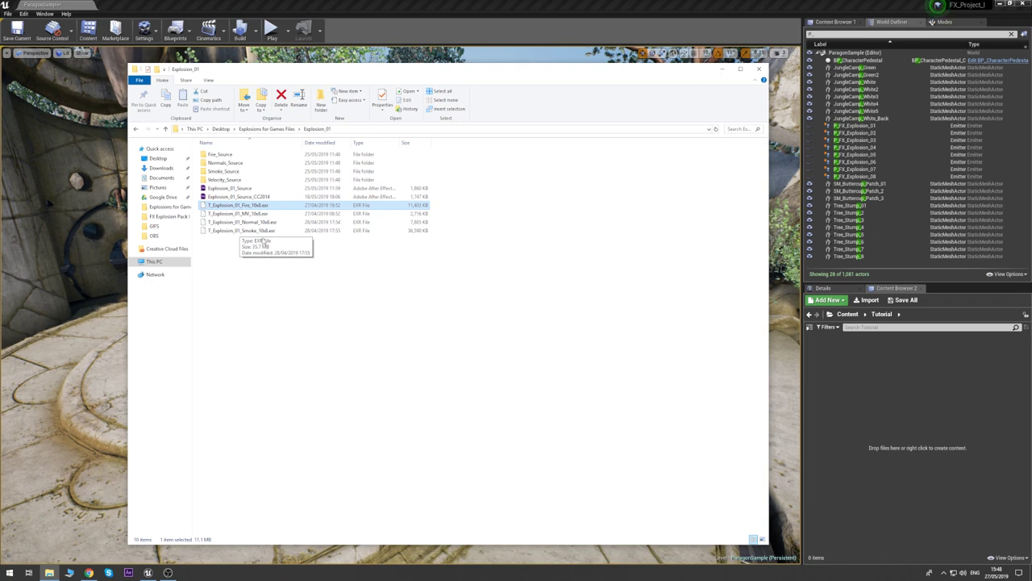
shift+click(258, 232)
drag(255, 208, 983, 418)
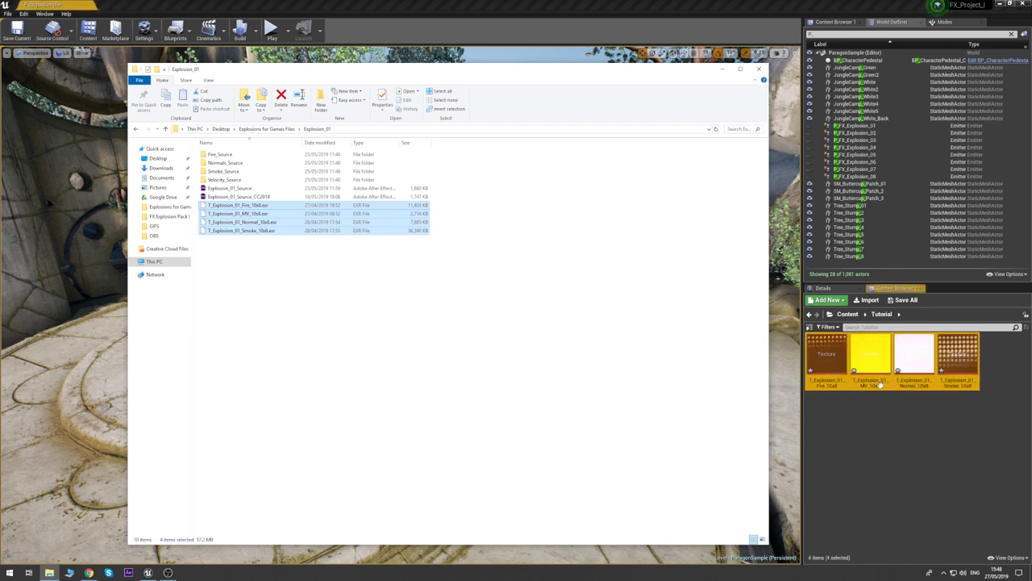
click(862, 419)
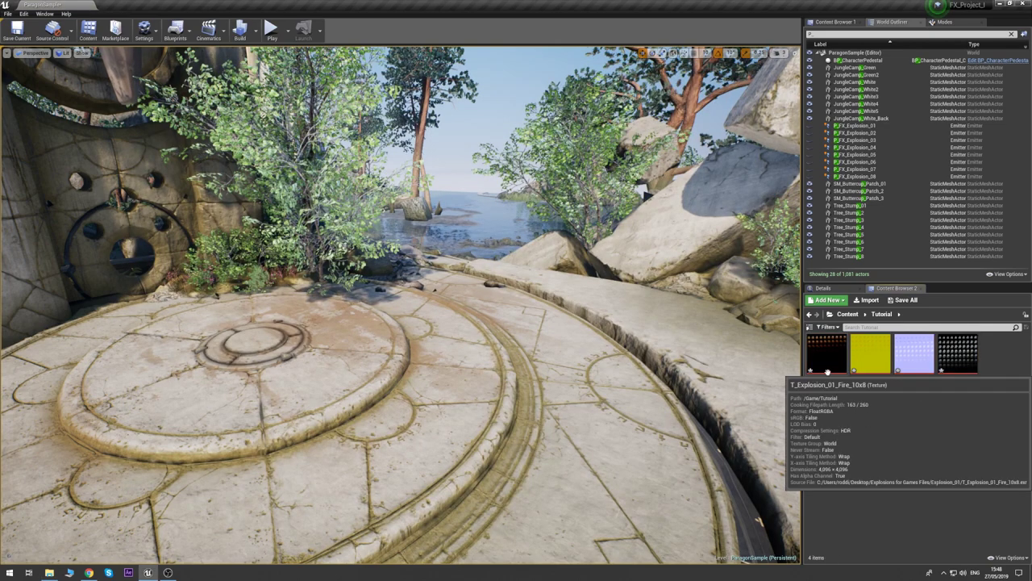
- Set the T_Explosion_01_Smoke_10x8 texture's compression to Default (DXT1/5), enable sRGB and save it
click(972, 363)
double_click(972, 363)
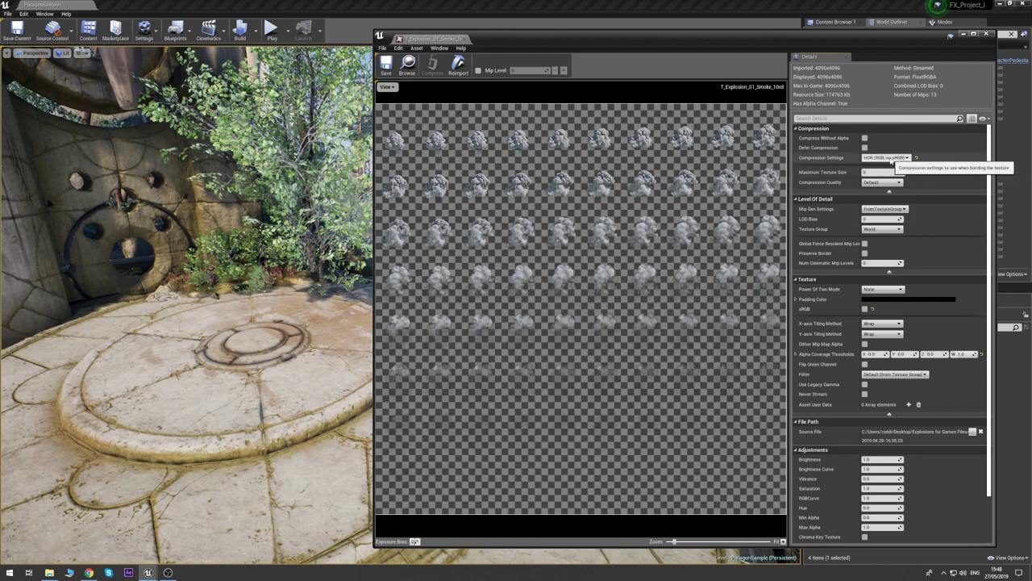
click(885, 157)
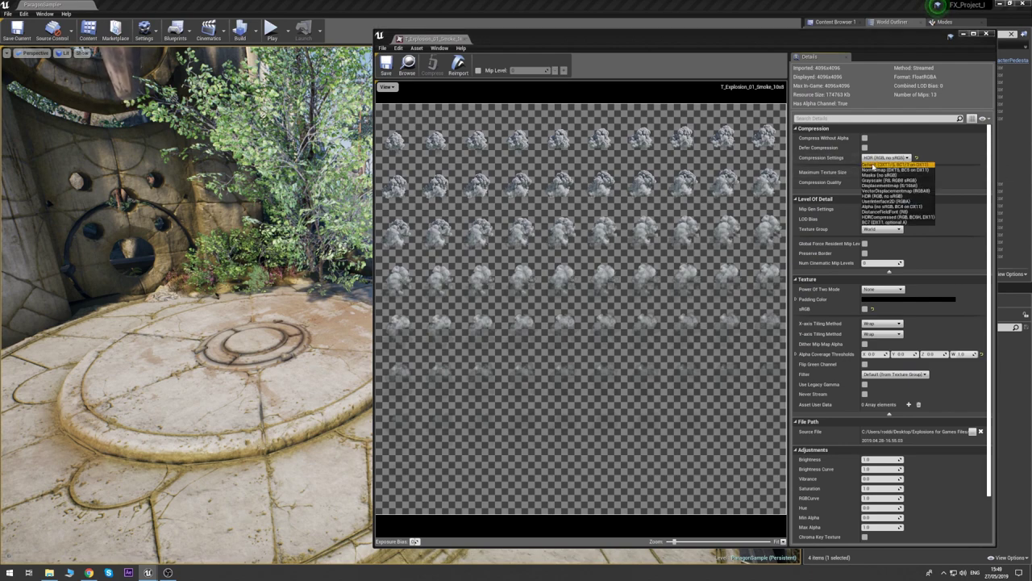
click(874, 166)
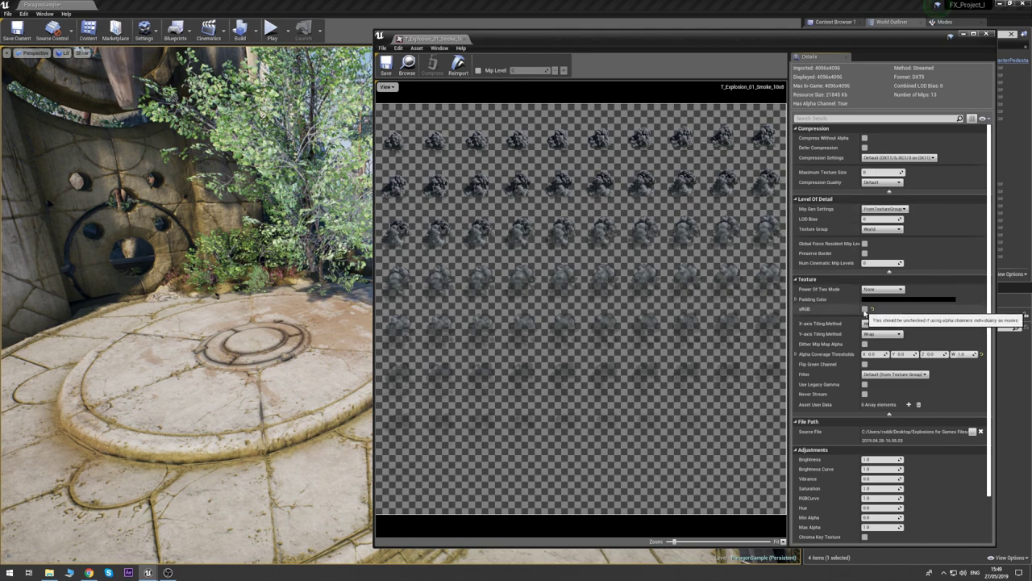
click(866, 309)
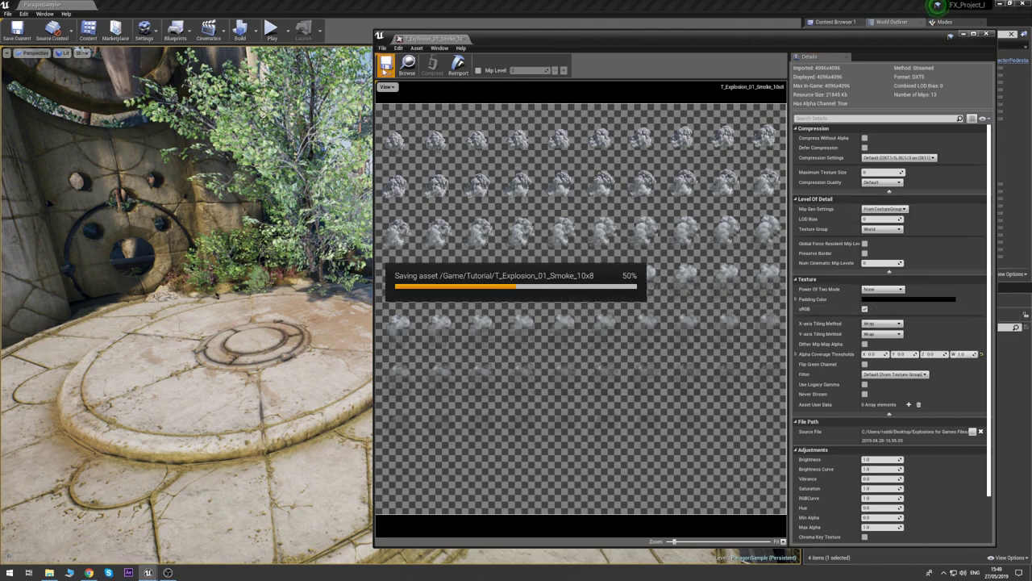
click(385, 66)
click(965, 34)
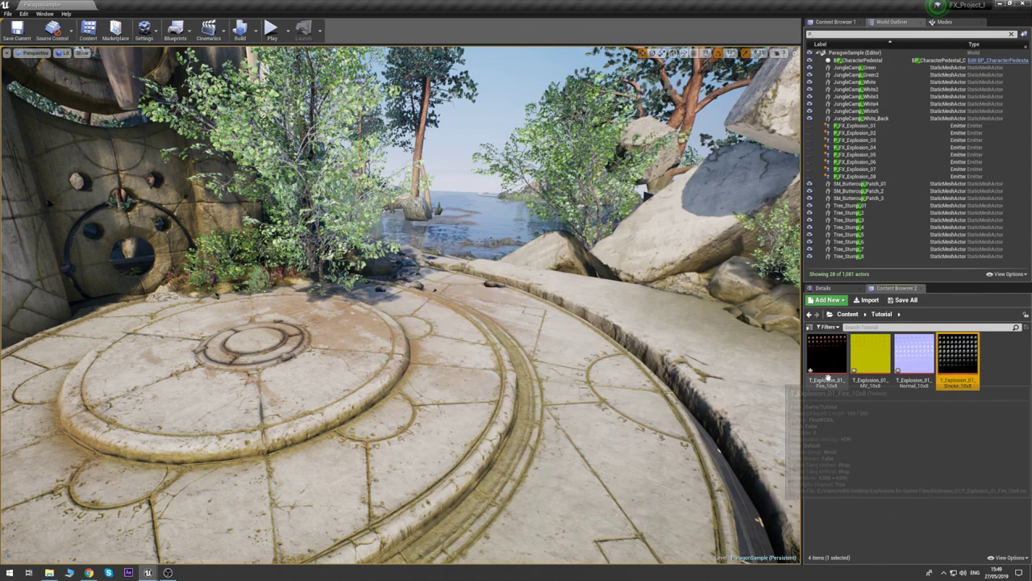
- Set the T_Explosion_01_Fire_10x8 texture's compression to Default (DXT1/5), enable sRGB and save it
double_click(827, 359)
click(881, 158)
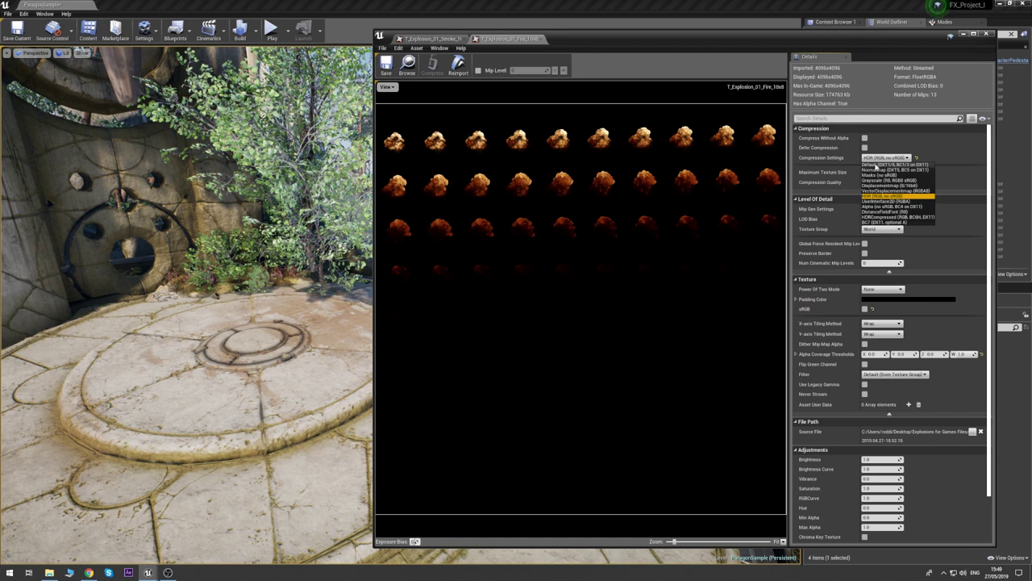
click(879, 165)
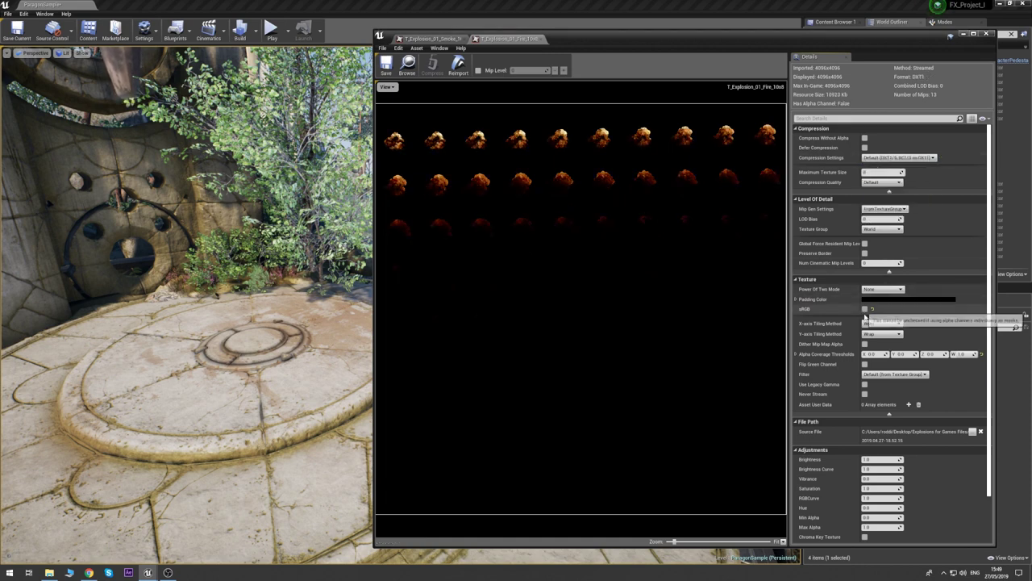
click(864, 309)
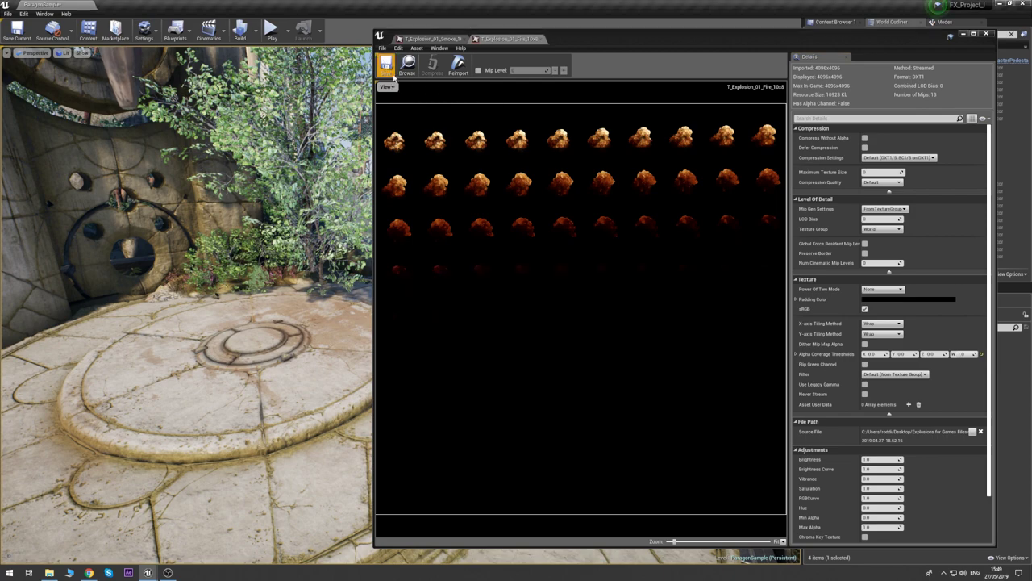
click(965, 36)
- Set the T_Explosion_01_MV_10x8 motion vector texture's compression to Default (DXT1/5) and save it
double_click(873, 359)
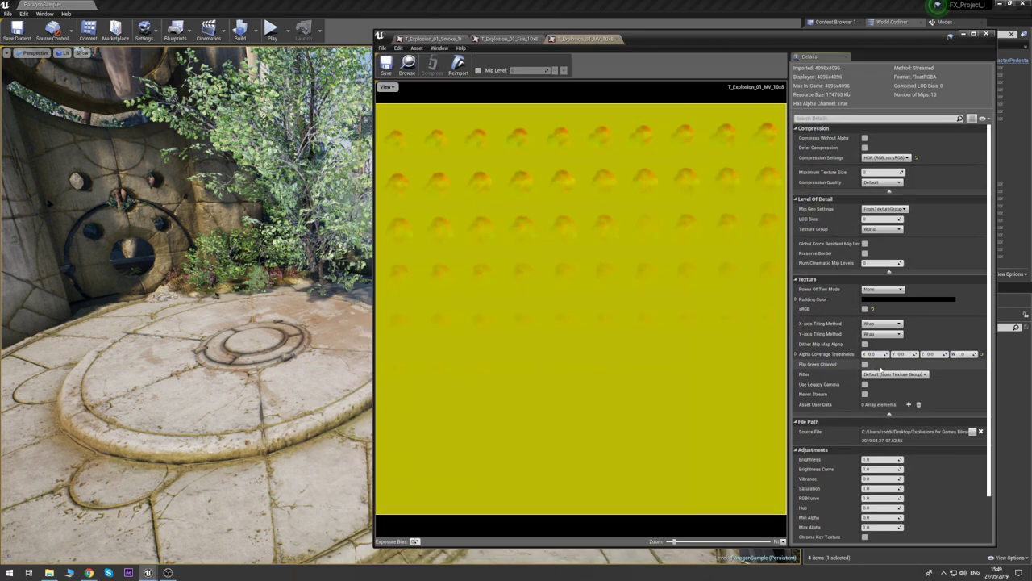
click(884, 157)
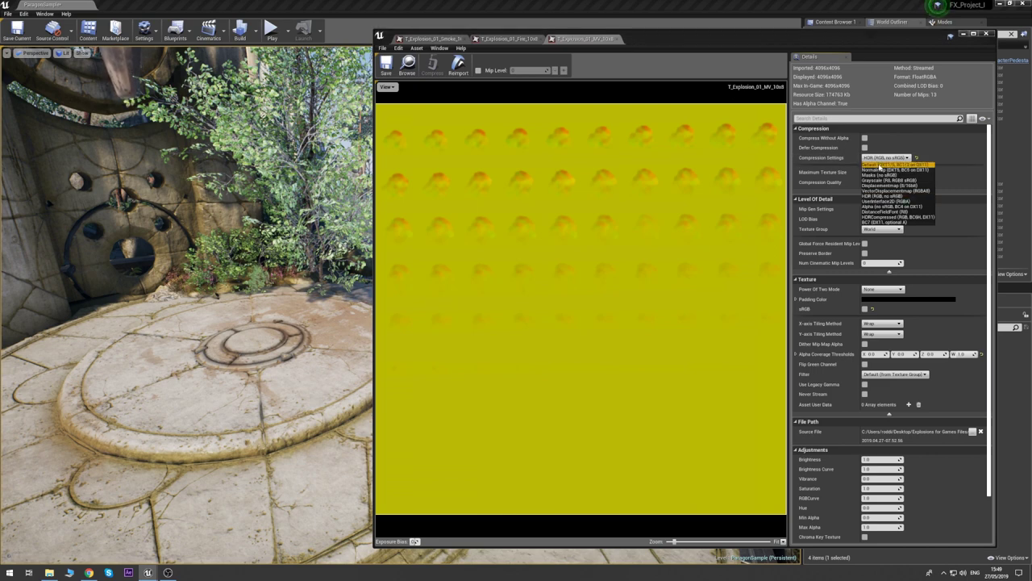
click(879, 165)
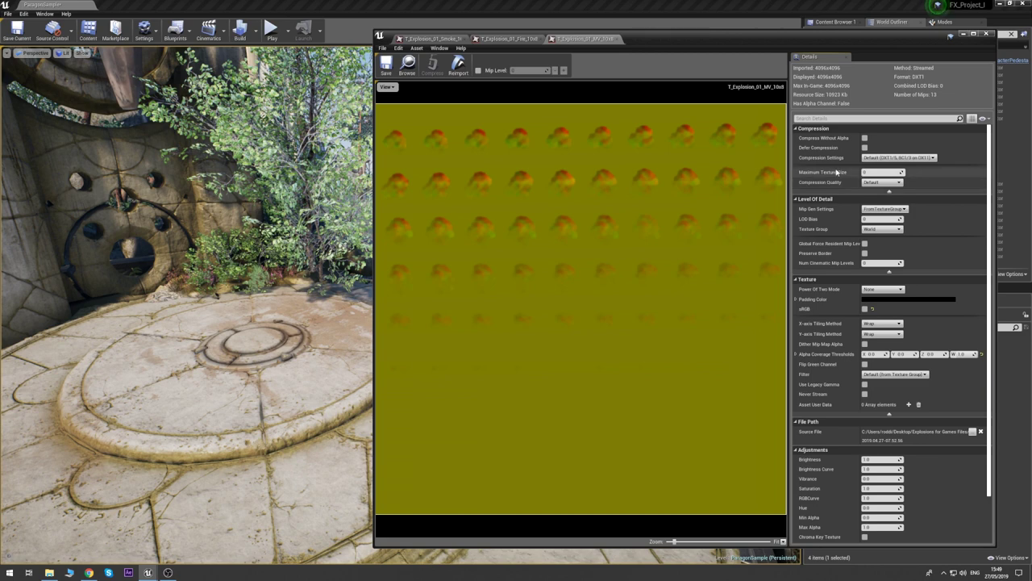
mouse_move(832, 173)
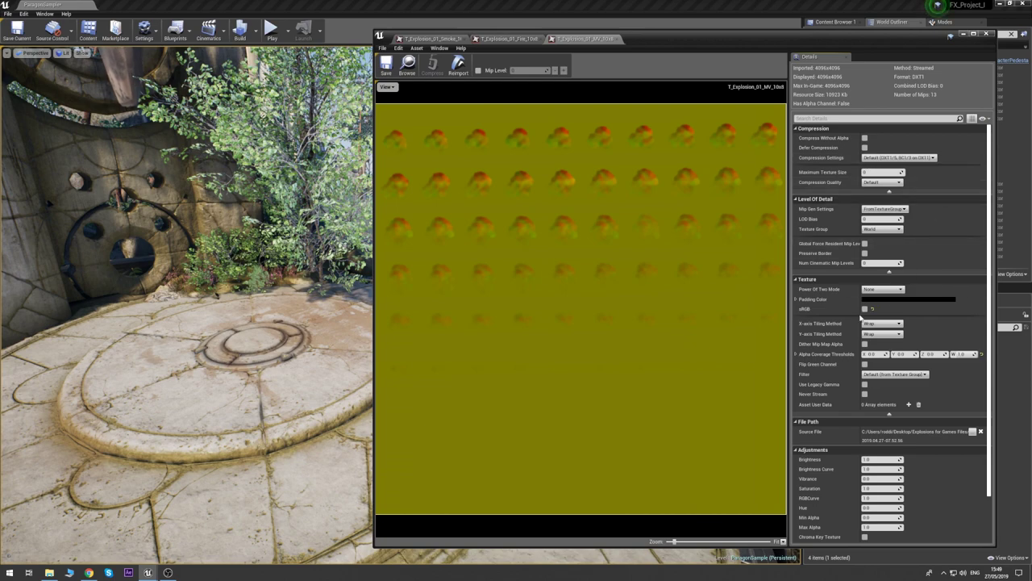
click(386, 67)
click(961, 36)
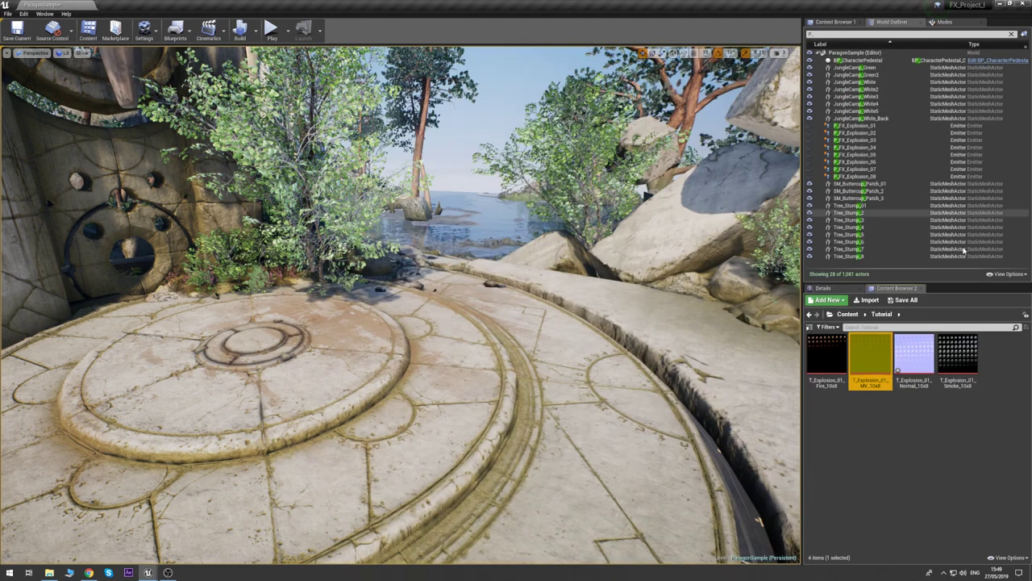
- Set the T_Explosion_01_Normal_10x8 texture's compression to Normalmap (DXT5, BC5 on DX11) and save it
double_click(915, 357)
click(902, 157)
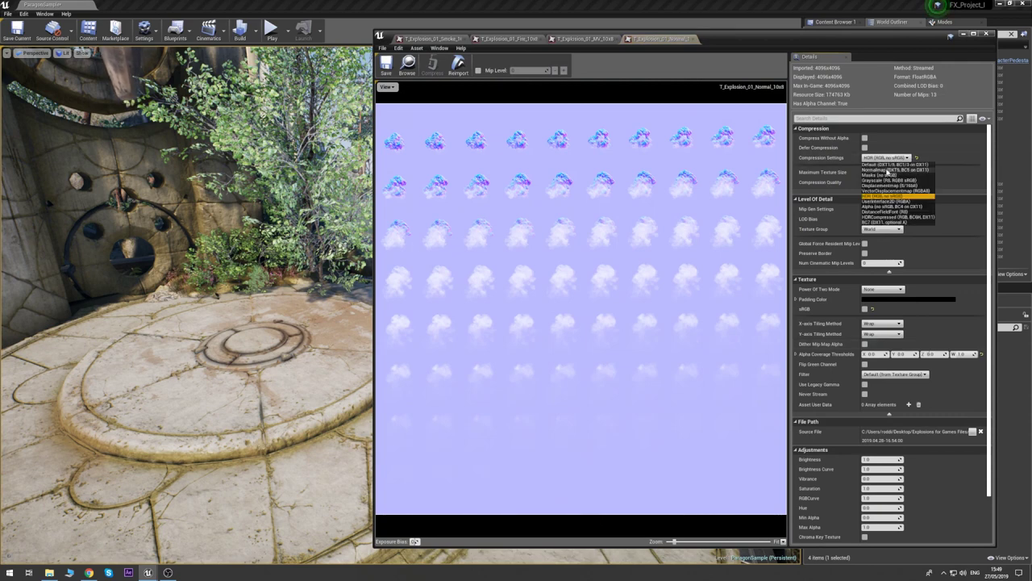
click(887, 166)
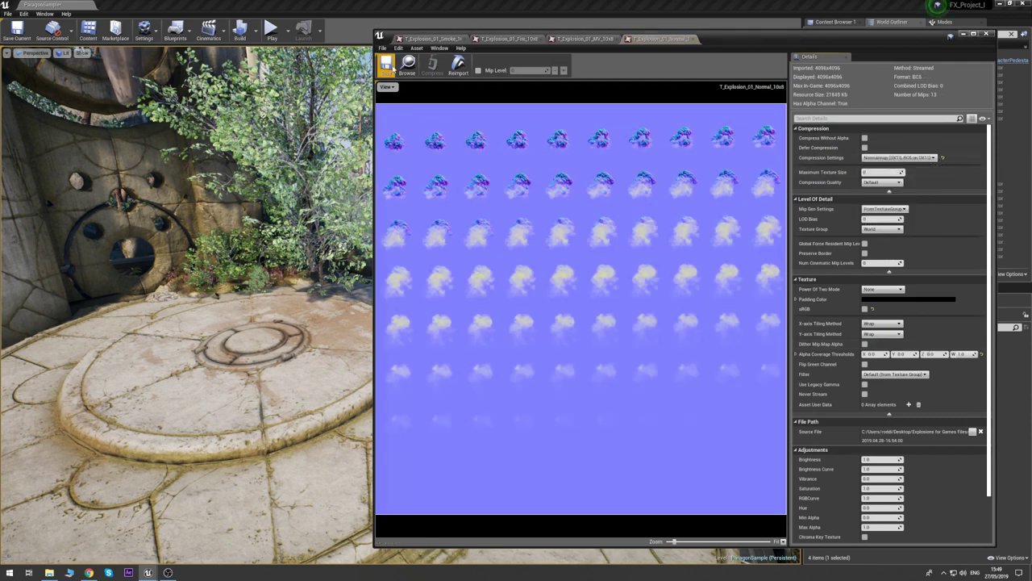
click(387, 66)
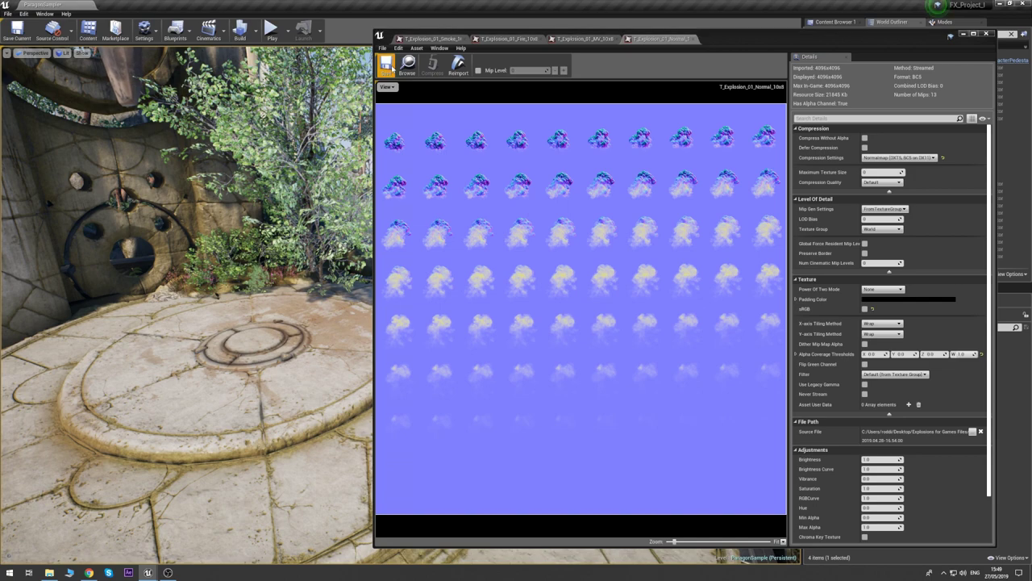
click(962, 34)
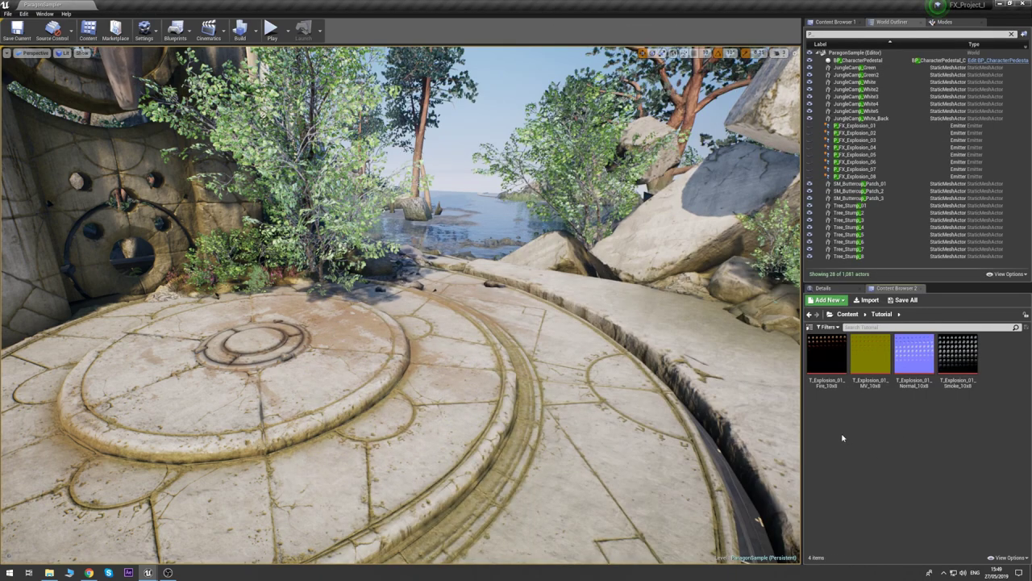
- Create a new material named M_Explosion in the Tutorial folder
right_click(842, 438)
click(881, 299)
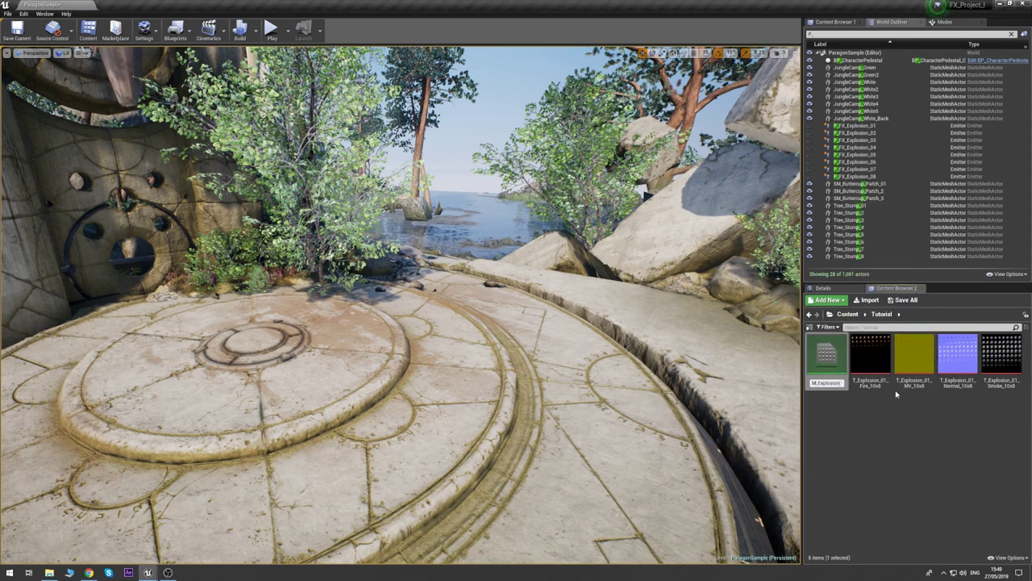
key(Return)
click(862, 412)
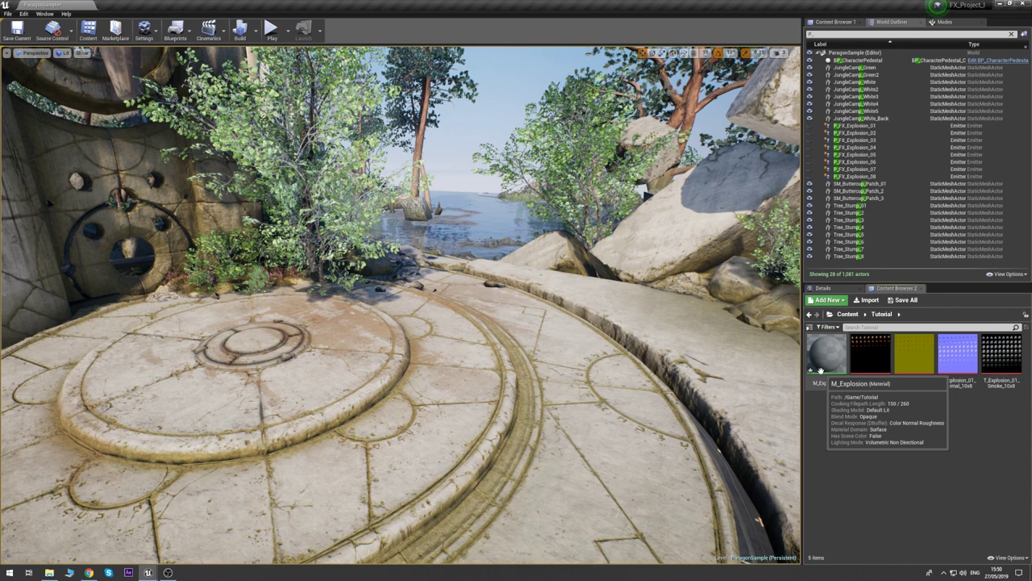
- Create a material instance of M_Explosion, naming it M_Explosion_Inst
right_click(821, 370)
click(859, 410)
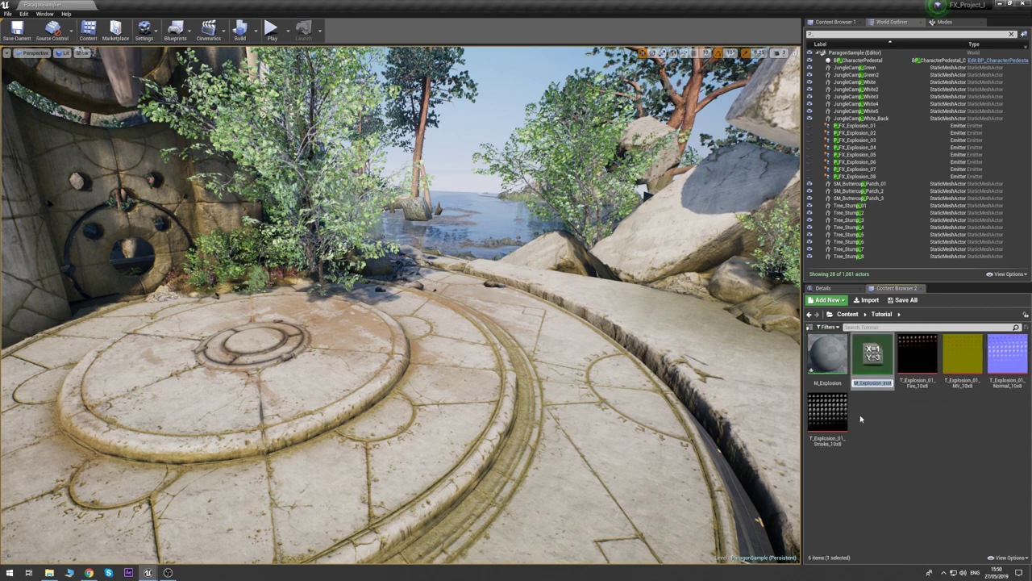
key(Return)
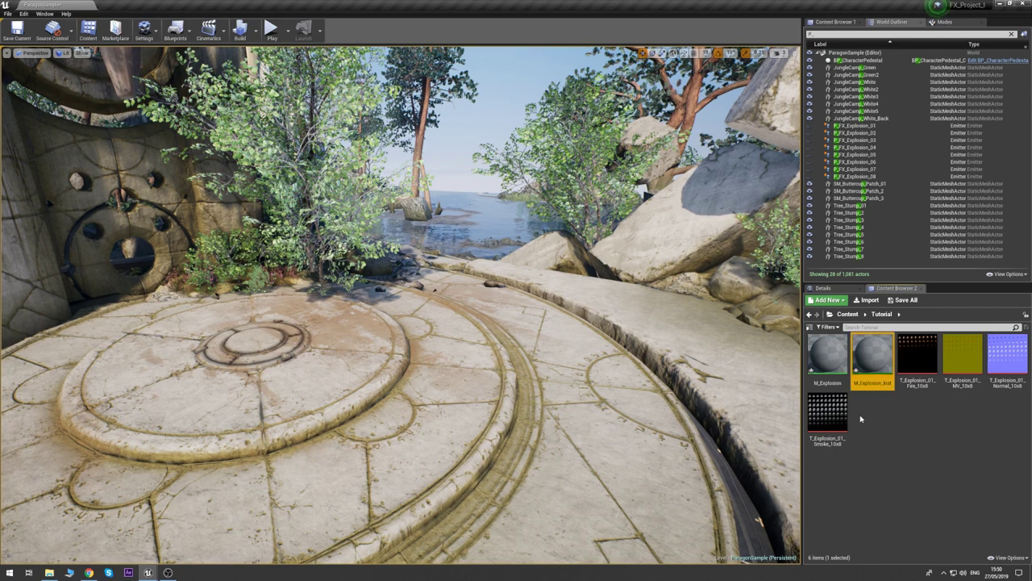
click(895, 446)
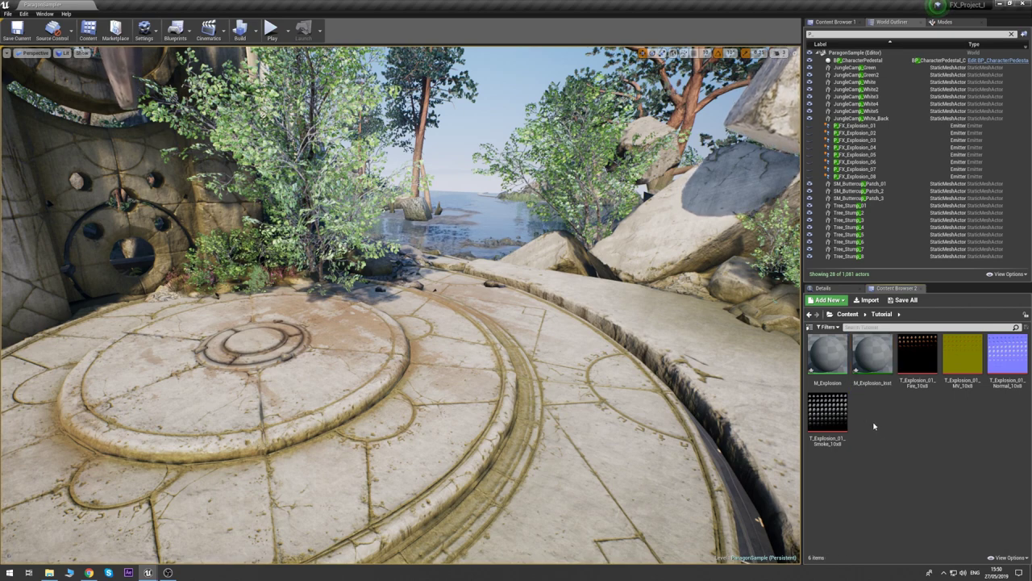
- Open the M_Explosion material for editing and bring its main node into view in the graph
click(825, 366)
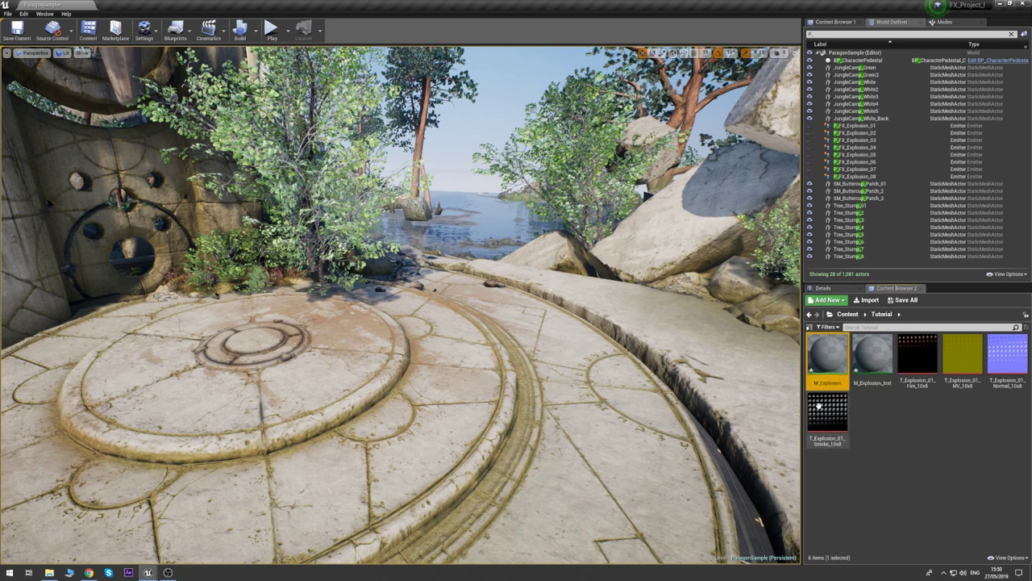
double_click(826, 359)
click(690, 272)
right_drag(673, 239, 793, 250)
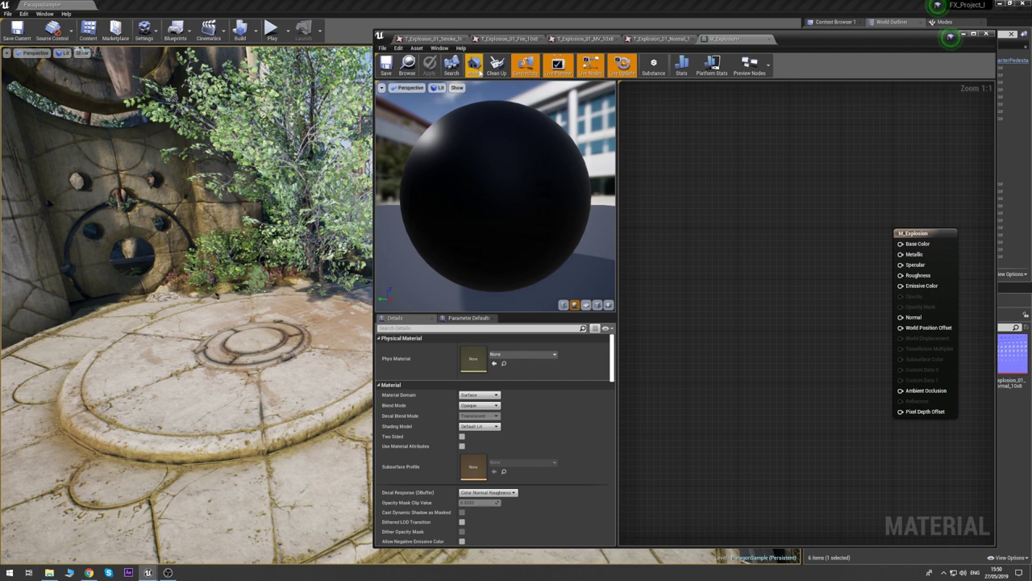
- Close the four open explosion texture editors, leaving only the M_Explosion material open
click(465, 39)
click(466, 39)
click(466, 39)
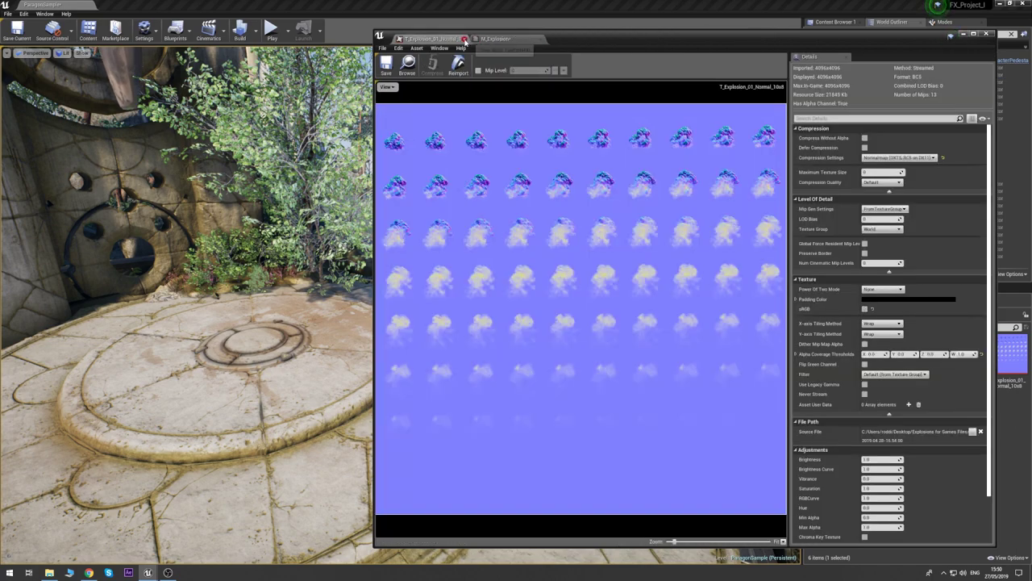
click(465, 39)
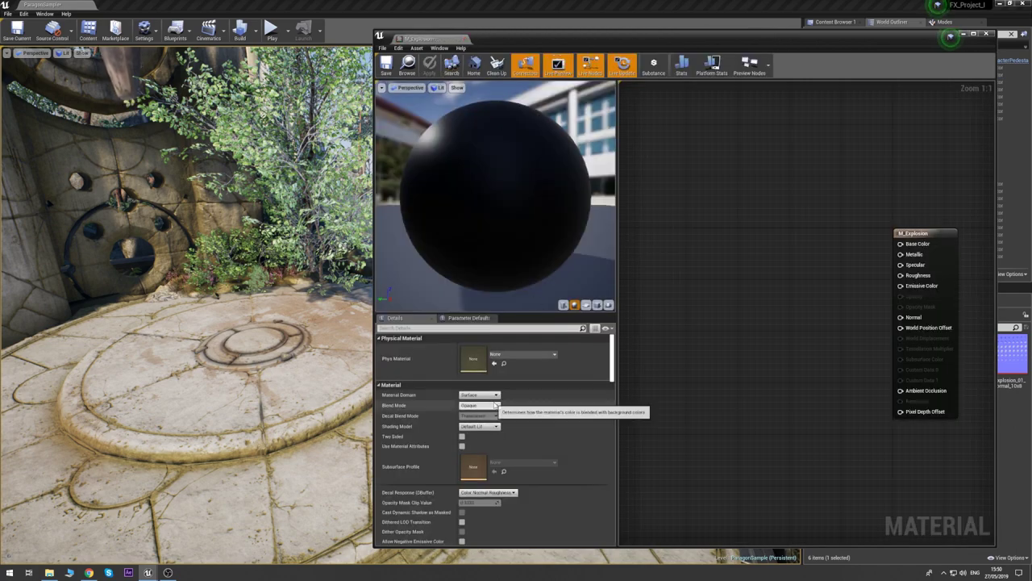
- Set the M_Explosion material's blend mode to AlphaComposite (Premultiplied Alpha) and its shading model to Subsurface
click(495, 406)
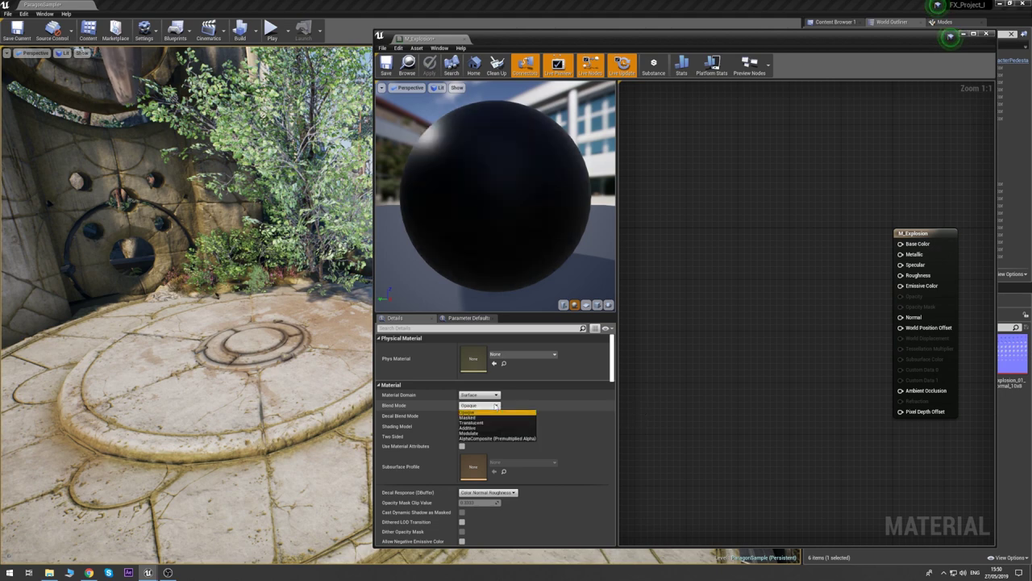
click(486, 439)
click(482, 427)
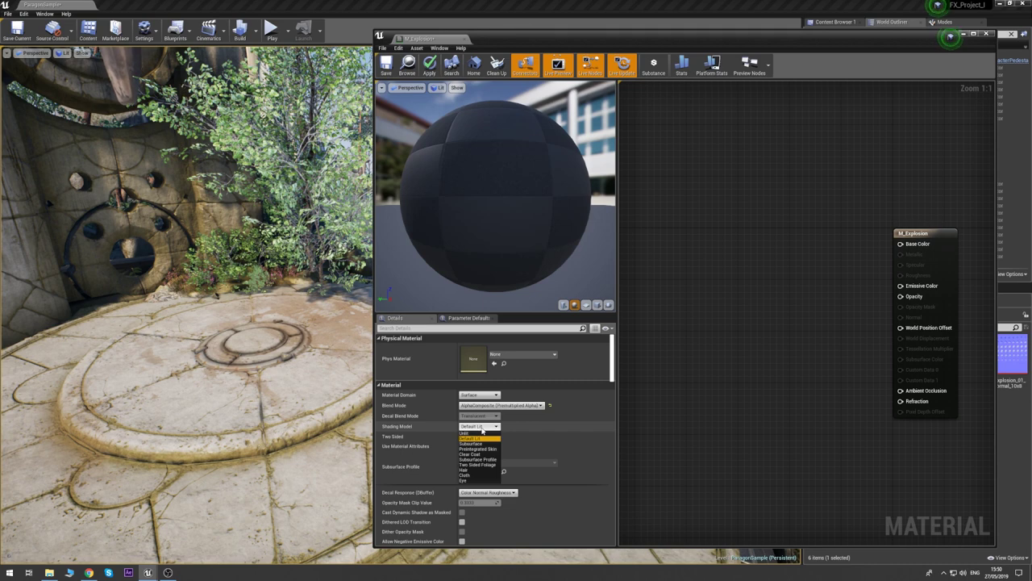
click(478, 445)
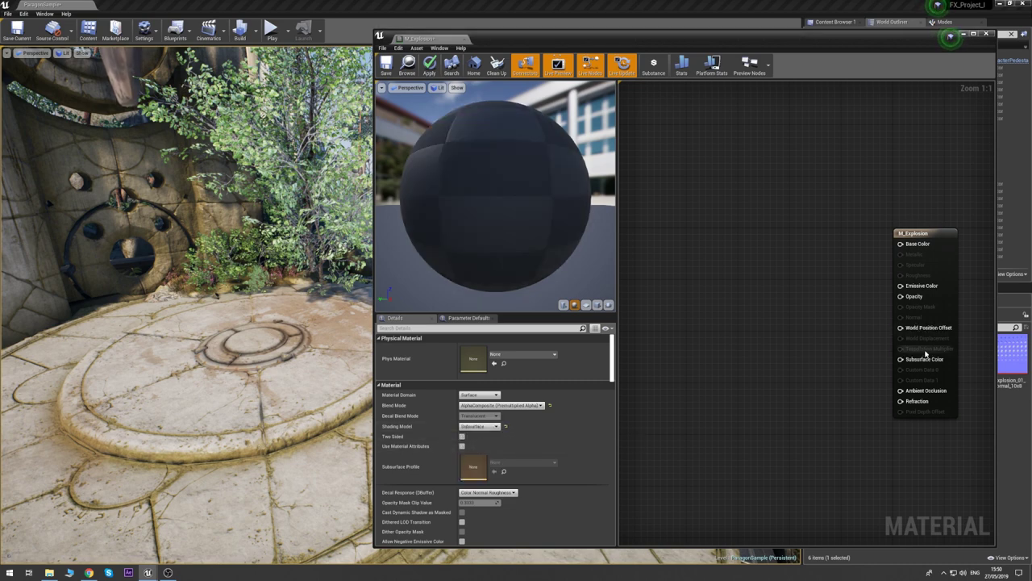
- Set the material's translucency lighting mode to Volumetric Directional and save the material
scroll(516, 376, down, 10)
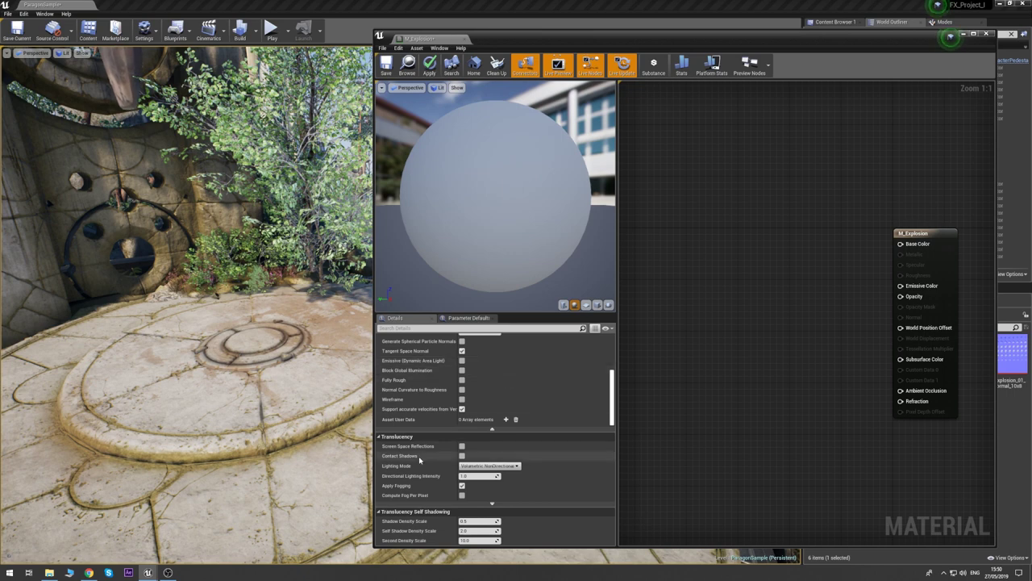
click(487, 465)
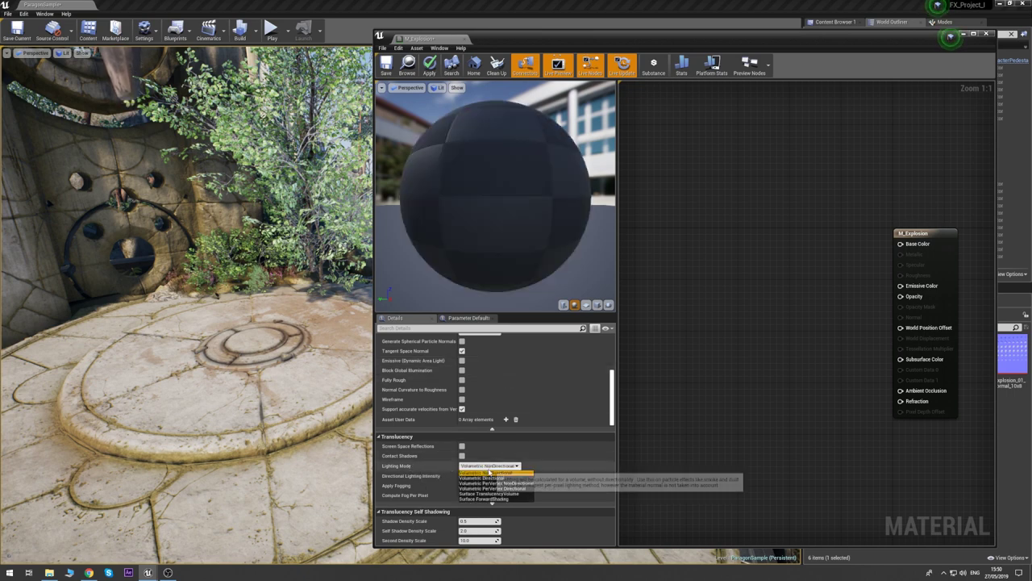
click(482, 477)
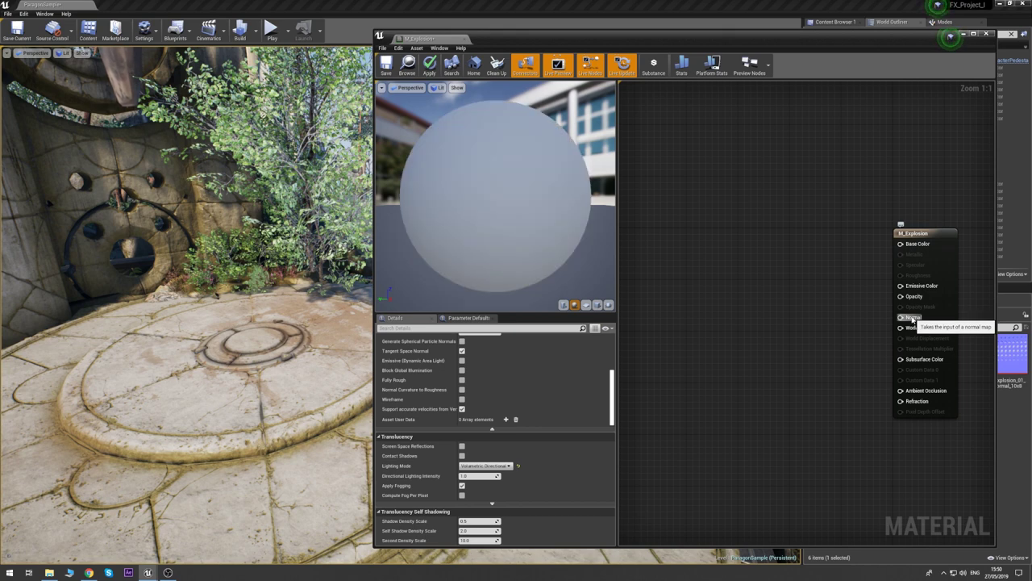
click(393, 73)
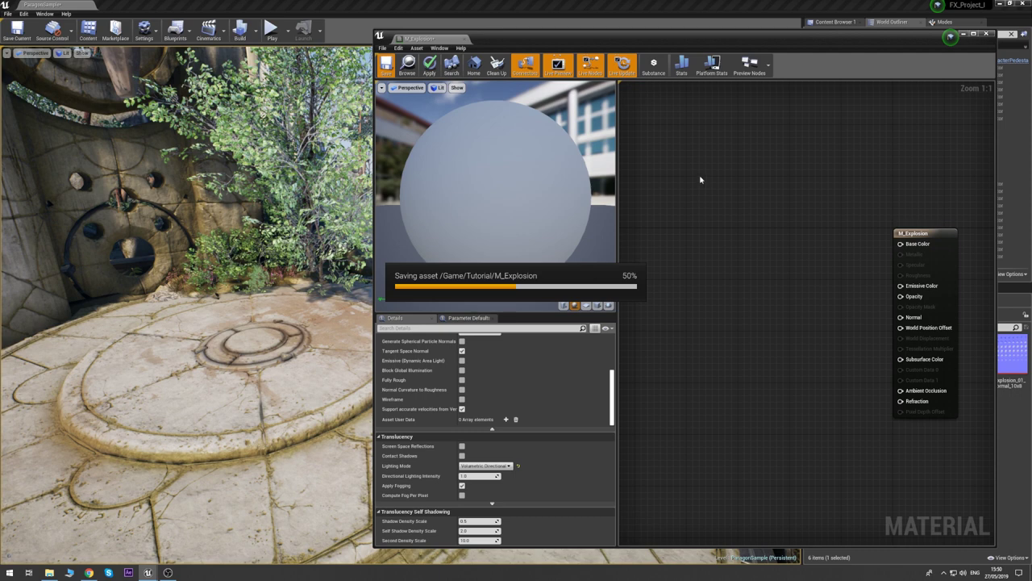
- Uncover the Tutorial folder's assets and add the Fire, MV, Normal and Smoke explosion textures to the material graph as texture samples
drag(744, 39, 544, 46)
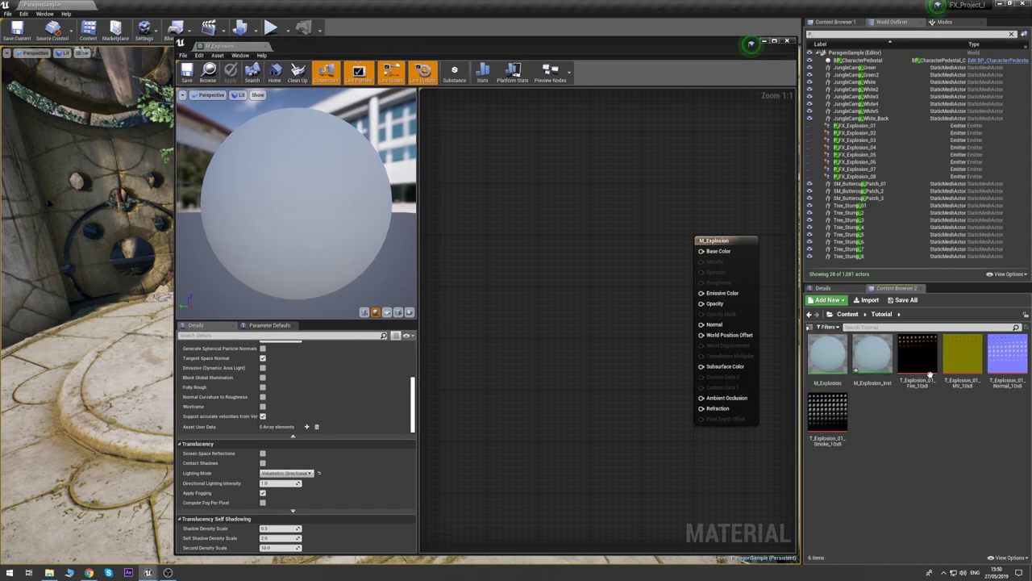
click(917, 359)
shift+click(828, 415)
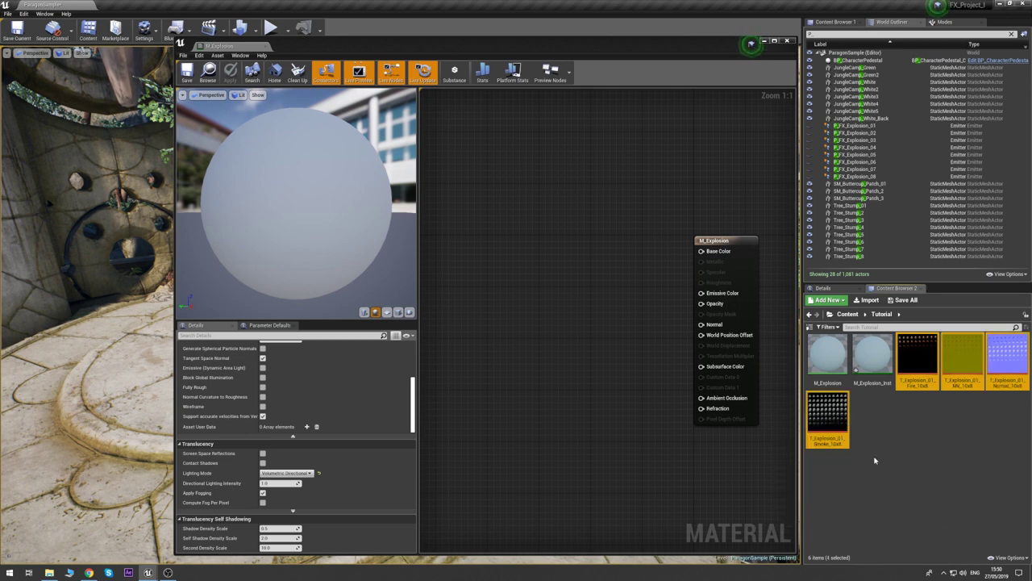
drag(925, 377, 489, 183)
- Arrange the four texture samples in one column, ordered fire, smoke, normal and motion vector from top to bottom
drag(557, 287, 478, 436)
drag(601, 315, 495, 284)
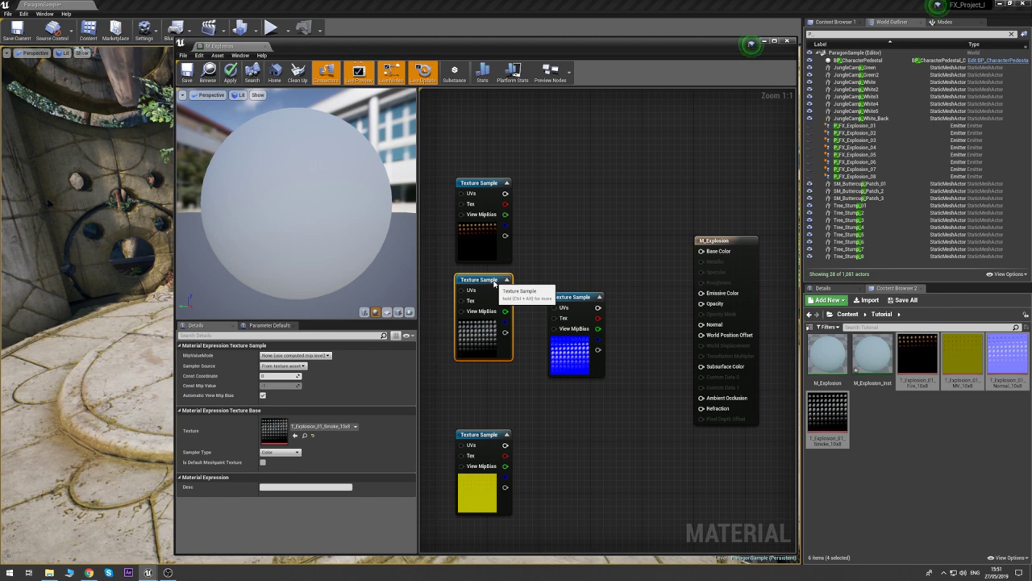
drag(484, 436, 484, 494)
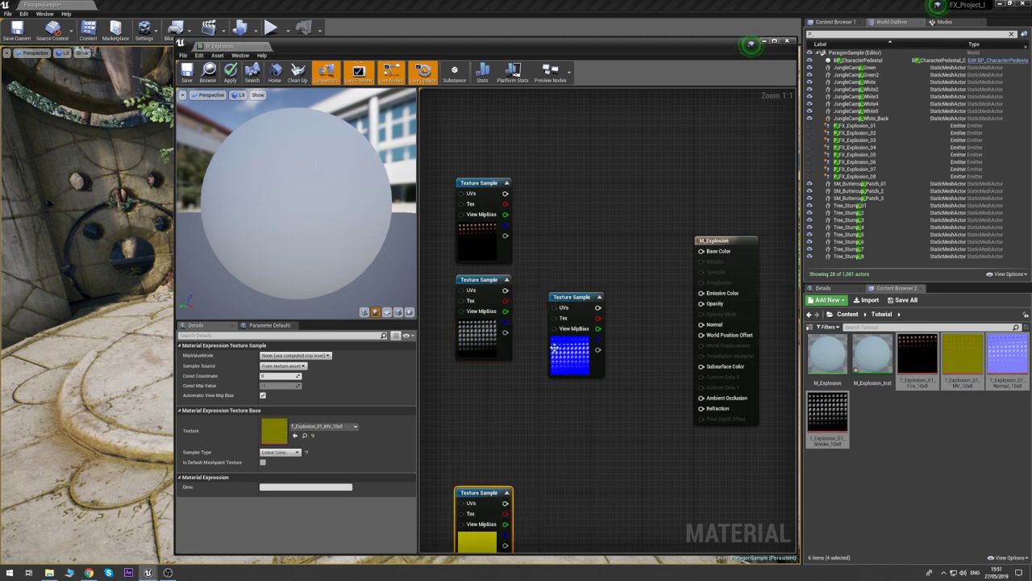
drag(564, 296, 488, 382)
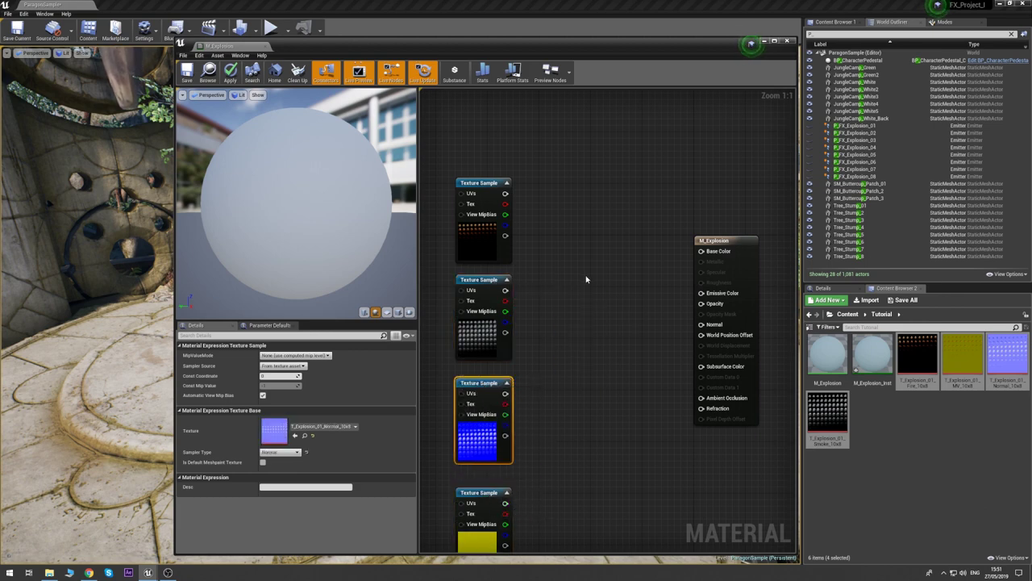
click(588, 254)
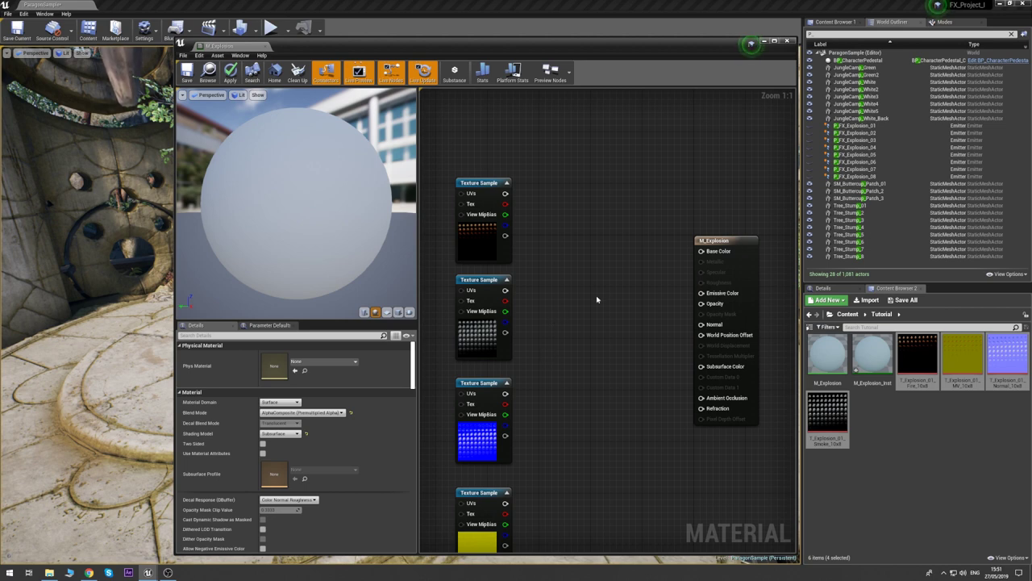
- Create a new particle system named P_Explosion_01 in the Tutorial folder
right_click(872, 422)
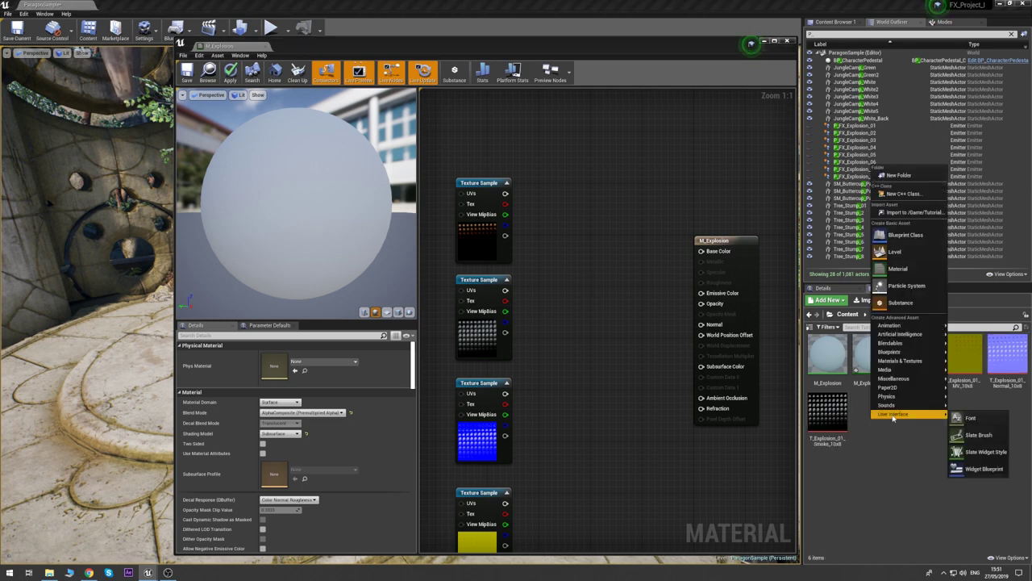
mouse_move(897, 324)
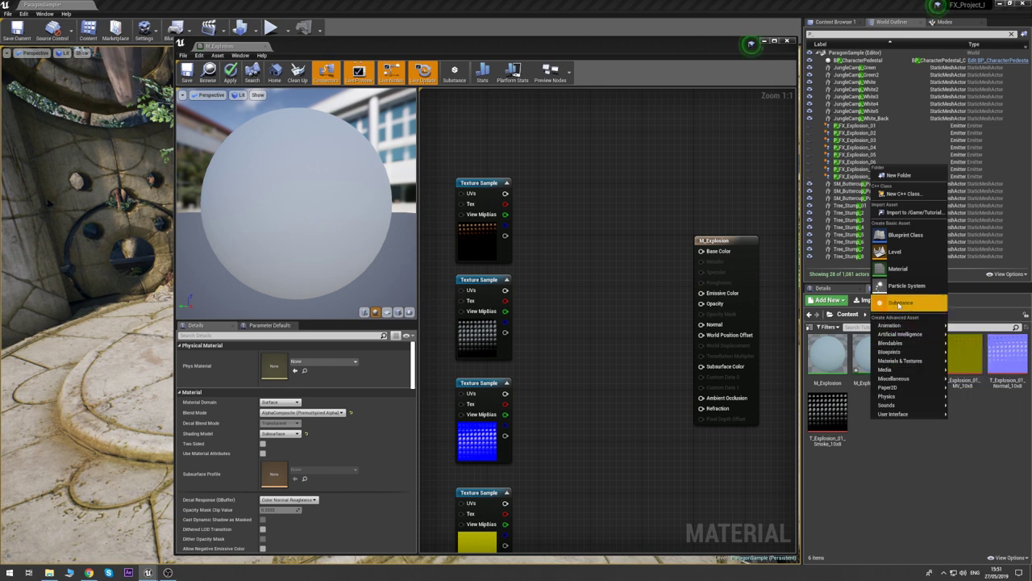
click(903, 286)
key(Return)
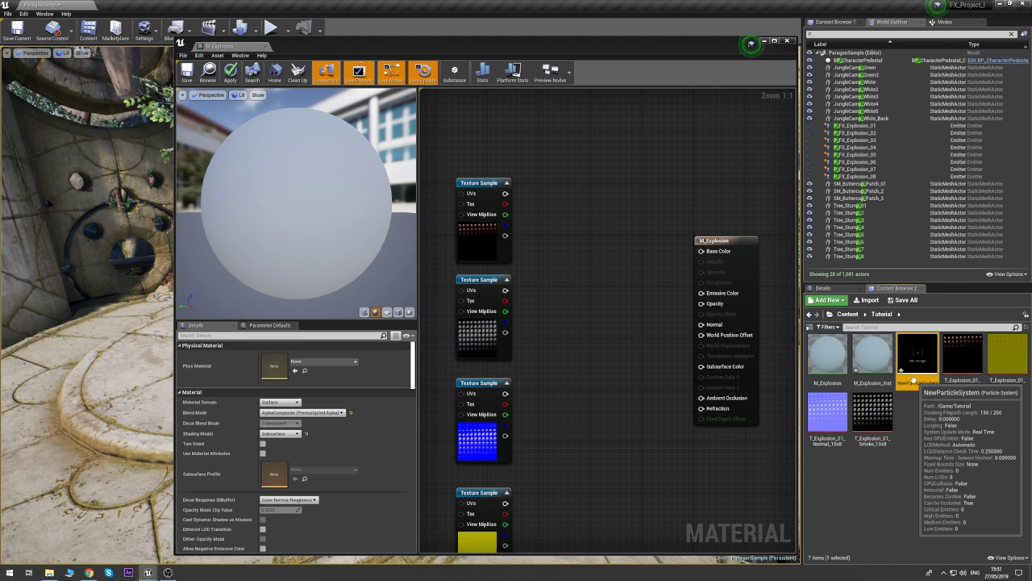
key(F2)
text(PS)
text(P_Explosion_01)
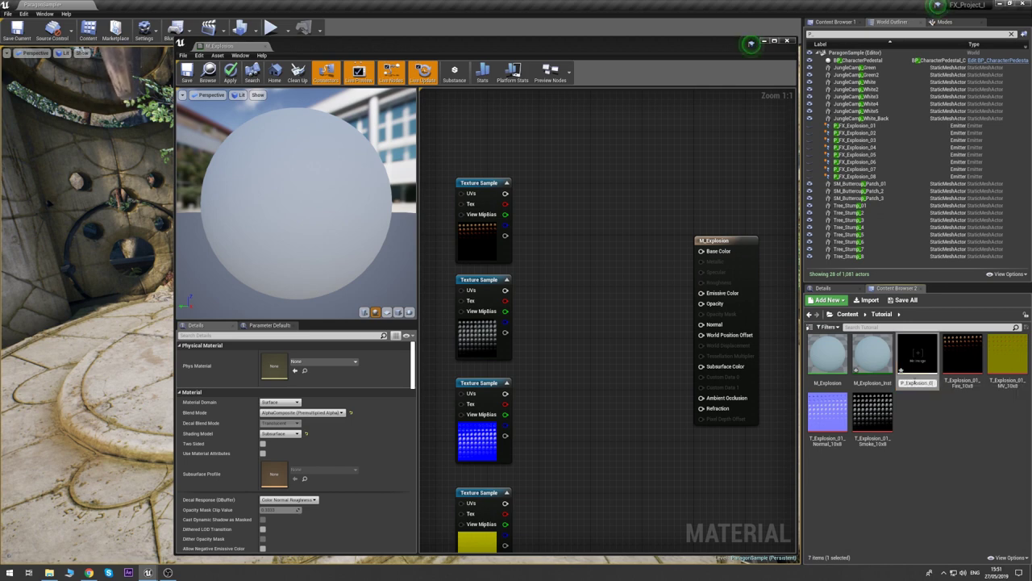
key(Return)
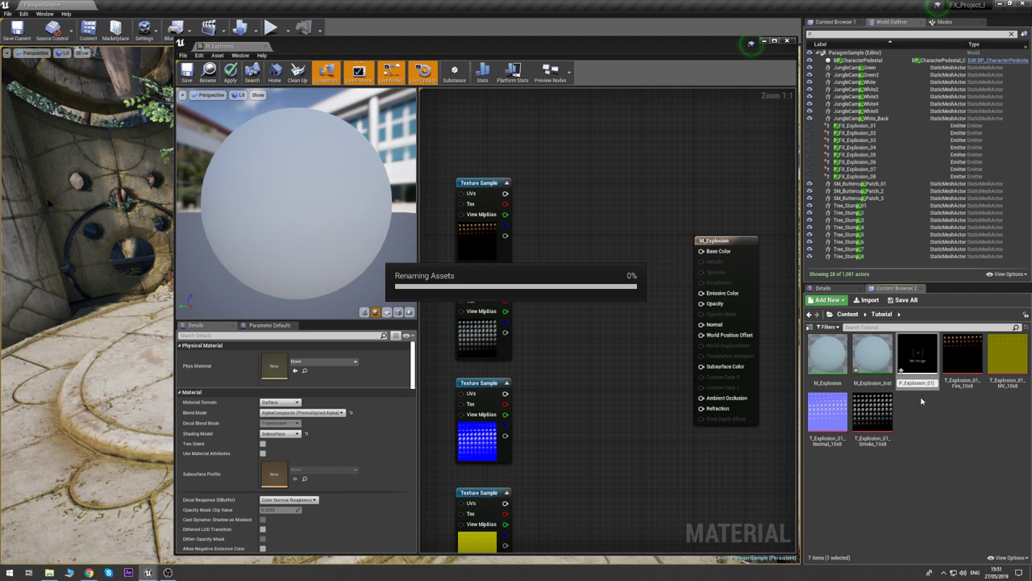
- Open P_Explosion_01 and examine the Sub UV interpolation and sub-image settings in the emitter's Required module
double_click(918, 359)
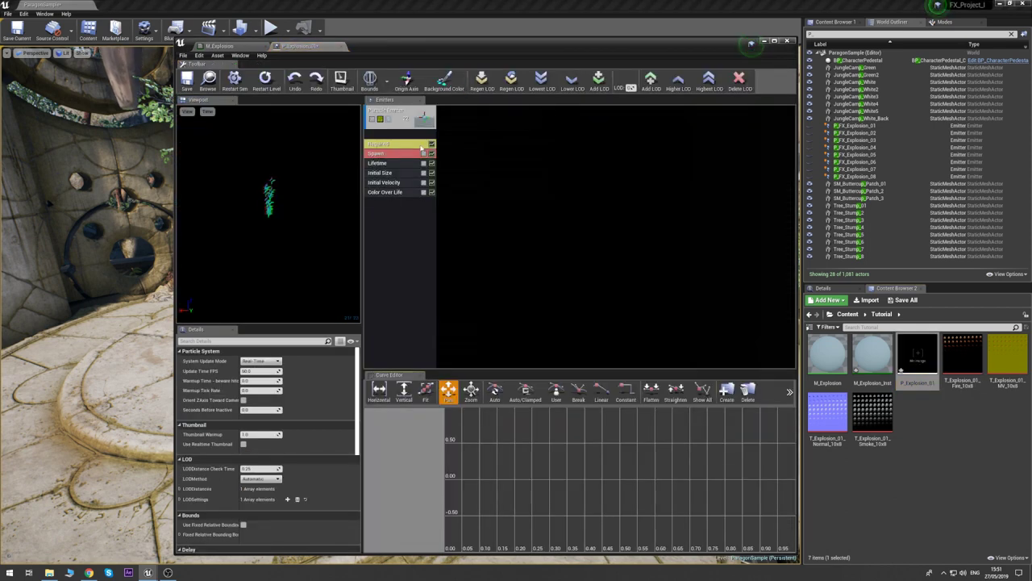
click(392, 145)
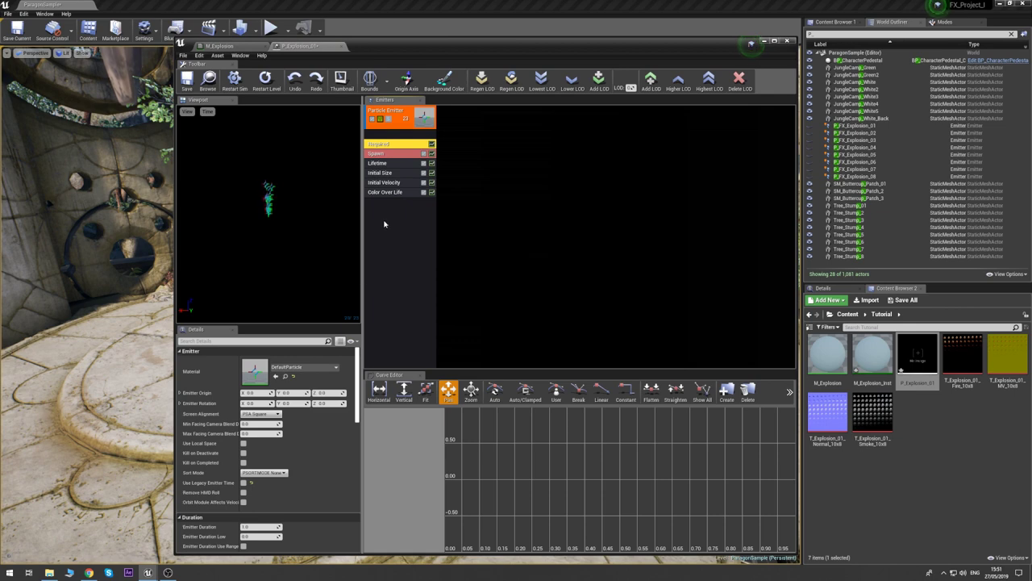
scroll(301, 392, down, 5)
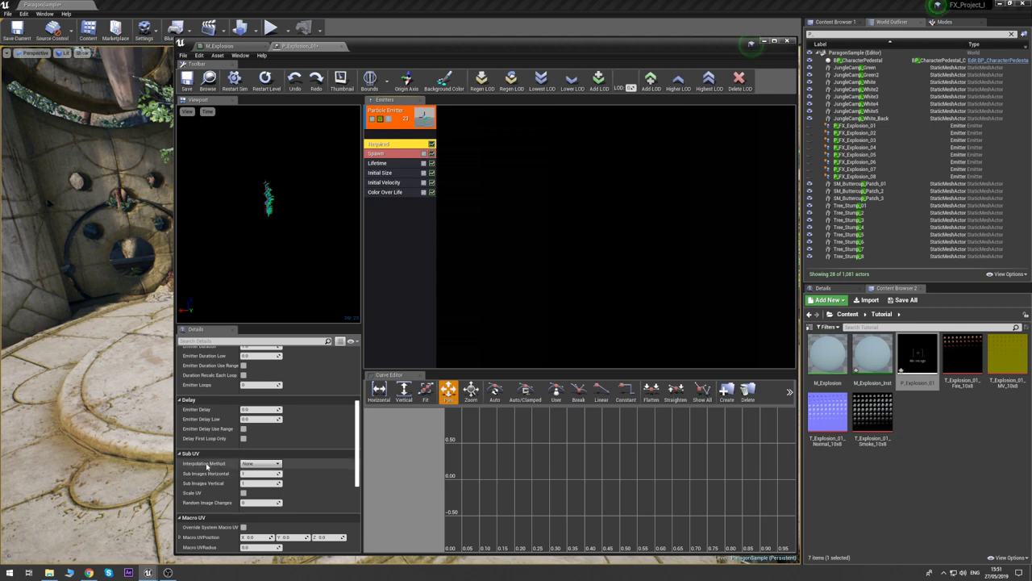
mouse_move(189, 465)
mouse_move(212, 479)
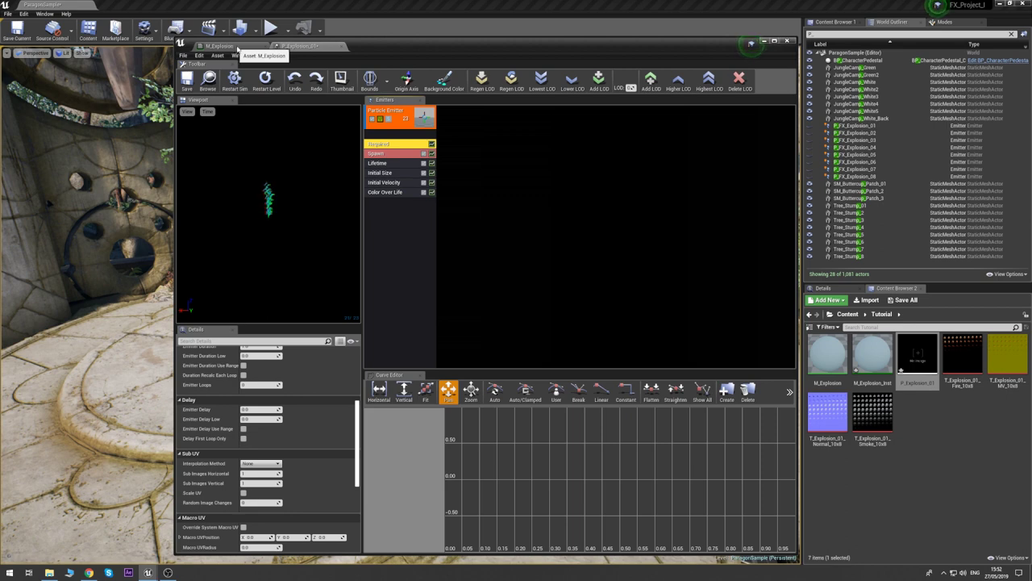
- Return to the M_Explosion material and add a SubUV_Function node between the texture samples and the main node
click(219, 46)
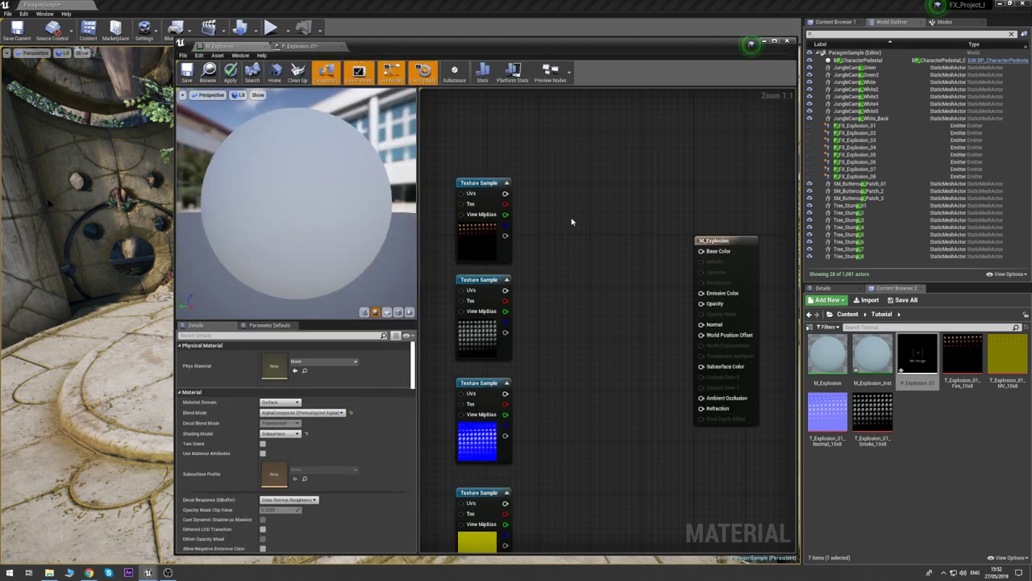
right_click(551, 219)
text(s)
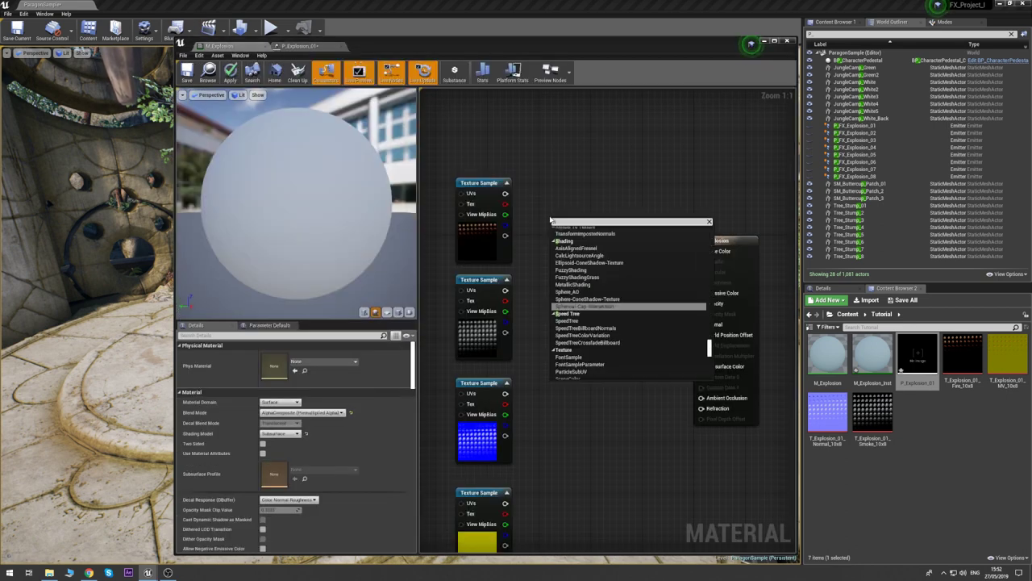
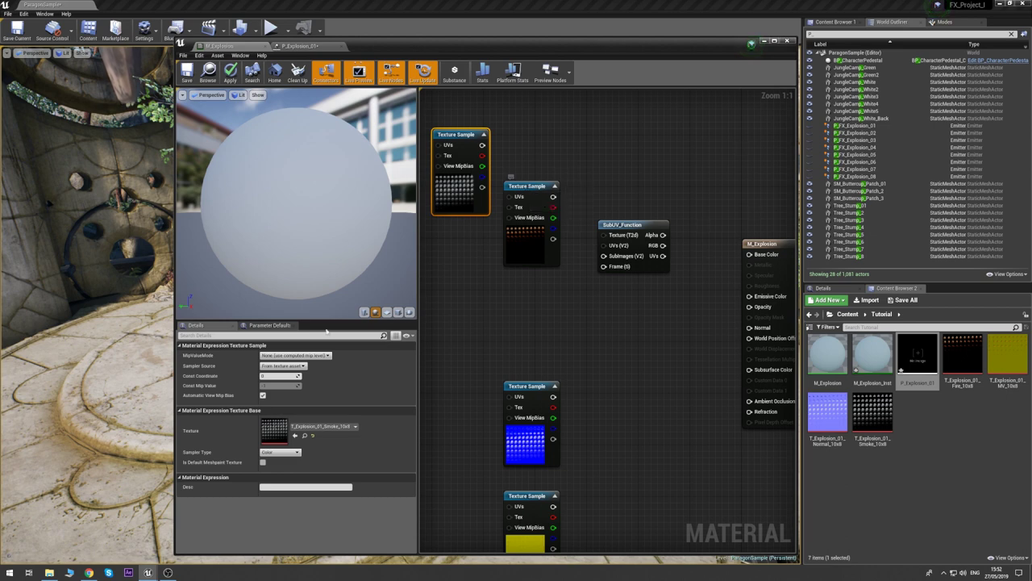
- Convert the smoke texture sample to a texture object and connect it to the SubUV_Function's Texture input
click(615, 154)
right_click(457, 135)
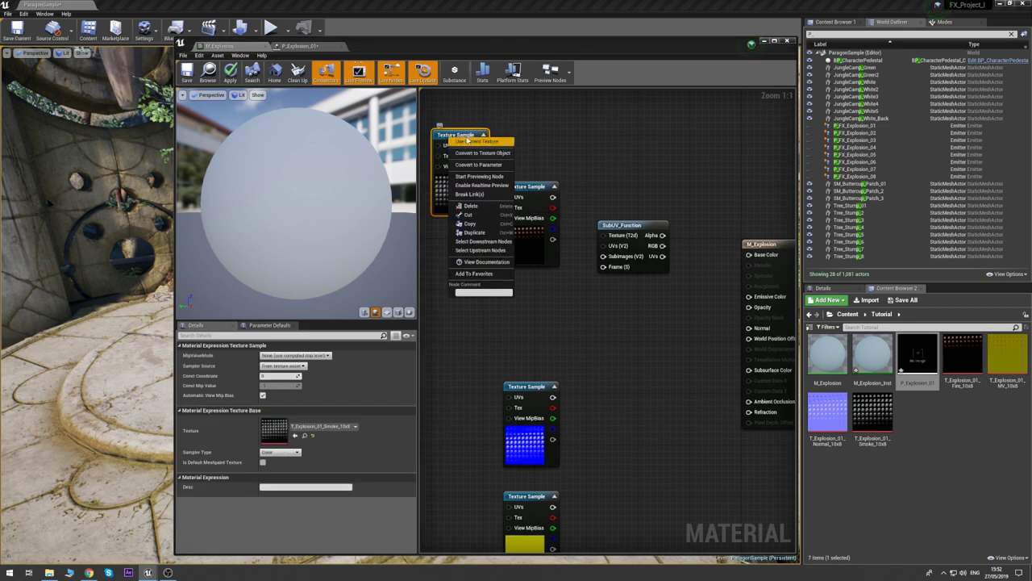
click(482, 152)
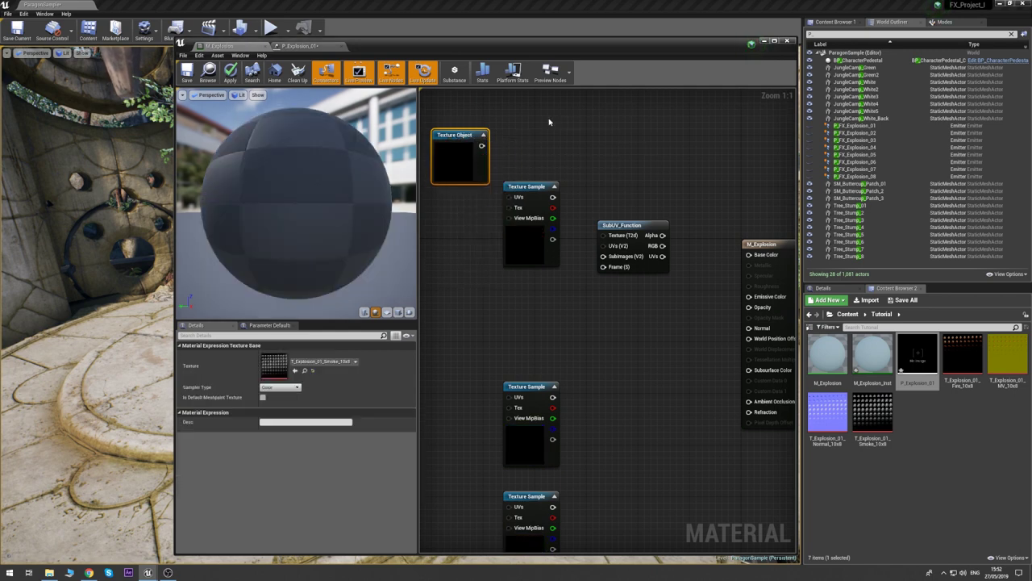
click(549, 122)
drag(482, 146, 604, 235)
- Move the fire texture sample beside the normal sample, and connect a new TexCoord node to the SubUV_Function's UVs input
drag(530, 190, 451, 380)
click(504, 238)
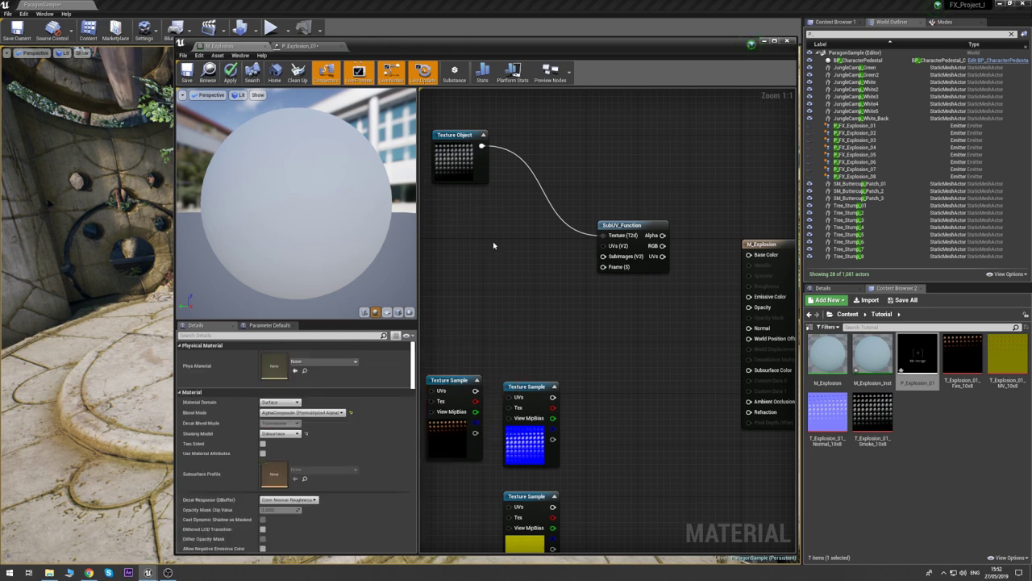
click(466, 212)
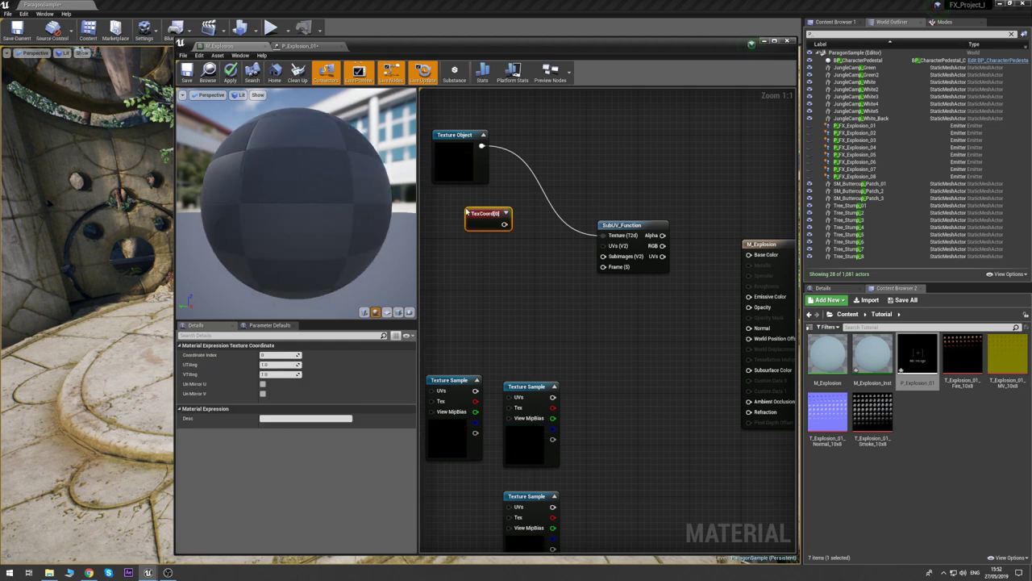
drag(505, 224, 604, 245)
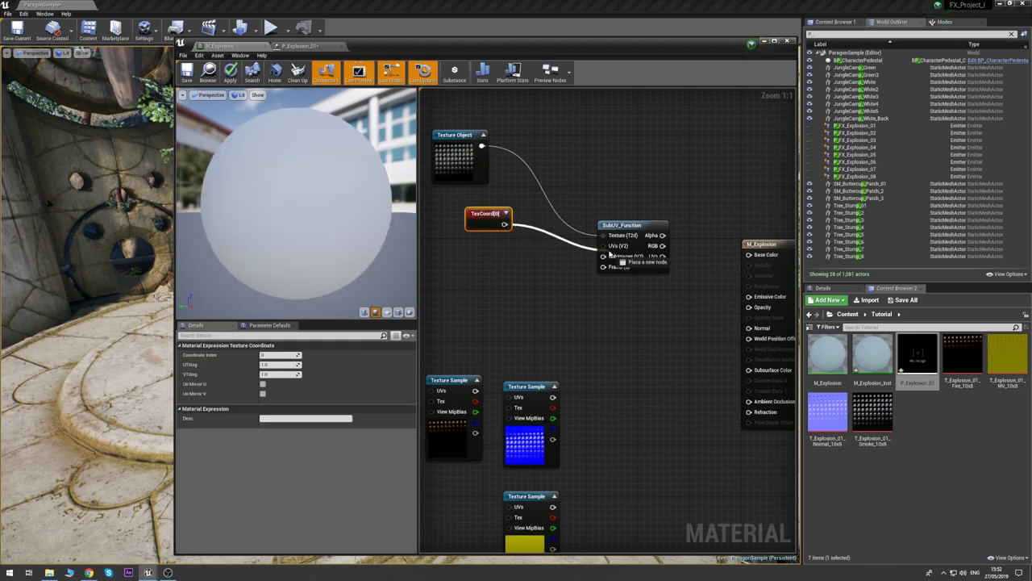
click(472, 267)
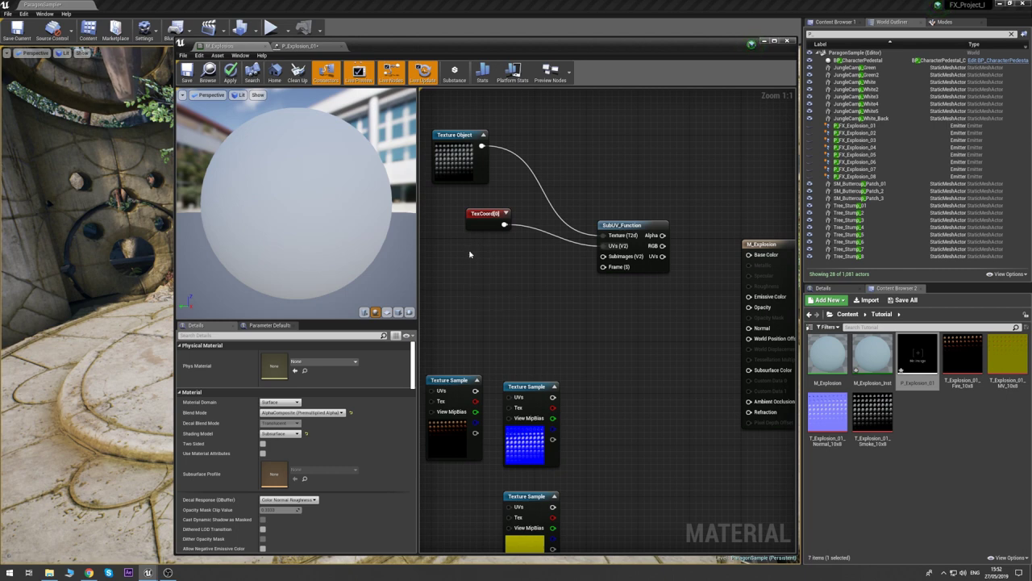
- Open the T_Explosion_01_Smoke_10x8 texture and examine the layout of its flipbook frames
right_drag(470, 255, 545, 259)
click(538, 161)
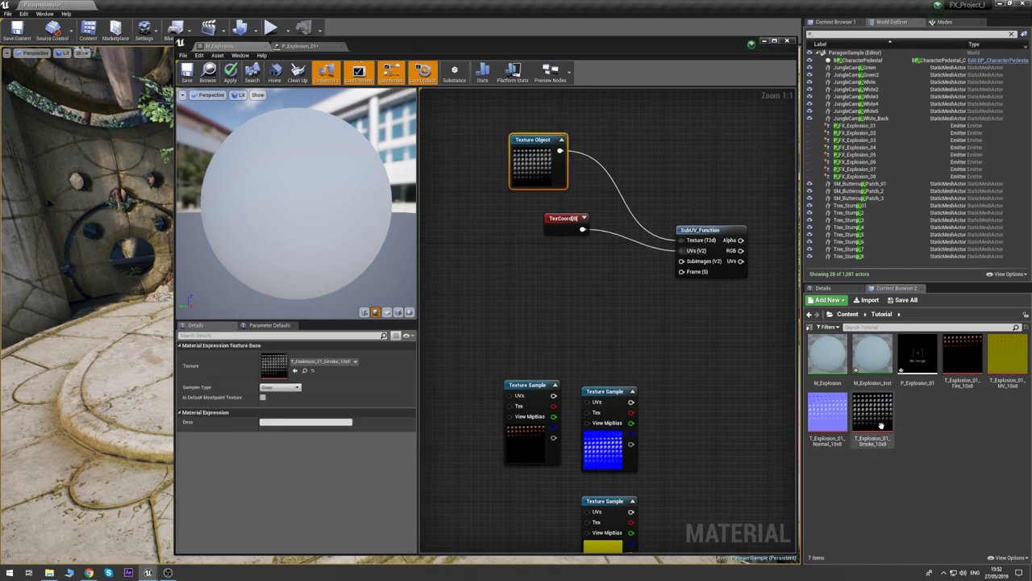
double_click(879, 419)
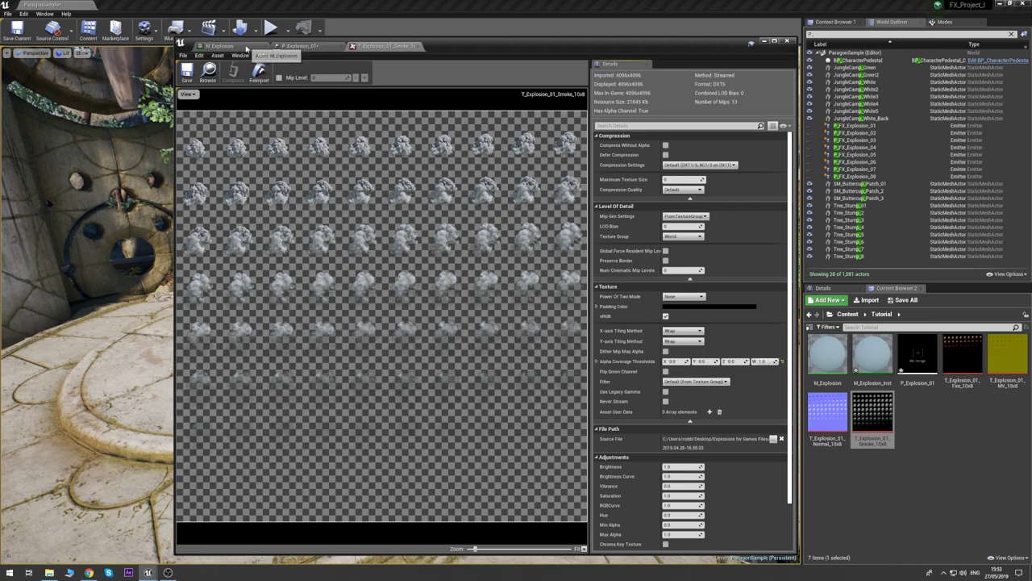
- Return to the M_Explosion material, add a Constant2Vector node with values 10 and 8, and connect it to SubUV_Function's SubImages input
click(218, 46)
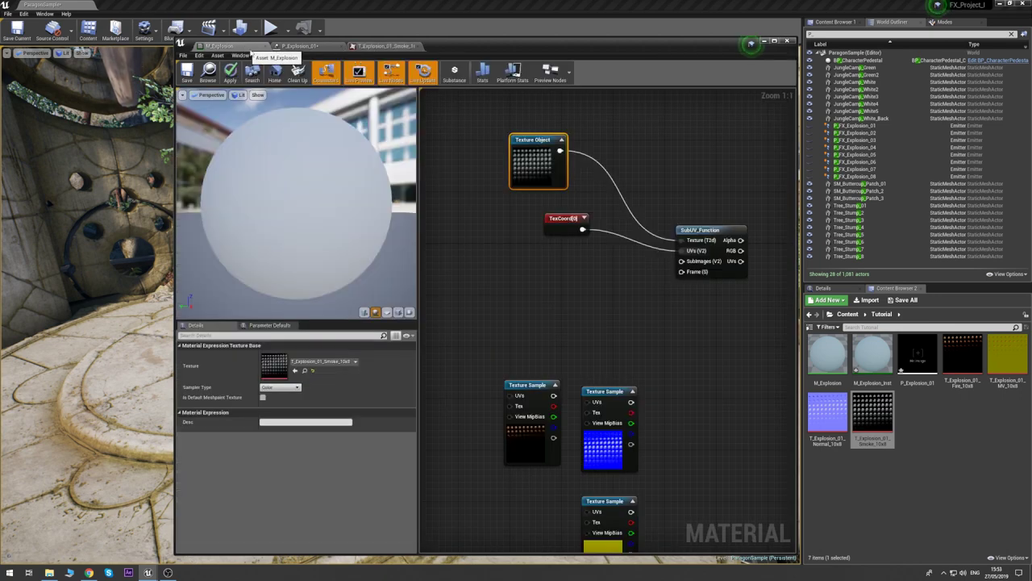
click(490, 254)
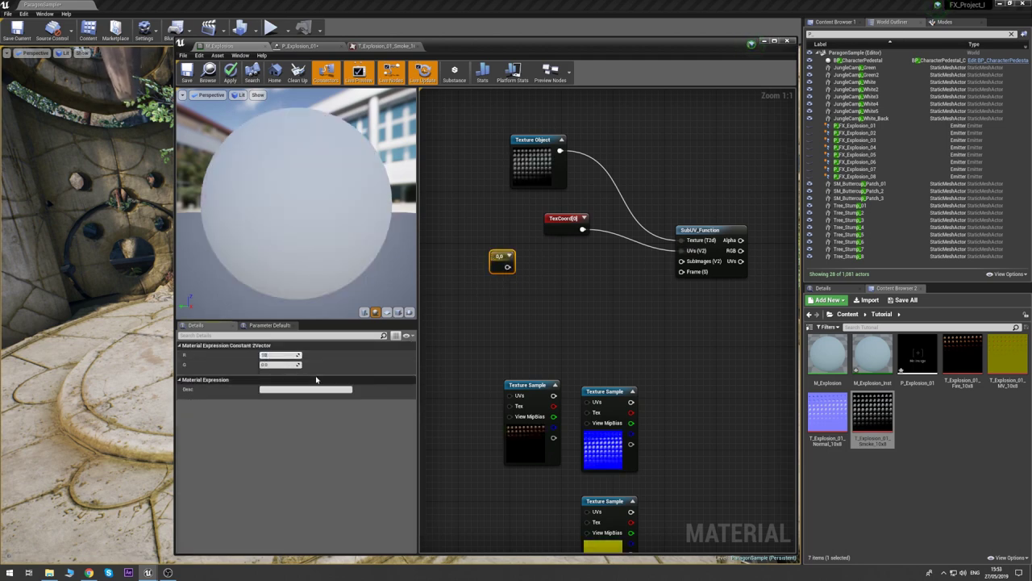
key(Tab)
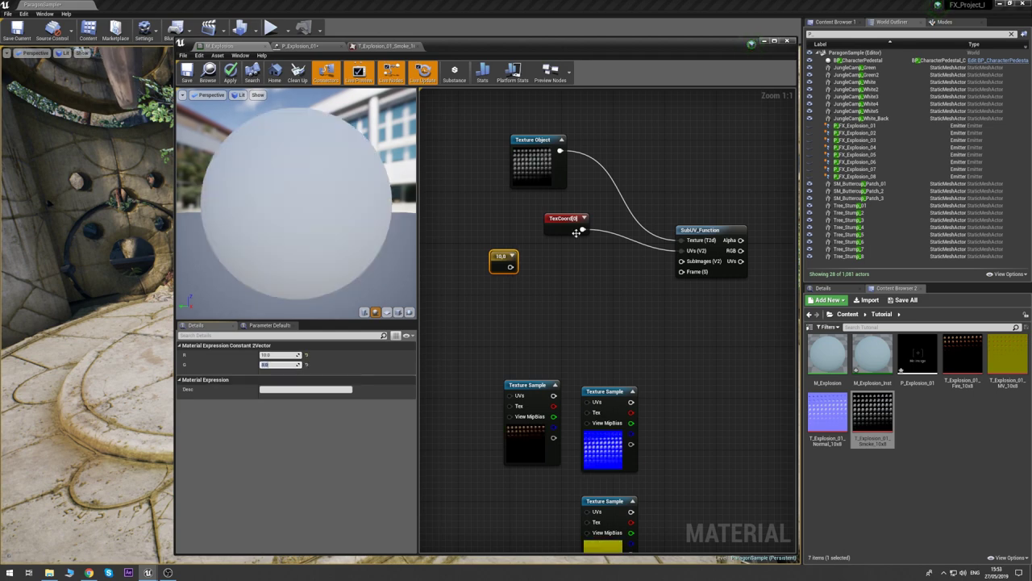
drag(510, 267, 682, 261)
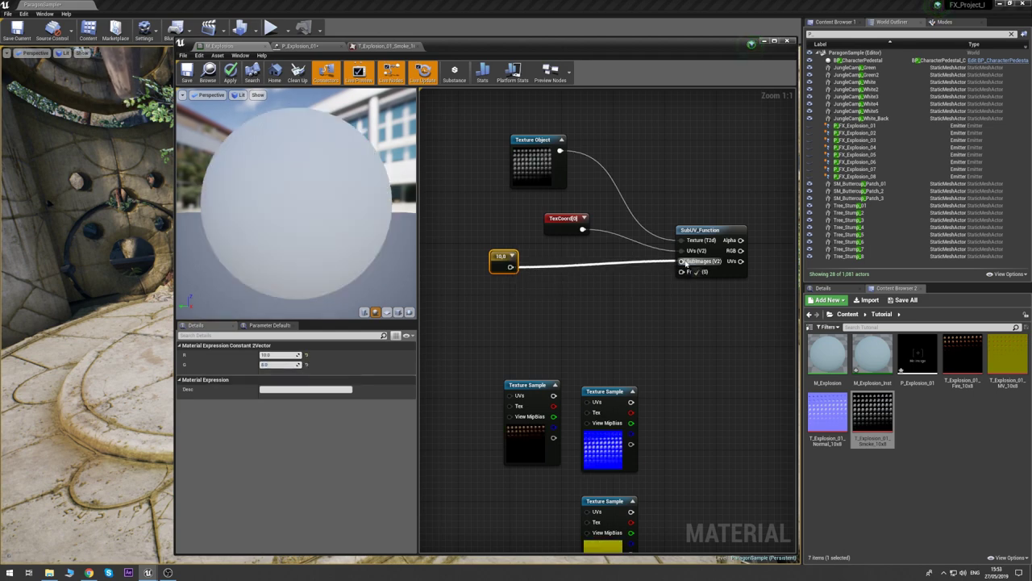
click(496, 307)
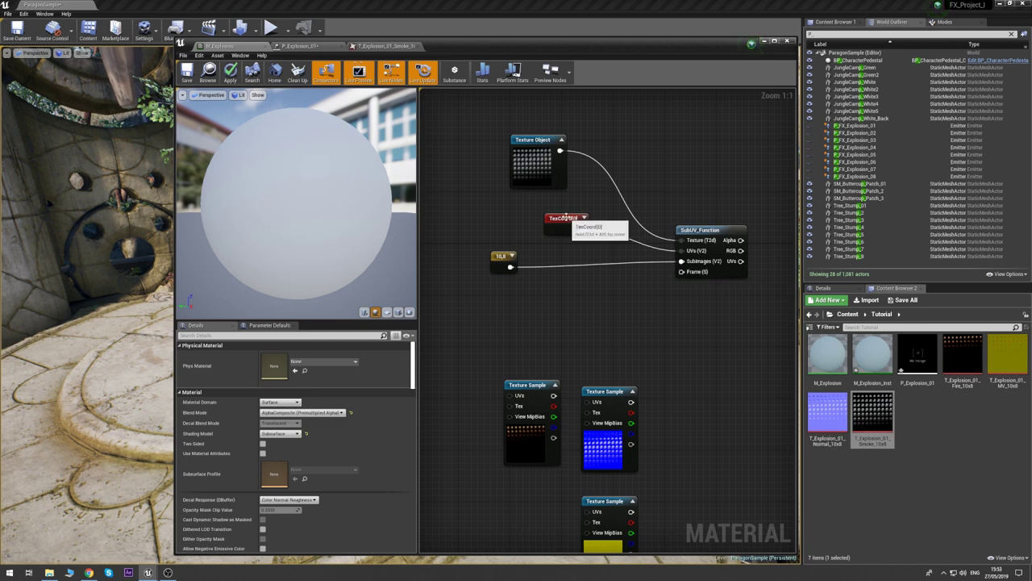
- Line up the TexCoord and Constant2Vector nodes beneath the smoke Texture Object
drag(567, 217, 533, 203)
drag(495, 265, 513, 245)
click(475, 289)
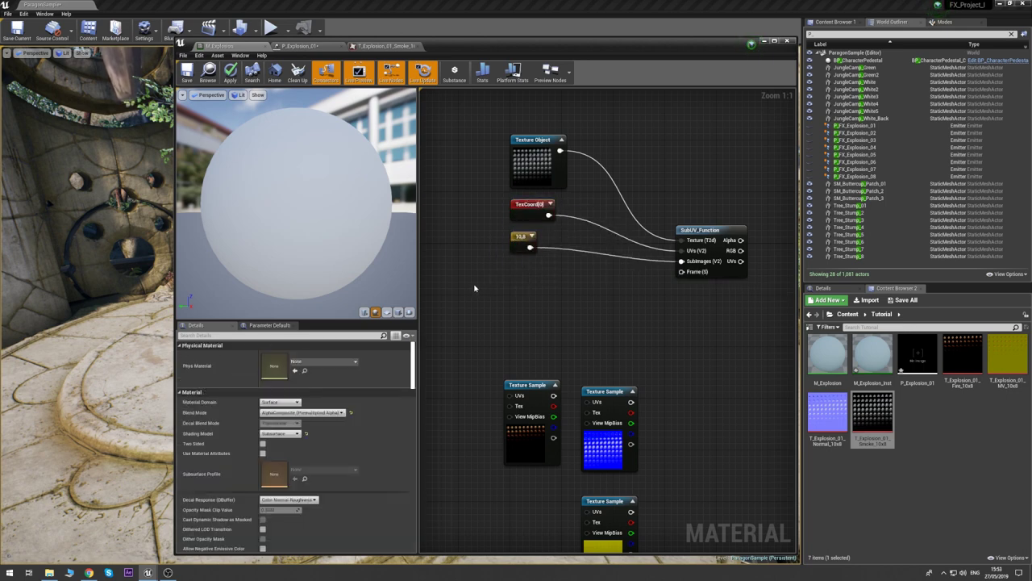
- Add a Dynamic Parameter node below the Constant2Vector
right_click(475, 288)
text(dyna)
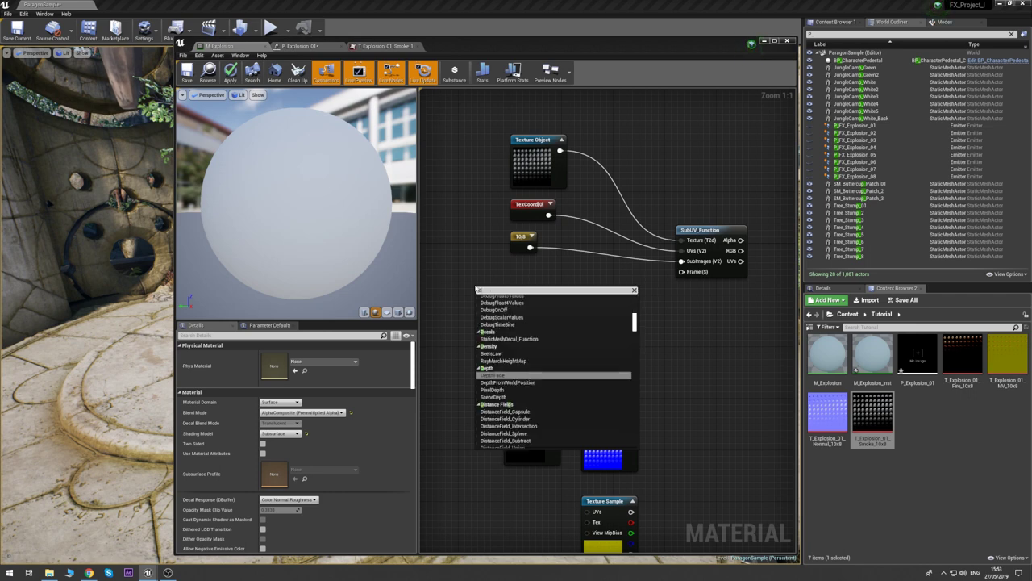
key(BackSpace)
key(BackSpace)
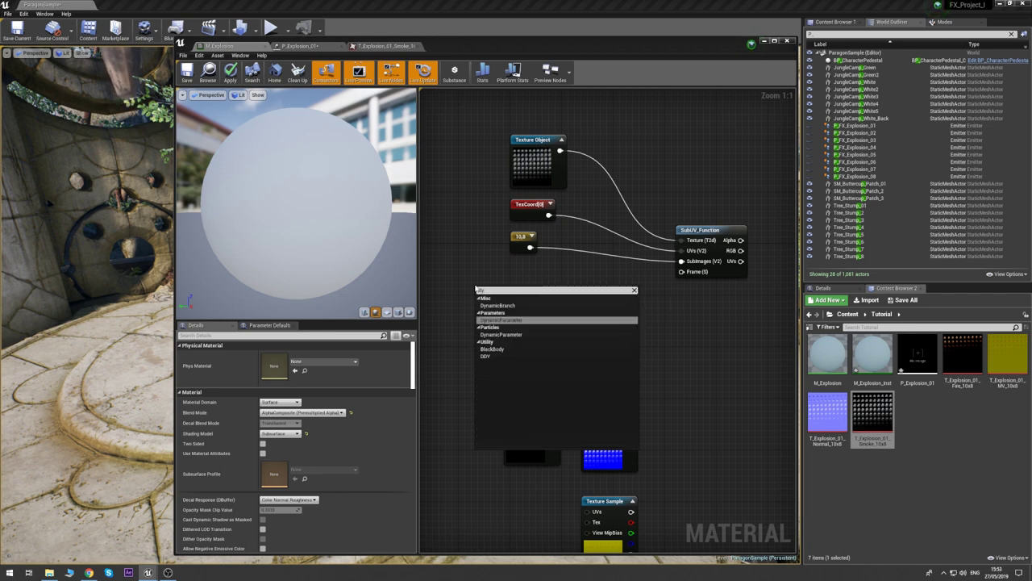
key(Return)
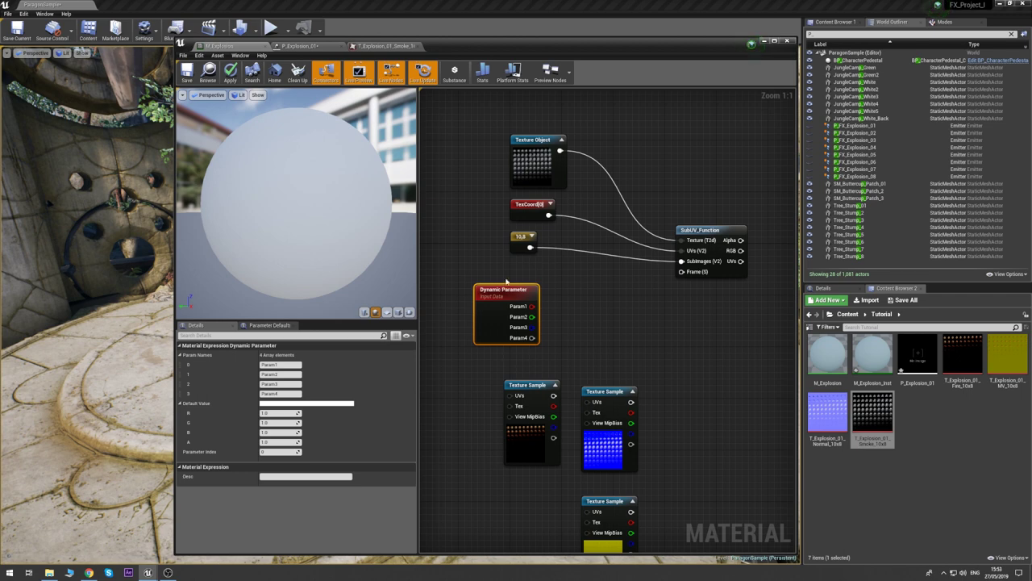
- Name the Dynamic Parameter's first parameter SubUV and connect it to SubUV_Function's Frame input
click(283, 364)
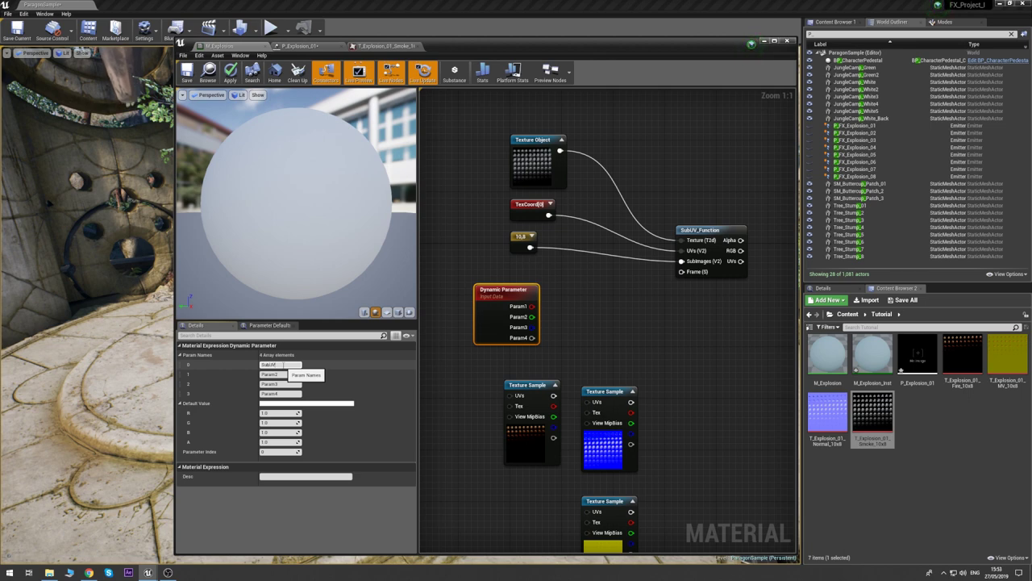
key(Return)
drag(532, 306, 682, 272)
- Connect SubUV_Function's RGB output to the material's Base Color and its Alpha output to Opacity
right_drag(713, 173, 610, 184)
click(628, 152)
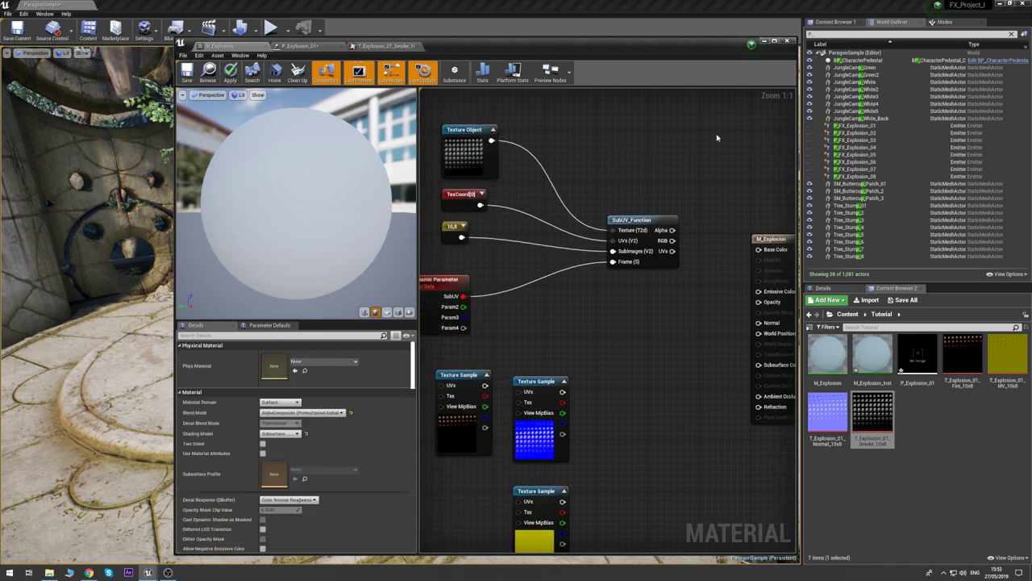
drag(672, 240, 760, 250)
right_drag(740, 216, 678, 198)
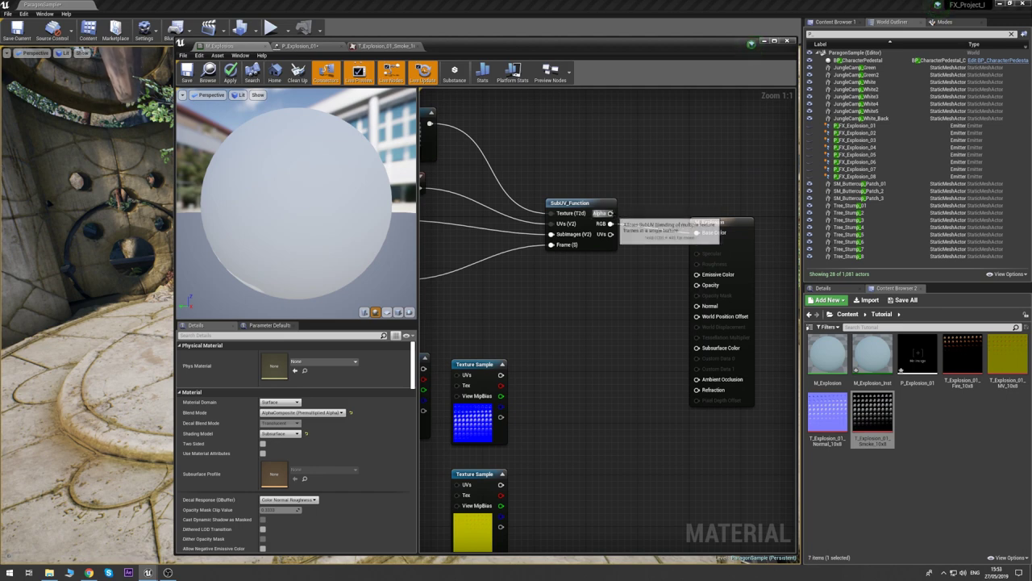
drag(613, 214, 697, 285)
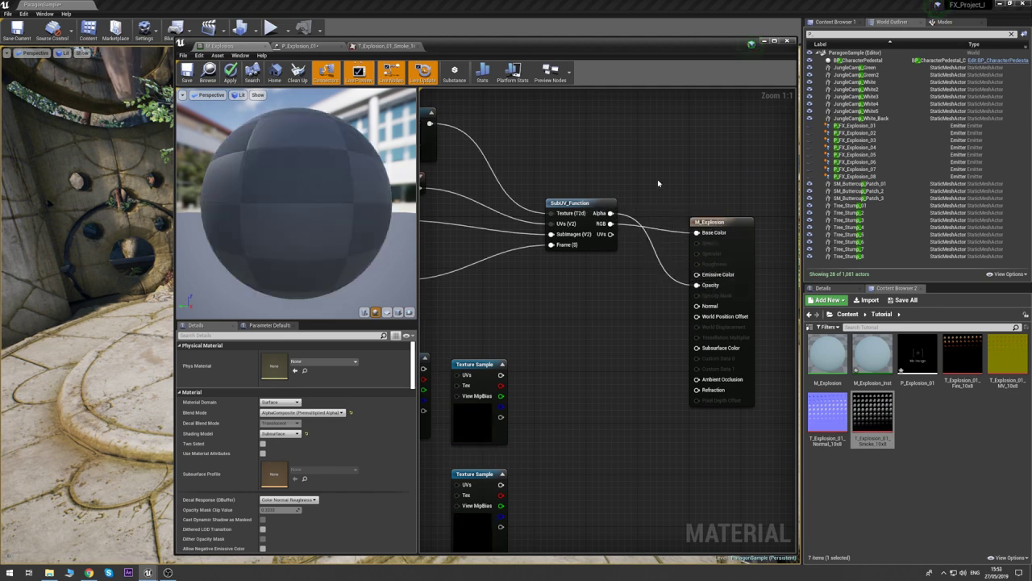
- Preview the material on a plane and connect a new Constant node with value 0 to Subsurface Color
click(387, 312)
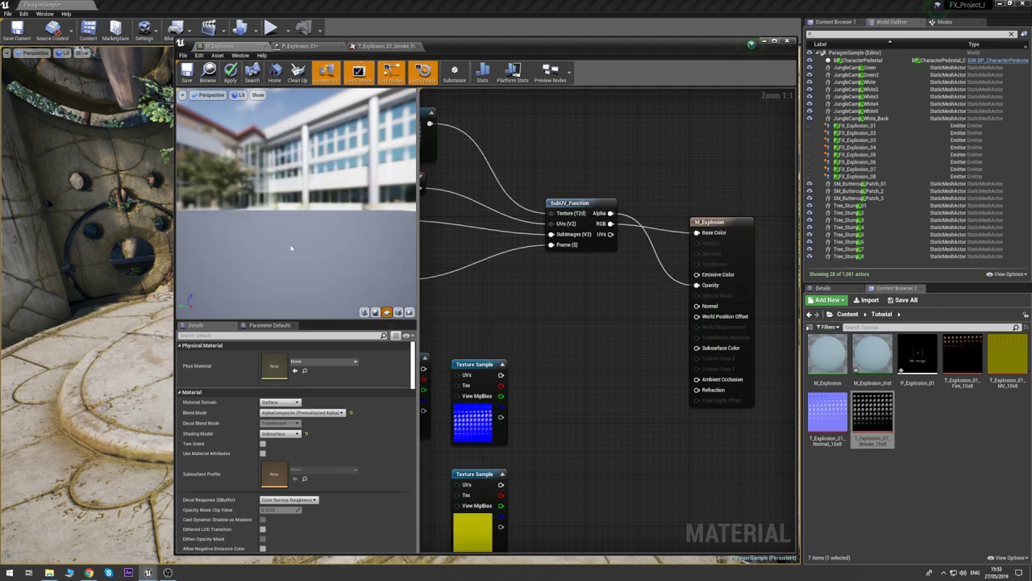
drag(285, 230, 286, 231)
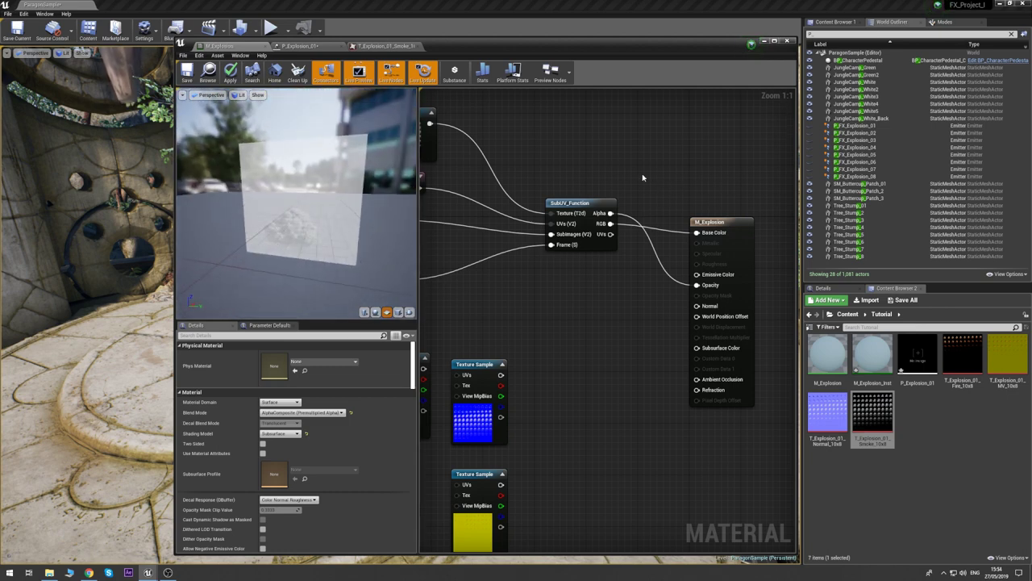
right_drag(610, 169, 625, 171)
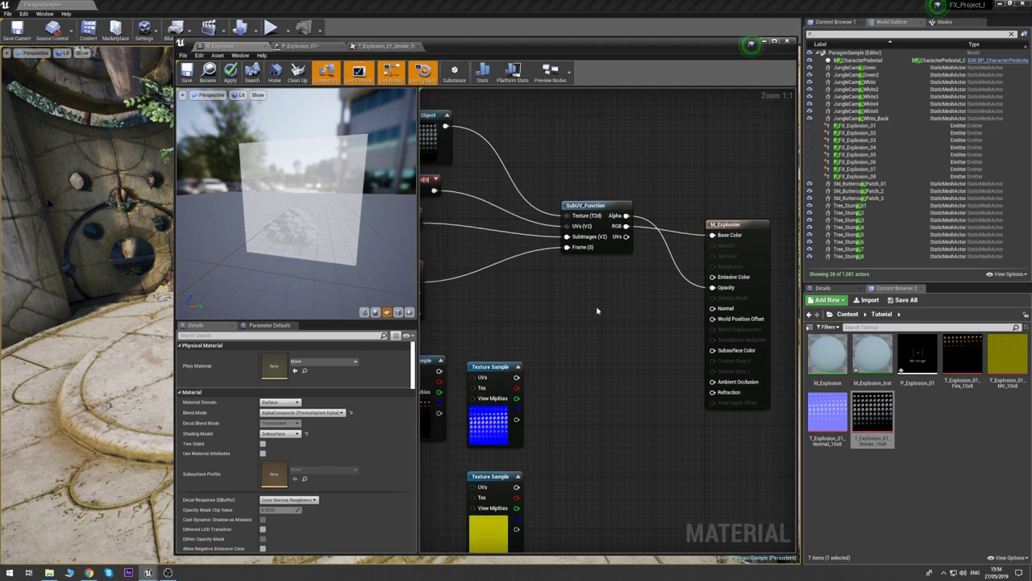
click(628, 348)
drag(640, 358, 712, 350)
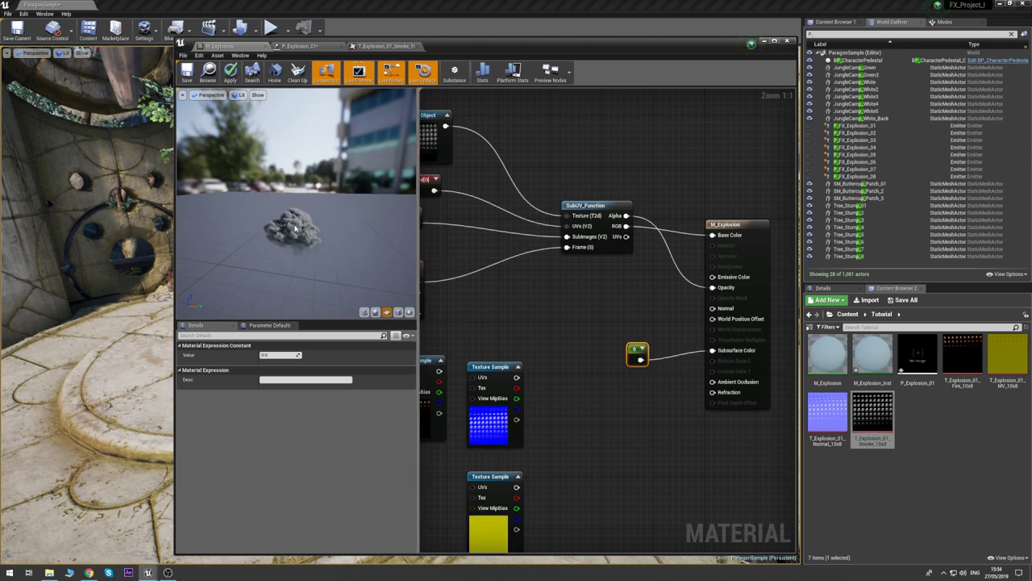
- Inspect the smoke up close in the material preview and save M_Explosion
scroll(290, 229, up, 5)
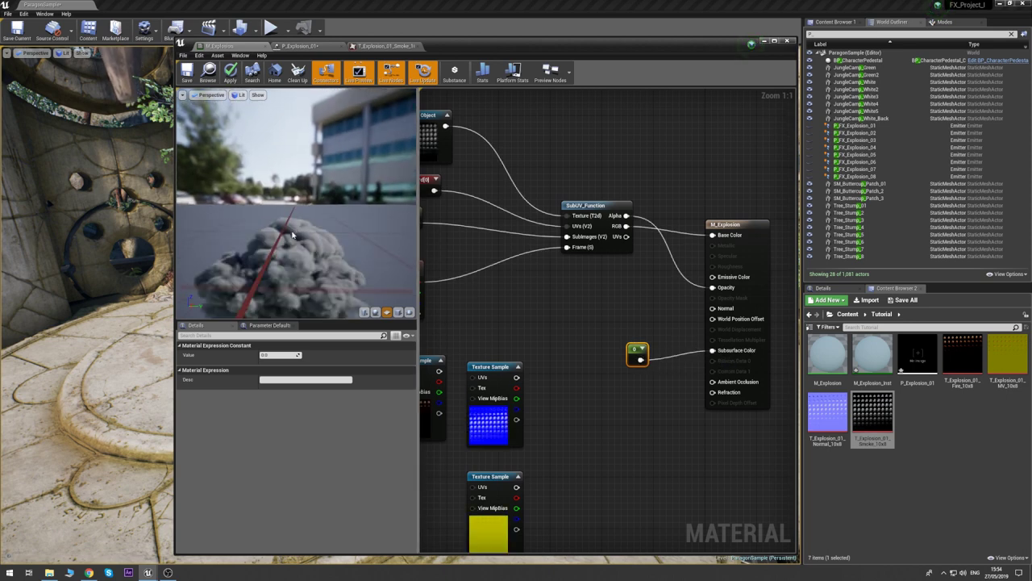
middle_drag(289, 230, 289, 134)
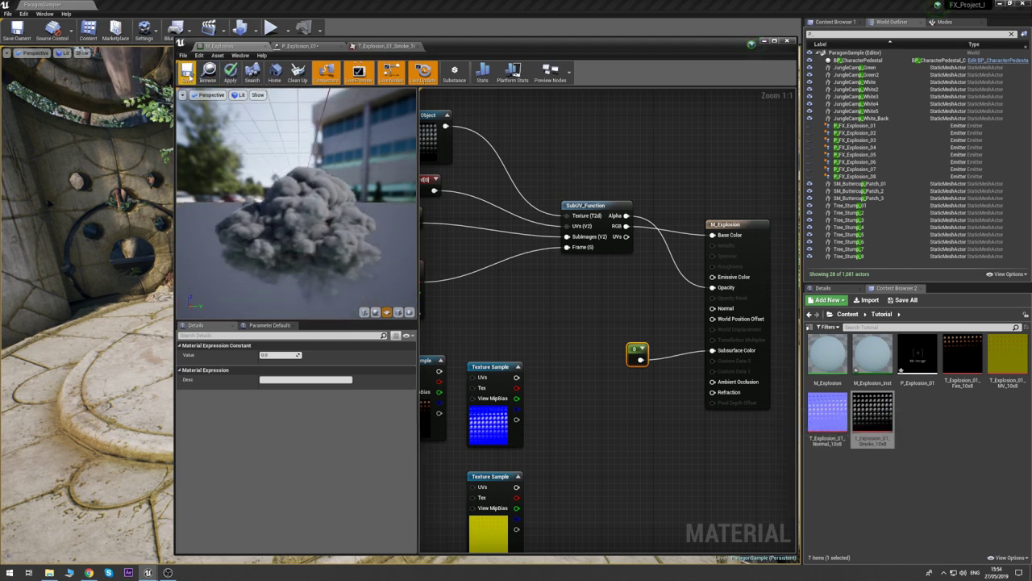
click(188, 73)
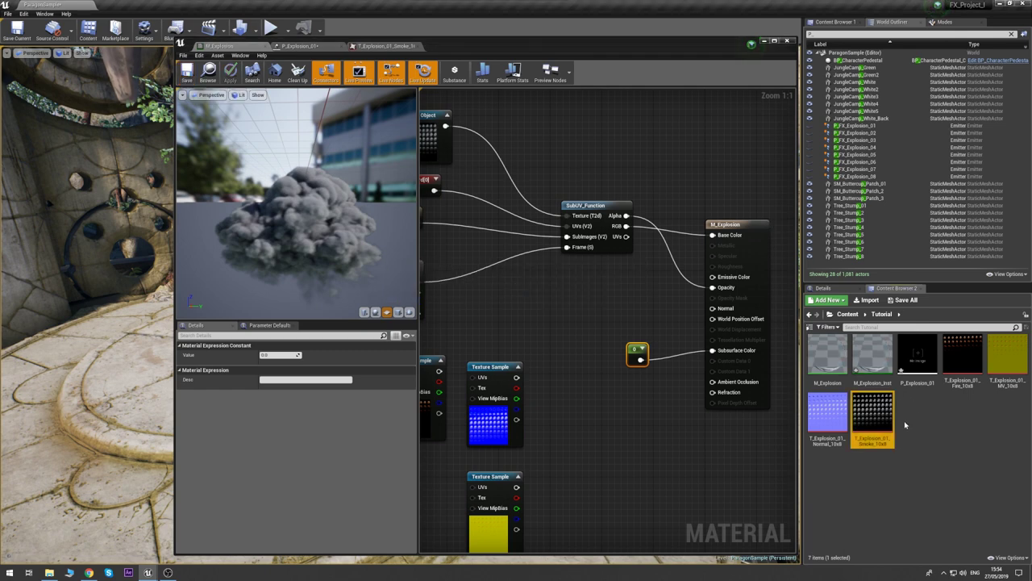
- Return to the P_Explosion_01 particle system and assign M_Explosion_Inst as the emitter's material in the Required module
click(912, 420)
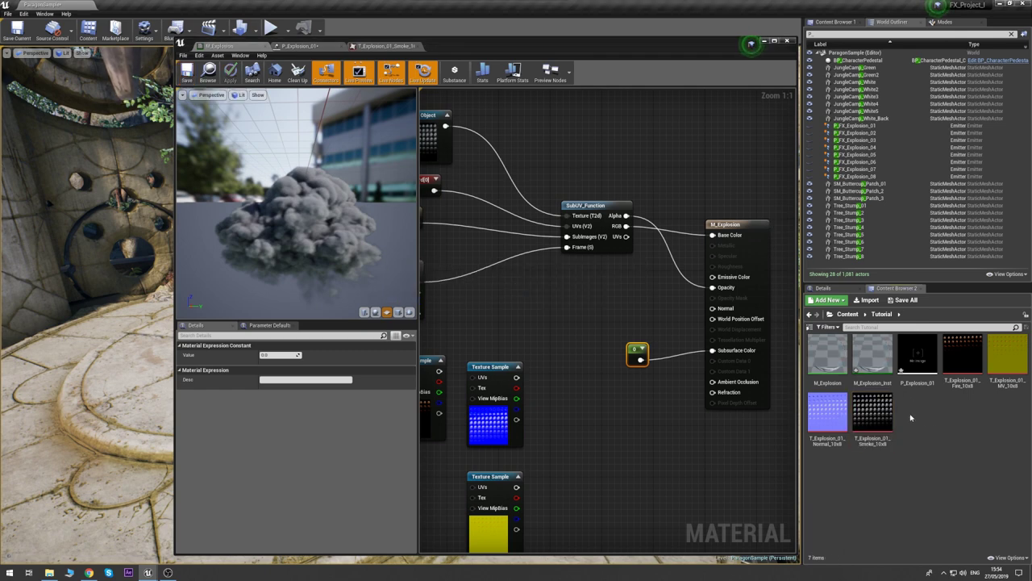
click(918, 354)
click(300, 46)
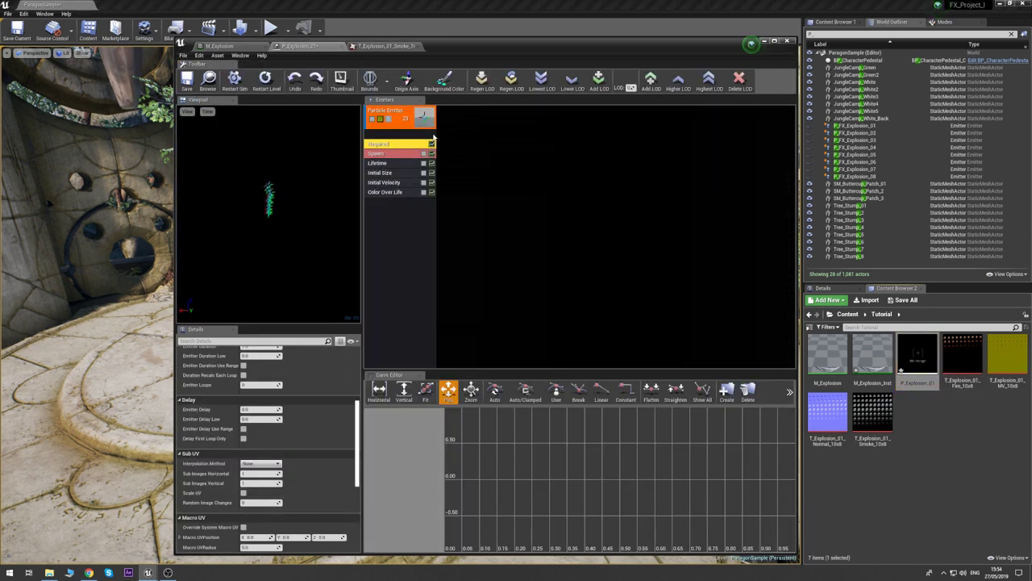
scroll(331, 383, up, 5)
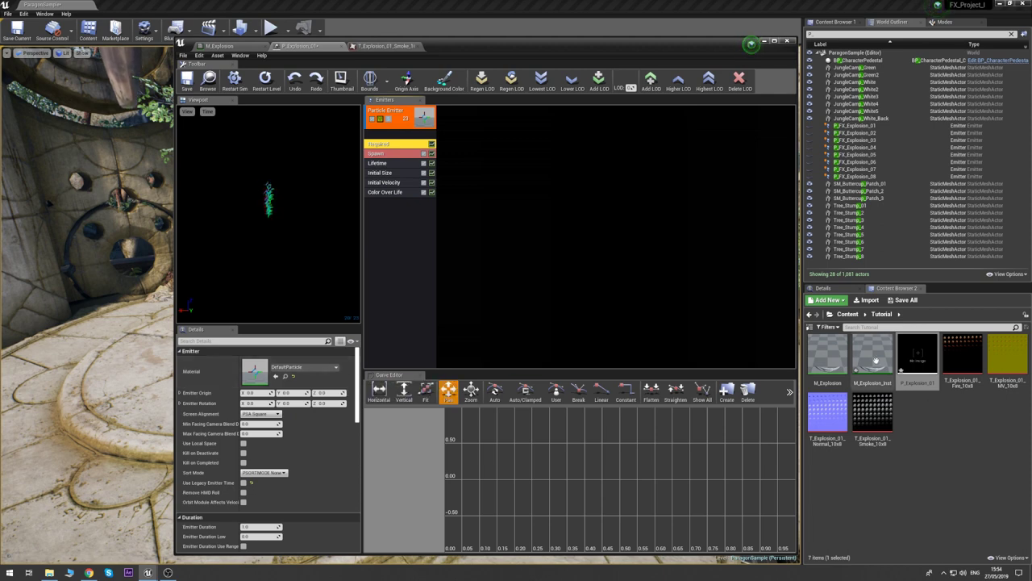
drag(872, 355, 252, 374)
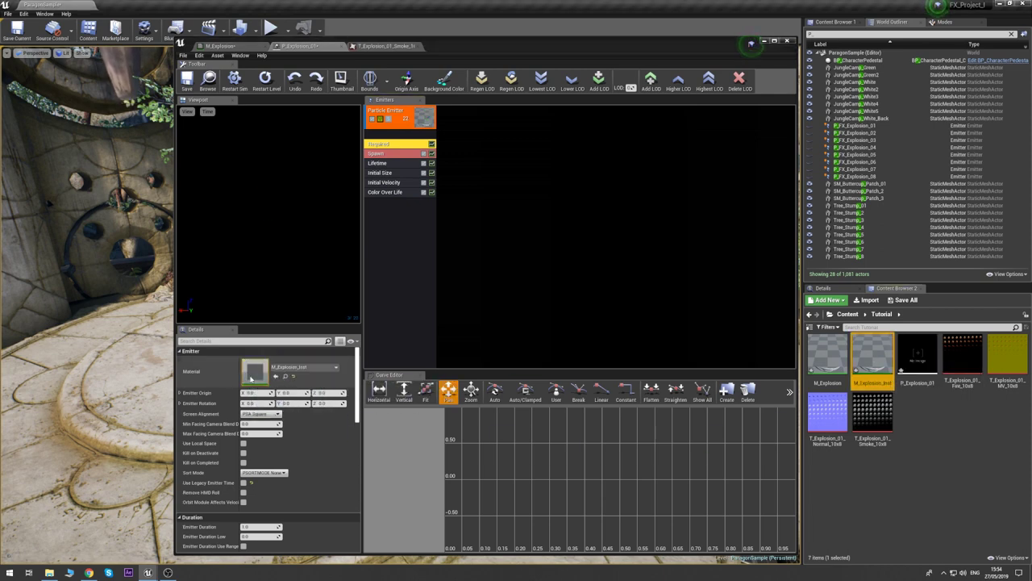
- Set the Spawn module's constant spawn rate to 0
click(379, 154)
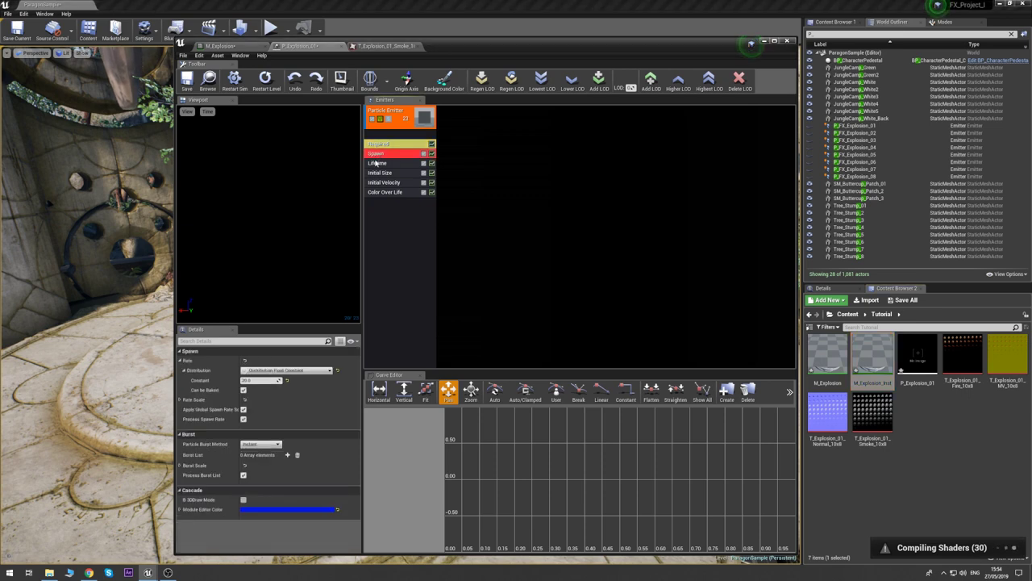
click(255, 380)
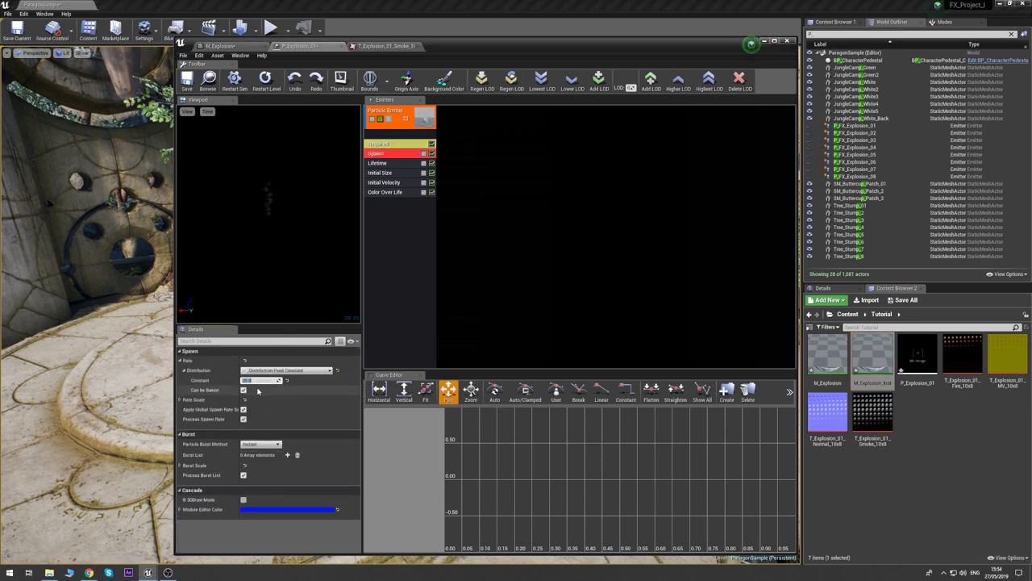
text(0)
key(Return)
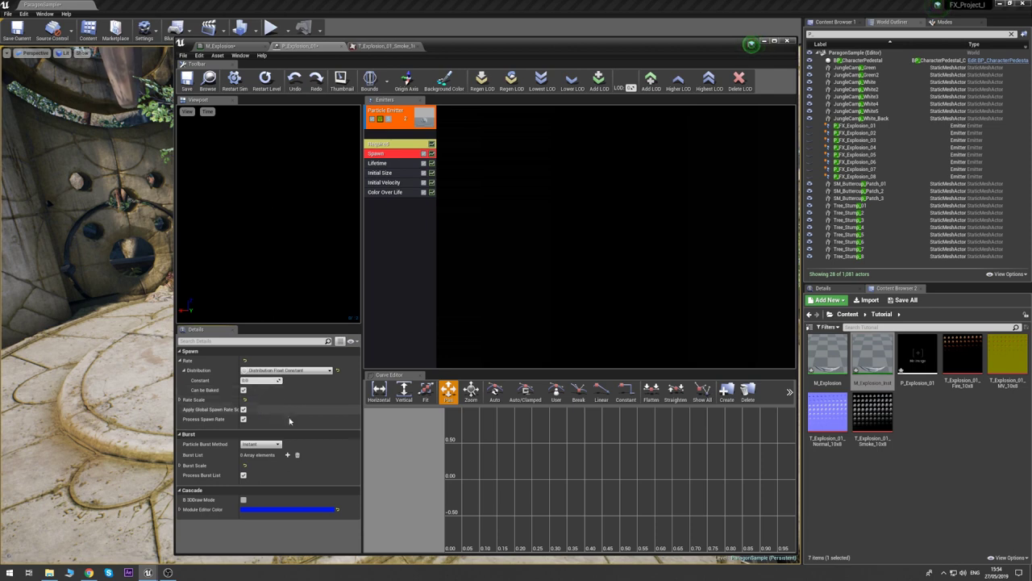
- Add a Burst List entry with a Count of 1 to the Spawn module, and disable the Initial Velocity module
click(288, 455)
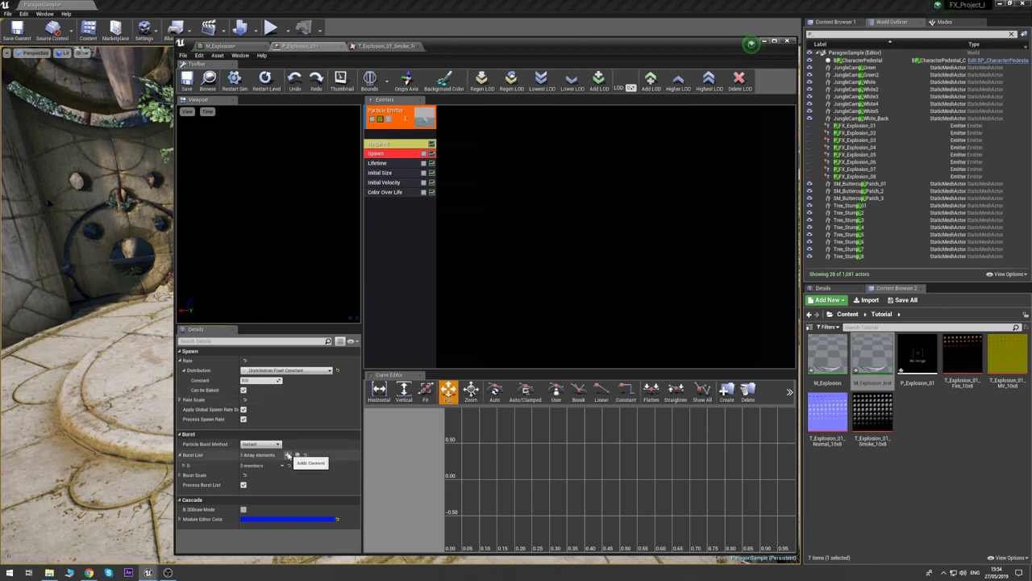
click(183, 467)
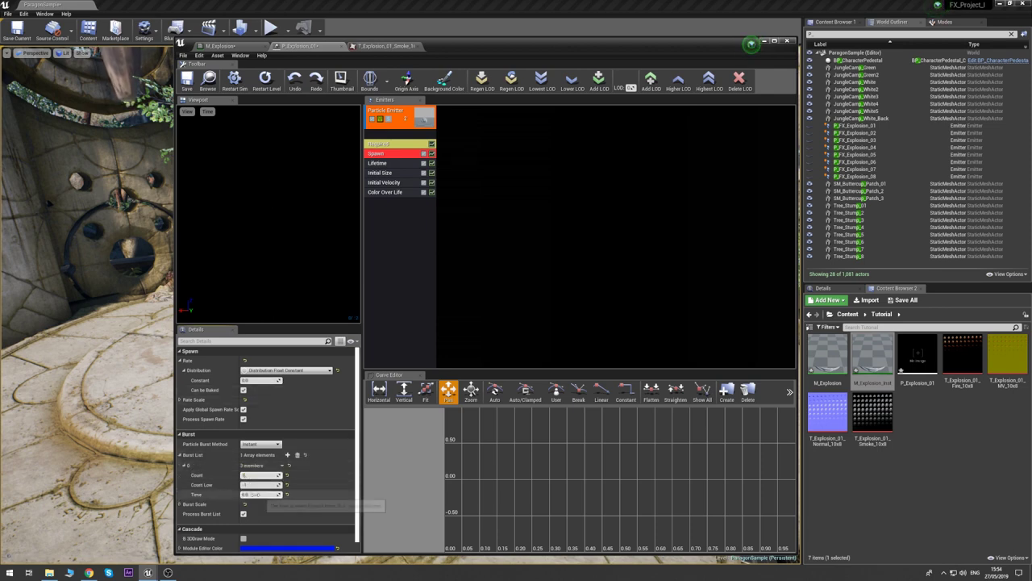
click(256, 494)
click(406, 213)
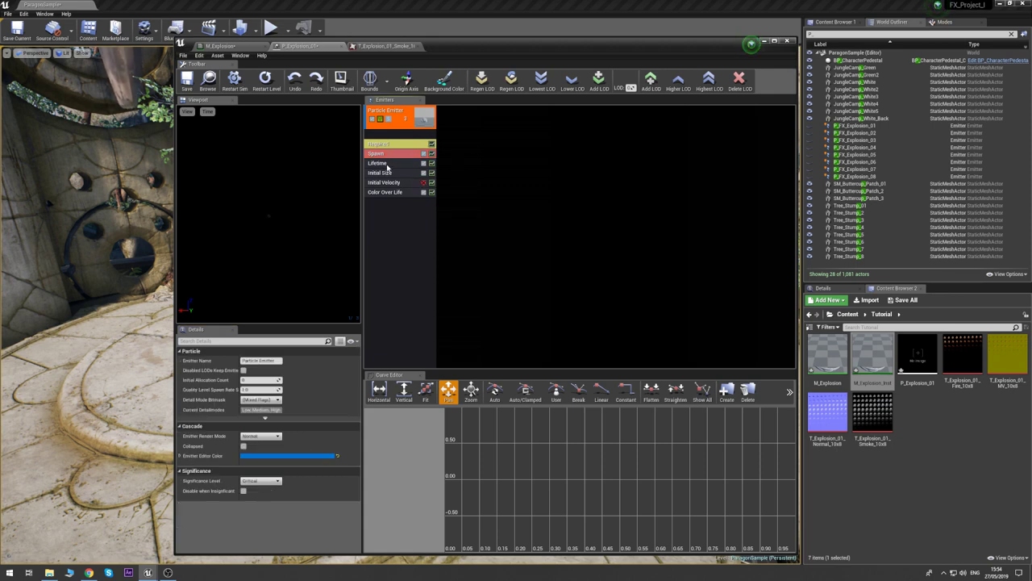
- Set both the Min and Max of the particle Lifetime to 5
click(387, 165)
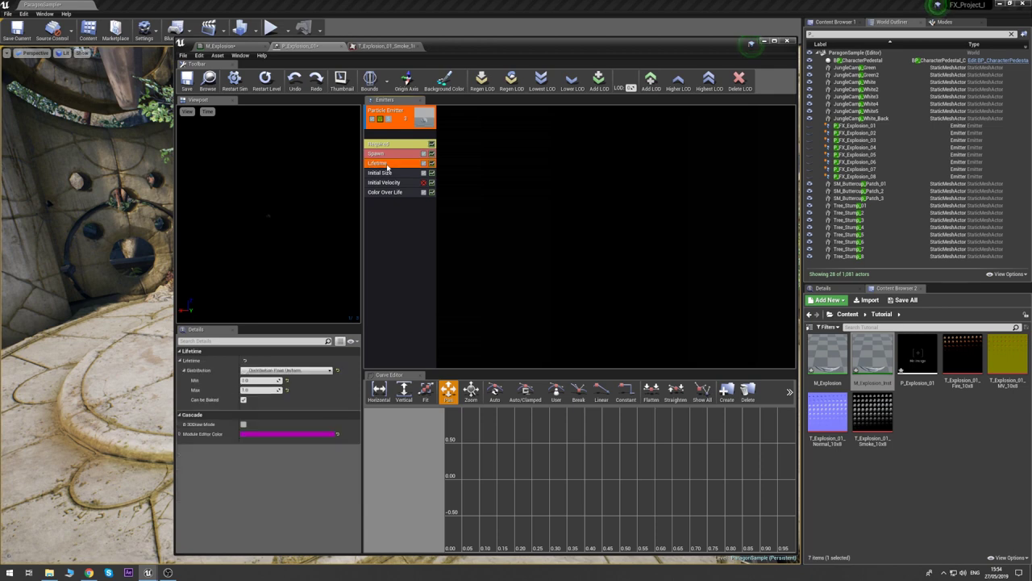
click(258, 390)
text(5)
click(249, 379)
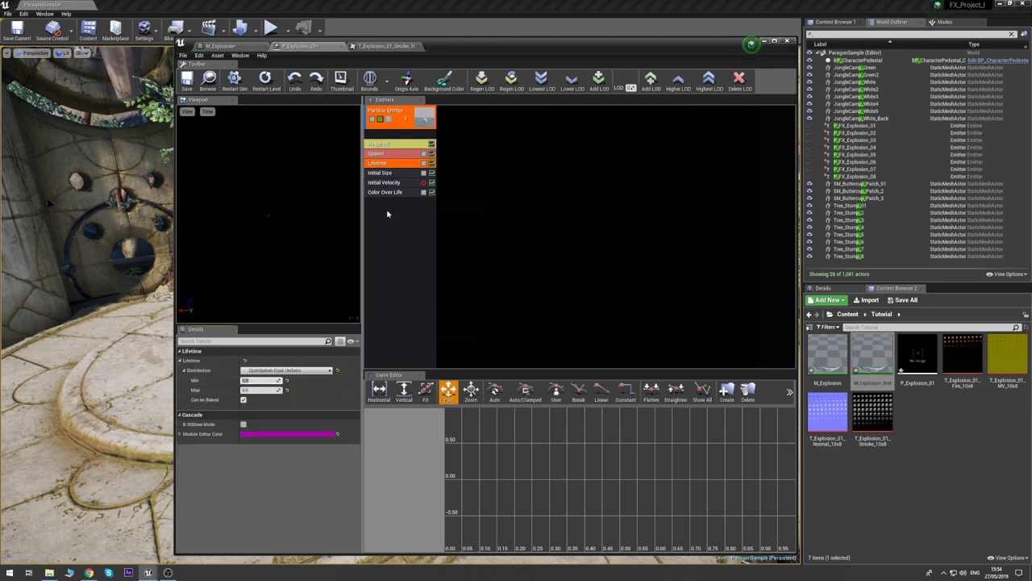
- Set the Emitter Duration to 5 in the Required module
click(387, 147)
scroll(257, 484, down, 3)
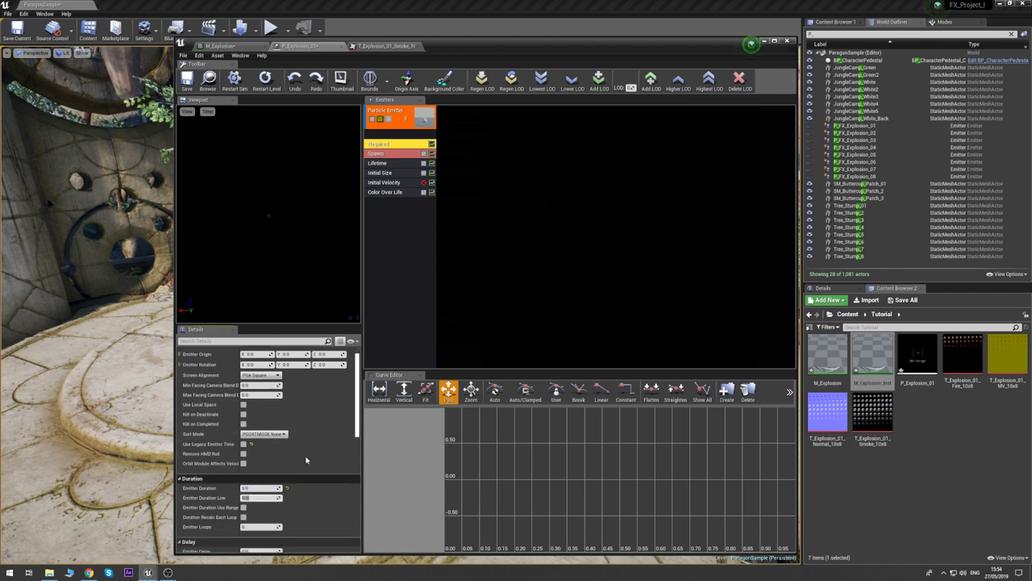
click(386, 232)
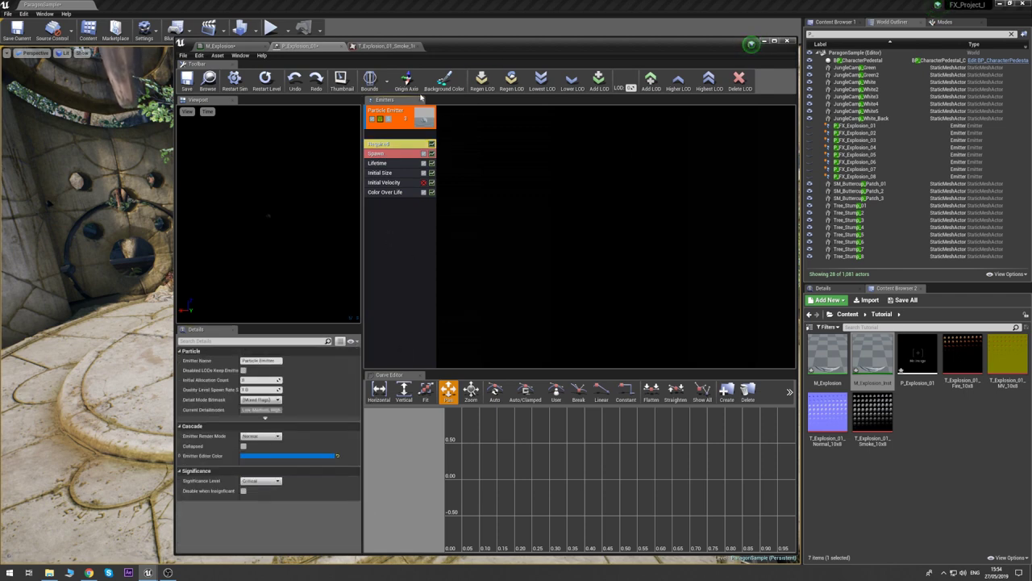
click(387, 144)
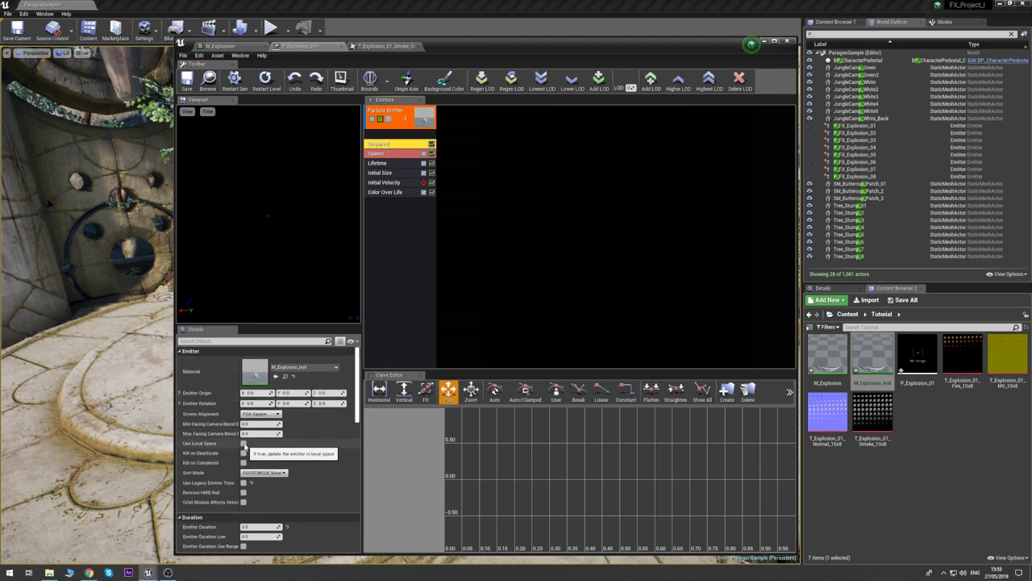
- Enable Use Local Space for the emitter, and set the Initial Size to a Distribution Vector Constant of 500 on every axis
click(244, 443)
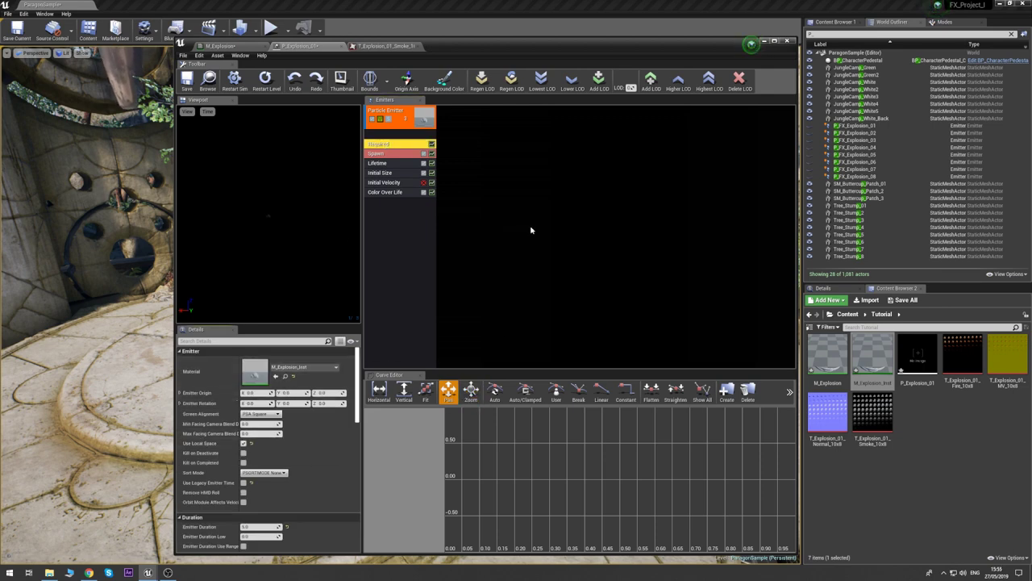
click(403, 173)
click(297, 371)
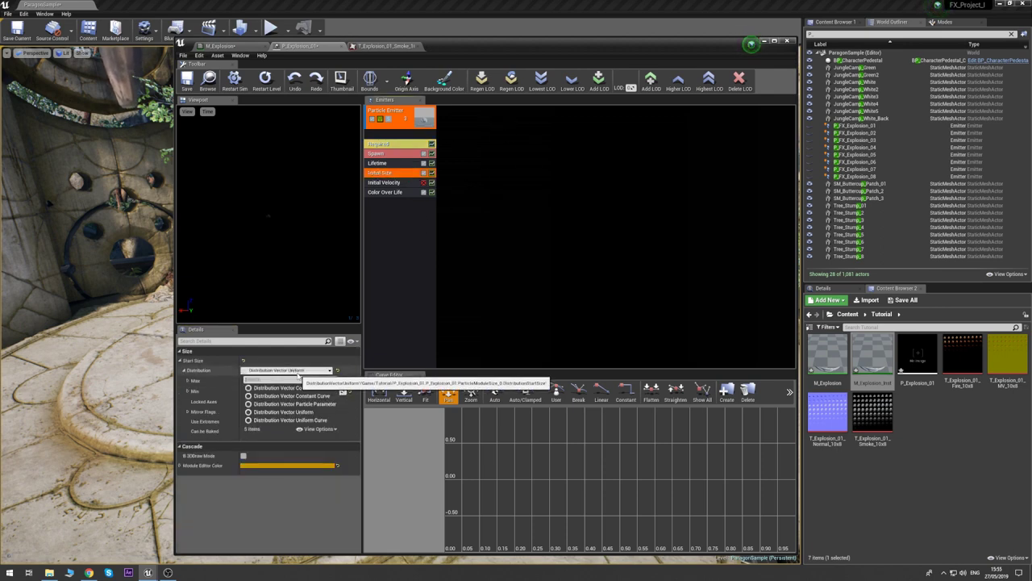
click(275, 388)
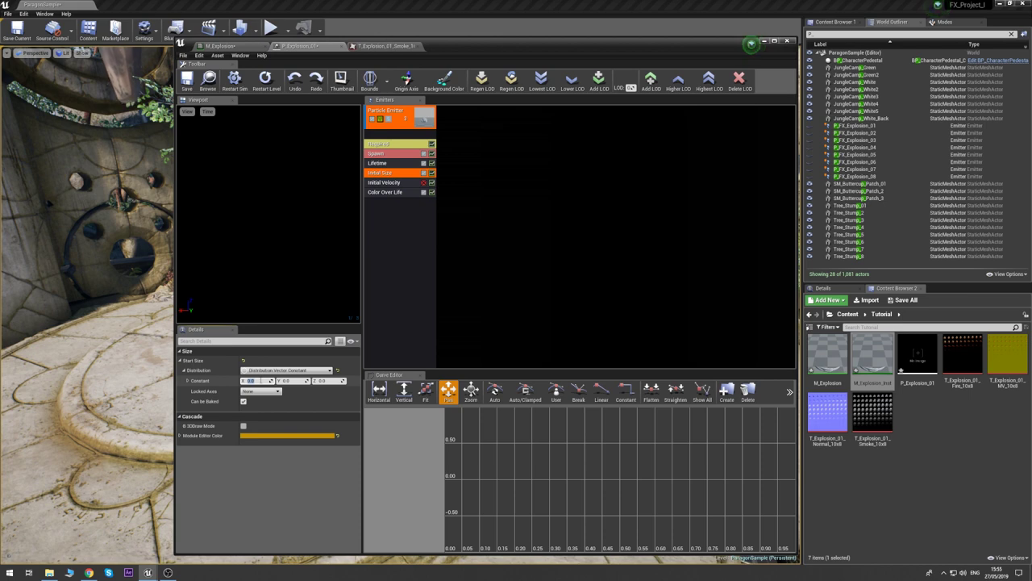
text(0)
key(Tab)
text(50)
- Save the particle system and place P_Explosion_01 in the level on the round stone platform
click(186, 79)
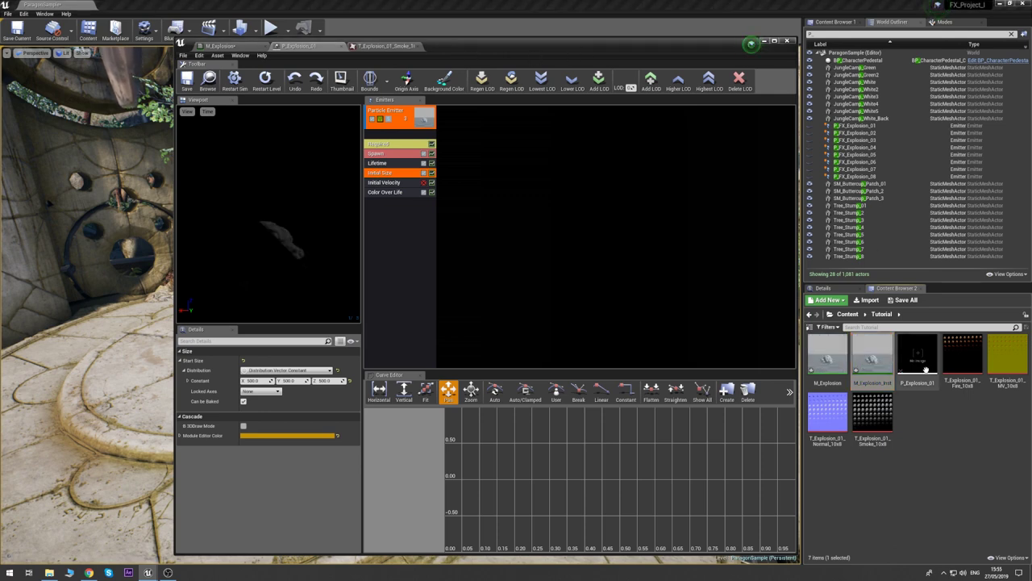
drag(917, 355, 95, 340)
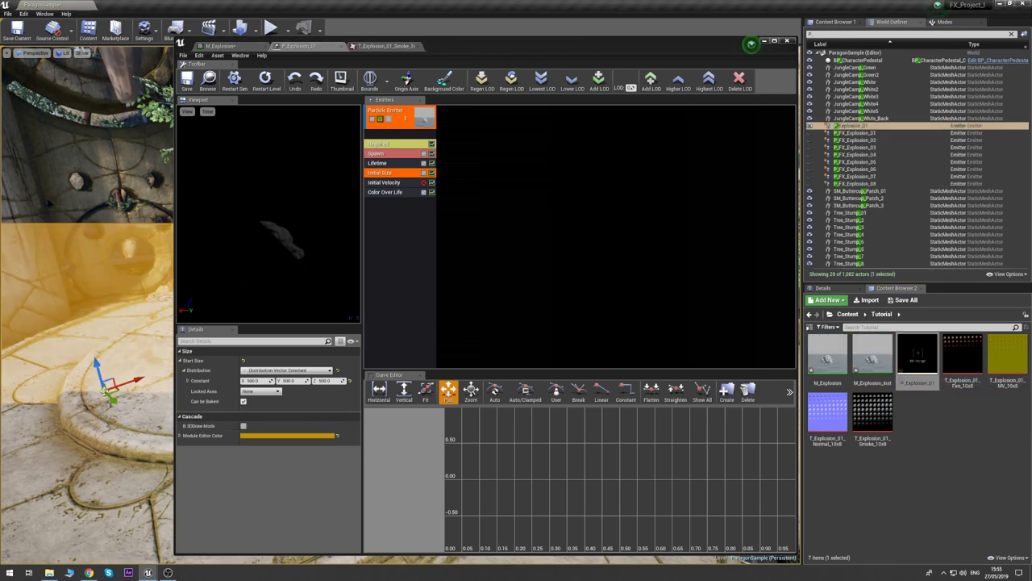
key(f)
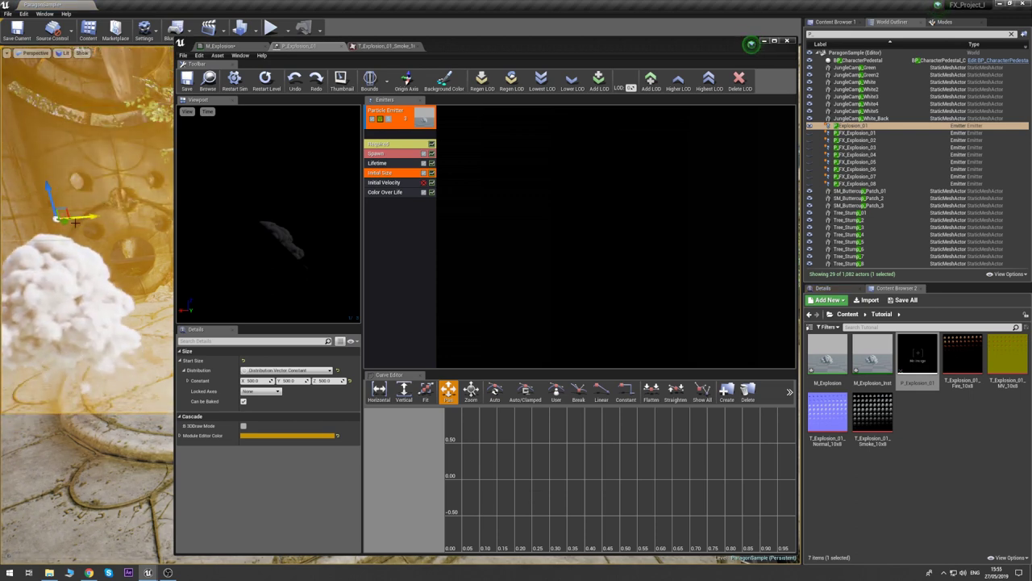
drag(69, 221, 213, 224)
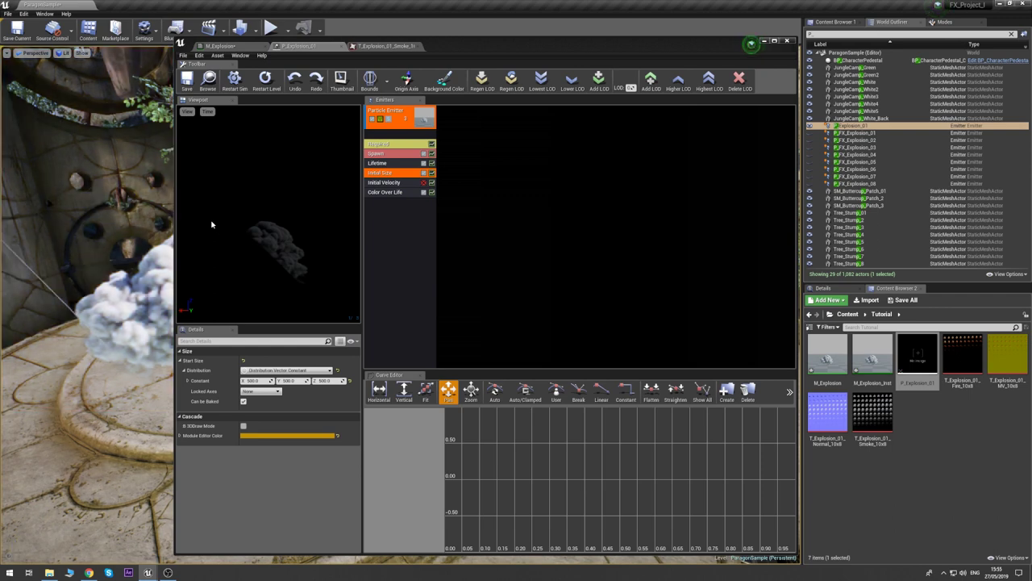
drag(476, 43, 648, 31)
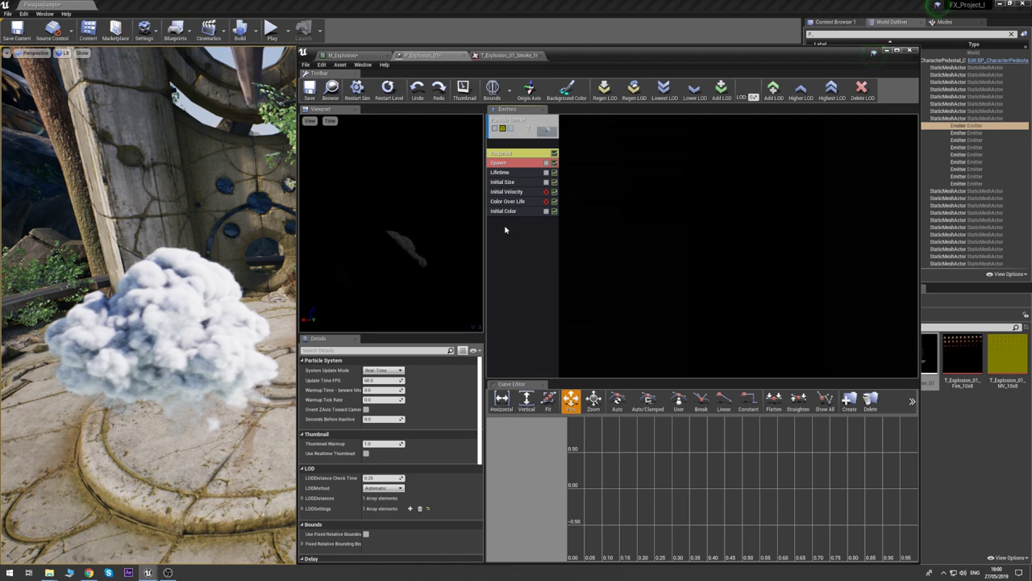
- Add a Dynamic parameter module to the particle emitter and select it
right_click(504, 230)
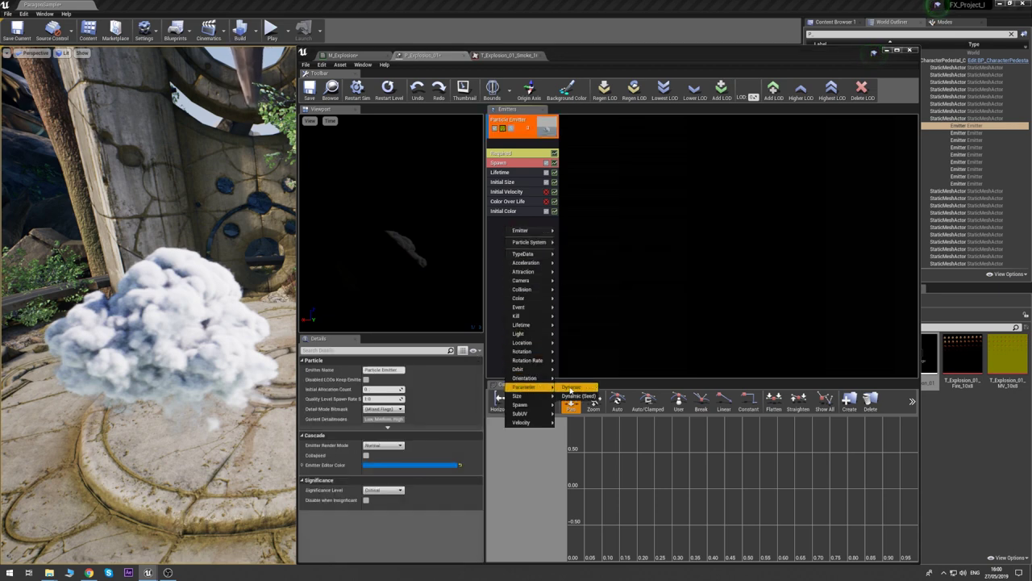
click(572, 387)
click(502, 221)
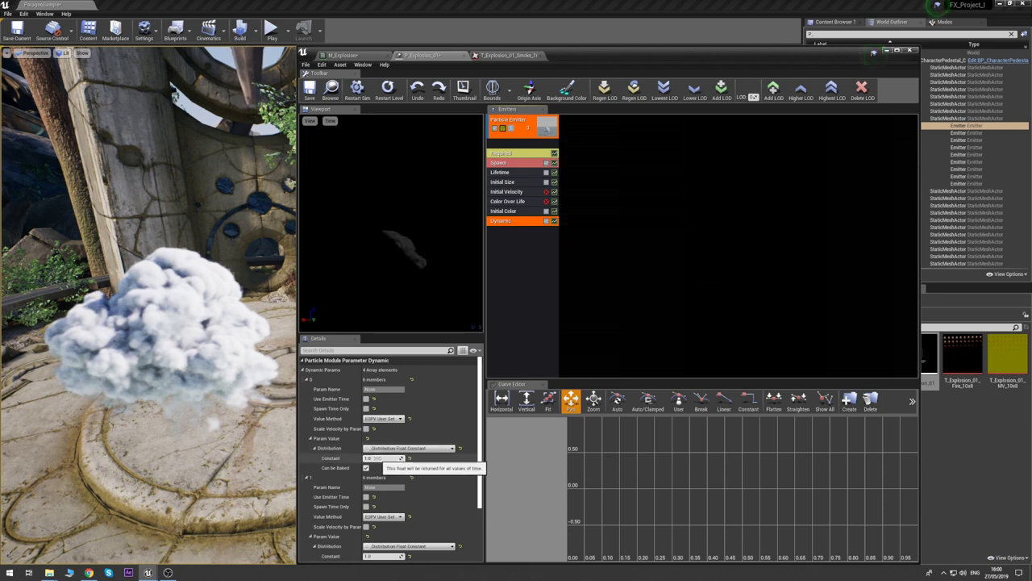
- Try different constant values for the first dynamic parameter and check the effect on the explosion in the level
mouse_move(377, 458)
mouse_down()
mouse_move(397, 457)
mouse_move(363, 457)
mouse_up()
mouse_move(383, 458)
mouse_down()
mouse_move(361, 458)
mouse_move(374, 458)
mouse_up()
right_drag(161, 322, 169, 294)
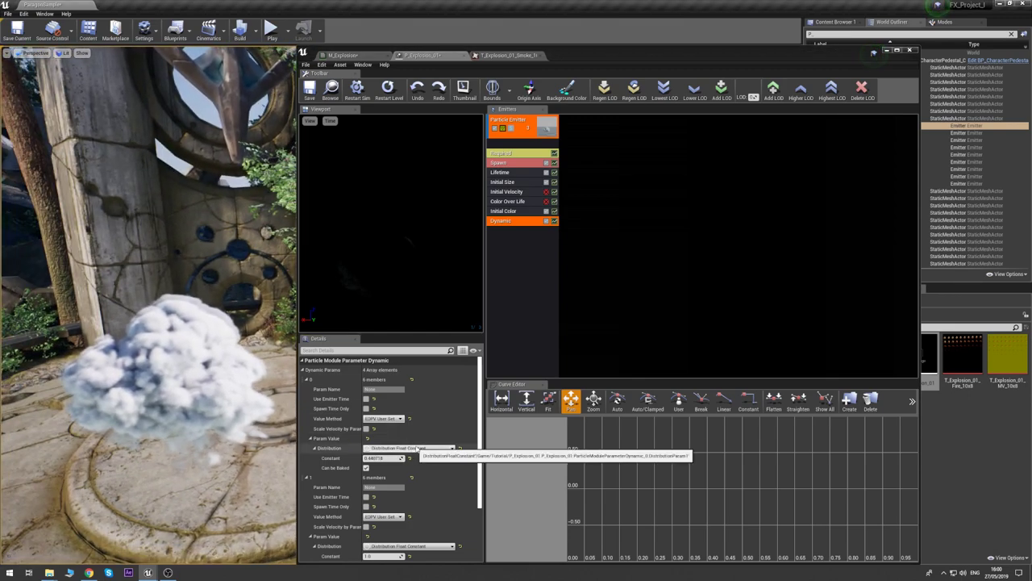
- Set the first dynamic parameter's distribution to Distribution Float Constant Curve and add two curve points
click(436, 448)
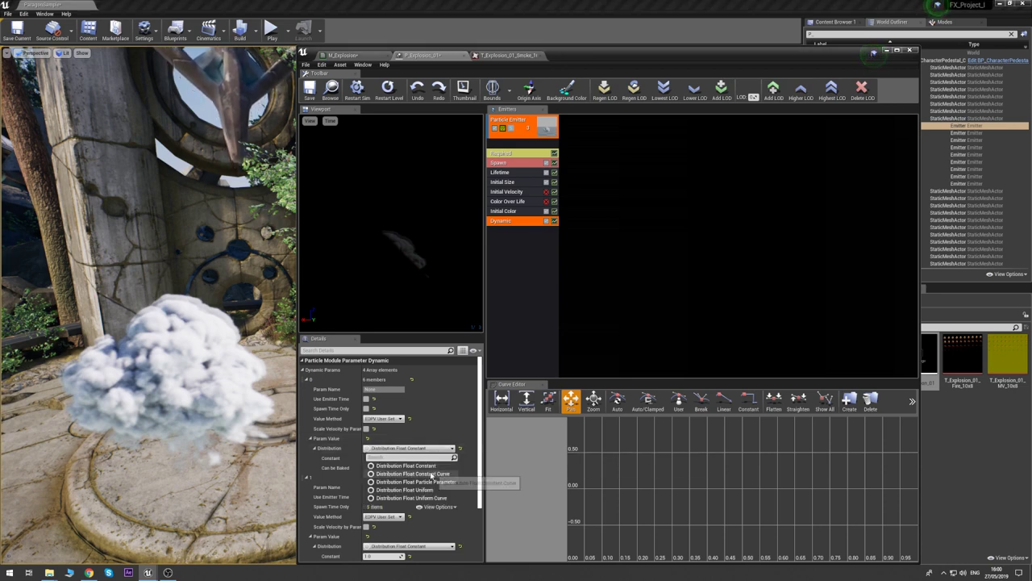
click(412, 474)
click(320, 458)
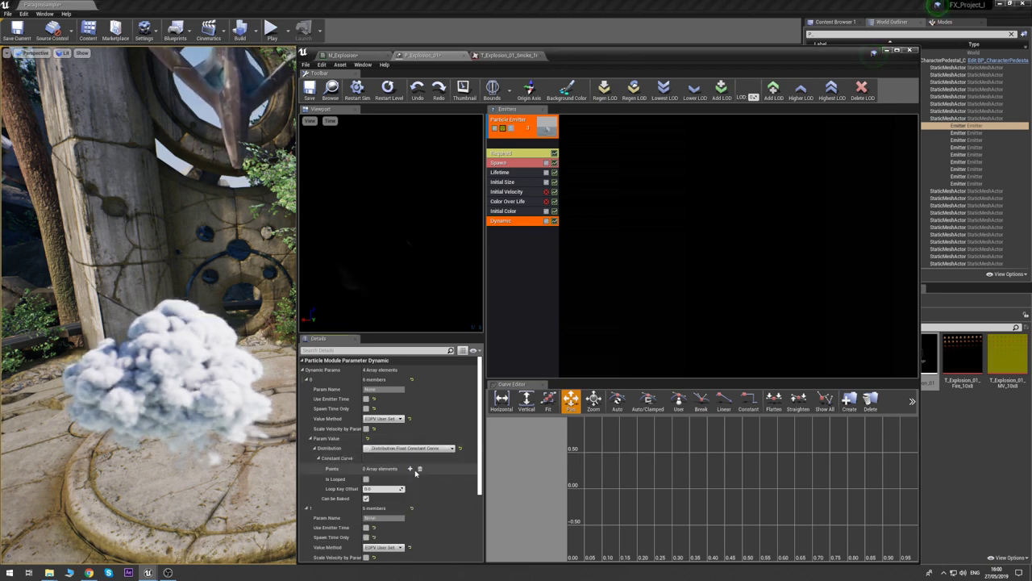
click(410, 469)
click(410, 469)
click(327, 479)
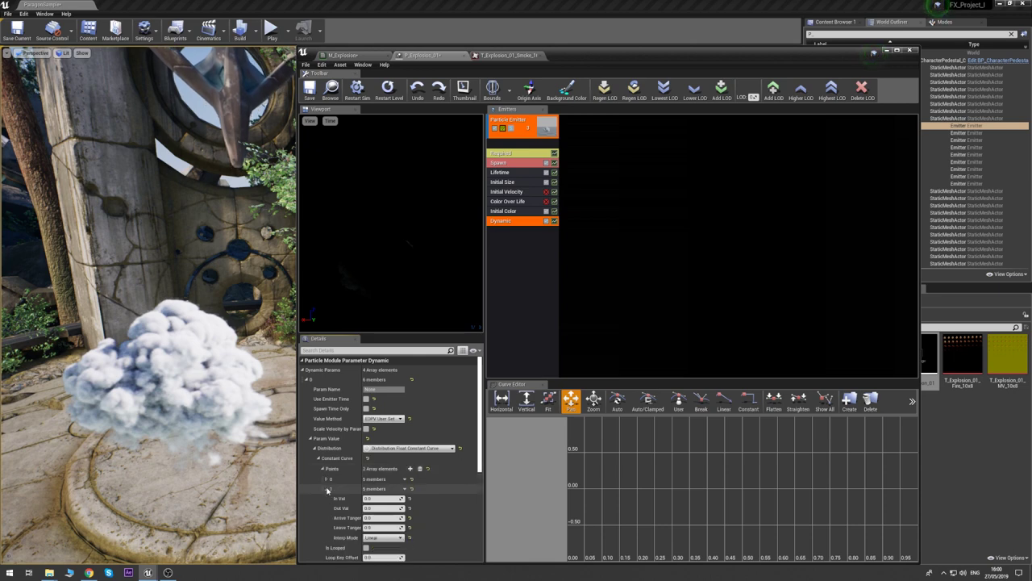
- Set the curve's second point to an In Val of 1 and an Out Val of 79
scroll(328, 479, down, 2)
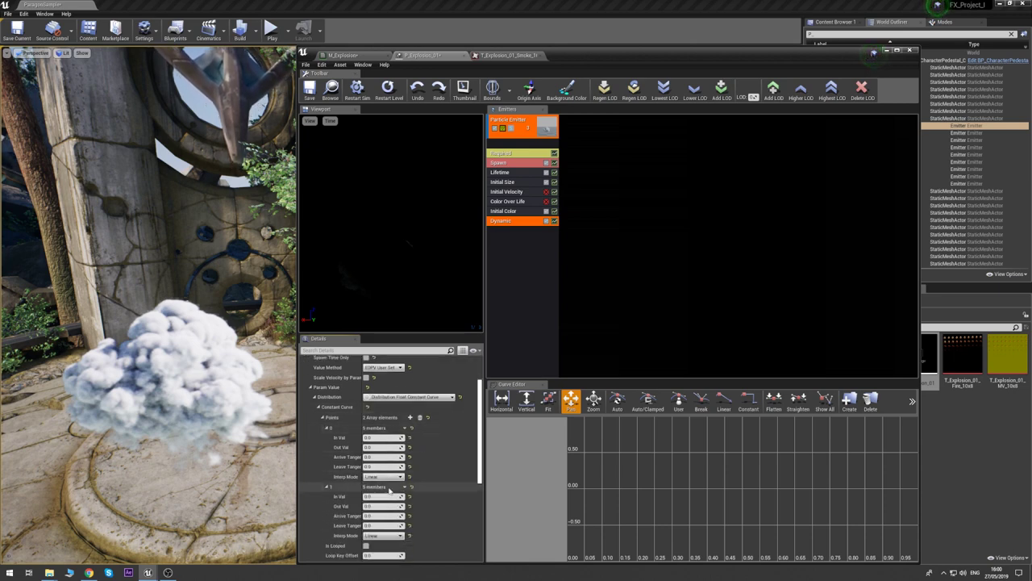
click(378, 496)
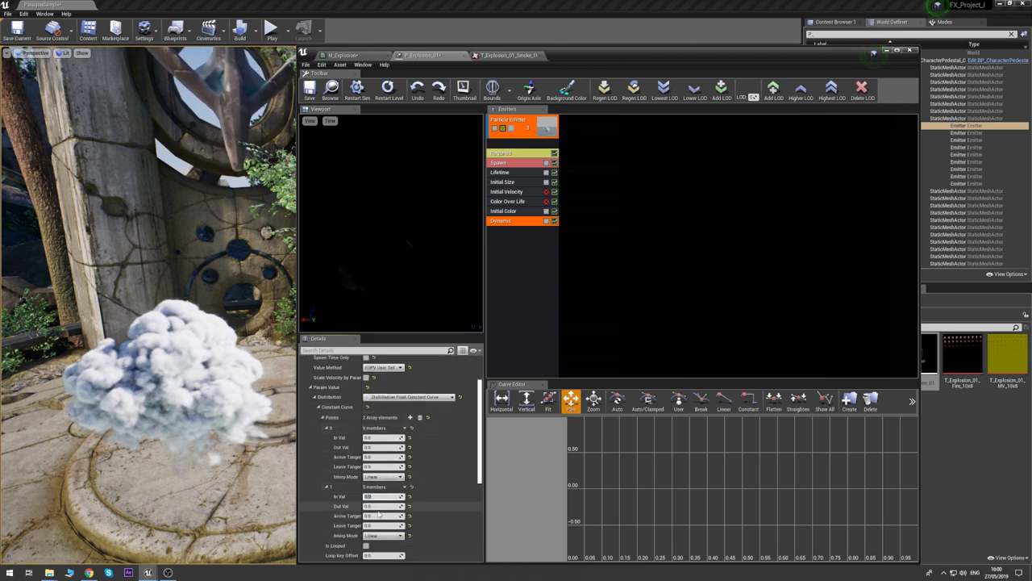
text(1)
key(Return)
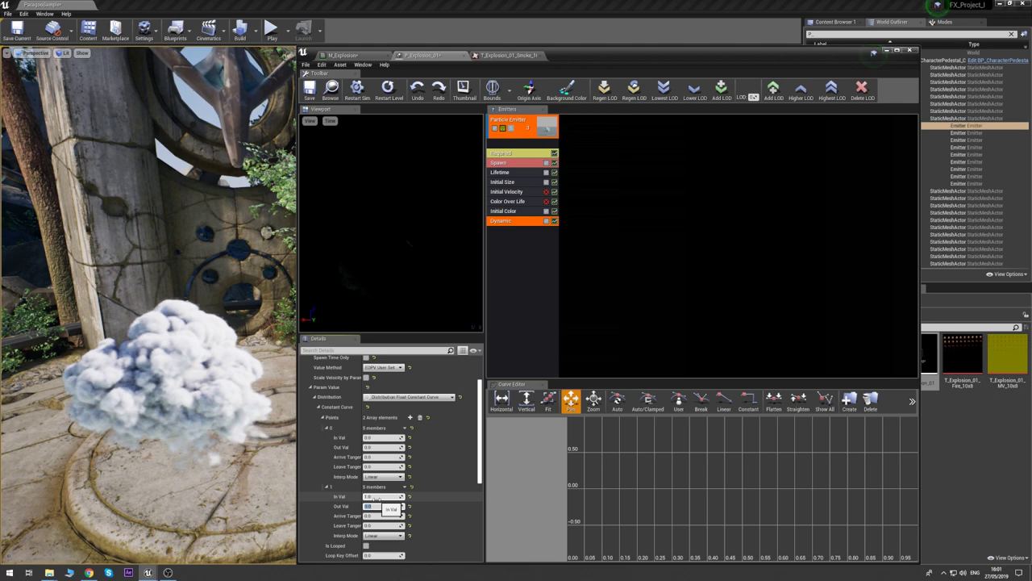
text(20)
key(Return)
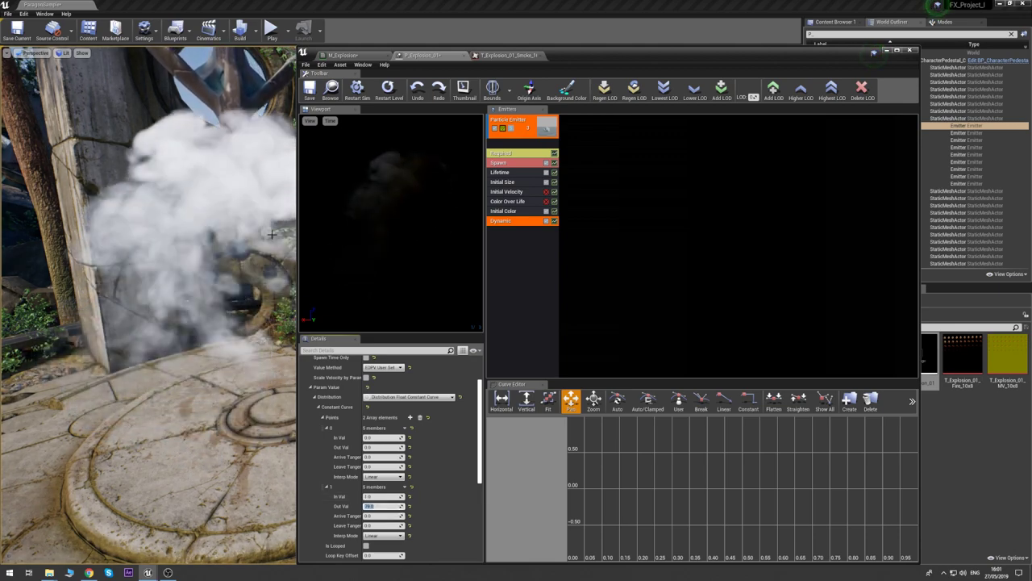
right_drag(175, 323, 197, 303)
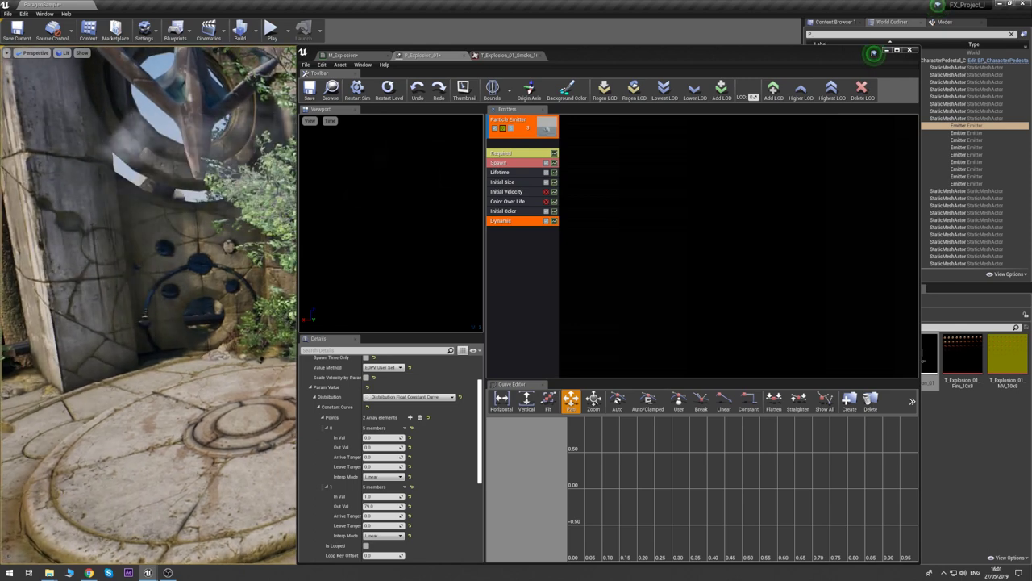
click(645, 251)
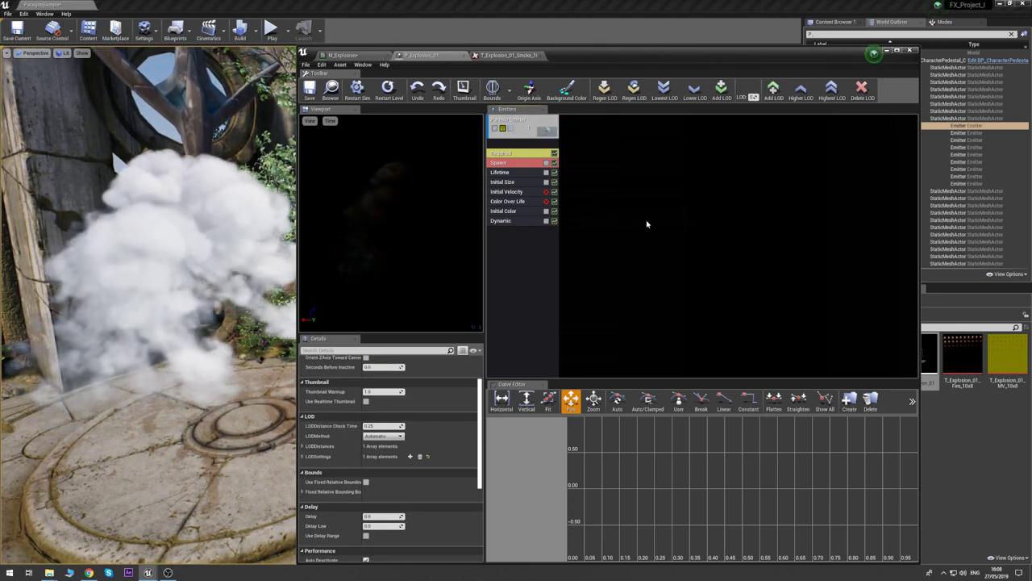
- In the M_Explosion material graph, move the fire Texture Sample above the smoke Texture Object
click(370, 56)
right_drag(762, 160, 727, 180)
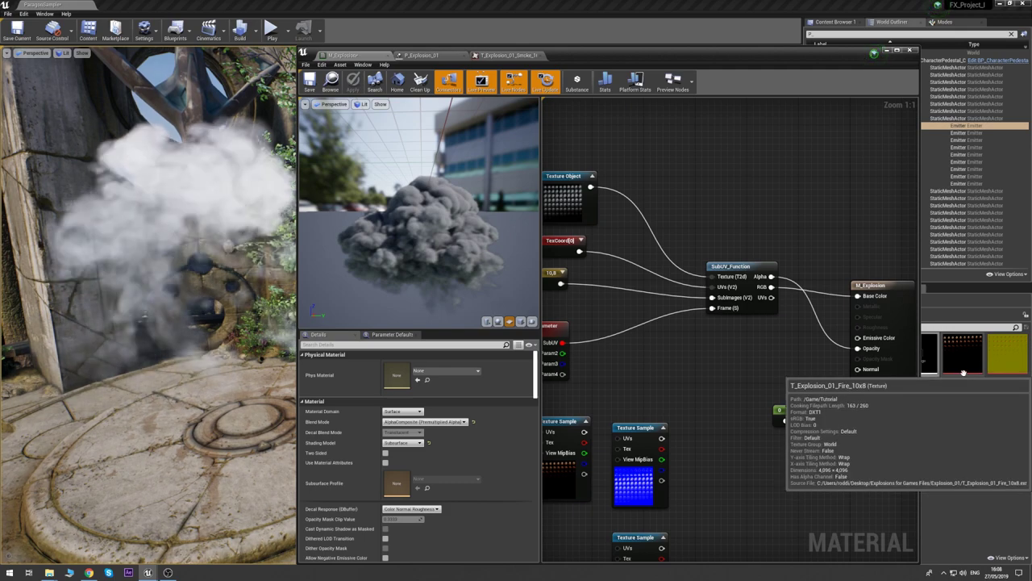
drag(581, 421, 648, 101)
right_drag(707, 207, 780, 184)
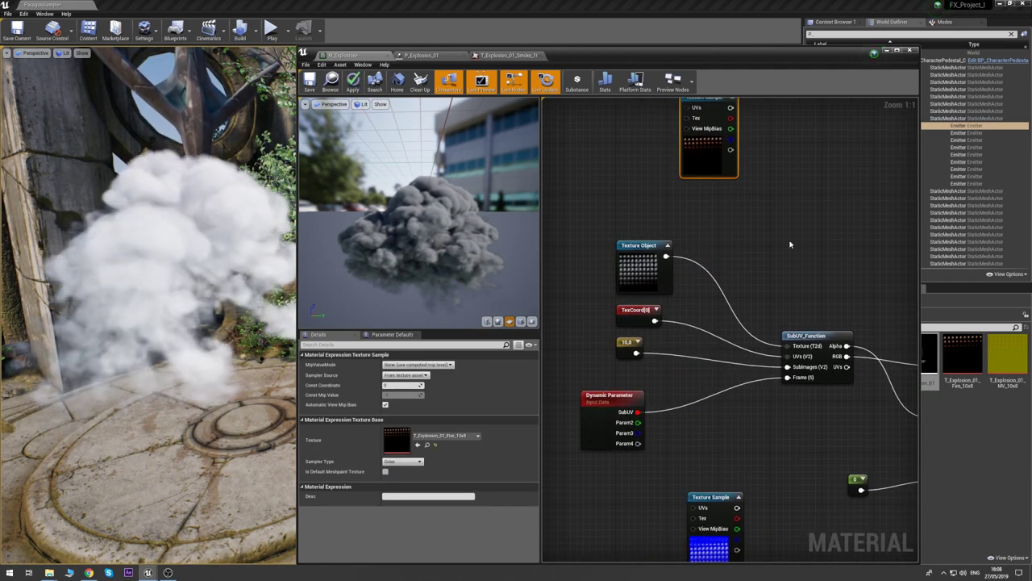
- Duplicate the SubUV_Function, TexCoord and 10,8 constant nodes below the fire Texture Sample
drag(821, 227, 578, 420)
right_drag(733, 260, 774, 246)
drag(682, 240, 552, 253)
click(730, 234)
right_drag(742, 239, 773, 205)
click(643, 337)
click(681, 224)
key(ctrl+v)
drag(643, 297, 588, 337)
click(722, 203)
key(ctrl+v)
- Connect the copied TexCoord to UVs, the 10,8 constant to SubImages and the dynamic SubUV parameter to Frame on the new SubUV_Function
drag(758, 195, 823, 230)
drag(740, 227, 823, 240)
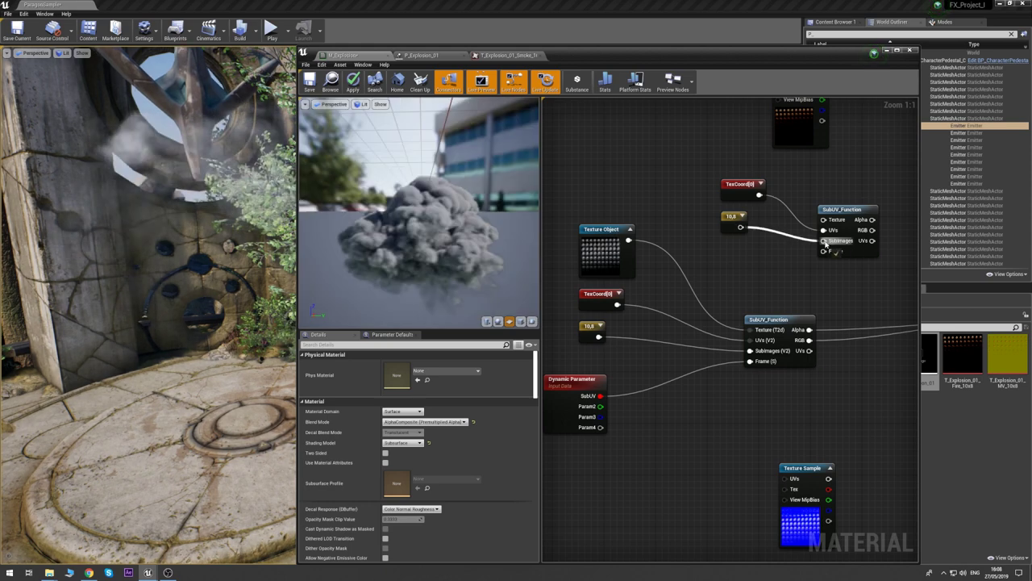
drag(601, 395, 824, 251)
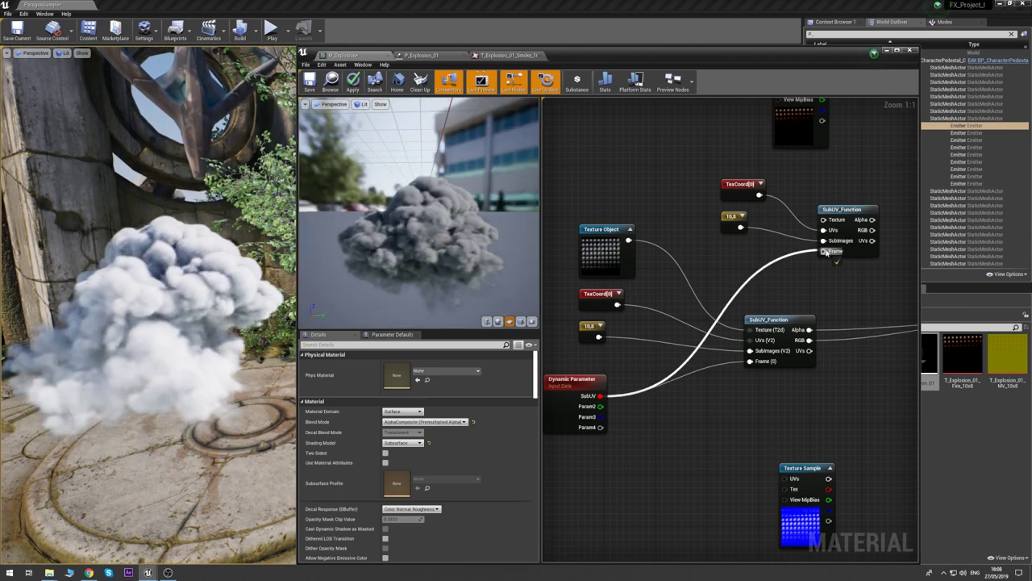
- Convert the fire Texture Sample to a Texture Object and connect it to the new SubUV_Function's Texture input
right_drag(819, 118, 715, 168)
drag(718, 128, 790, 177)
right_click(697, 122)
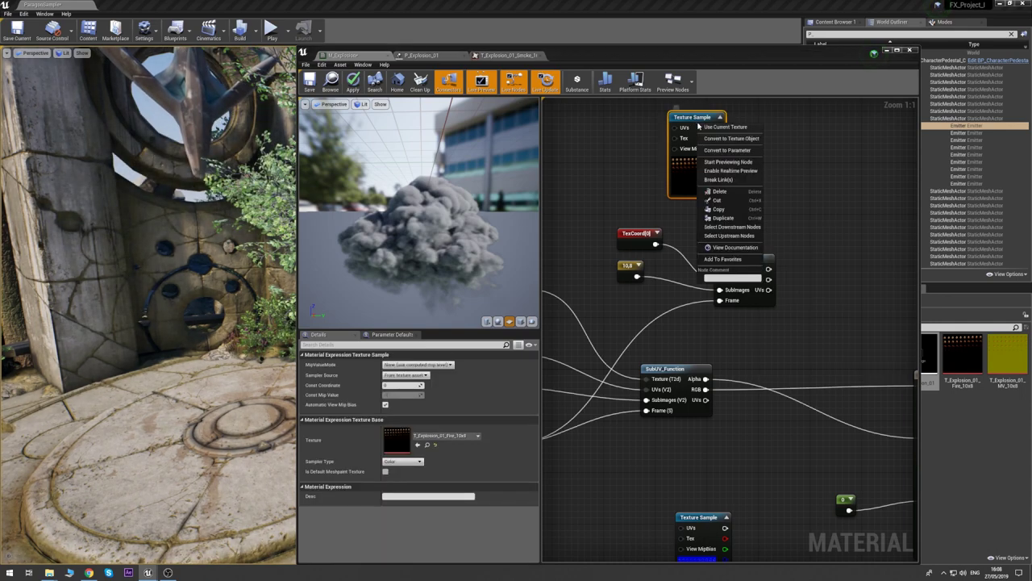
click(745, 139)
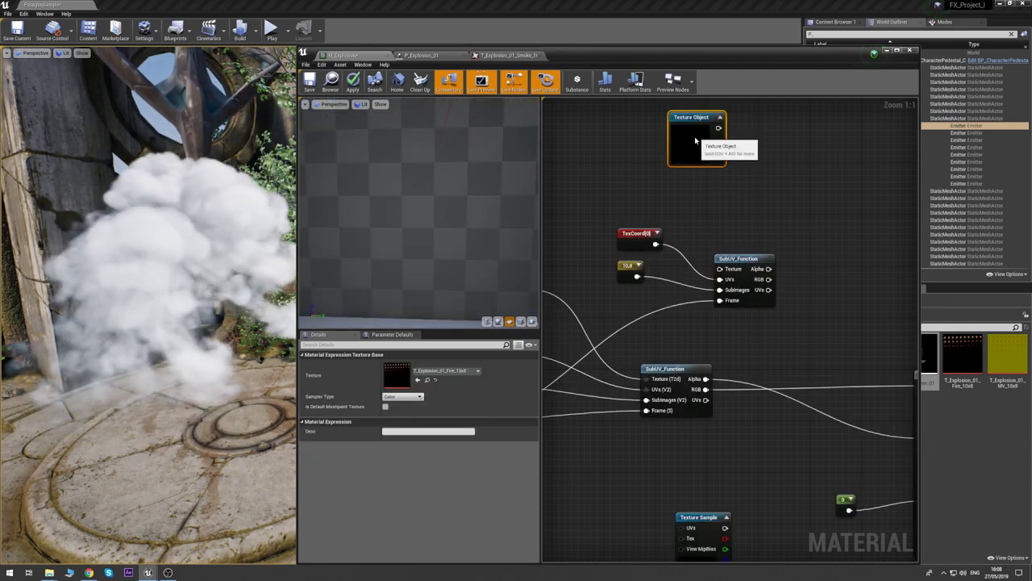
drag(695, 138, 721, 269)
- Connect the fire SubUV_Function's RGB output to the material's Emissive Color, and apply and save the material
right_drag(815, 229, 700, 186)
click(669, 185)
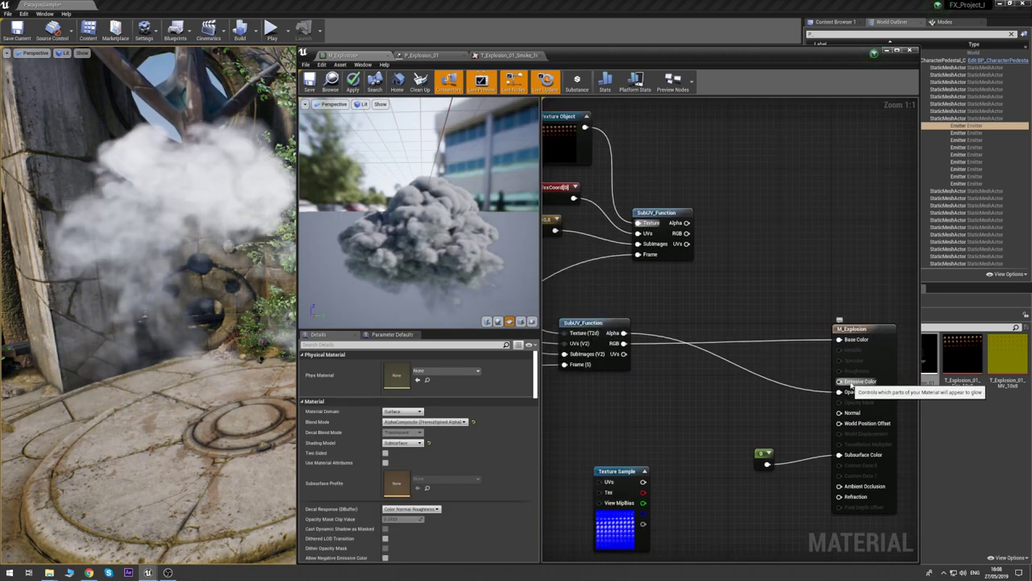
drag(686, 233, 840, 380)
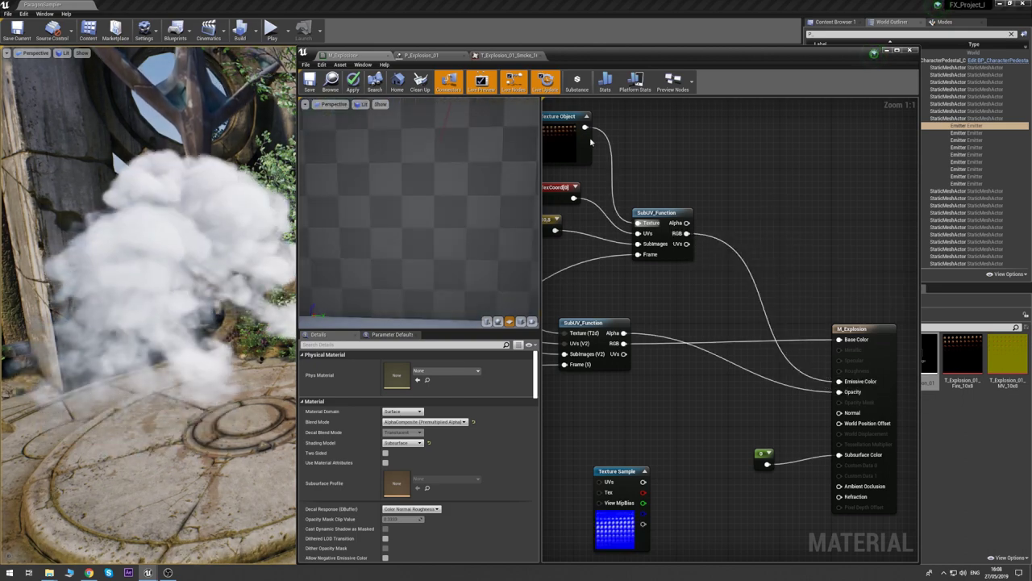
click(353, 81)
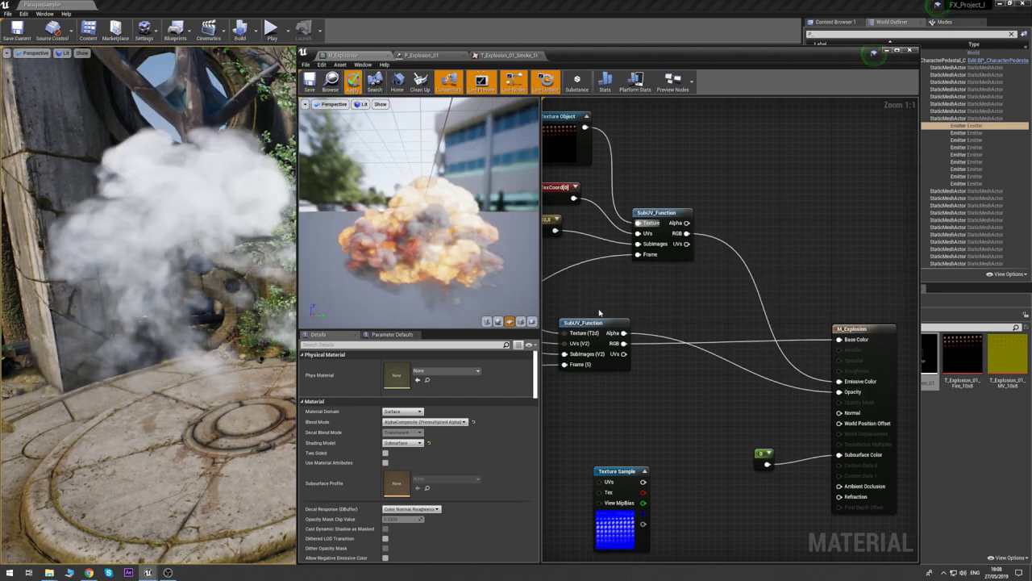
click(309, 80)
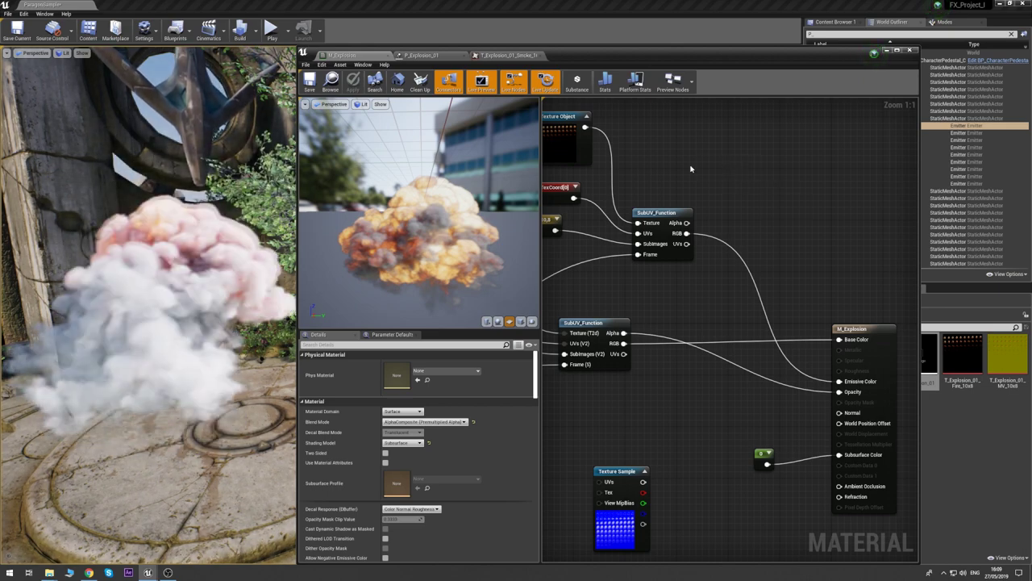
- Move the fire SubUV_Function and its three input nodes farther up the graph, away from the smoke nodes
scroll(723, 201, down, 3)
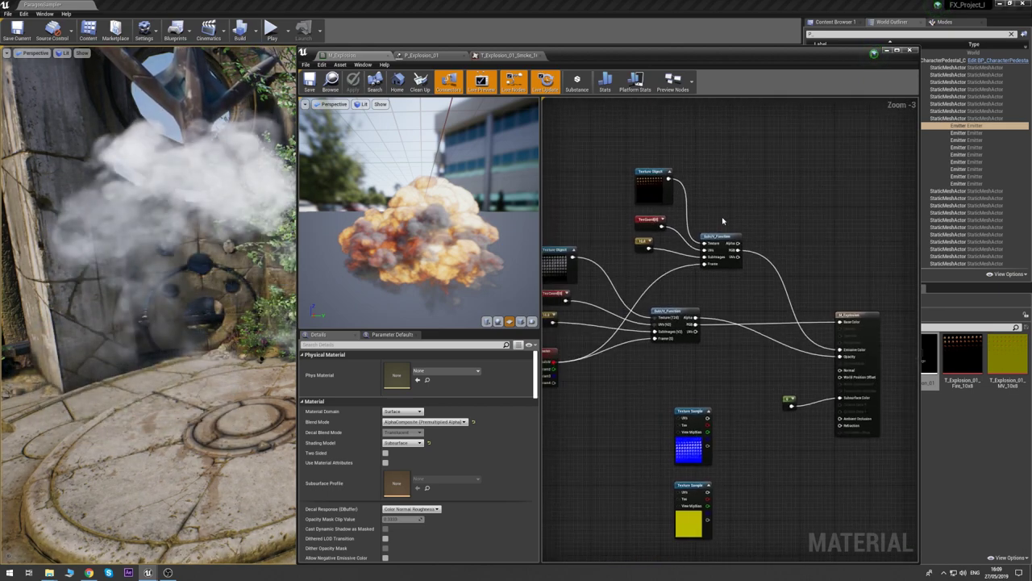
drag(732, 165, 637, 271)
drag(720, 235, 674, 176)
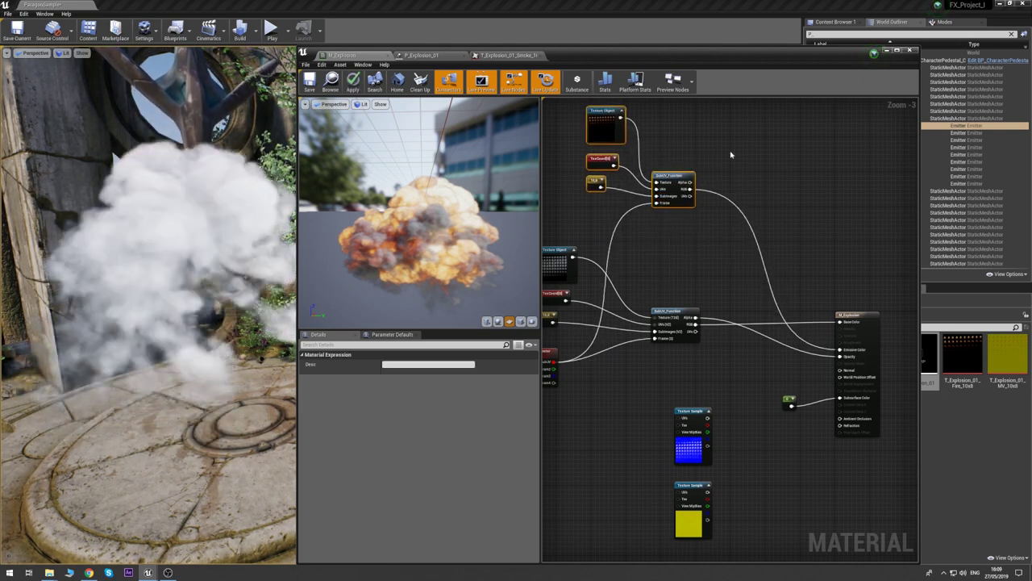
click(730, 154)
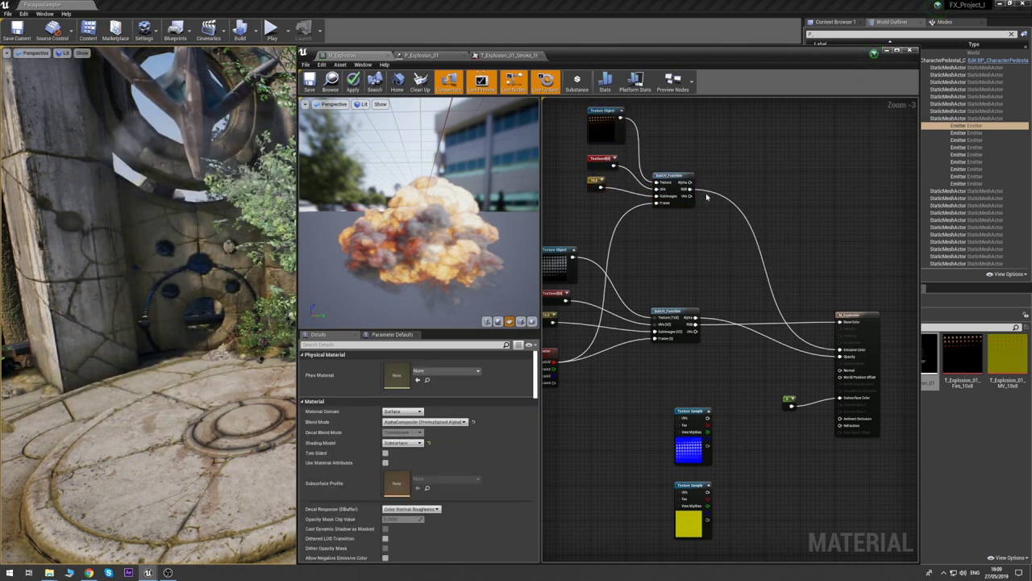
- Add a Multiply node and a scalar parameter named Fire_Strength beside the fire SubUV_Function
click(758, 207)
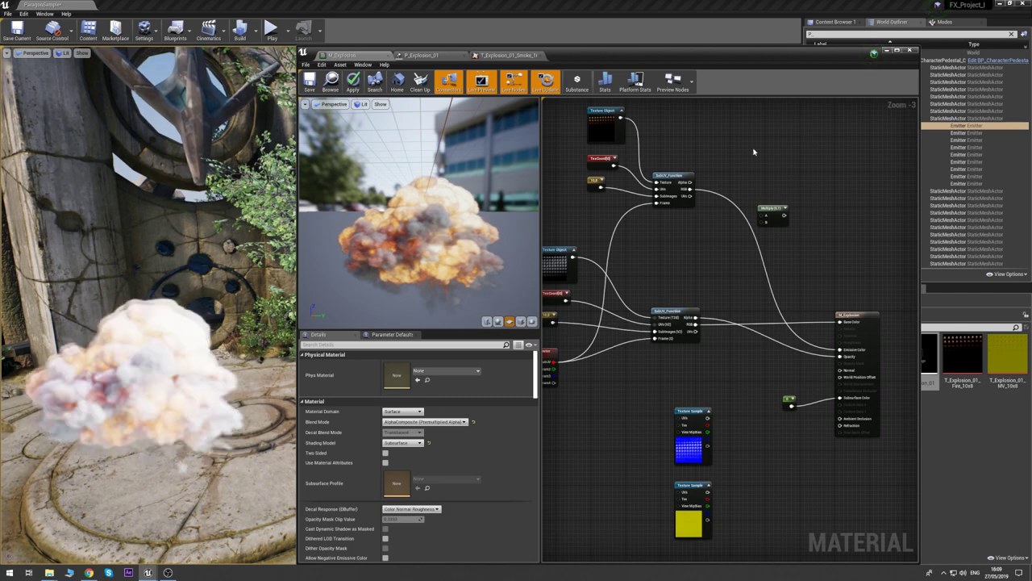
right_drag(737, 175, 713, 204)
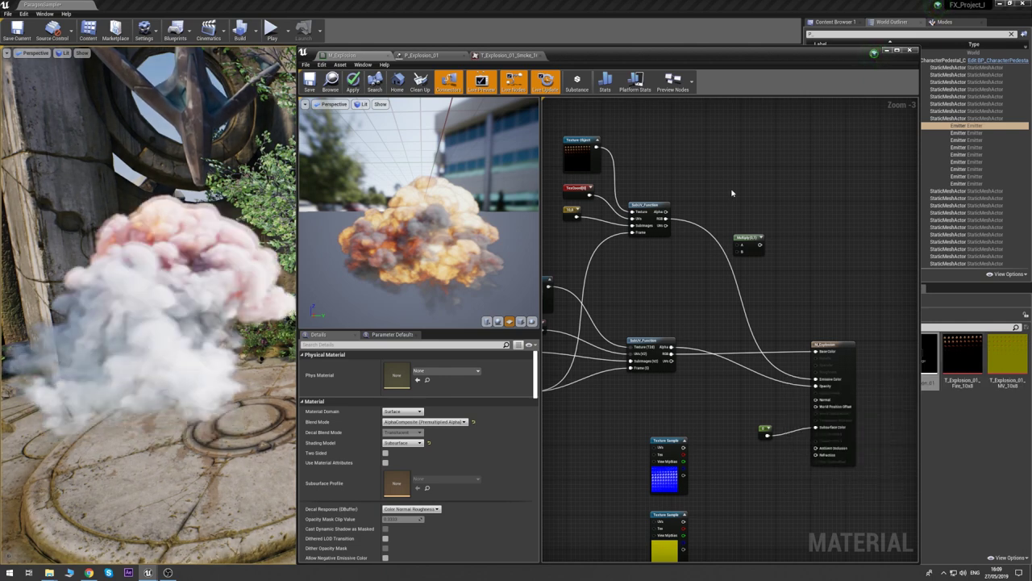
click(684, 188)
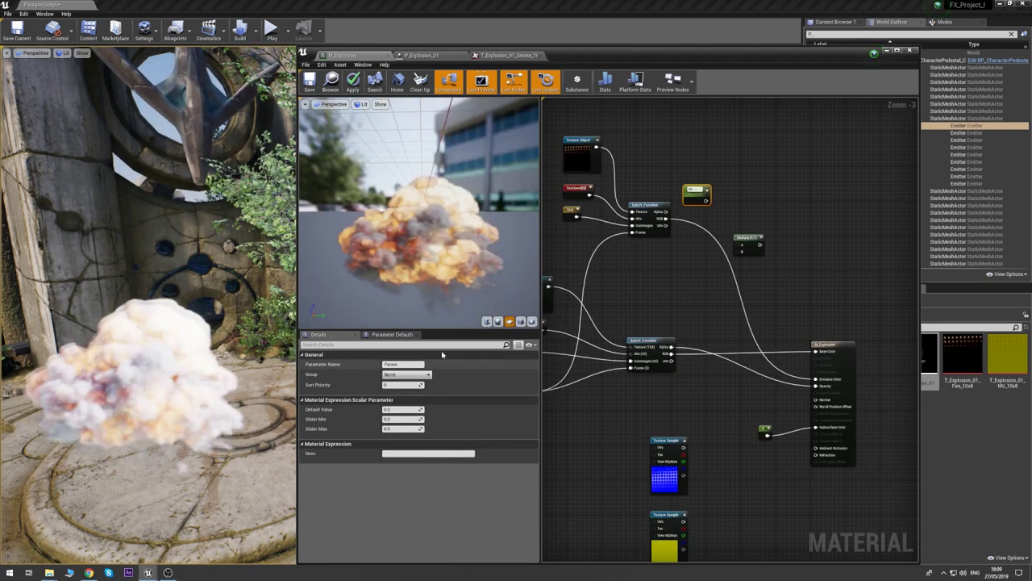
drag(403, 364, 348, 364)
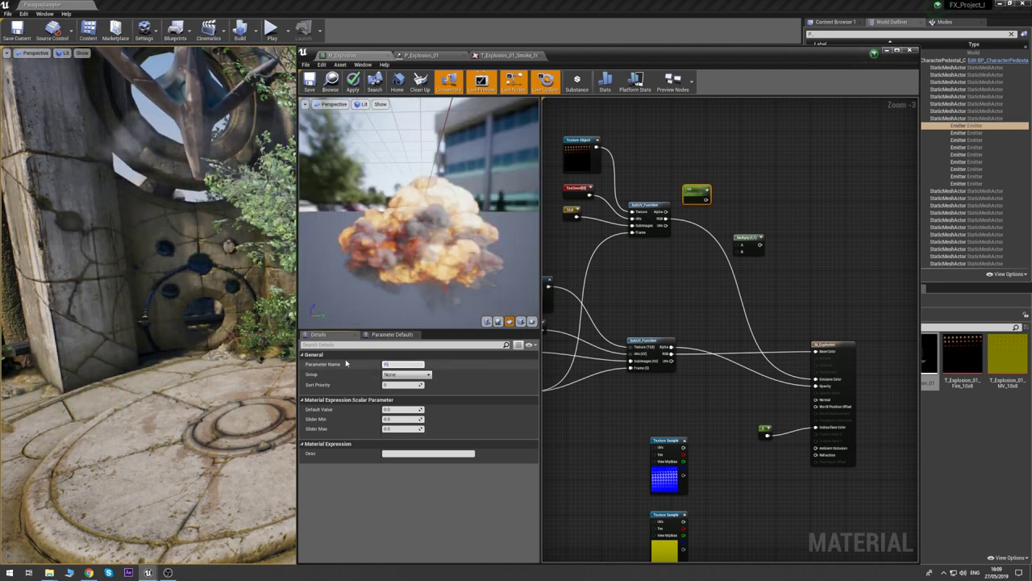
text(_Strength)
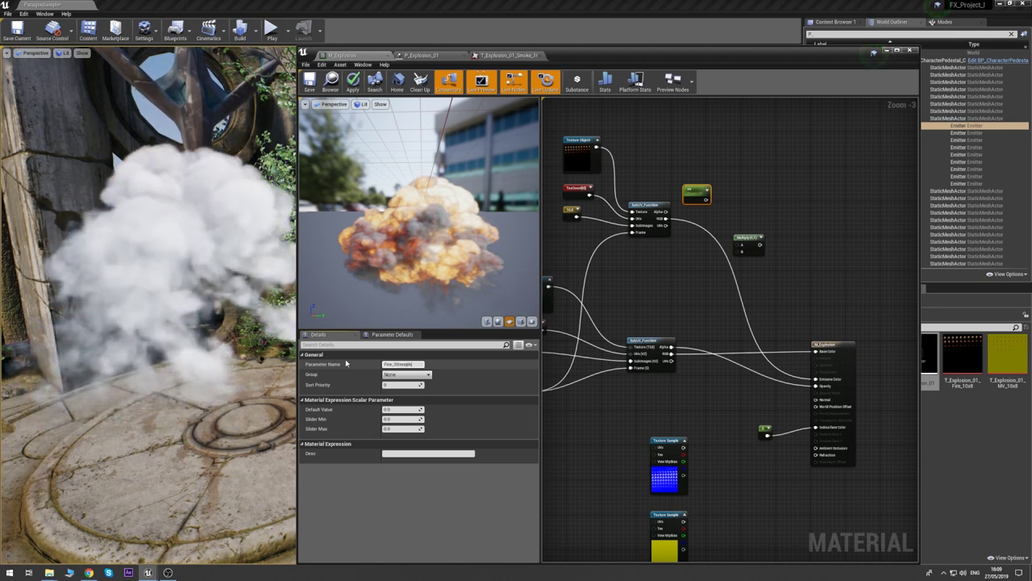
key(Return)
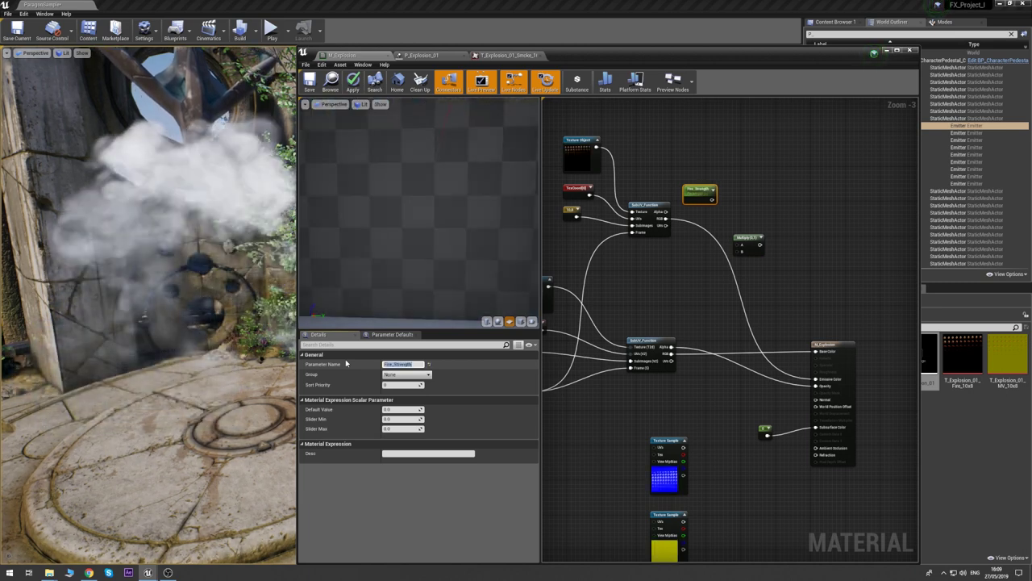
- Assign the Fire_Strength parameter to a new group "1. Basic Properties" and set its default value to 1
click(405, 374)
click(389, 380)
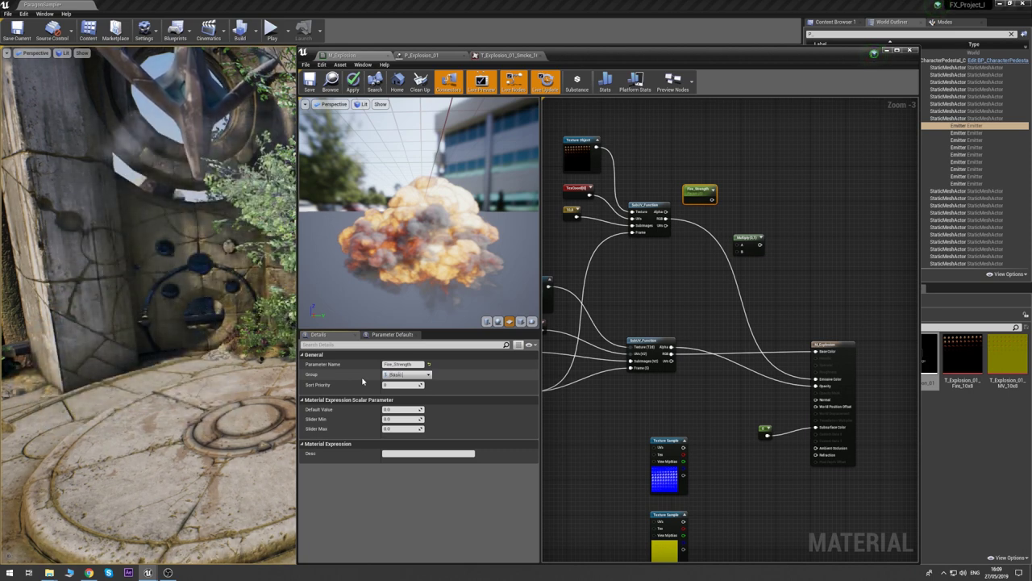
text(1. Basic Propert)
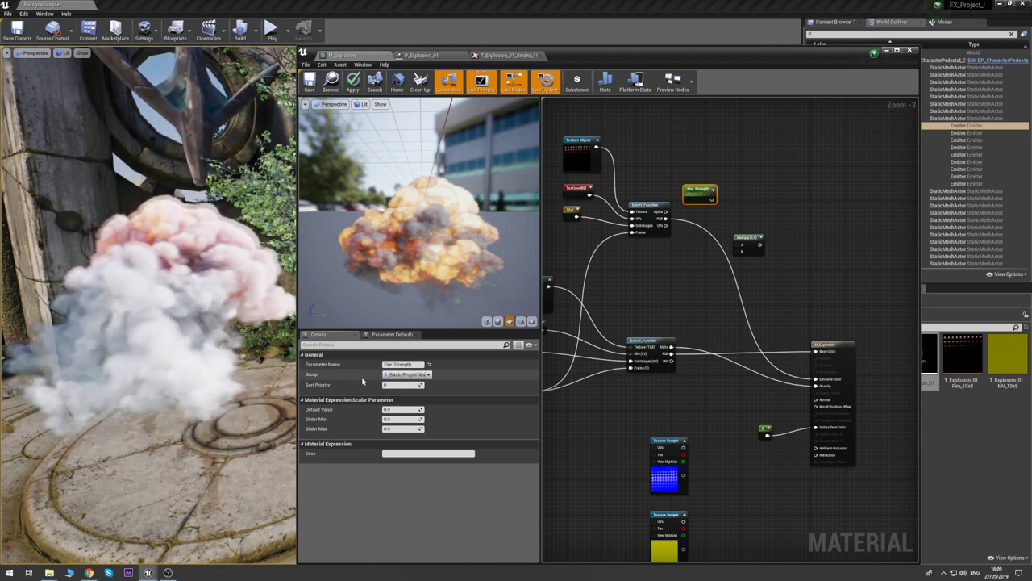
text(ies)
key(Return)
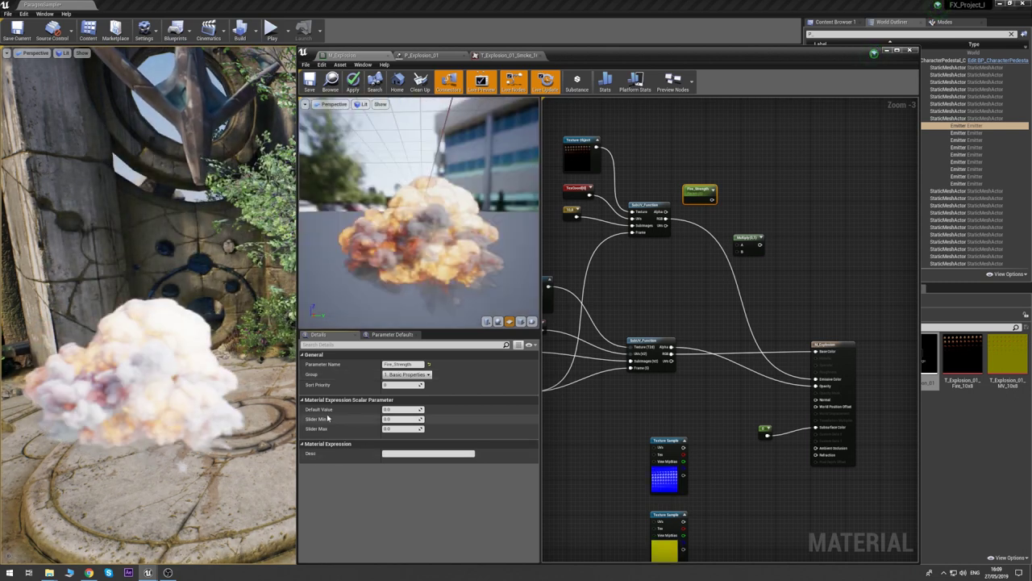
click(401, 409)
text(1)
key(Tab)
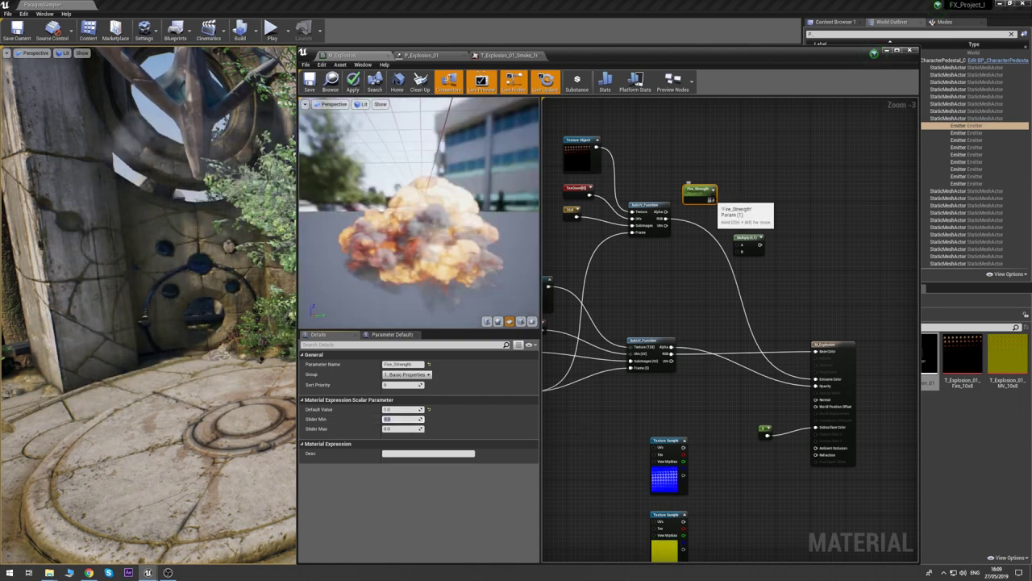
- Multiply the fire SubUV_Function's RGB by Fire_Strength, feed the result into Emissive Color and save the material
drag(713, 199, 738, 244)
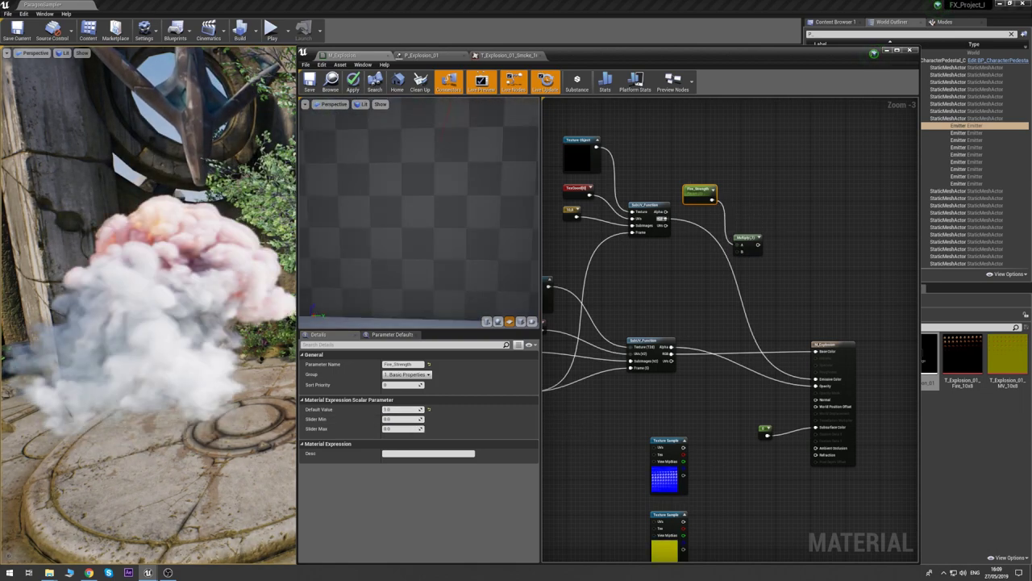
drag(666, 219, 817, 379)
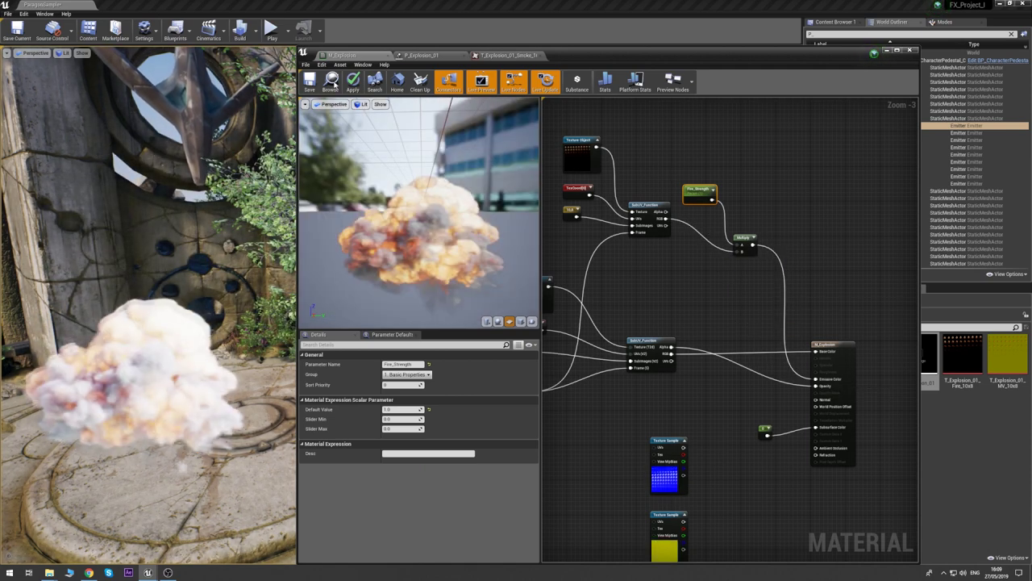
click(310, 81)
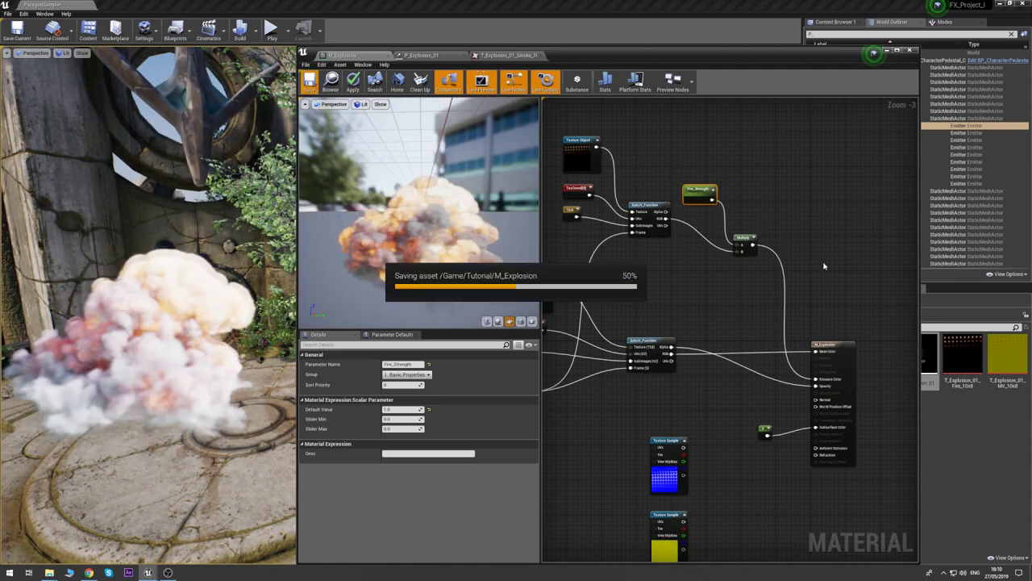
click(761, 166)
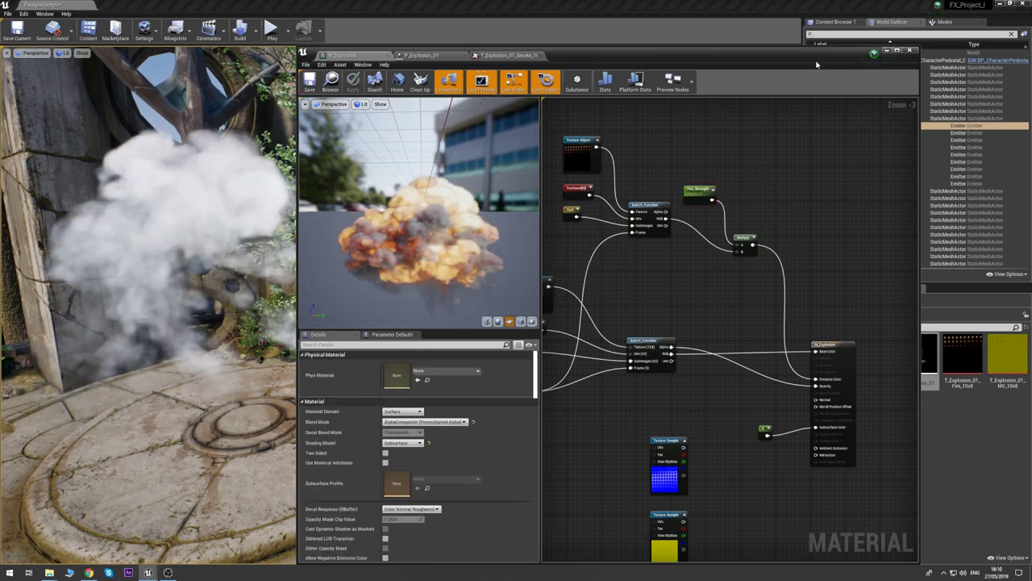
- Open the M_Explosion material instance, enable the Fire_Strength override and raise its value well above 1
drag(816, 64, 738, 64)
double_click(879, 367)
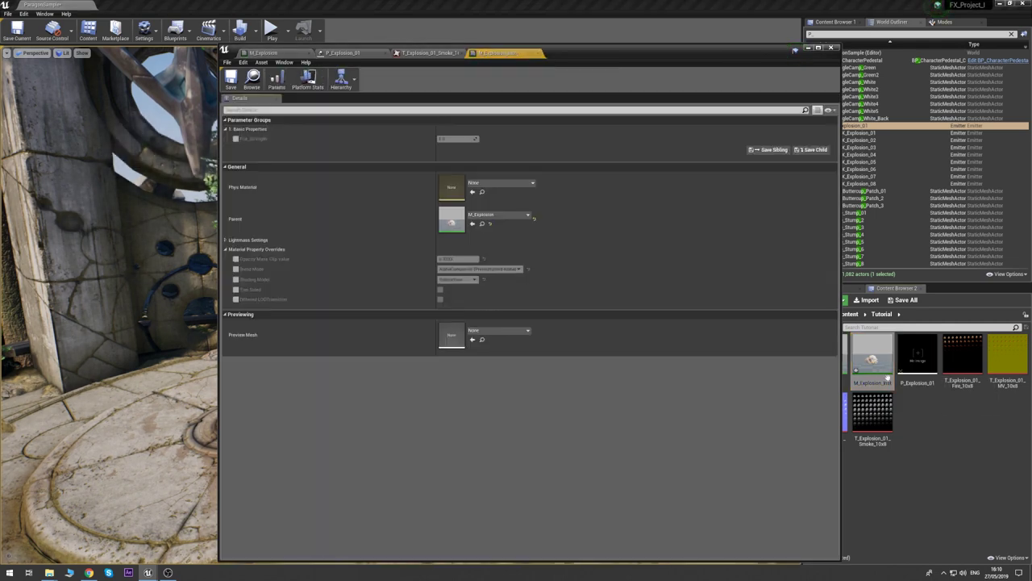
drag(563, 54, 685, 54)
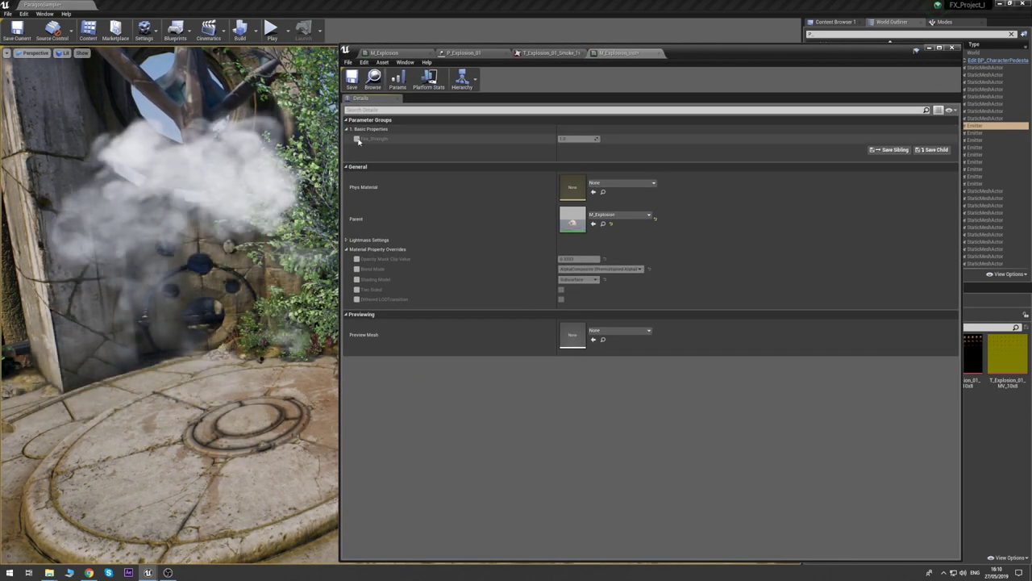
drag(577, 138, 599, 138)
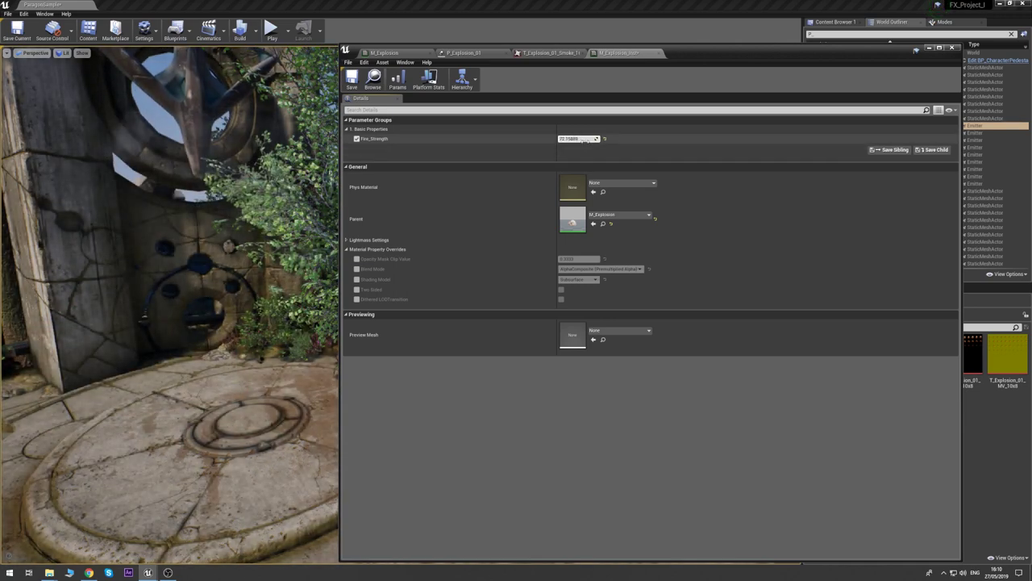
drag(577, 139, 584, 139)
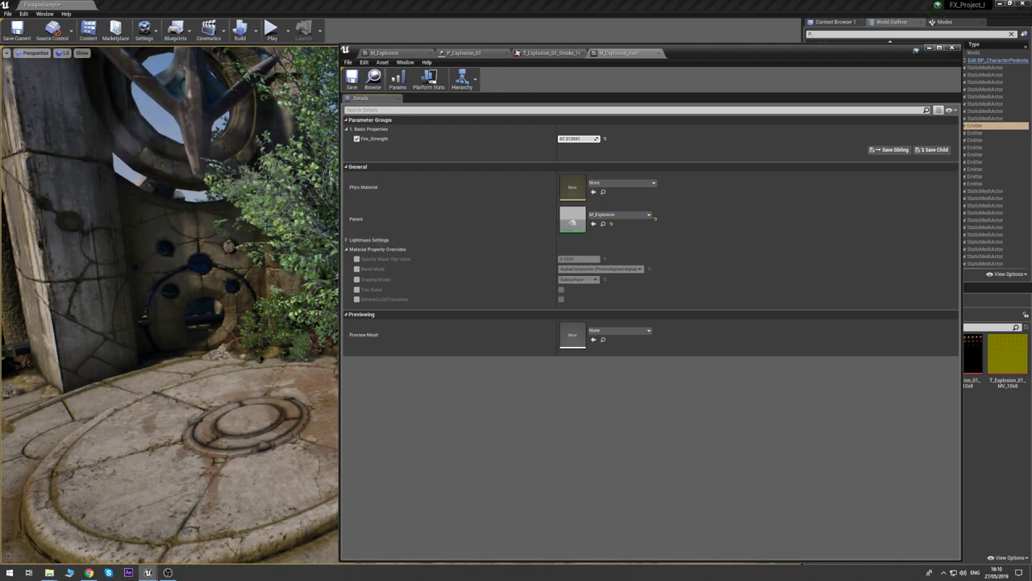
- Add a BlackBody node to the M_Explosion graph and place it just after the fire Multiply node
click(453, 54)
click(392, 53)
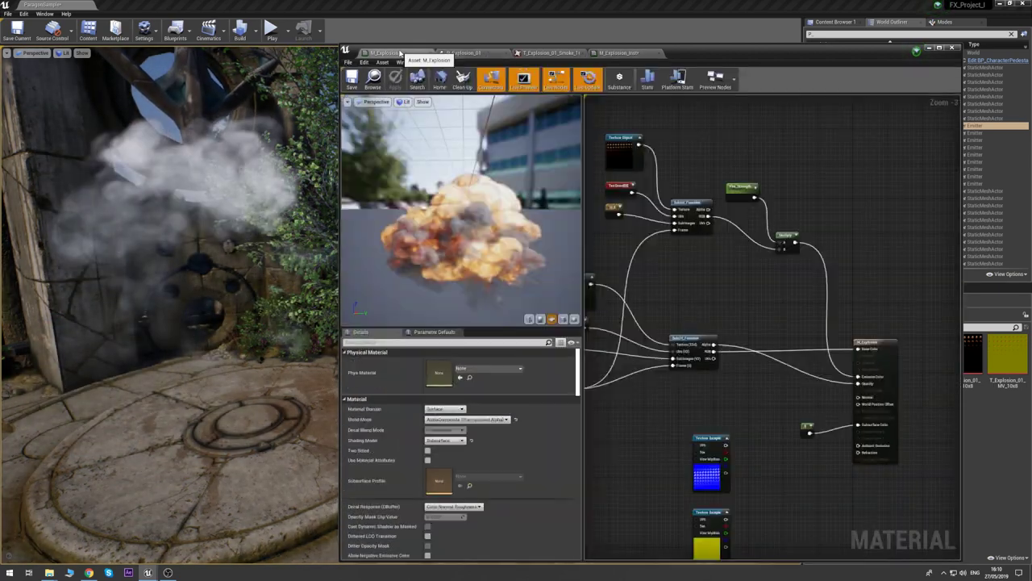
right_click(779, 164)
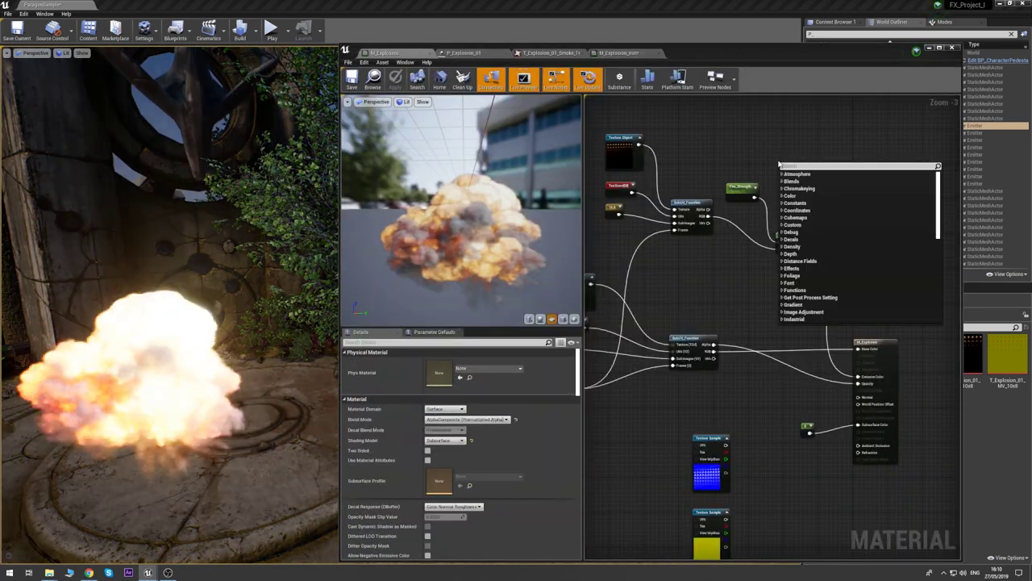
text(black)
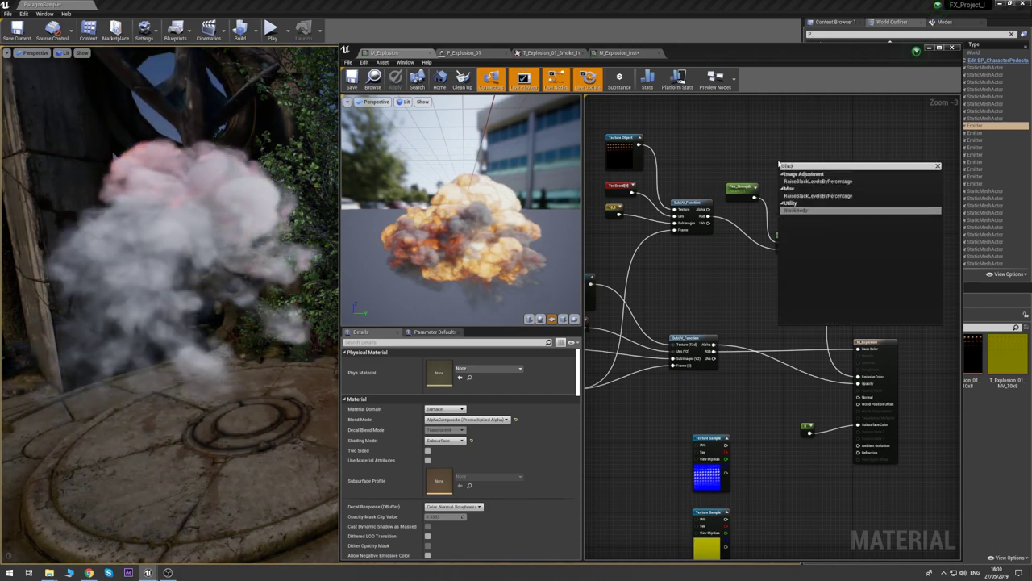
key(Return)
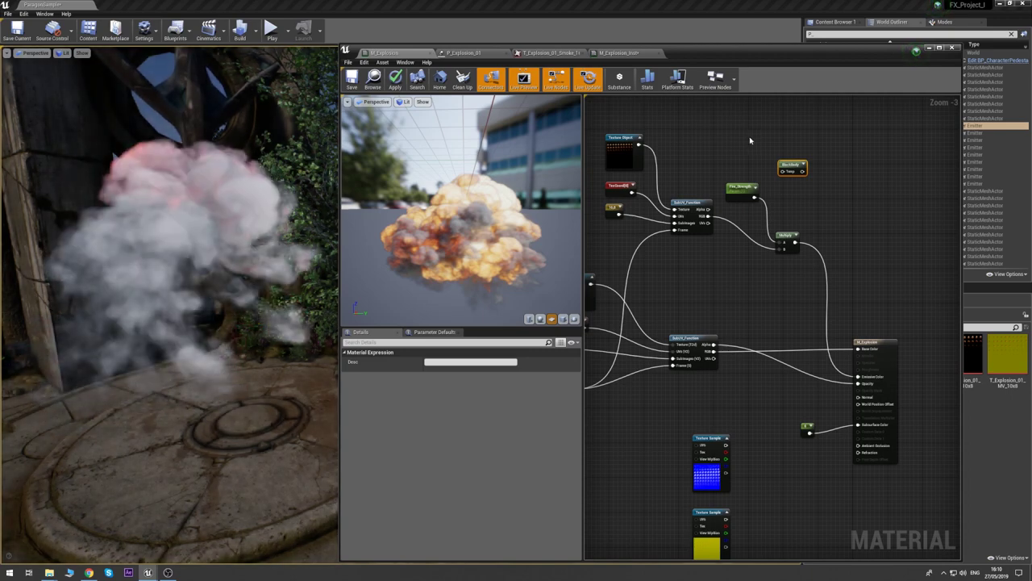
drag(790, 166, 825, 235)
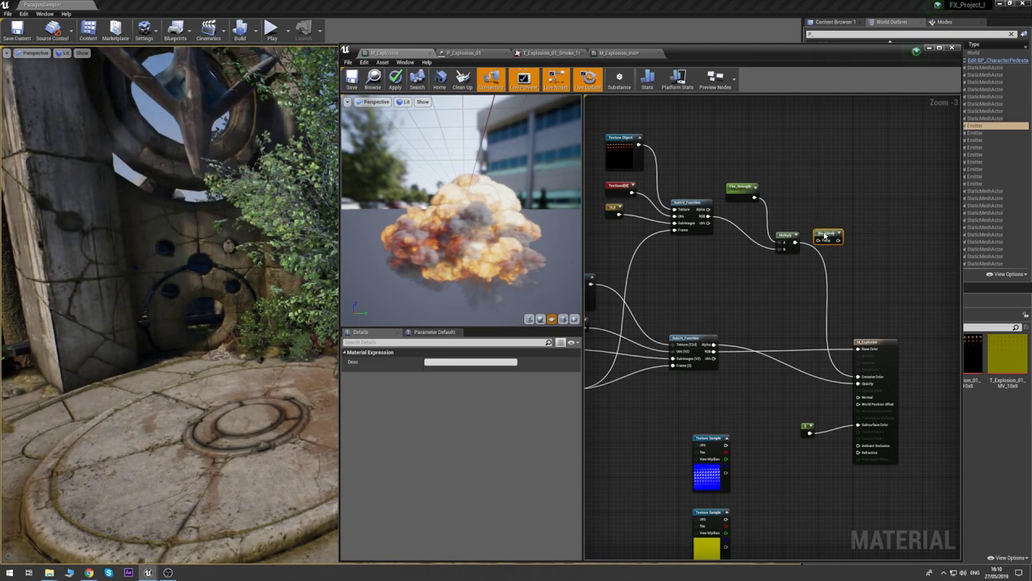
- Route the Multiply result through BlackBody's Temp input into Emissive Color and apply the material
click(810, 181)
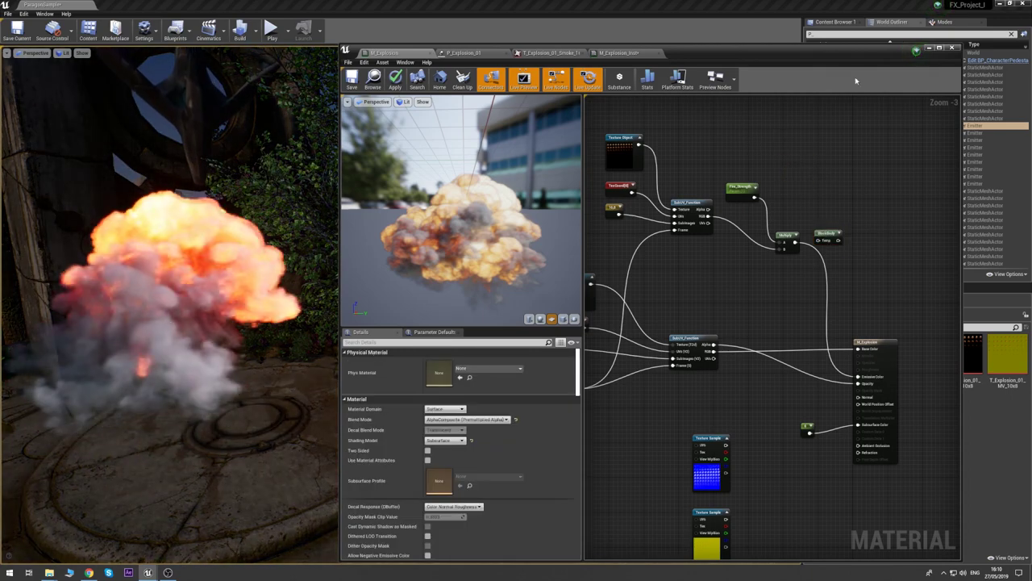
drag(796, 242, 821, 242)
click(812, 228)
drag(848, 274, 858, 383)
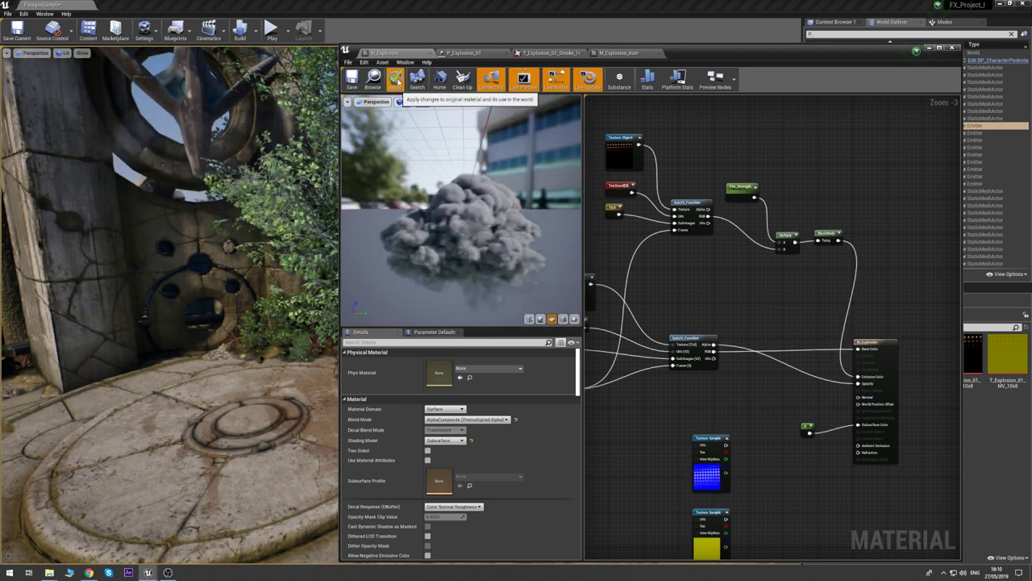
click(395, 78)
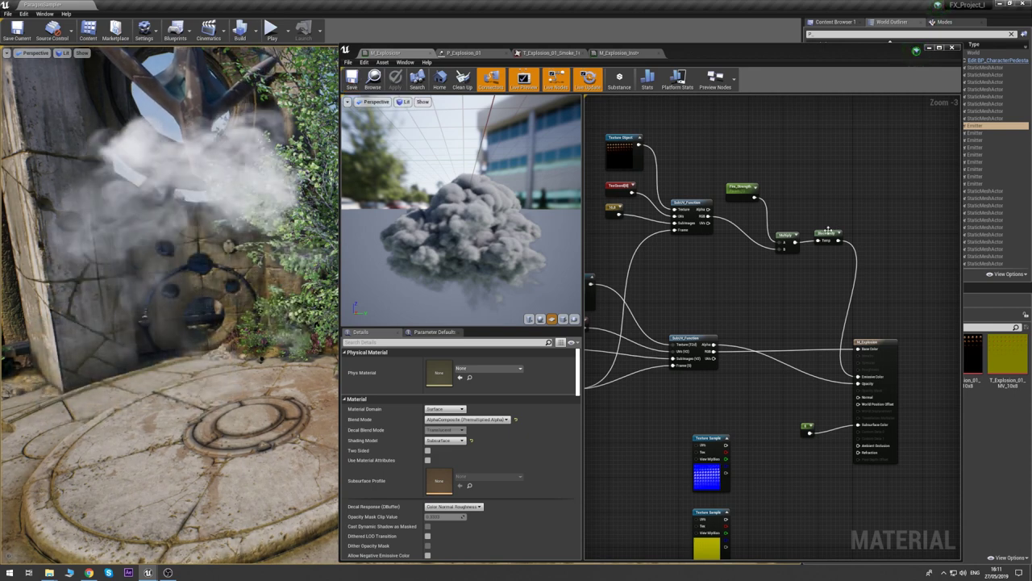
- Tidy the fire nodes by moving Multiply and BlackBody closer to the SubUV_Function and Fire_Strength above it
drag(830, 224, 763, 272)
drag(792, 236, 766, 233)
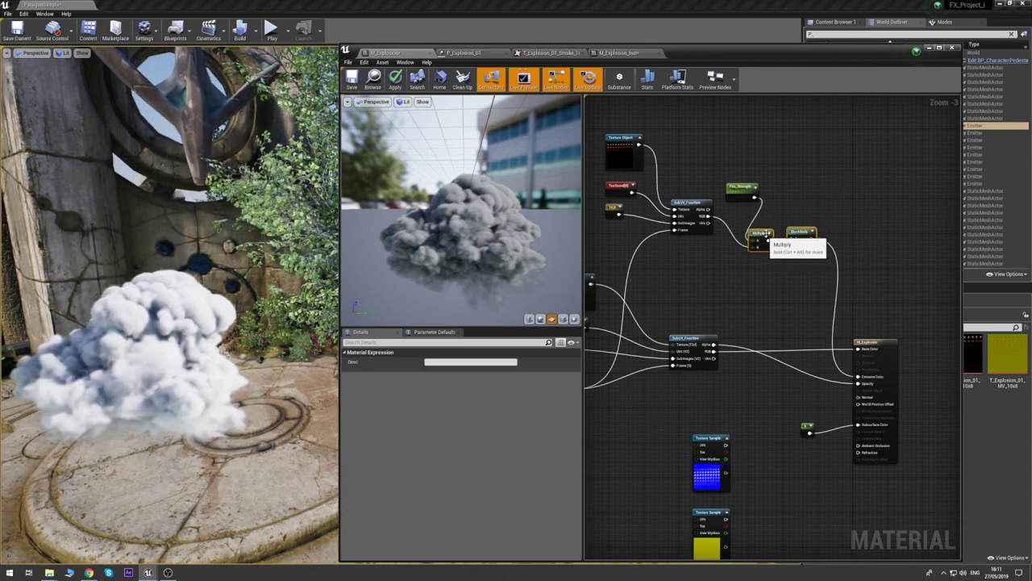
click(774, 214)
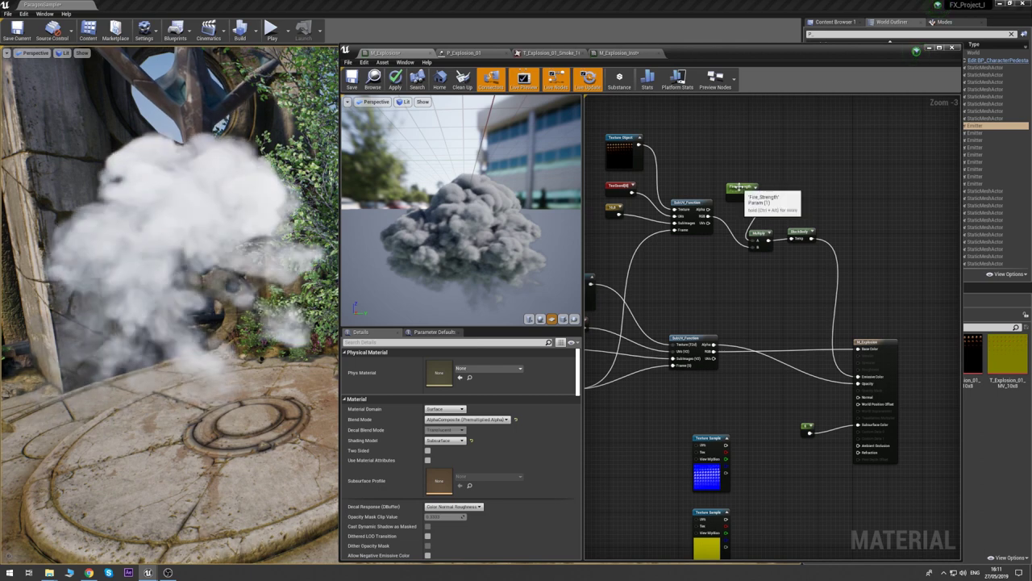
drag(741, 187, 715, 160)
click(807, 162)
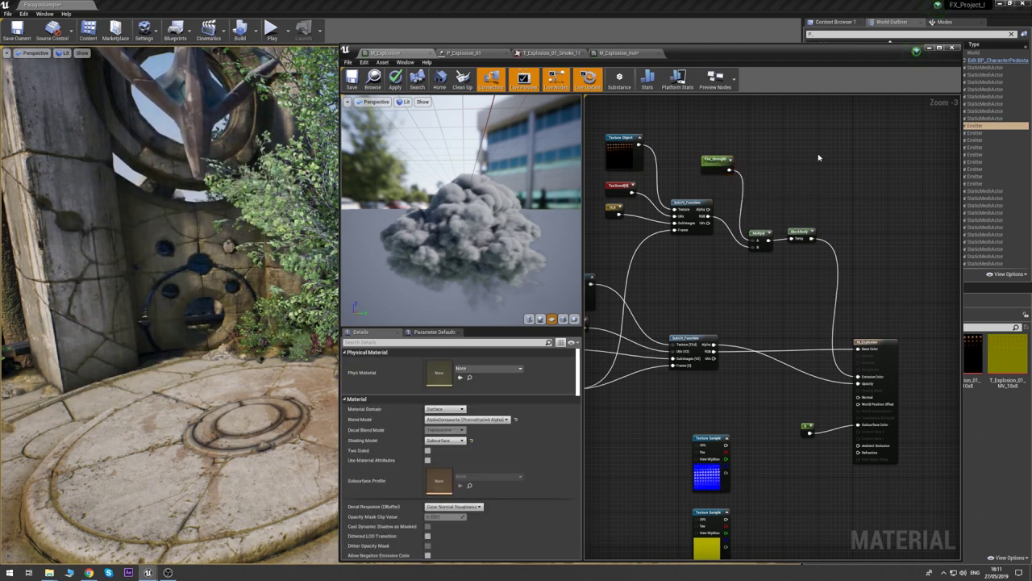
- Raise Fire_Strength in the M_Explosion material instance to about 4343
click(713, 159)
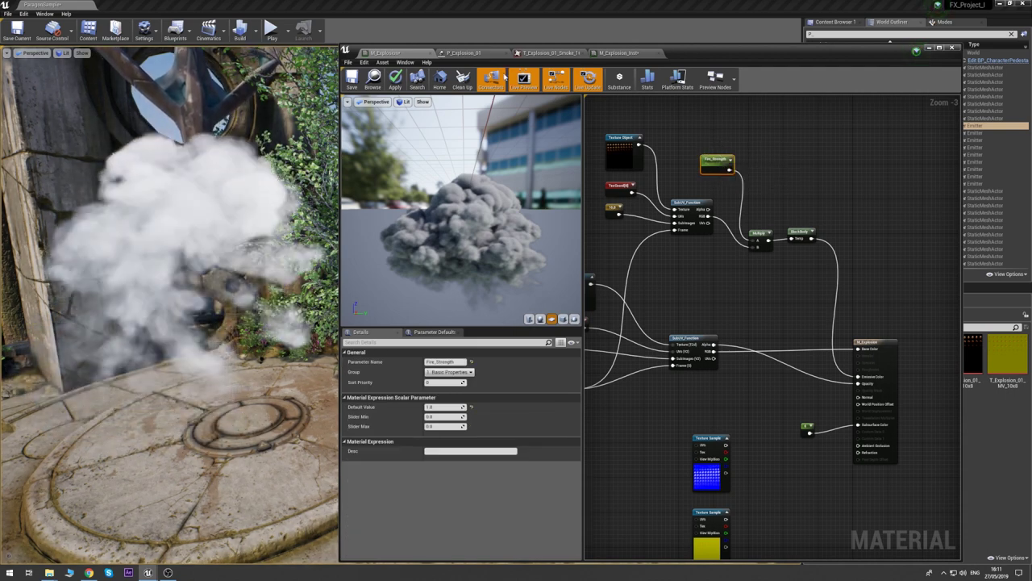
click(619, 52)
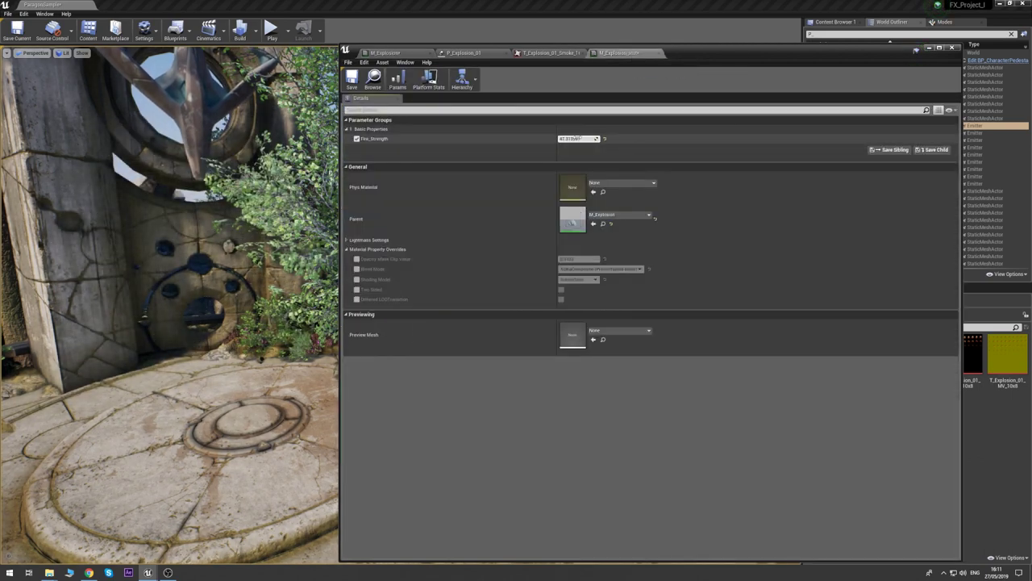
drag(577, 137, 601, 138)
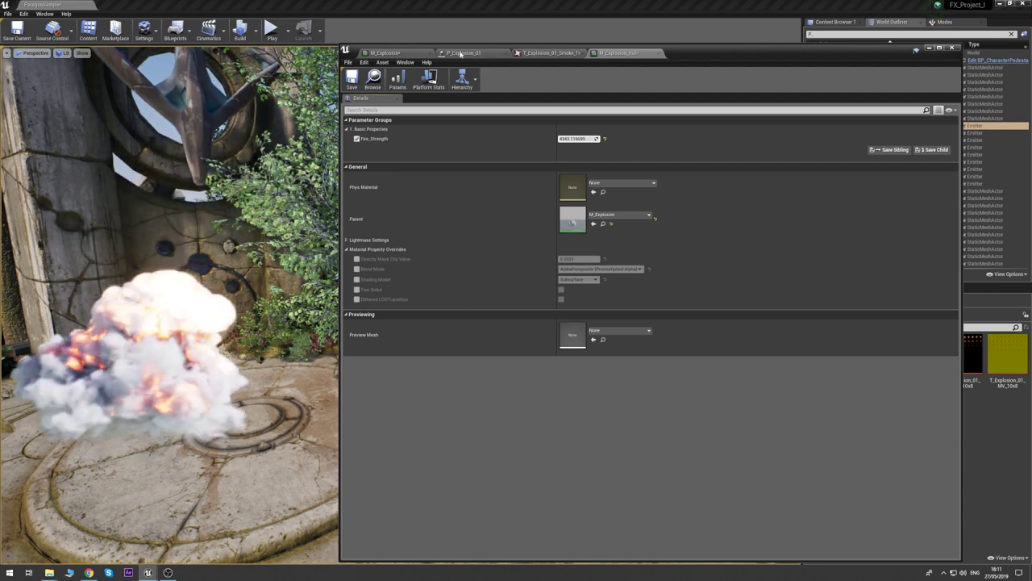
- Rename the Fire_Strength parameter in the M_Explosion material as Temperature
click(417, 53)
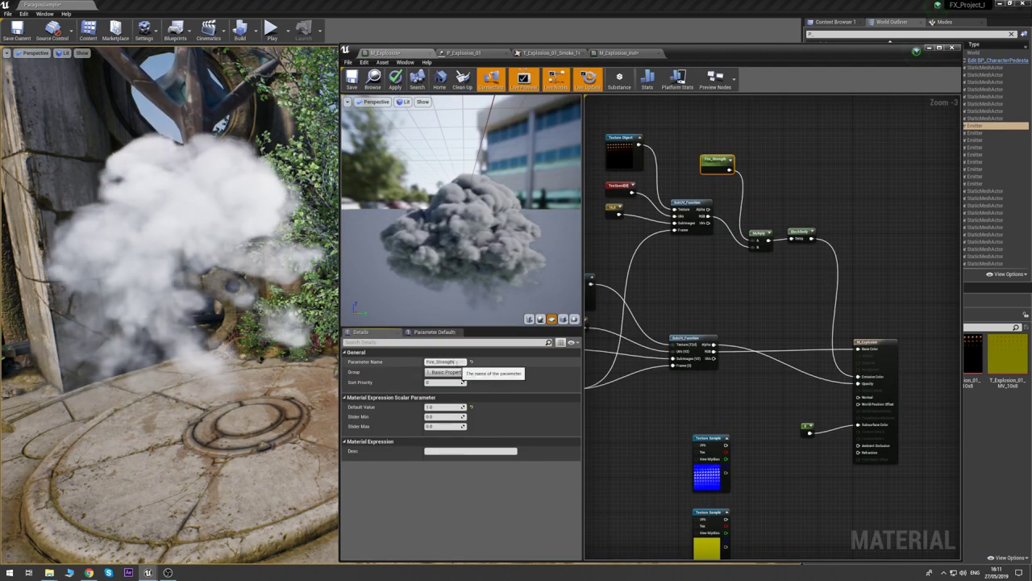
click(445, 361)
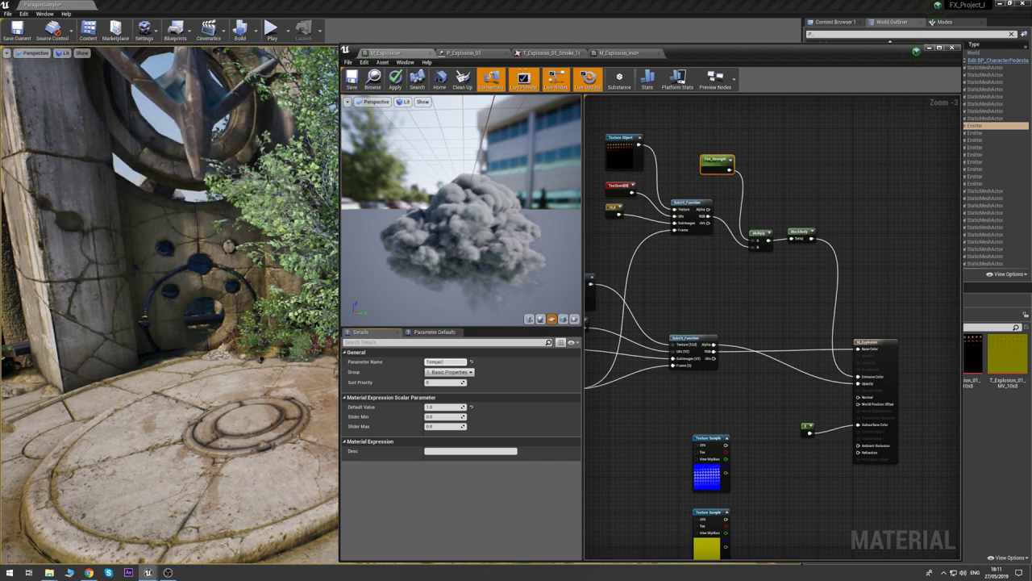
text(Temperature)
key(Return)
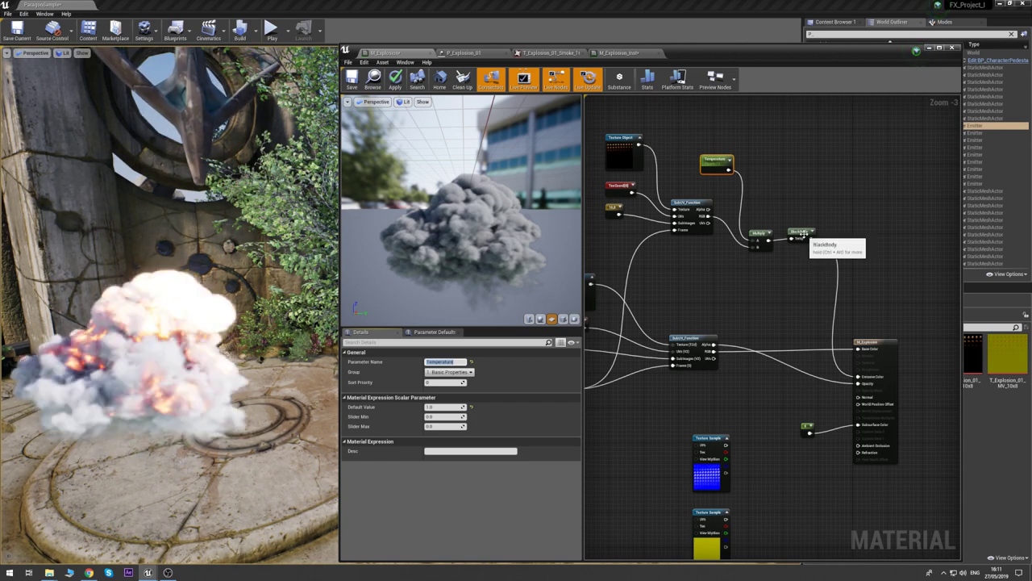
- Make room before BlackBody and insert a Power node between the fire Multiply and BlackBody
drag(805, 236, 840, 238)
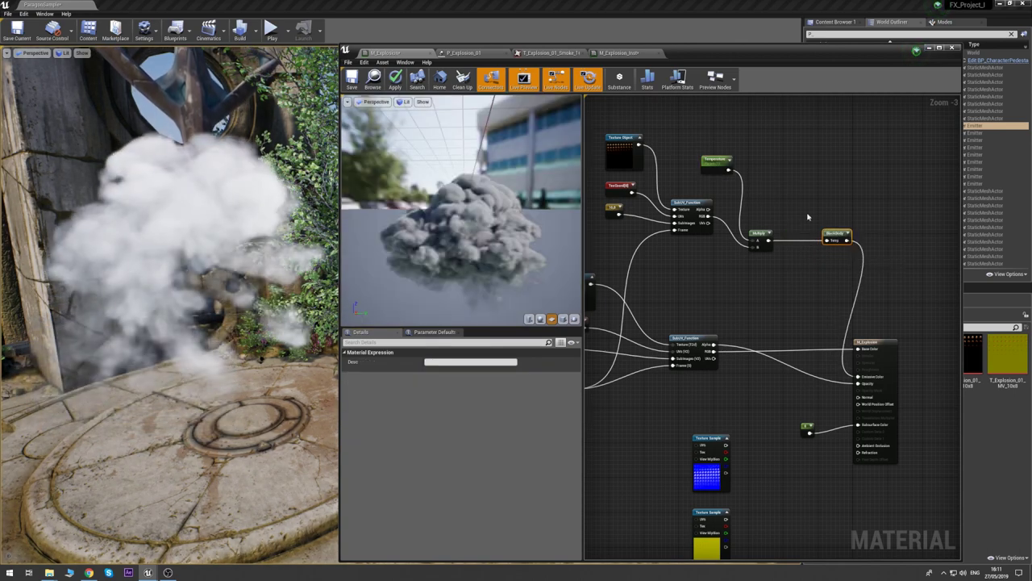
click(791, 195)
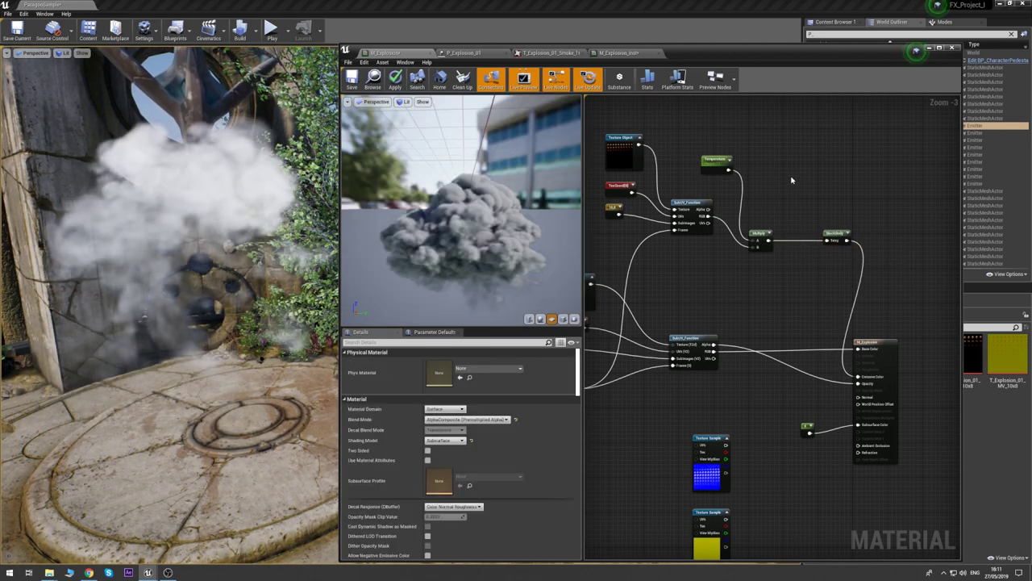
click(779, 282)
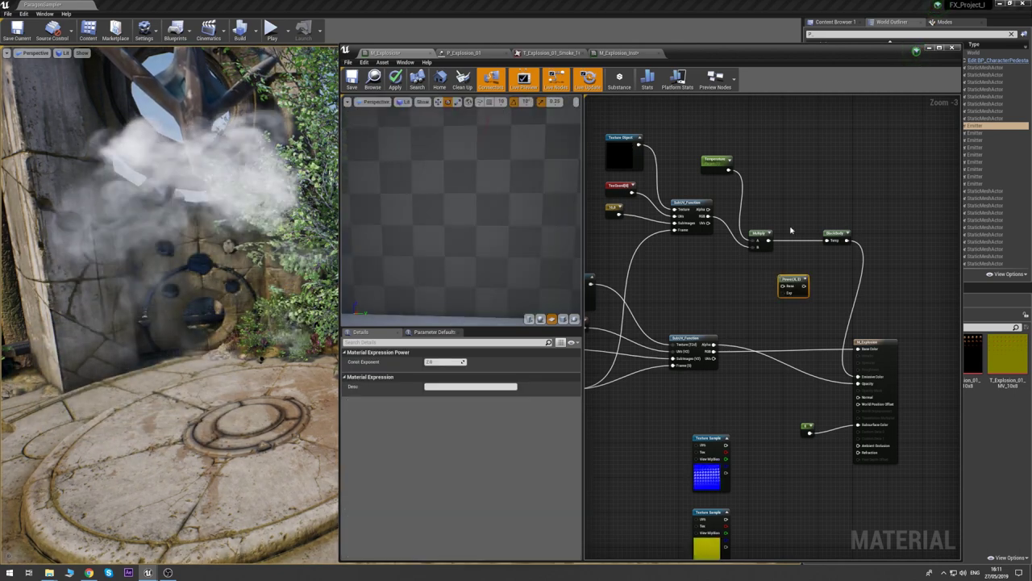
drag(792, 286, 797, 242)
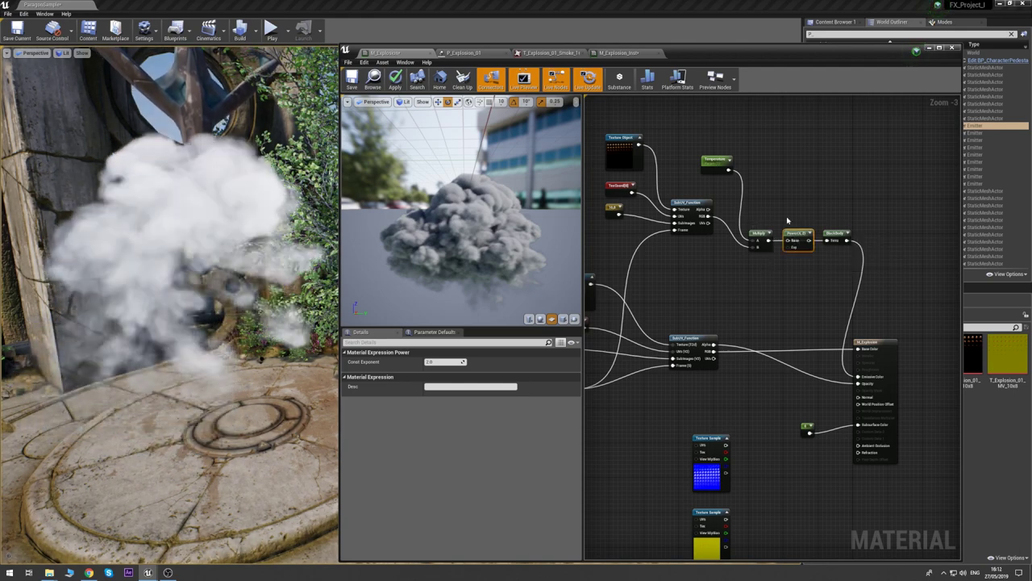
click(788, 220)
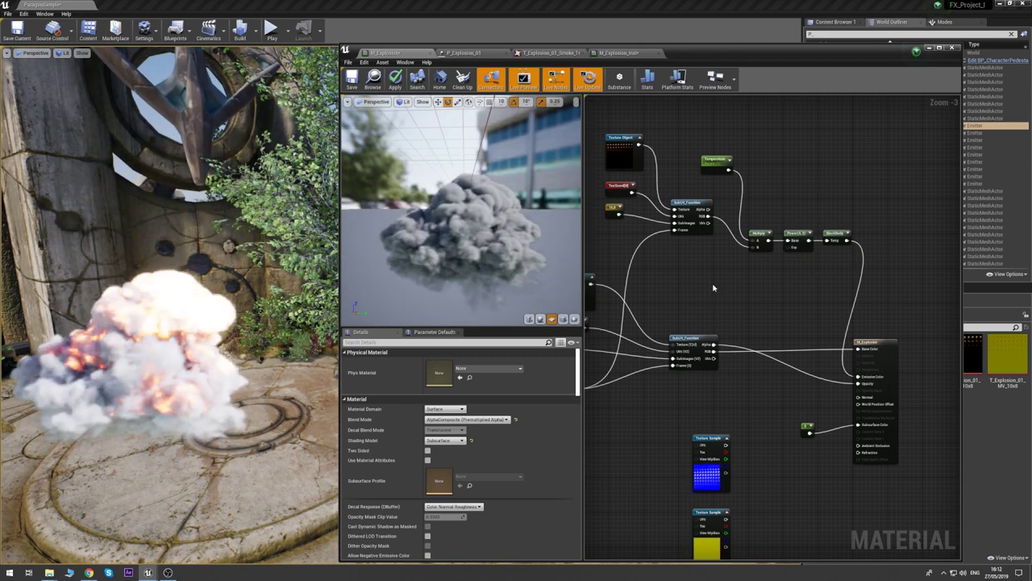
- Add a scalar parameter Pow_Fire in group 1. Basic Properties with default 1, wired into Power's Exp input, and apply the material
click(715, 282)
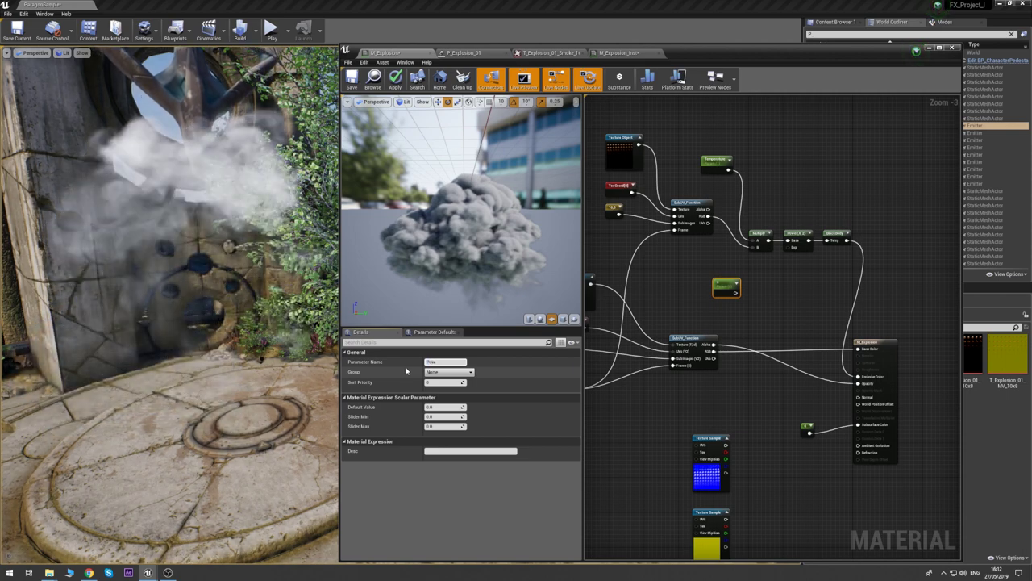
click(450, 372)
click(456, 379)
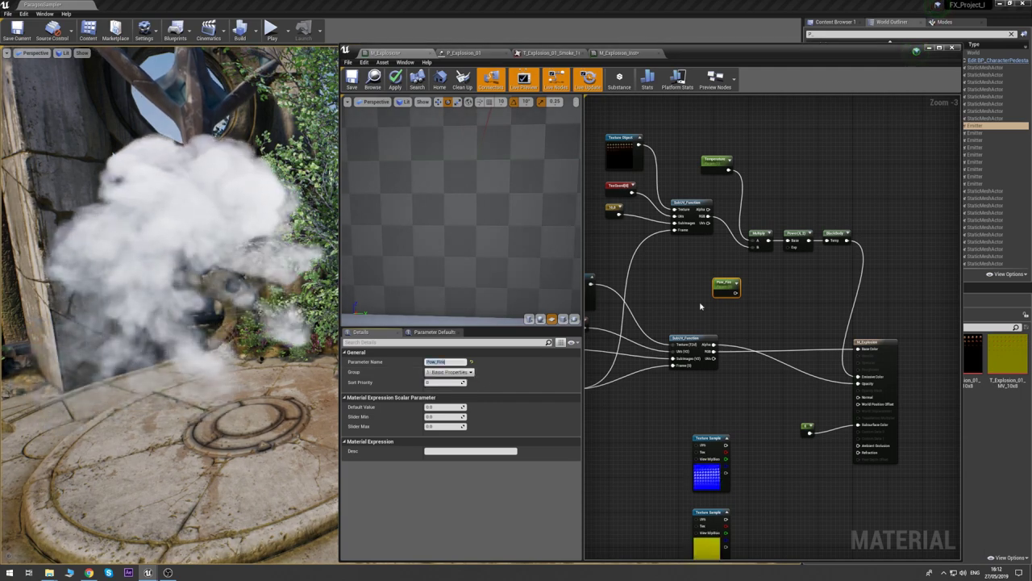
click(429, 407)
text(1)
key(Tab)
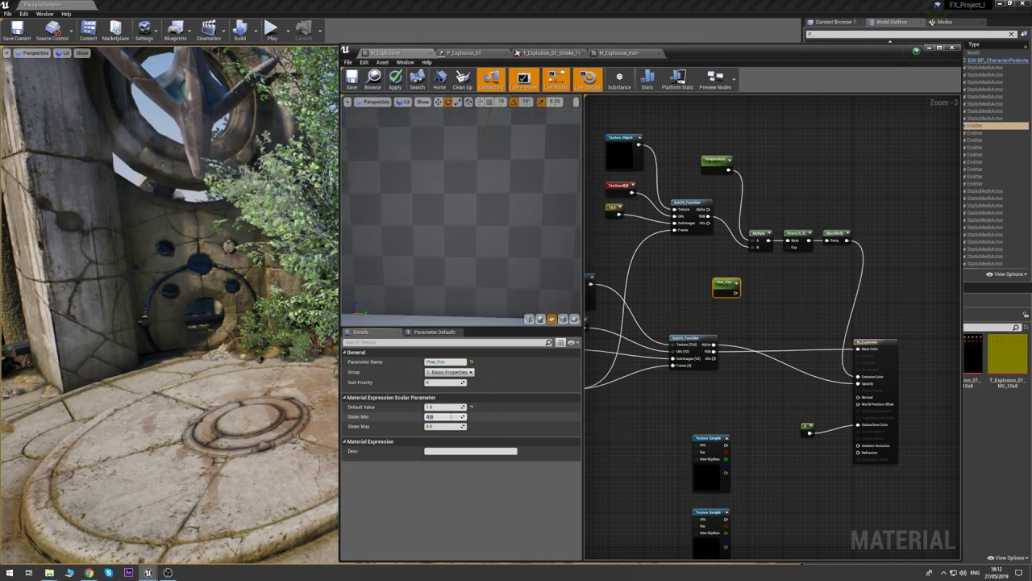
drag(737, 293, 790, 248)
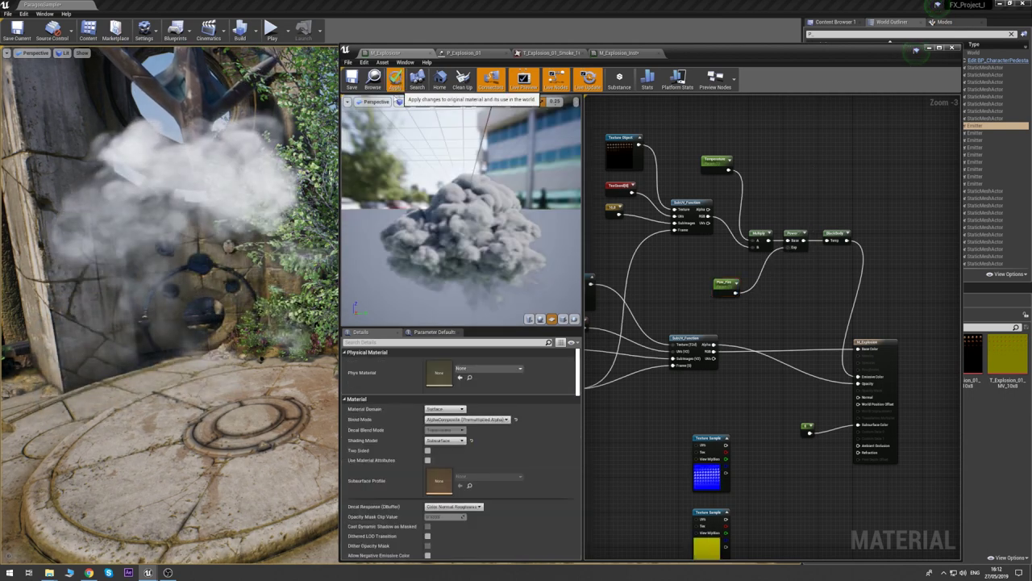
click(396, 81)
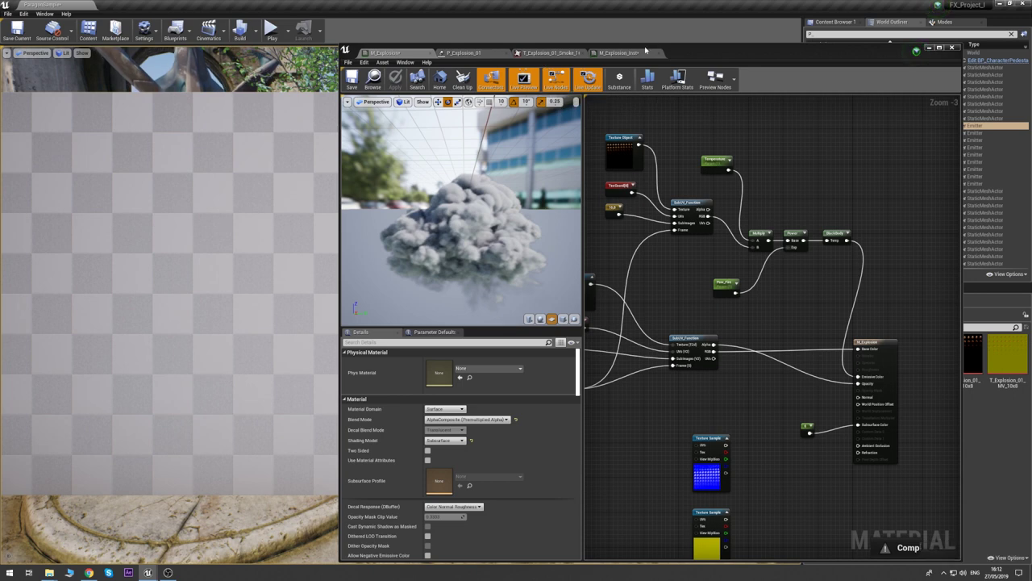
- In P_Explosion_01, switch the Dynamic module's first parameter to a Distribution Float Constant with a value of 10
click(461, 53)
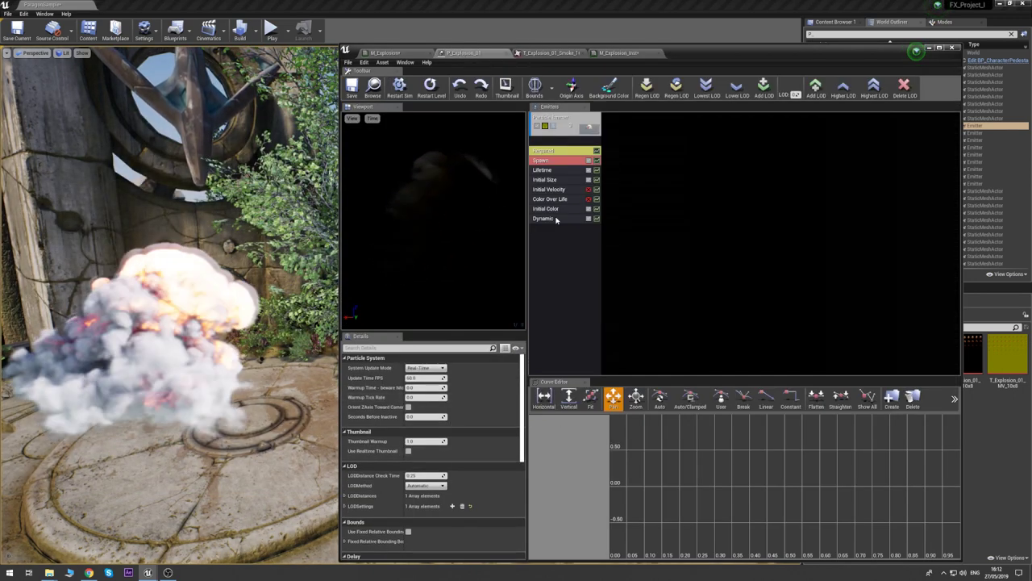
click(556, 220)
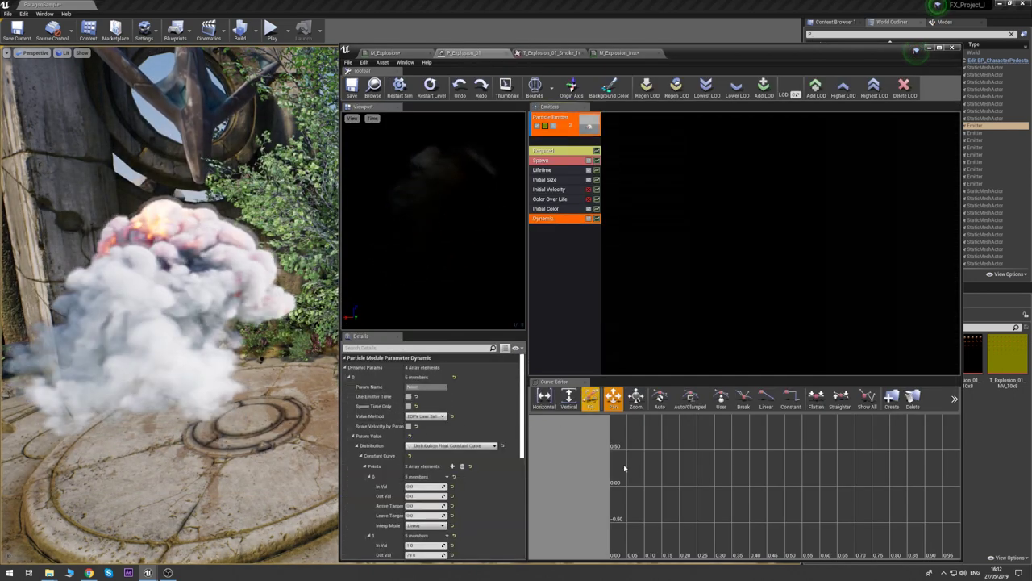
click(465, 446)
click(439, 456)
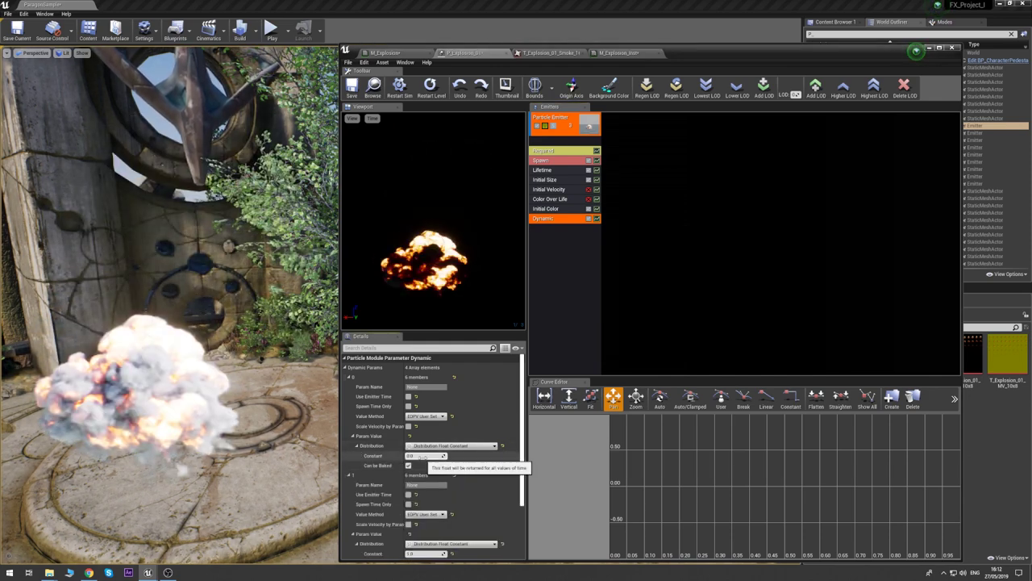
drag(412, 457, 483, 456)
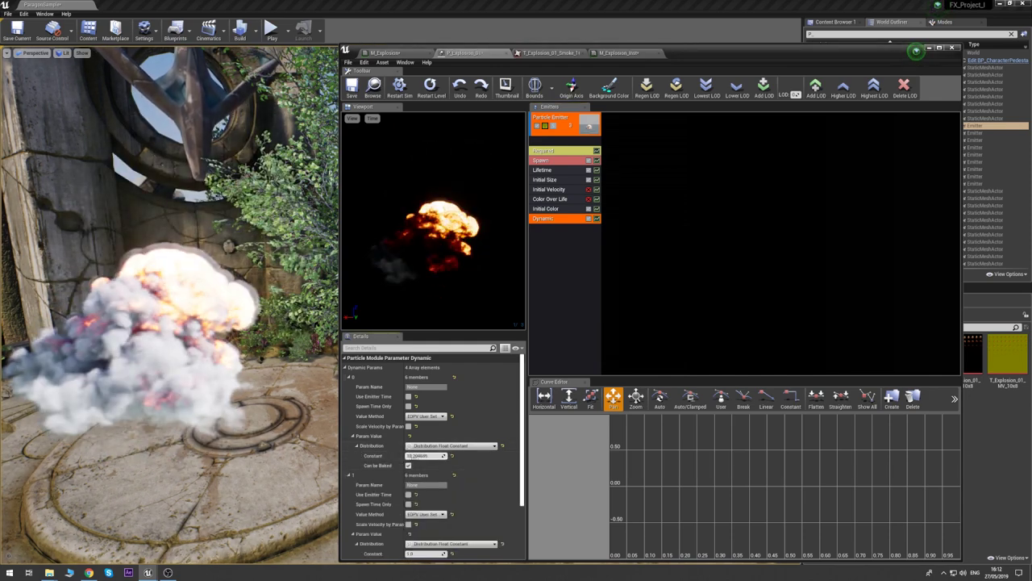
click(425, 457)
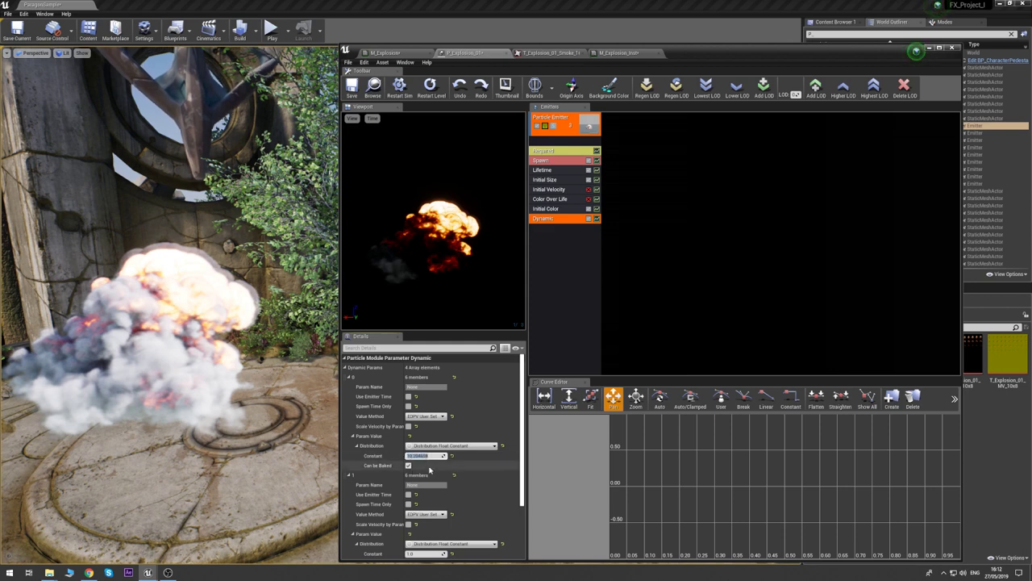
text(10)
key(Return)
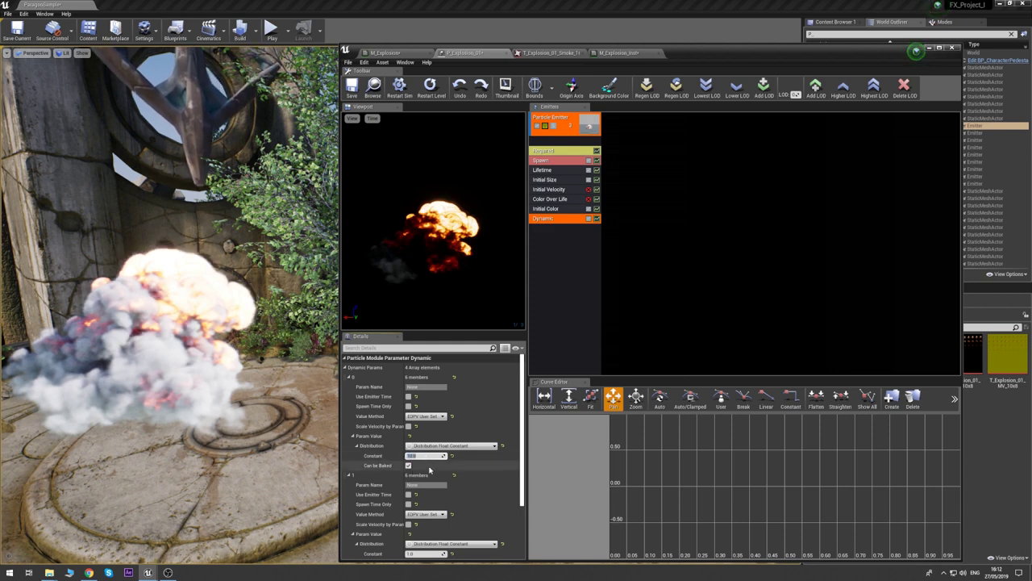
click(663, 259)
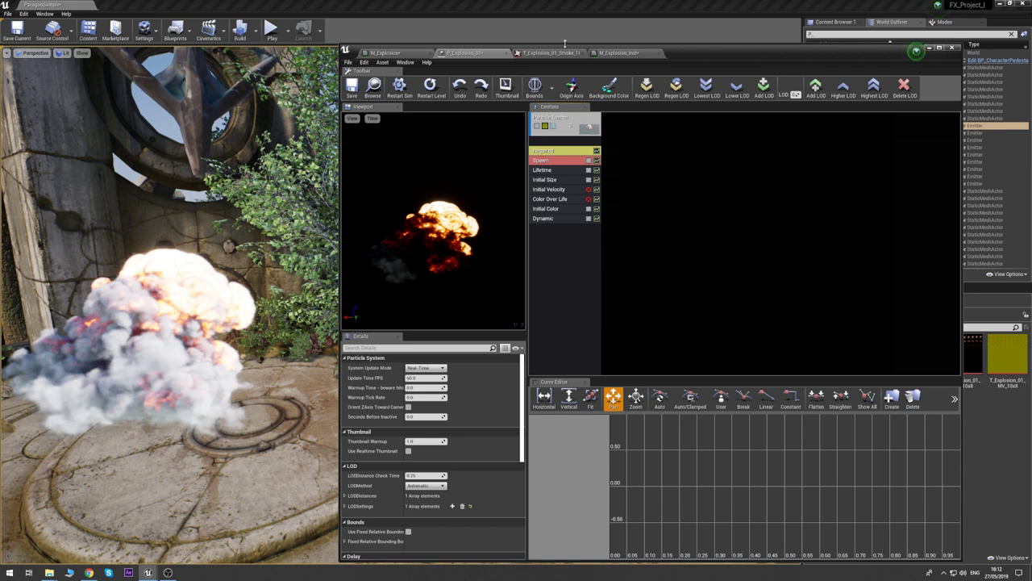
- Enable Pow_Fire in the M_Explosion material instance and set it to 1.05
click(620, 52)
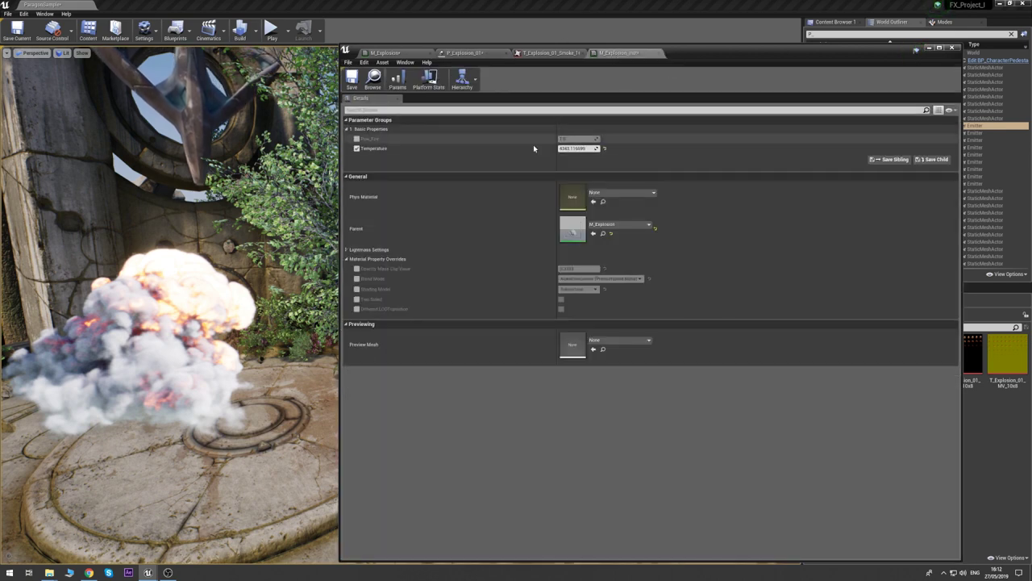
click(357, 139)
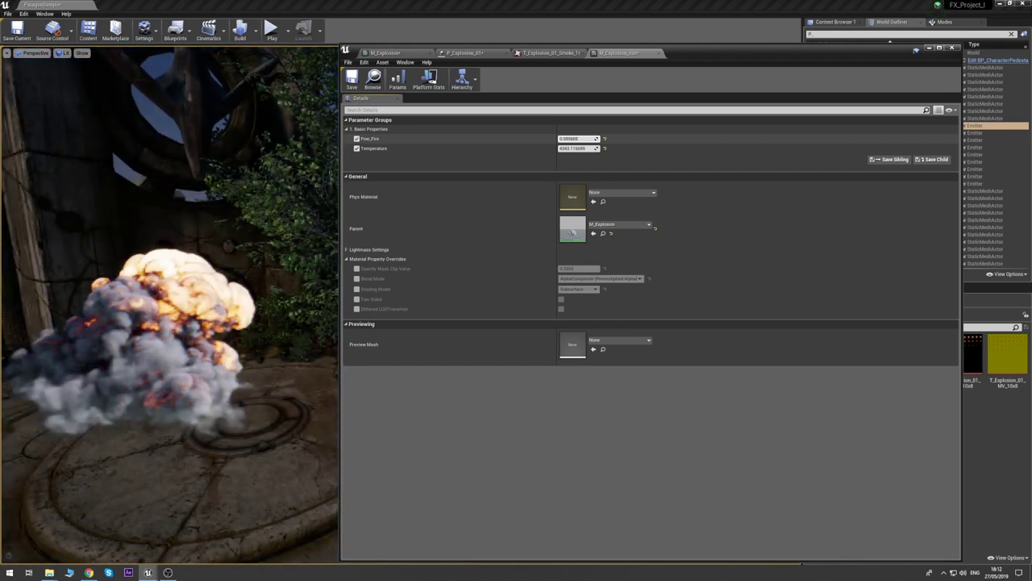
mouse_move(578, 138)
mouse_down()
mouse_move(564, 139)
mouse_move(574, 143)
mouse_up()
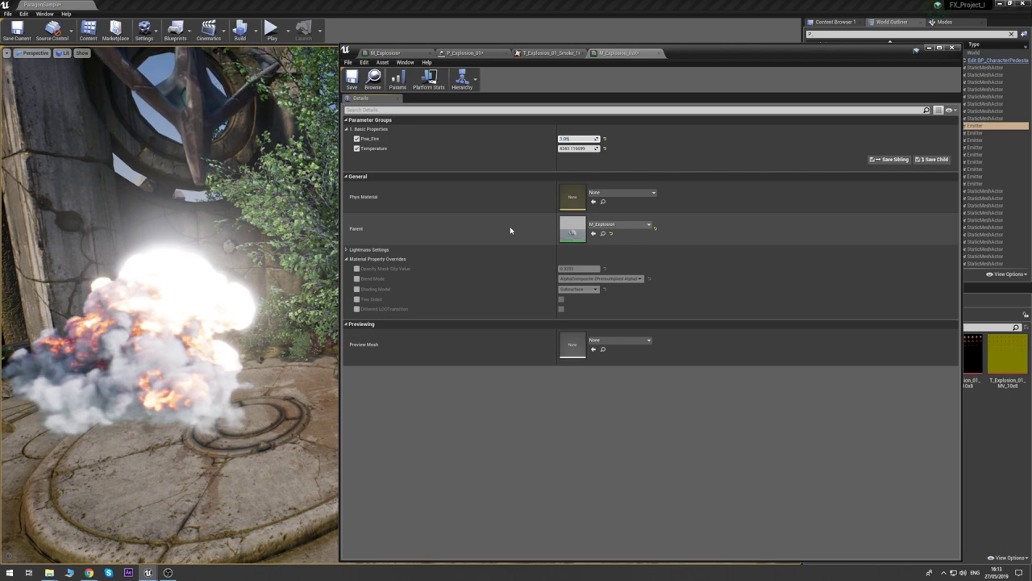
right_drag(242, 266, 202, 279)
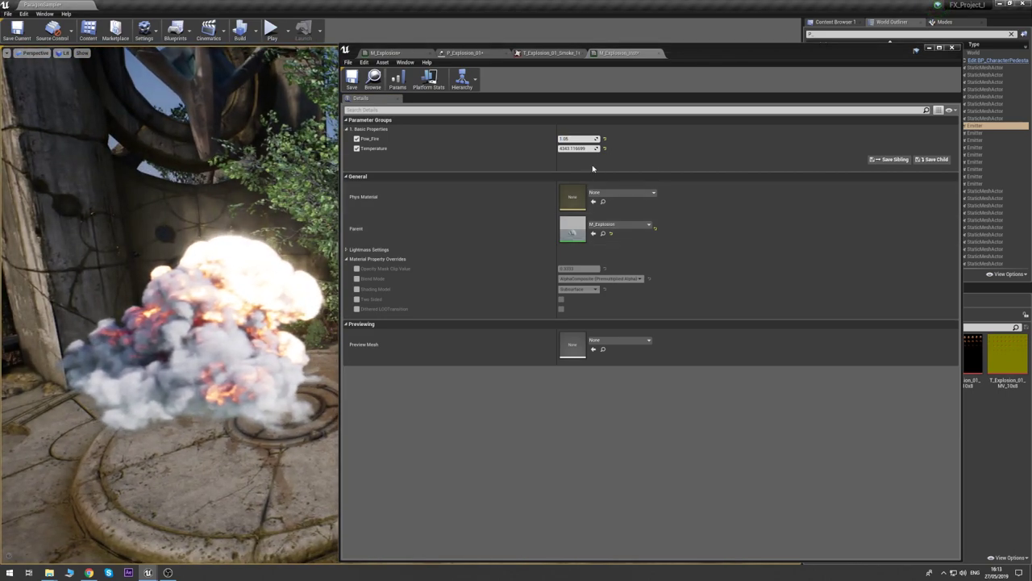
- Set Temperature in the material instance to 3500 and save the instance
mouse_move(578, 148)
mouse_down()
mouse_move(542, 149)
mouse_move(561, 148)
mouse_up()
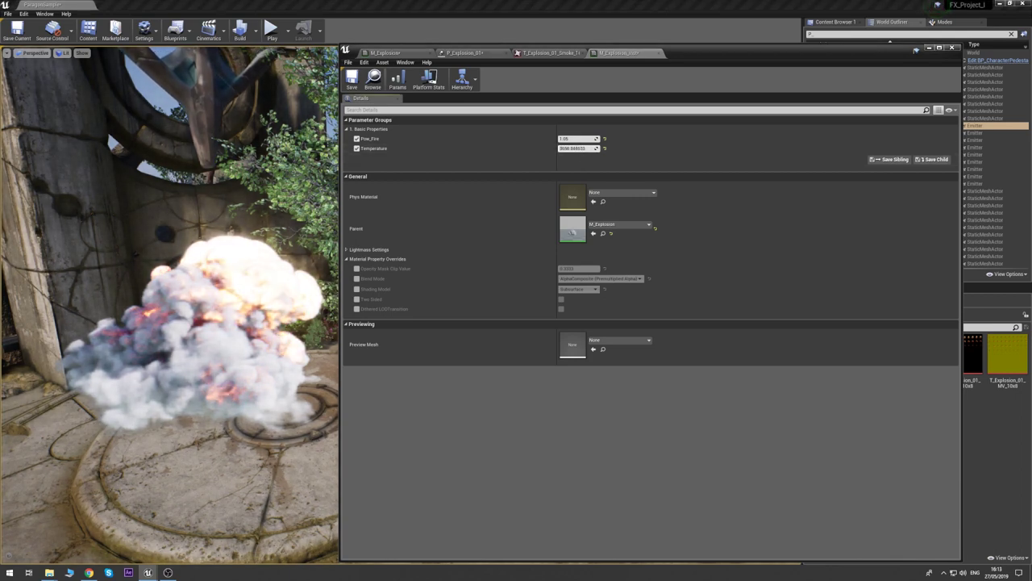
mouse_move(637, 148)
mouse_down()
mouse_move(565, 149)
mouse_move(637, 148)
mouse_up()
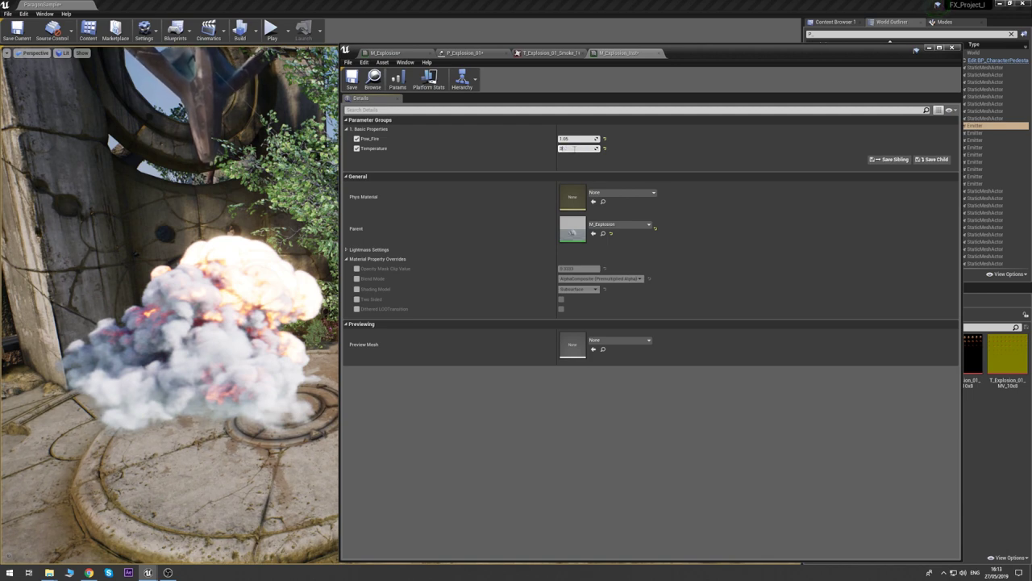
key(Return)
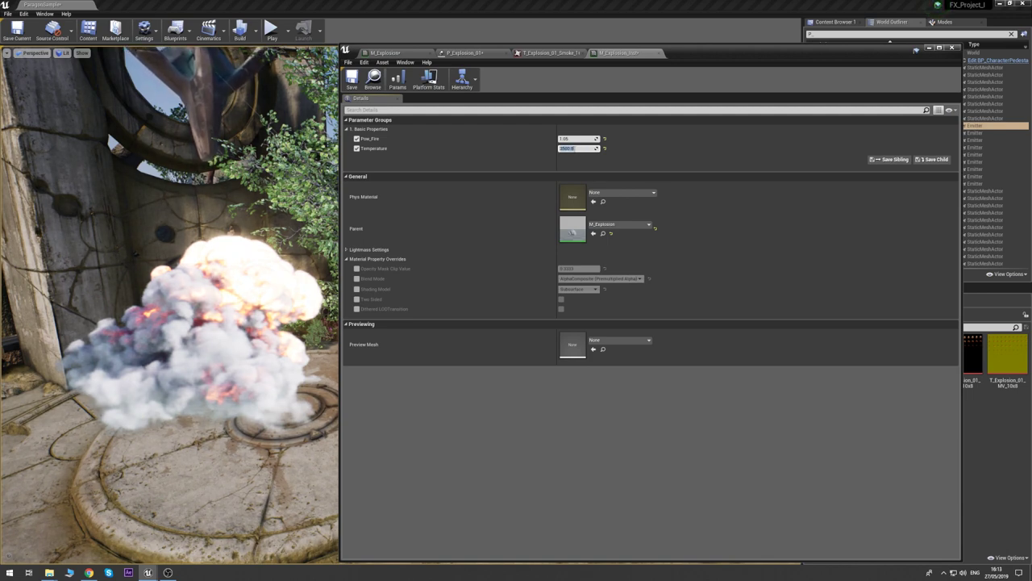
click(617, 163)
click(351, 79)
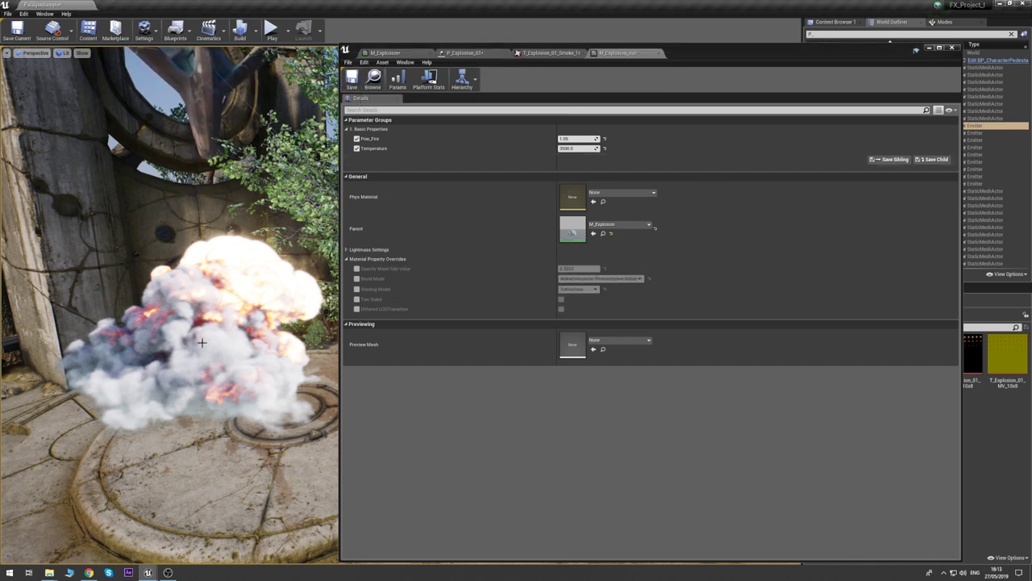
- In the M_Explosion graph, space the material output node away from the other nodes and reposition the Subsurface Color constant
click(401, 53)
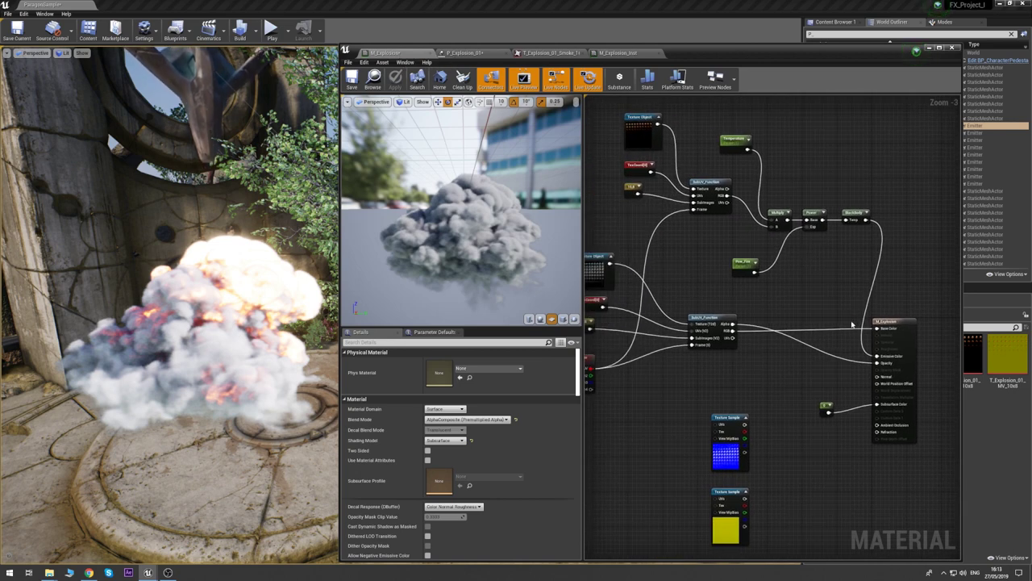
mouse_move(892, 323)
mouse_down()
mouse_move(951, 329)
mouse_move(877, 327)
mouse_up()
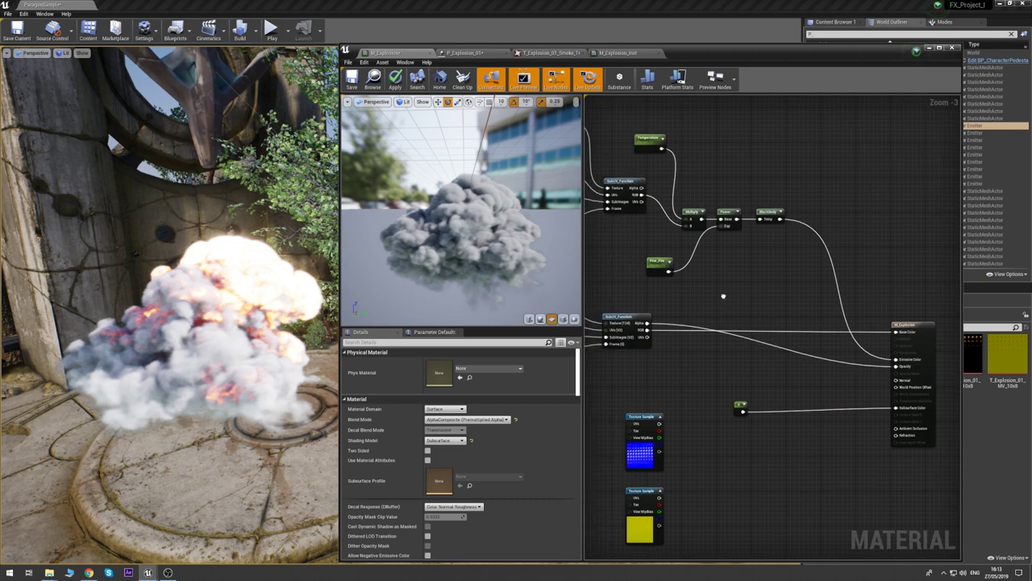
drag(738, 410, 789, 418)
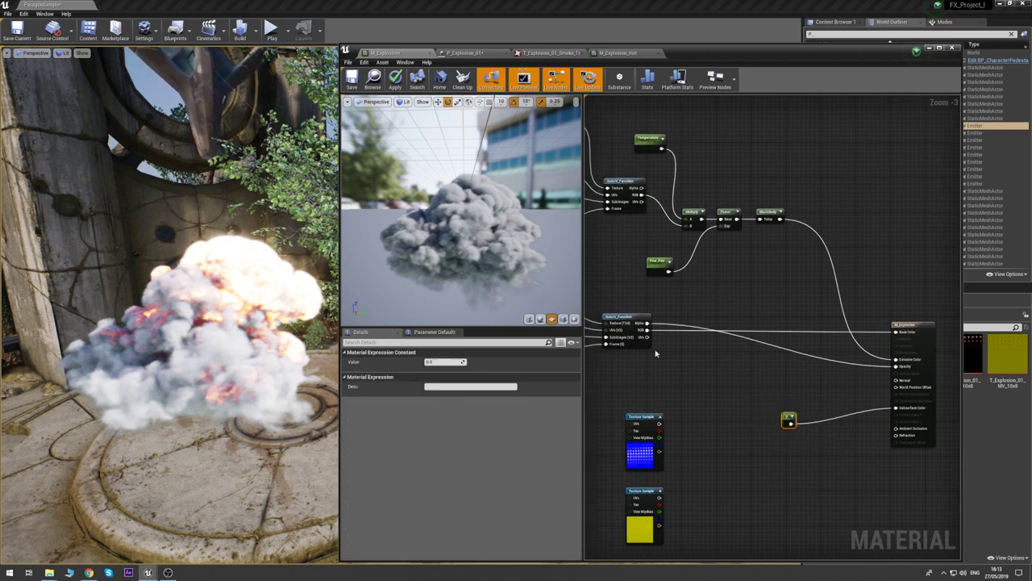
click(714, 283)
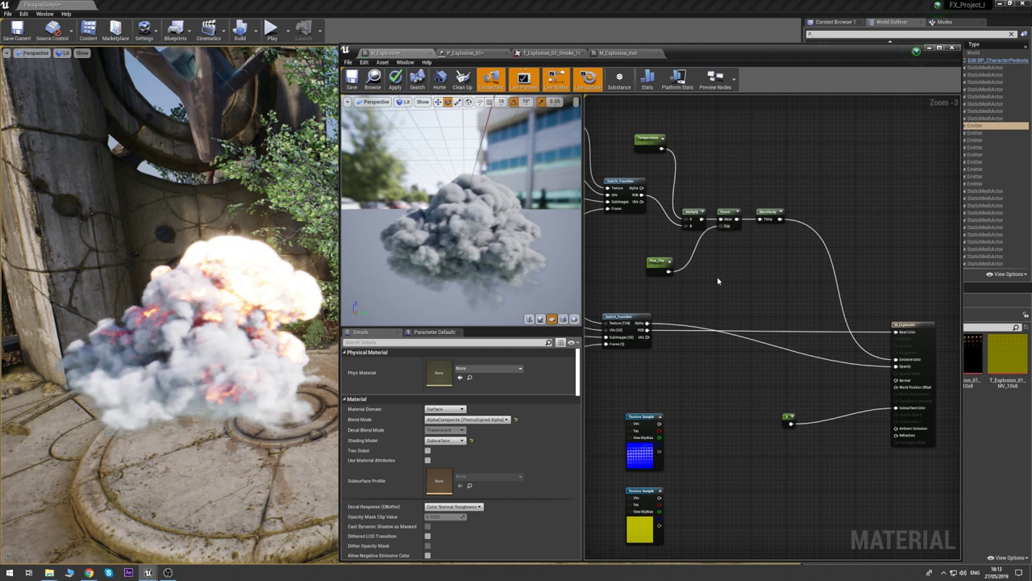
- Add a Particle Color node above the wire from the smoke SubUV_Function to Base Color
right_click(727, 286)
text(parti)
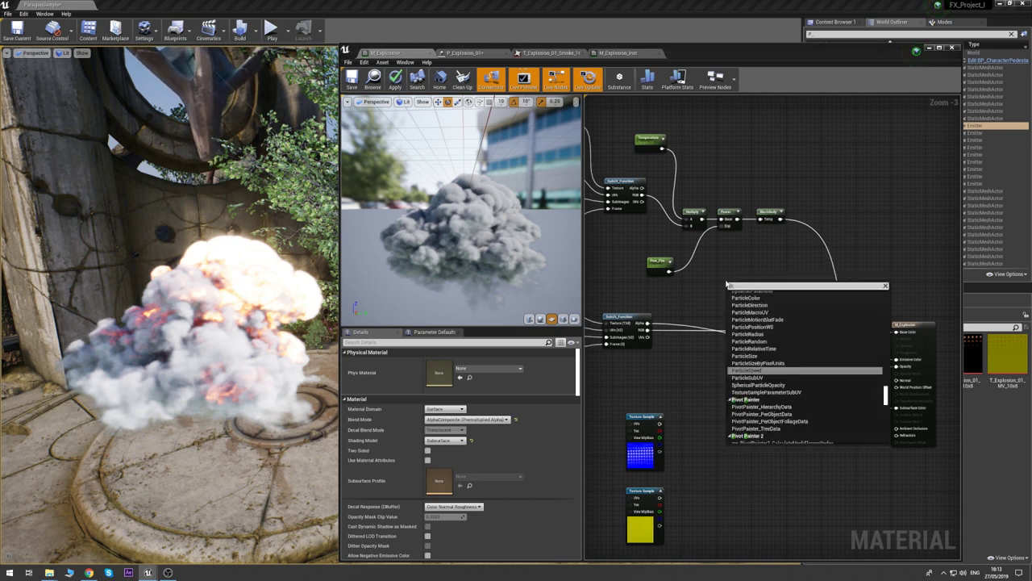
text(cle col)
key(Return)
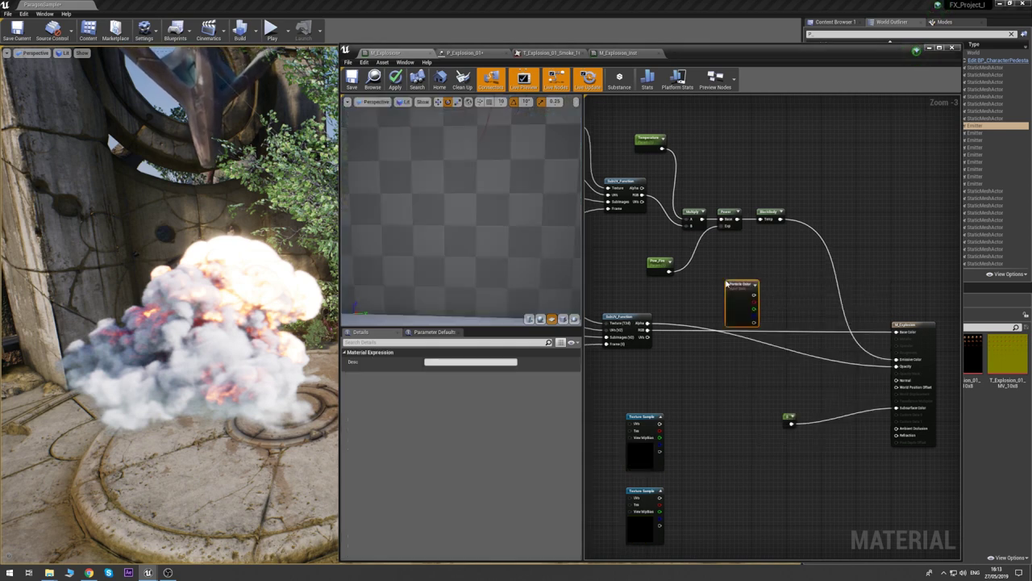
click(787, 319)
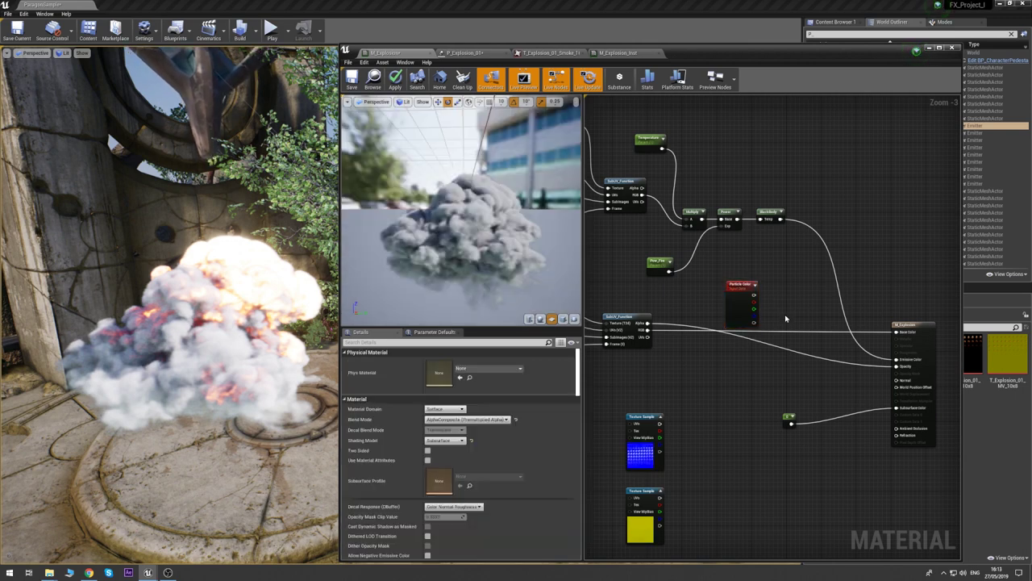
- Multiply Particle Color with the smoke SubUV_Function's RGB, feed the result into Base Color, and apply the material
click(788, 318)
drag(754, 295, 792, 326)
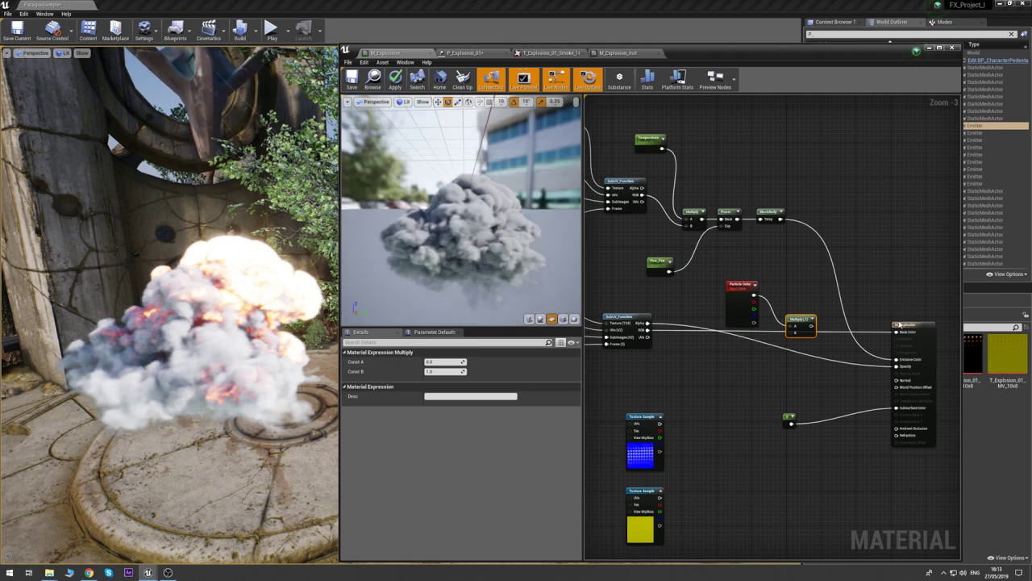
mouse_move(898, 329)
ctrl+mouse_down()
mouse_move(847, 342)
mouse_move(792, 333)
mouse_move(897, 331)
ctrl+mouse_up()
click(812, 299)
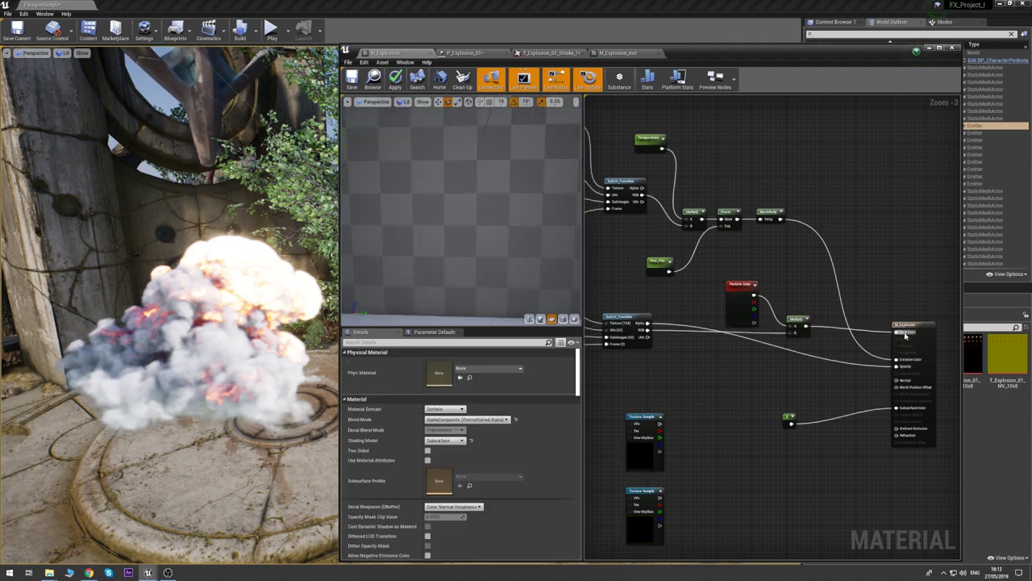
click(395, 78)
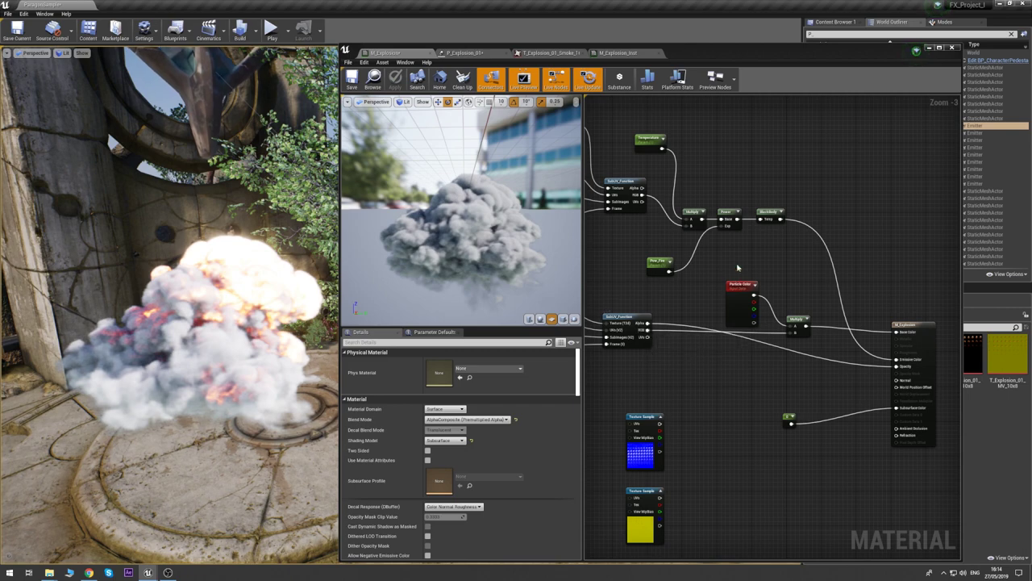
- In P_Explosion_01, darken the Initial Color module's Start Color constant to a dark neutral grey and confirm the color
click(476, 54)
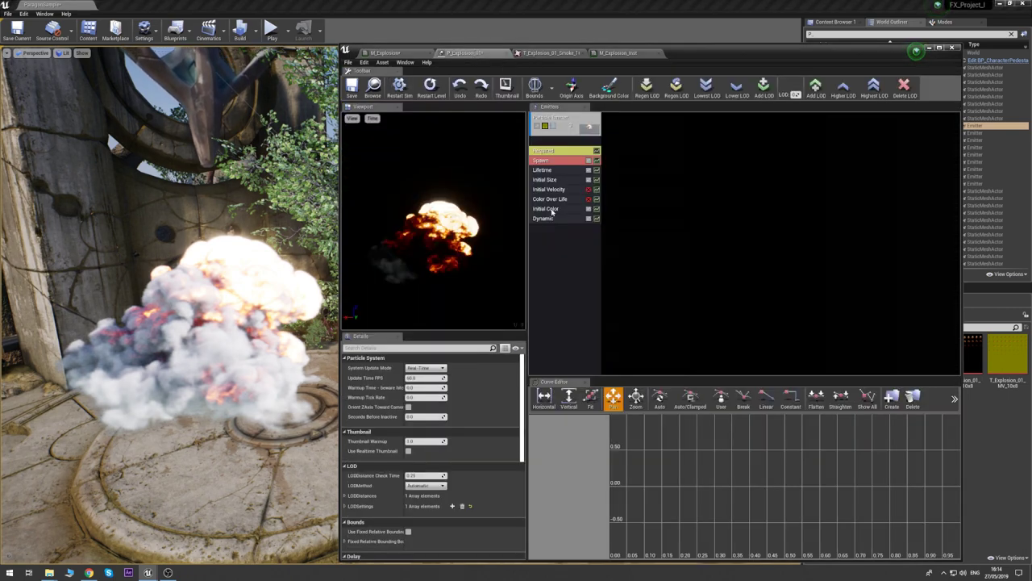
click(553, 210)
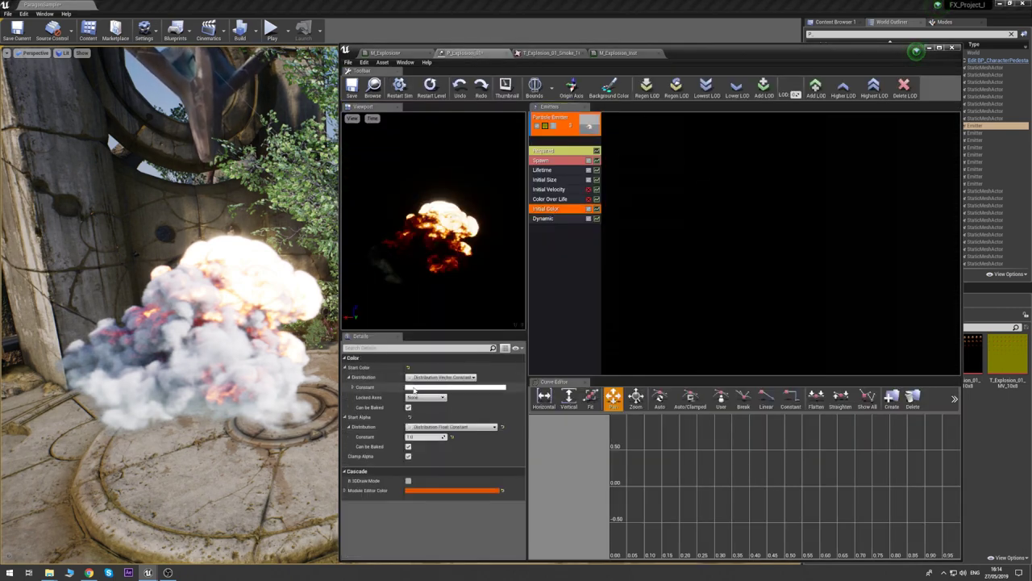
click(456, 387)
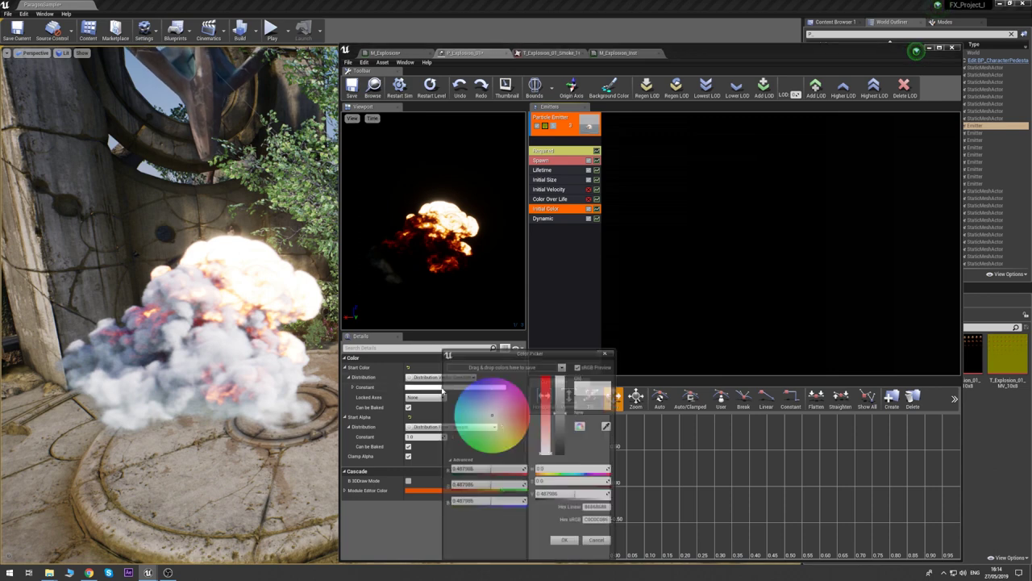
drag(564, 406, 558, 443)
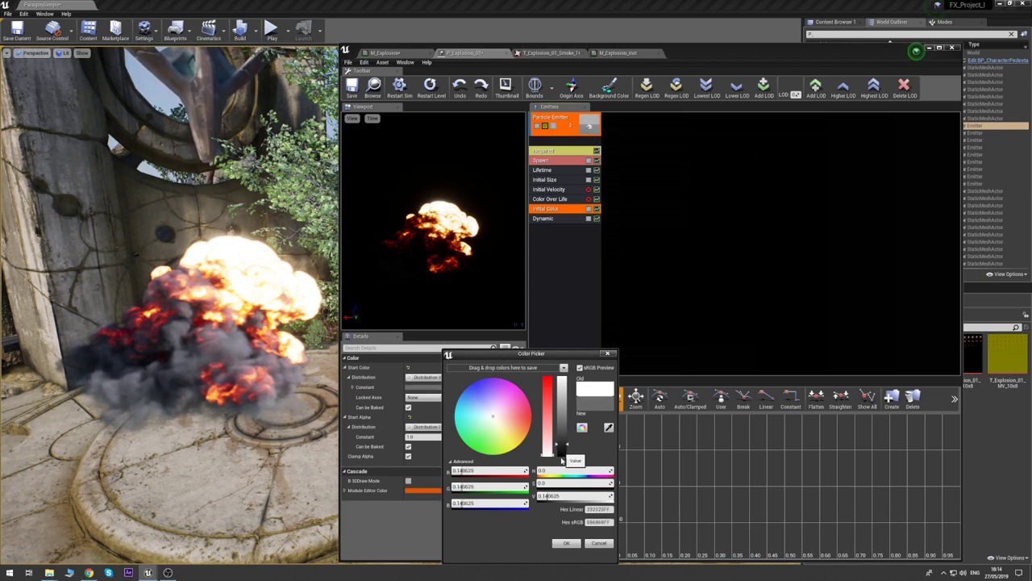
click(566, 543)
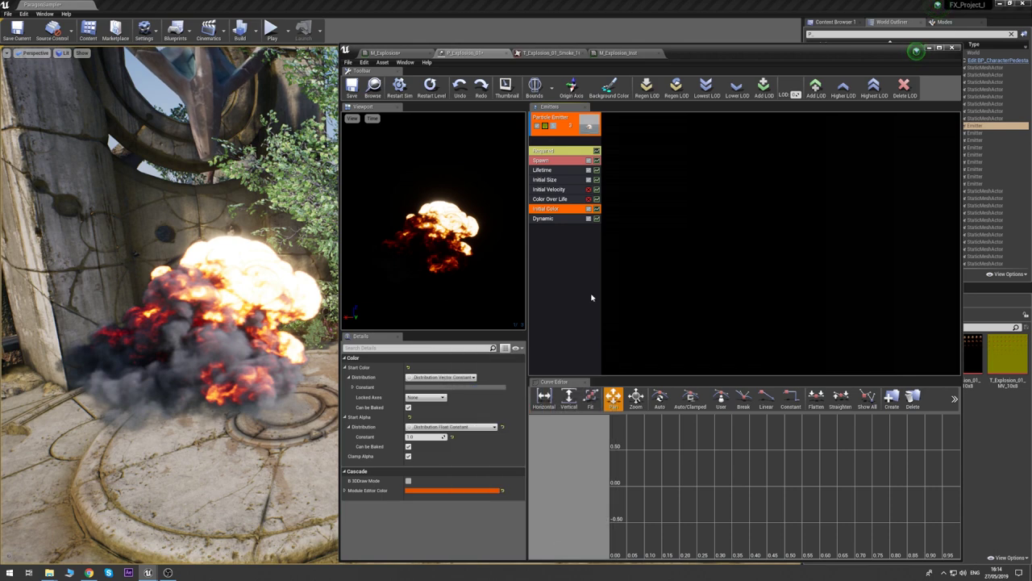
click(727, 248)
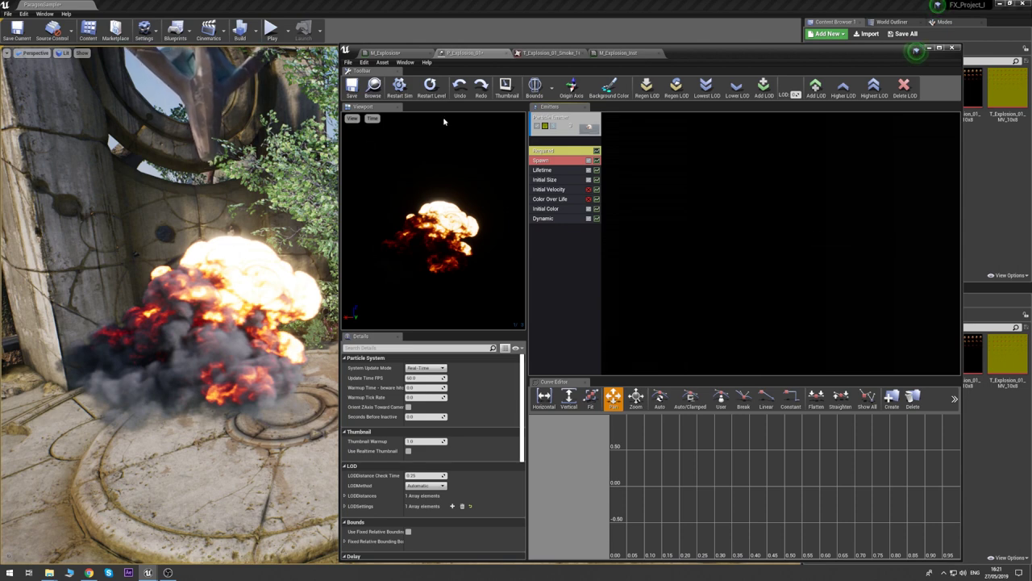
- In the M_Explosion graph, place the T_Explosion_01_MV_10x8 sample below the Dynamic Parameter node, with the normal map sample farther down
click(408, 53)
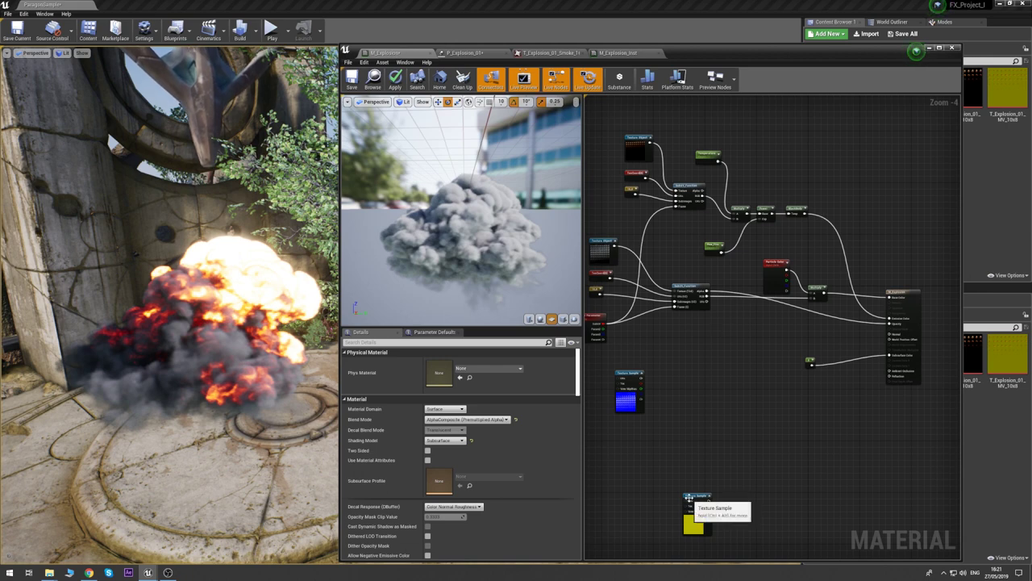
drag(691, 497, 622, 430)
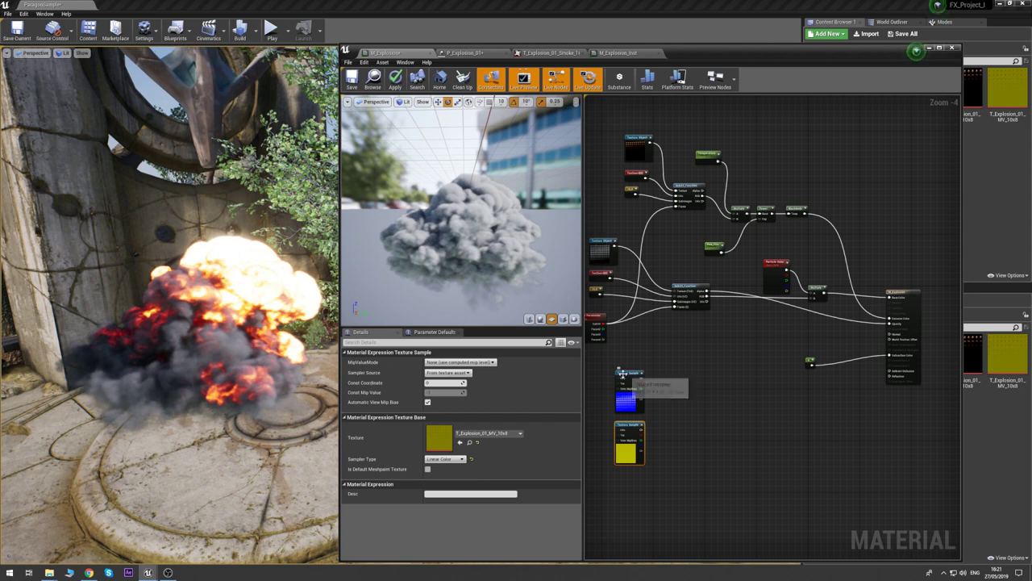
drag(622, 375, 622, 481)
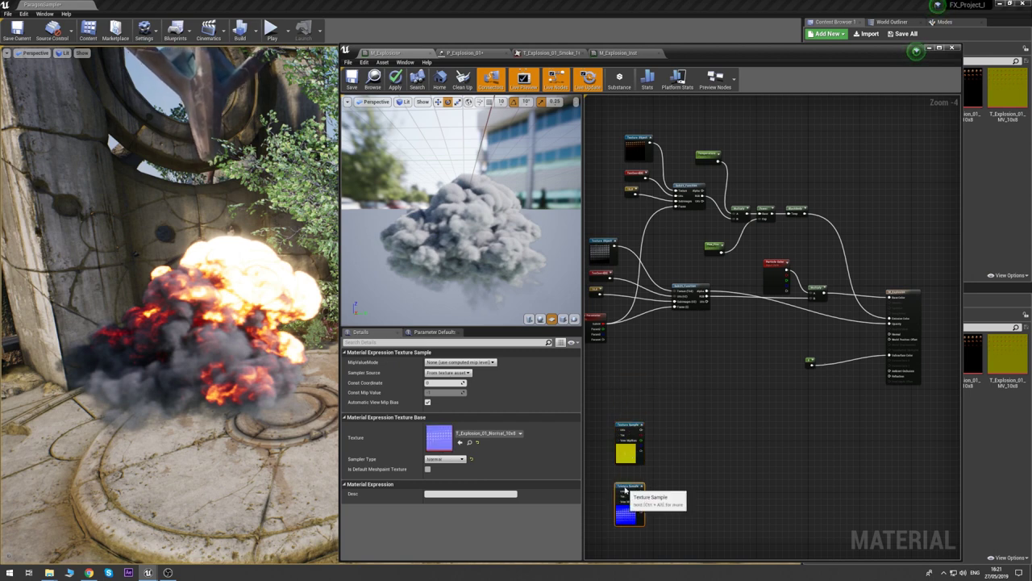
click(669, 427)
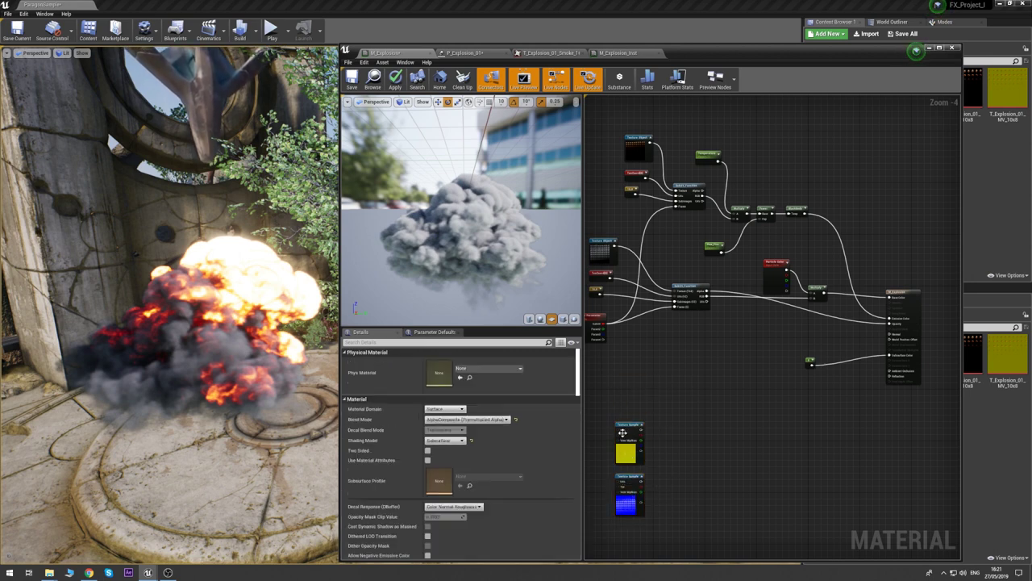
drag(630, 428, 605, 363)
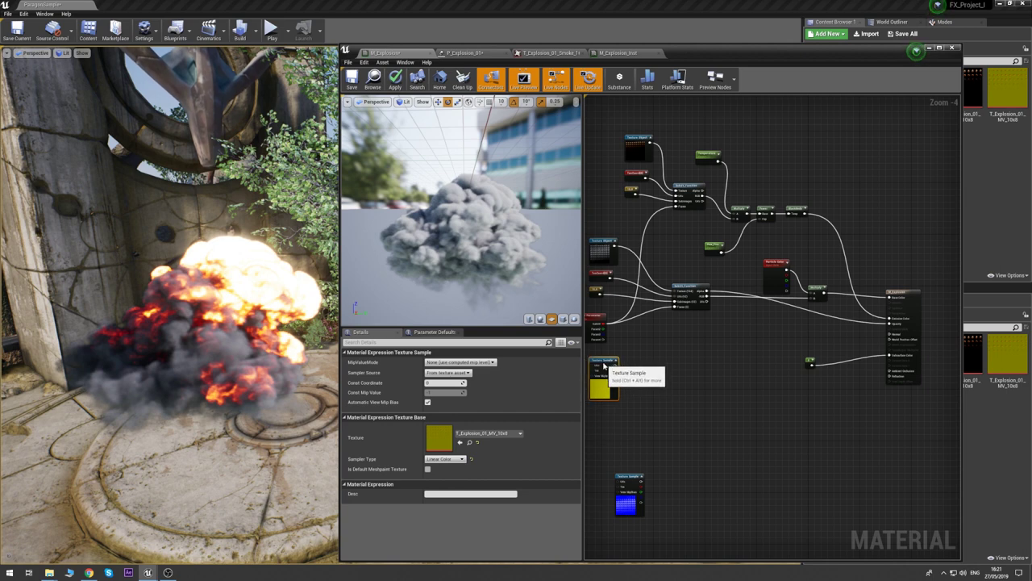
click(684, 402)
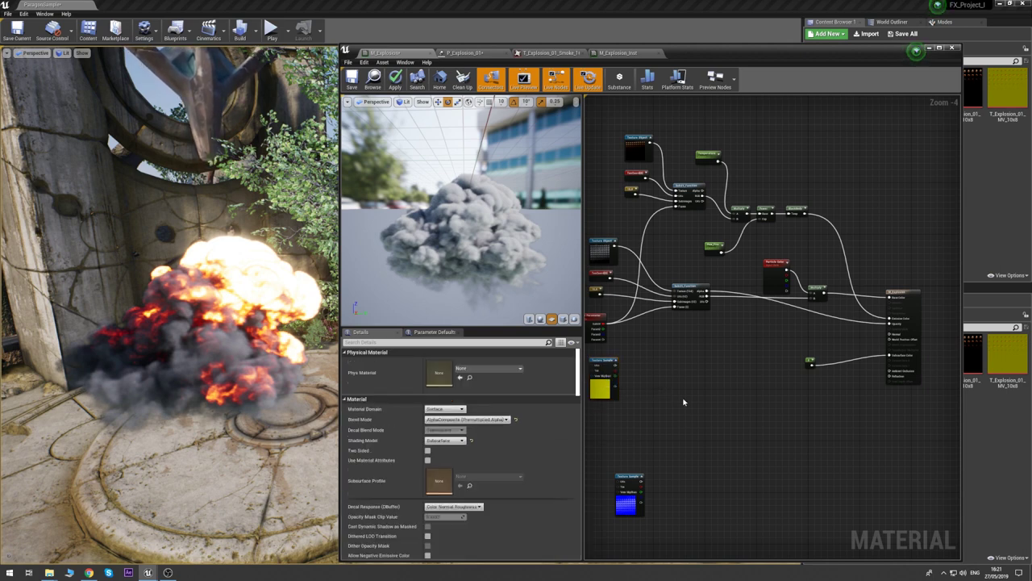
- In P_Explosion_01, scrub the Dynamic module's first parameter constant through the flipbook frames to about 2.94
click(465, 54)
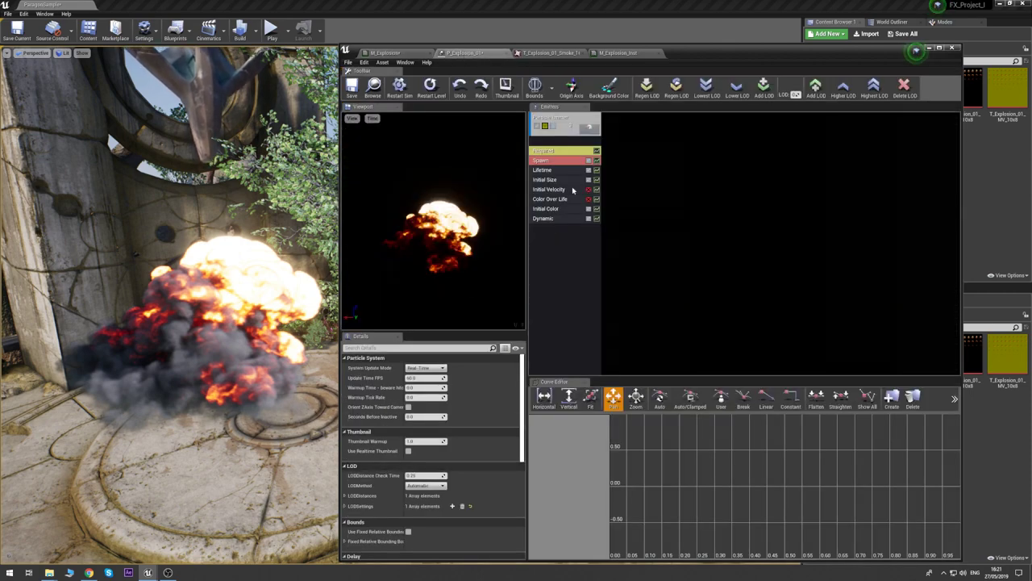
click(574, 219)
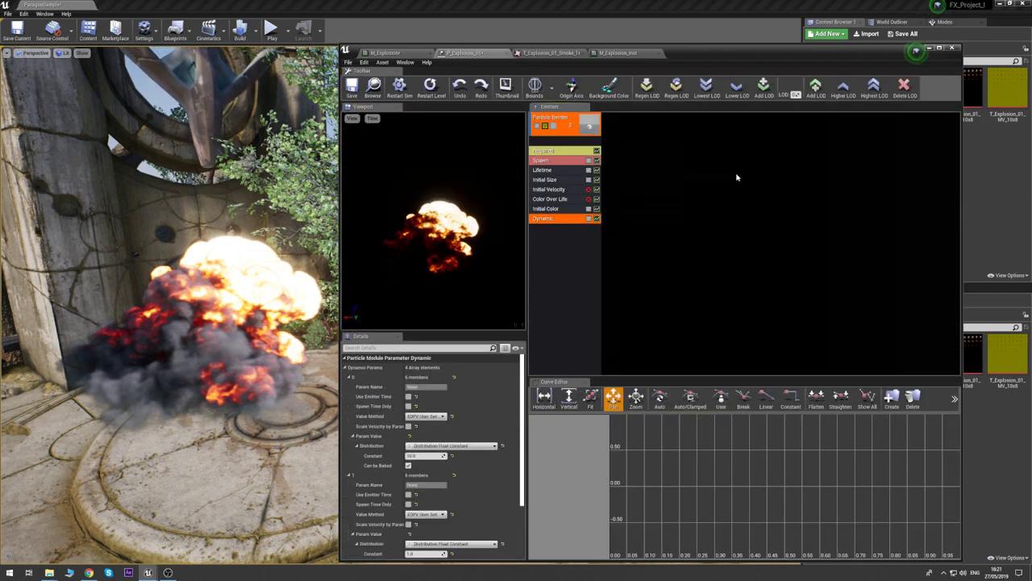
click(429, 456)
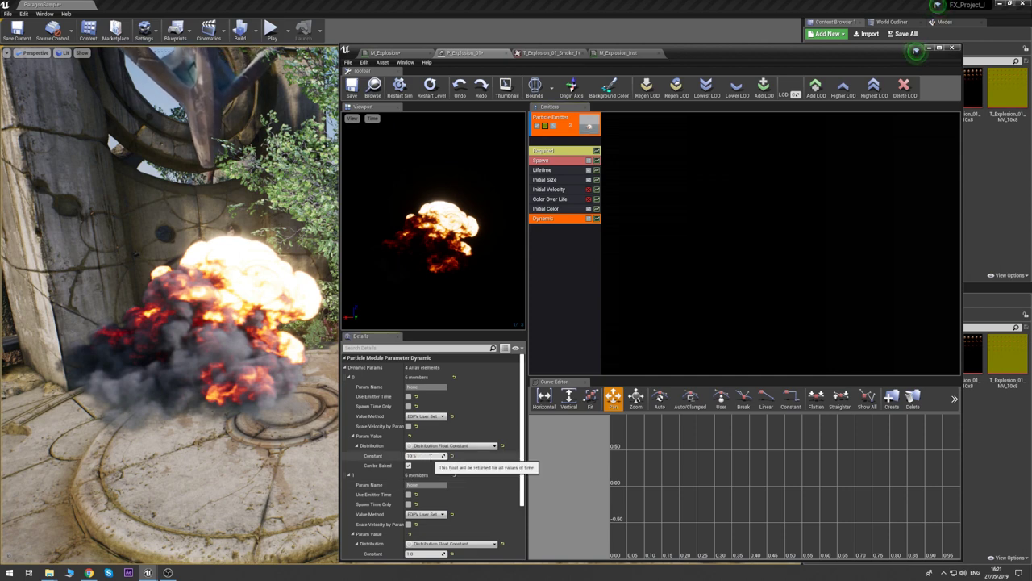
click(428, 456)
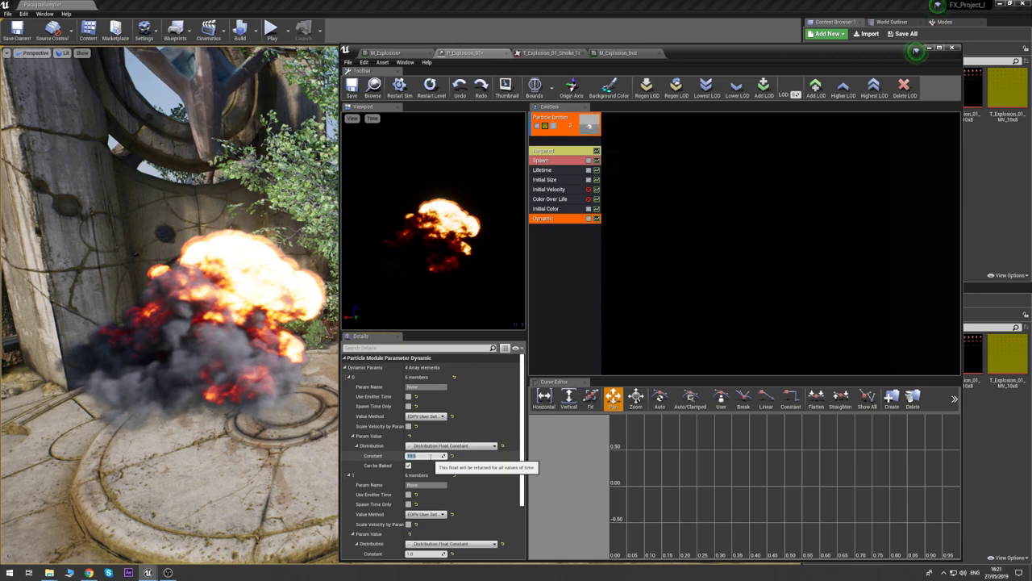
mouse_move(274, 268)
right_down()
mouse_move(263, 258)
mouse_move(274, 268)
right_up()
key(w)
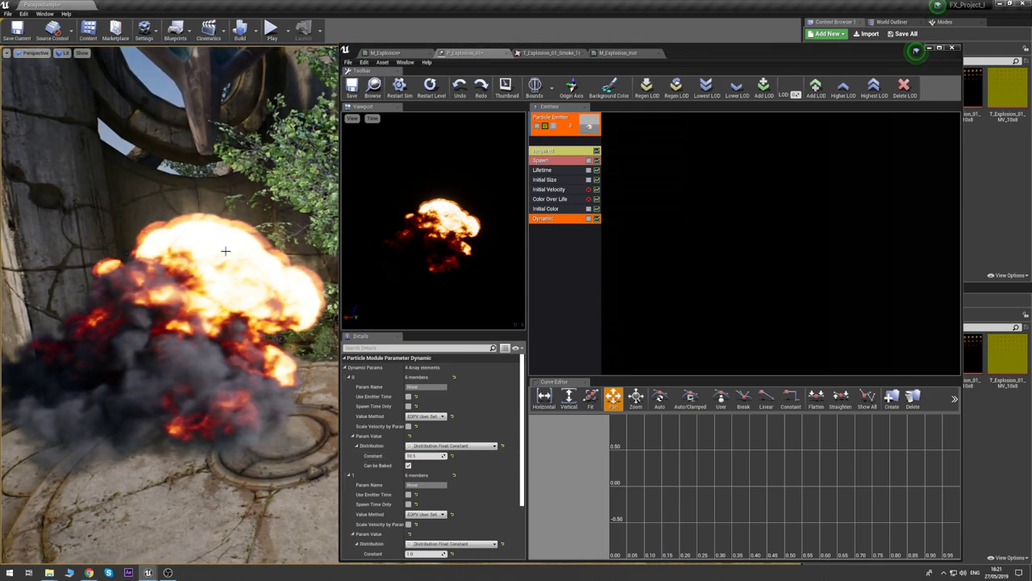
mouse_move(429, 456)
mouse_down()
mouse_move(485, 456)
mouse_move(425, 456)
mouse_up()
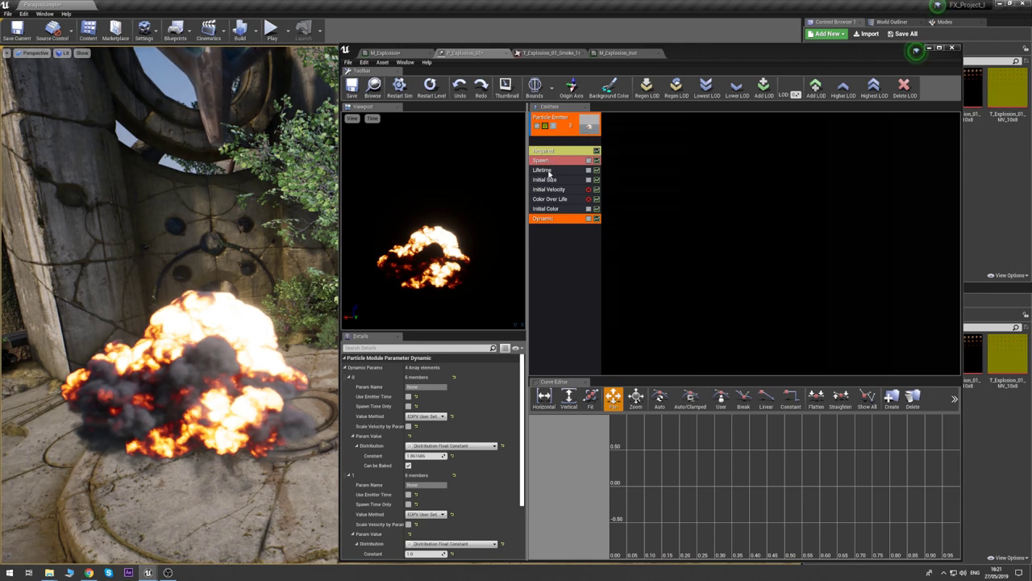
mouse_move(435, 456)
mouse_down()
mouse_move(416, 455)
mouse_move(426, 456)
mouse_up()
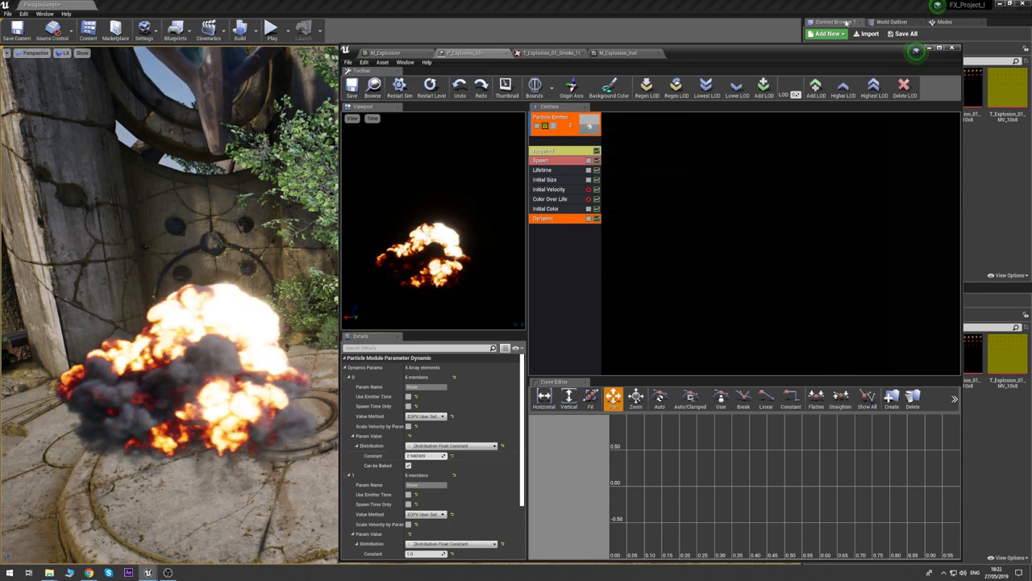
- Minimize the asset editor, hide the P_Explosion_01 emitter in the level, and show P_FX_Explosion_01 instead
click(898, 21)
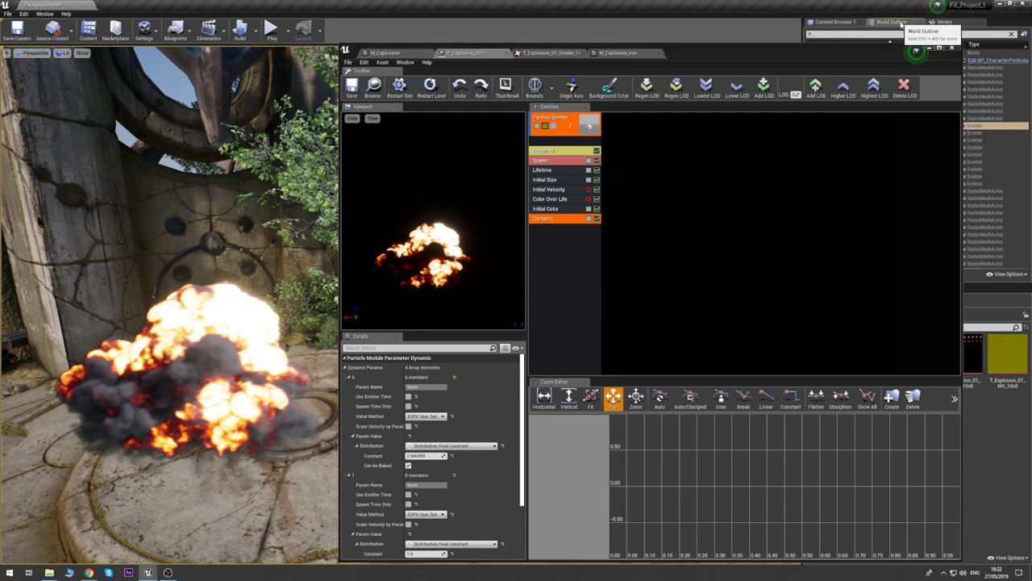
click(931, 49)
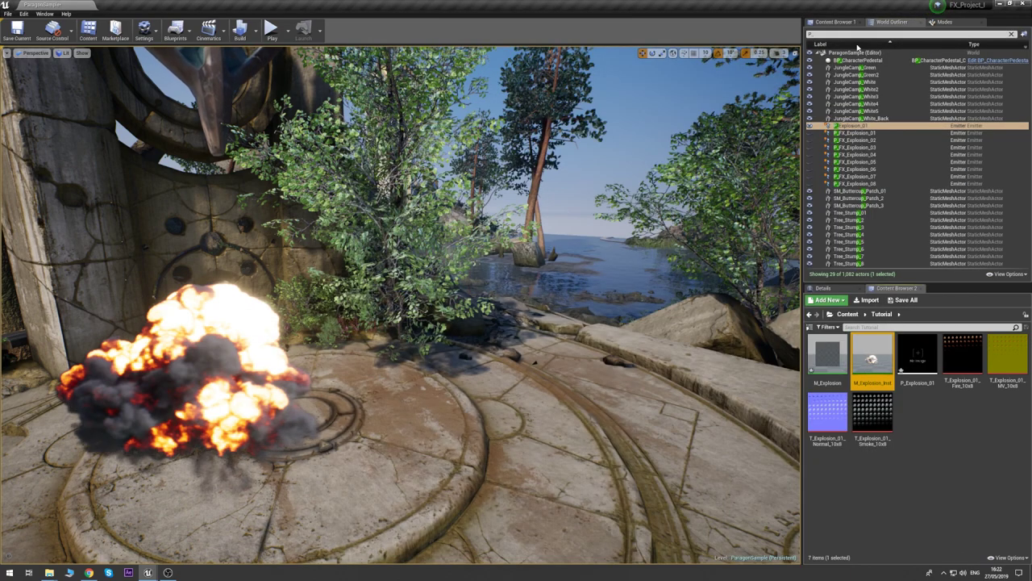
click(809, 127)
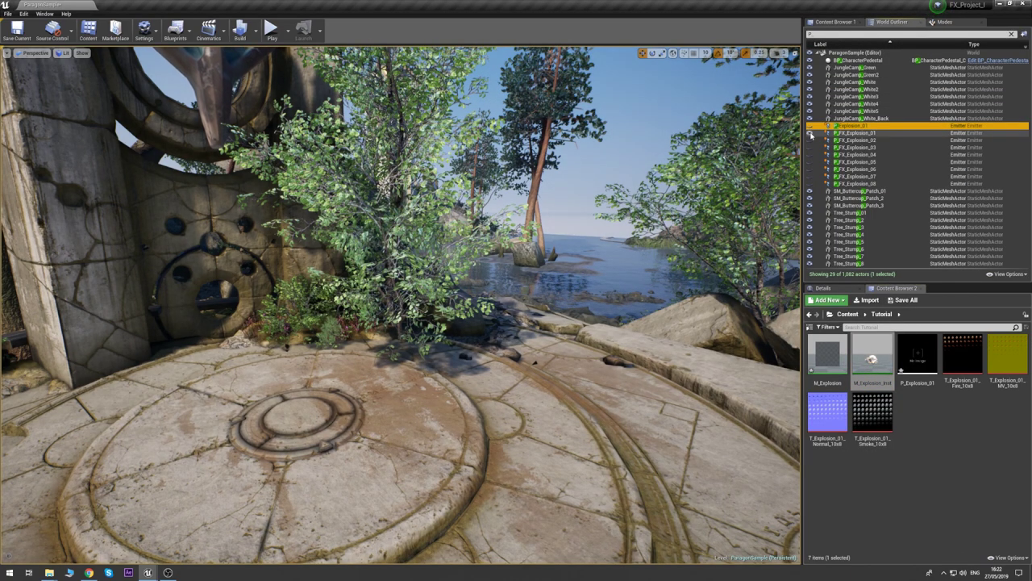
click(810, 133)
right_drag(529, 273, 484, 355)
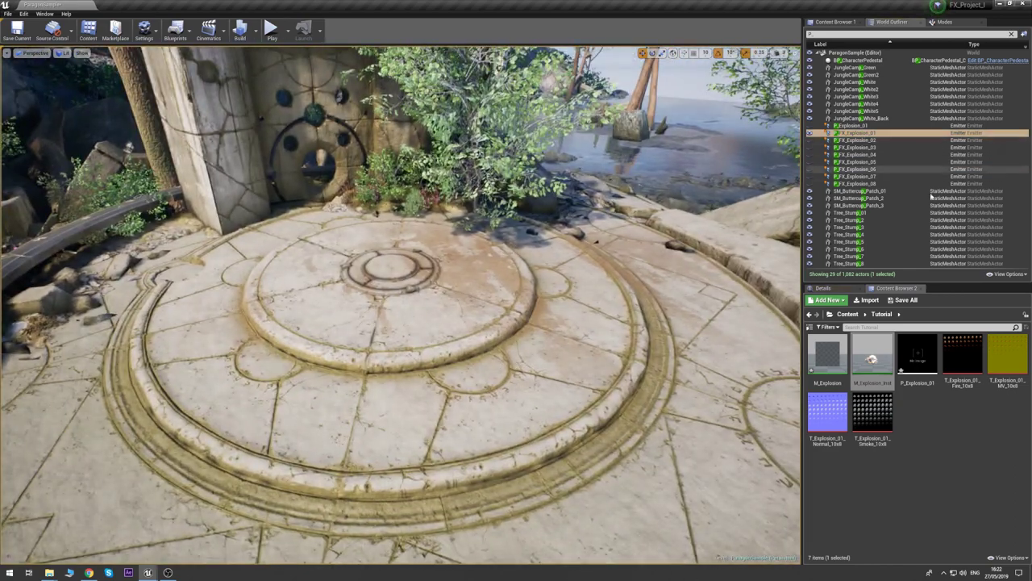
- Open the Element 0 material instance of the P_FX_Explosion_01 emitter and place its window beside the explosion in the level
click(823, 288)
scroll(956, 396, up, 5)
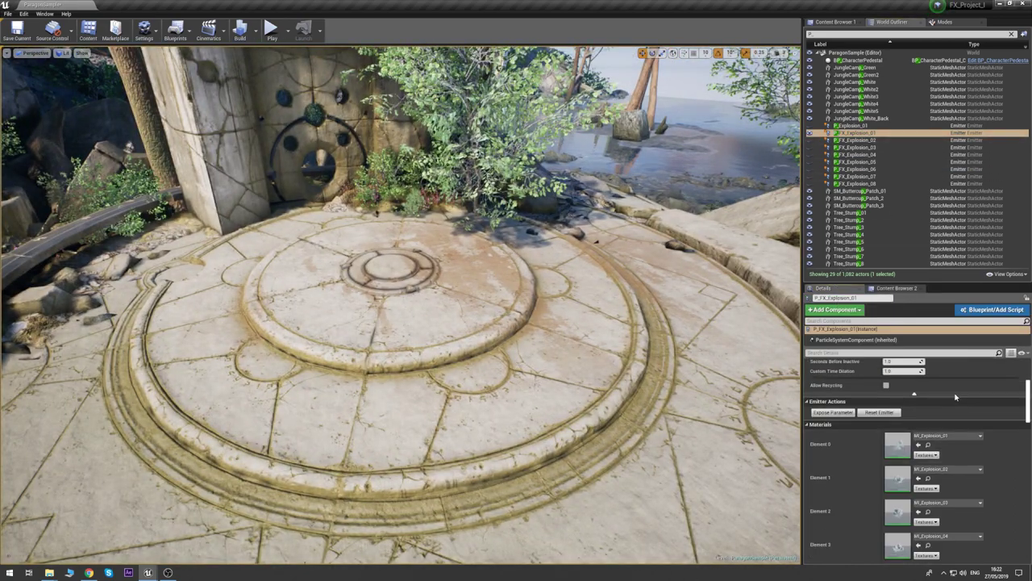
right_drag(613, 334, 601, 358)
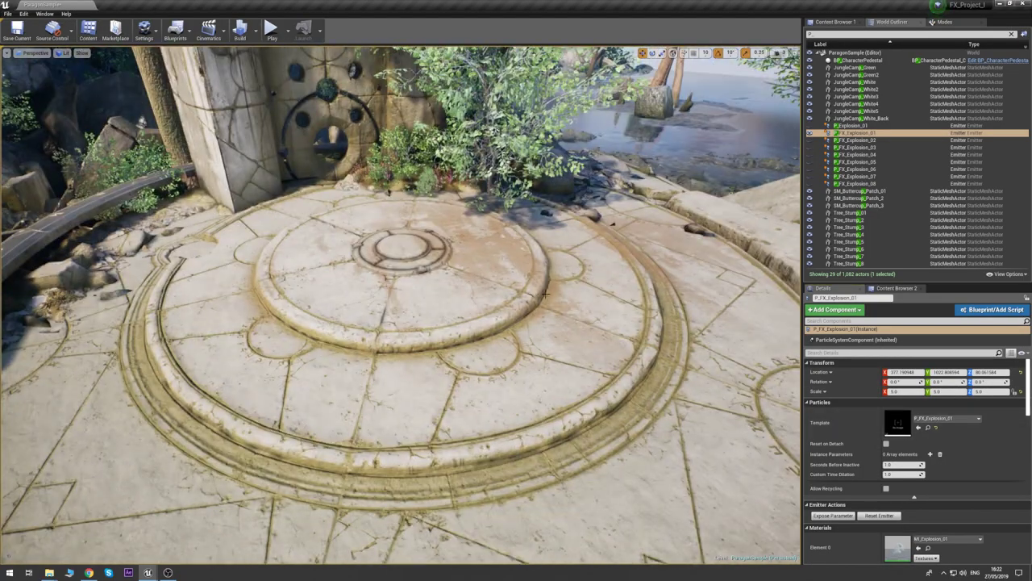
right_drag(545, 293, 637, 266)
key(g)
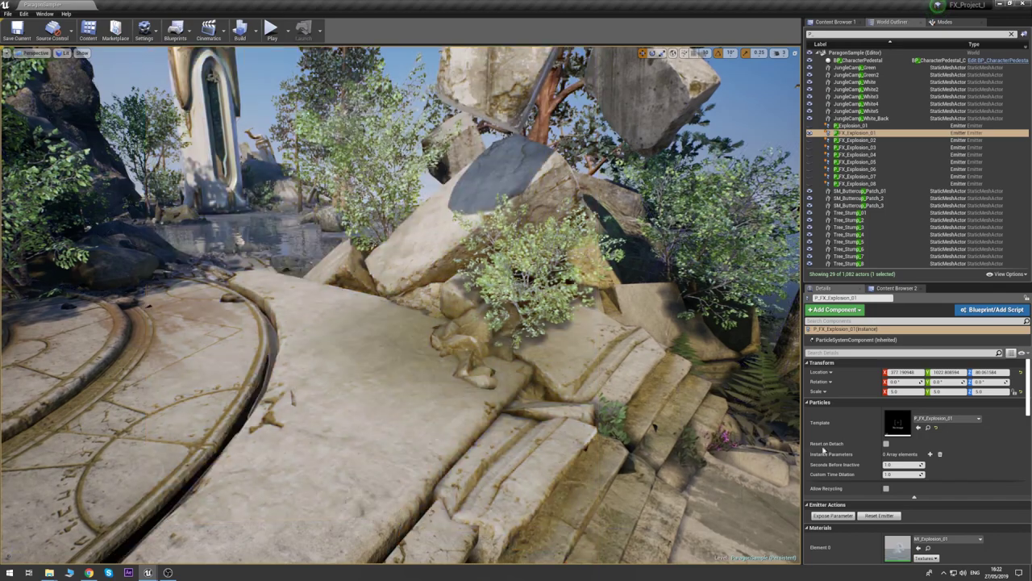
double_click(897, 547)
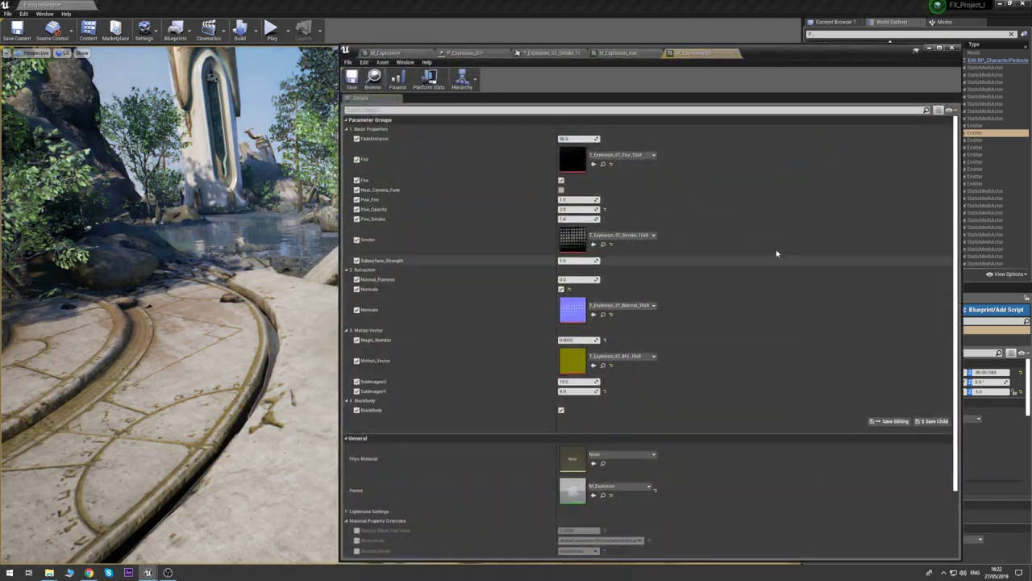
drag(752, 55, 930, 34)
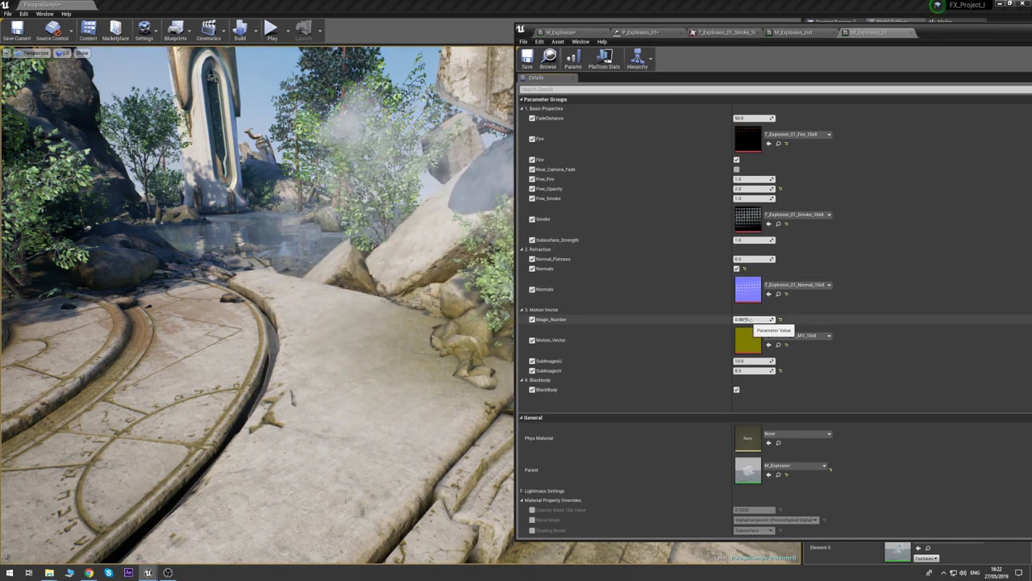
- Set the Motion Vector parameter Magic_Number to 0 in the open explosion material instance
click(751, 320)
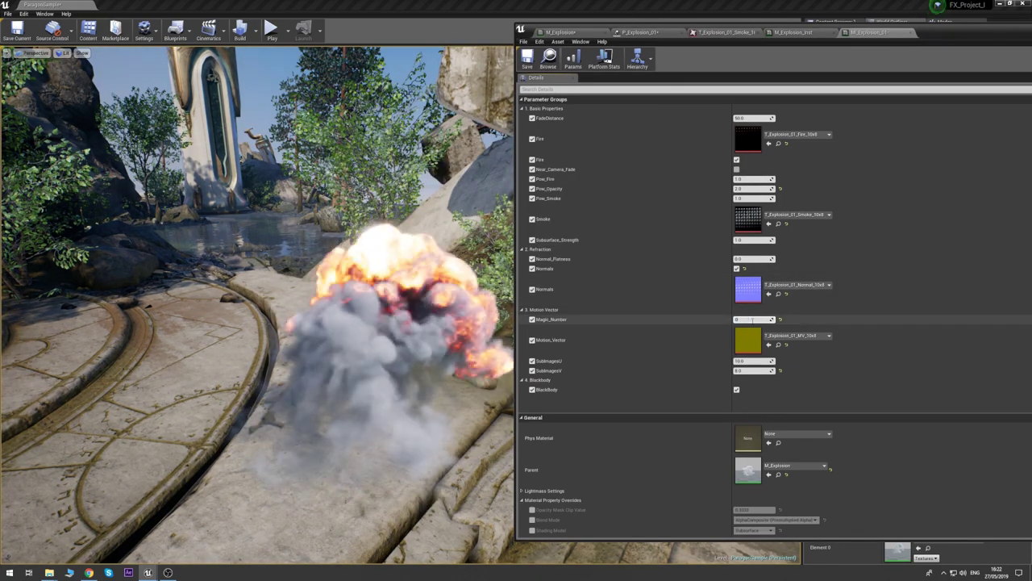
text(0)
key(Return)
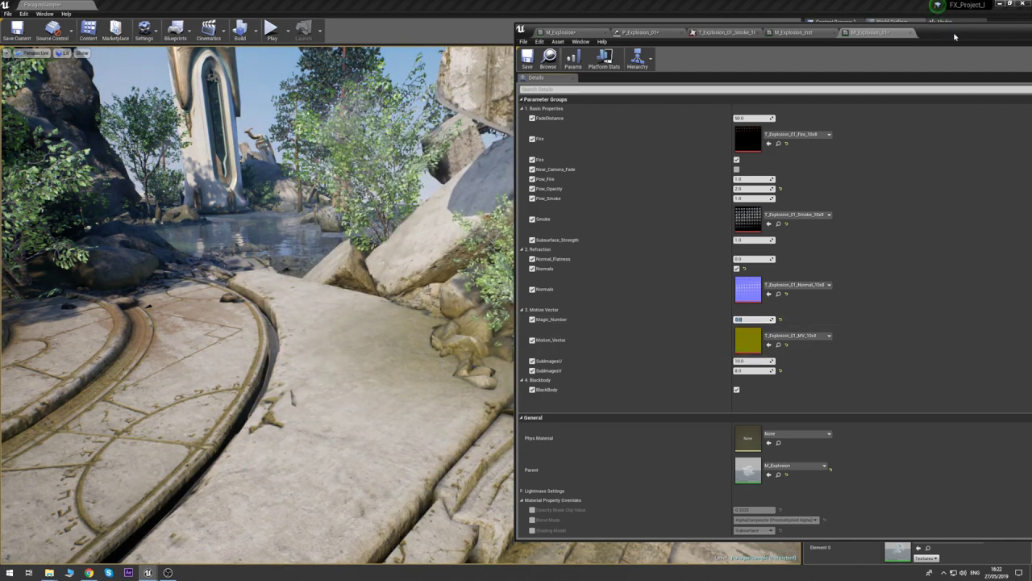
- Lower the Custom Time Dilation of P_FX_Explosion_01 to slow its playback, keeping the explosion in view beside the material instance
drag(954, 32, 472, 75)
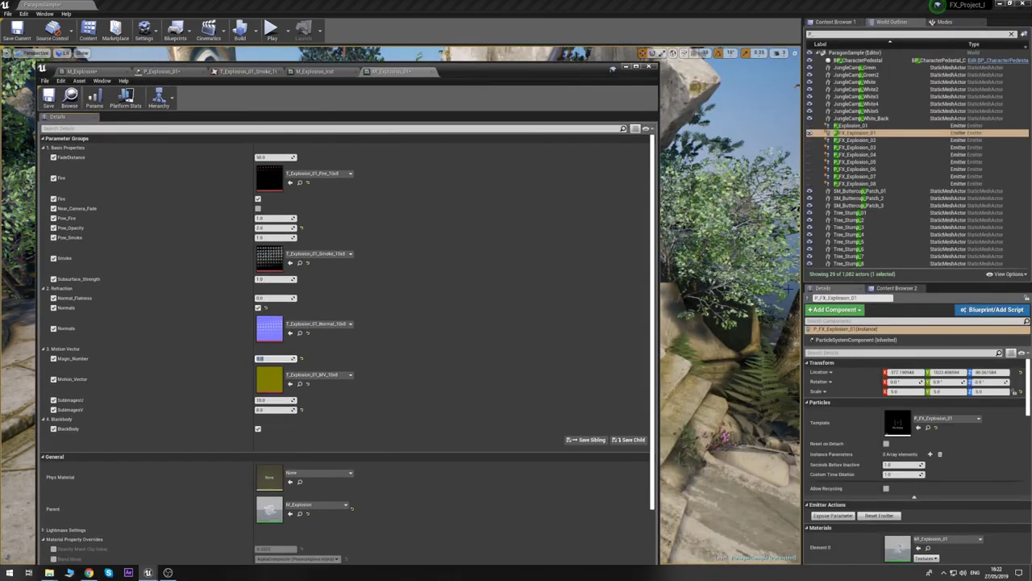
click(902, 474)
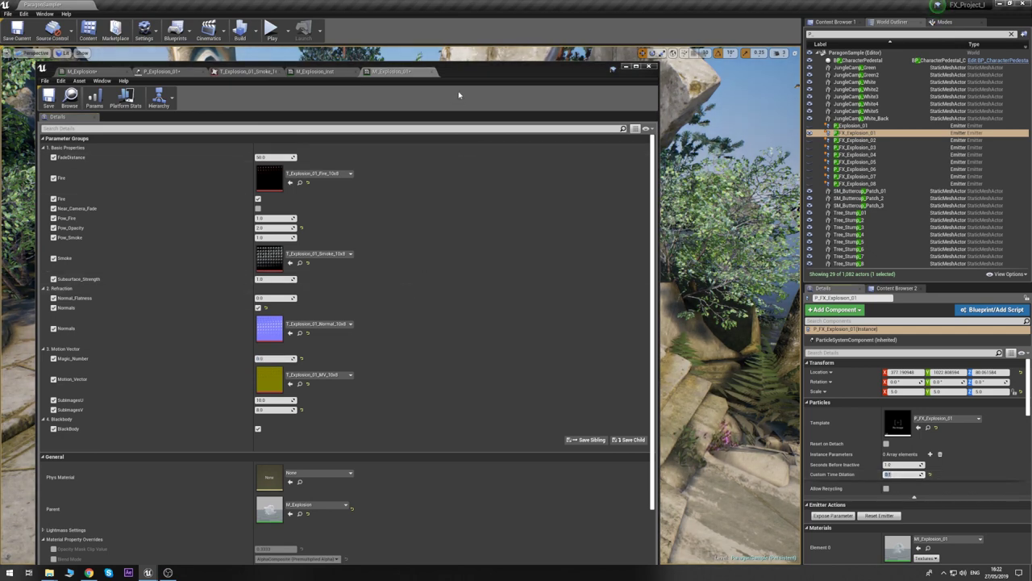
drag(458, 71, 1014, 43)
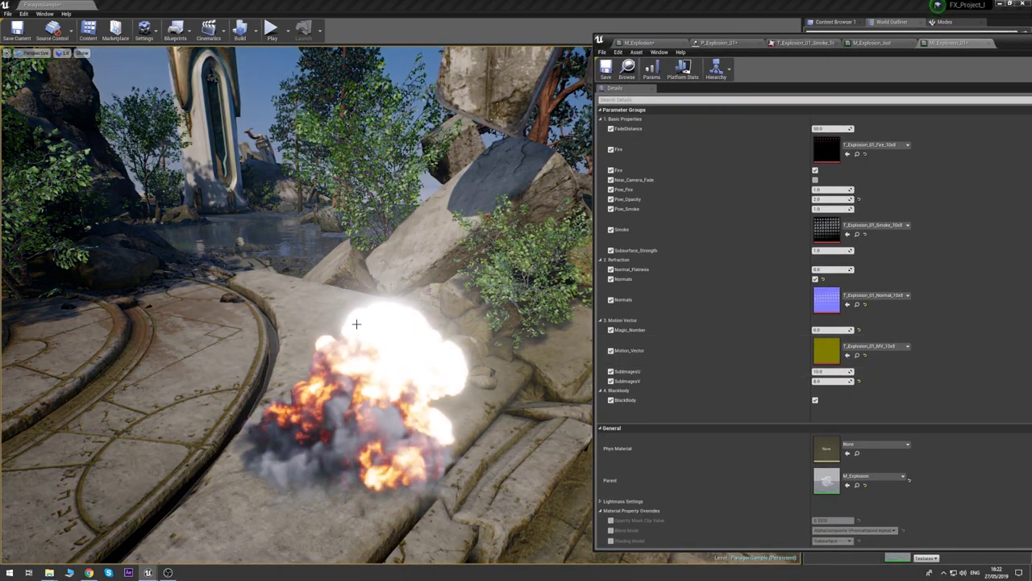
- Set Magic_Number in the explosion material instance to 0.0035 to apply motion vector blending
click(830, 330)
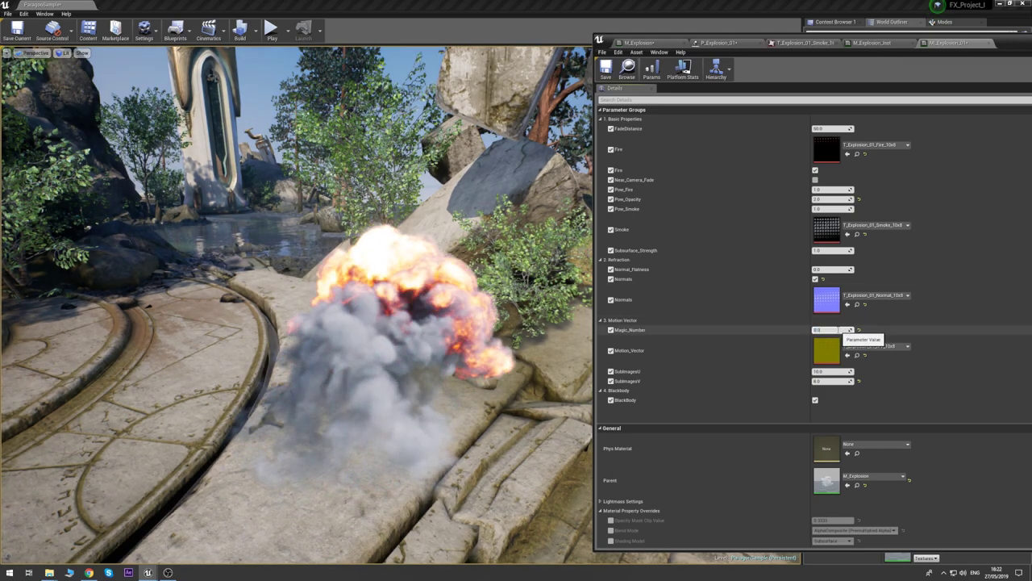
text(0.0035)
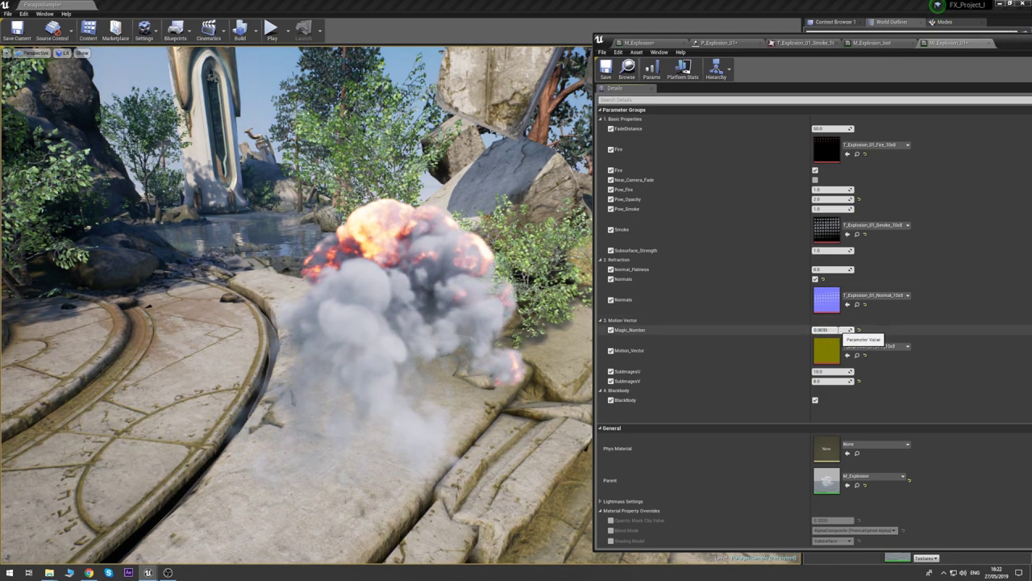
- Confirm Magic_Number at 0.0035 and close the explosion material instance, minimizing its editor window
key(Return)
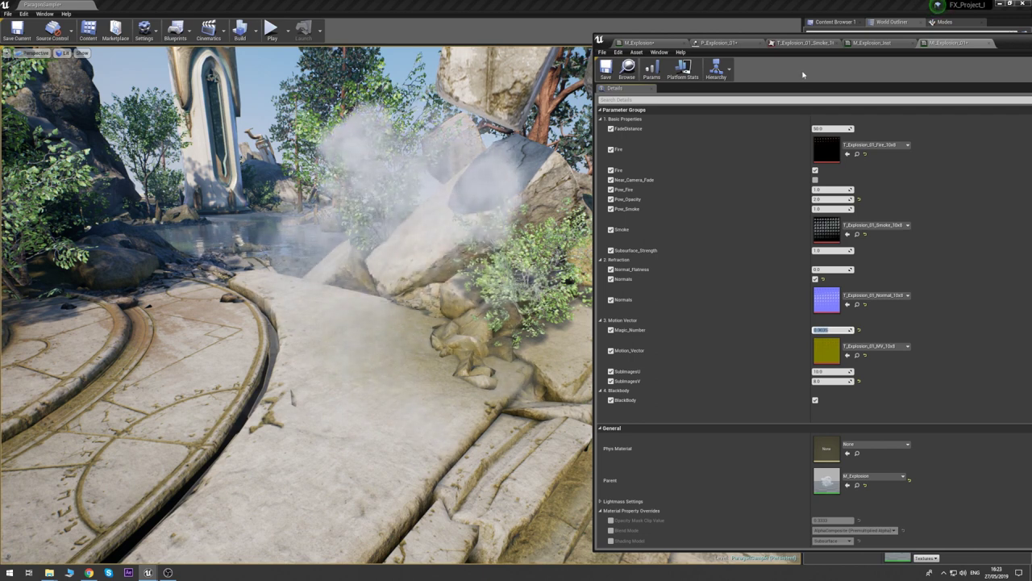
key(Return)
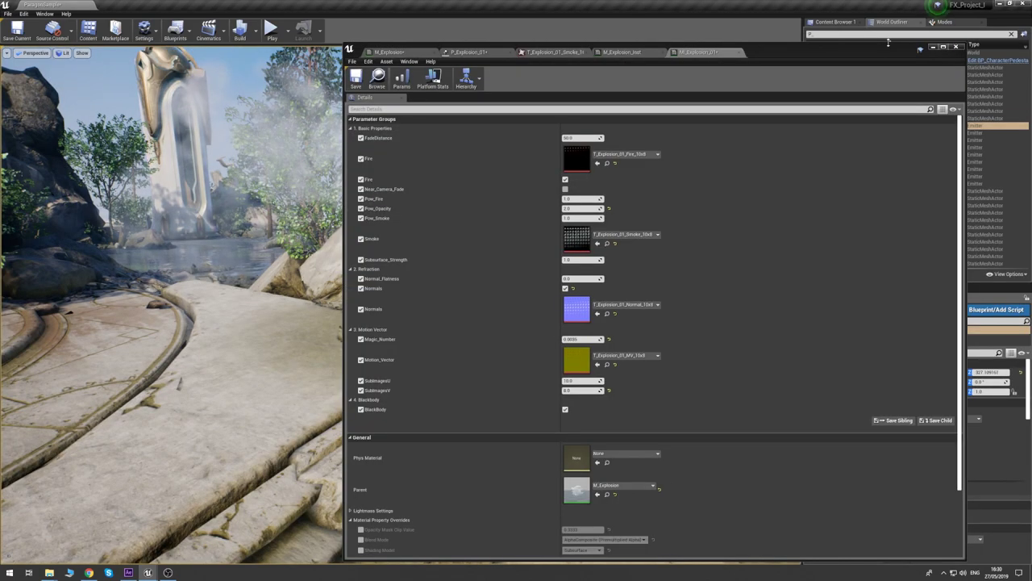
click(739, 52)
click(933, 47)
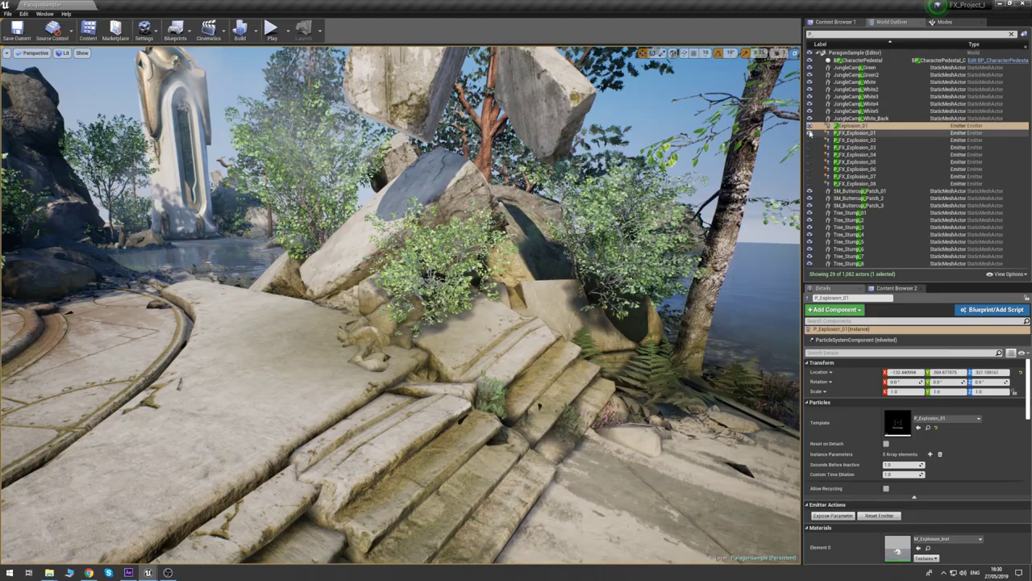
- Hide the P_FX_Explosion_01 emitter and bring the P_Explosion_01 explosion into close view in the level
double_click(855, 126)
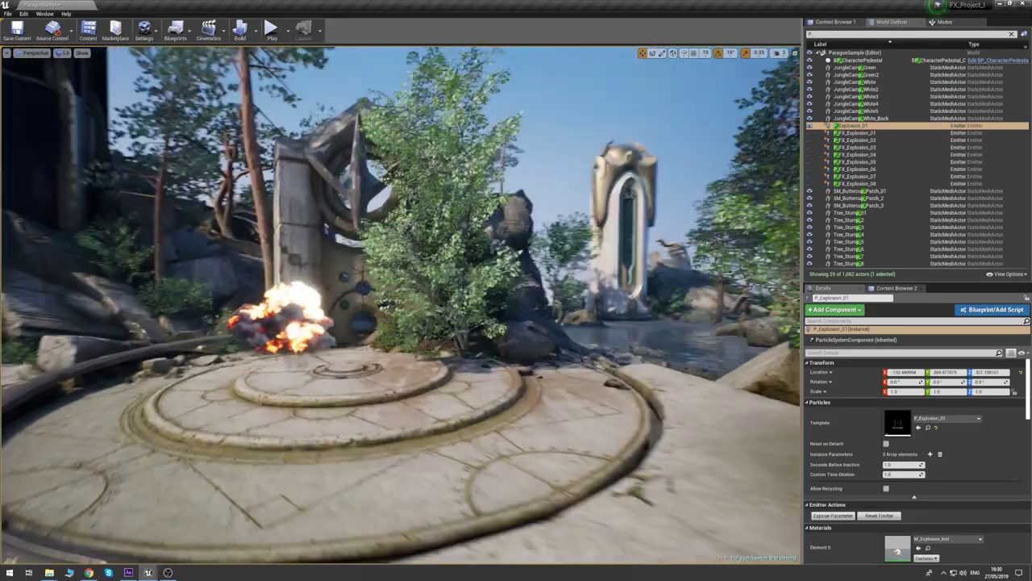
key(w)
right_drag(400, 305, 330, 339)
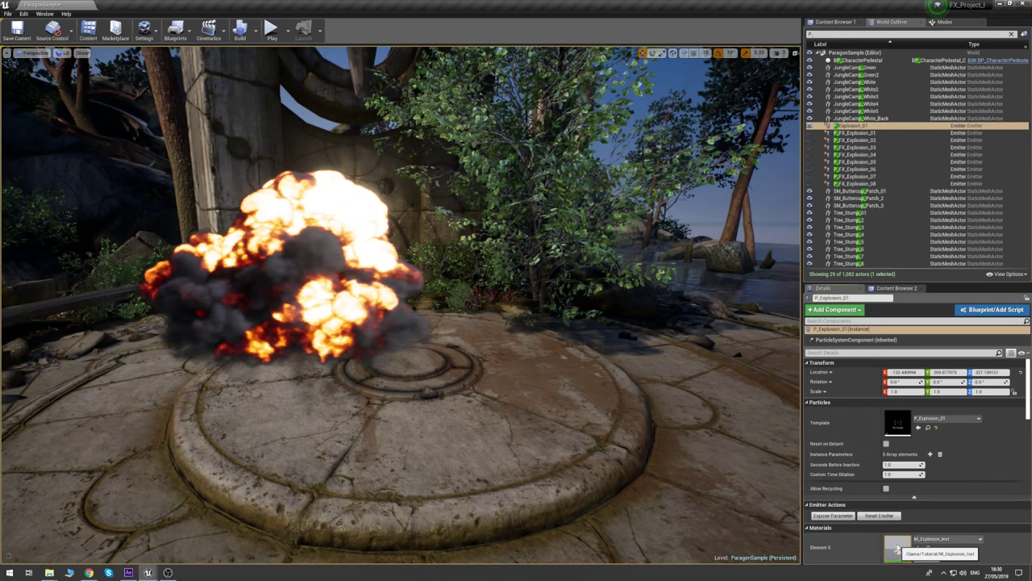
- Open M_Explosion_Inst from the P_Explosion_01 emitter's Element 0 slot, and open its parent material M_Explosion at the SubUV_Function nodes
double_click(897, 549)
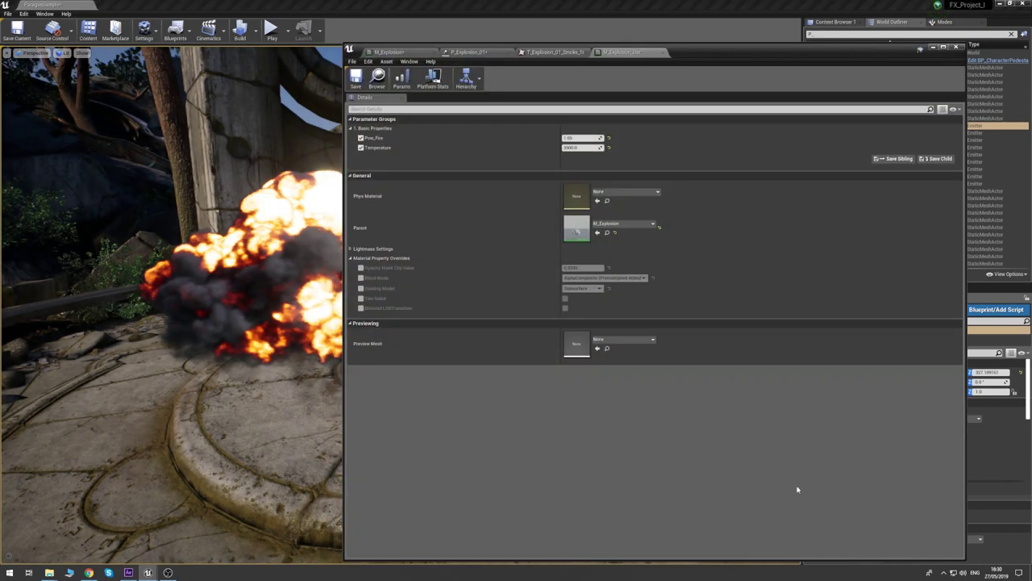
double_click(577, 231)
scroll(655, 272, up, 2)
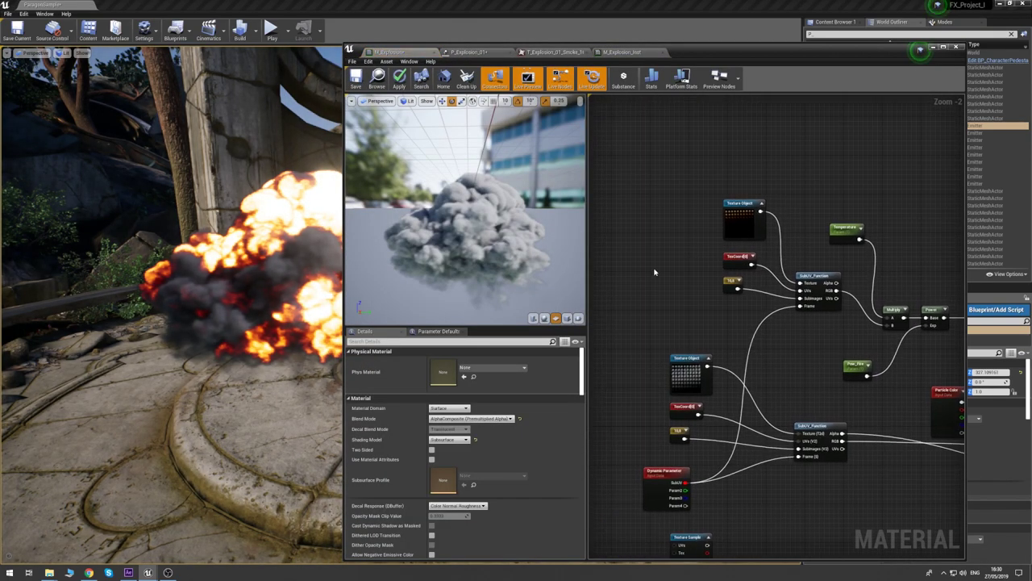
right_drag(655, 270, 619, 171)
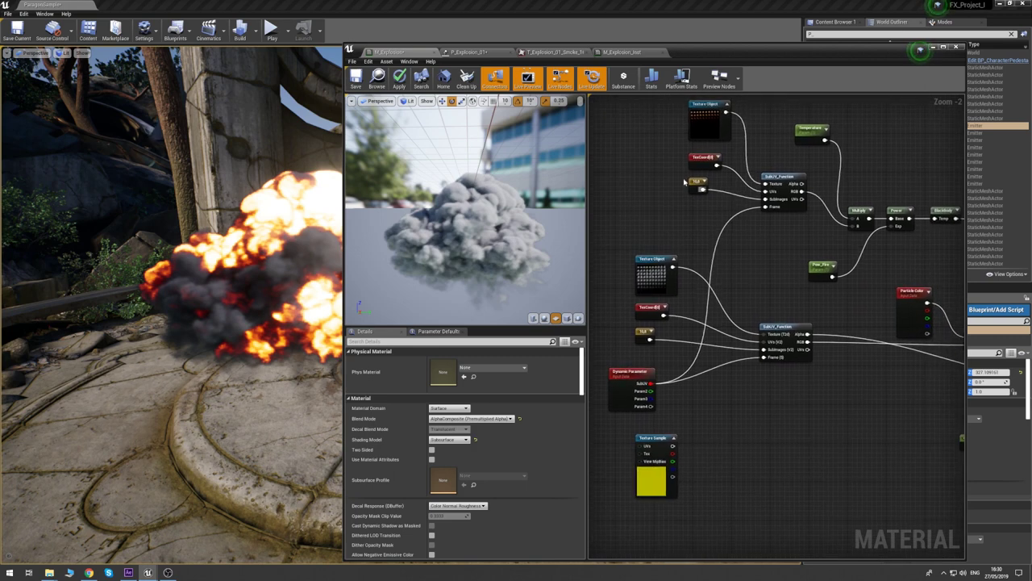
click(762, 256)
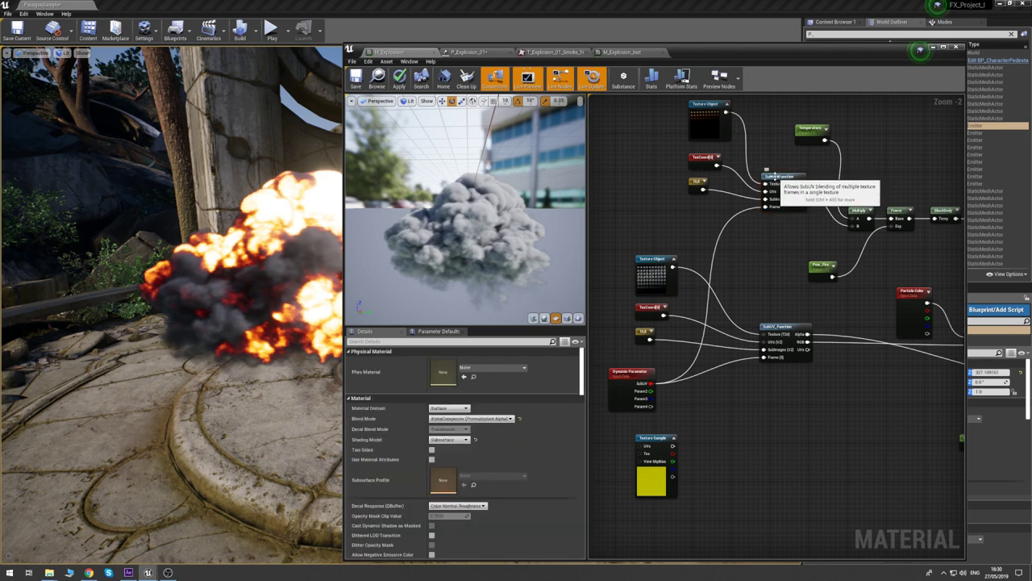
- Open the SubUV_Function used for the fire texture and examine how its UV calculations feed the texture samples, Lerps and outputs
double_click(770, 174)
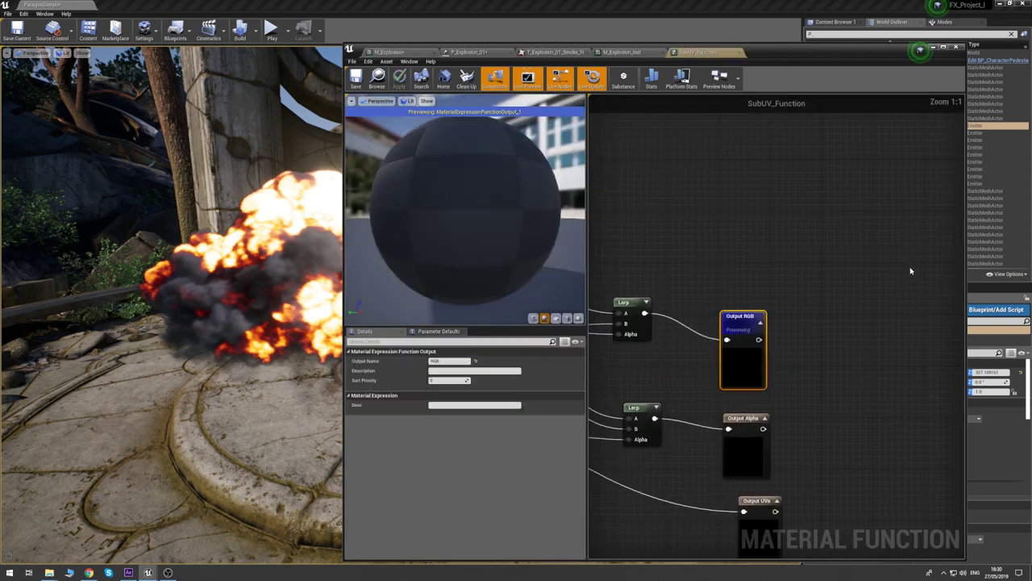
click(726, 224)
scroll(745, 230, down, 2)
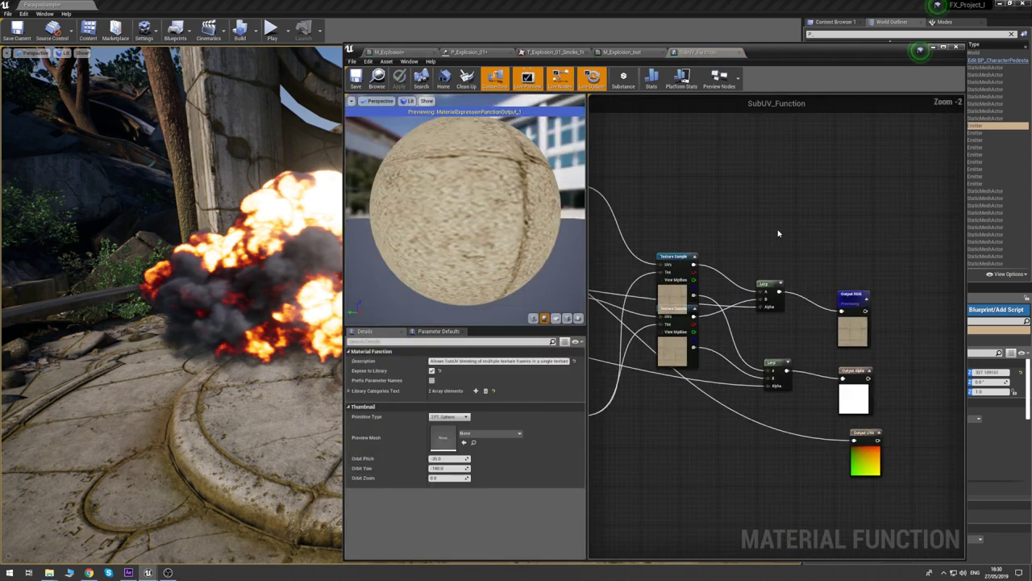
right_drag(725, 213, 831, 220)
scroll(799, 215, down, 2)
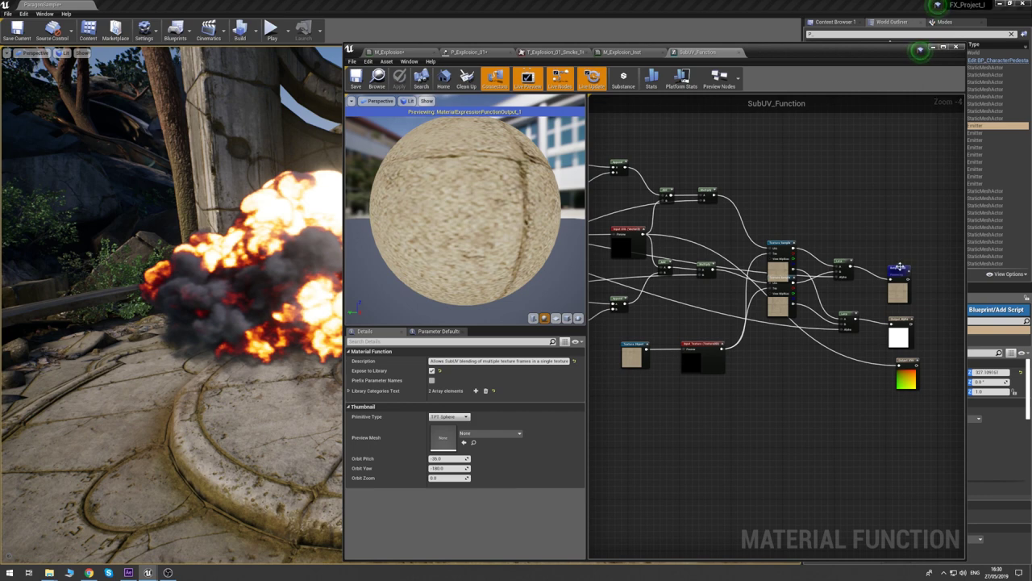
scroll(790, 194, up, 2)
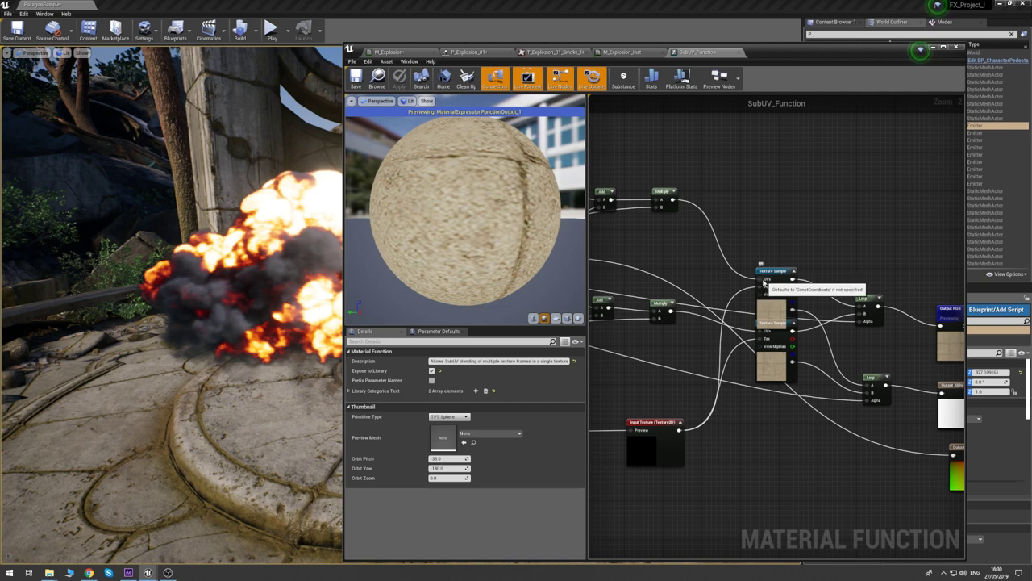
right_drag(788, 258, 811, 214)
scroll(811, 215, down, 2)
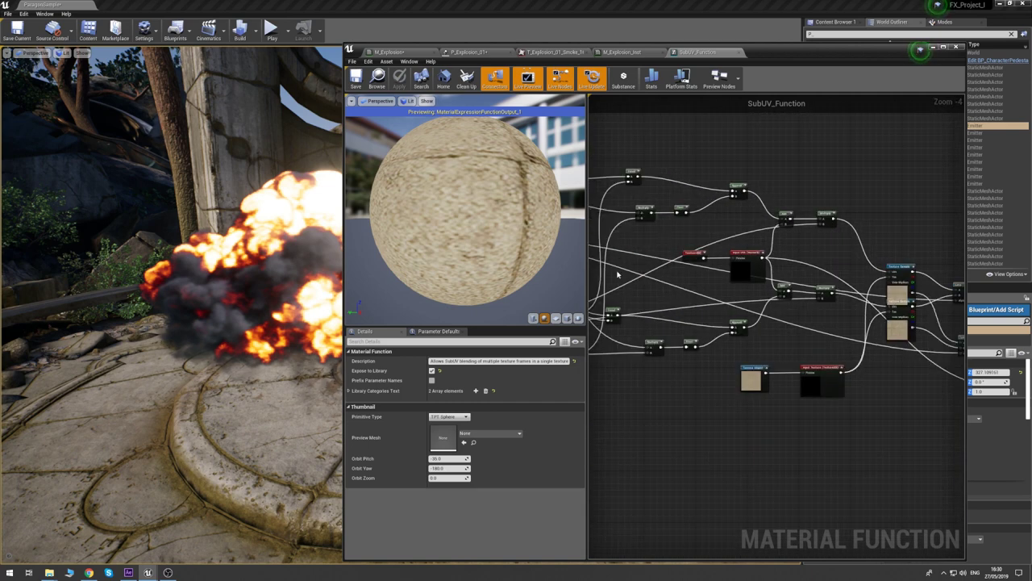
right_drag(802, 181, 666, 226)
scroll(669, 242, up, 1)
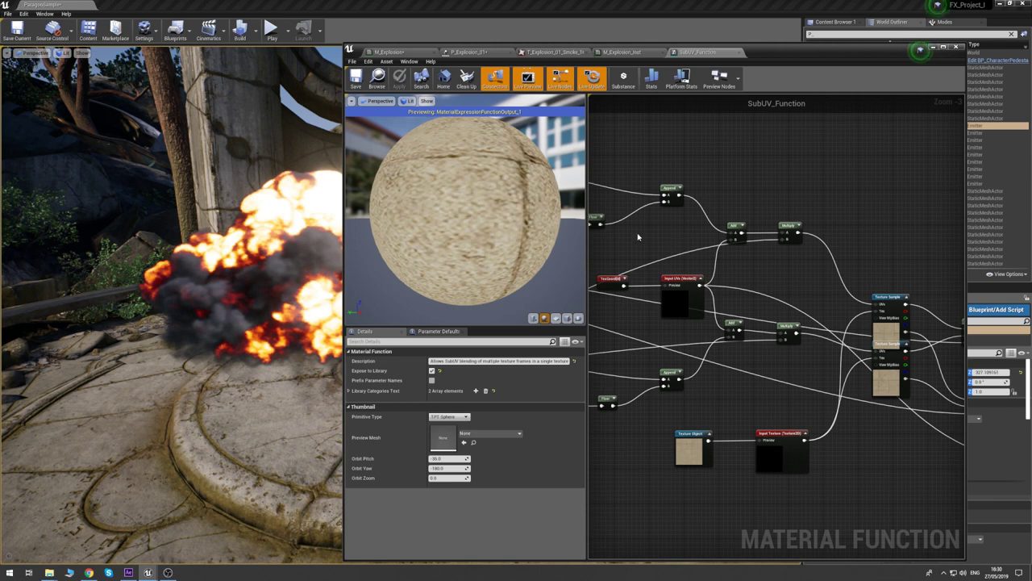
right_drag(766, 184, 749, 163)
scroll(772, 184, down, 1)
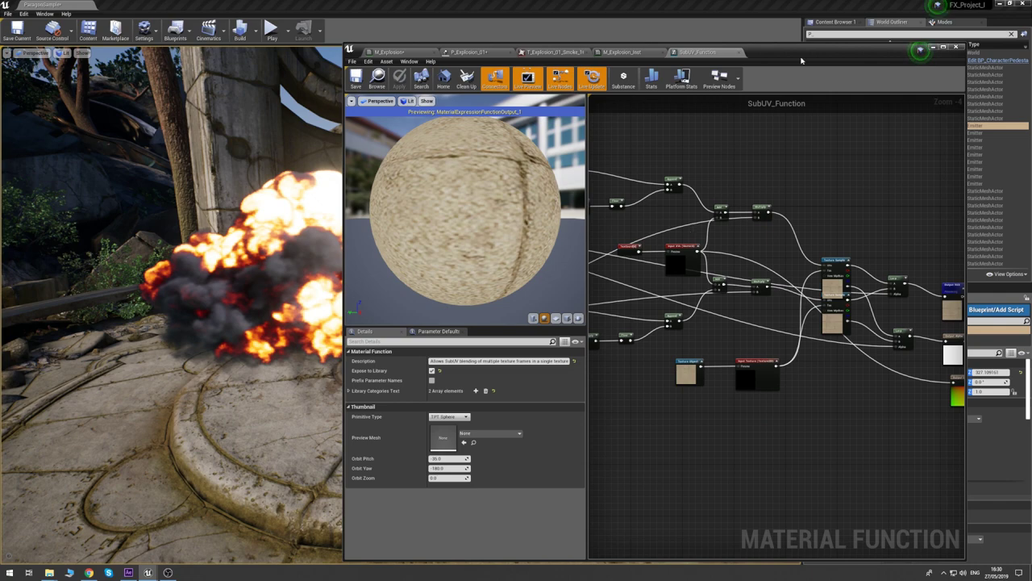
- Move the material function's window clear of the Content Browser and locate the SubUV_Function asset in its Texturing folder
drag(825, 59, 625, 52)
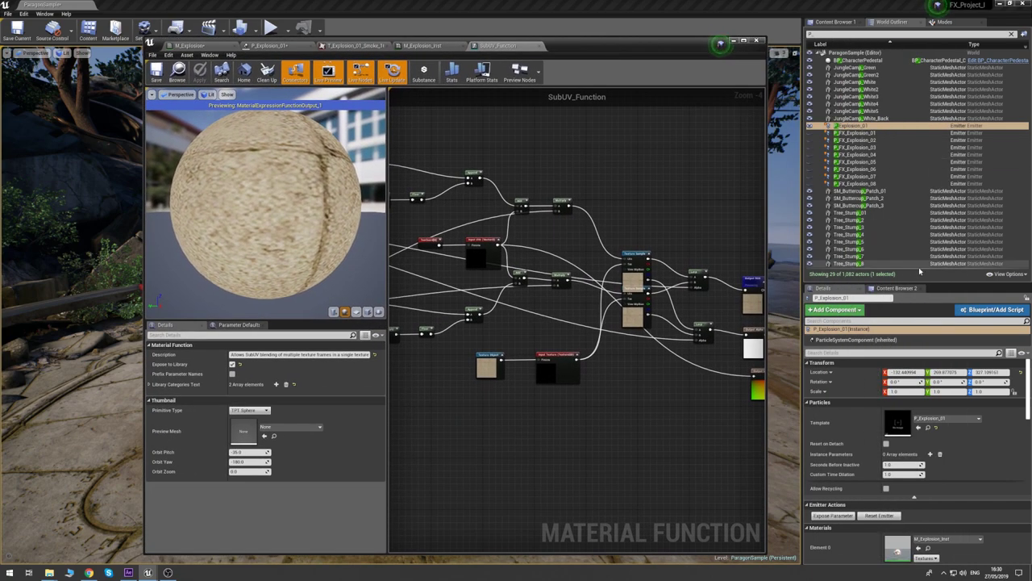
click(897, 288)
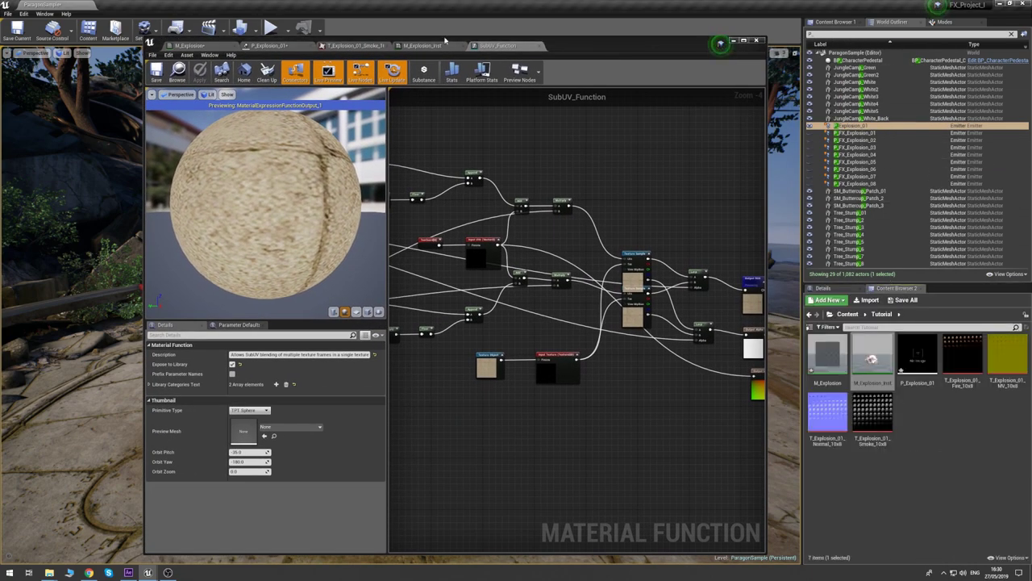
click(177, 72)
click(879, 414)
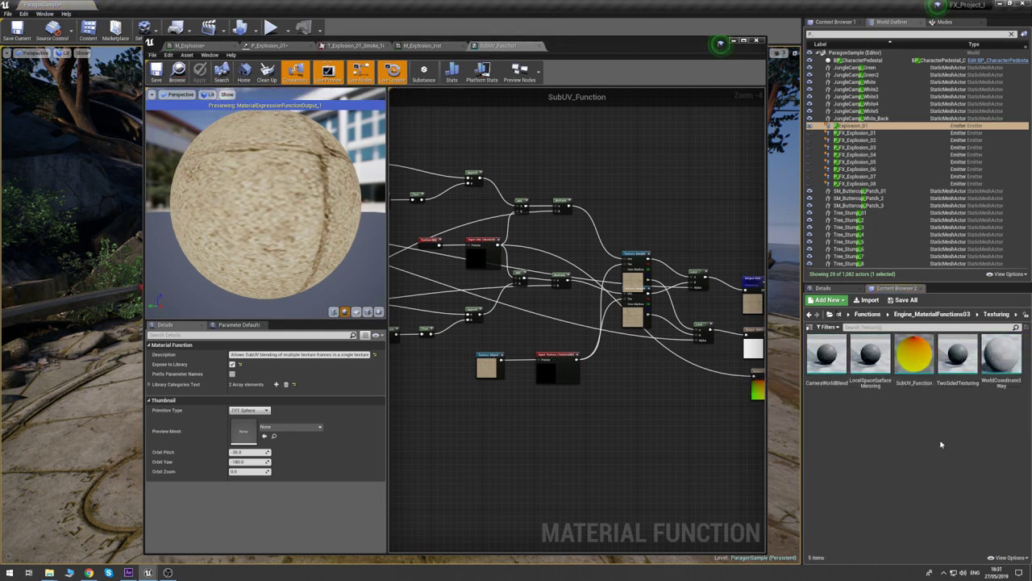
- Duplicate SubUV_Function in the Texturing folder and name the copy SubUV_FunctionUVs
click(914, 355)
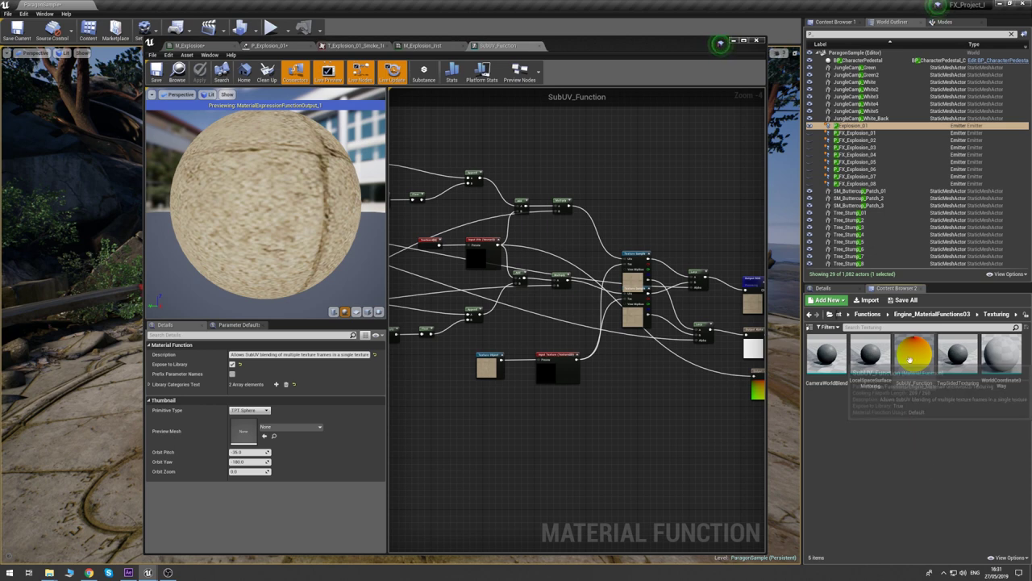
key(ctrl+w)
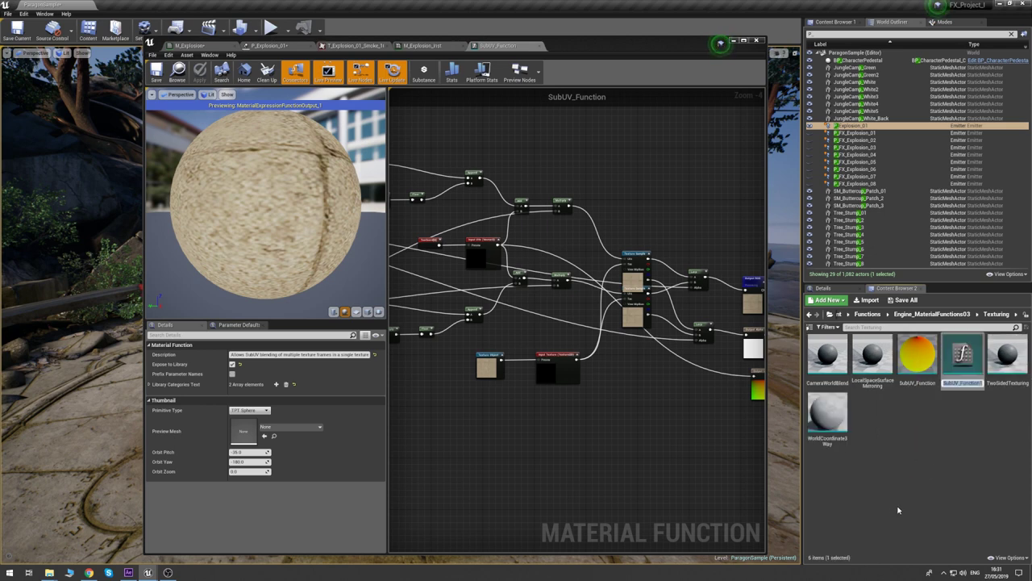
text(SubUV_Function)
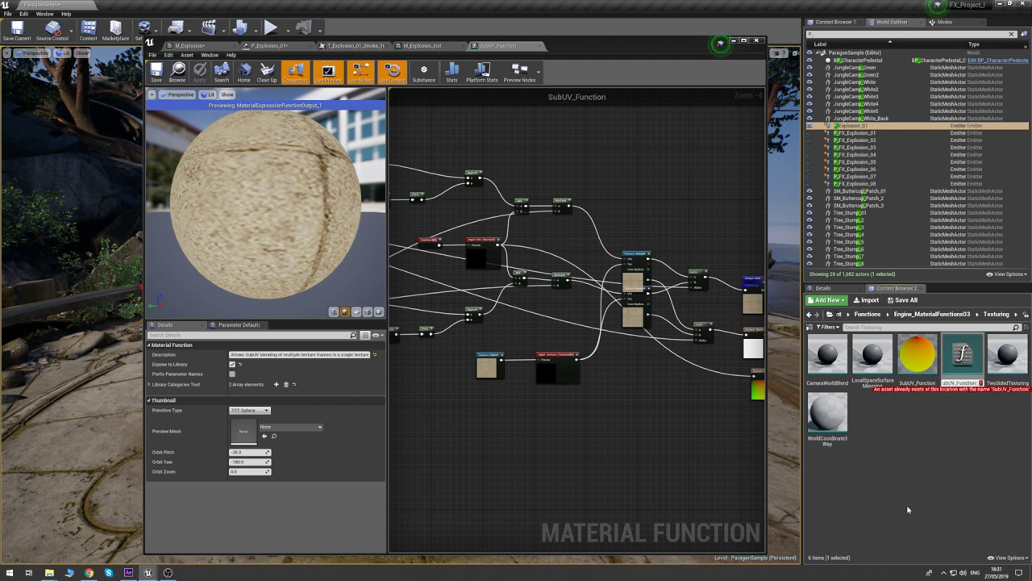
text(UVs)
key(Return)
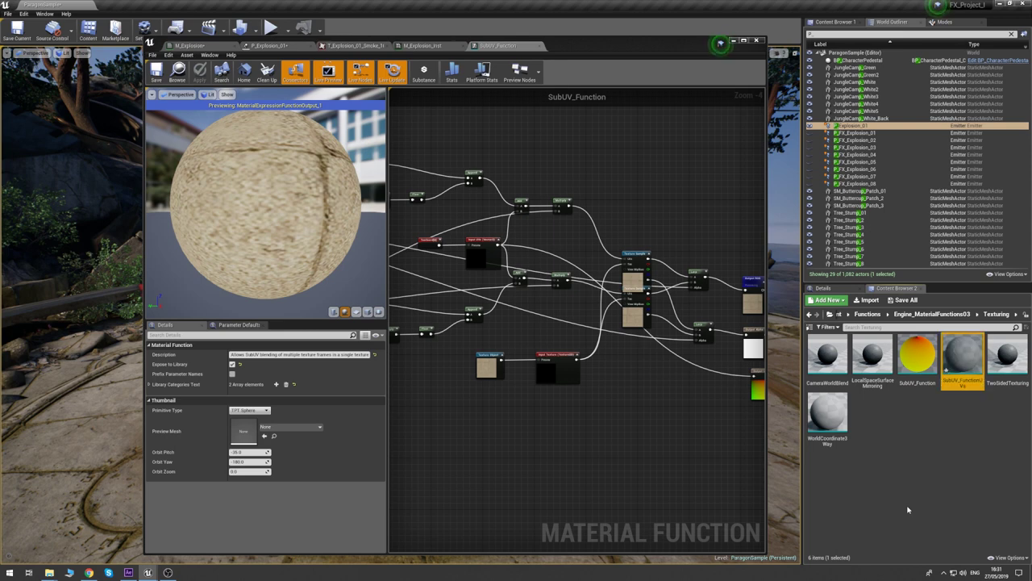
- Open the SubUV_FunctionUVs material function and bring its texture samples and output nodes into view
double_click(963, 357)
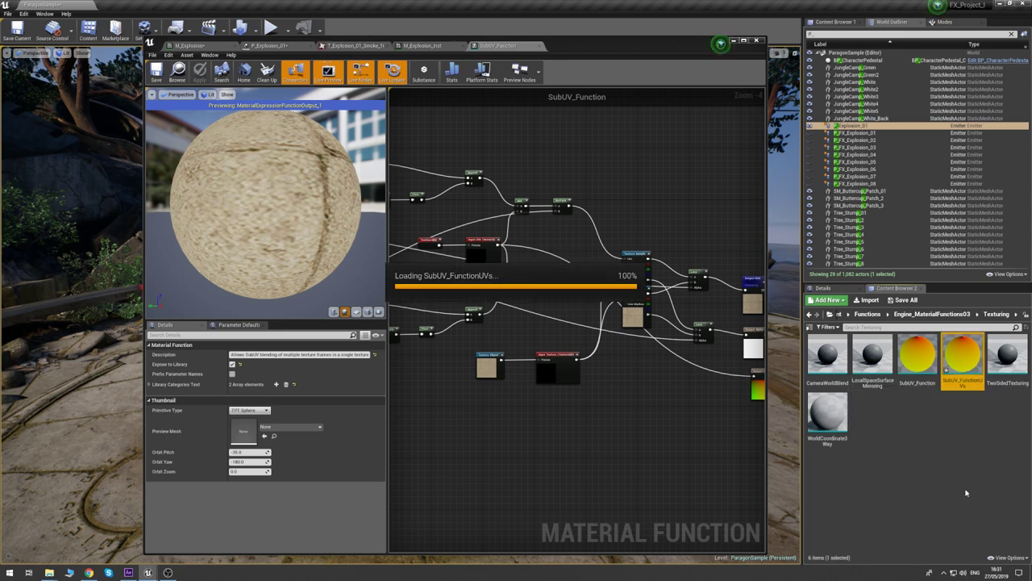
click(557, 218)
scroll(557, 219, down, 4)
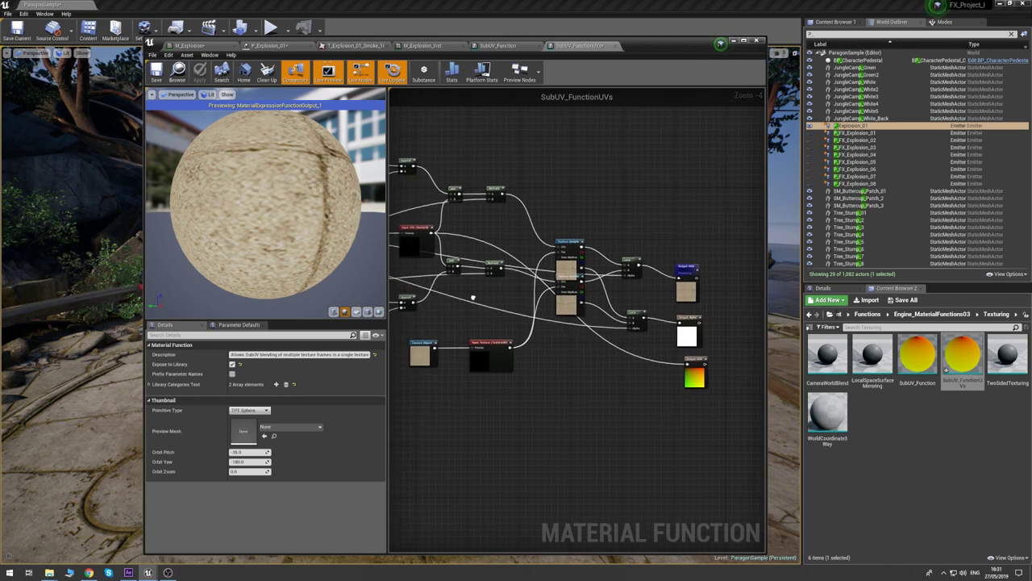
- Delete the texture samplers, the two Lerp nodes and the RGB and Alpha outputs from the SubUV_FunctionUVs graph
right_drag(473, 297, 496, 308)
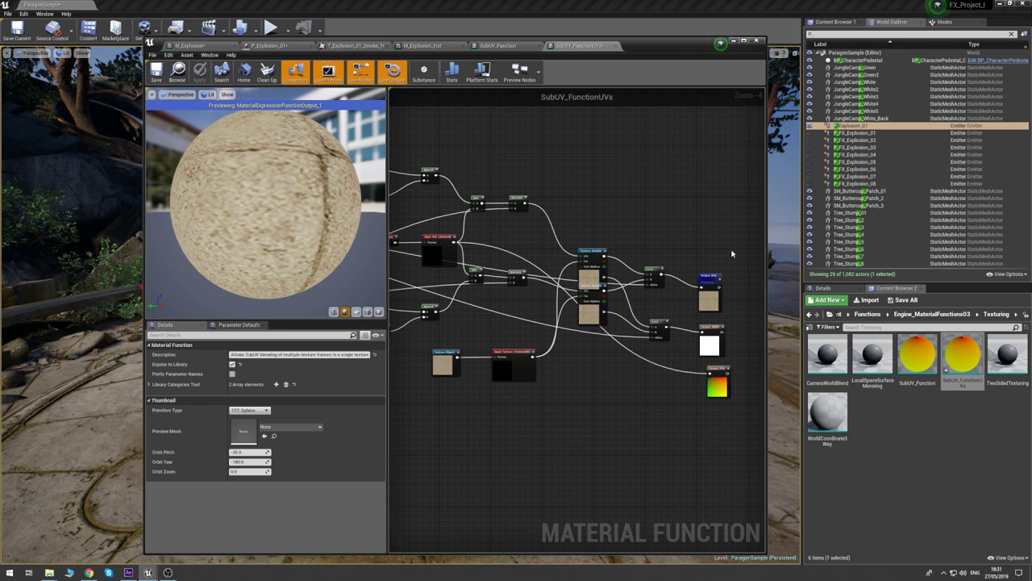
drag(732, 254, 574, 345)
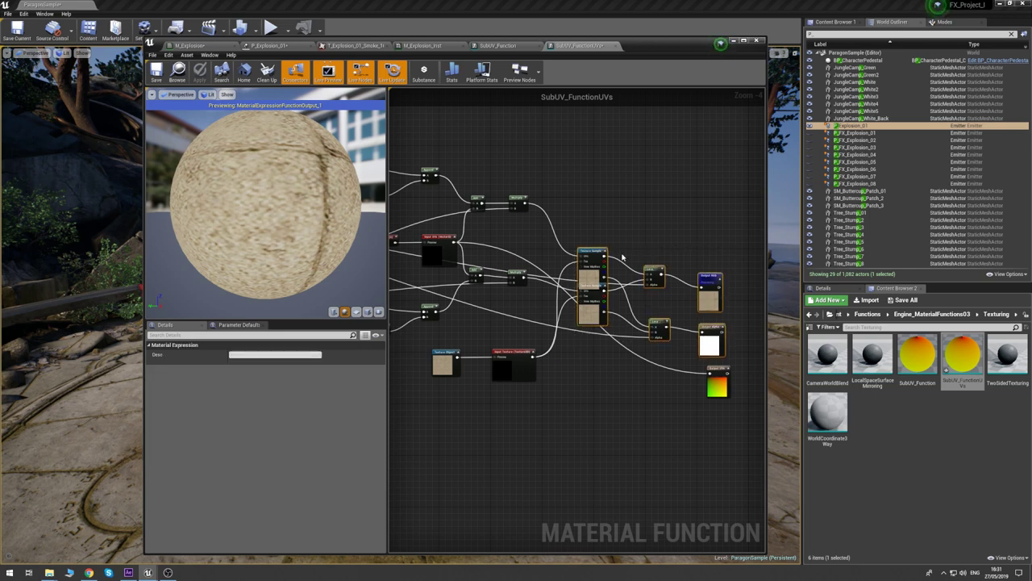
key(Delete)
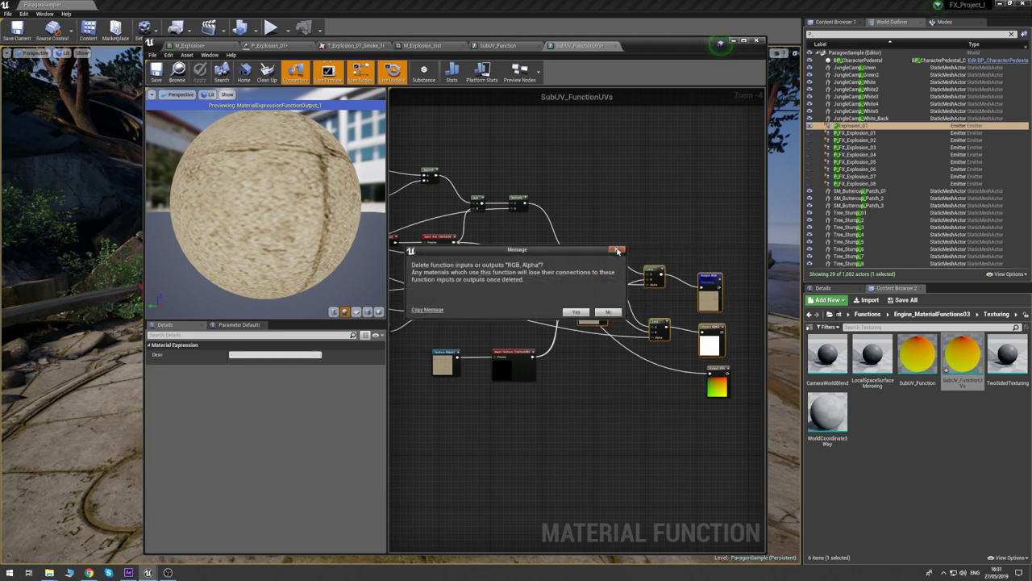
click(573, 316)
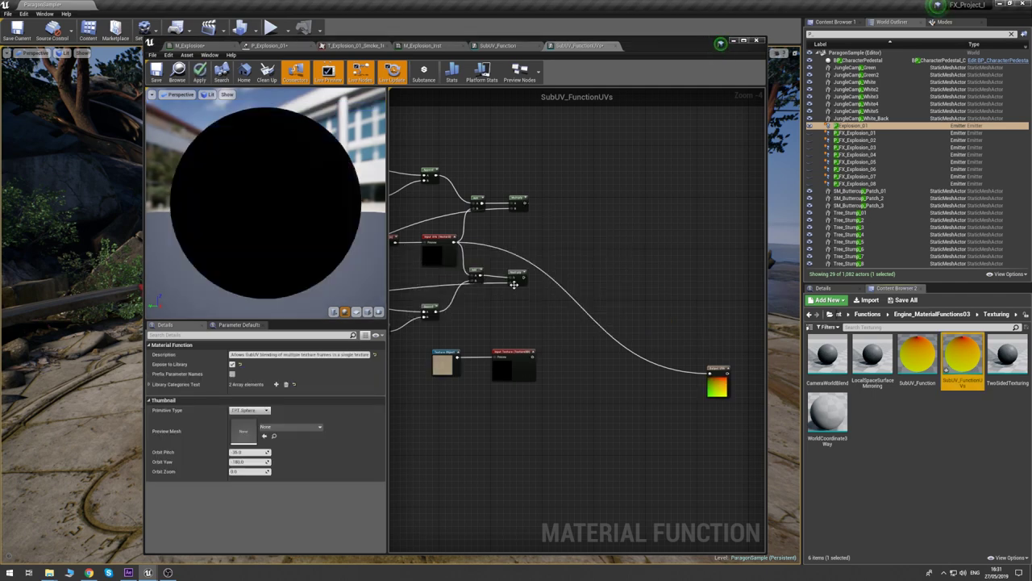
- Delete the Texture Object and the Texture function input from the SubUV_FunctionUVs graph
right_drag(544, 336, 574, 344)
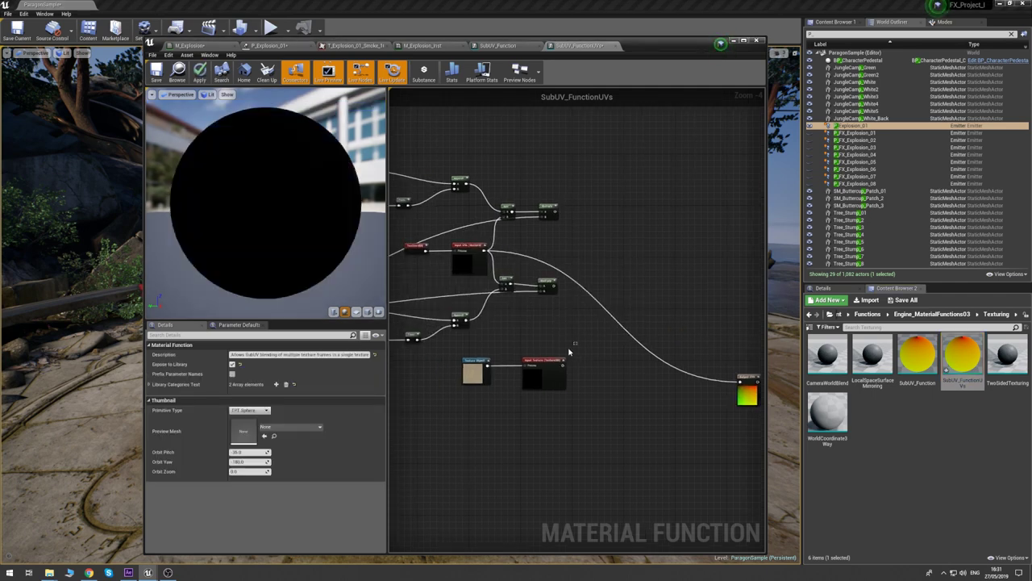
drag(569, 352, 464, 414)
key(Delete)
click(577, 316)
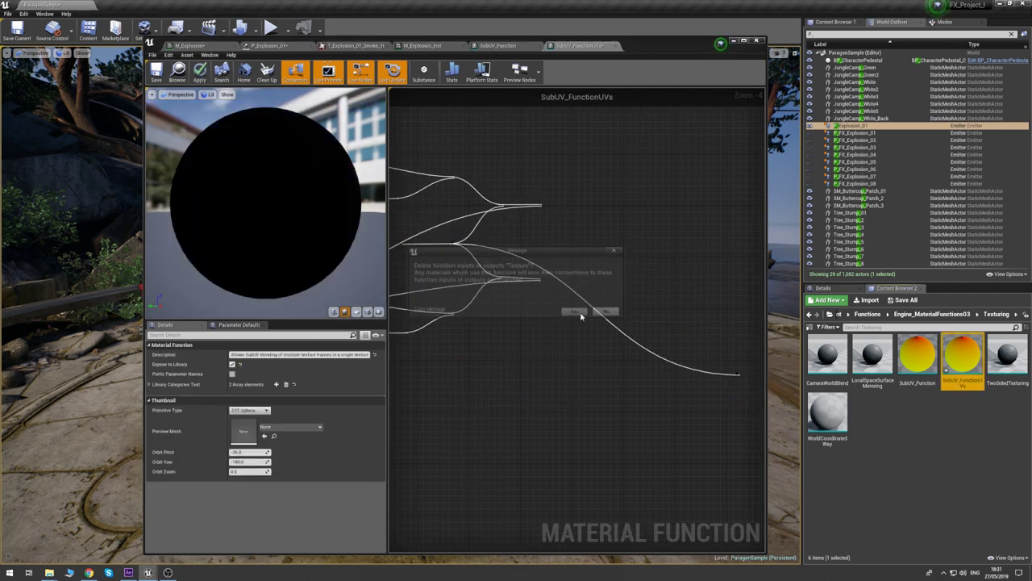
- Feed the upper Multiply into the UVs output placed beside it, and save the material function with its changes applied
drag(738, 371, 599, 210)
click(576, 189)
right_drag(576, 190, 675, 192)
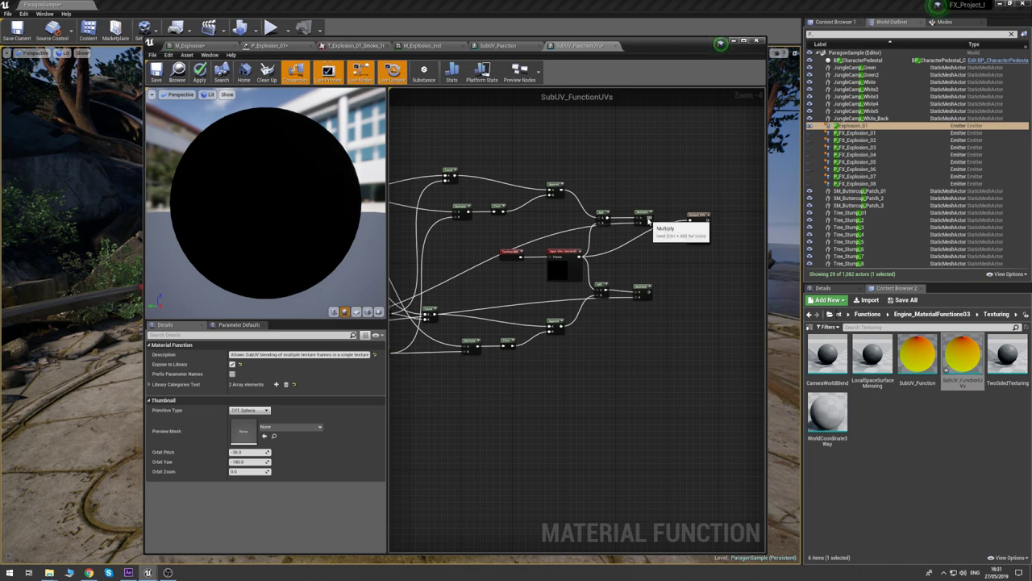
drag(649, 220, 692, 221)
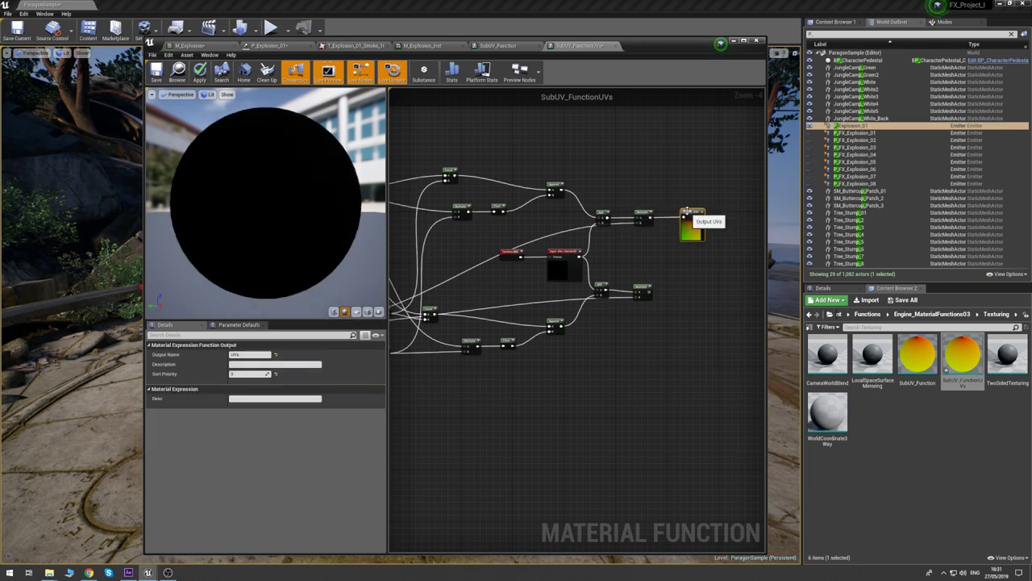
click(200, 72)
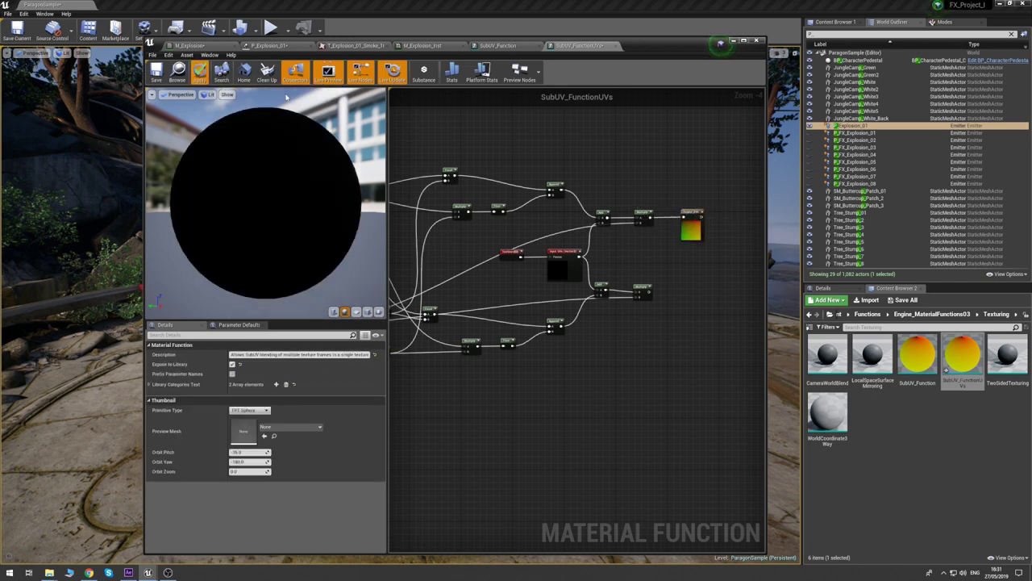
click(158, 74)
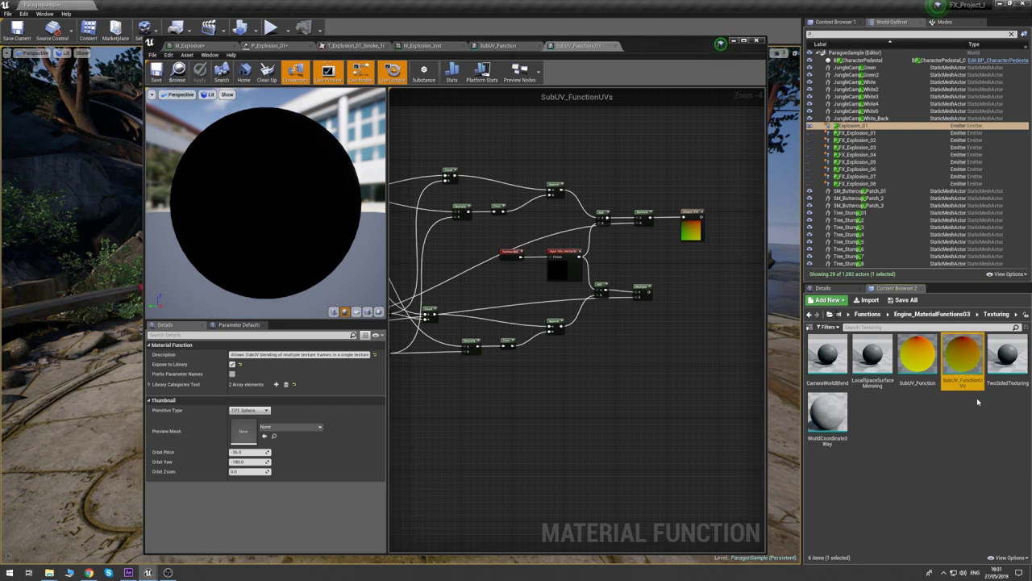
click(965, 359)
key(F2)
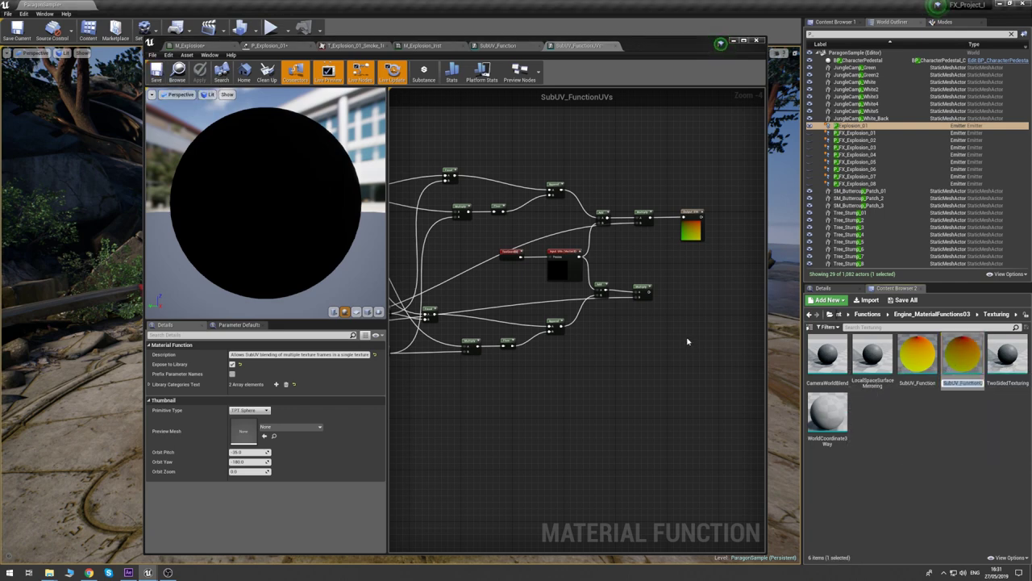
click(684, 283)
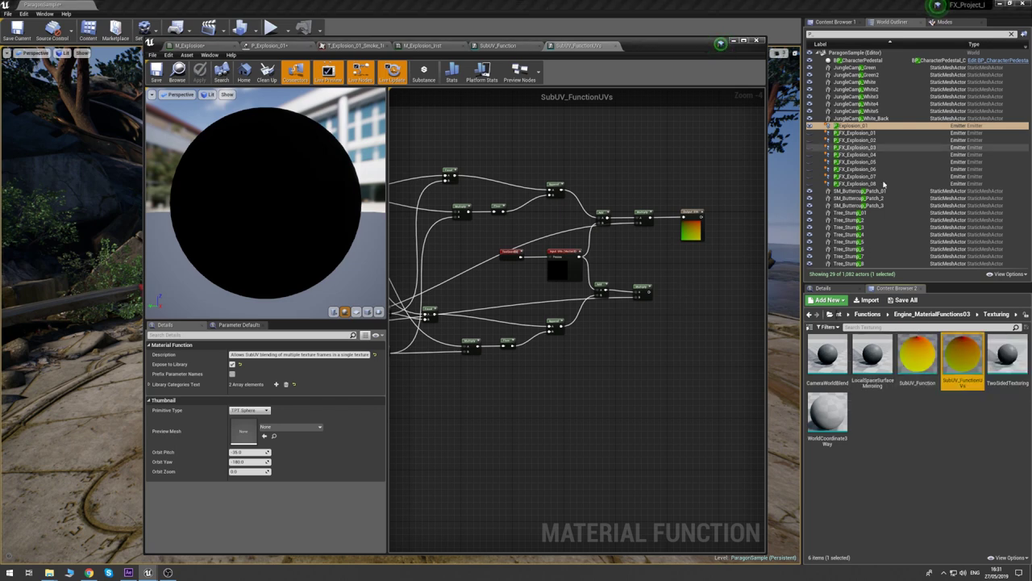
- Move the SubUV_FunctionUVs asset from the engine Texturing folder into Content/Tutorial and open that folder
click(835, 25)
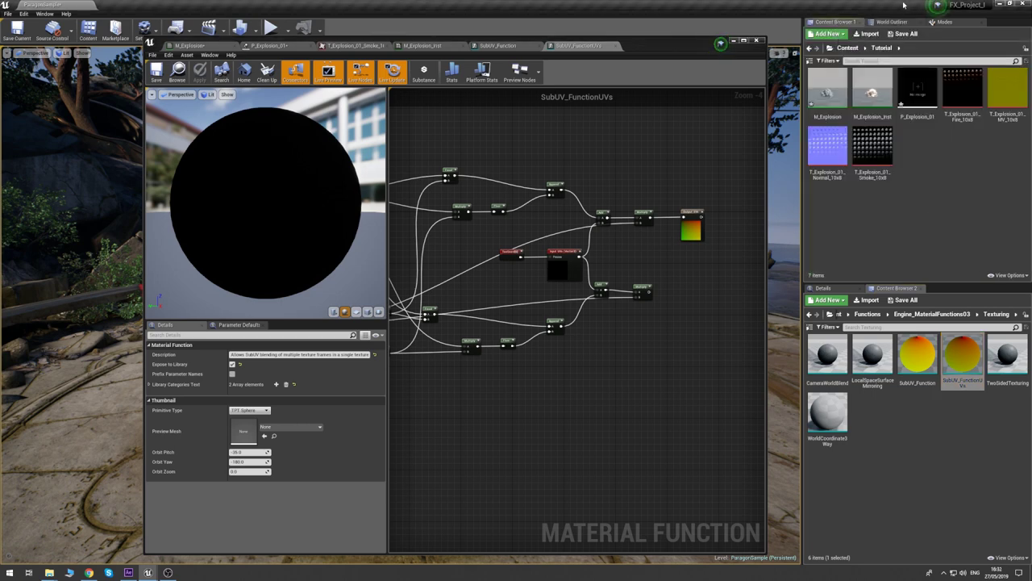
click(848, 48)
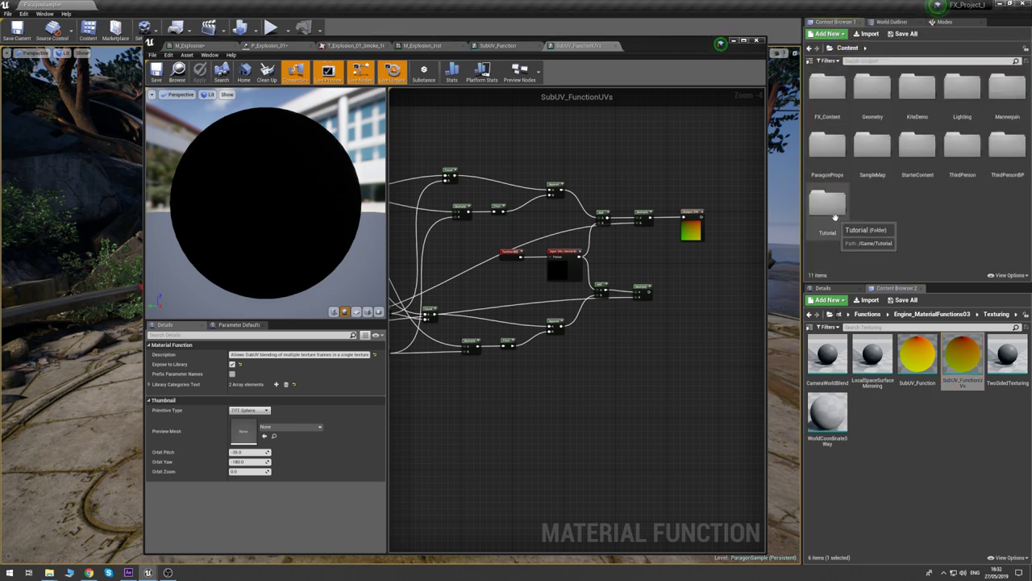
drag(962, 355, 820, 211)
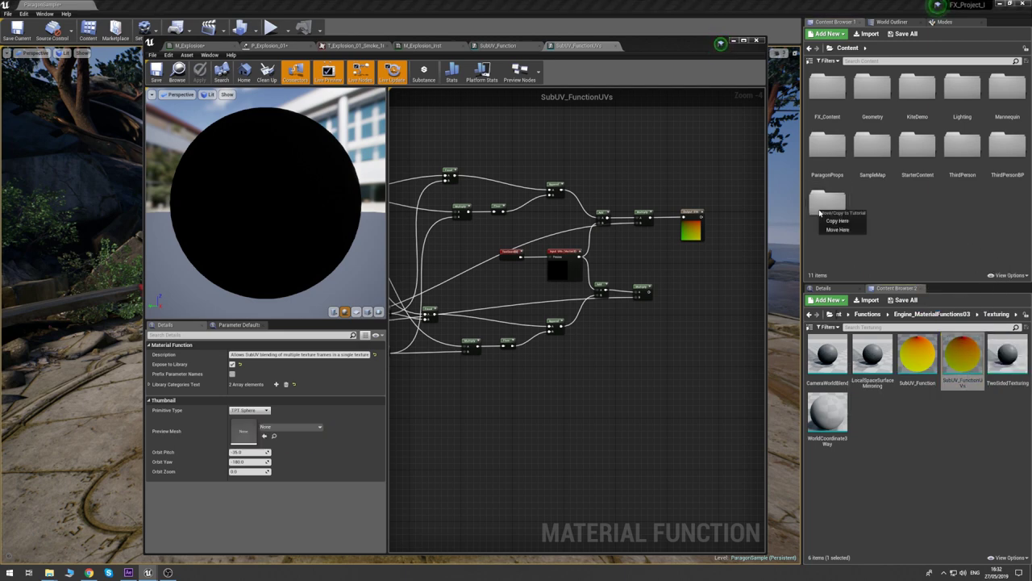
click(838, 230)
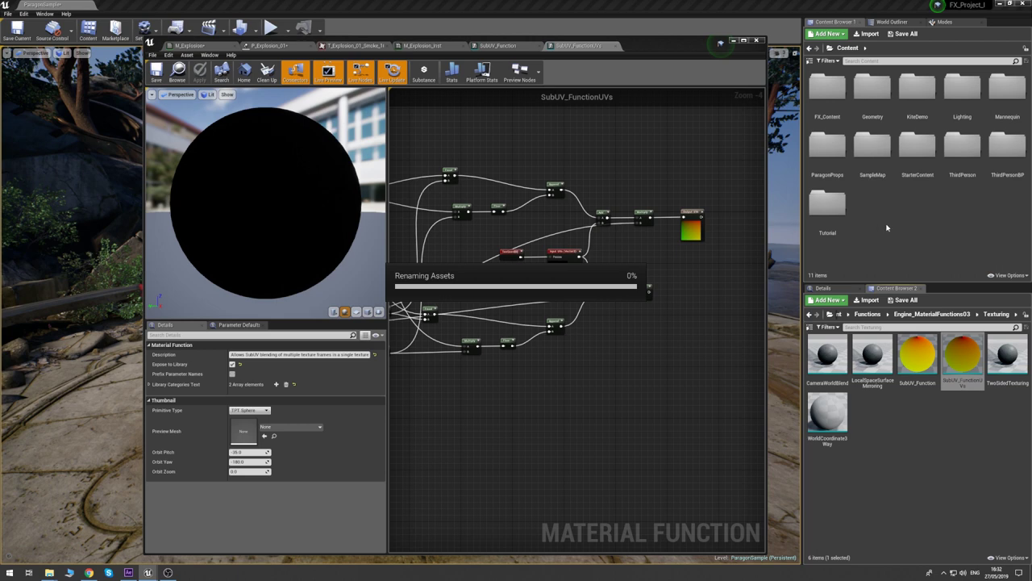
double_click(831, 211)
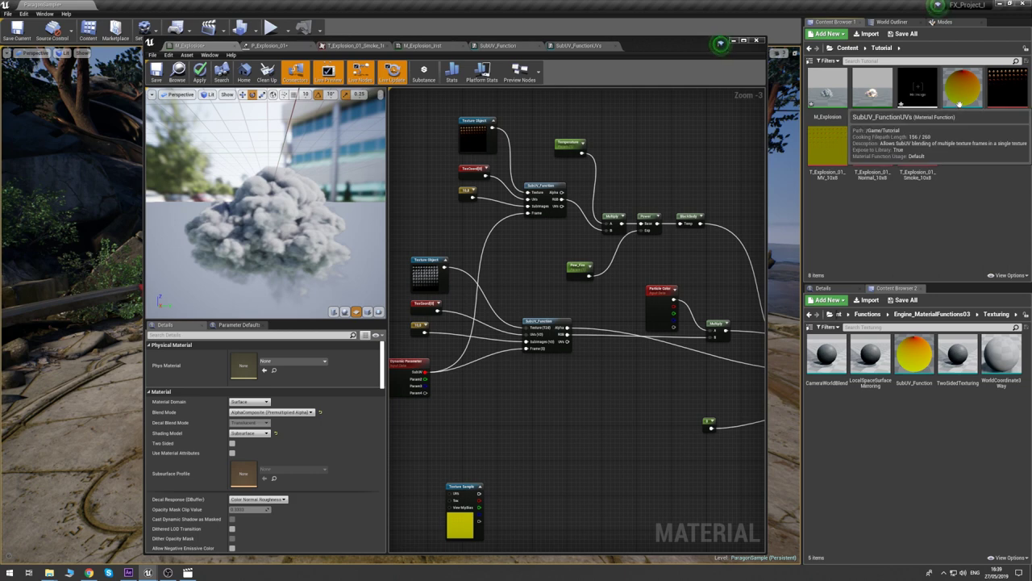
- Add SubUV_FunctionUVs to the M_Explosion graph and place it below the smoke texture's SubUV_Function node
drag(962, 88, 525, 102)
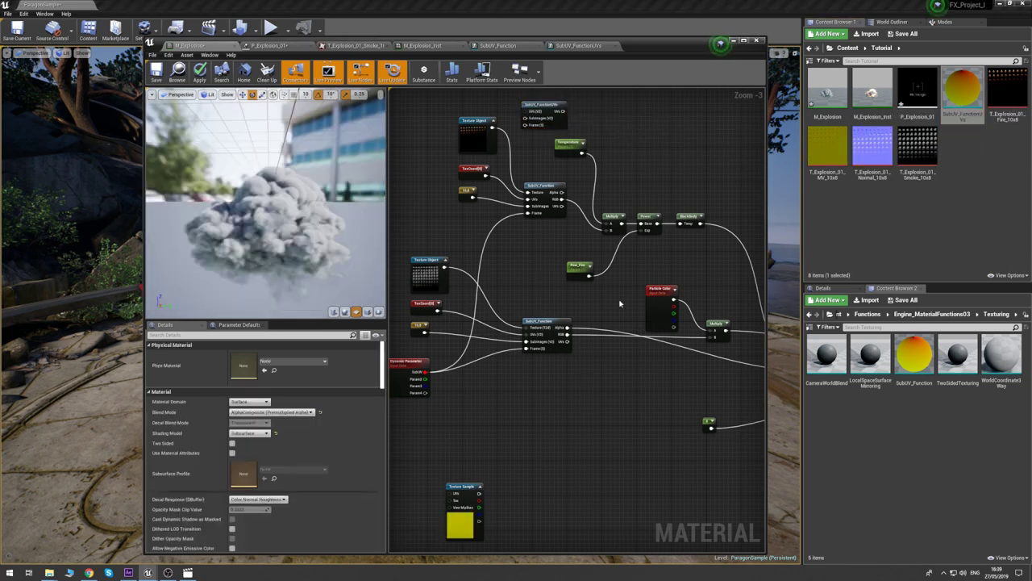
drag(545, 109, 519, 402)
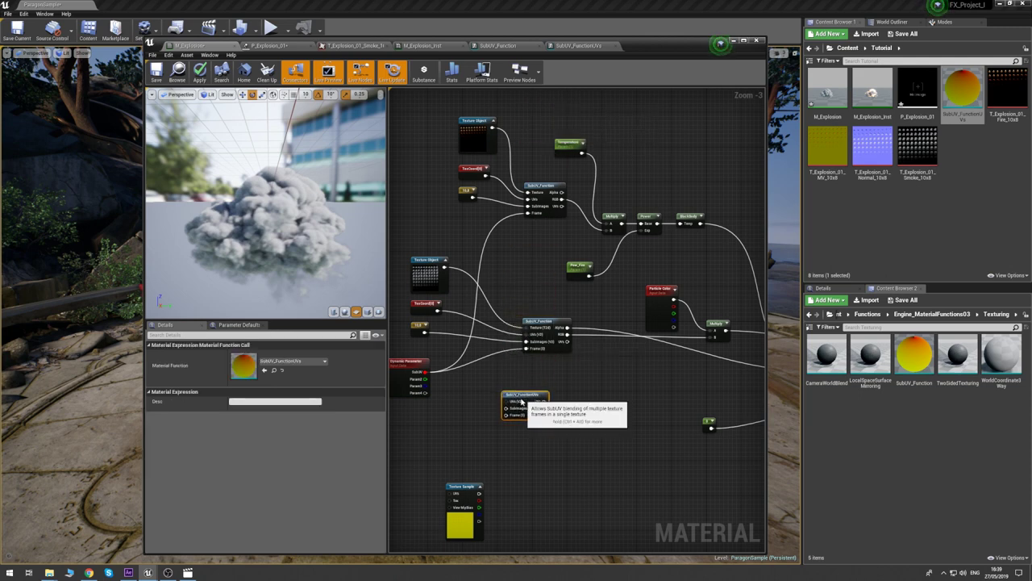
right_drag(518, 381, 545, 362)
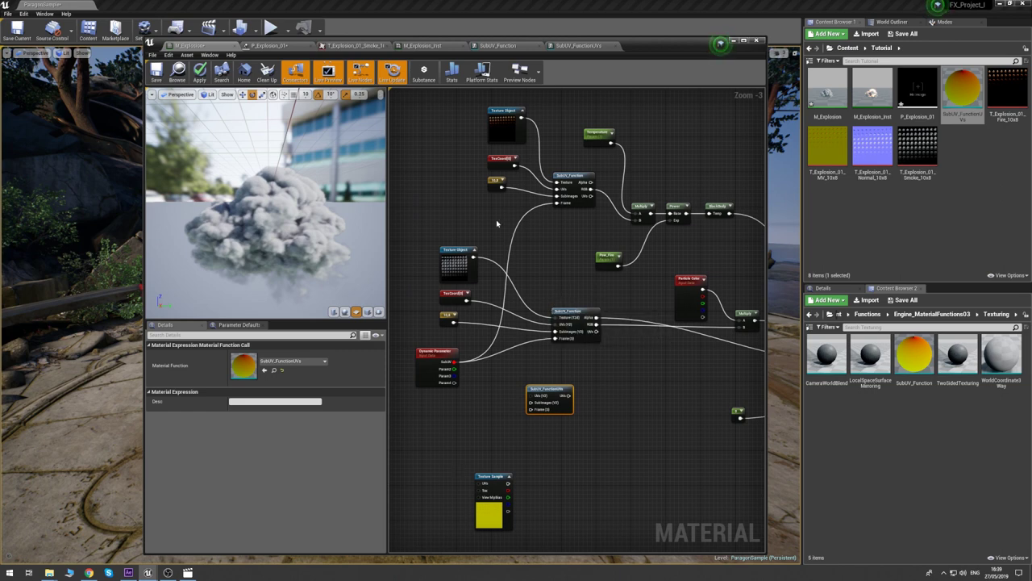
- Connect the smoke TexCoord, the 10,8 constant and the Dynamic Parameter's SubUV output to SubUV_FunctionUVs' UVs, SubImages and Frame inputs
drag(466, 301, 529, 395)
drag(454, 322, 530, 402)
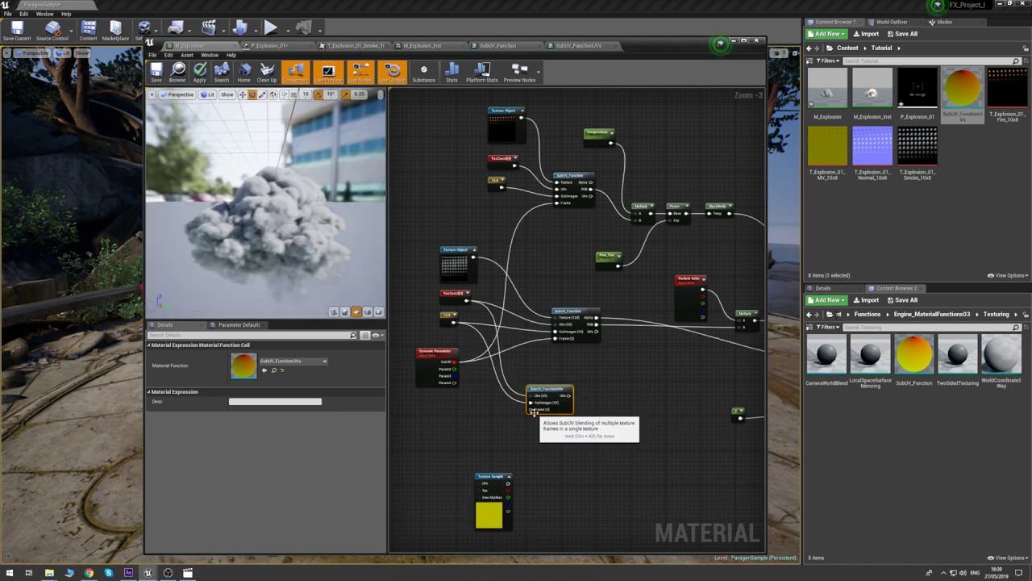
drag(455, 362, 530, 409)
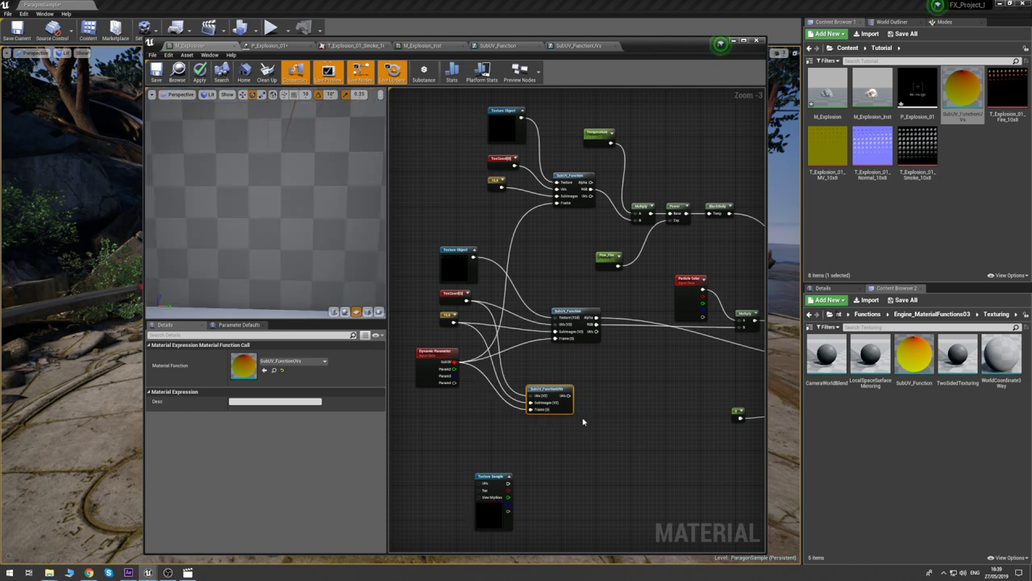
- Place the T_Explosion_01_MV_10x8 Texture Sample beside SubUV_FunctionUVs and drive its UVs input from the function's UVs output
drag(495, 475, 601, 393)
click(656, 389)
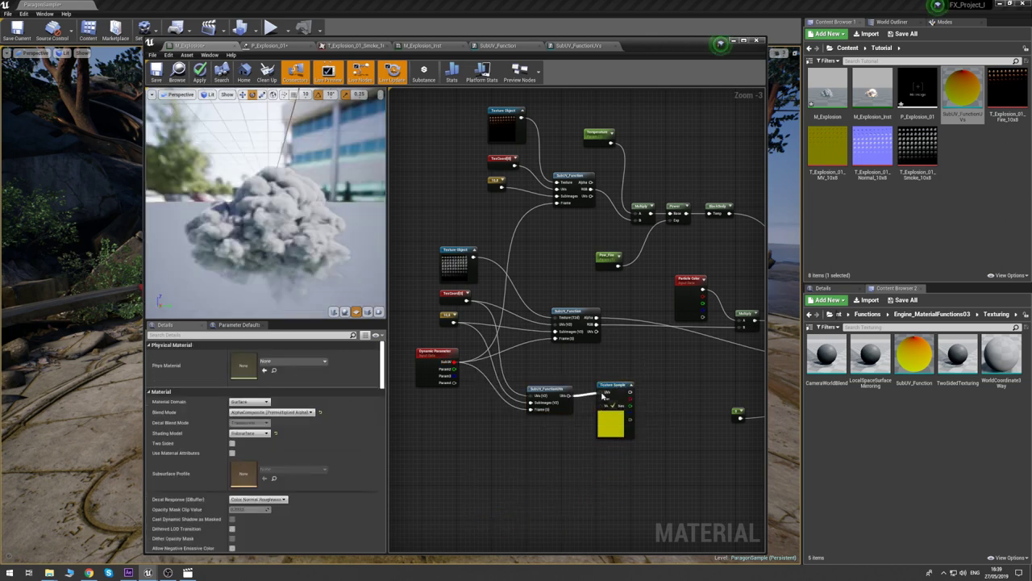
click(616, 416)
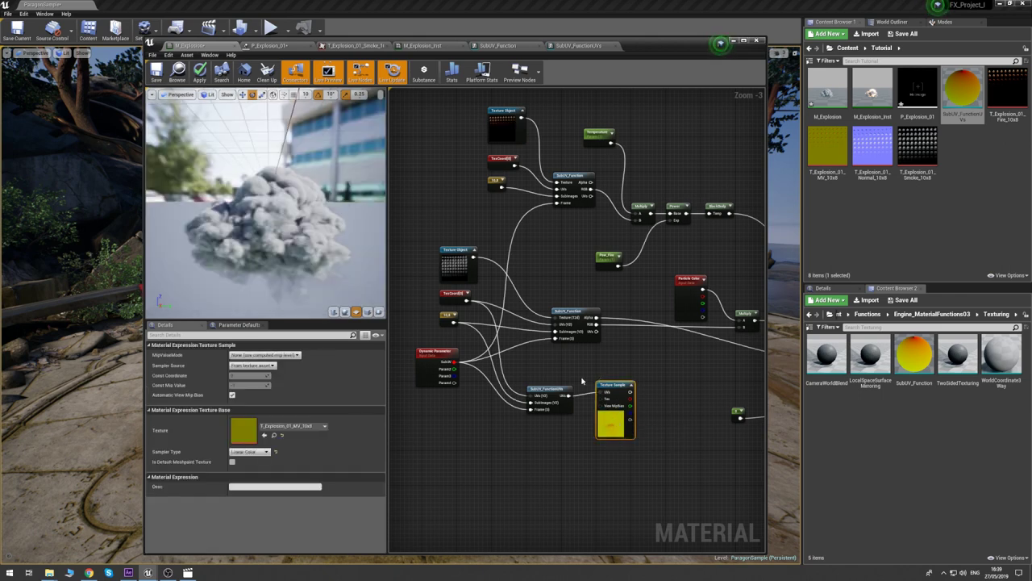
right_drag(669, 389, 626, 328)
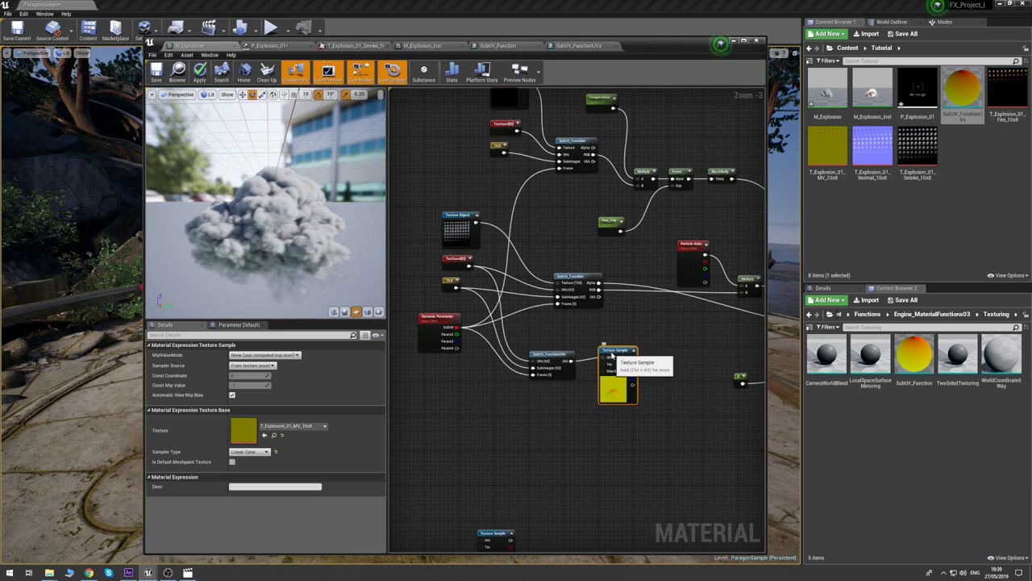
drag(608, 349, 608, 353)
click(545, 425)
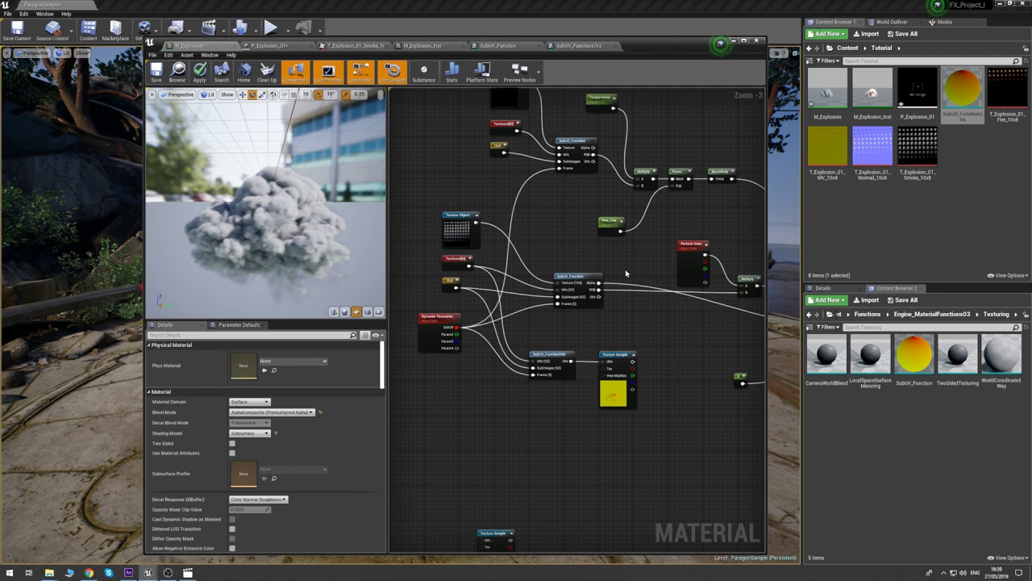
- Duplicate the SubUV_FunctionUVs node and place the copy below the original
click(555, 356)
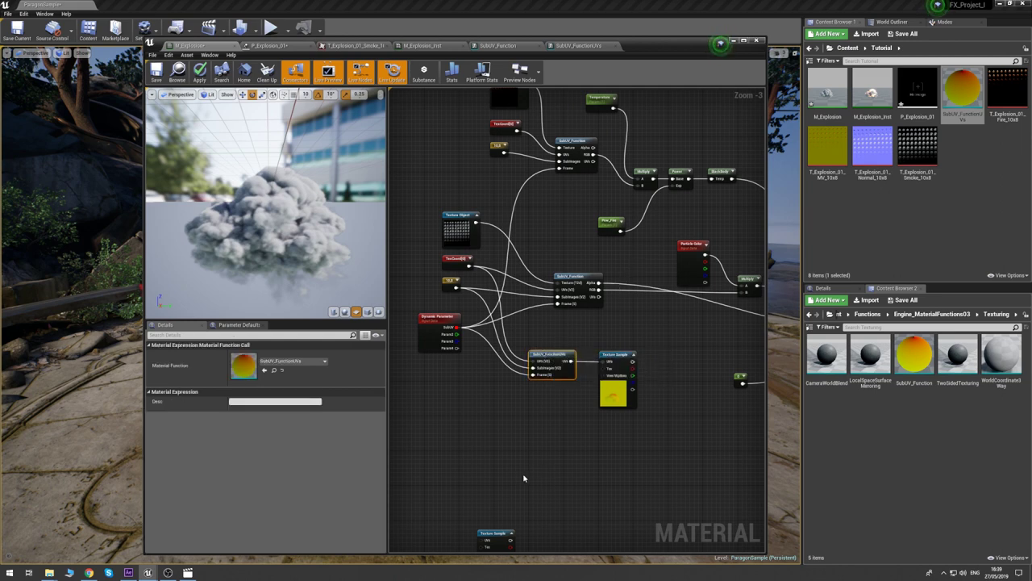
click(519, 457)
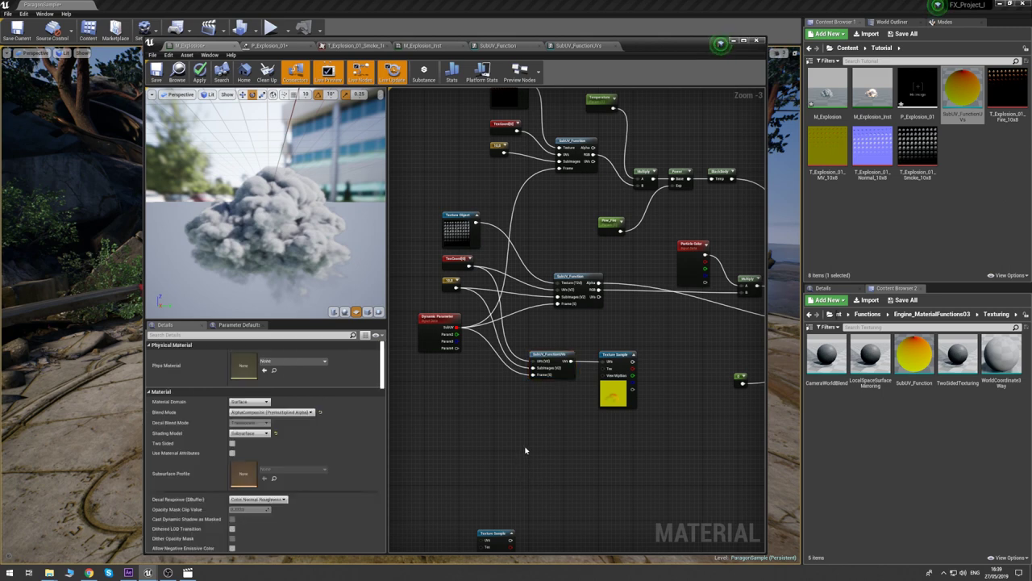
key(ctrl+v)
click(541, 429)
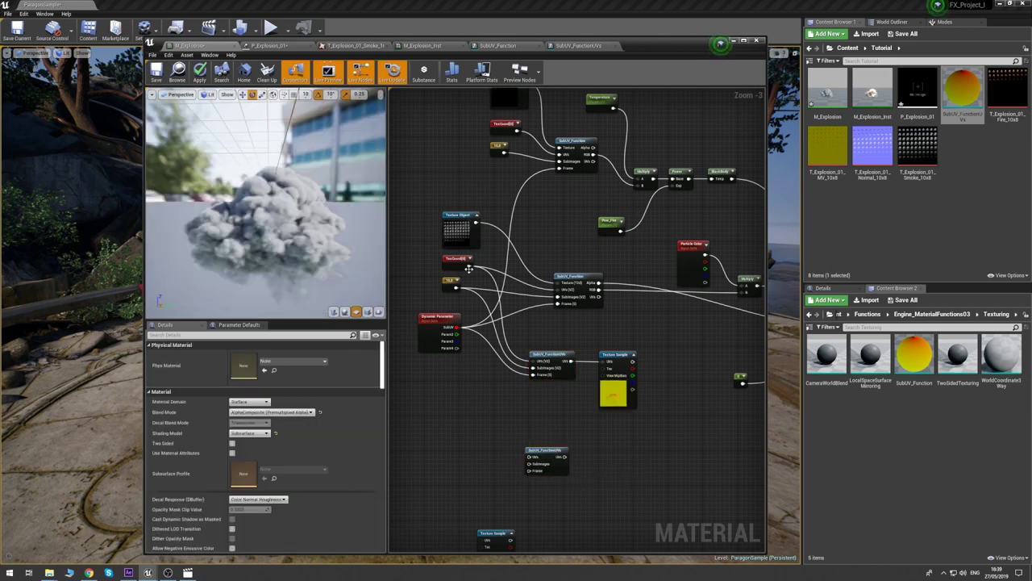
- Wire the smoke TexCoord, the 10,8 constant and the SubUV parameter into the copied SubUV_FunctionUVs' UVs, SubImages and Frame inputs
drag(469, 268, 530, 457)
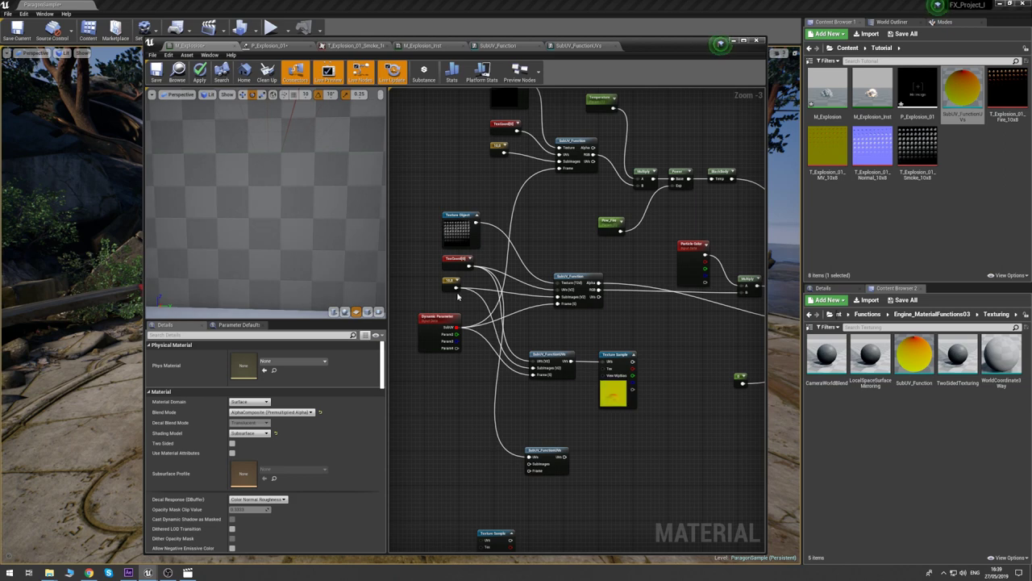
drag(457, 288, 529, 464)
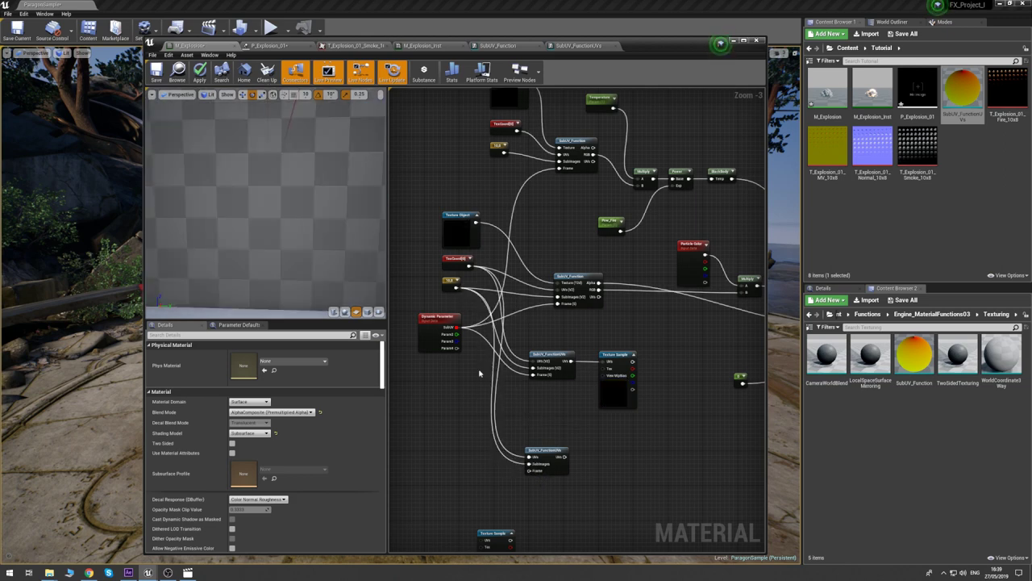
drag(457, 326, 532, 474)
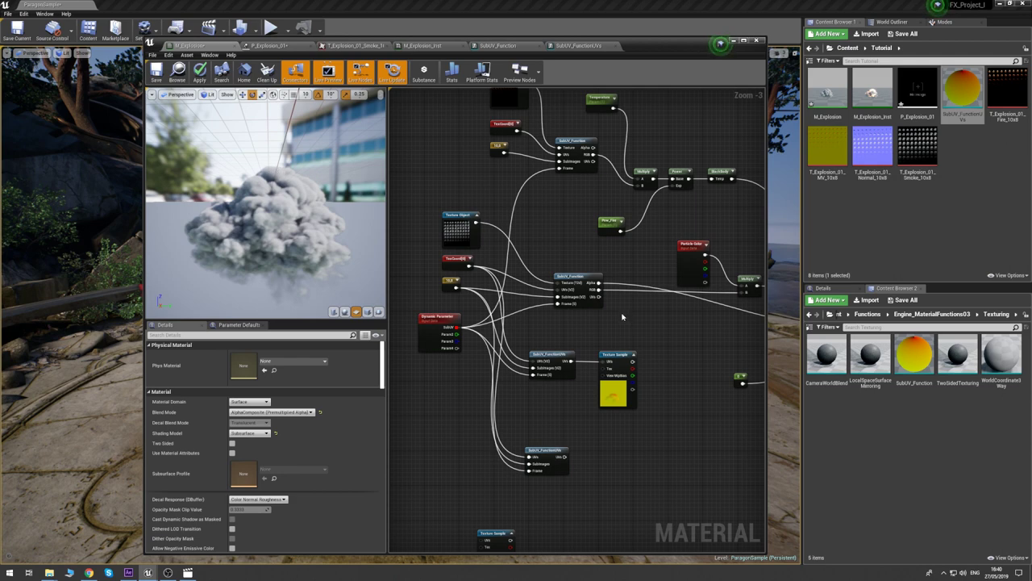
- Duplicate the T_Explosion_01_MV_10x8 Texture Sample and place the copy beside the lower SubUV_FunctionUVs node
click(617, 355)
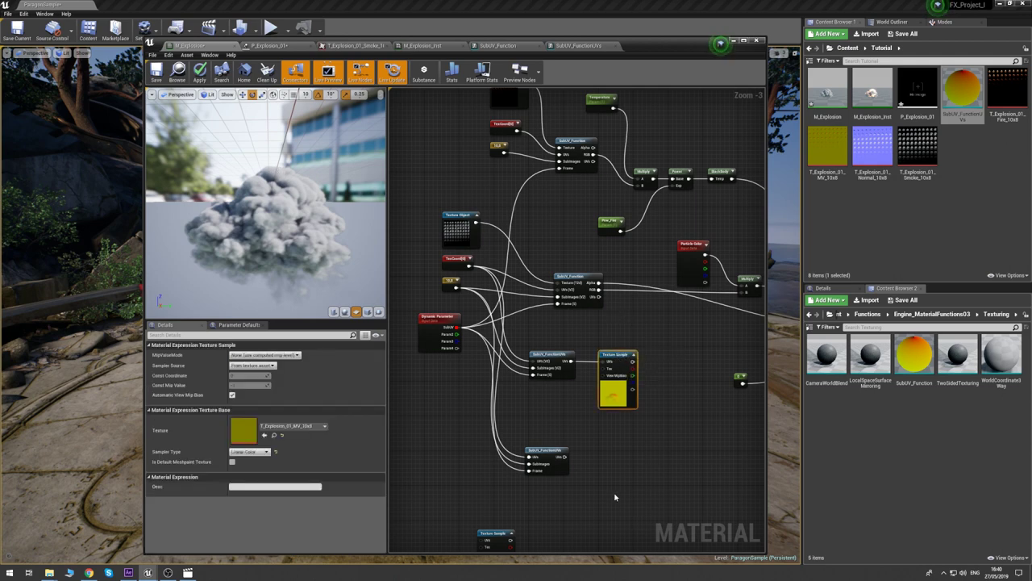
click(601, 446)
key(ctrl+v)
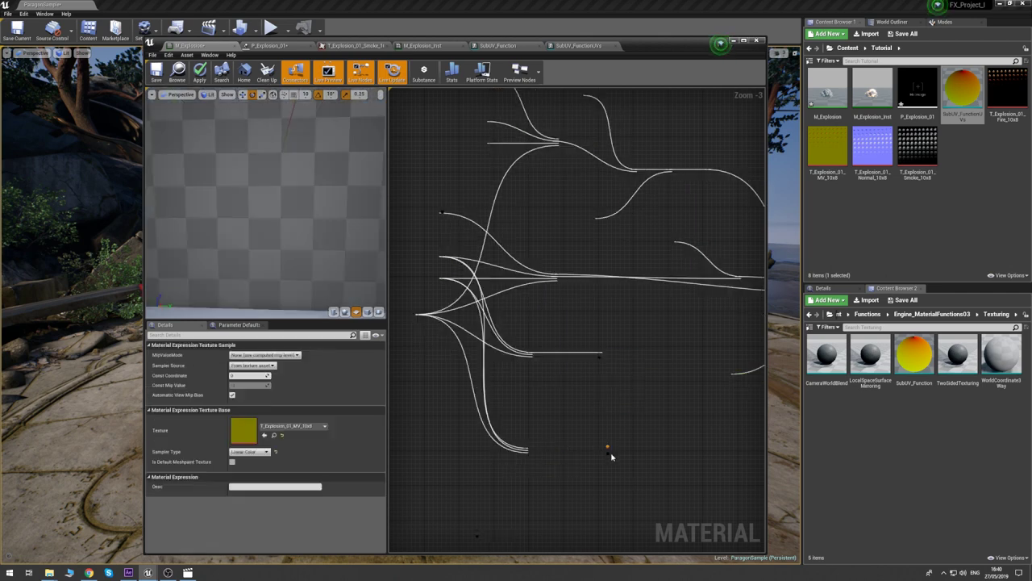
click(552, 436)
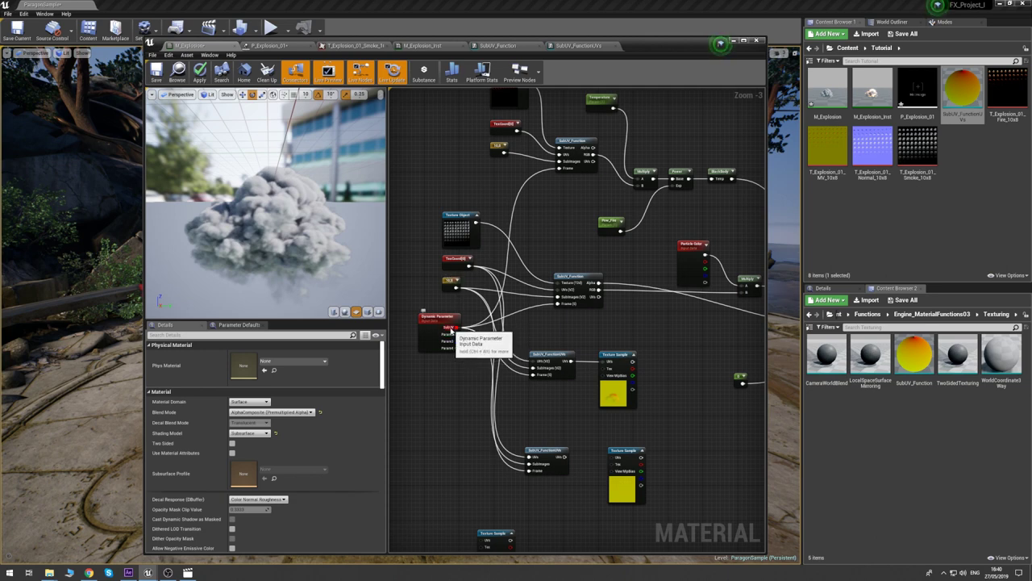
- Route the SubUV parameter through a new Add node of 1 into the lower SubUV_FunctionUVs' Frame, and feed its UVs output to the lower Texture Sample
click(472, 479)
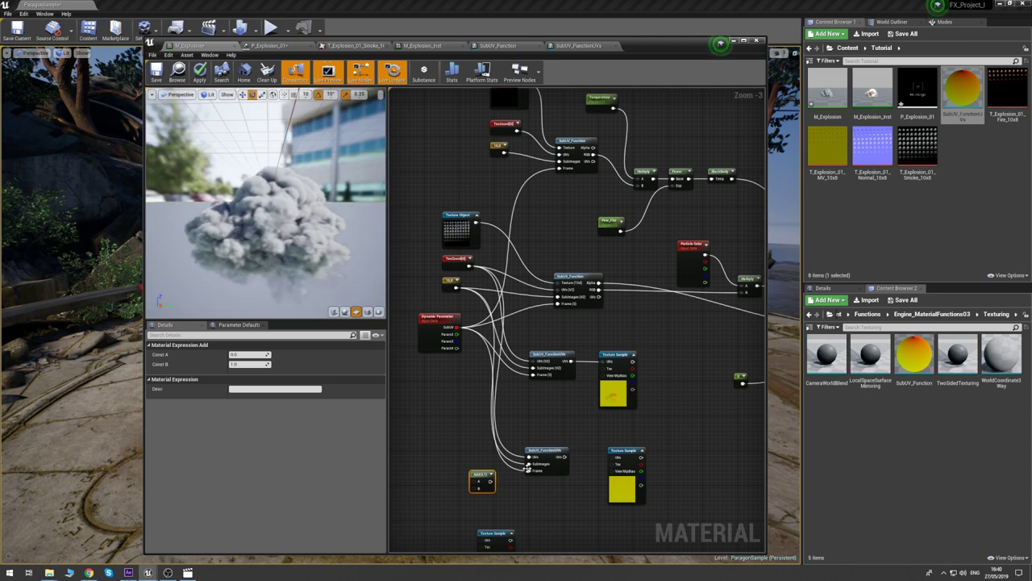
ctrl+drag(529, 470, 612, 457)
click(629, 460)
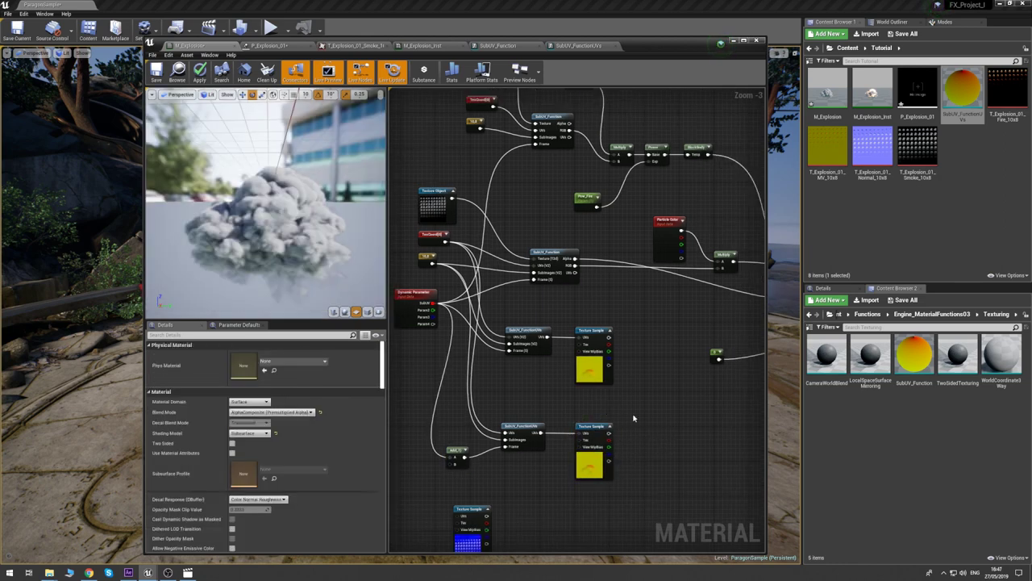
- Switch to After Effects to examine the T_Explosion_01_MV_10x8 motion vector sheet, and return to the Unreal material graph
click(128, 572)
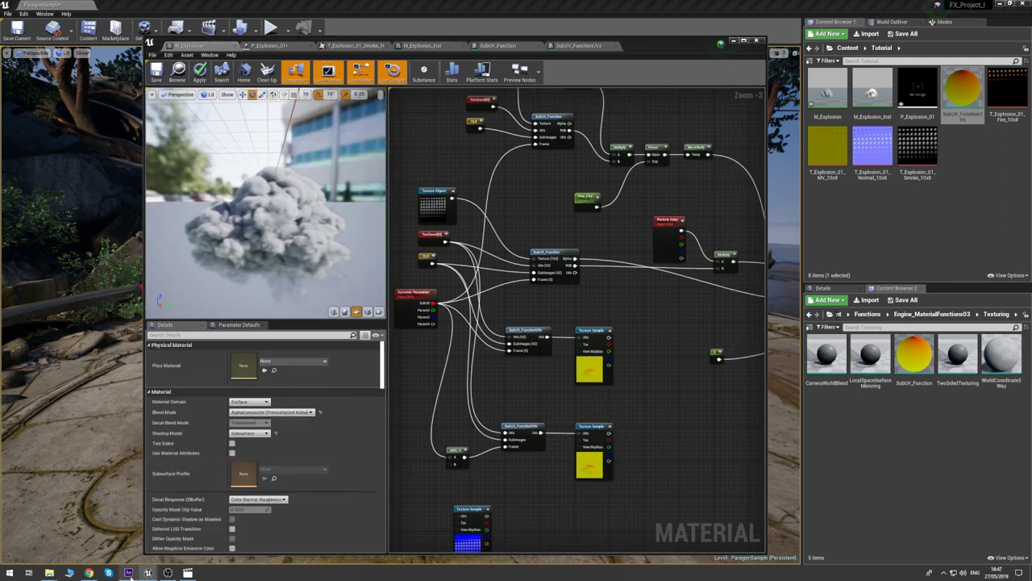
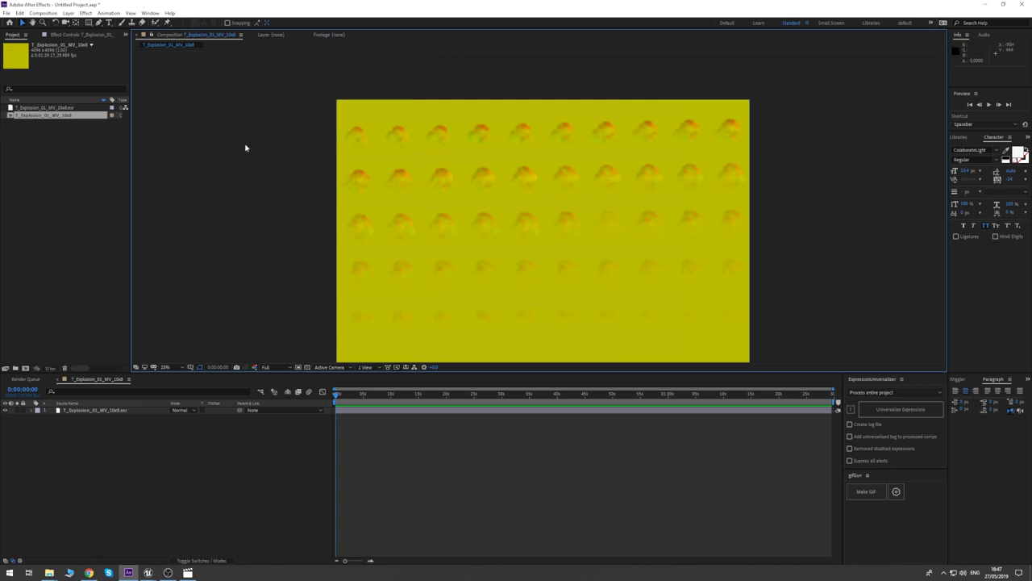
click(985, 4)
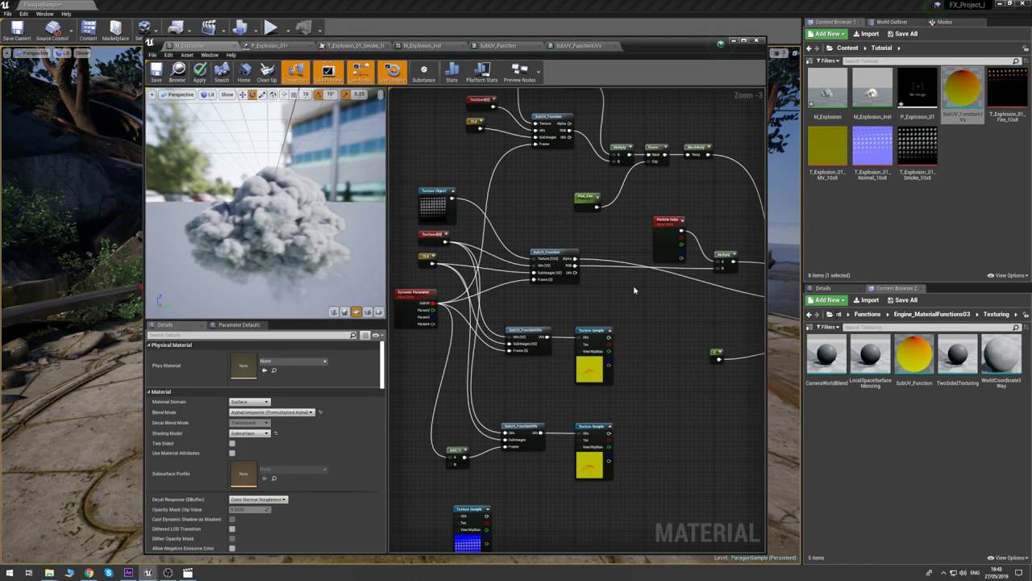
- Move the smoke SubUV and motion vector node group leftward to free space in front of the rest of the graph
right_drag(634, 291, 634, 264)
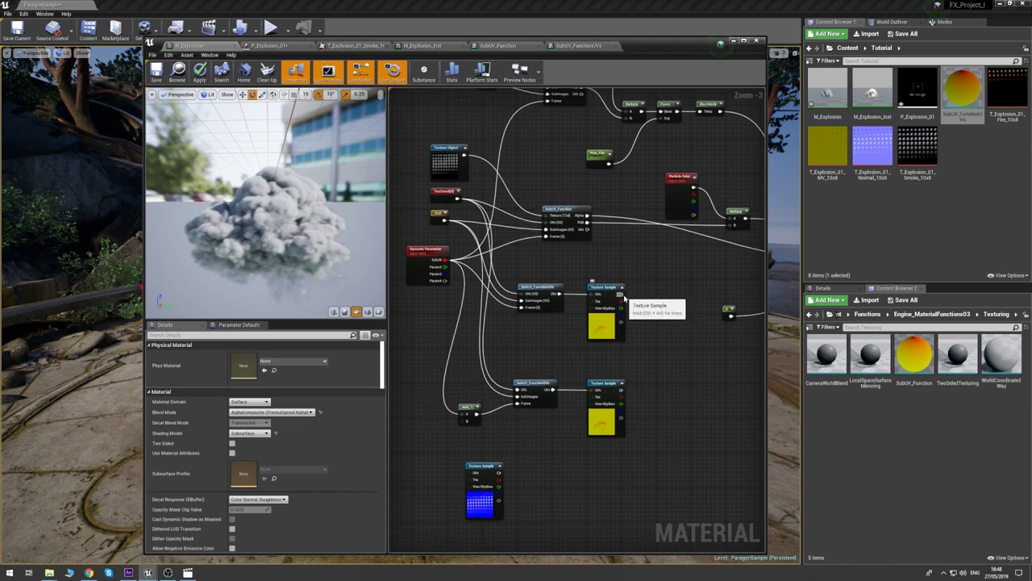
right_drag(623, 297, 582, 297)
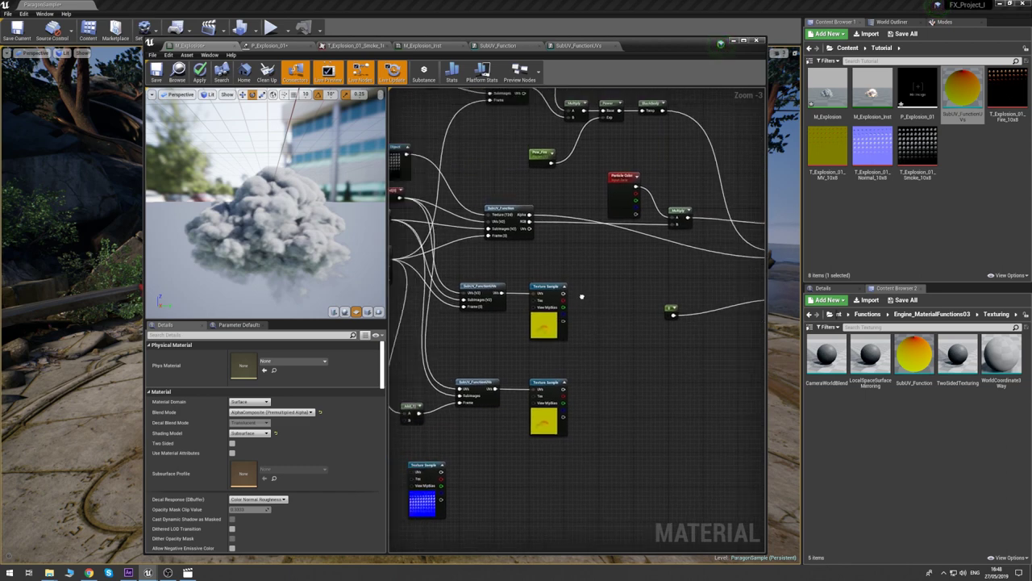
scroll(750, 313, down, 2)
drag(651, 236, 491, 376)
right_drag(490, 376, 560, 341)
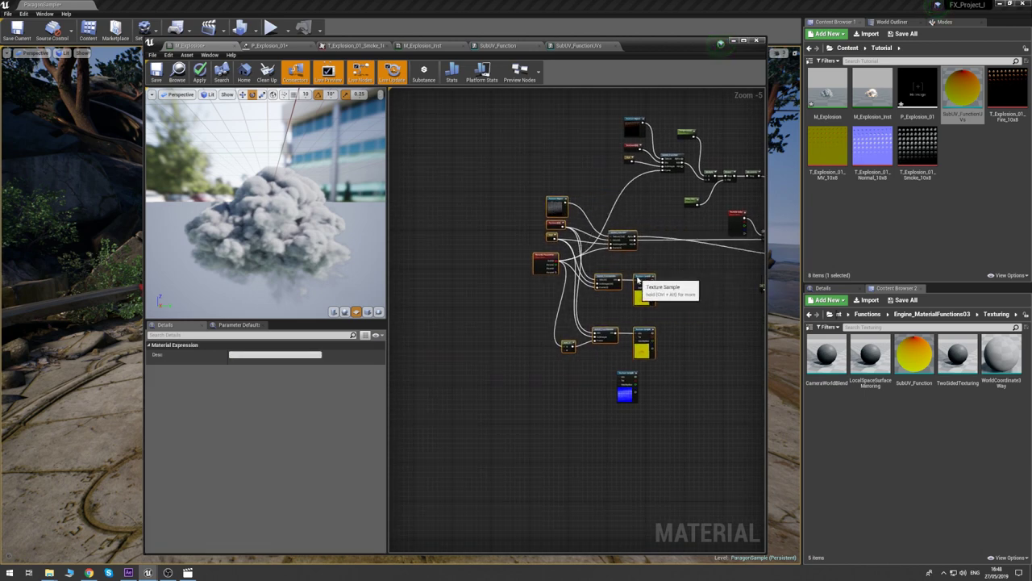
right_drag(637, 280, 474, 284)
click(523, 192)
scroll(581, 199, up, 3)
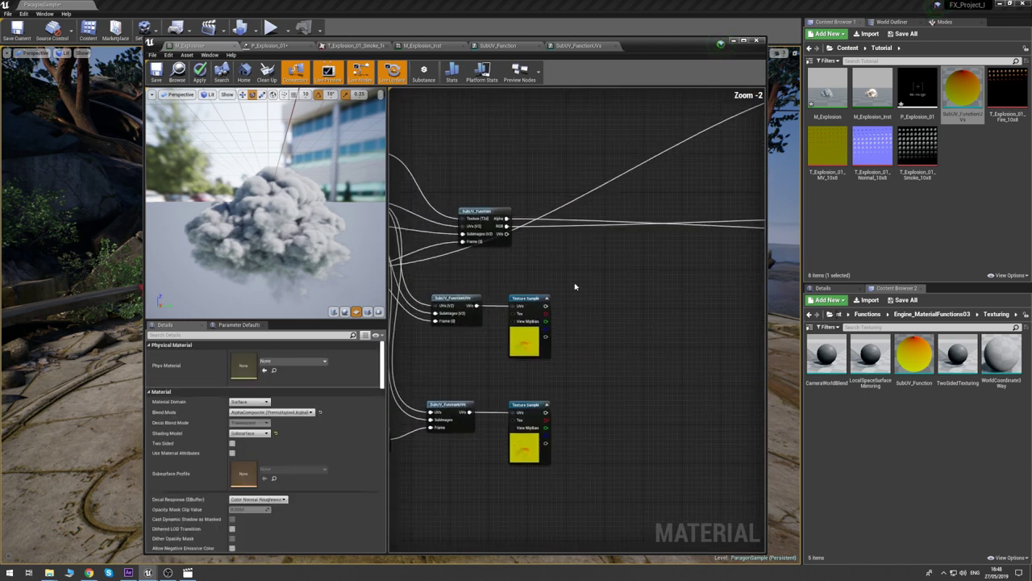
- Add an Append node beside the upper motion vector Texture Sample and wire the red and green channels into A and B
scroll(557, 294, up, 1)
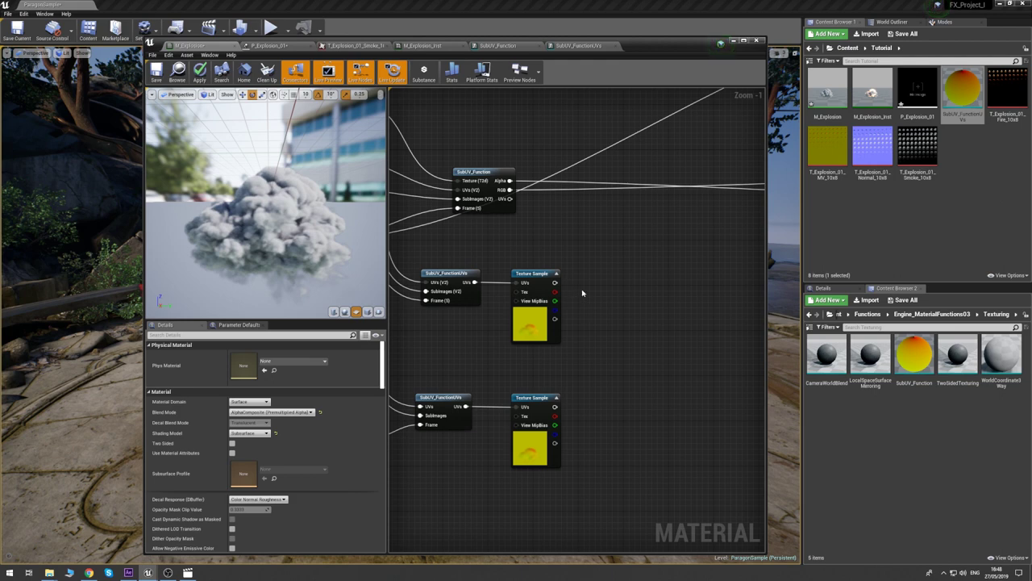
right_click(590, 284)
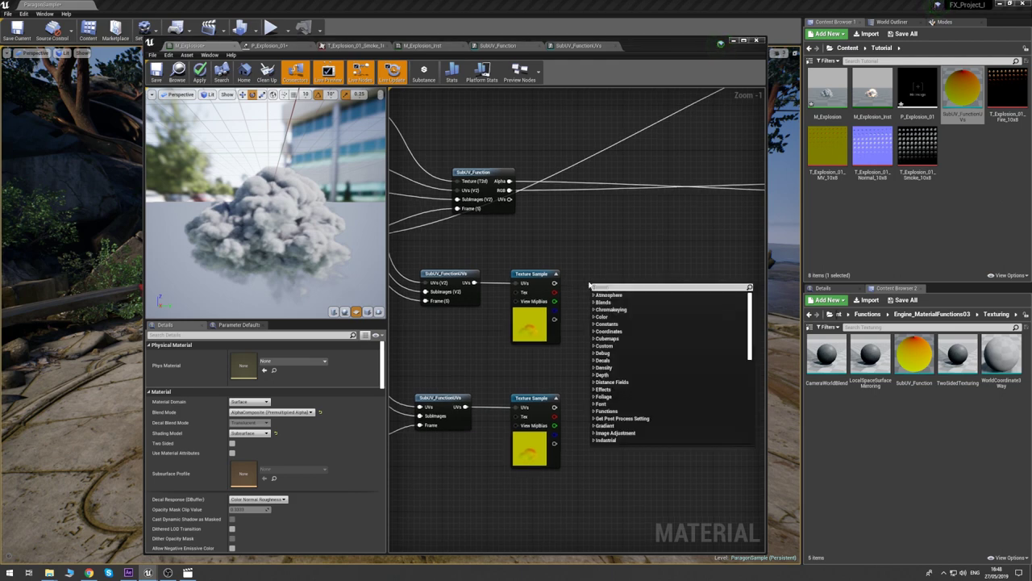
text(append)
key(Return)
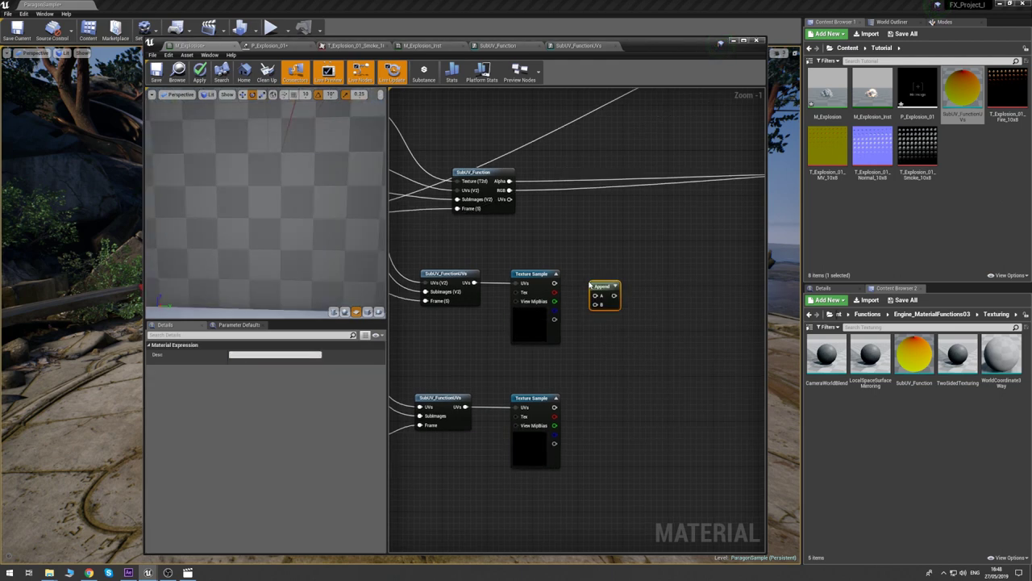
drag(554, 292, 601, 276)
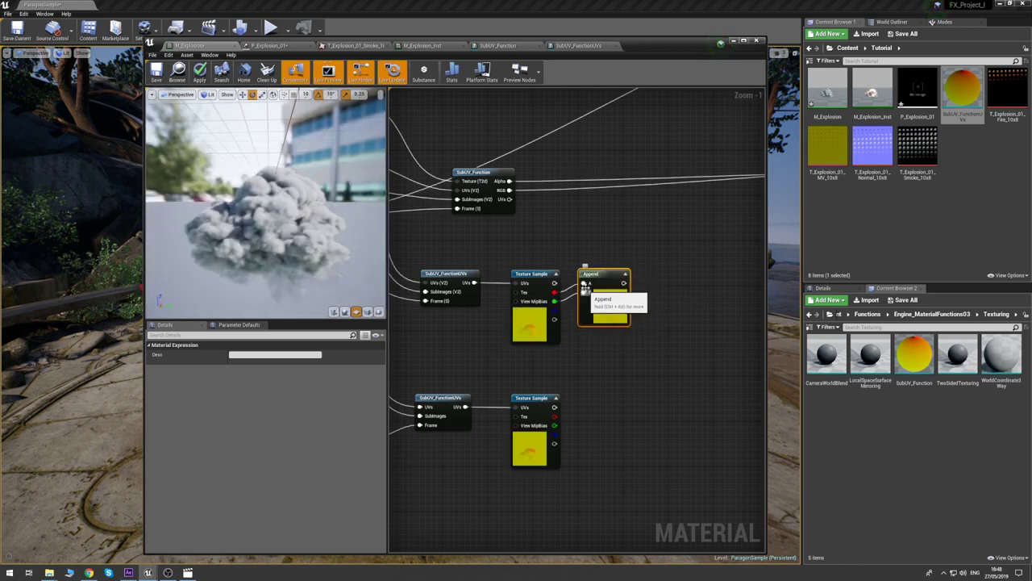
click(696, 256)
- Return from After Effects to the Unreal material graph and multiply the Append output by 2 with a new Multiply node
right_drag(680, 252, 625, 249)
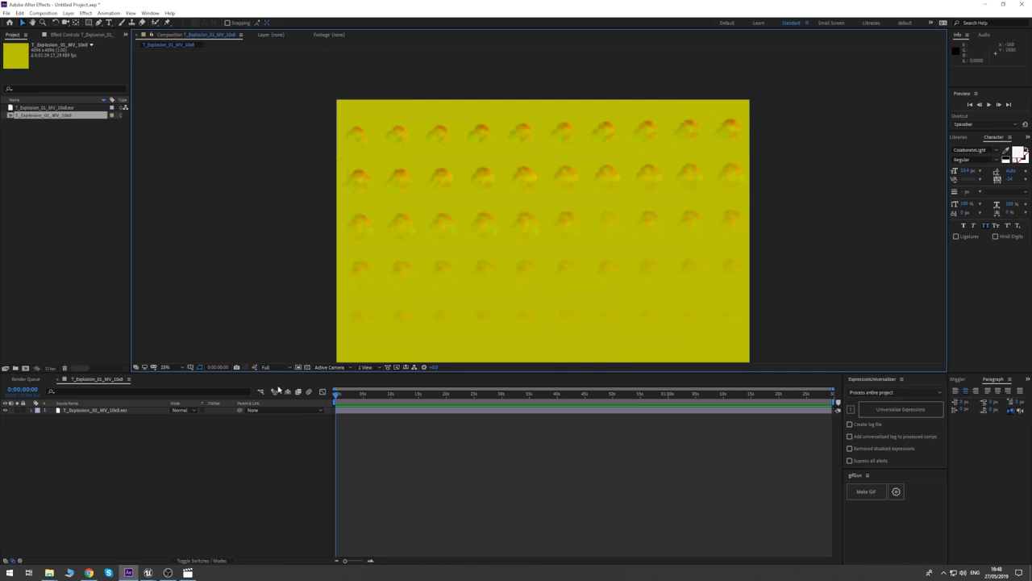
mouse_move(148, 573)
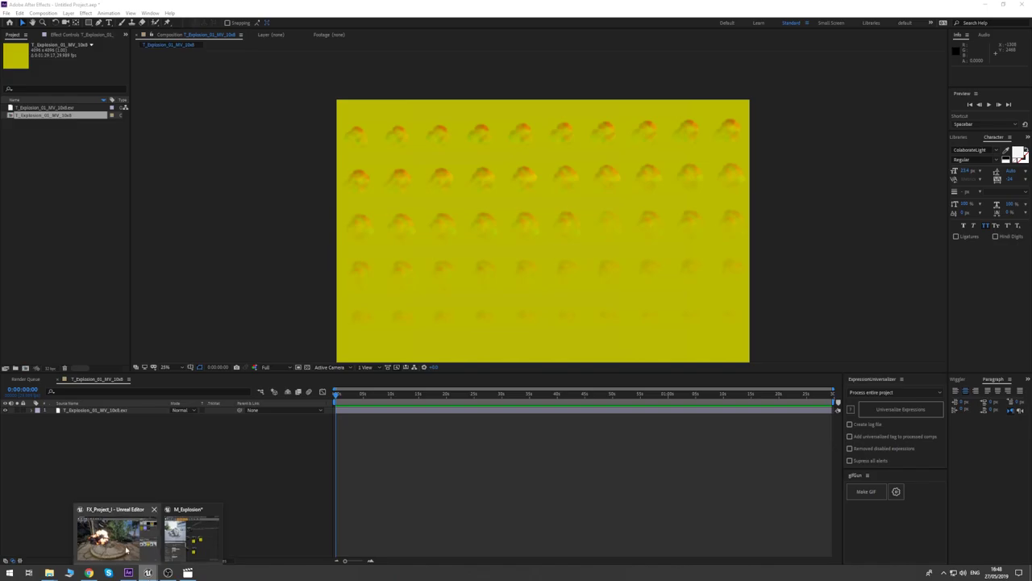
click(113, 496)
click(607, 277)
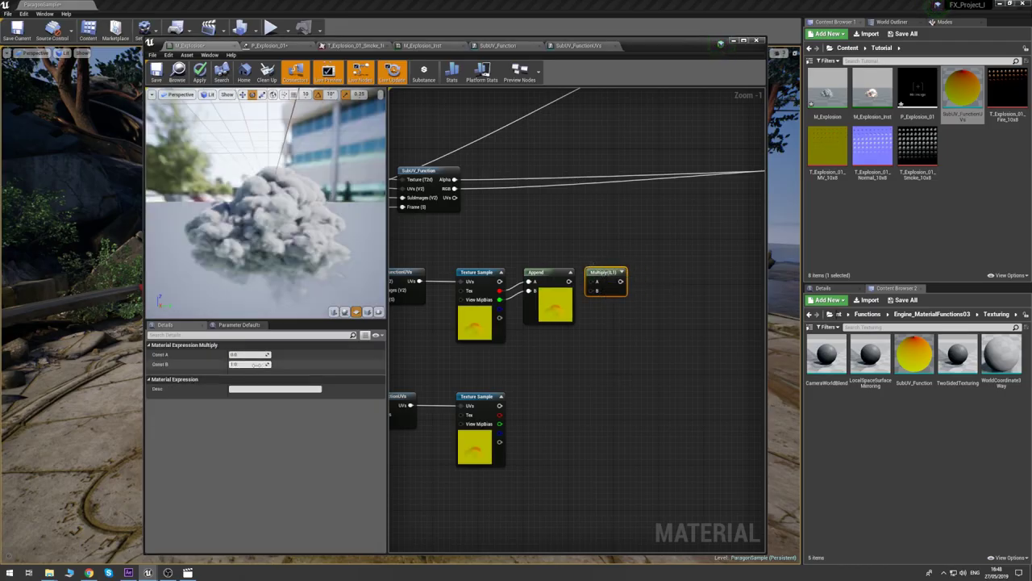
text(2)
click(604, 323)
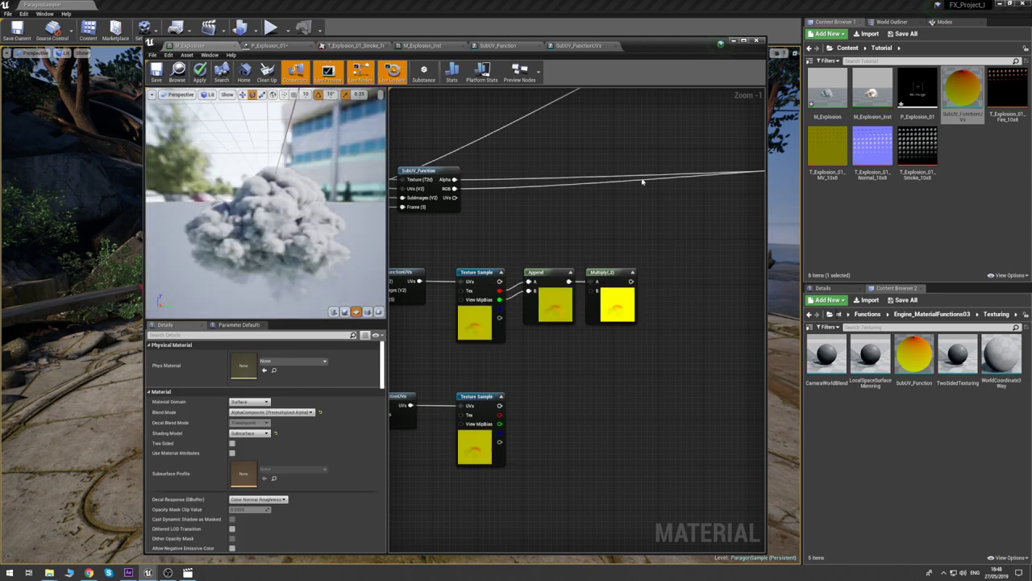
right_drag(674, 262, 647, 259)
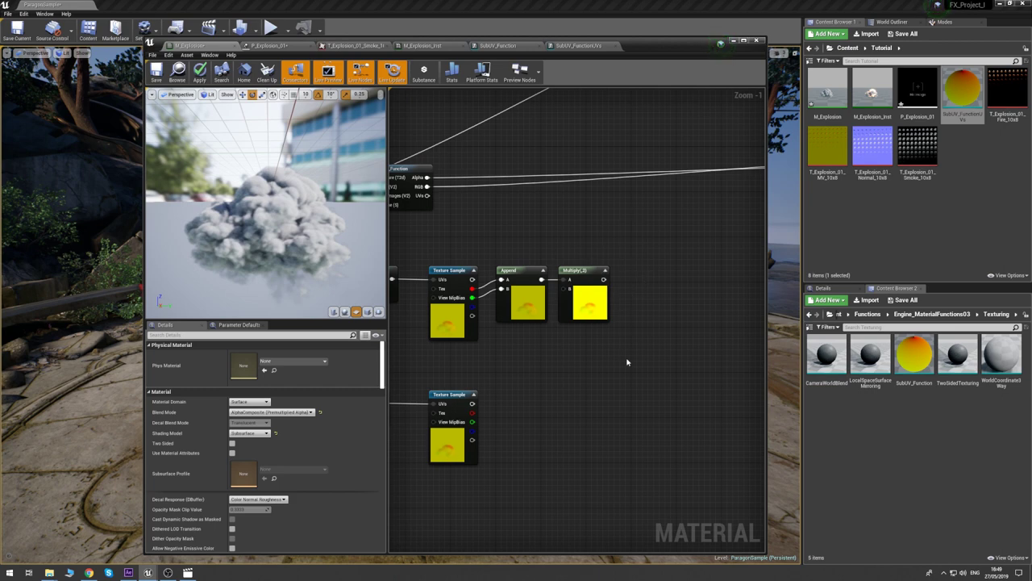
click(633, 274)
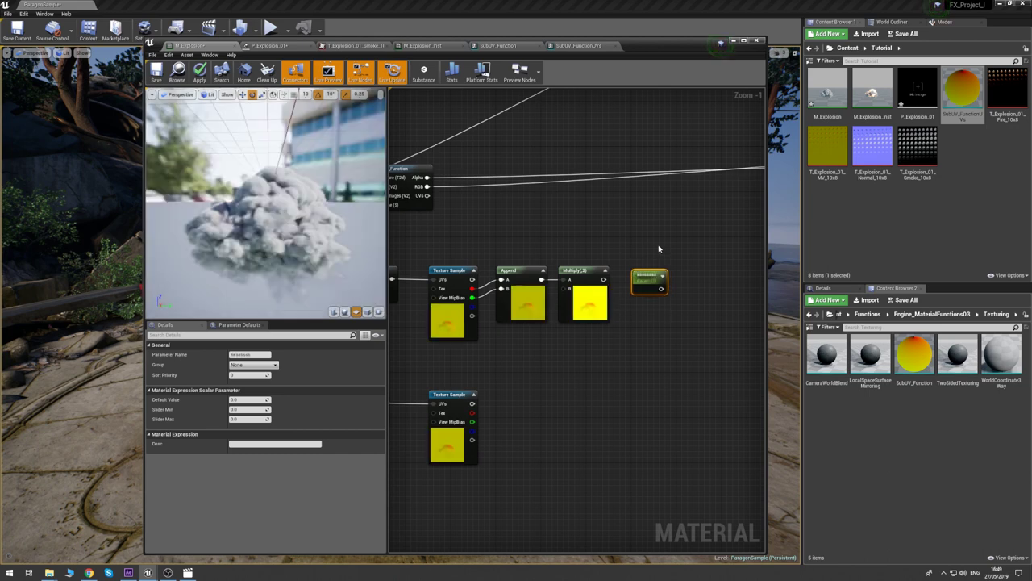
key(Delete)
- Add a Subtract node after the Multiply and connect the Multiply output to A, subtracting 1
right_click(625, 272)
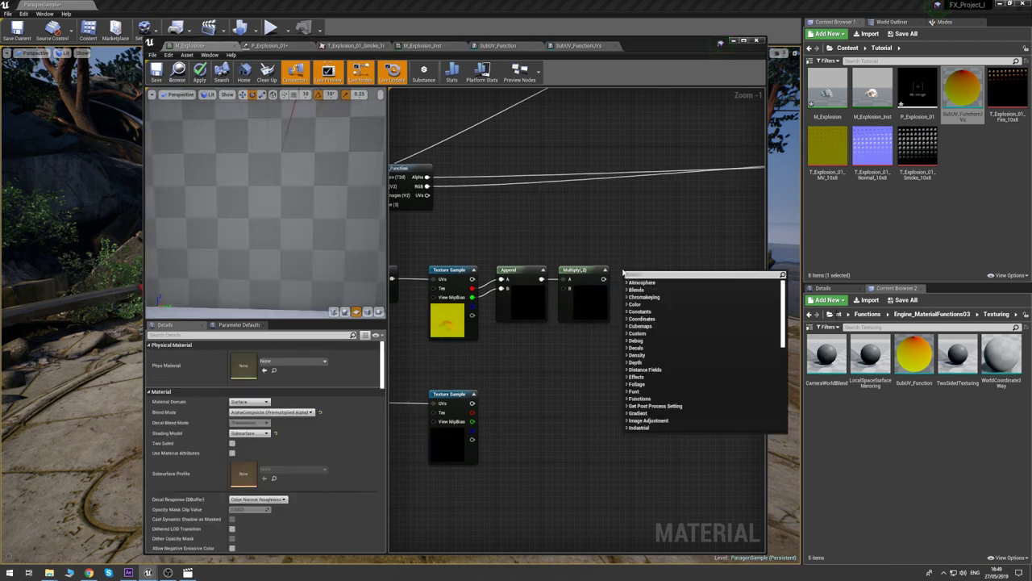
text(subtract)
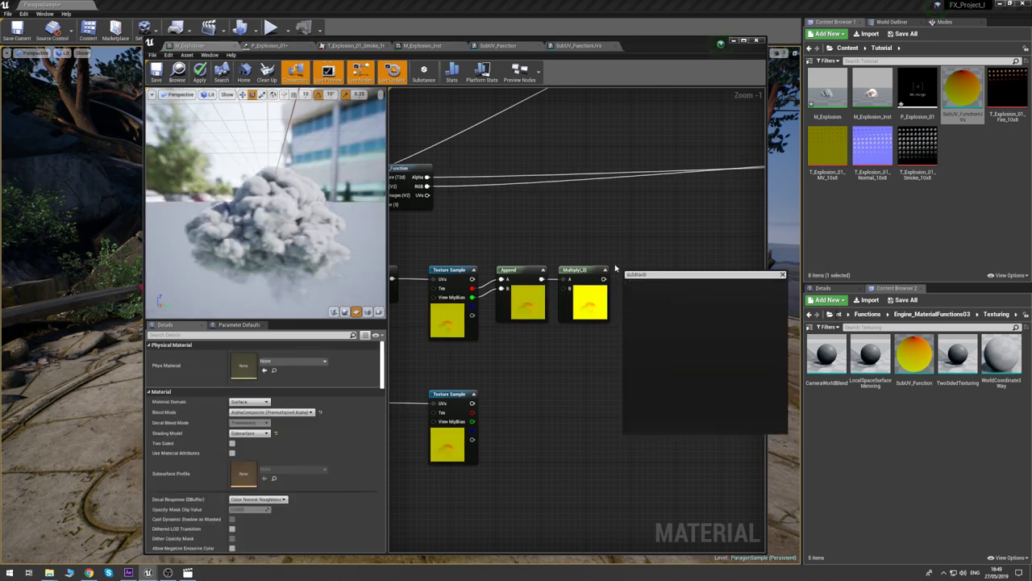
key(Return)
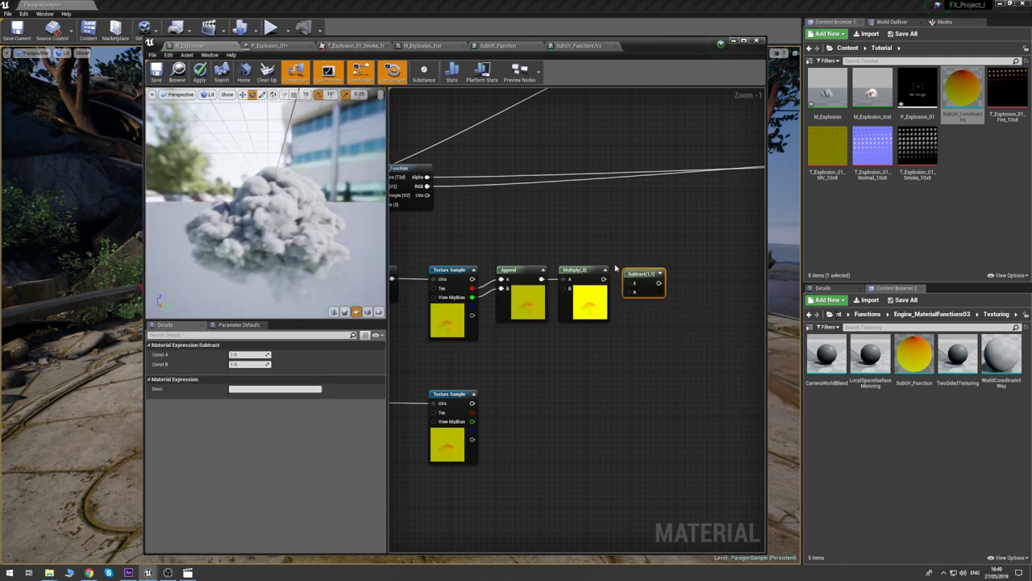
click(622, 253)
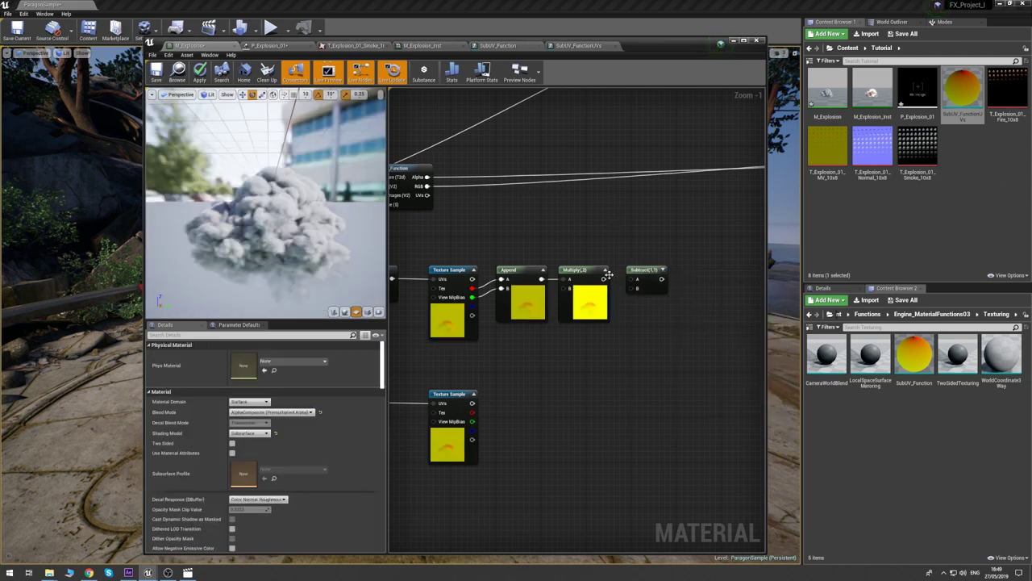
drag(605, 279, 634, 279)
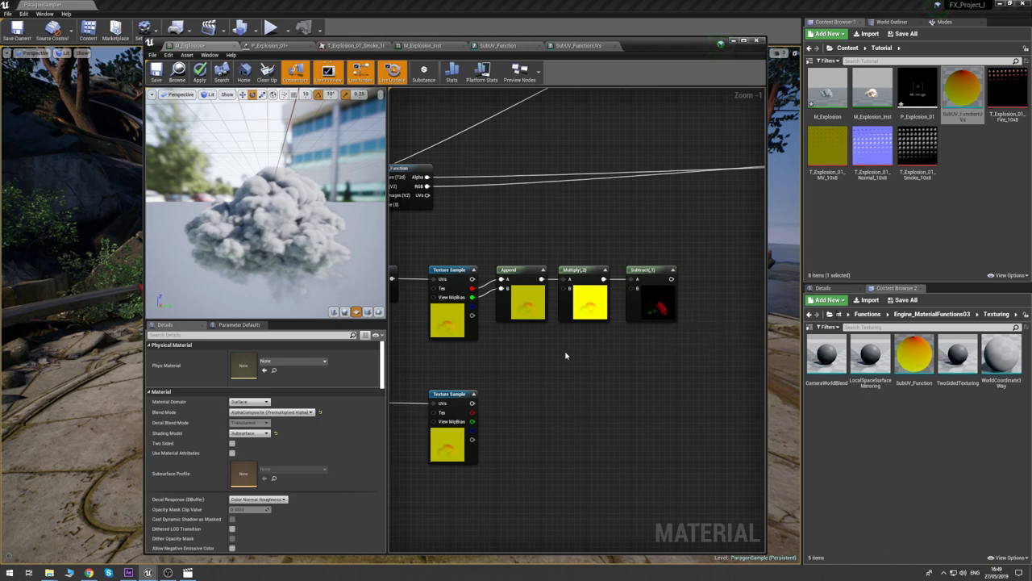
- Enclose the upper chain from SubUV_FunctionUVs to Subtract in a comment box named current_frame
right_drag(678, 244, 638, 237)
scroll(472, 398, down, 3)
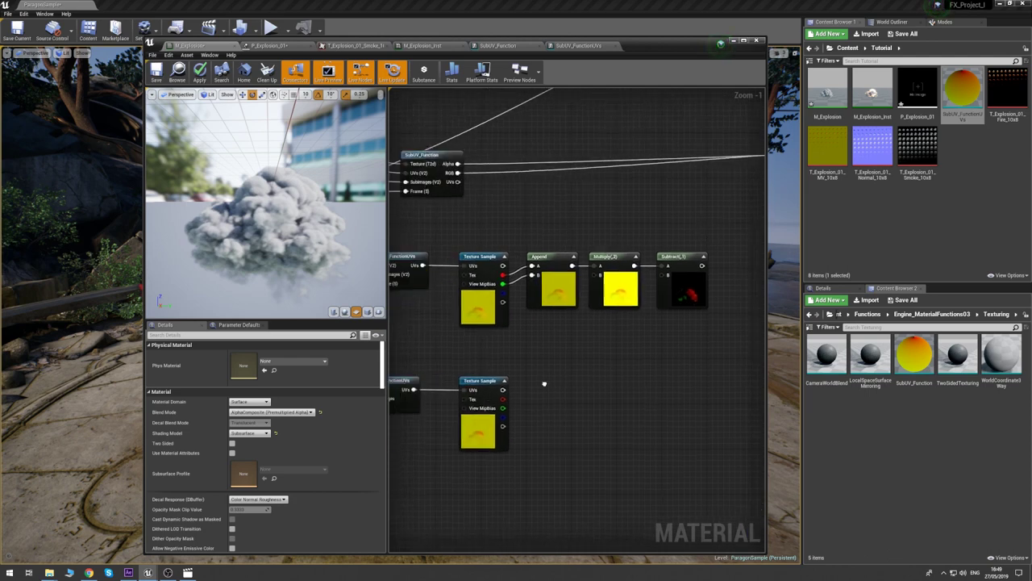
right_drag(485, 331, 573, 327)
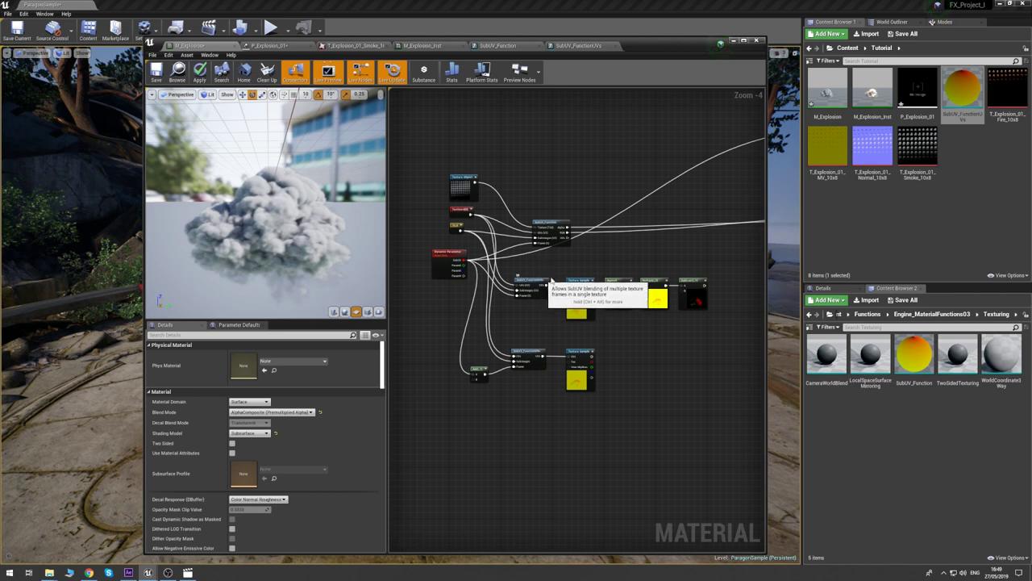
drag(726, 274, 514, 332)
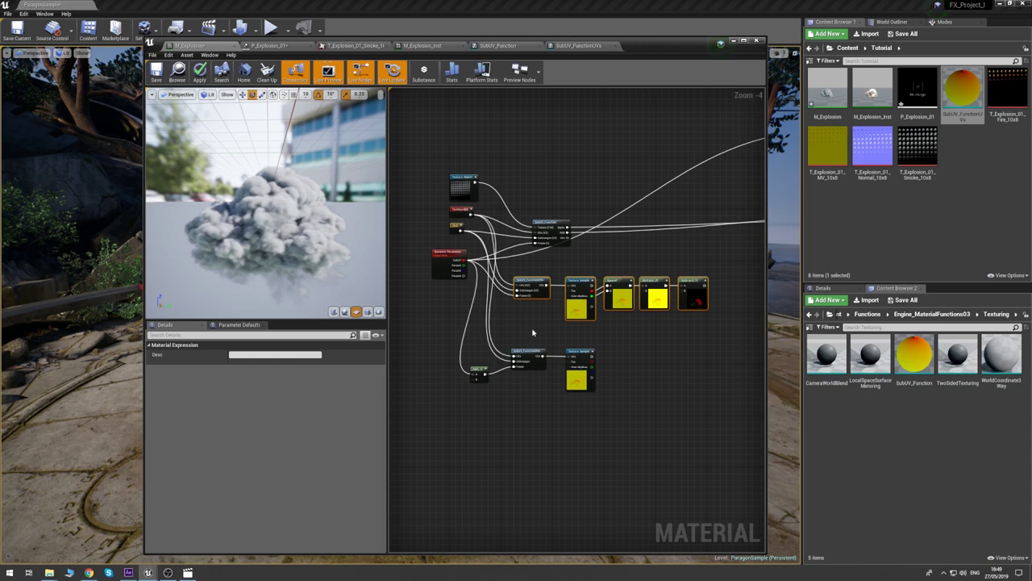
key(c)
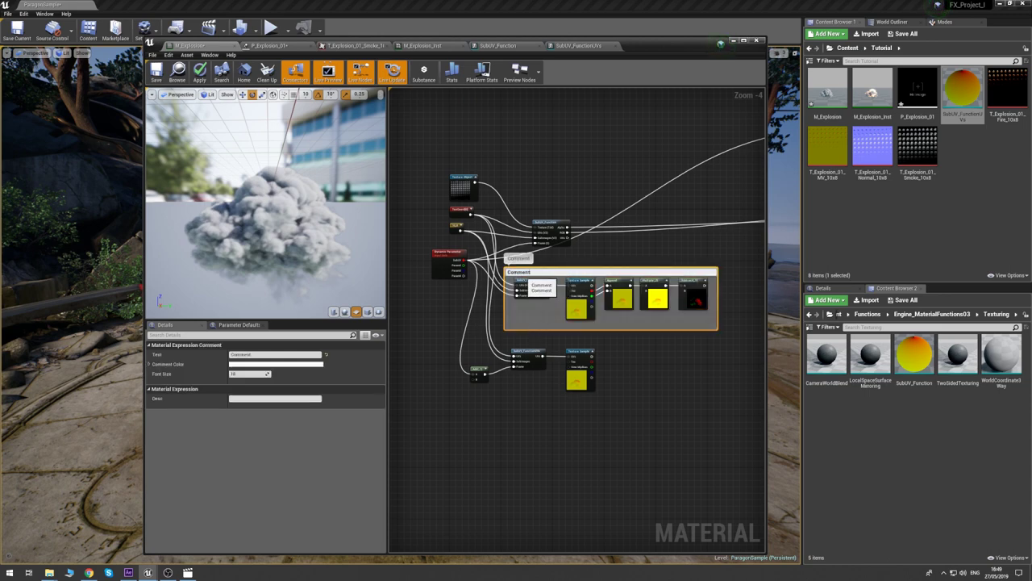
text(curr)
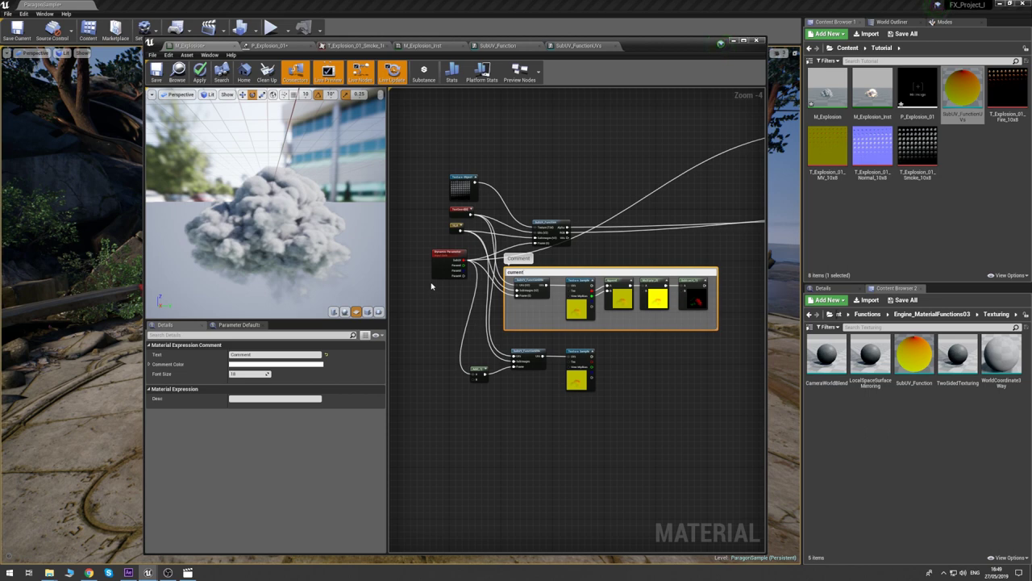
text(rent_frame)
key(Return)
click(748, 281)
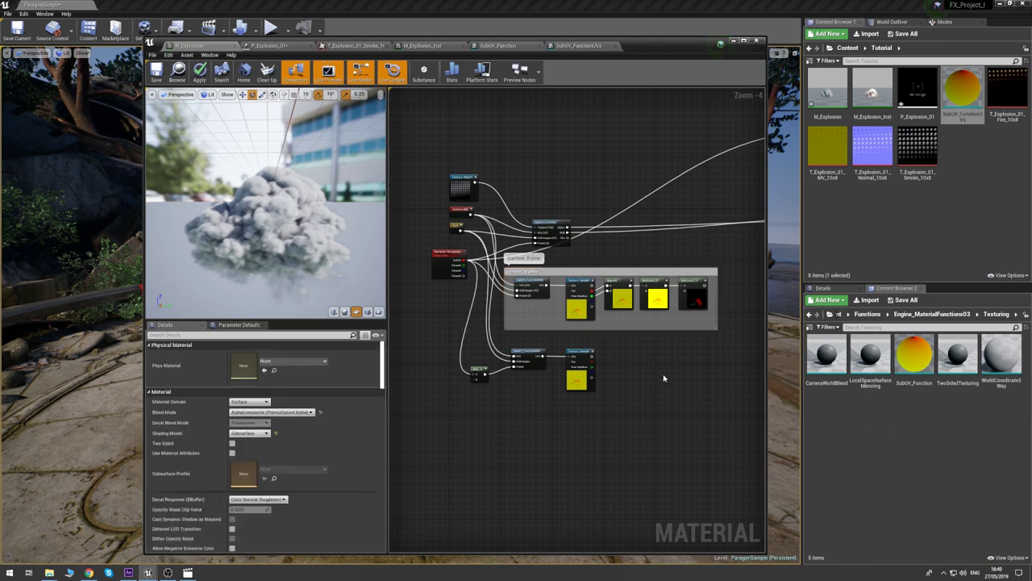
- Copy the Append, Multiply and Subtract nodes beside the lower Texture Sample and feed the copied Append from its red and green channels
drag(713, 280, 613, 323)
key(ctrl+c)
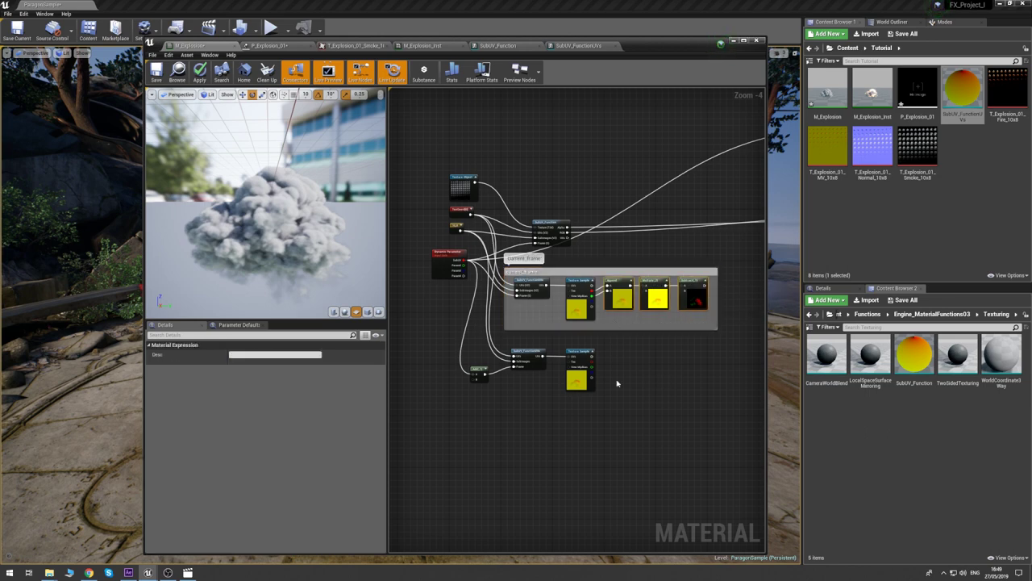
click(621, 363)
key(ctrl+v)
drag(605, 367, 629, 358)
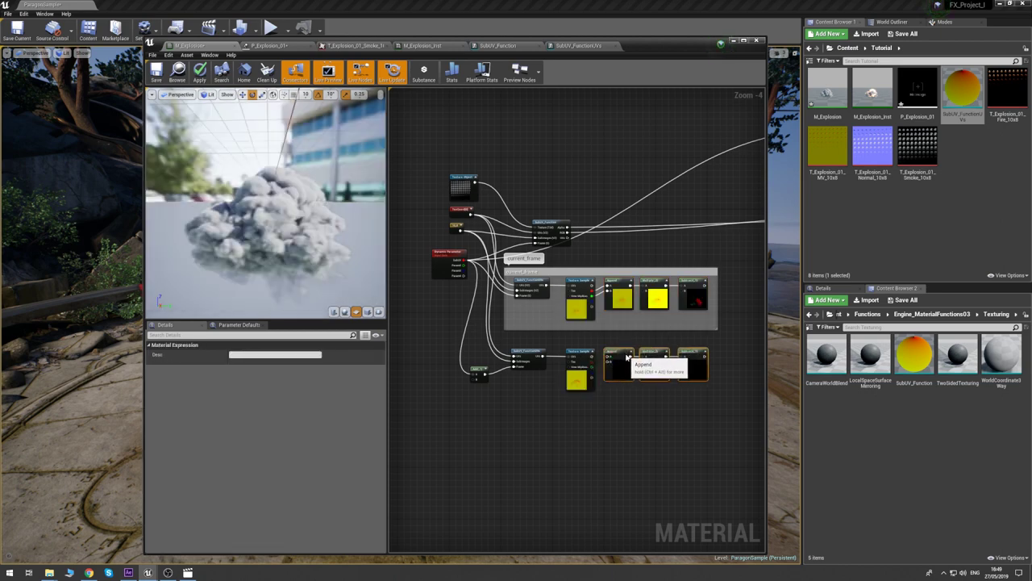
click(595, 357)
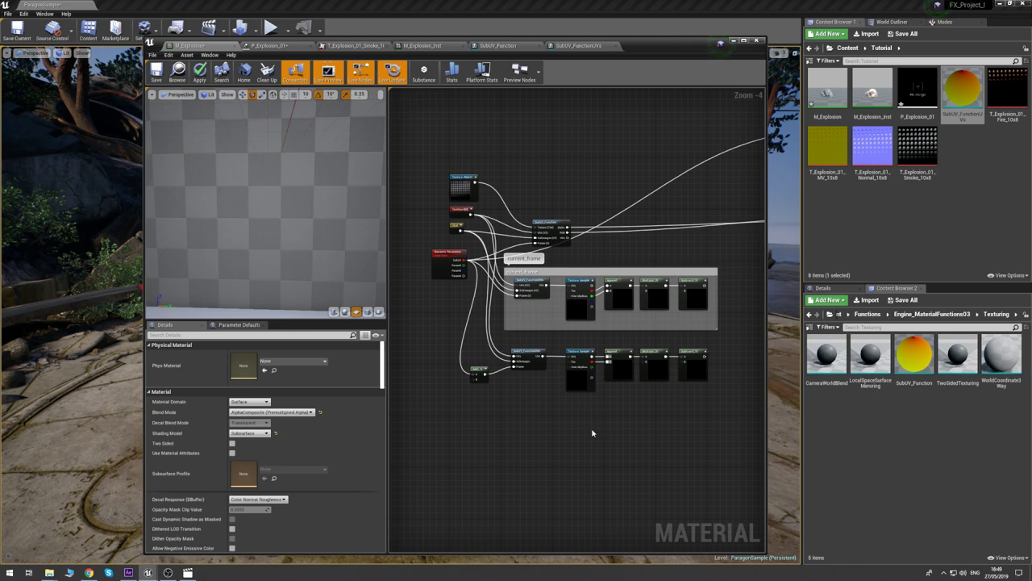
- Enclose the lower chain from SubUV_FunctionUVs to Subtract in a comment box named next_frame
drag(701, 353, 525, 427)
key(c)
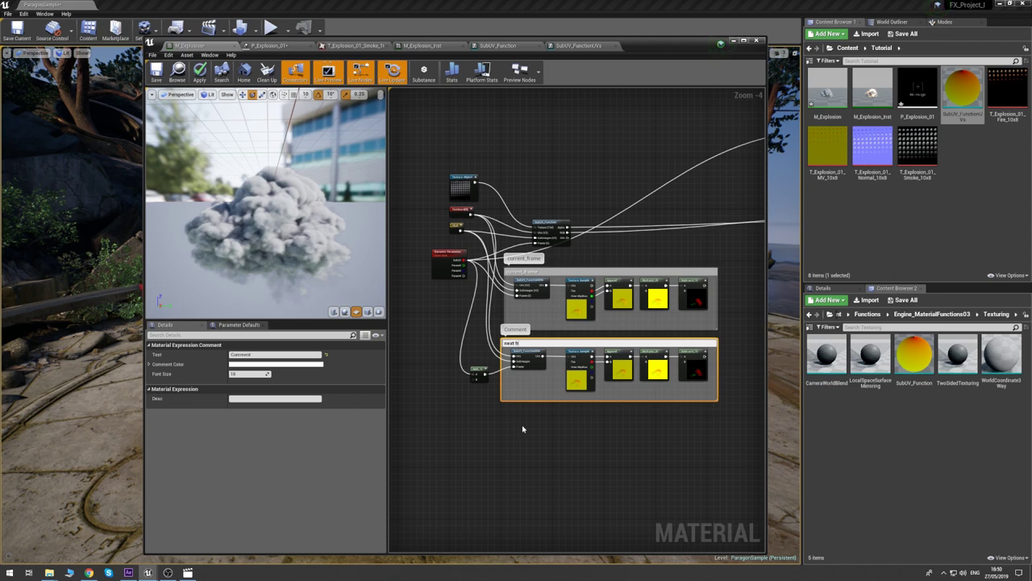
text(next_frame)
key(Return)
click(554, 418)
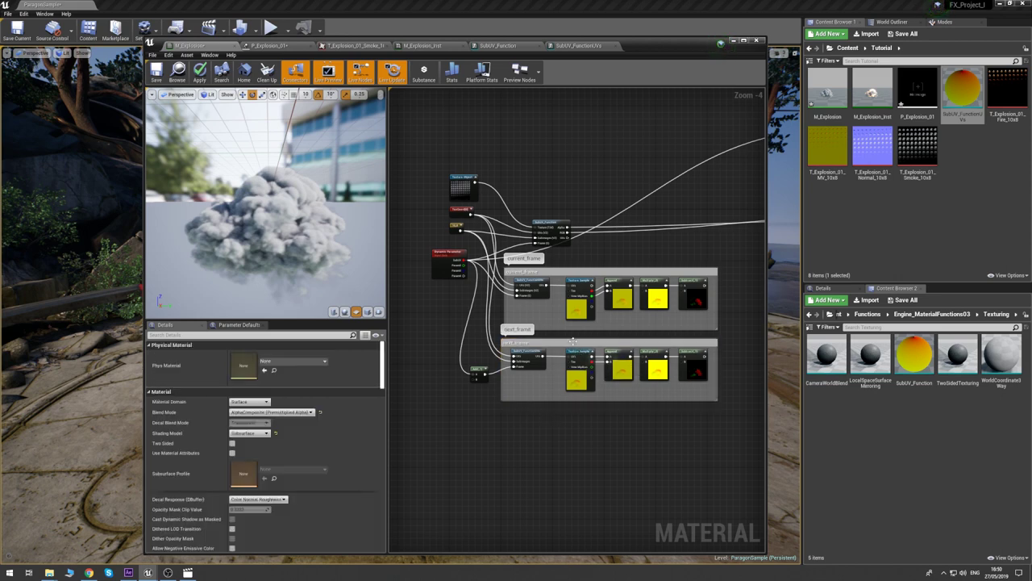
- Move the next_frame comment box down and widen it to enclose the Add node feeding its SubUV_FunctionUVs
drag(575, 344, 578, 357)
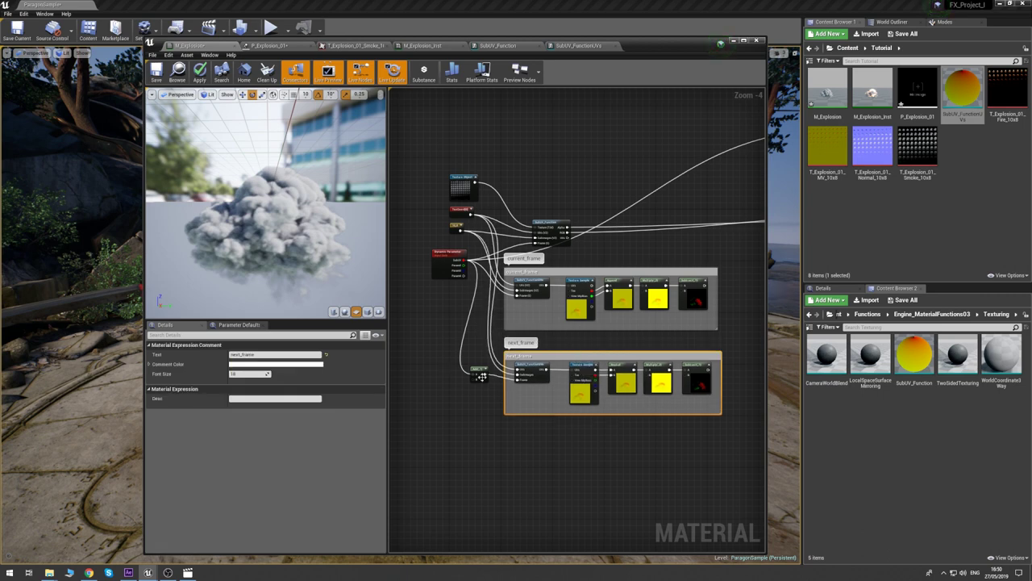
drag(481, 375, 442, 363)
click(487, 382)
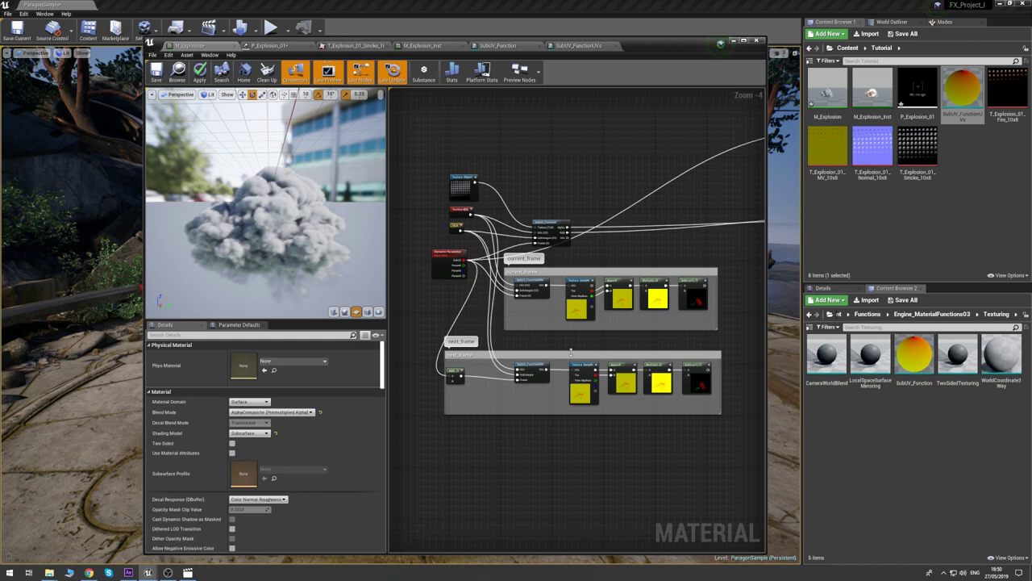
- Extend the current_frame and next_frame comment boxes downward and space them apart, keeping the loose normal Texture Sample clear of them
scroll(571, 352, down, 1)
right_drag(720, 403, 636, 401)
click(634, 401)
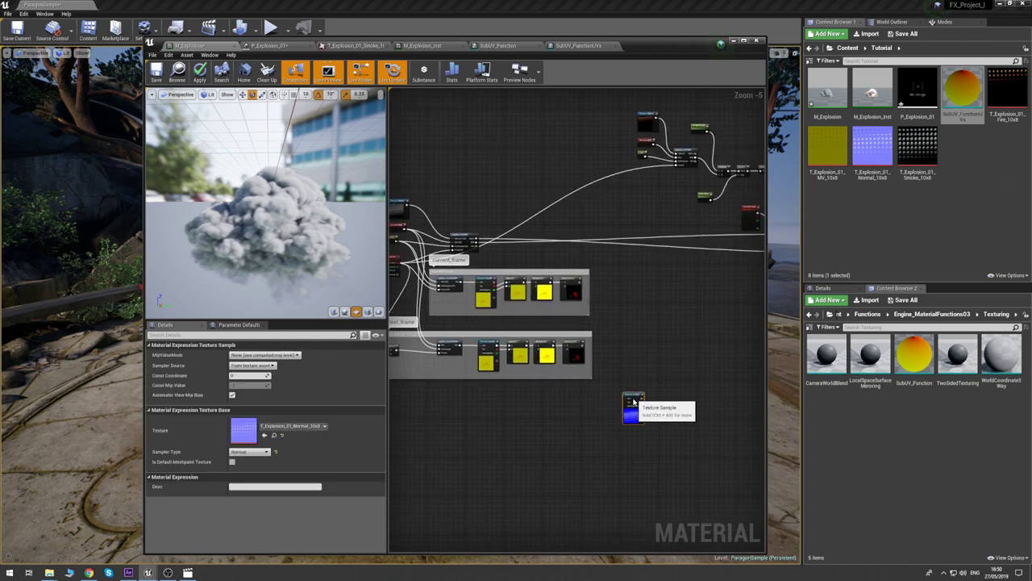
drag(634, 401, 620, 462)
click(534, 383)
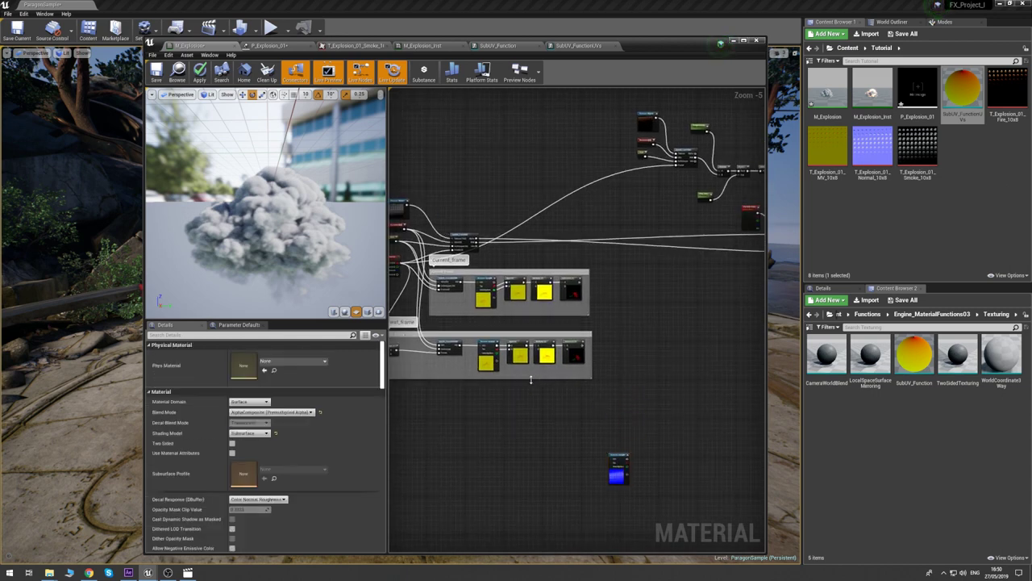
drag(531, 378, 542, 387)
drag(527, 334, 531, 385)
click(538, 350)
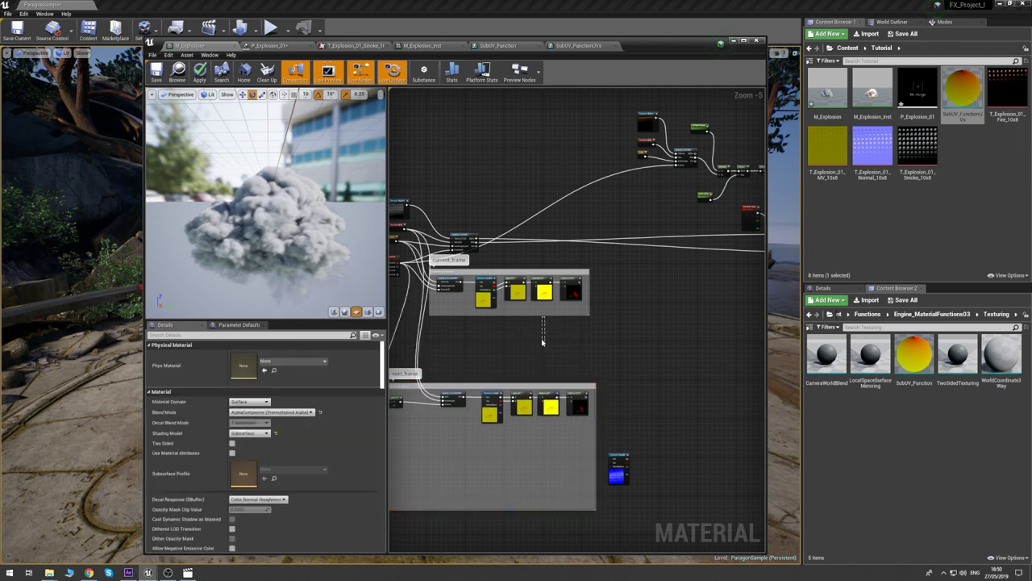
drag(546, 315, 539, 351)
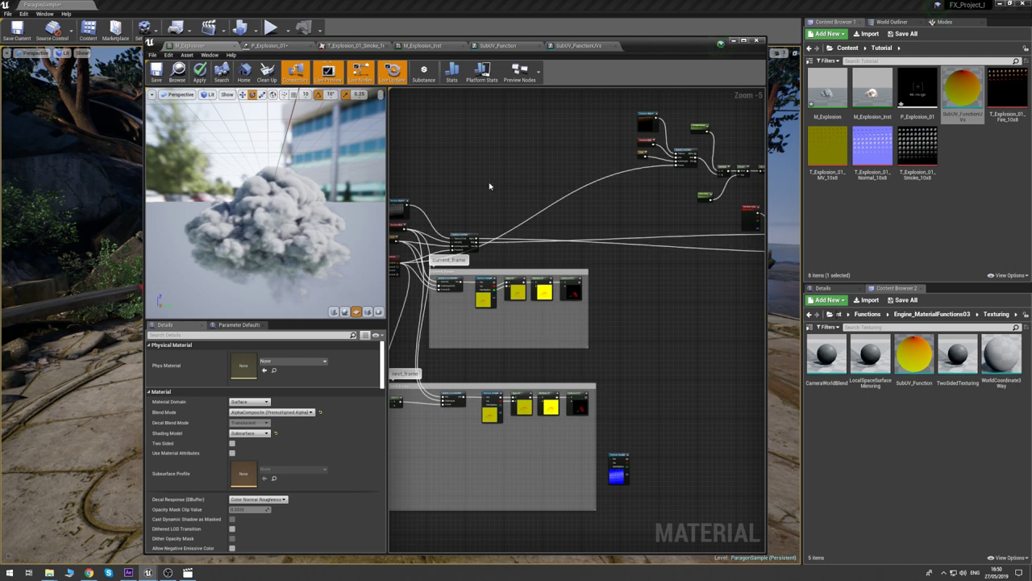
- Set the Dynamic Parameter's default R value to 3.7 and check the smoke in the preview from another angle
right_drag(462, 190, 557, 207)
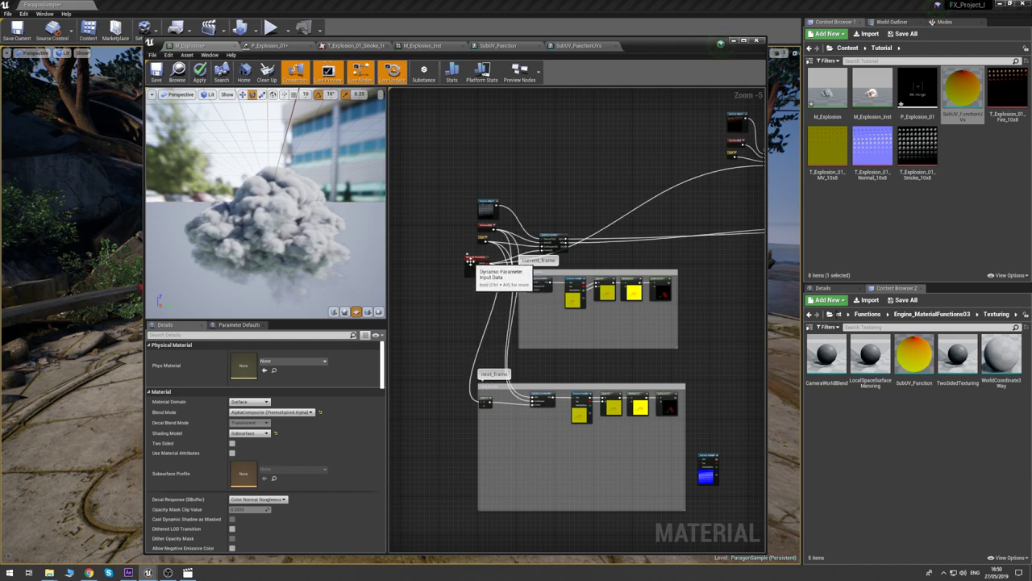
click(481, 265)
click(244, 412)
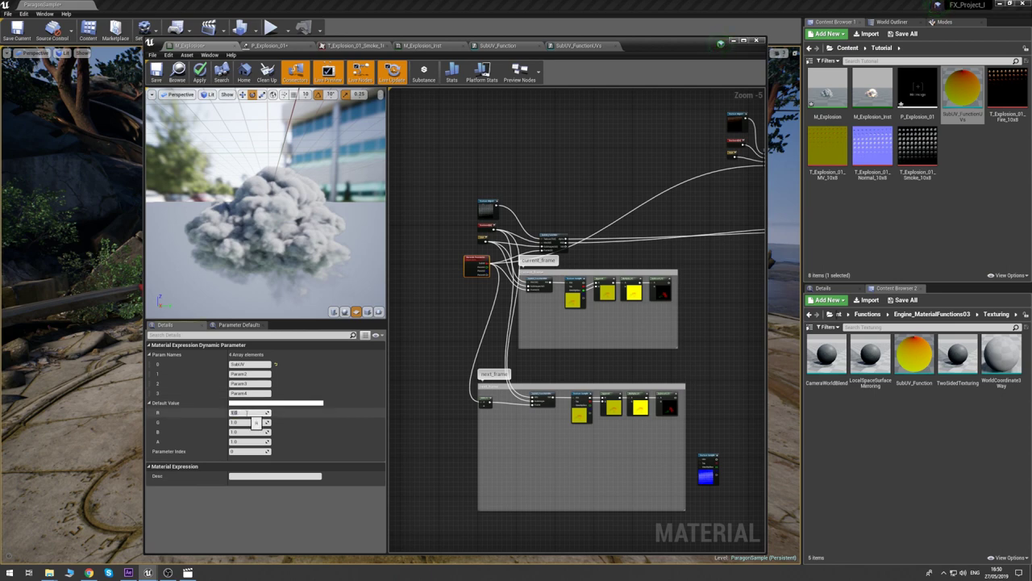
text(3.7)
key(Return)
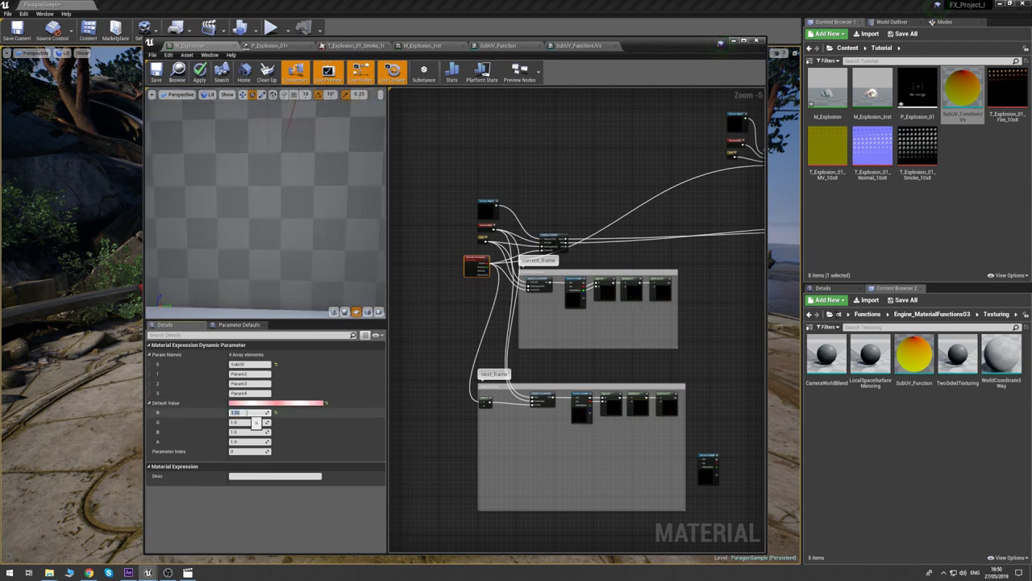
click(442, 323)
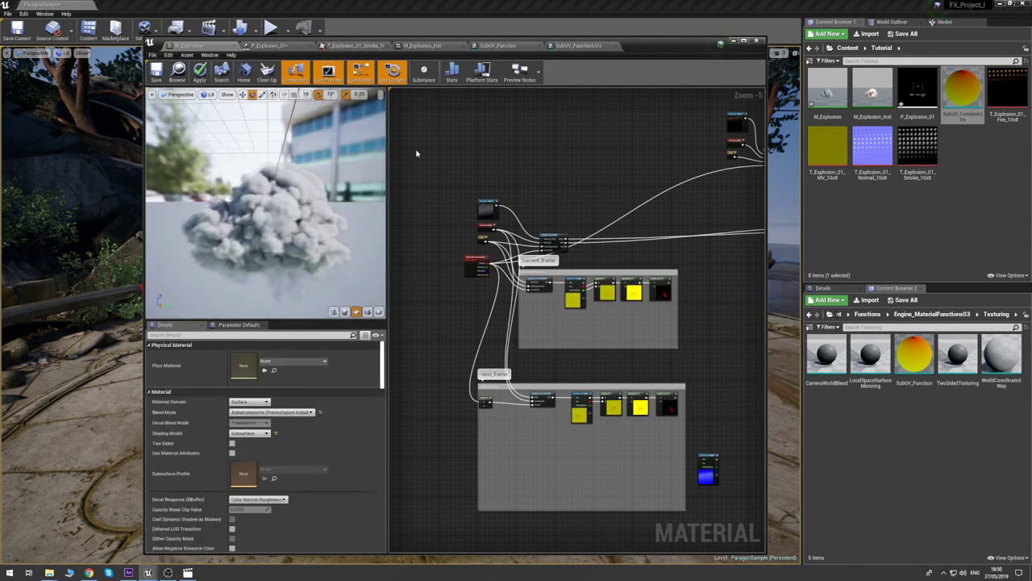
drag(317, 207, 289, 179)
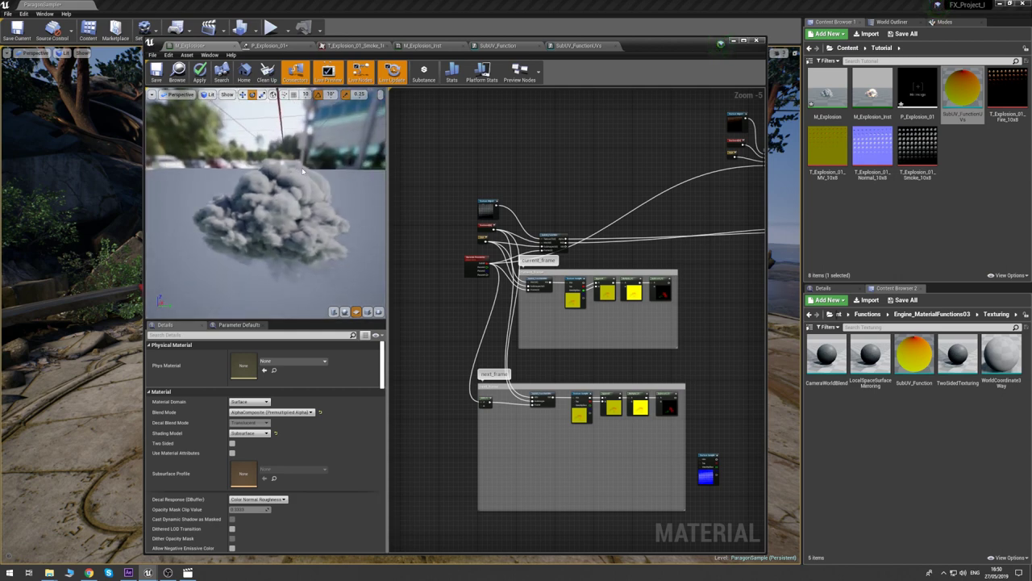
drag(304, 175, 268, 199)
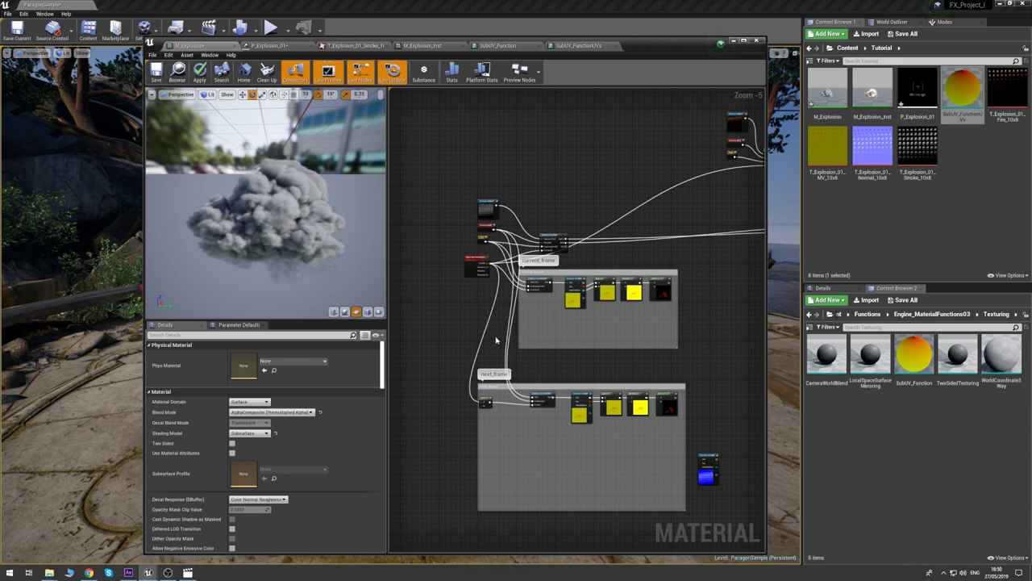
- Add a Frac node fed by the Dynamic Parameter's SubUV output and place it inside the current_frame comment box
right_drag(589, 270, 568, 268)
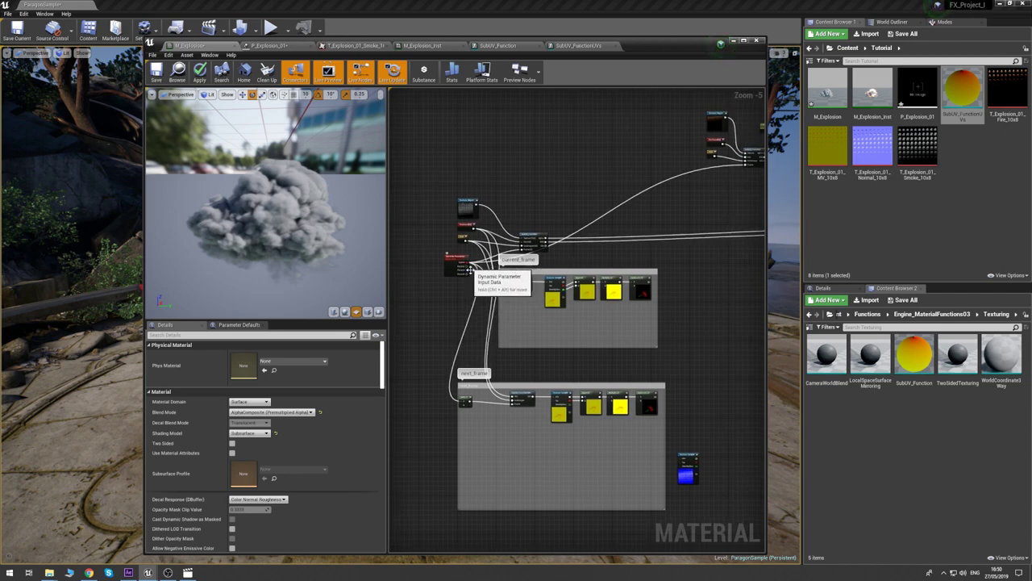
right_click(528, 367)
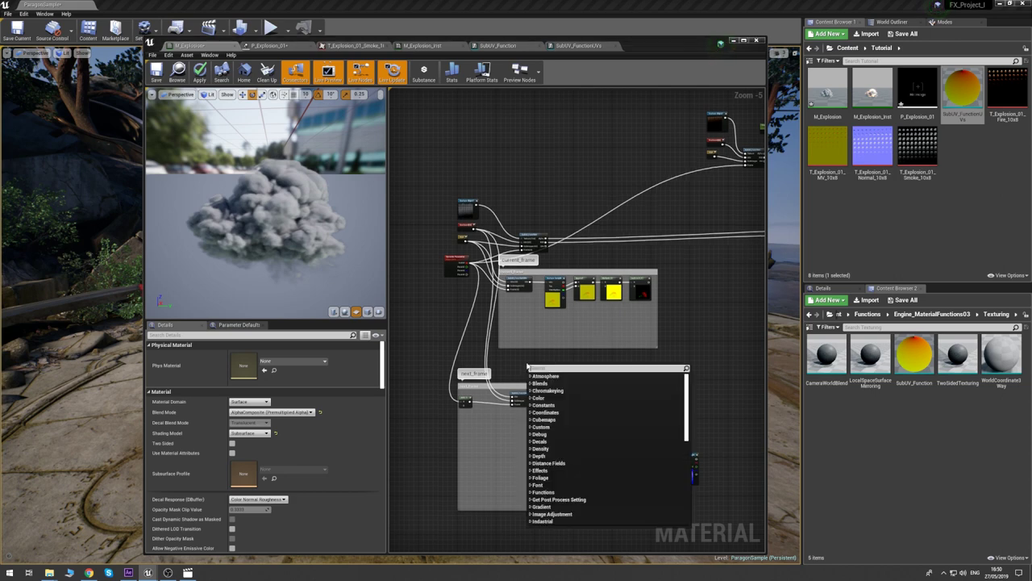
key(Escape)
click(527, 367)
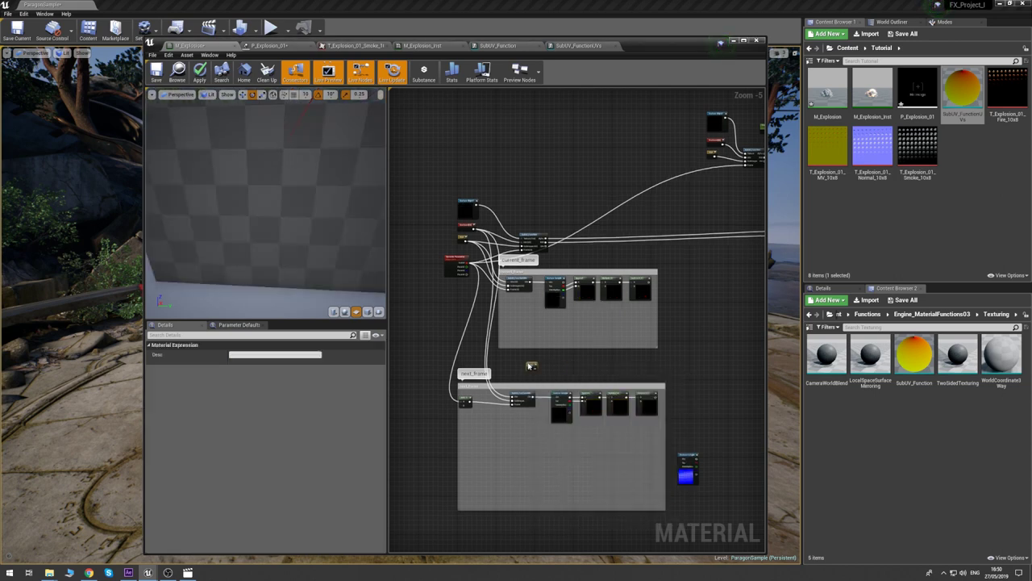
drag(467, 266, 530, 366)
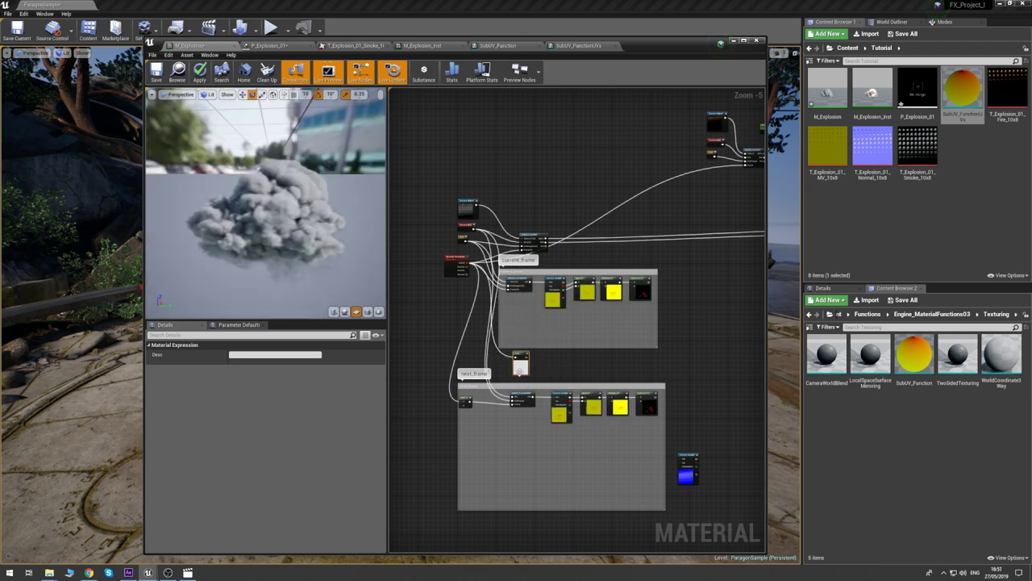
scroll(516, 373, up, 5)
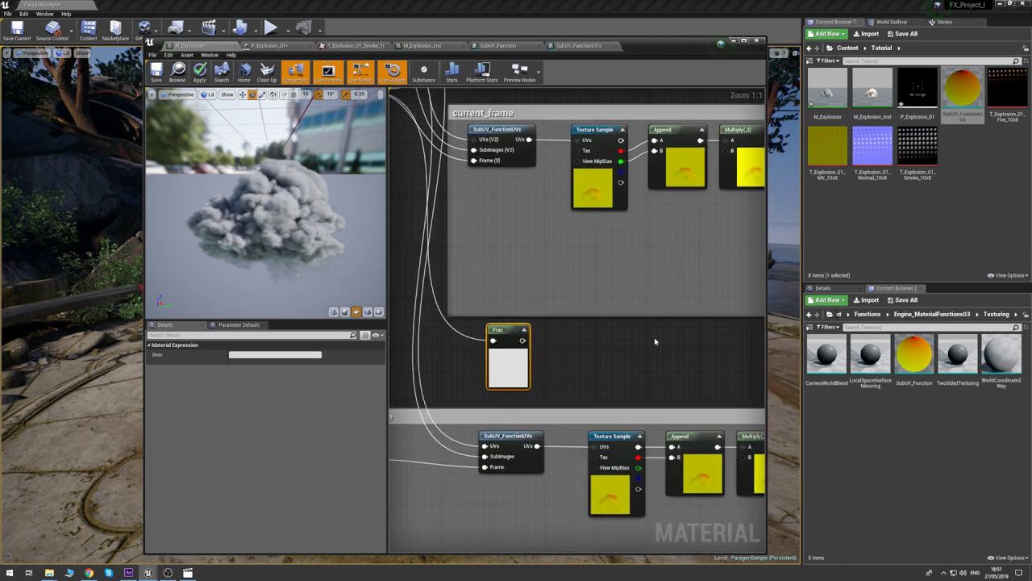
click(629, 332)
scroll(629, 332, down, 1)
right_drag(723, 275, 576, 295)
scroll(556, 283, down, 1)
drag(461, 330, 462, 266)
- Add a Multiply after the current_frame Subtract, connect Subtract to A and Frac to B, and move Frac closer to it
right_drag(641, 239, 572, 253)
click(680, 220)
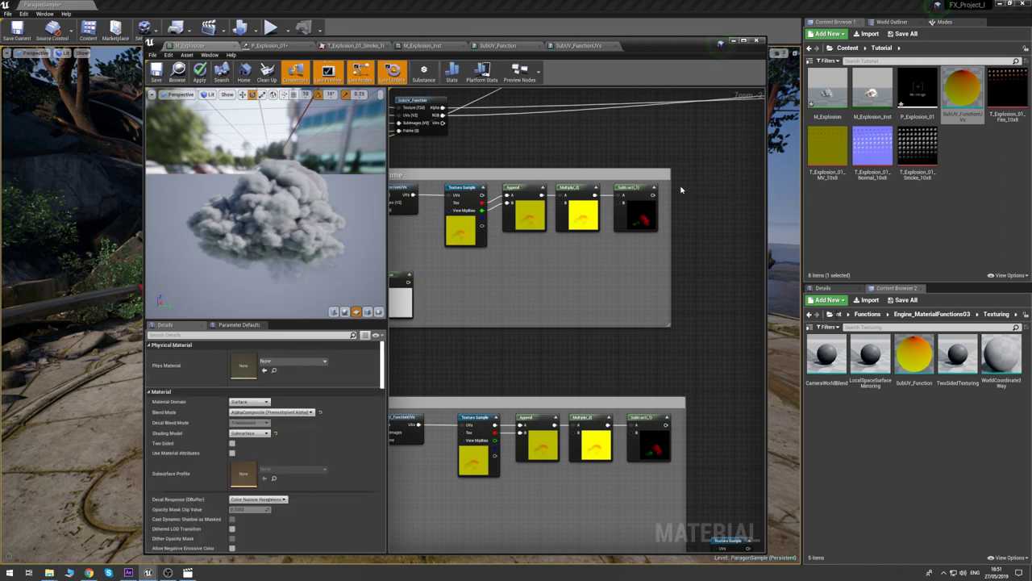
click(680, 191)
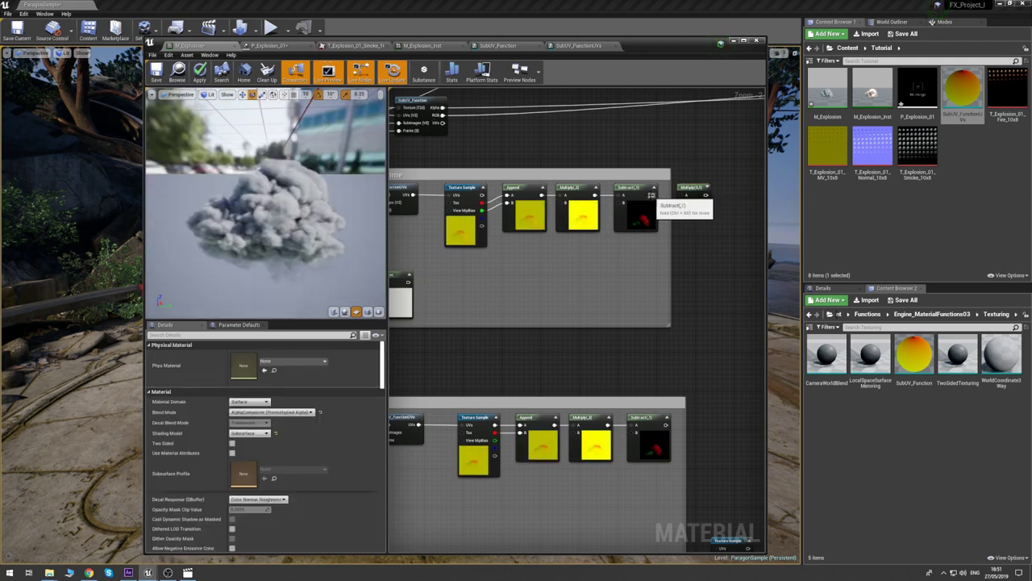
drag(653, 194, 684, 195)
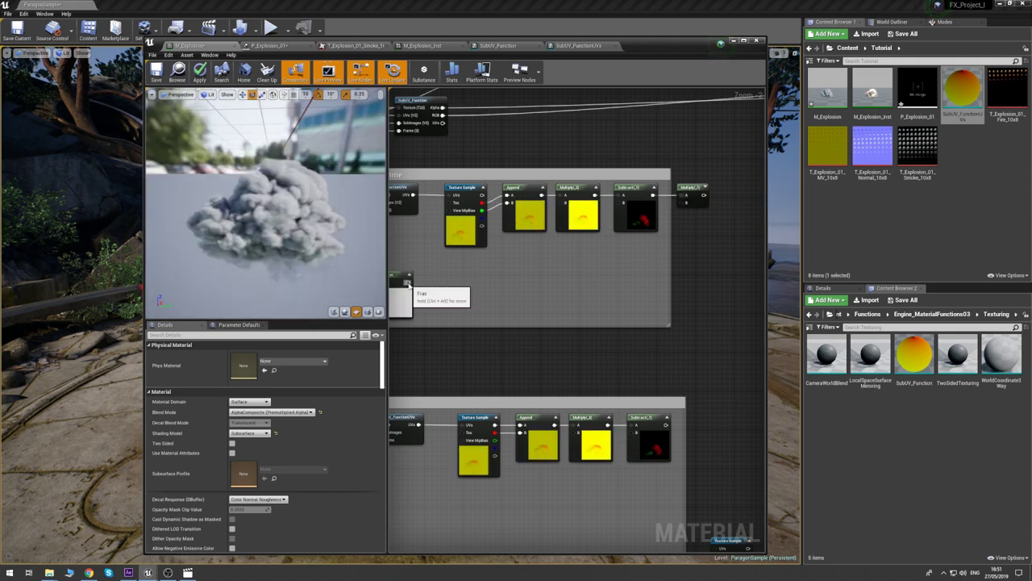
drag(409, 282, 685, 202)
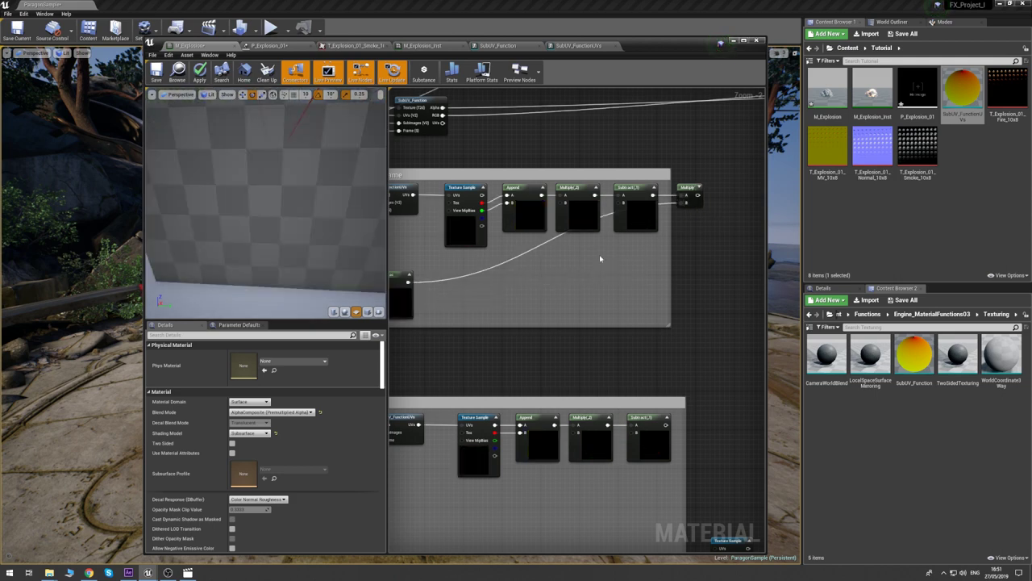
drag(400, 279, 588, 275)
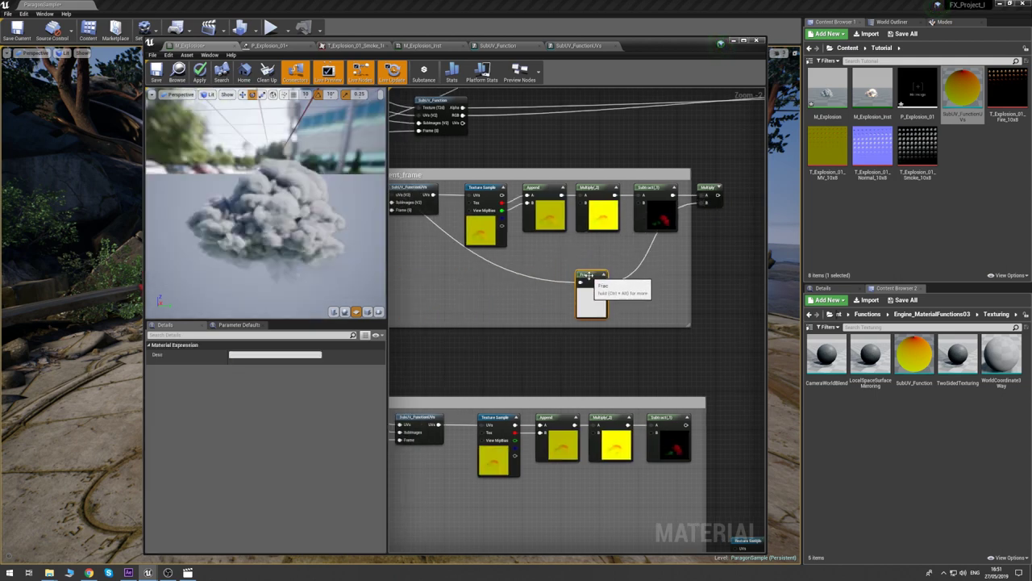
click(598, 268)
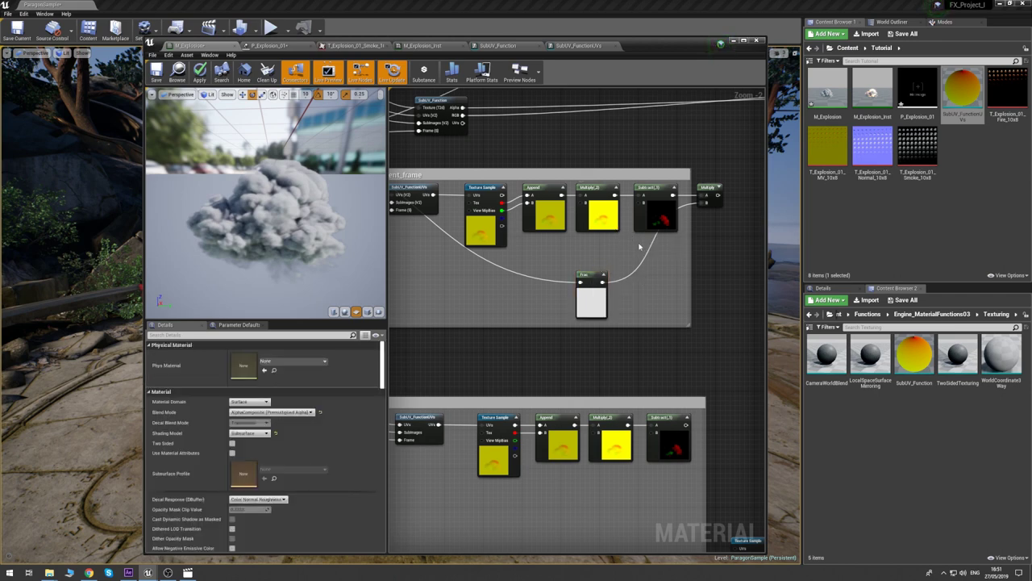
- Add a second Multiply beside the current_frame chain and connect the previous Multiply's output to its A input
right_drag(612, 243, 575, 244)
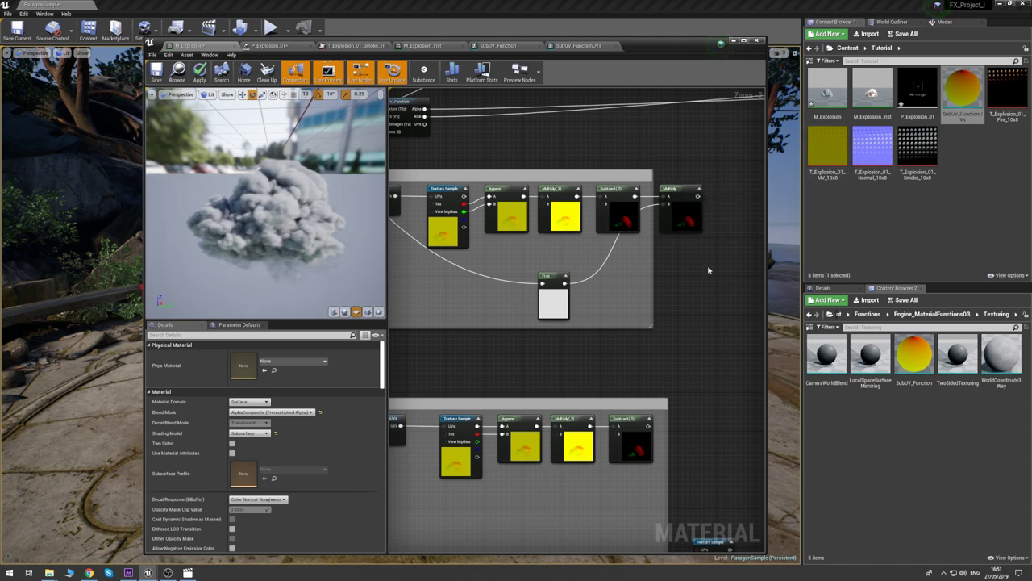
right_drag(708, 269, 654, 279)
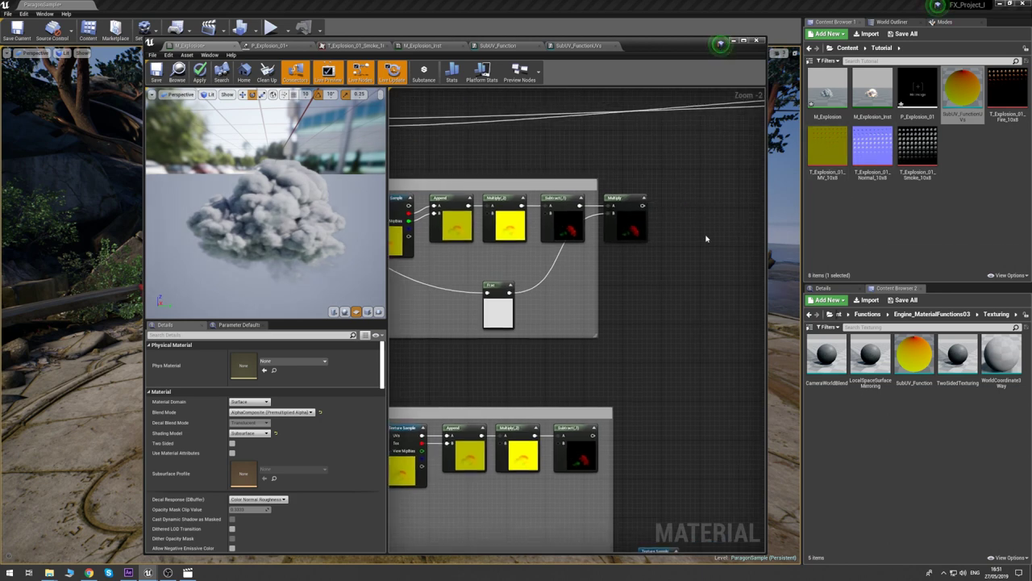
key(m)
click(675, 200)
mouse_move(679, 199)
mouse_down()
mouse_move(645, 208)
mouse_move(676, 206)
mouse_up()
click(663, 224)
- Add a scalar parameter named Magic Number in the group 2. Motion Vector and connect it to the last Multiply's B input
click(613, 287)
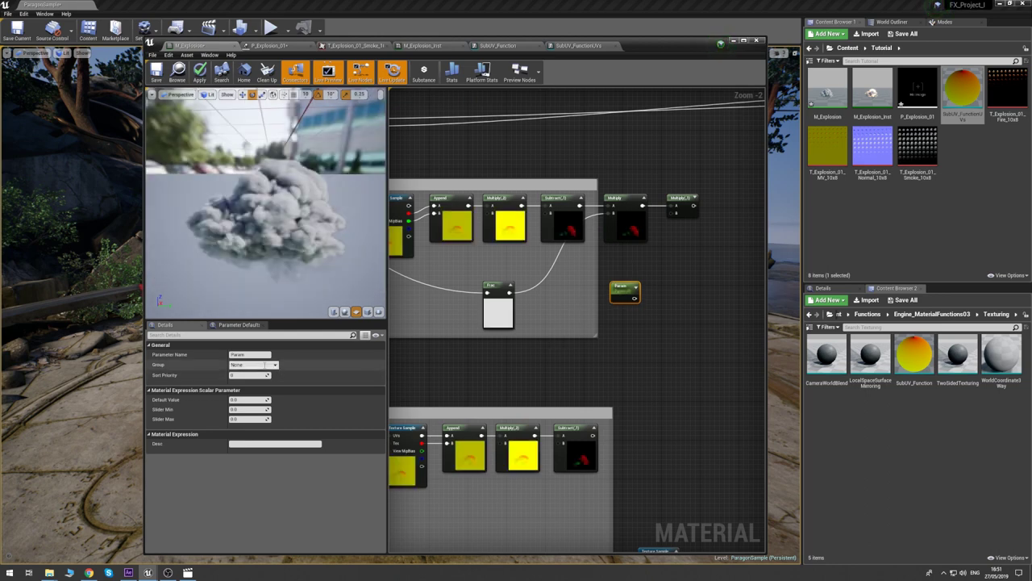
click(265, 364)
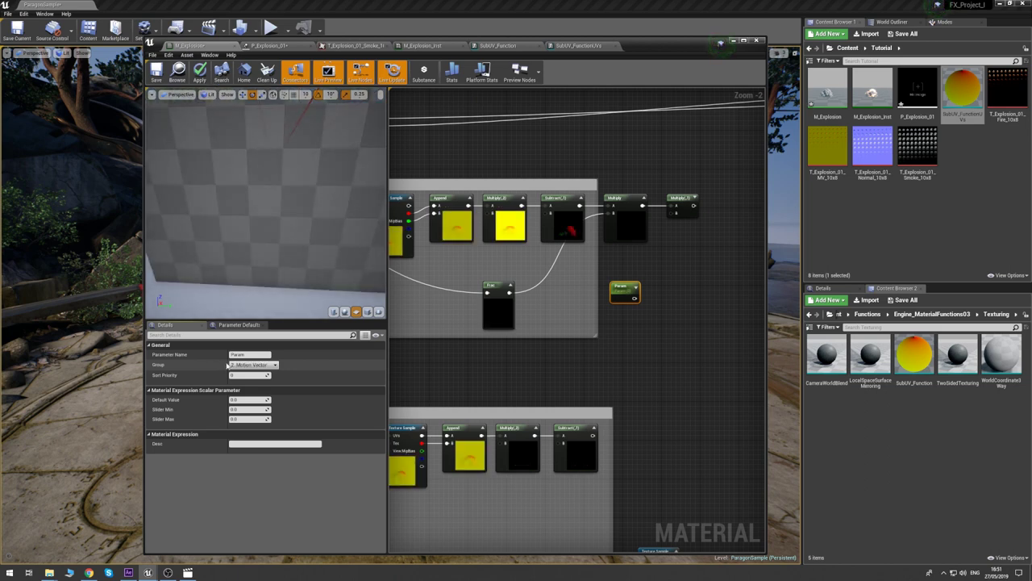
click(260, 354)
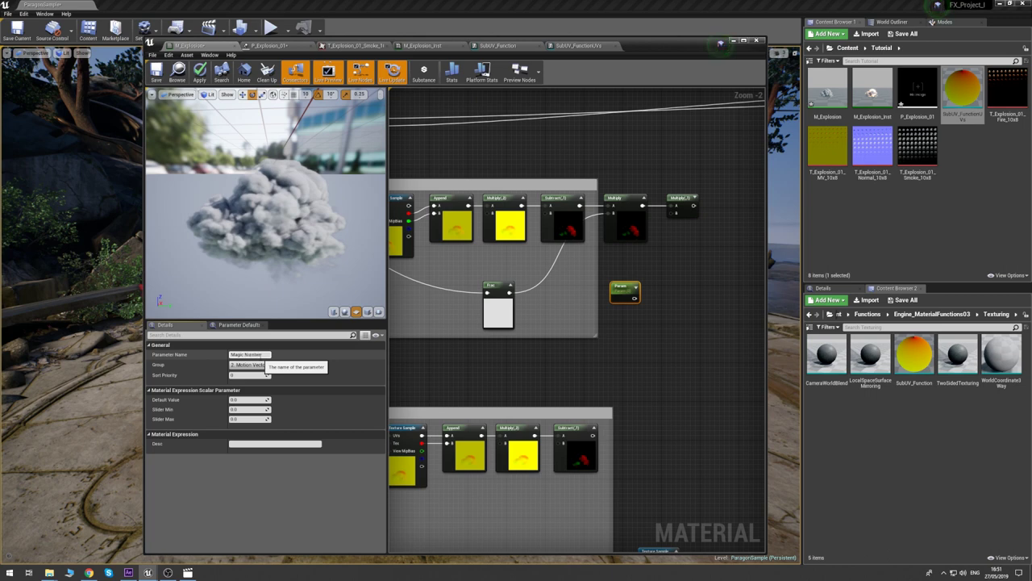
key(Return)
right_drag(623, 325, 691, 345)
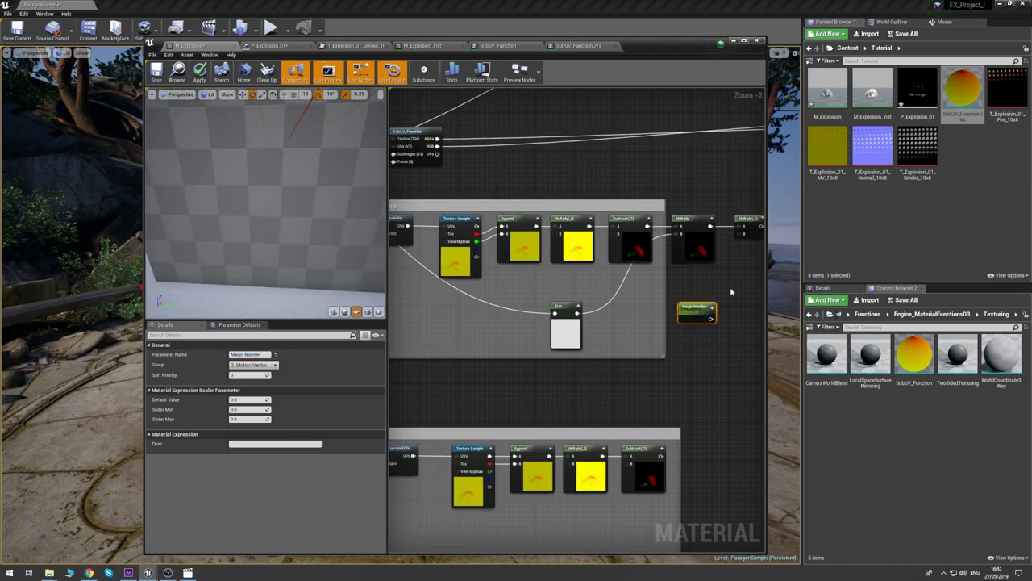
right_drag(732, 292, 670, 287)
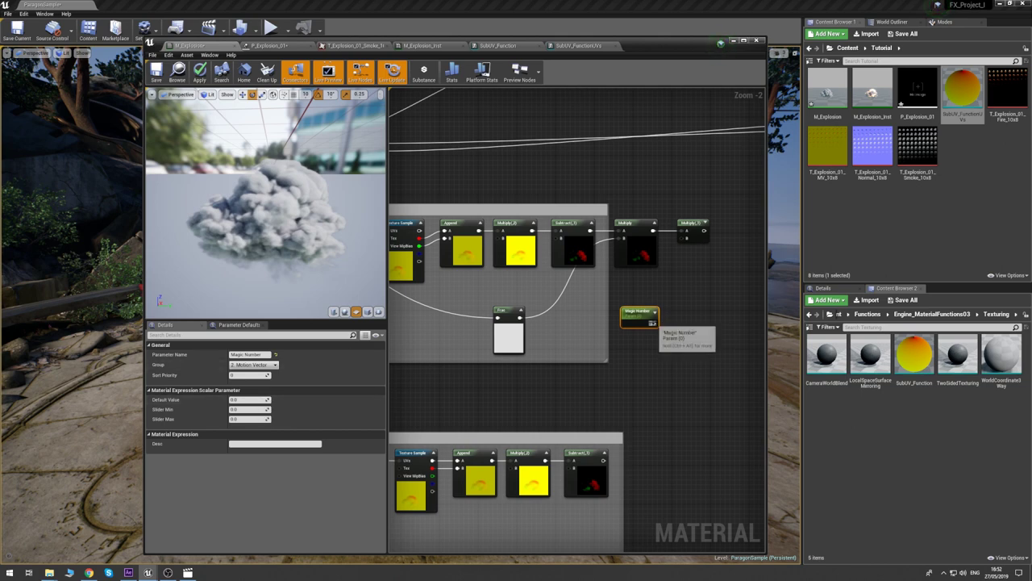
drag(653, 322, 684, 241)
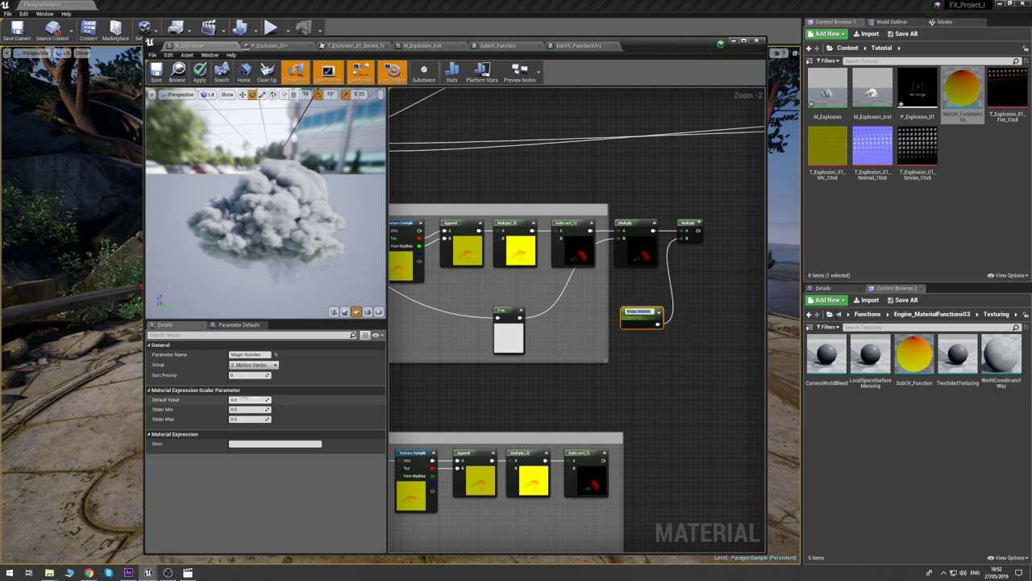
- Set the Magic Number parameter's default value to 0.004
click(246, 399)
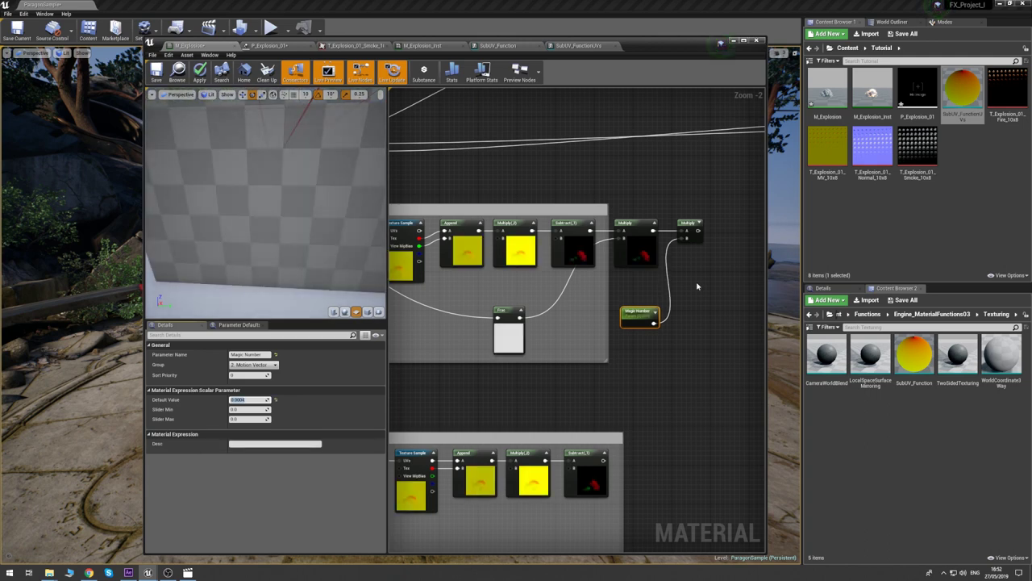
click(693, 279)
right_drag(670, 282, 604, 277)
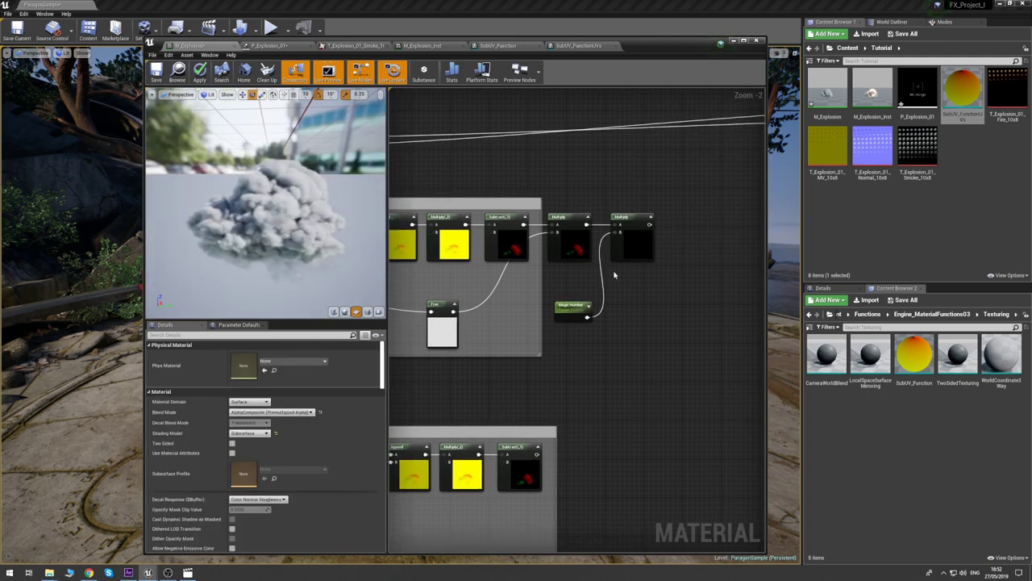
click(575, 312)
click(239, 398)
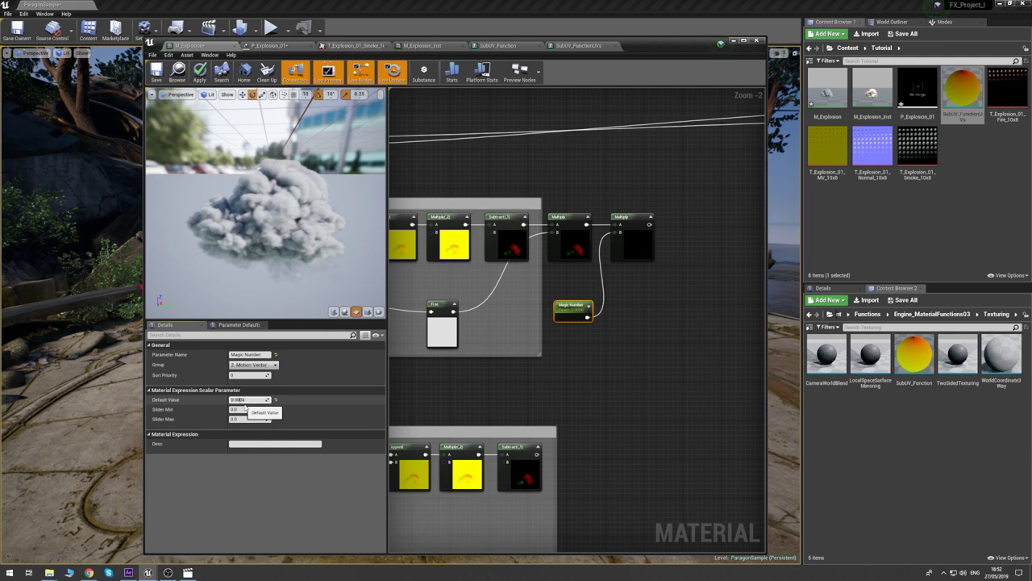
text(0.004)
click(642, 310)
scroll(642, 311, up, 2)
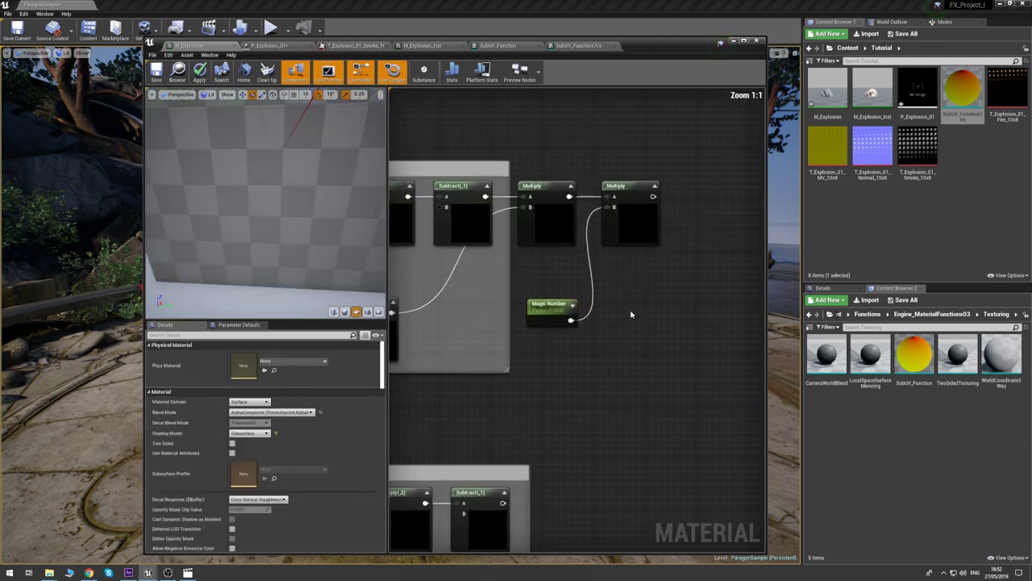
- Widen the current_frame comment box so it encloses the two new Multiply nodes
right_drag(643, 229, 620, 282)
click(621, 284)
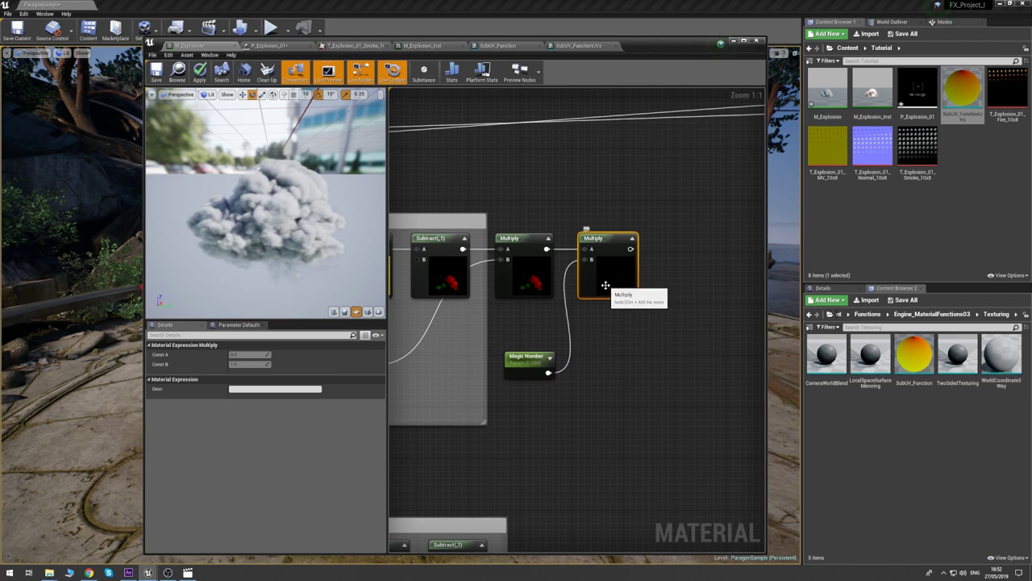
click(626, 313)
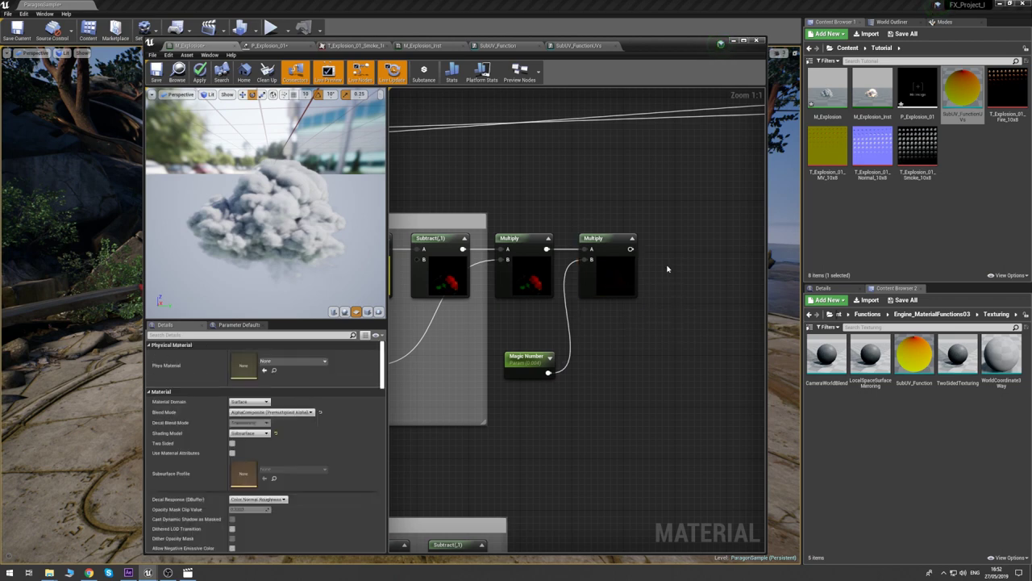
scroll(561, 201, down, 6)
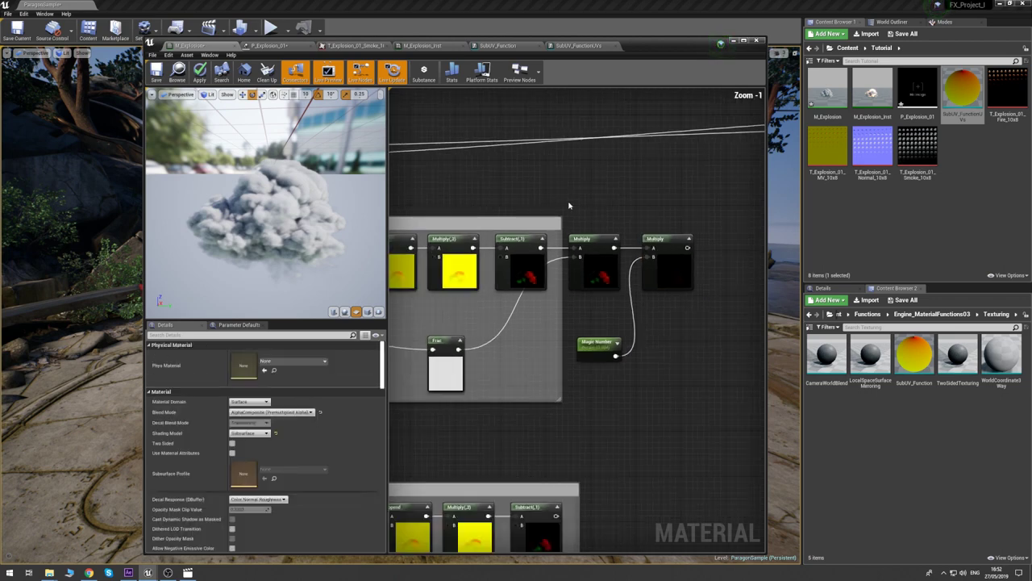
right_drag(512, 213, 559, 246)
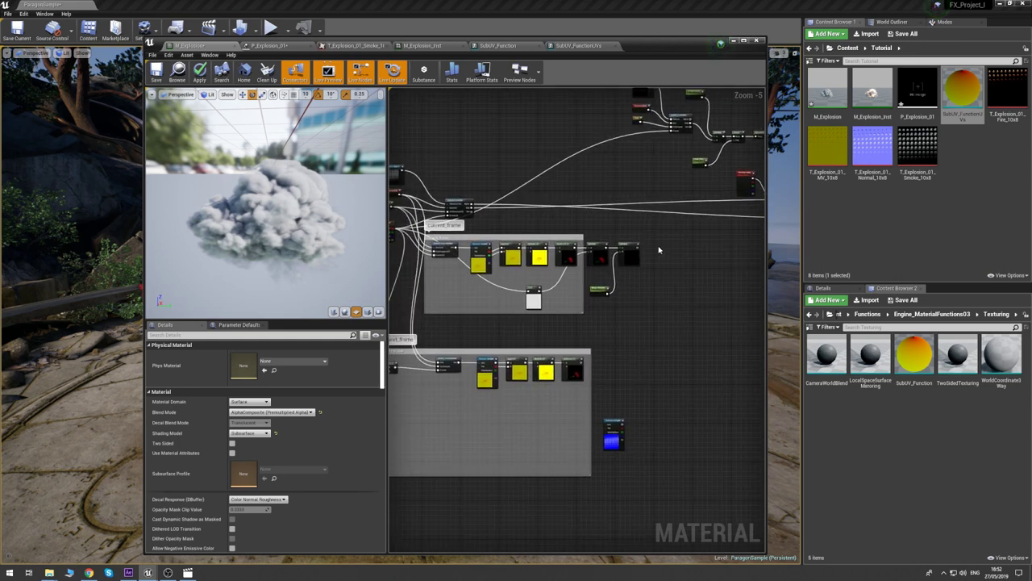
drag(659, 251, 474, 285)
drag(477, 245, 702, 242)
click(659, 280)
- Move the Magic Number parameter up so it sits inside the current_frame comment box
scroll(659, 280, up, 3)
right_drag(411, 174, 567, 202)
scroll(567, 202, down, 2)
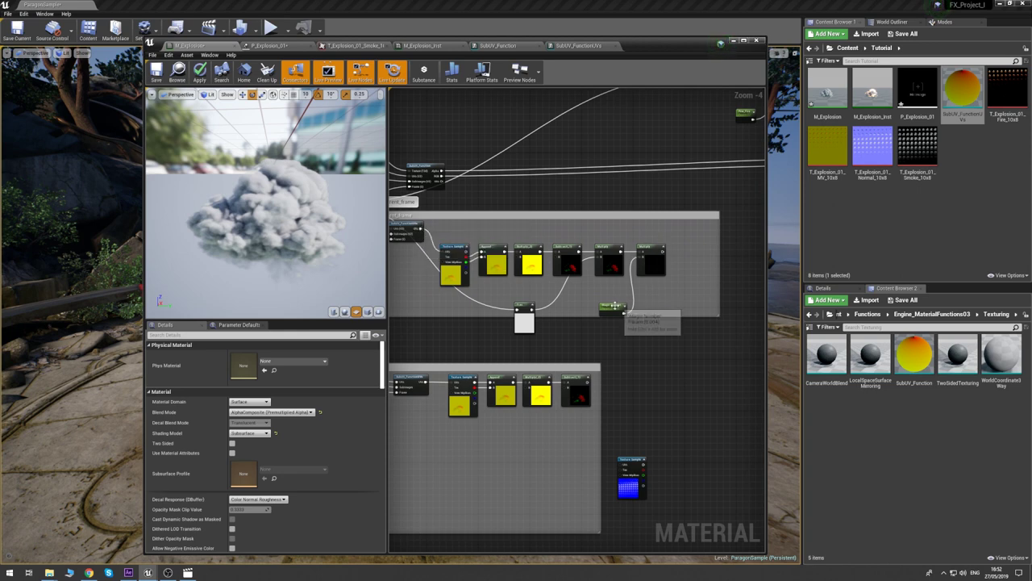
drag(612, 303, 605, 292)
click(679, 232)
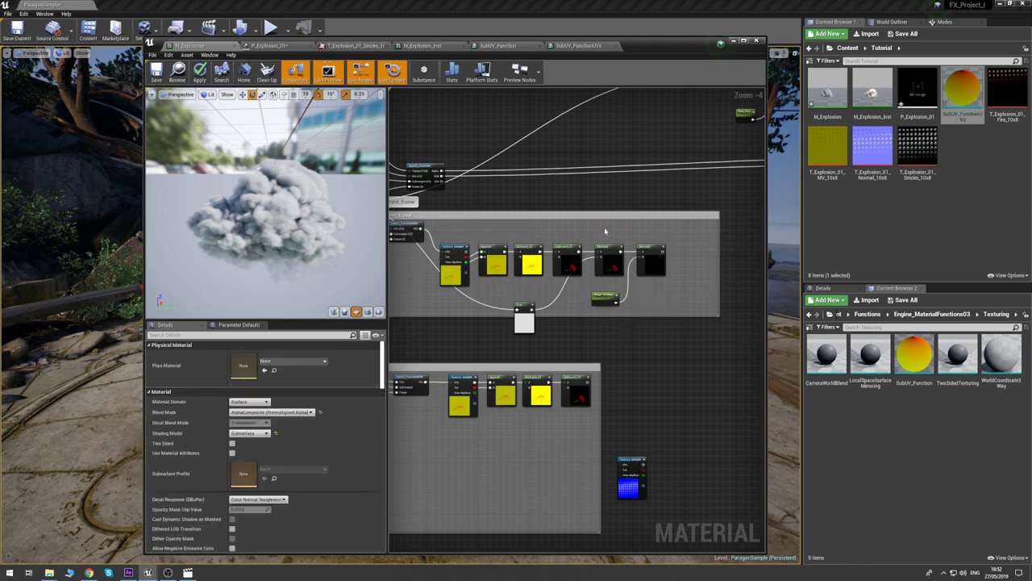
- Add a Subtract at the end of current_frame, connecting the SubUV function's UVs to A and the last Multiply to B
right_click(675, 237)
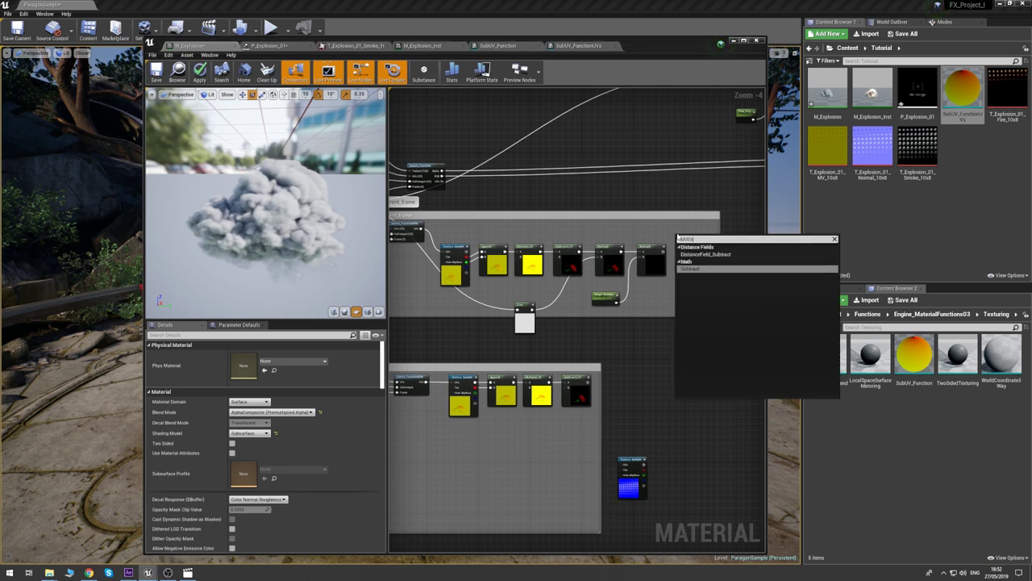
key(Escape)
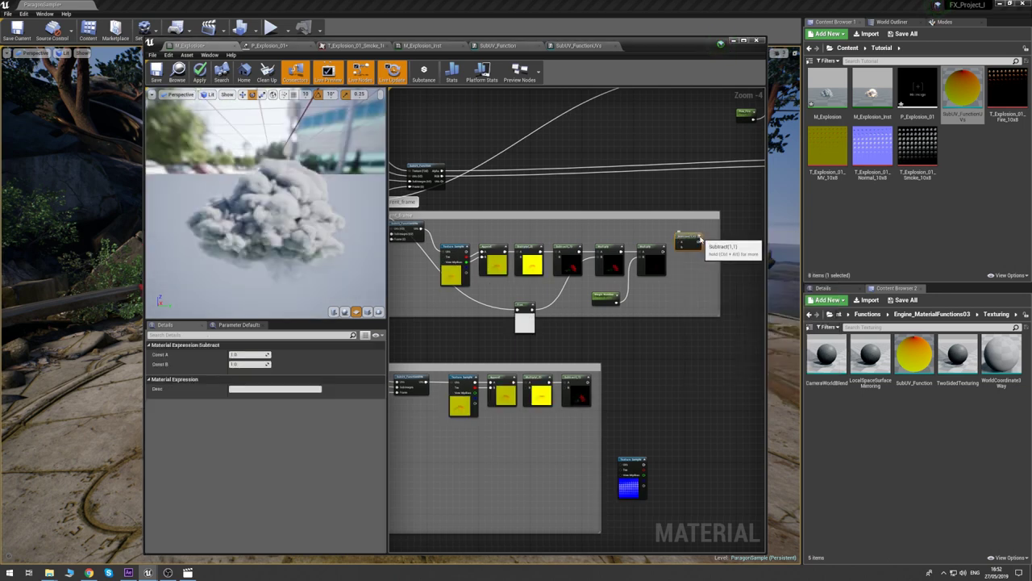
click(551, 214)
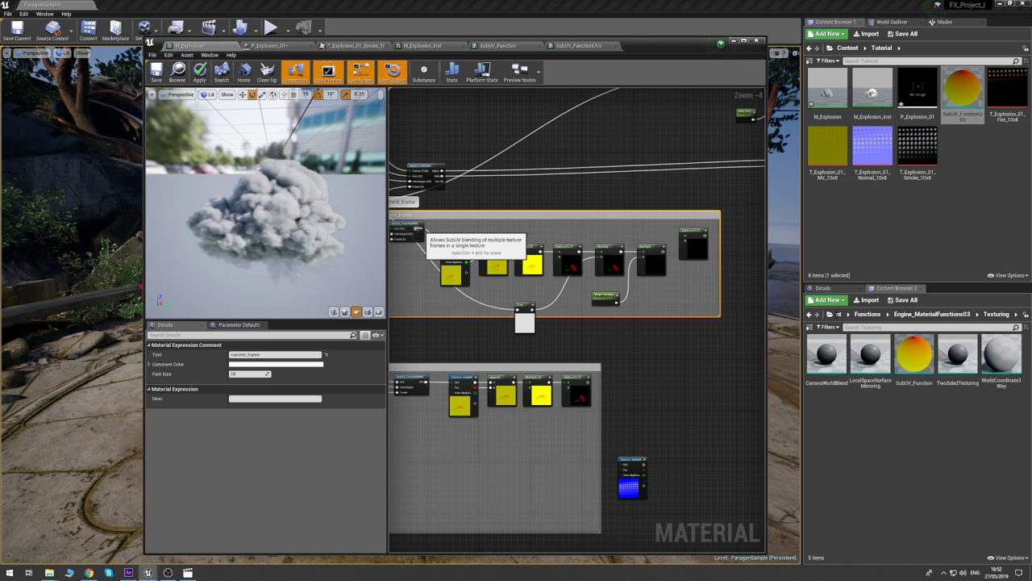
drag(420, 229, 685, 240)
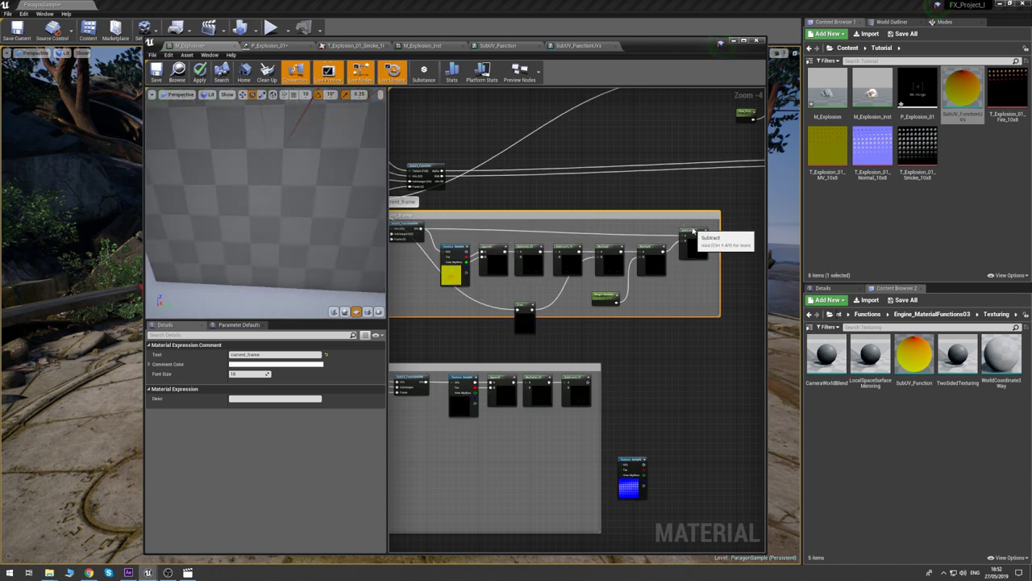
click(693, 231)
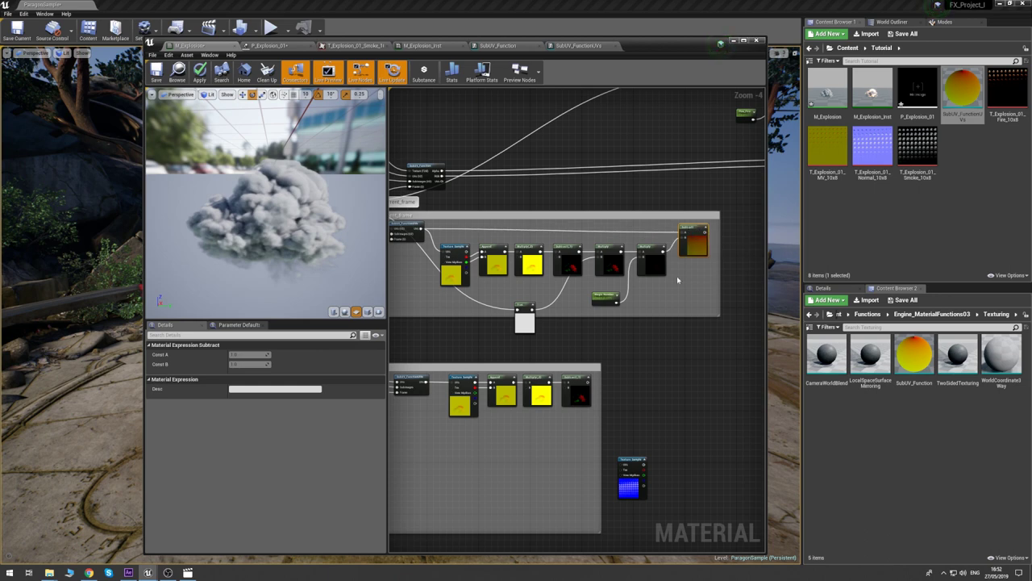
click(690, 268)
scroll(685, 270, up, 4)
right_drag(623, 271, 599, 336)
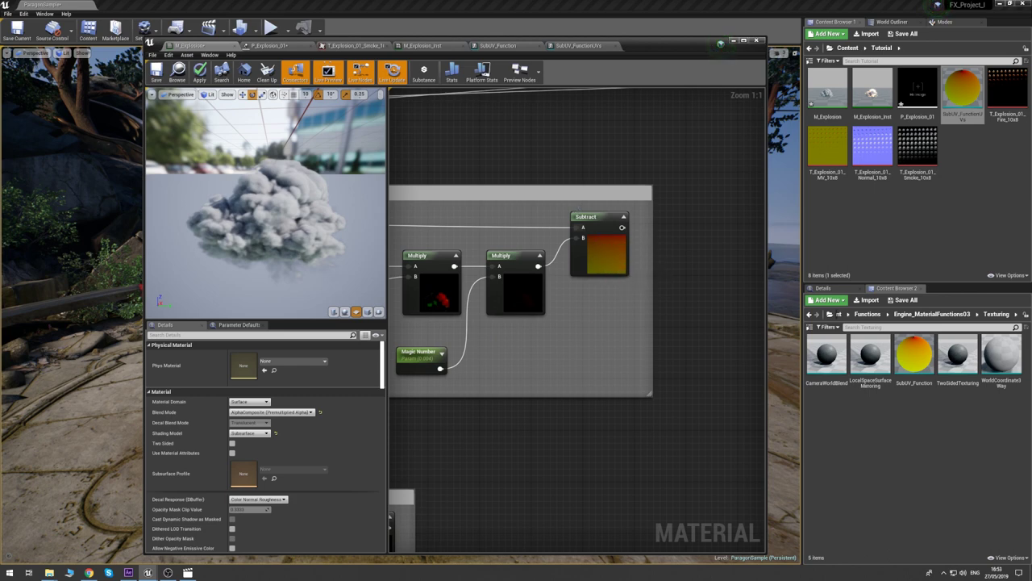
- Add a Frac node in the next_frame group fed by the Dynamic Parameter's SubUV output and place it below the SubUV function
scroll(588, 350, down, 6)
right_drag(464, 343, 539, 345)
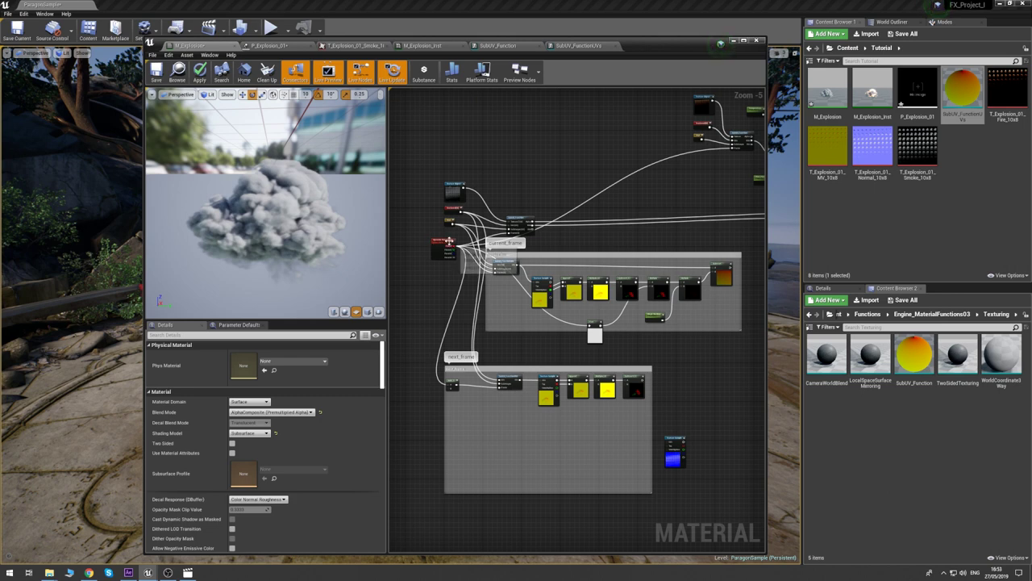
click(447, 242)
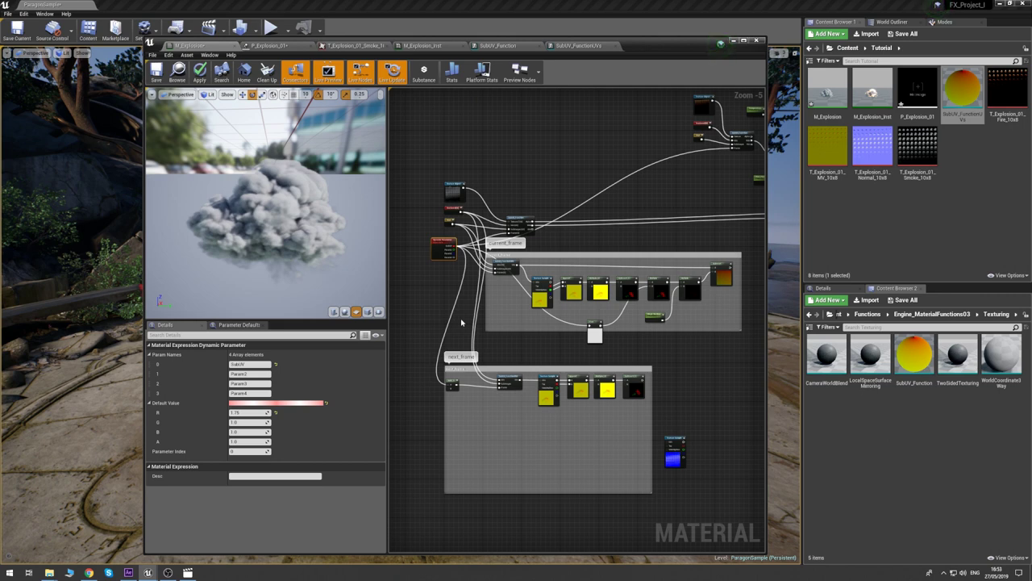
click(461, 322)
drag(458, 250, 500, 435)
scroll(502, 428, up, 2)
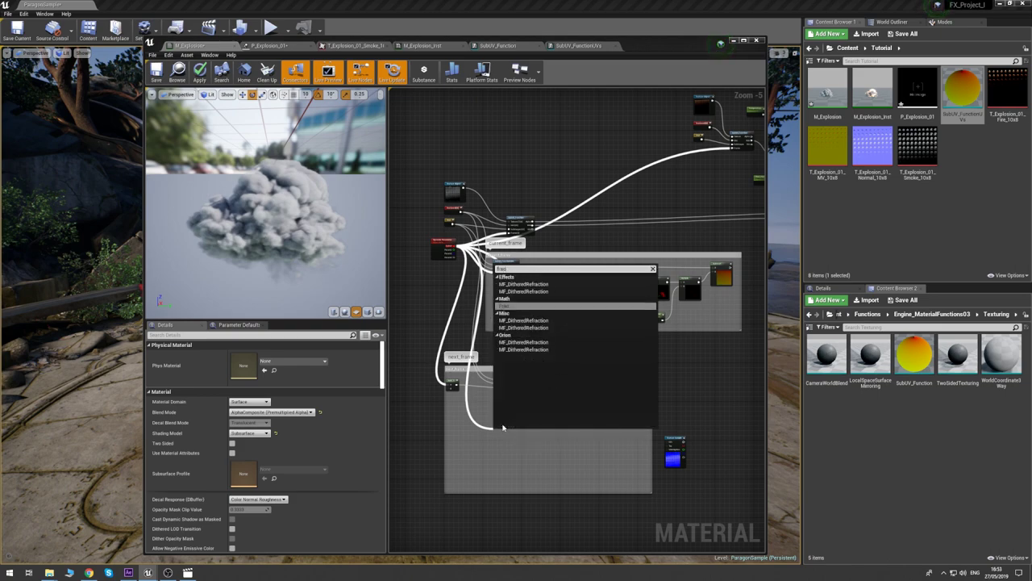
click(502, 427)
scroll(551, 420, up, 2)
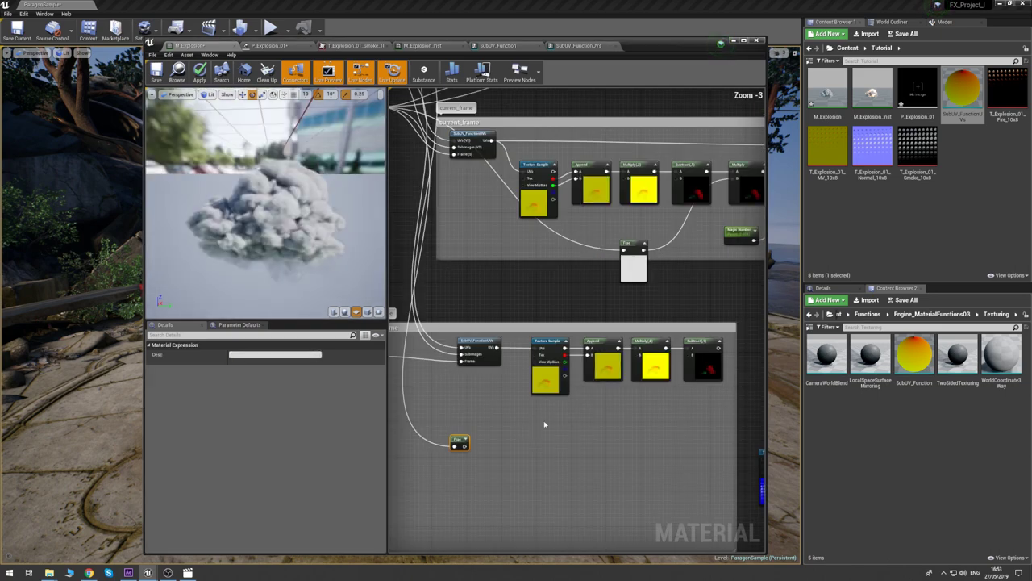
right_drag(544, 509, 577, 518)
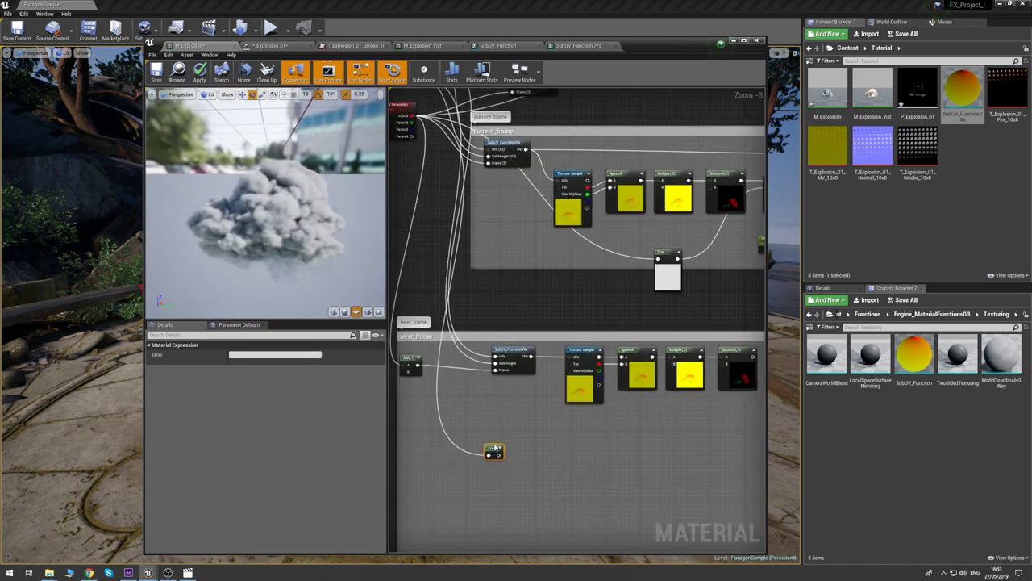
drag(495, 449, 526, 450)
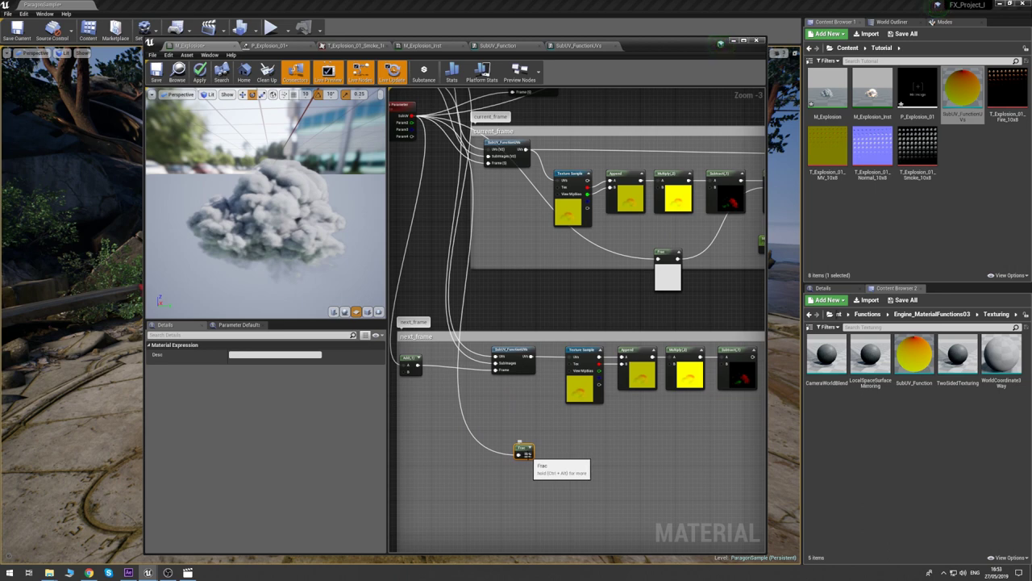
- Add a 1-x node fed by the new Frac and align it beside that node
drag(528, 454, 562, 456)
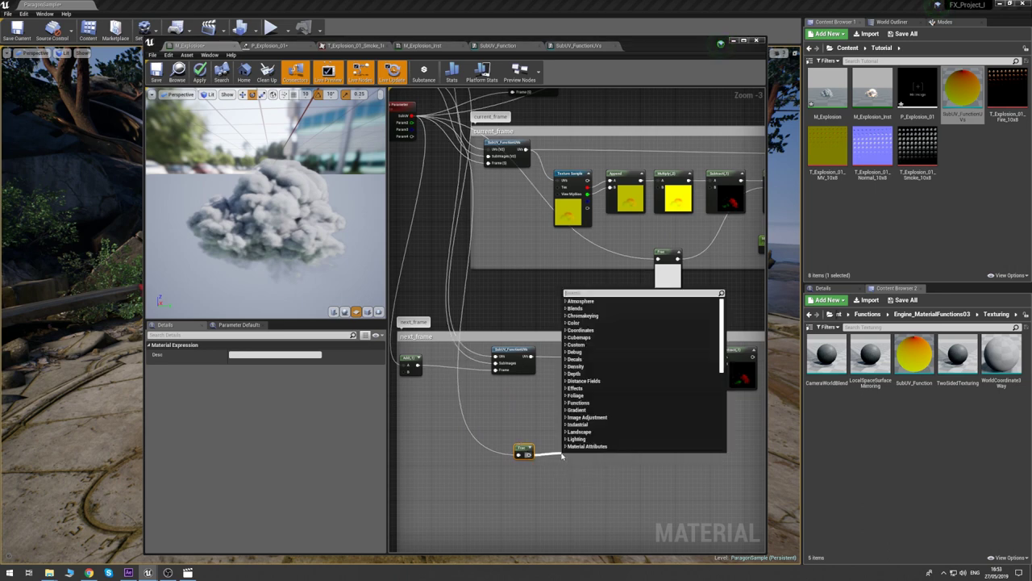
text(1-x)
key(Return)
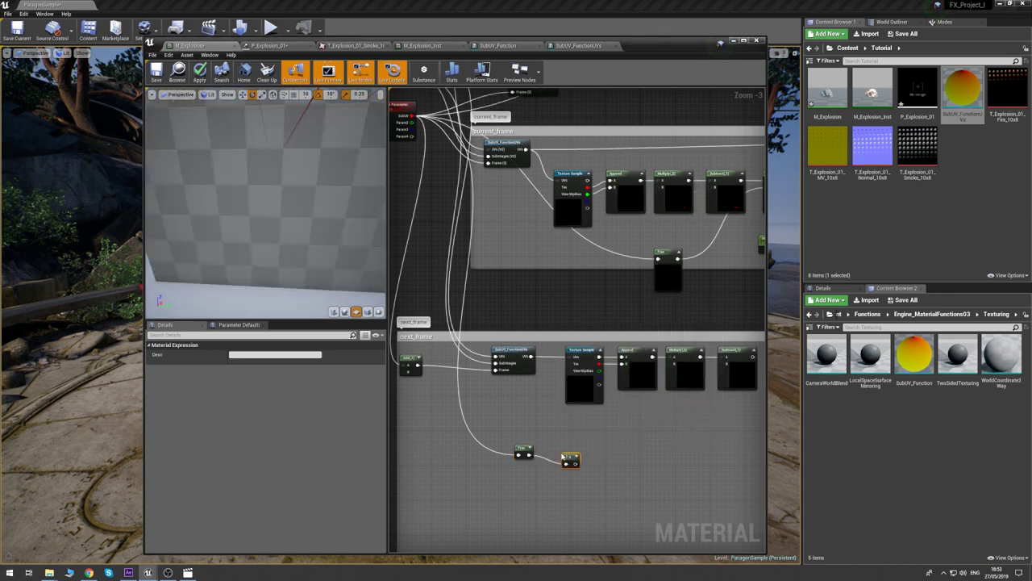
drag(567, 458, 564, 449)
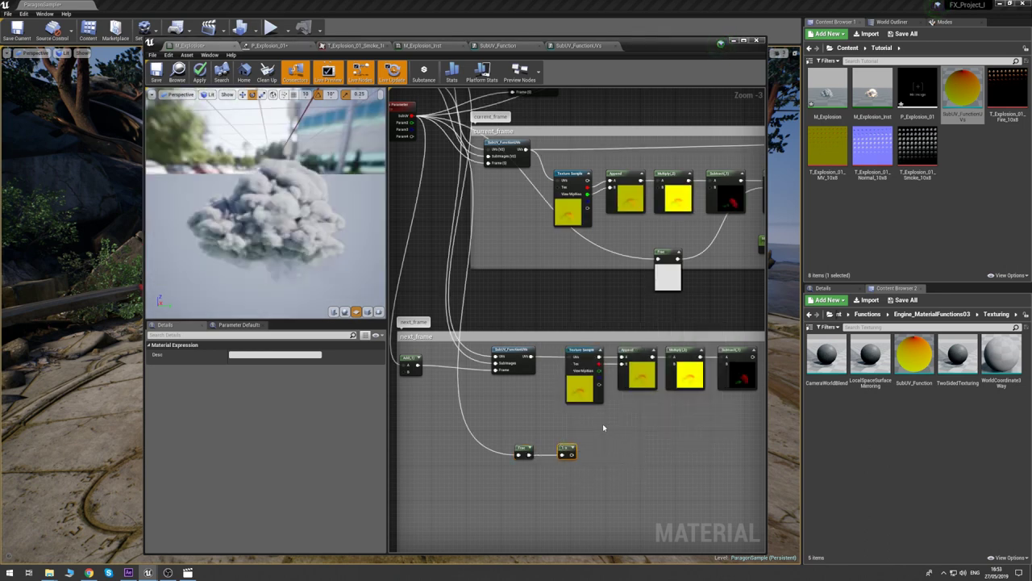
click(638, 444)
- Widen the next_frame comment box to make room for more nodes after its Subtract
right_drag(638, 444, 563, 433)
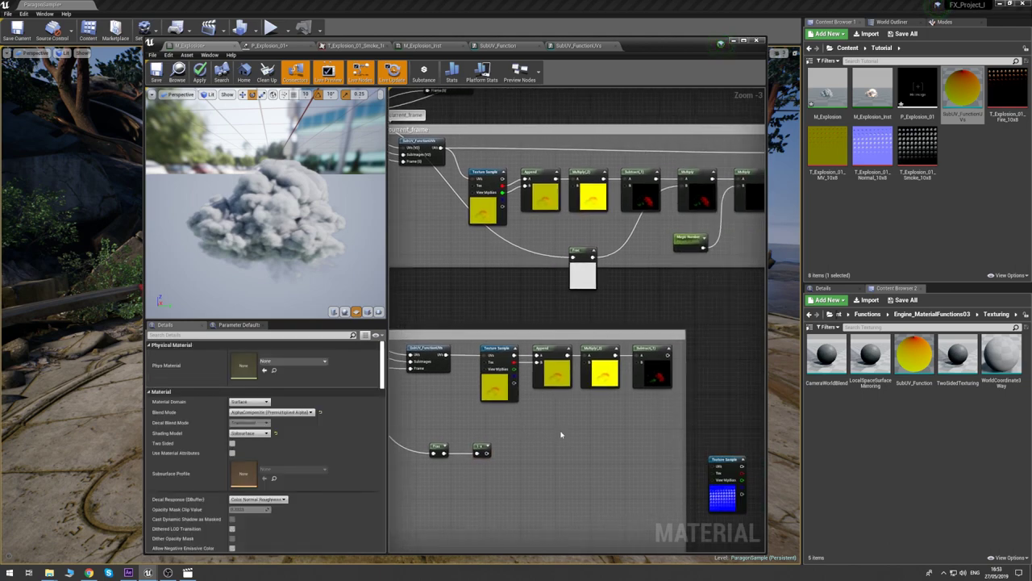
scroll(549, 415, down, 2)
scroll(633, 385, up, 2)
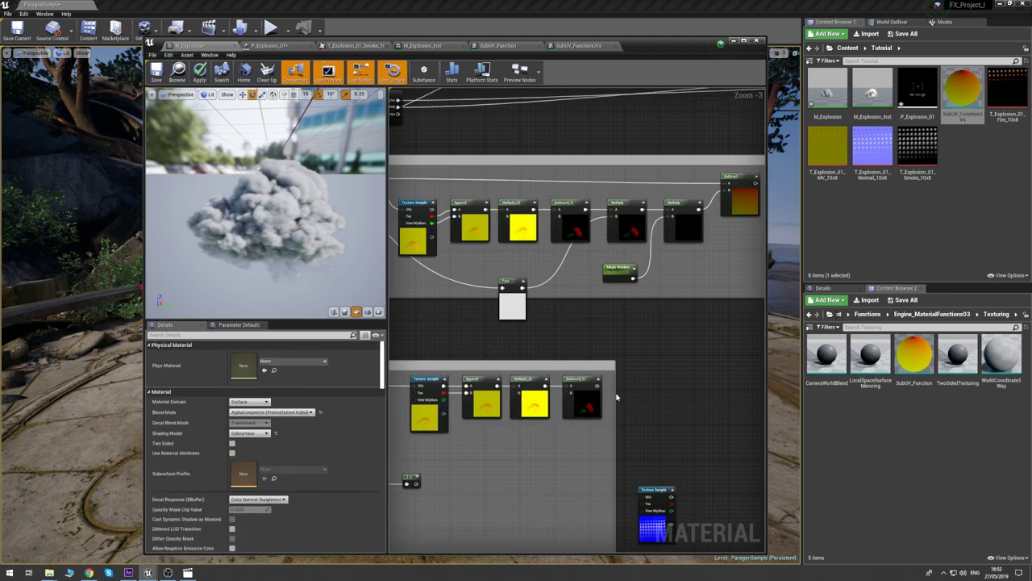
drag(614, 394, 745, 395)
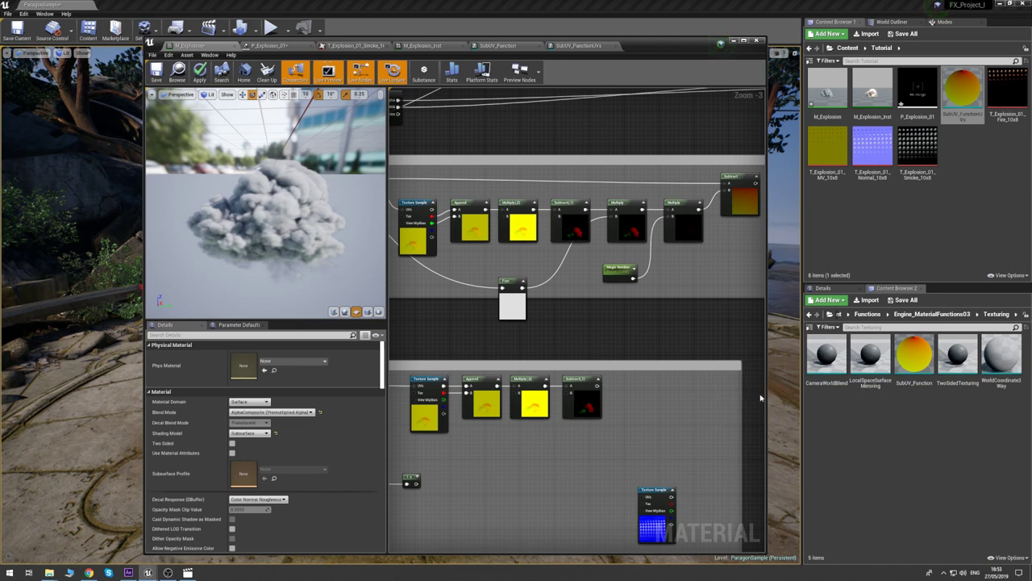
- Select the next_frame Frac and 1-x nodes together and shift them along beneath the Append and Multiply nodes
right_drag(665, 343, 680, 332)
drag(508, 470, 469, 469)
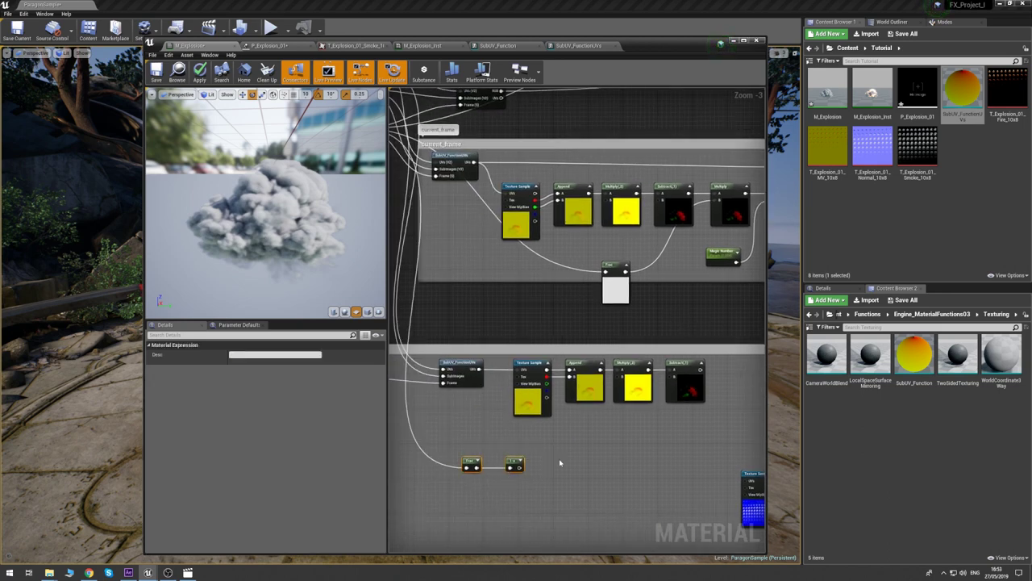
right_drag(559, 460, 514, 452)
drag(474, 457, 570, 461)
click(653, 419)
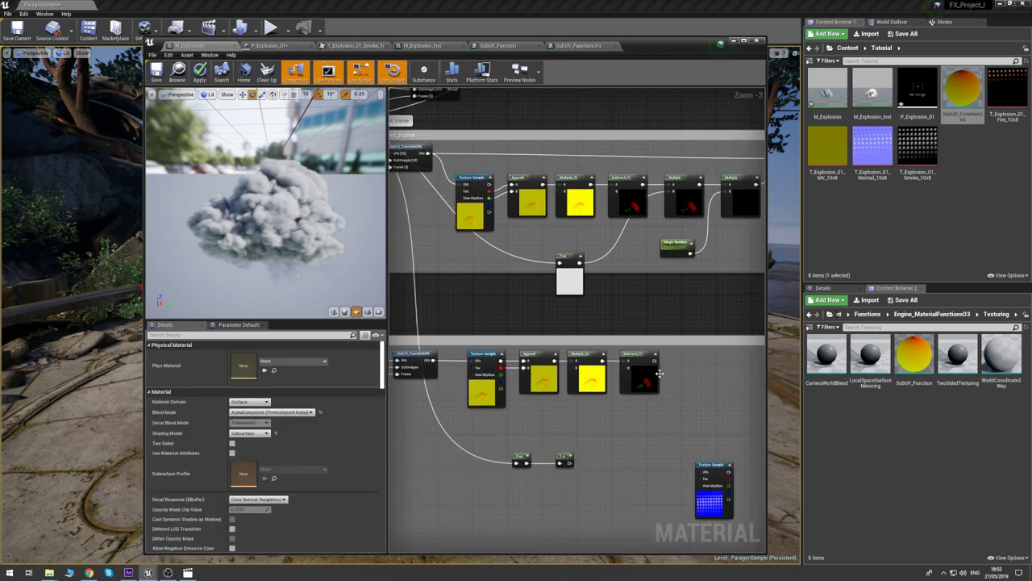
- Add a Multiply after the next_frame Subtract, connecting Subtract to A and the 1-x output to B
click(680, 360)
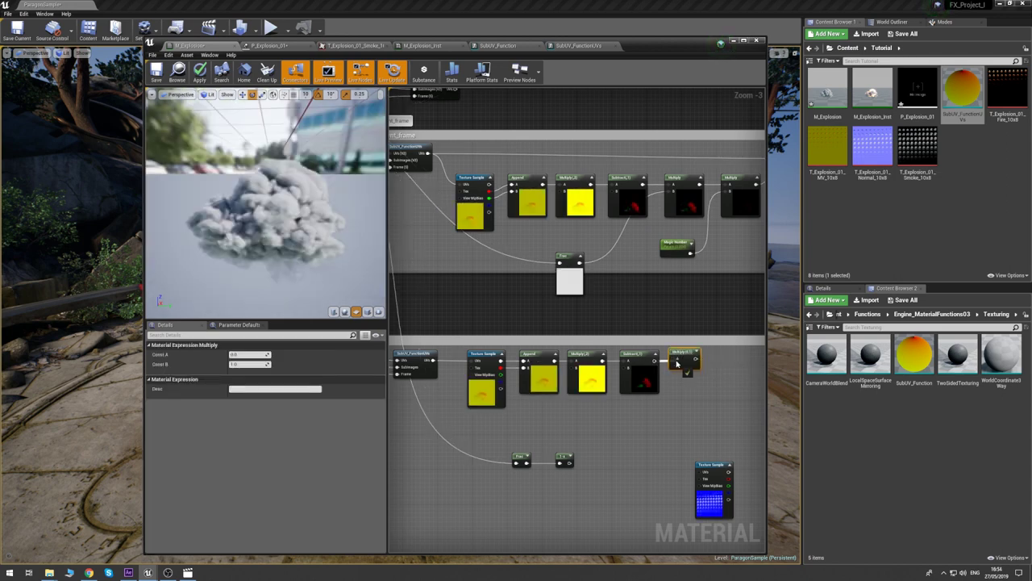
drag(568, 464, 678, 361)
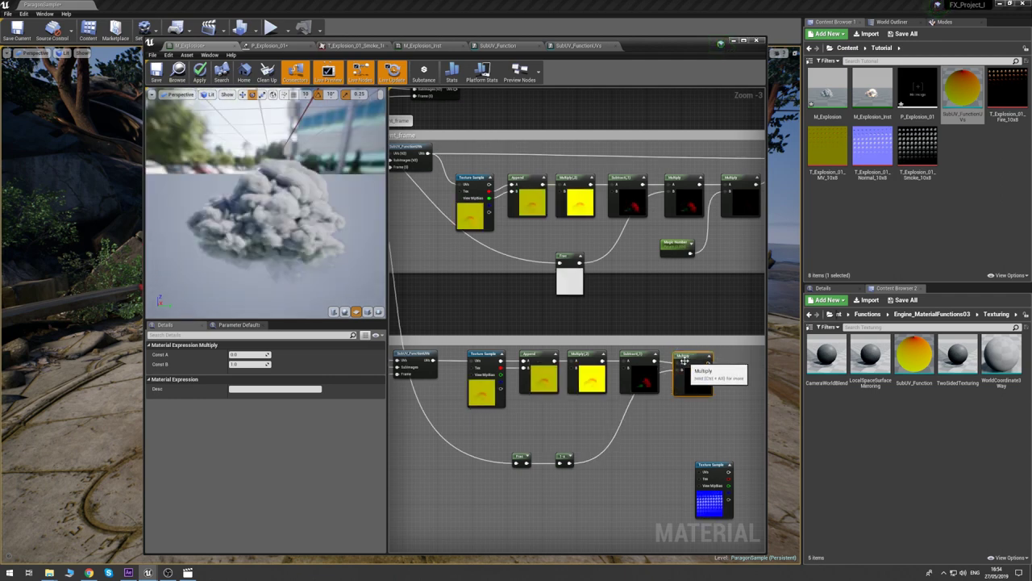
click(691, 325)
right_drag(702, 331, 626, 327)
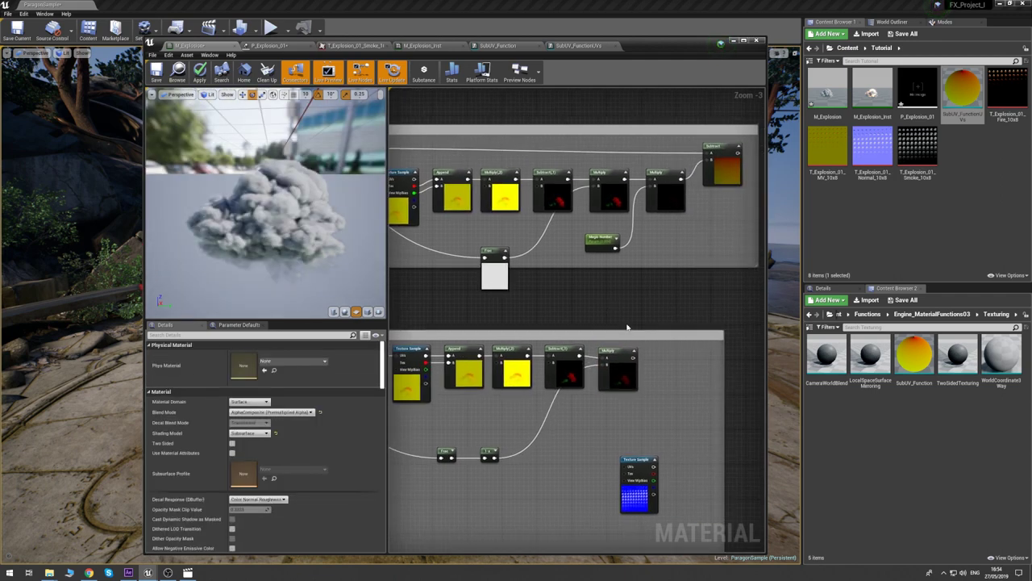
- Add a second Multiply in next_frame, connect Magic Number to A and the previous Multiply to B, and align it in the chain
click(674, 171)
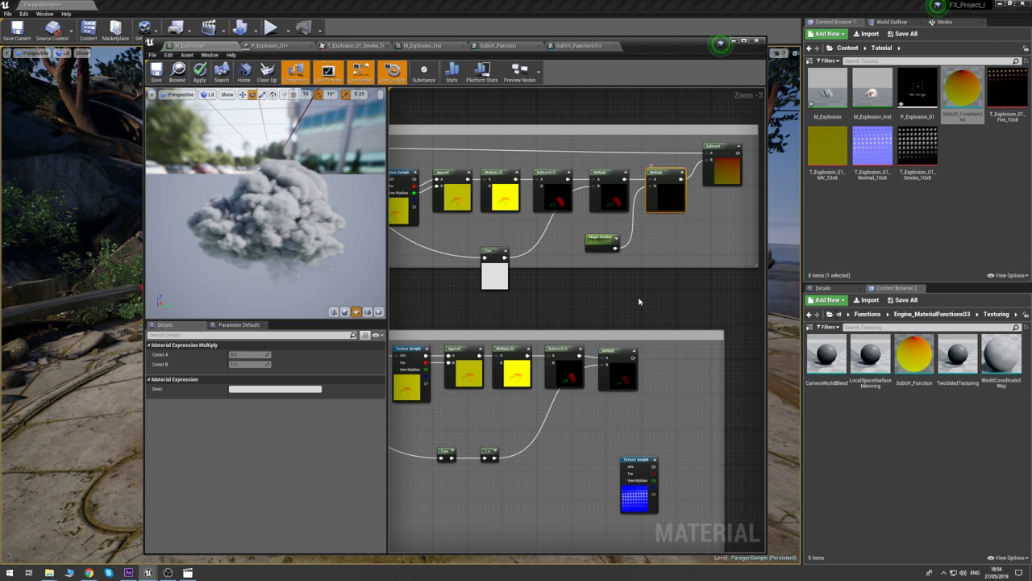
click(662, 358)
click(660, 356)
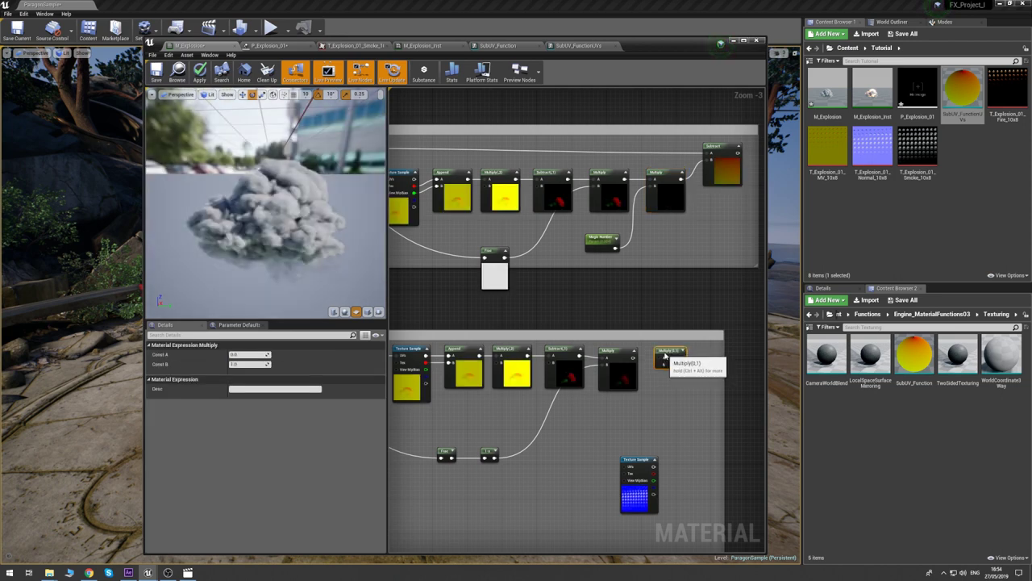
click(611, 355)
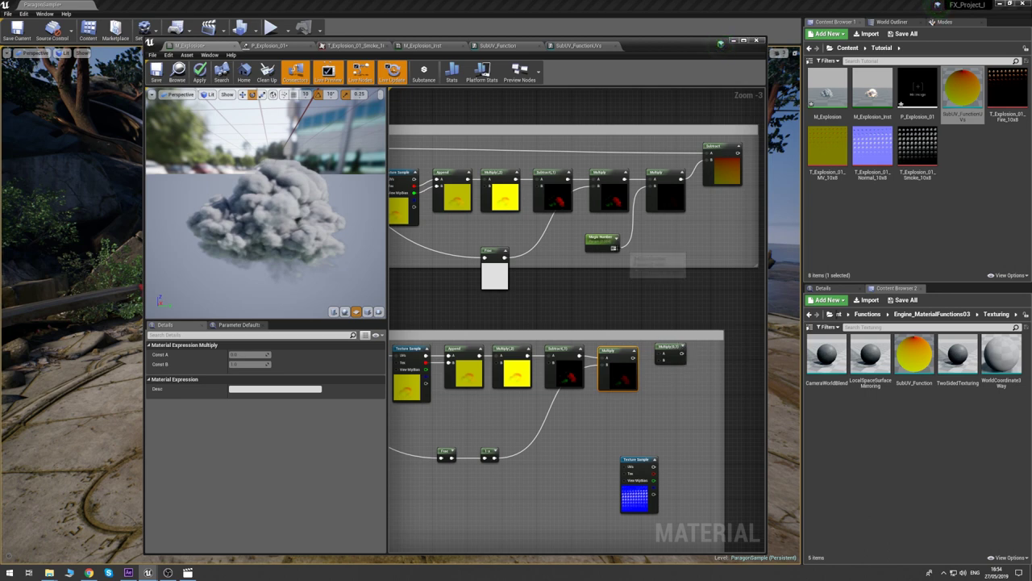
drag(616, 247, 660, 355)
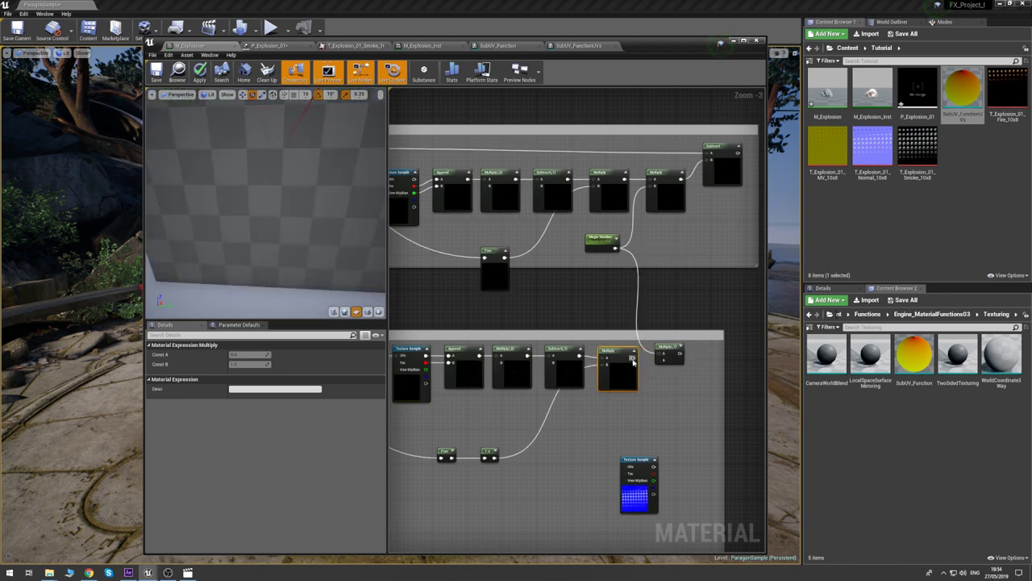
click(675, 349)
click(736, 341)
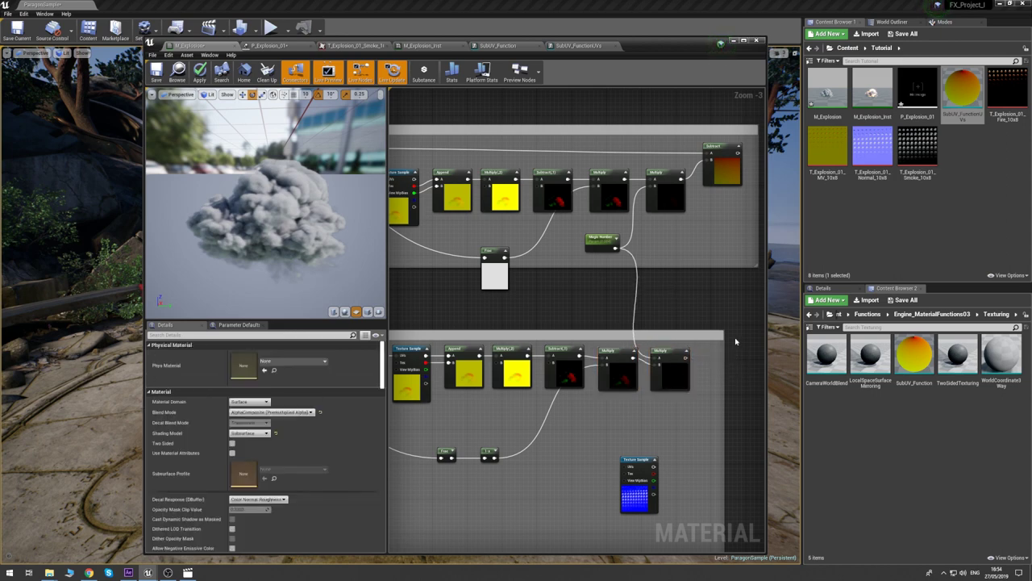
right_drag(461, 333, 417, 322)
right_drag(477, 303, 496, 325)
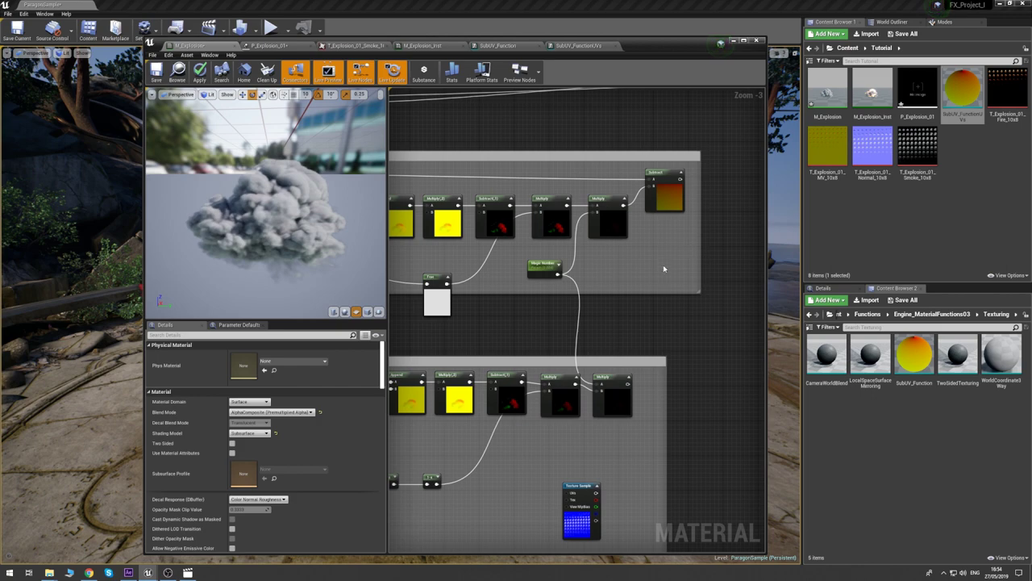
- Place an Add node after the last next_frame Multiply, connecting that Multiply to A and the next_frame SubUV function's output to B
right_drag(467, 445, 576, 406)
scroll(535, 388, down, 2)
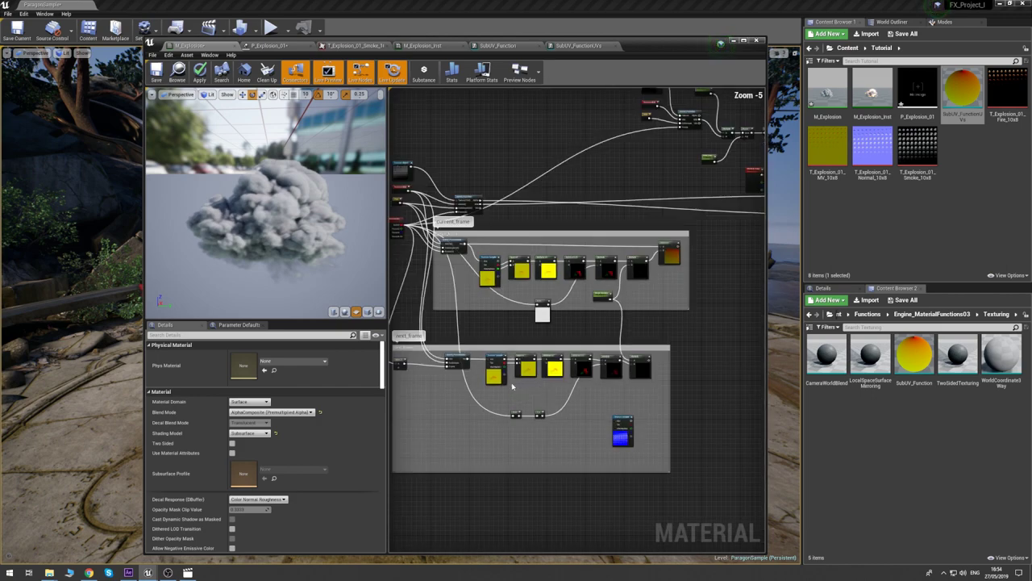
scroll(507, 383, up, 2)
right_drag(710, 436, 630, 378)
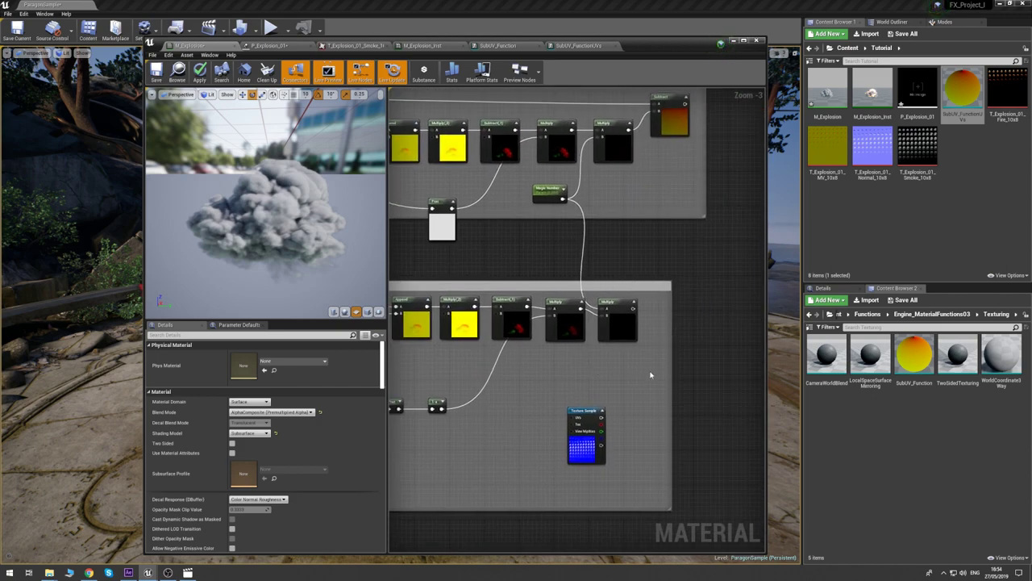
key(a)
click(654, 379)
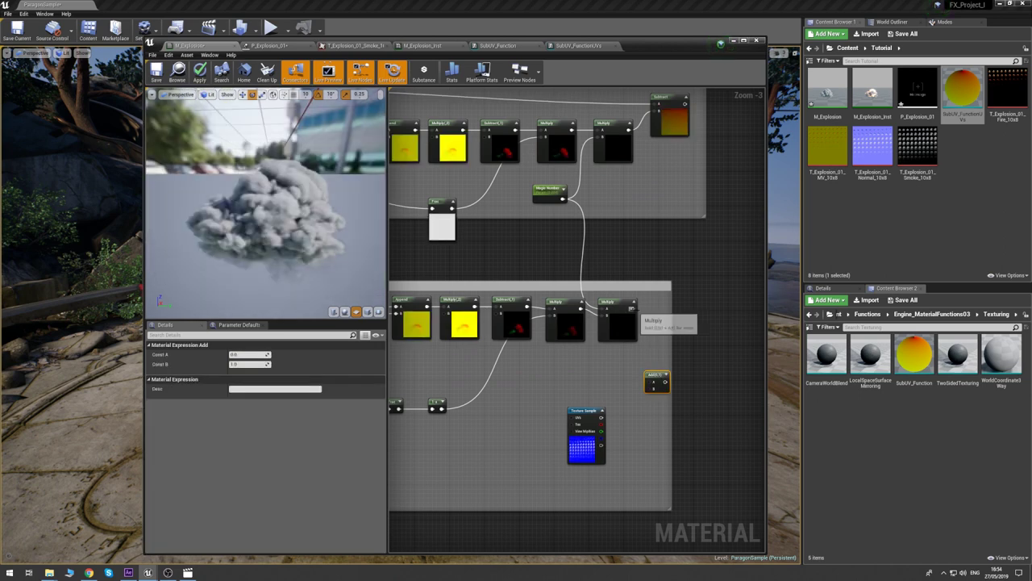
drag(634, 309, 650, 382)
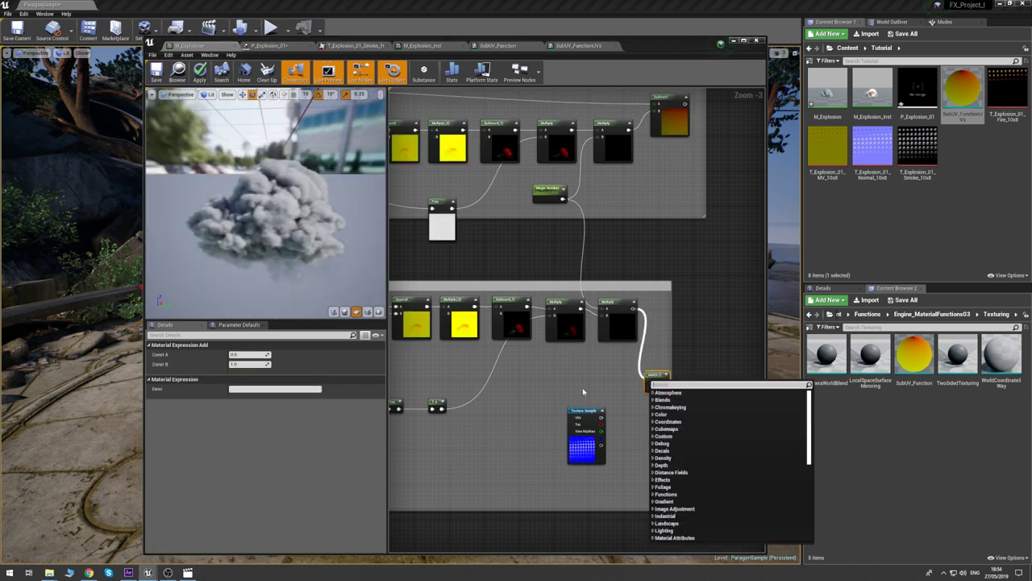
click(585, 392)
drag(633, 309, 650, 381)
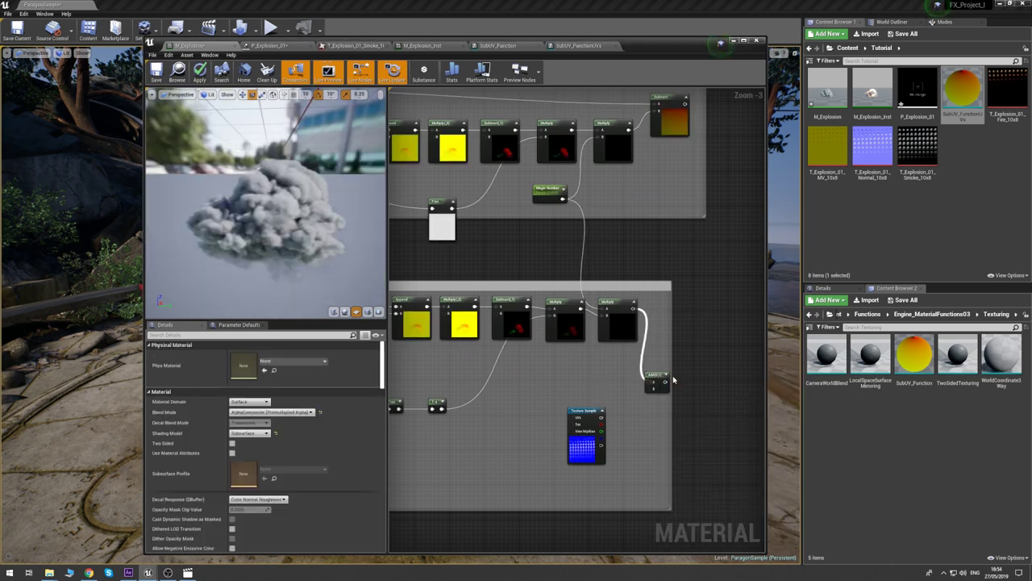
right_drag(569, 371, 548, 303)
drag(424, 268, 581, 352)
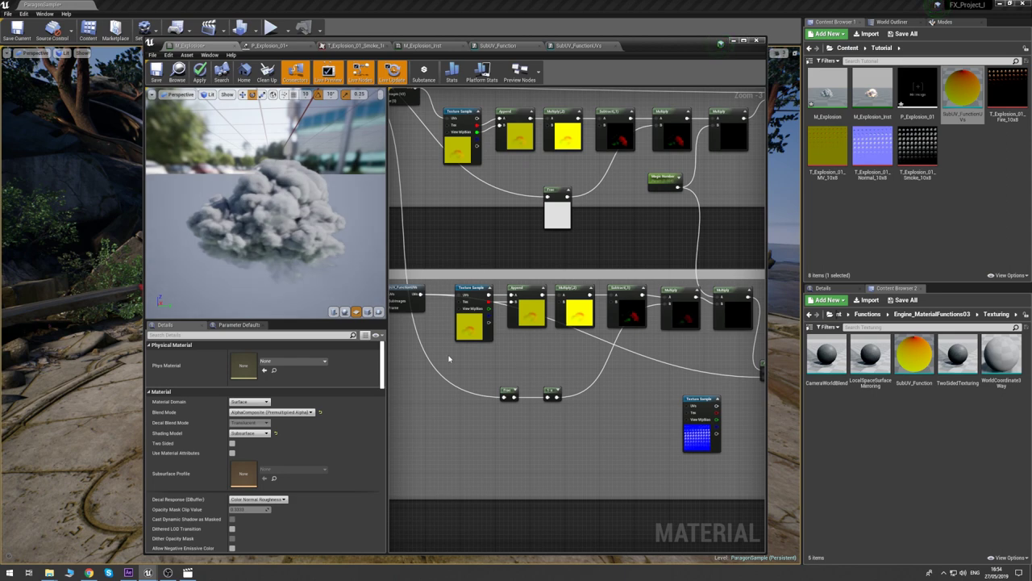
- Add a reroute node beneath the next_frame Texture Sample and route the wire from the SubUV function to the Add's B input through it
right_click(449, 358)
text(n)
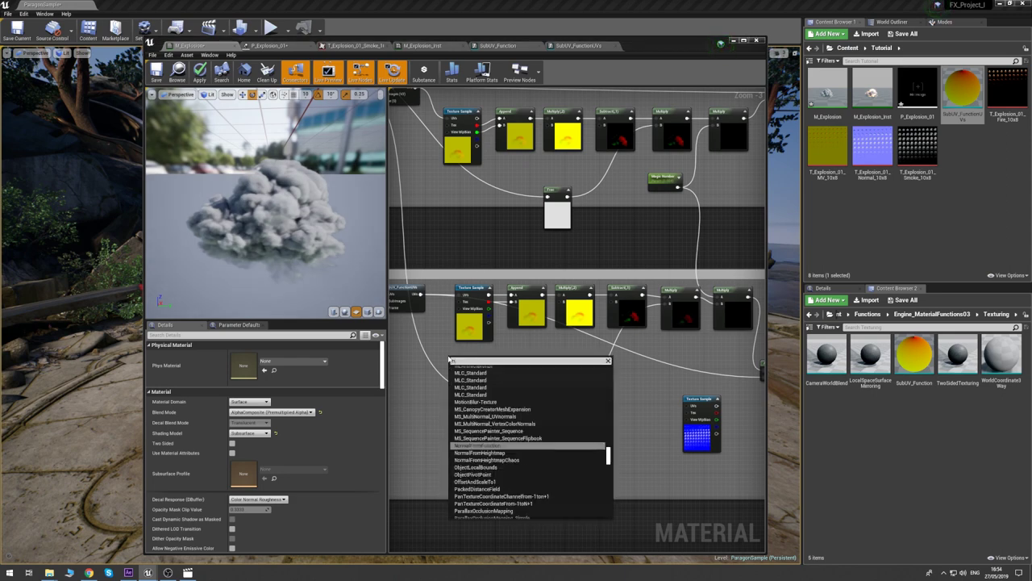
key(BackSpace)
text(rero)
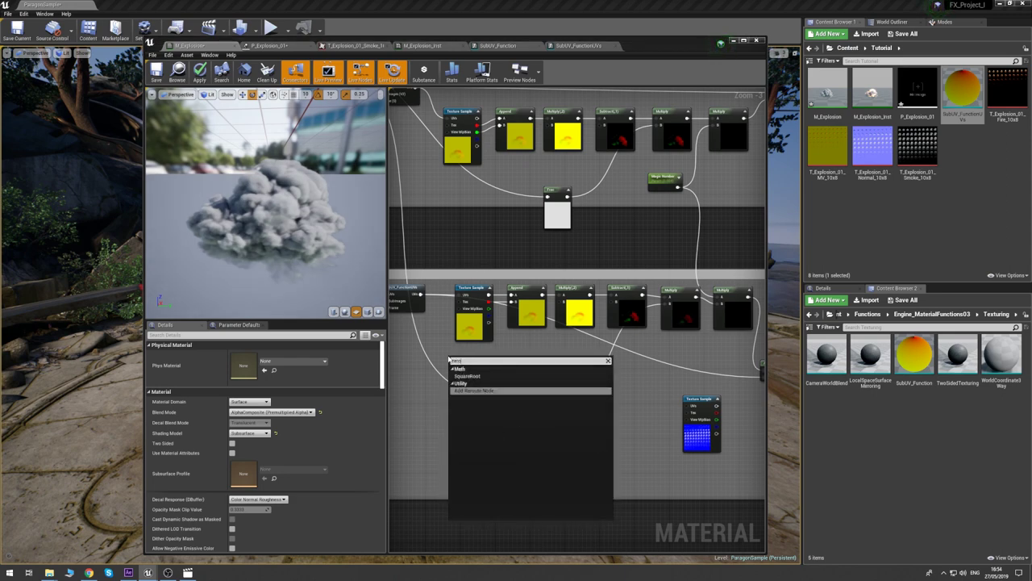
key(Return)
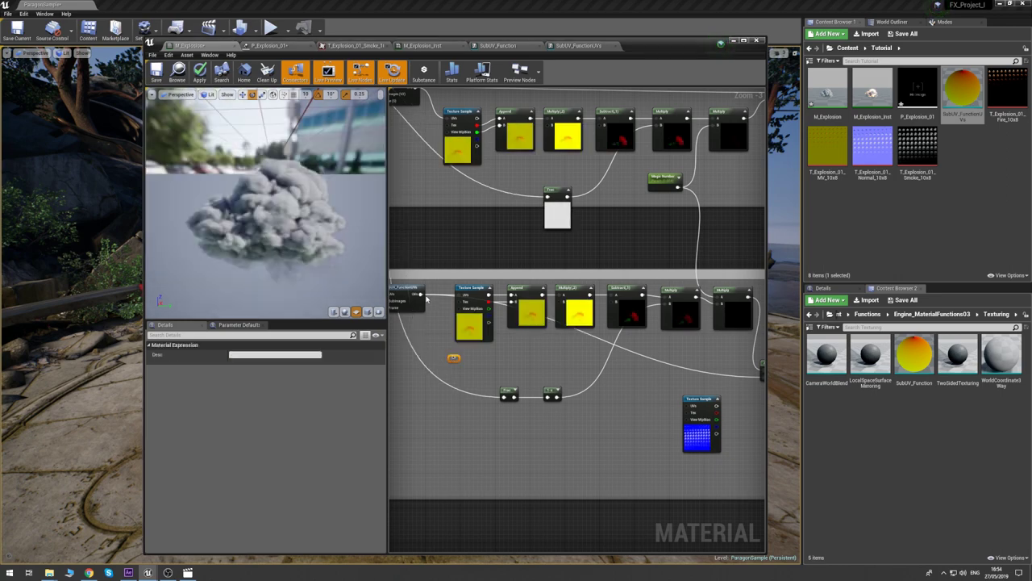
drag(420, 293, 651, 378)
right_drag(539, 352, 667, 350)
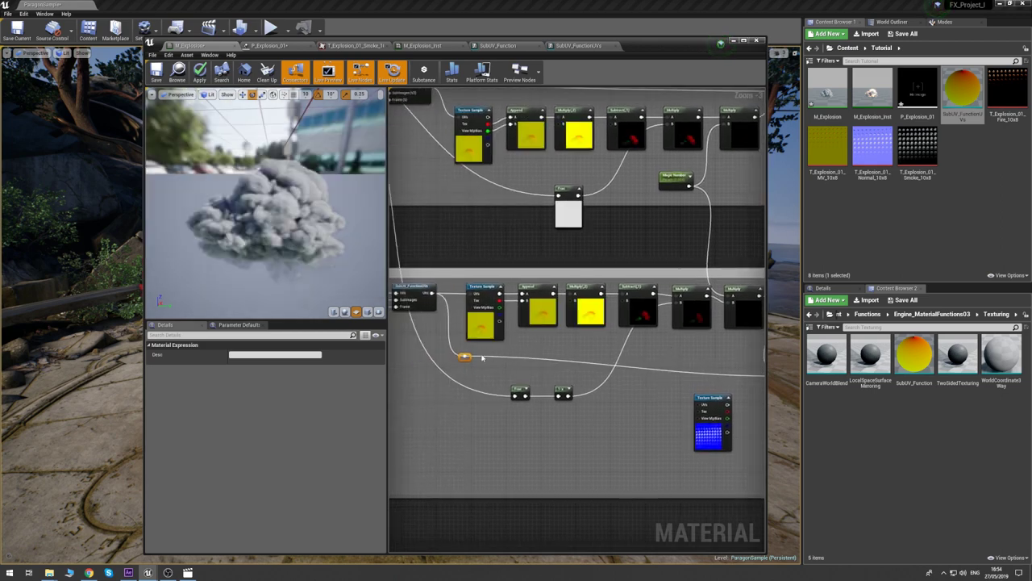
drag(466, 358, 463, 374)
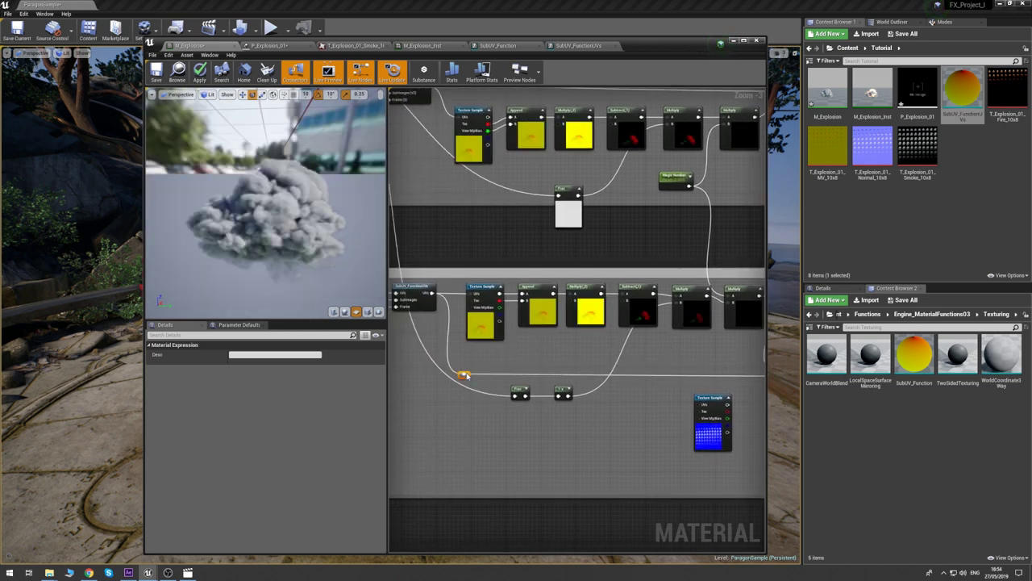
right_drag(525, 353, 498, 344)
click(482, 346)
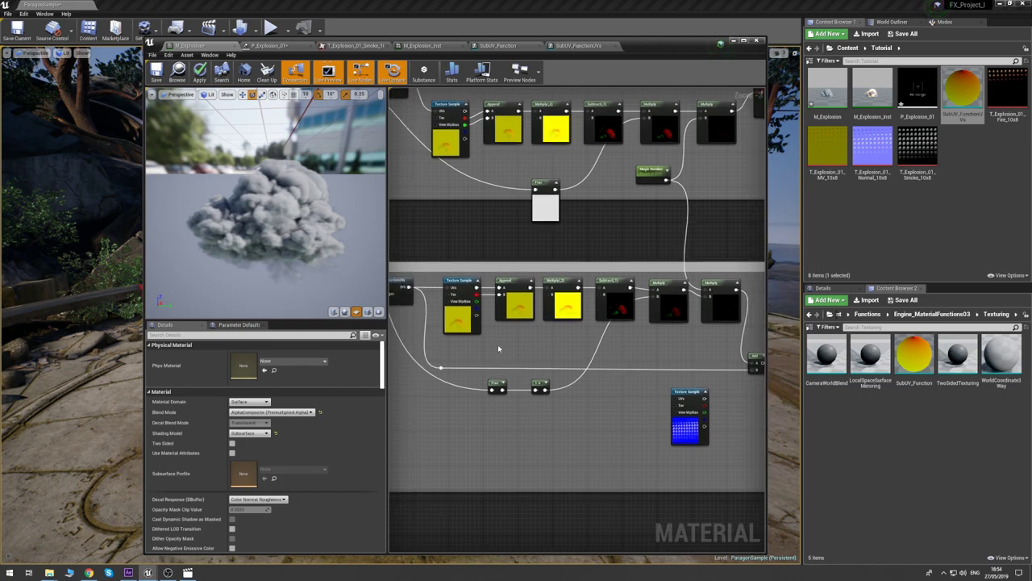
- Widen the next_frame comment box around the Add node and reconnect the next_frame Texture Sample to its Append
scroll(498, 345, down, 2)
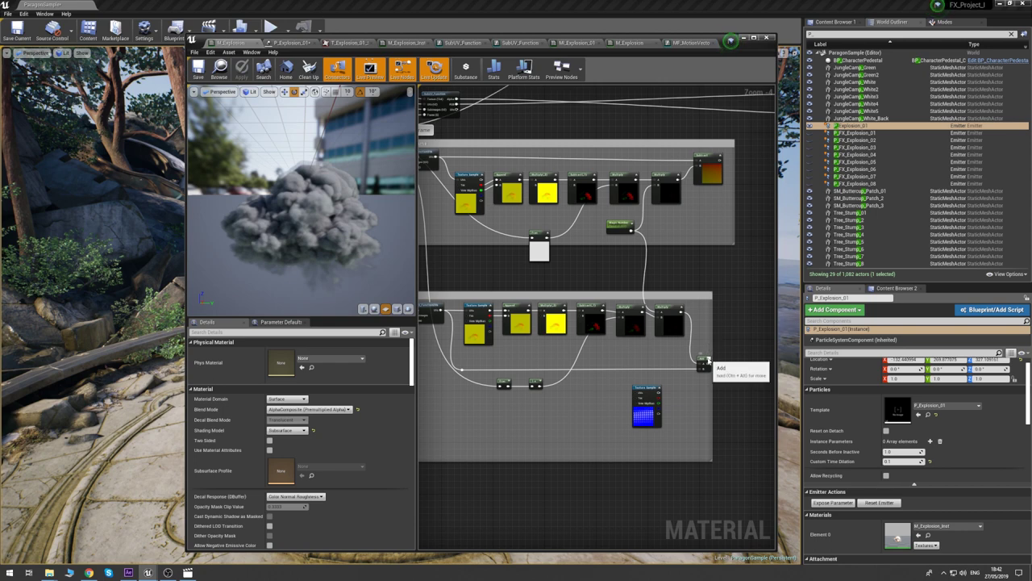
drag(712, 327, 751, 323)
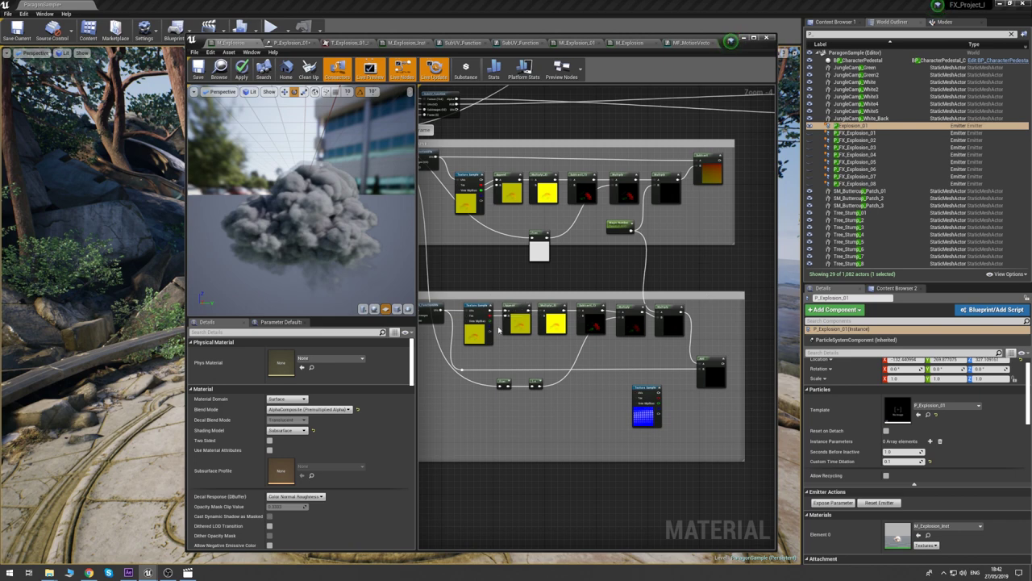
drag(491, 315, 507, 315)
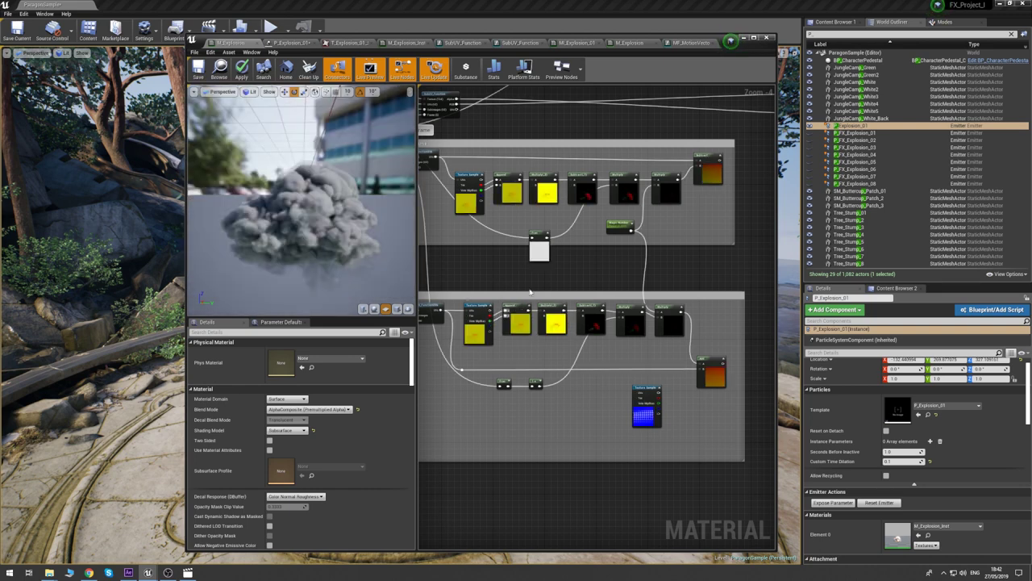
click(716, 358)
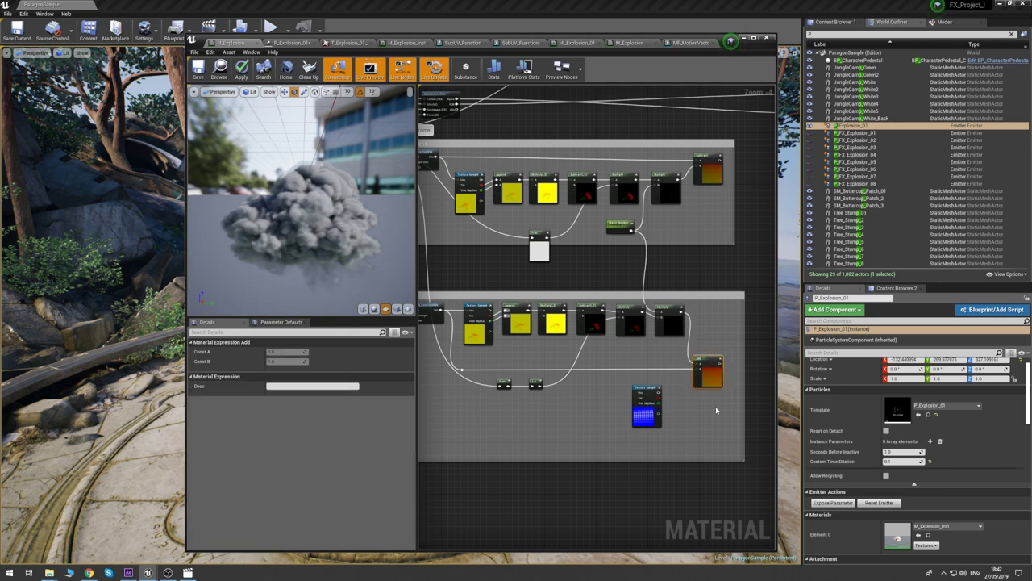
click(532, 452)
- Create a Texture Sample just outside the current_frame box and place a copy of the T_Explosion_01_Smoke_10x8 Texture Object near it
right_drag(699, 263, 571, 269)
right_drag(679, 253, 657, 263)
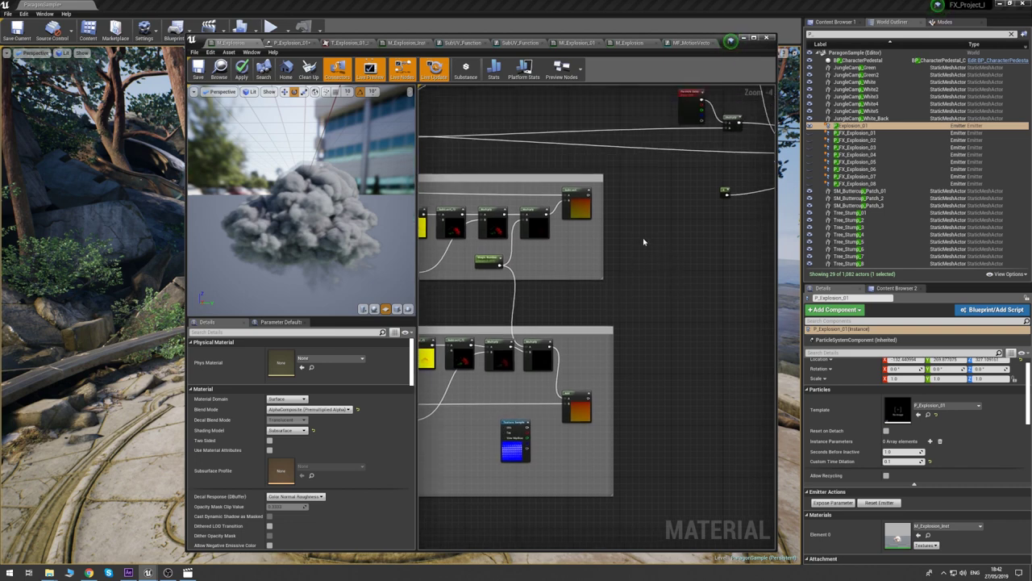
click(643, 242)
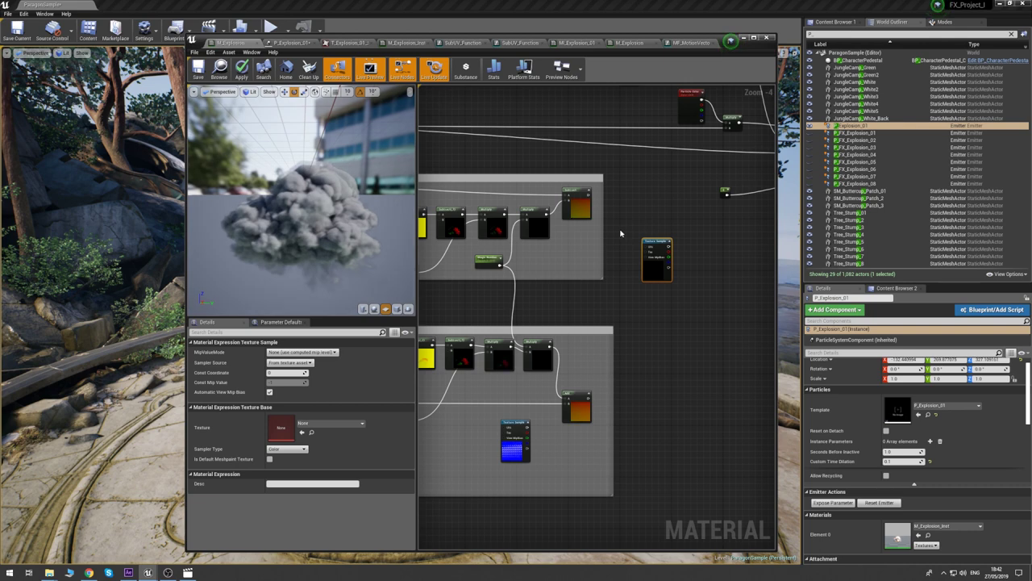
click(598, 225)
right_drag(584, 214, 765, 246)
right_drag(519, 194, 672, 204)
click(555, 130)
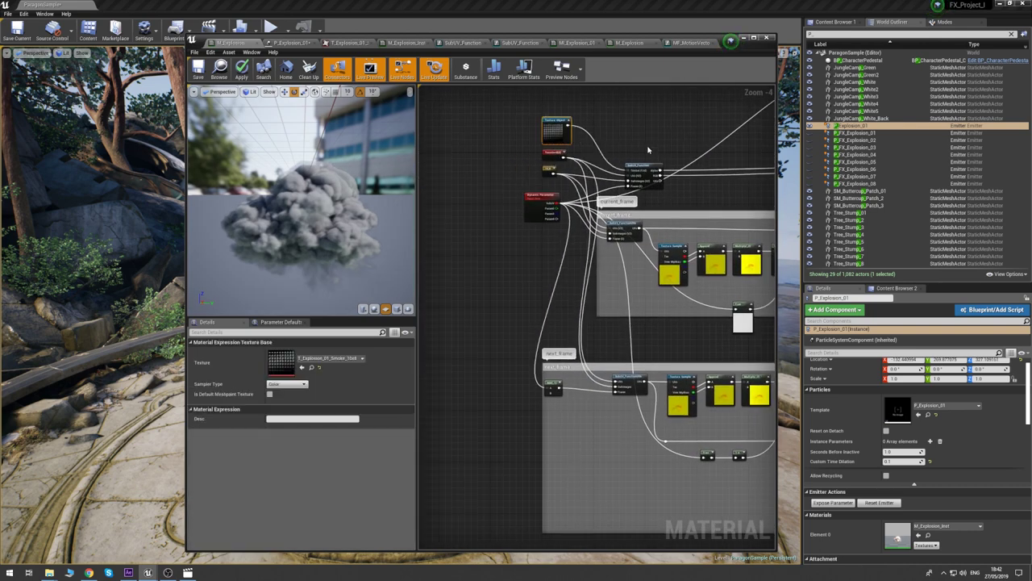
right_drag(706, 219, 464, 205)
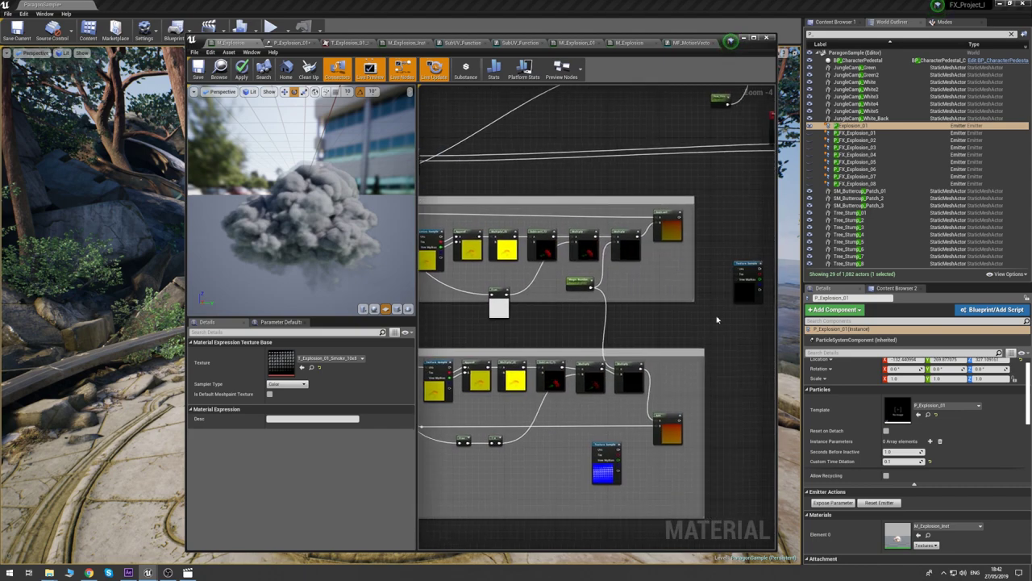
click(717, 321)
right_drag(717, 320, 642, 323)
key(ctrl+v)
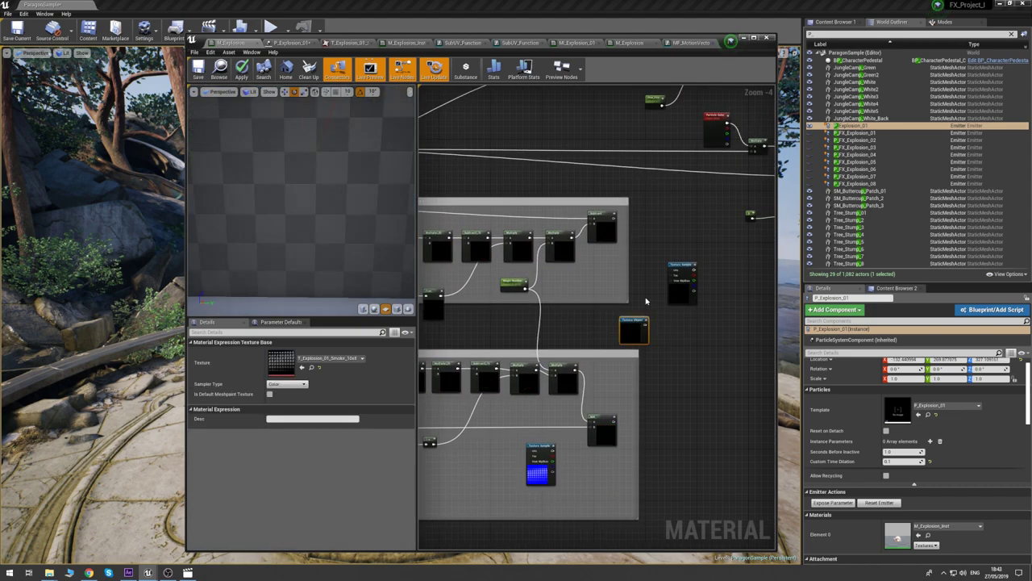
click(646, 299)
- Connect the copied Texture Object to the new Texture Sample's Tex input and the current_frame Subtract to its UVs
drag(645, 321, 670, 276)
drag(616, 218, 674, 272)
click(653, 240)
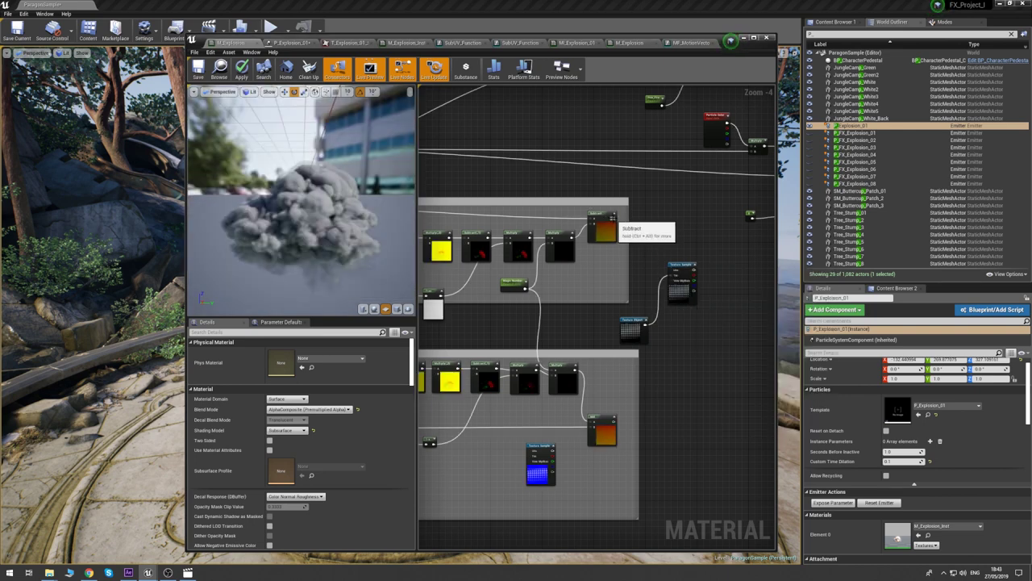
drag(616, 219, 674, 275)
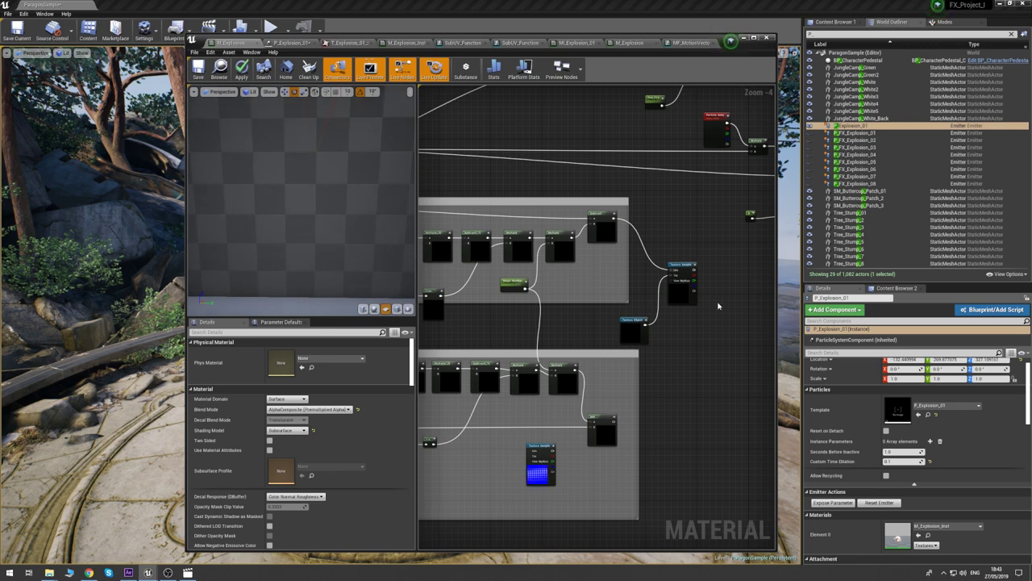
- Move the copied Texture Object beneath the current_frame Subtract and align the new Texture Sample beside them
click(637, 321)
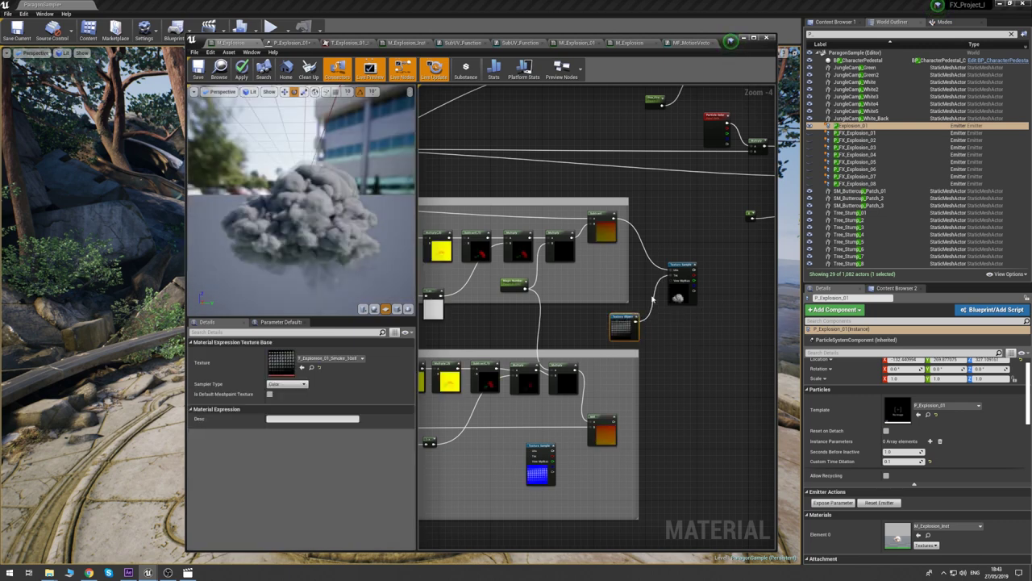
drag(622, 325, 603, 274)
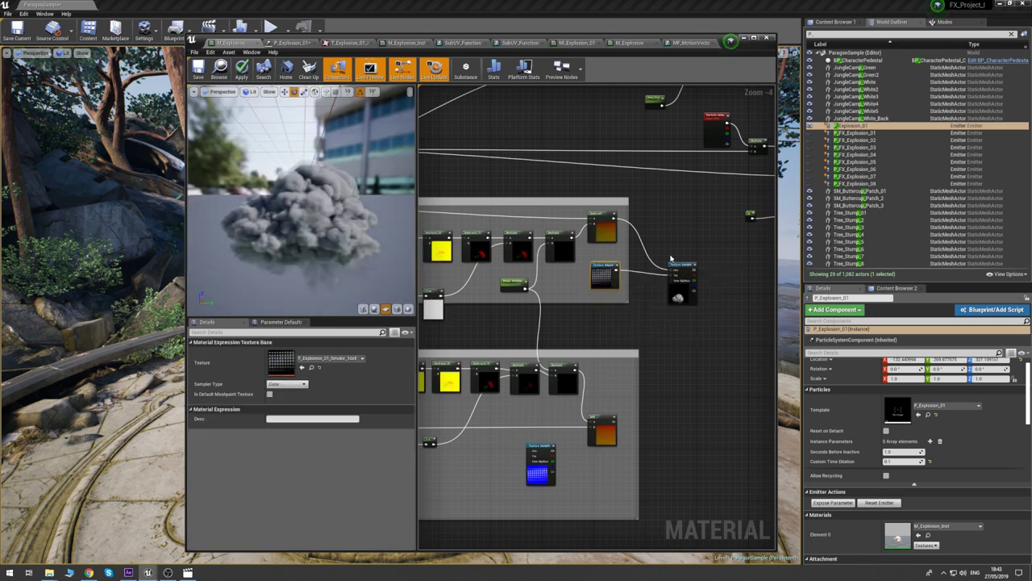
drag(673, 264, 670, 227)
click(678, 308)
click(668, 227)
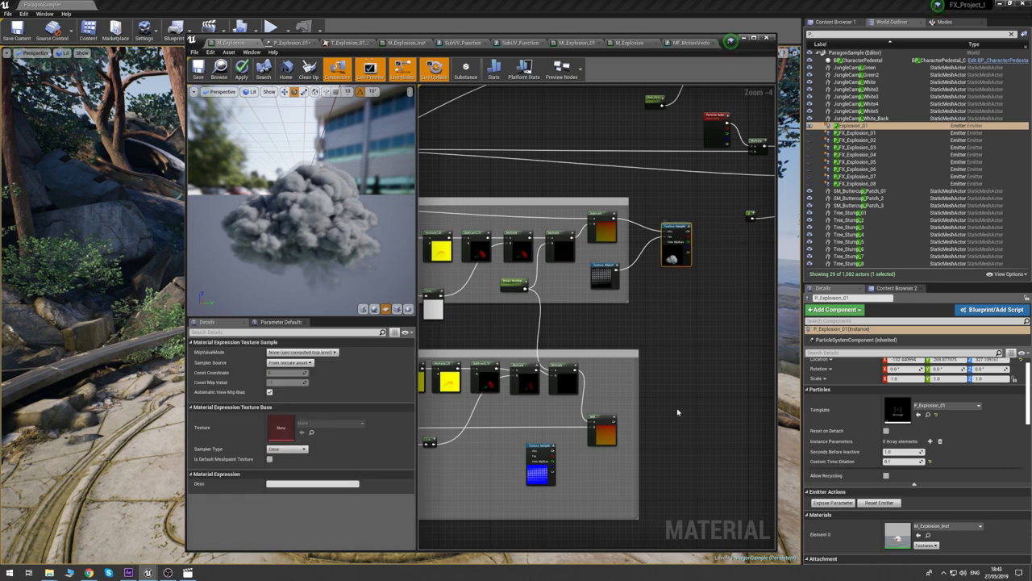
- Create a second Texture Sample beside the next_frame box, connecting the same Texture Object to Tex and the next_frame Add to UVs
click(669, 397)
click(683, 410)
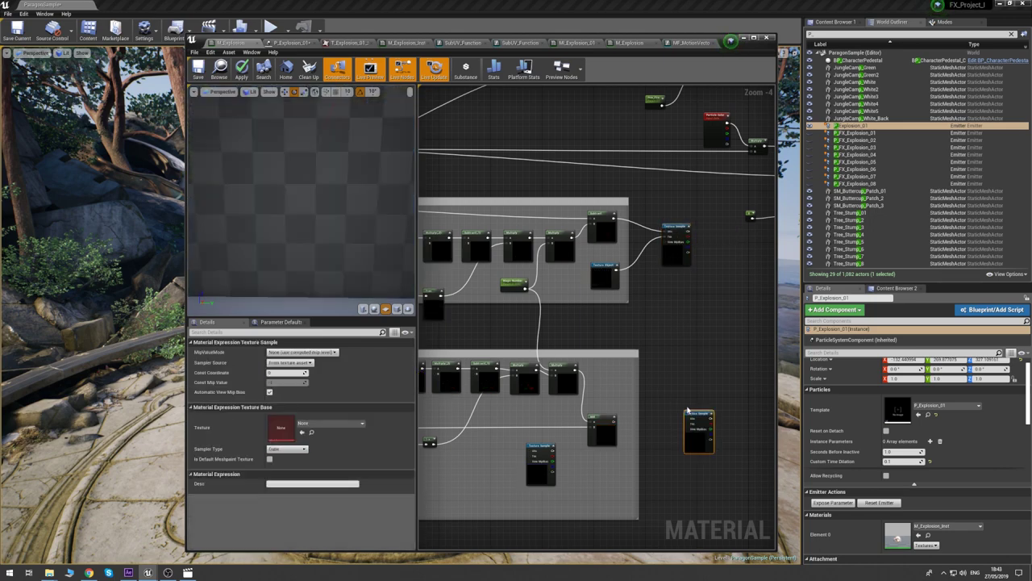
drag(618, 271, 679, 403)
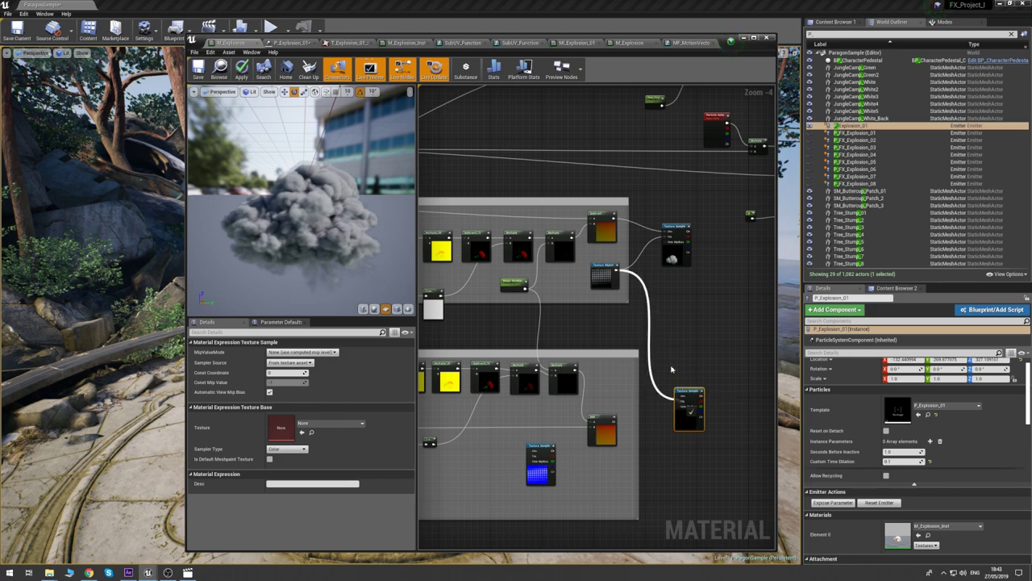
click(670, 368)
drag(614, 421, 679, 394)
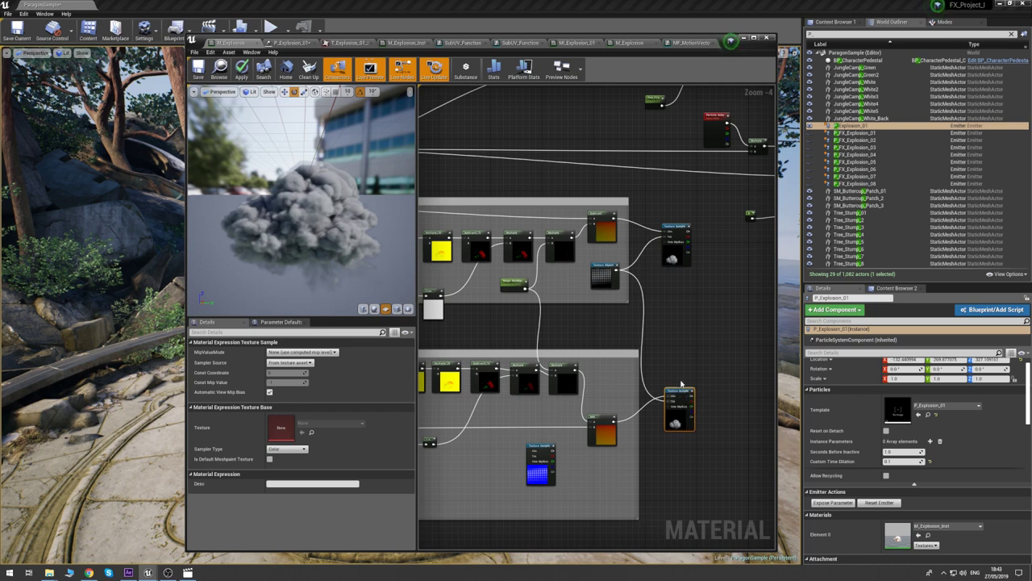
click(688, 350)
- Add a Lerp between the two smoke Texture Samples, connecting the current_frame sample to A and the next_frame sample to B
right_drag(703, 319, 662, 317)
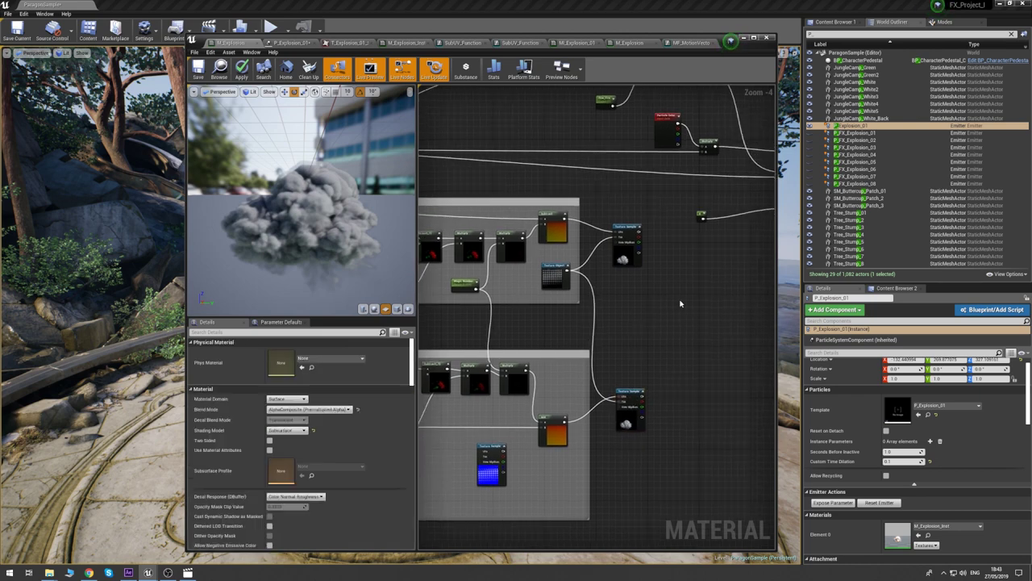
click(680, 304)
drag(639, 232, 684, 313)
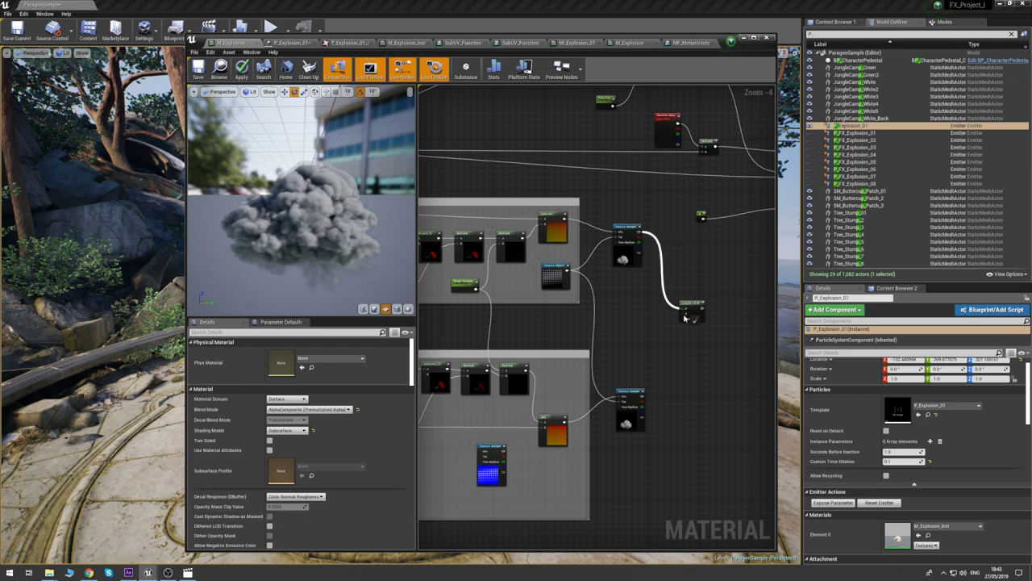
drag(641, 393, 686, 317)
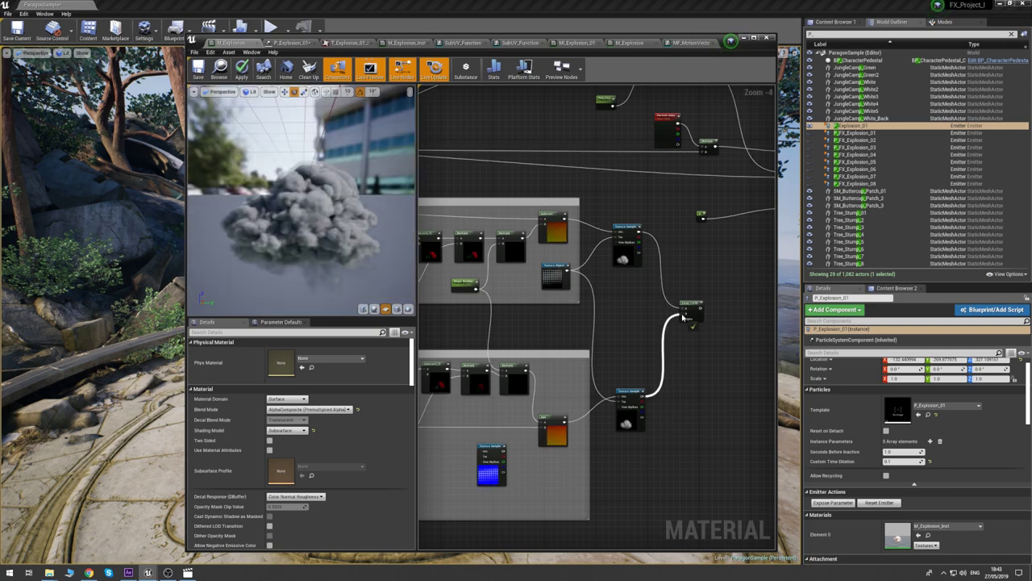
- Connect the current_frame Frac output to the Lerp's Alpha and expand the Lerp's preview
right_drag(547, 330, 573, 333)
scroll(656, 334, down, 1)
scroll(575, 334, up, 1)
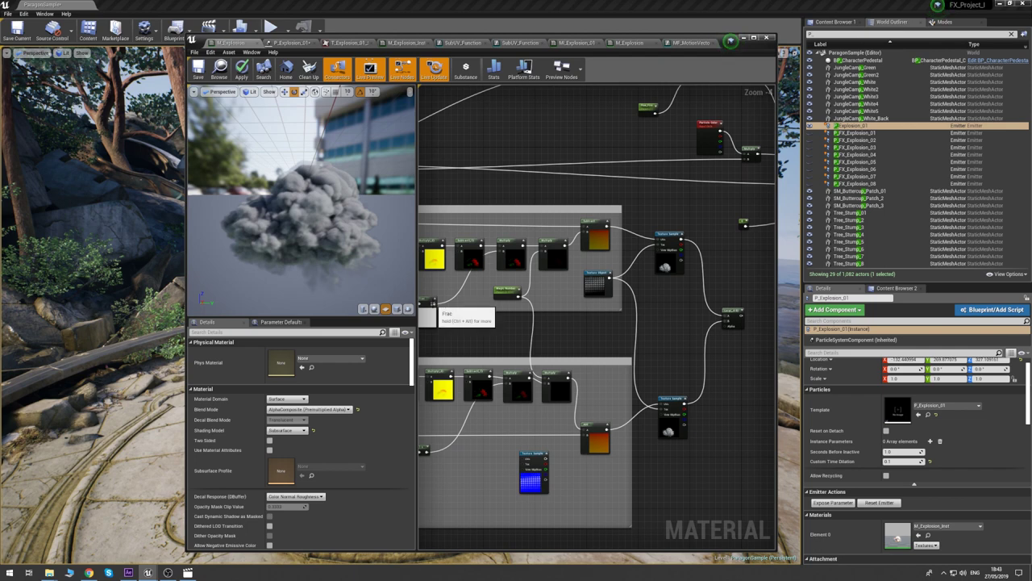
drag(437, 305, 724, 324)
right_drag(720, 296, 656, 296)
click(673, 313)
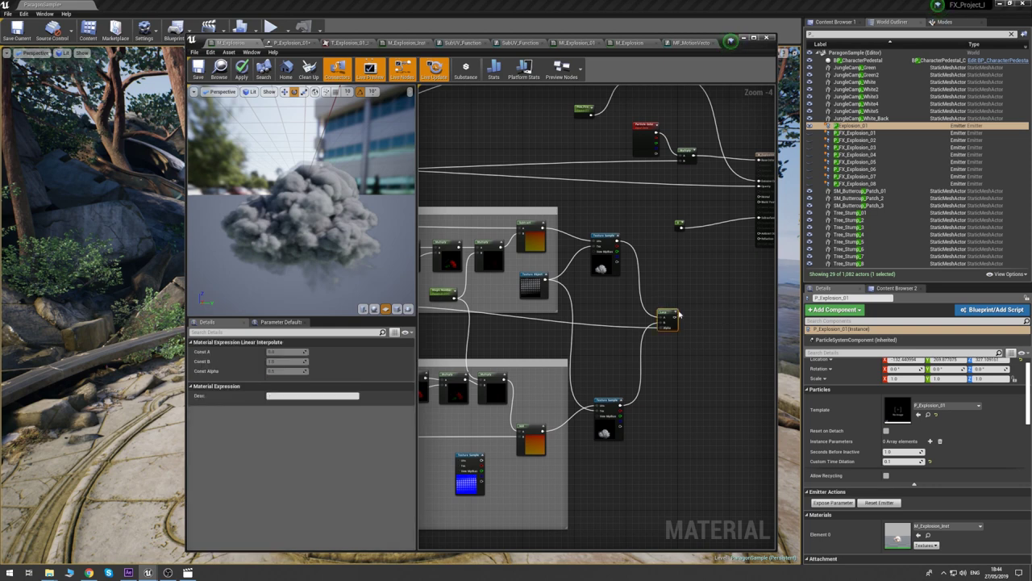
click(683, 264)
right_drag(688, 285, 621, 309)
scroll(624, 307, up, 1)
right_drag(699, 275, 646, 320)
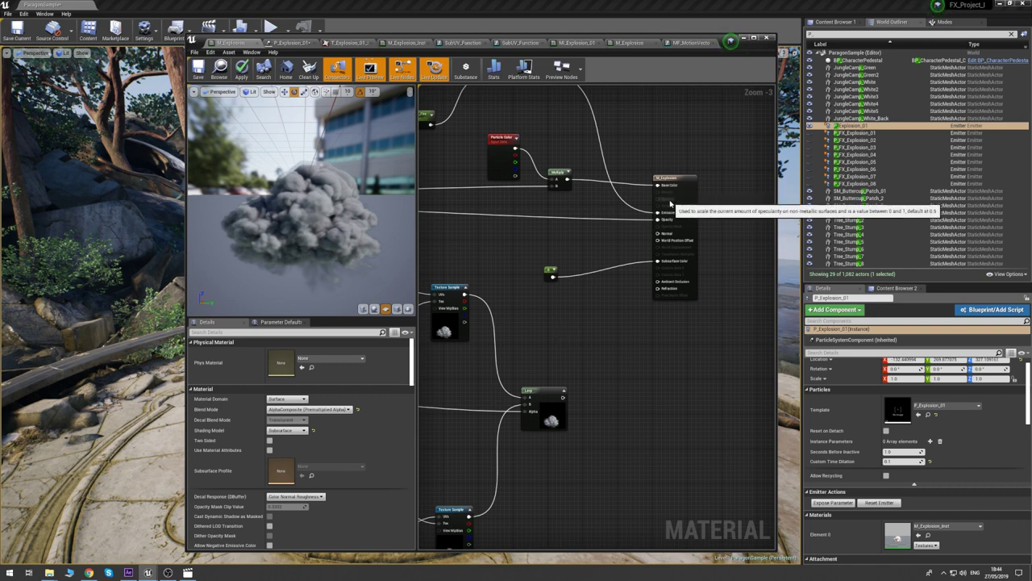
- Disconnect Emissive Color and the existing Opacity input on the M_Explosion output node, then connect the smoke Lerp to Base Color and Opacity
right_drag(653, 181, 673, 211)
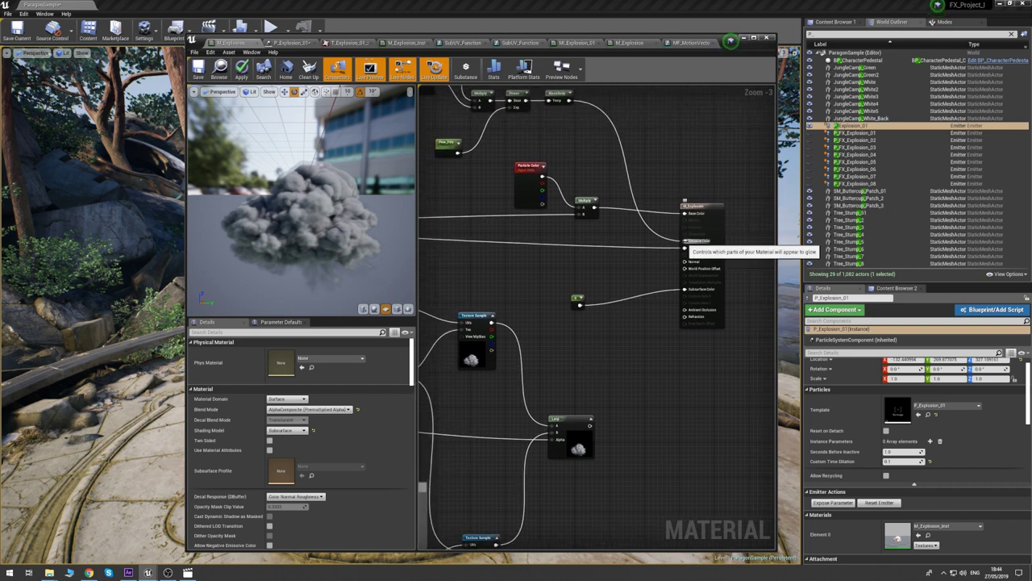
alt+click(685, 241)
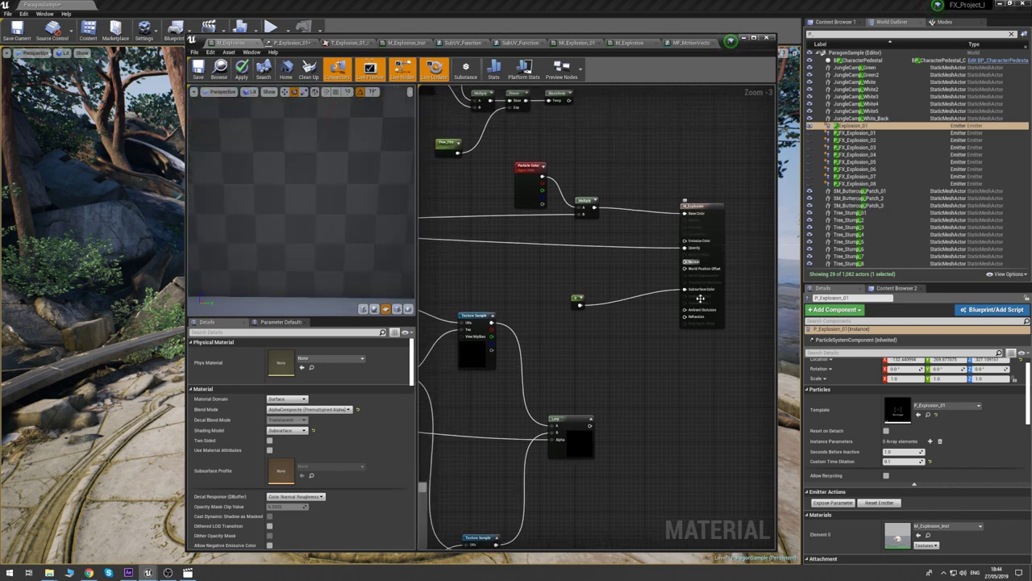
alt+click(685, 248)
drag(572, 421, 690, 212)
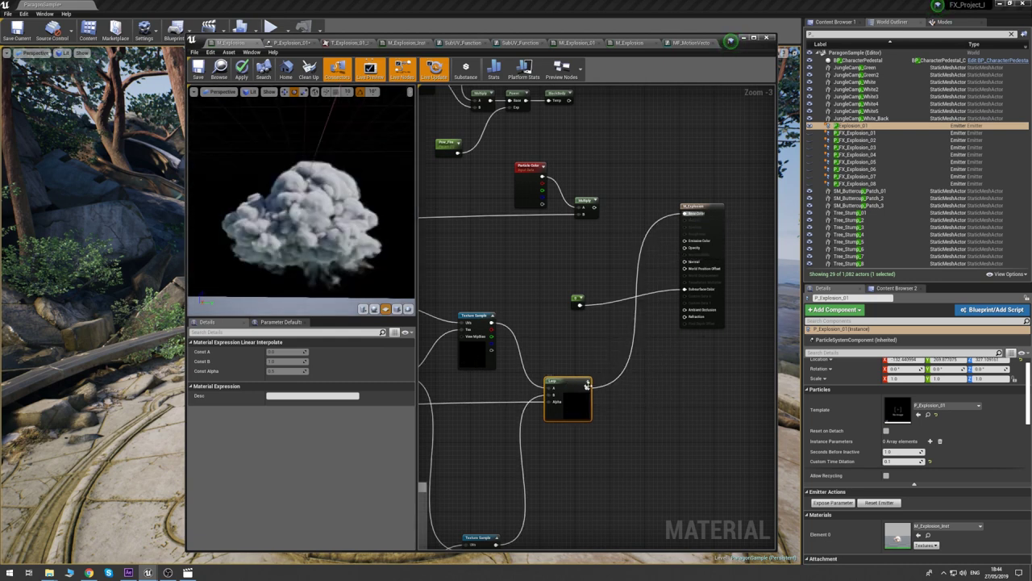
drag(587, 388, 684, 247)
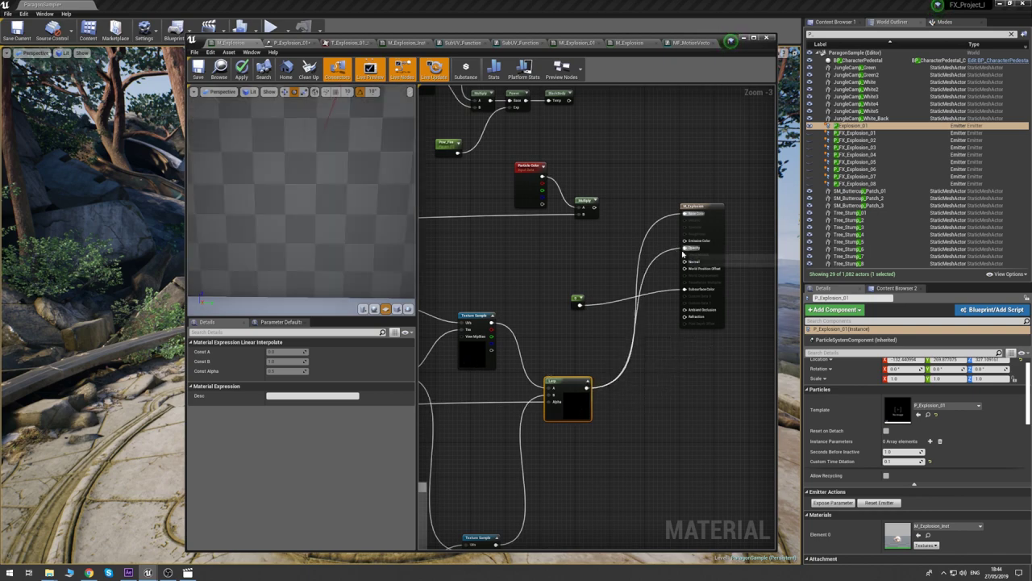
click(588, 271)
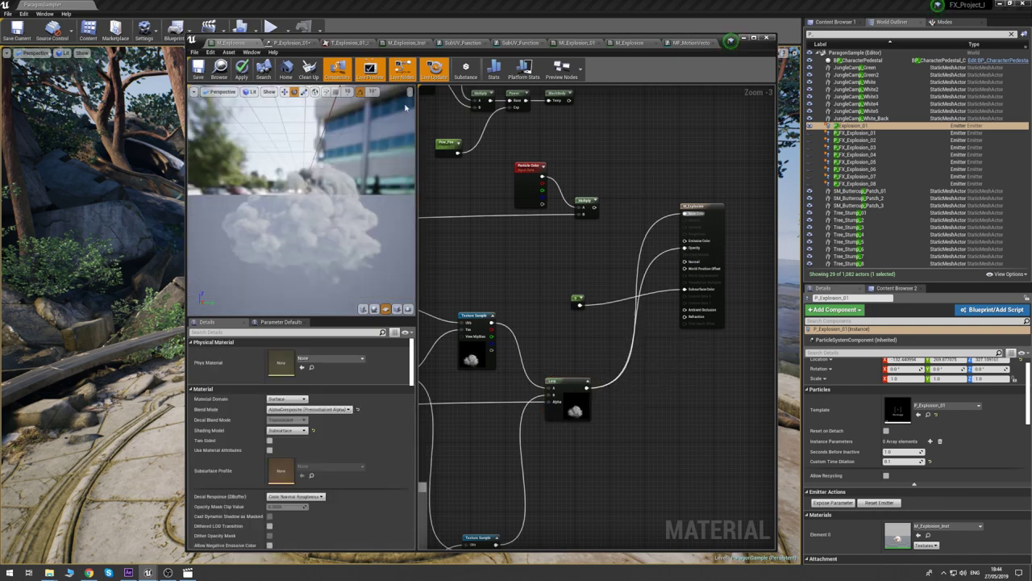
- Save the M_Explosion material and view the explosion in the level viewport
scroll(493, 238, down, 5)
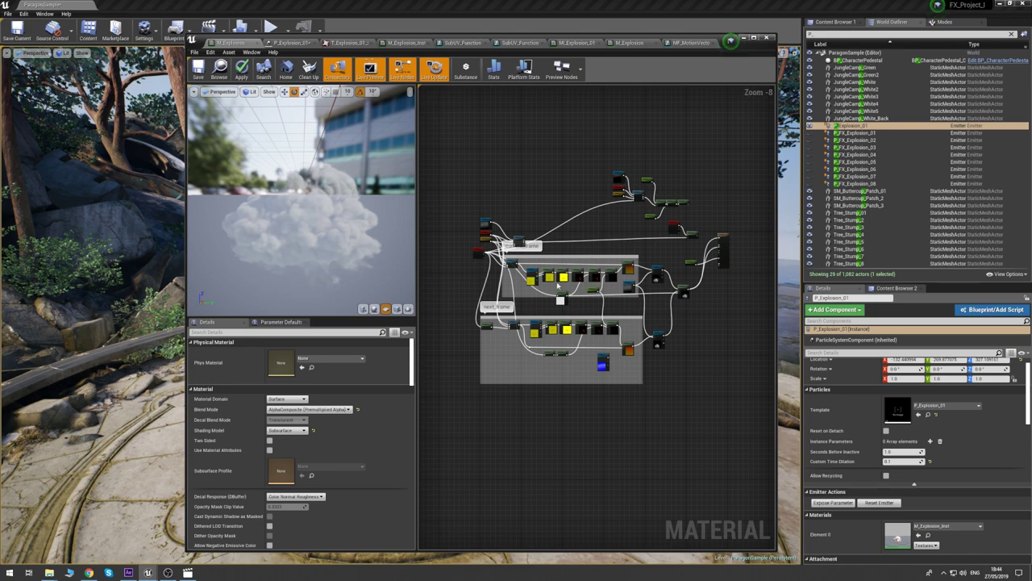
scroll(649, 266, up, 4)
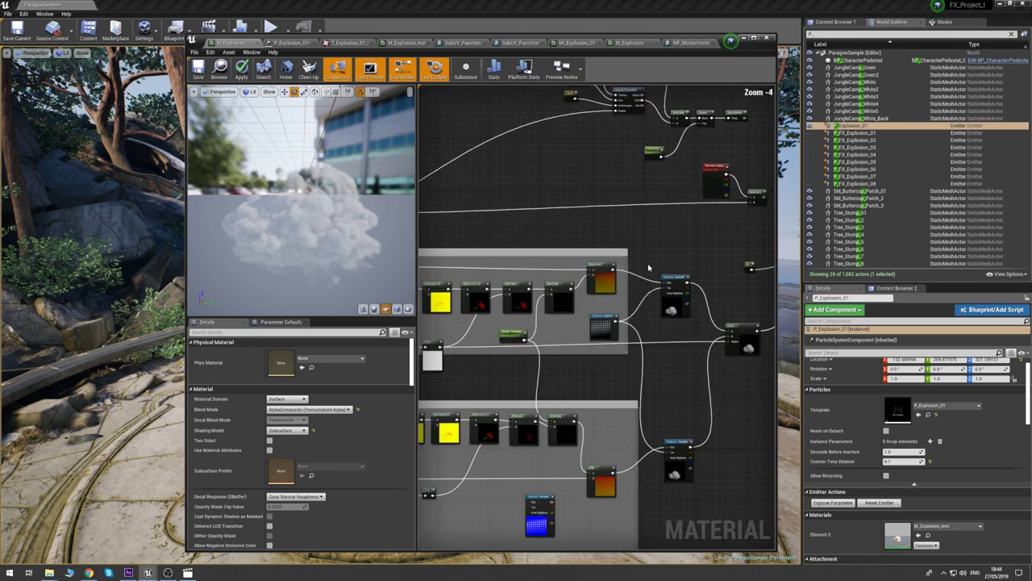
right_drag(706, 240, 604, 276)
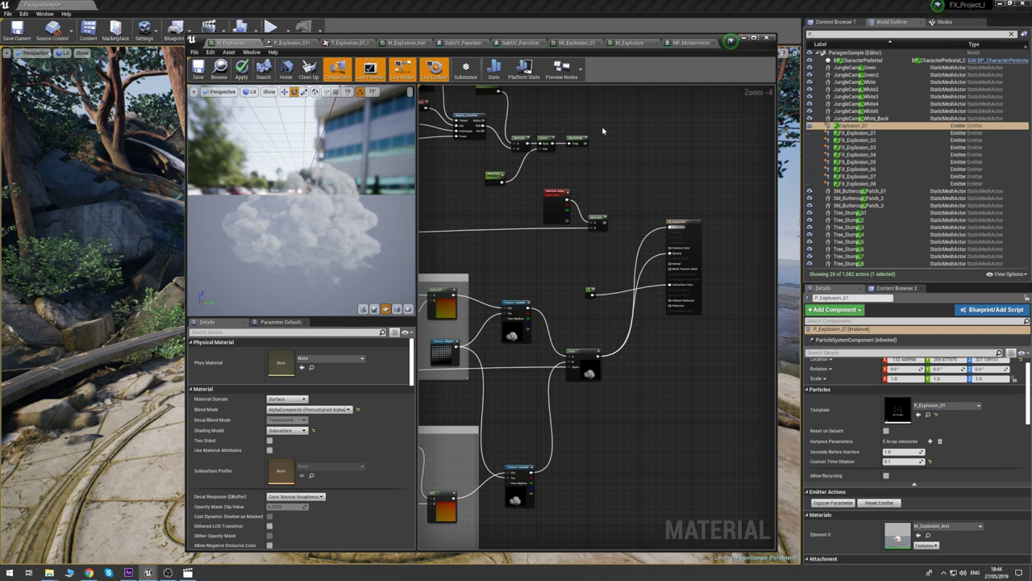
click(199, 70)
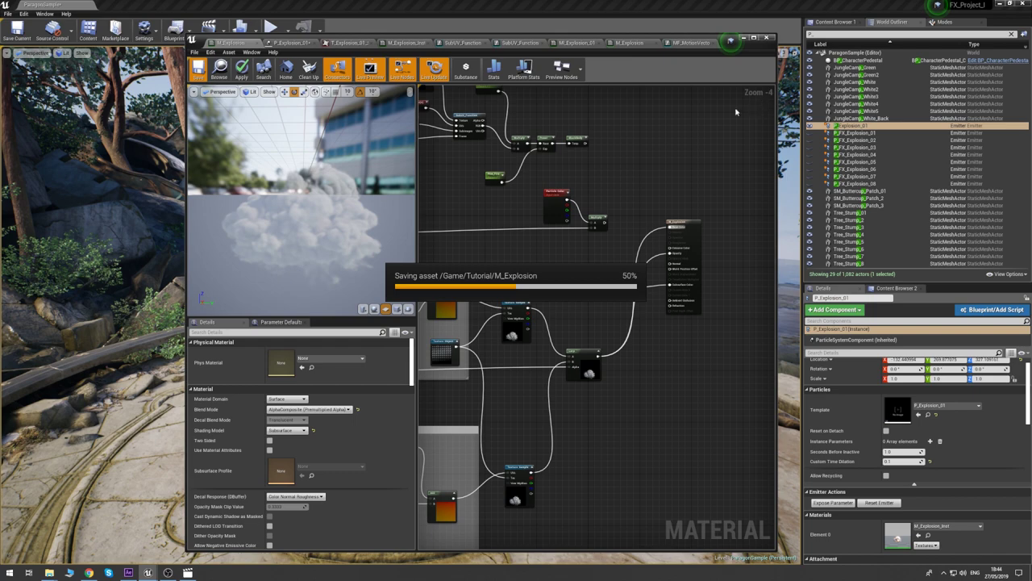
click(744, 37)
key(w)
right_drag(330, 142, 367, 165)
key(s)
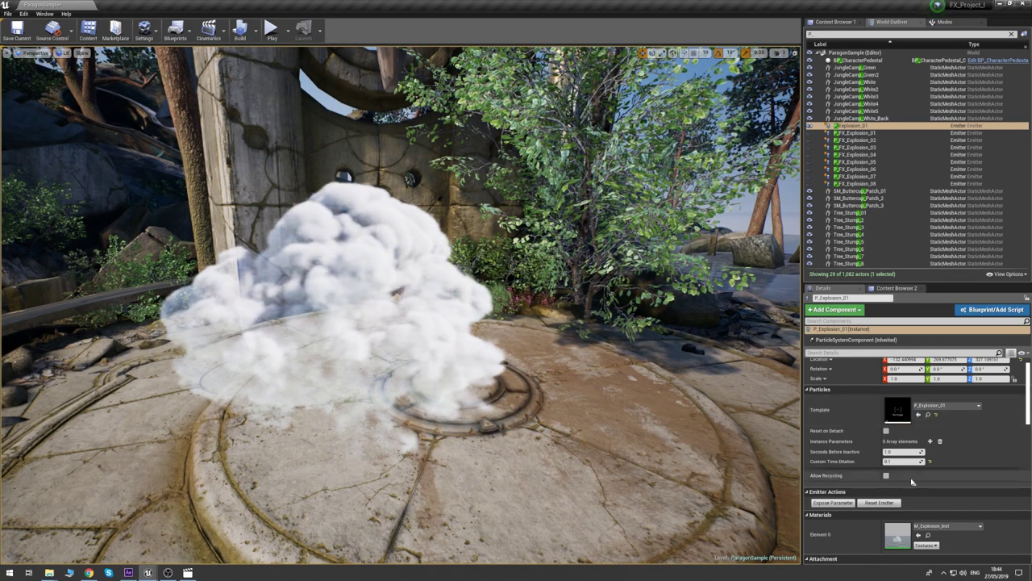
- Open P_Explosion_01 and give the Dynamic module's first parameter a Distribution Float Constant Curve with two points
double_click(898, 410)
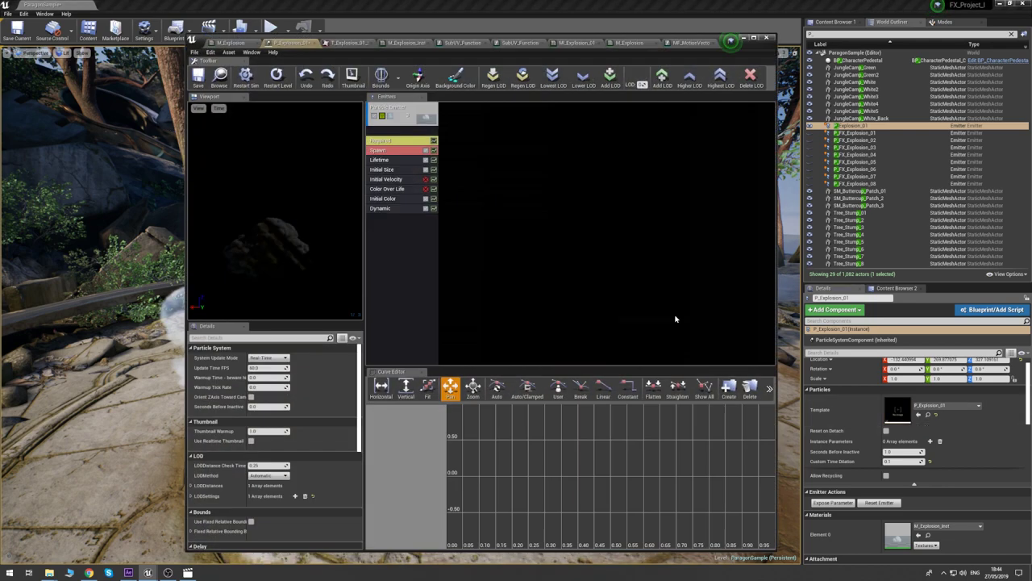
click(396, 209)
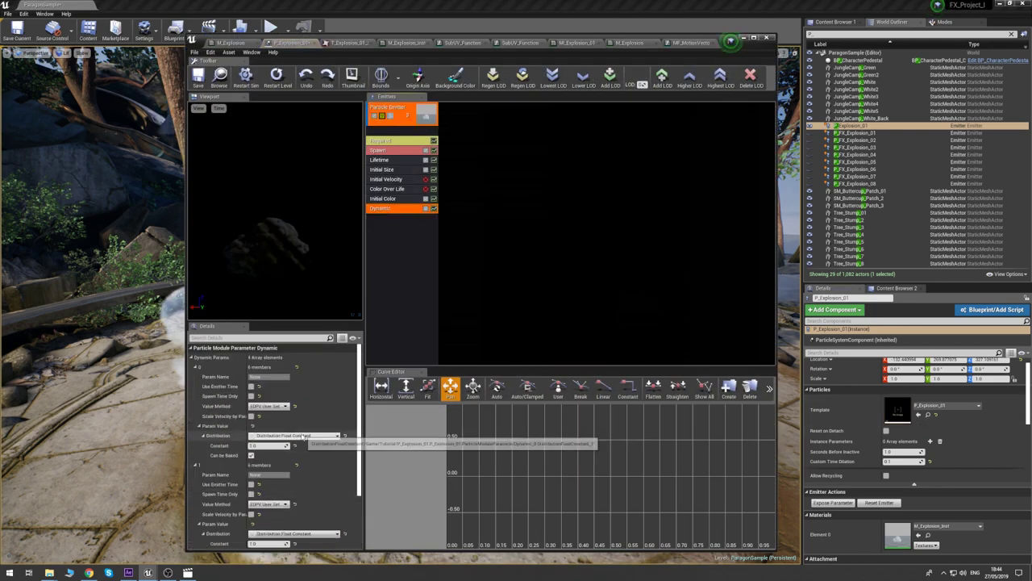
click(303, 436)
click(327, 470)
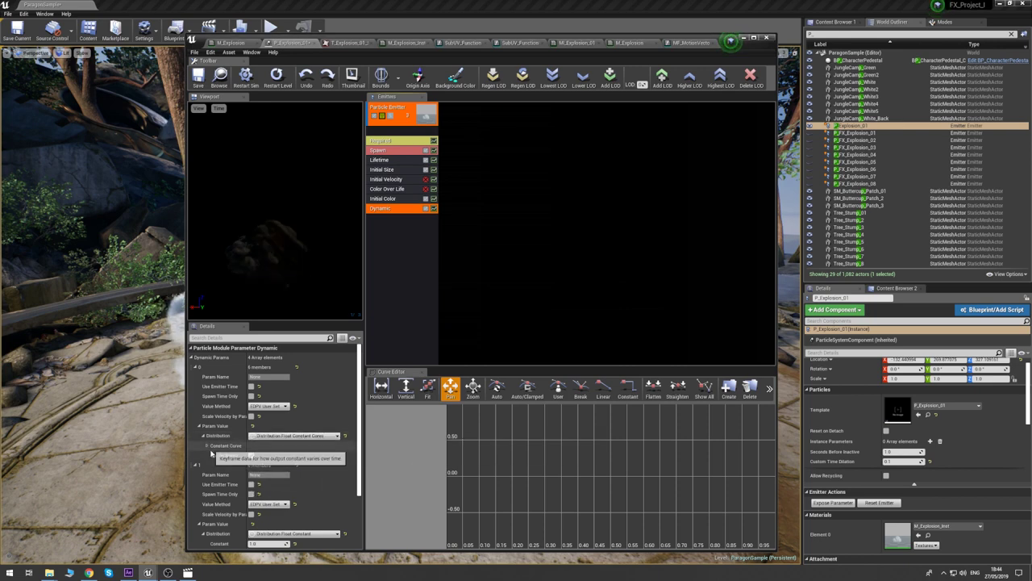
click(206, 446)
click(212, 456)
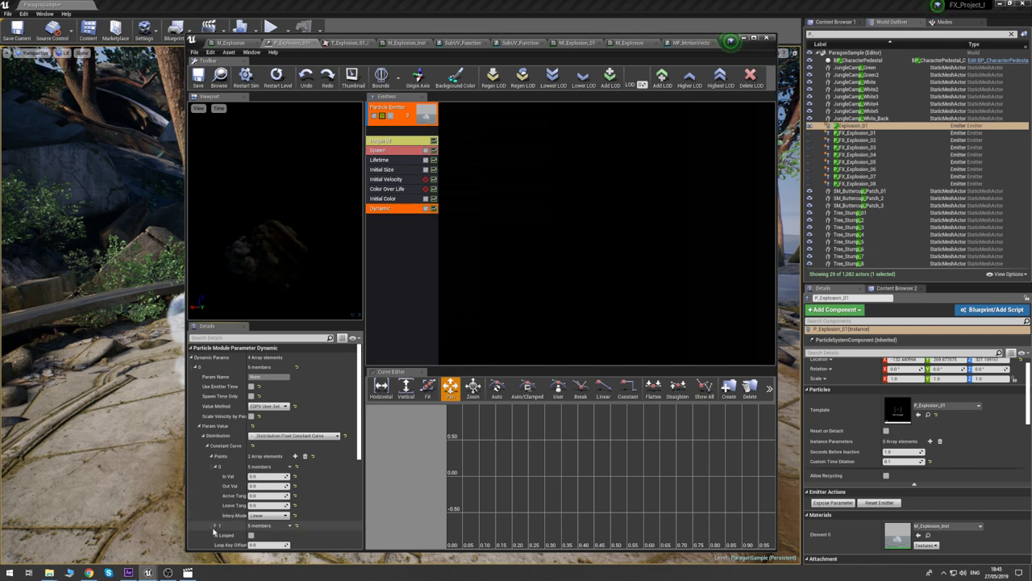
- Set the second constant curve point's In Val to 1 and open its Out Val for editing
scroll(262, 520, down, 1)
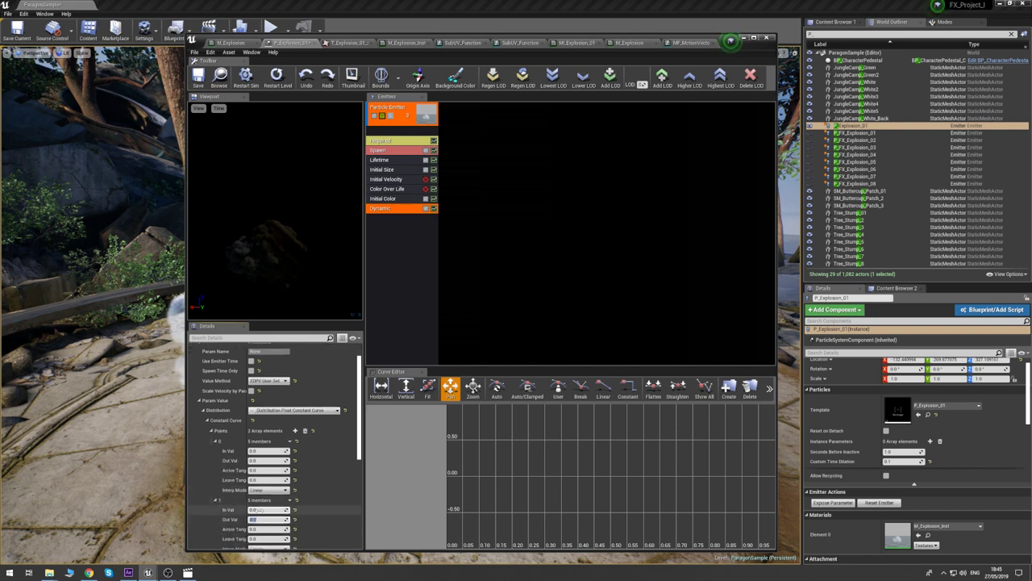
click(262, 509)
text(1)
click(261, 519)
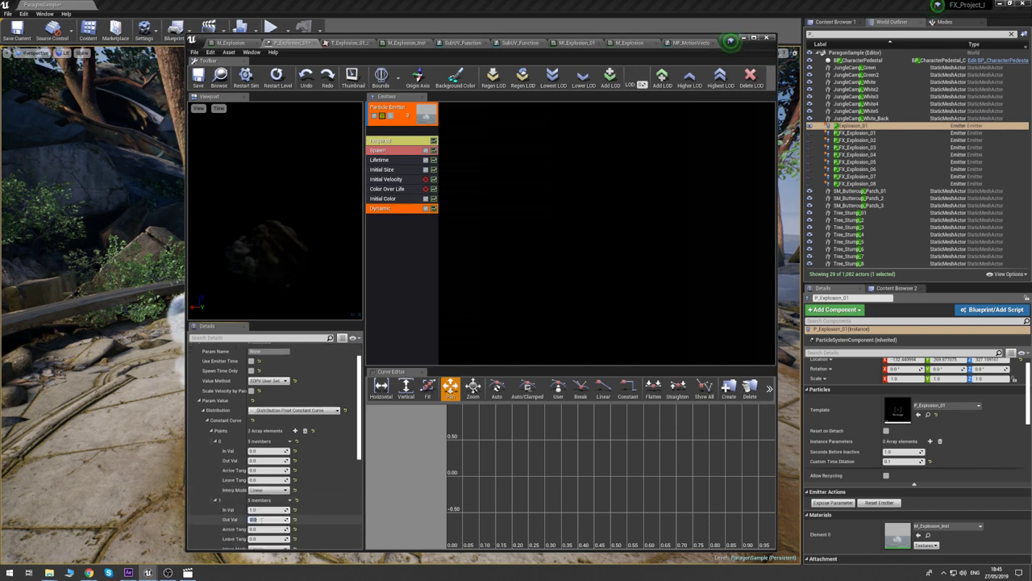
click(514, 233)
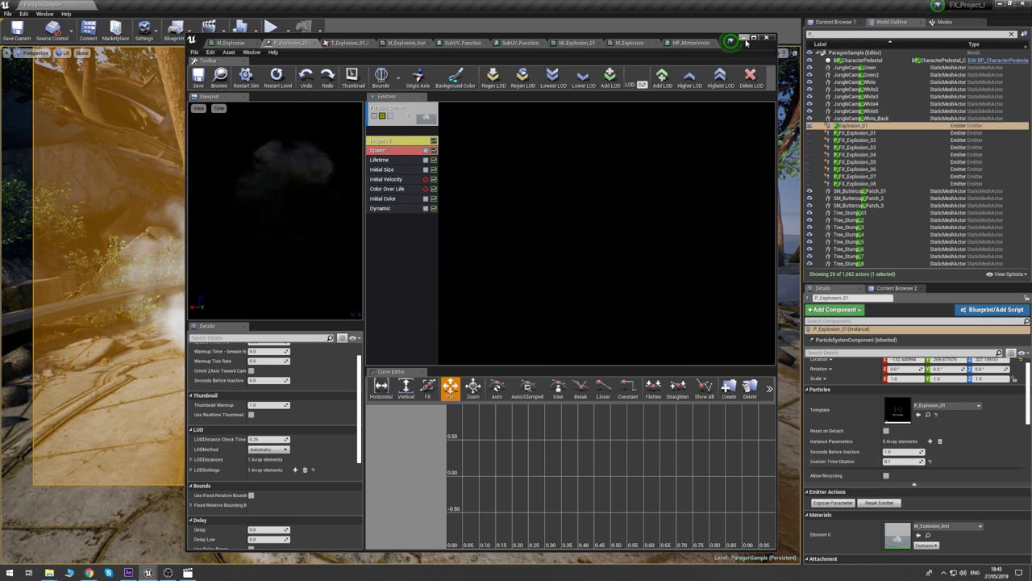
- Set the explosion emitter's Custom Time Dilation to 1 and view its playback in the level viewport
click(902, 460)
text(1)
click(901, 452)
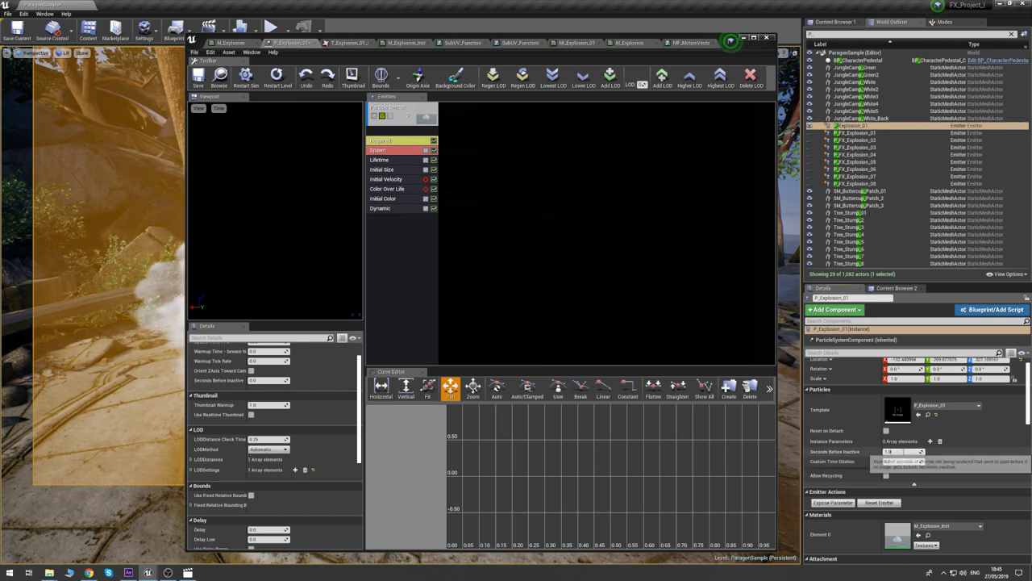
click(745, 39)
right_drag(516, 290, 565, 379)
right_drag(363, 322, 367, 282)
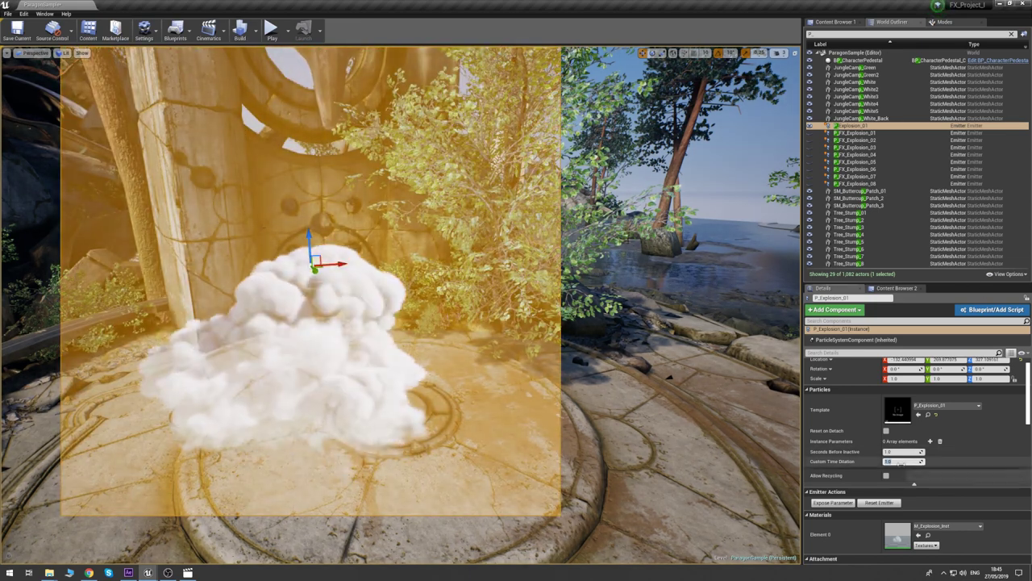
- Set the emitter's Custom Time Dilation to 0.1 and examine the slowed smoke blending in game view from several distances
text(0.1)
key(Return)
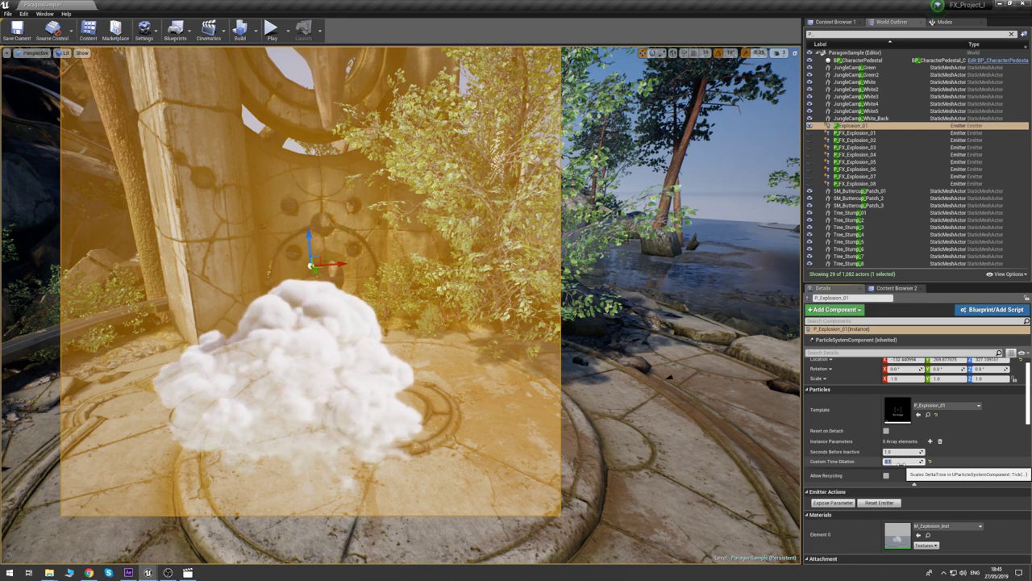
right_drag(565, 338, 576, 342)
key(g)
key(g)
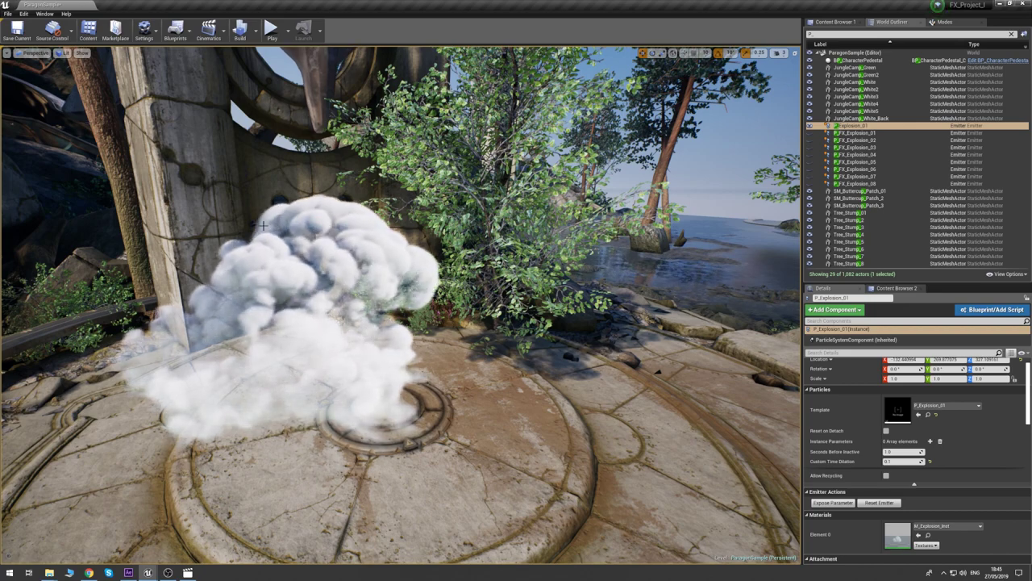
key(s)
mouse_move(420, 265)
right_down()
mouse_move(410, 247)
mouse_move(422, 273)
right_up()
key(w)
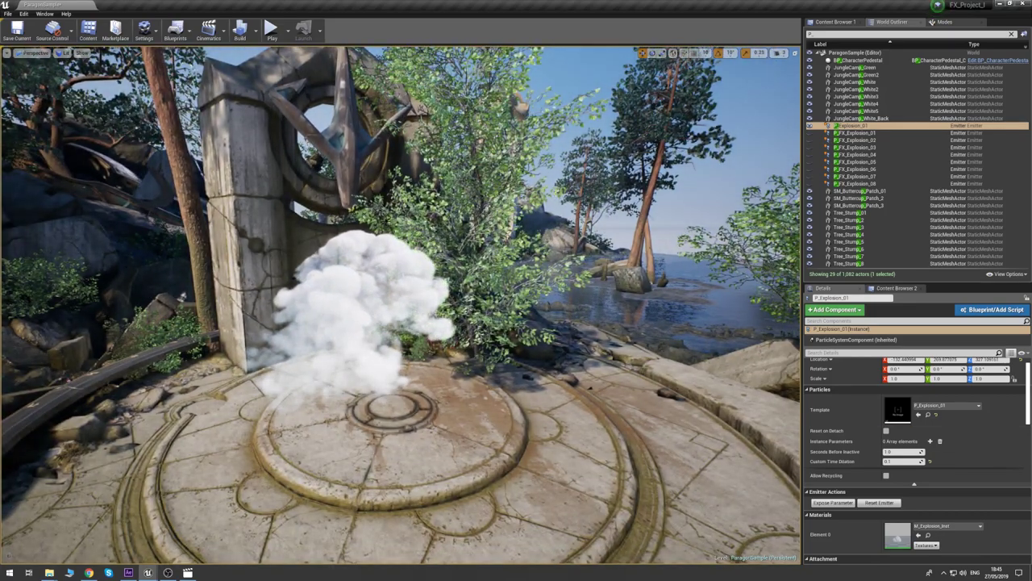
right_drag(389, 268, 384, 268)
key(w)
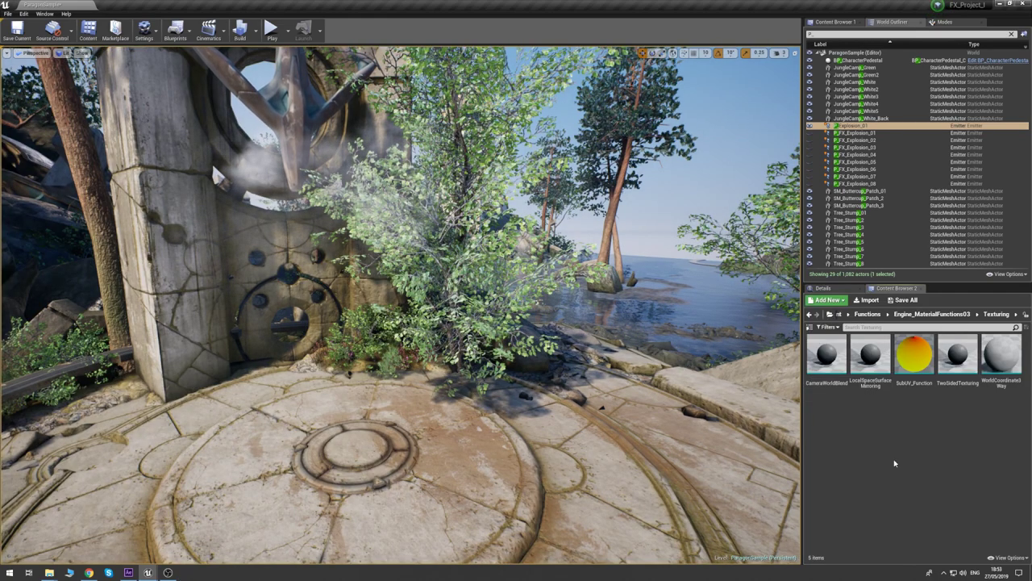
- Open the M_Explosion material from the Tutorial folder and bring the current_frame and next_frame groups into view
click(836, 22)
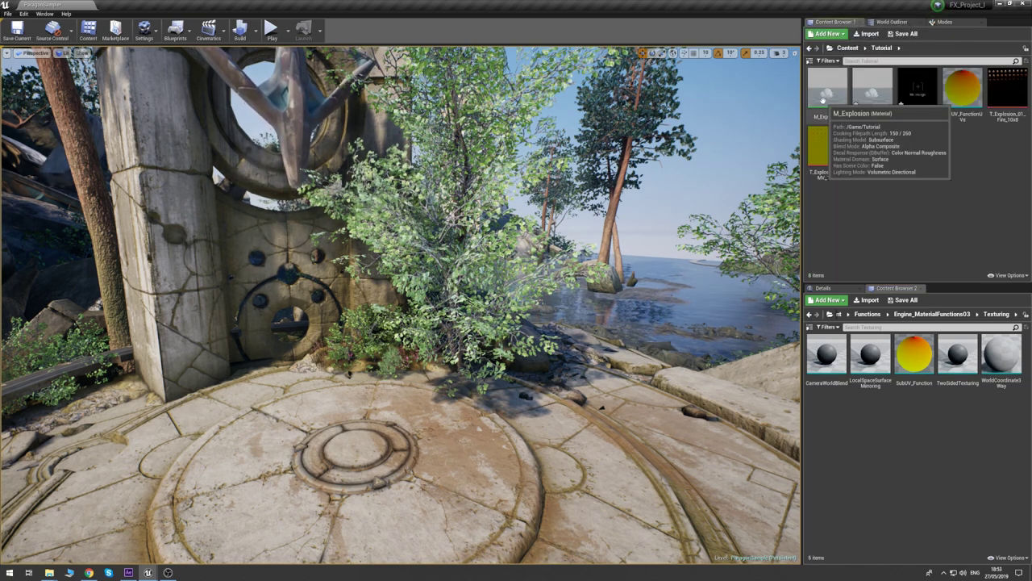
double_click(822, 96)
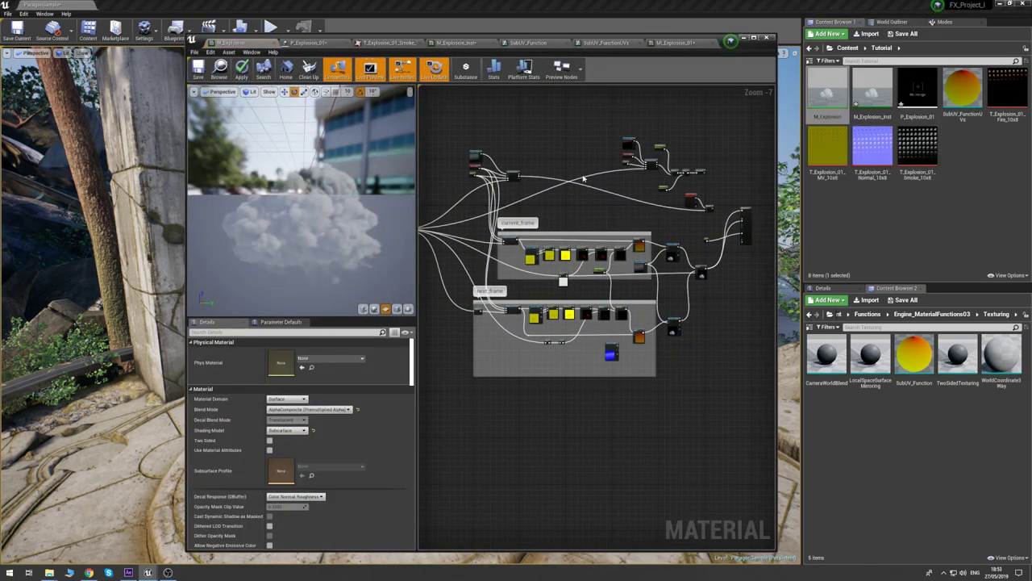
scroll(576, 208, up, 3)
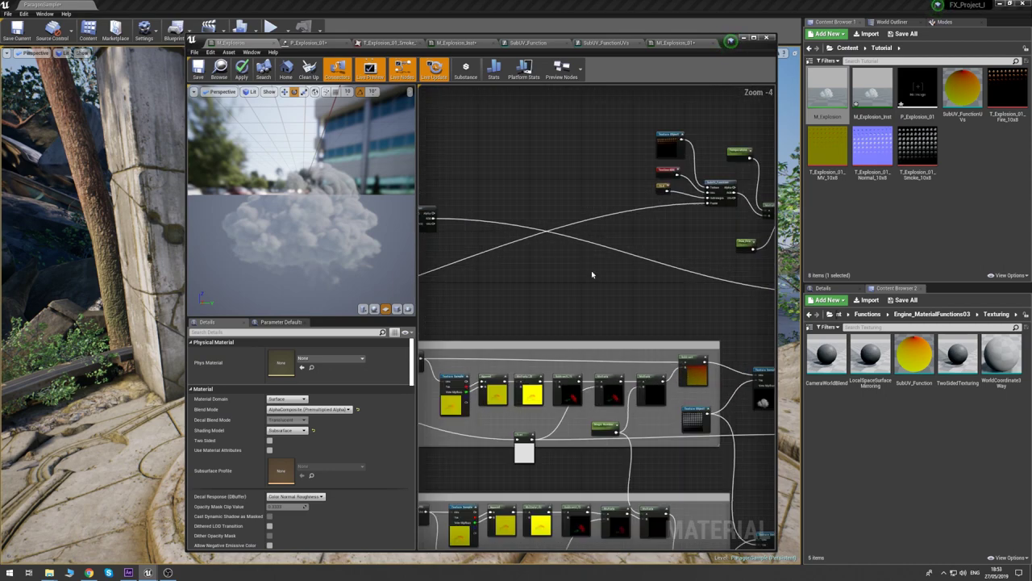
right_drag(591, 296, 648, 241)
scroll(512, 262, down, 2)
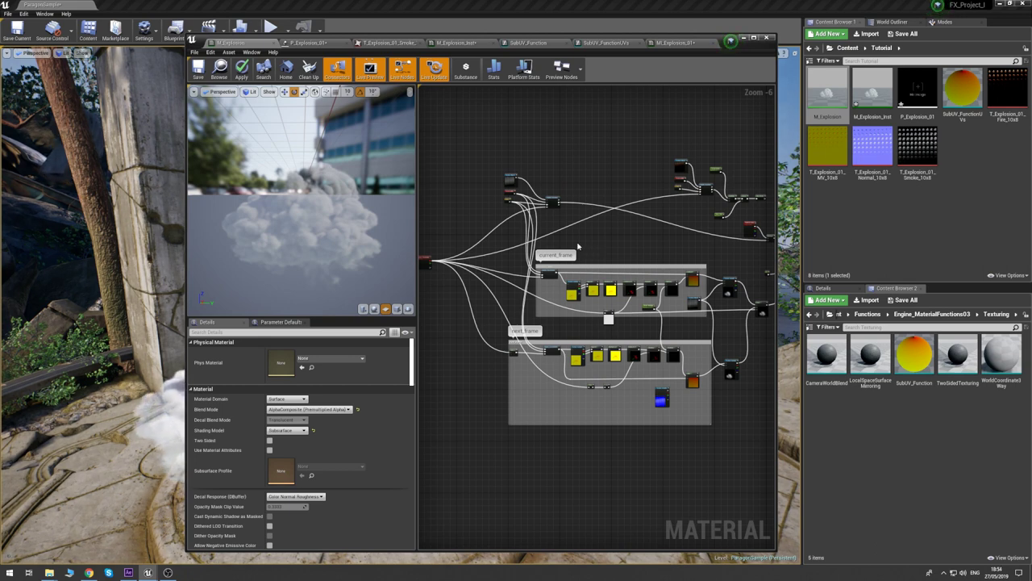
- Create a Material Function named MV_Blending in the Tutorial folder
right_click(971, 169)
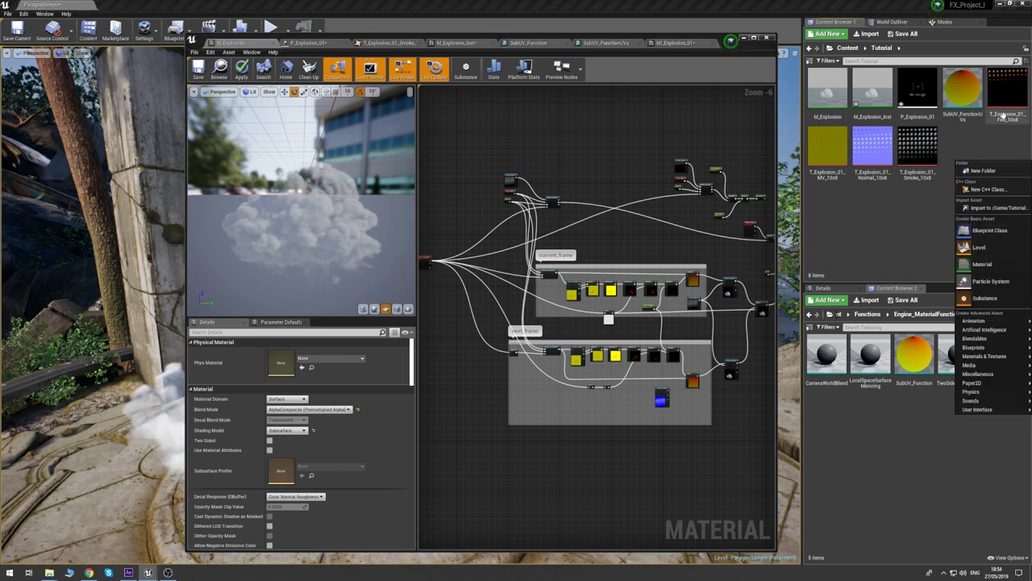
mouse_move(982, 360)
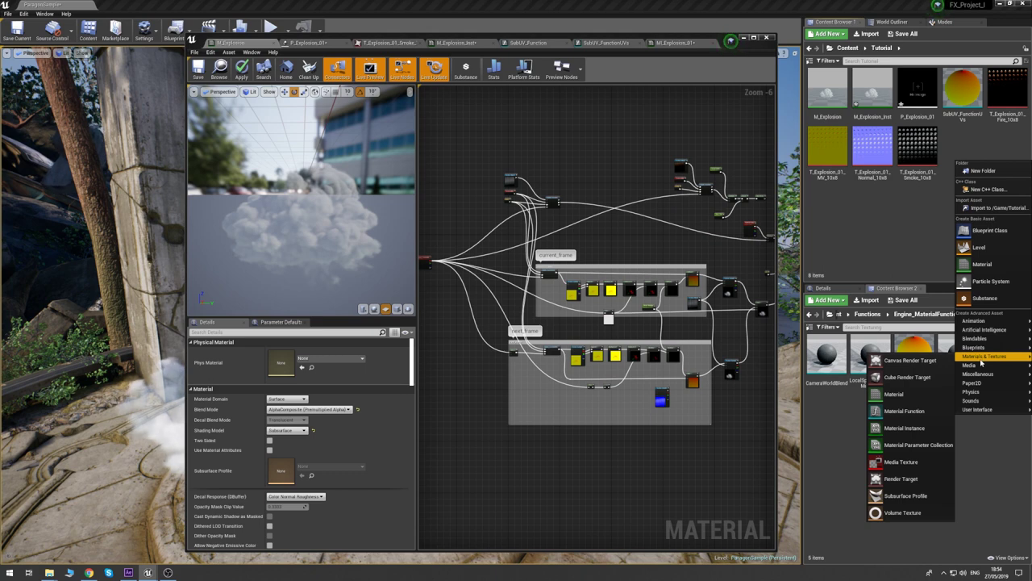
click(907, 412)
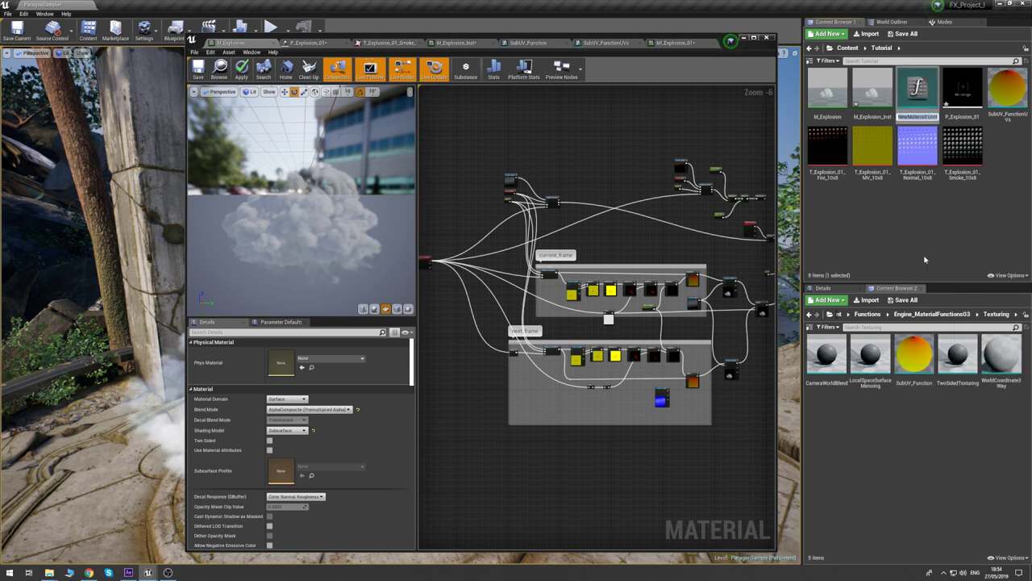
text(MV_Blendi)
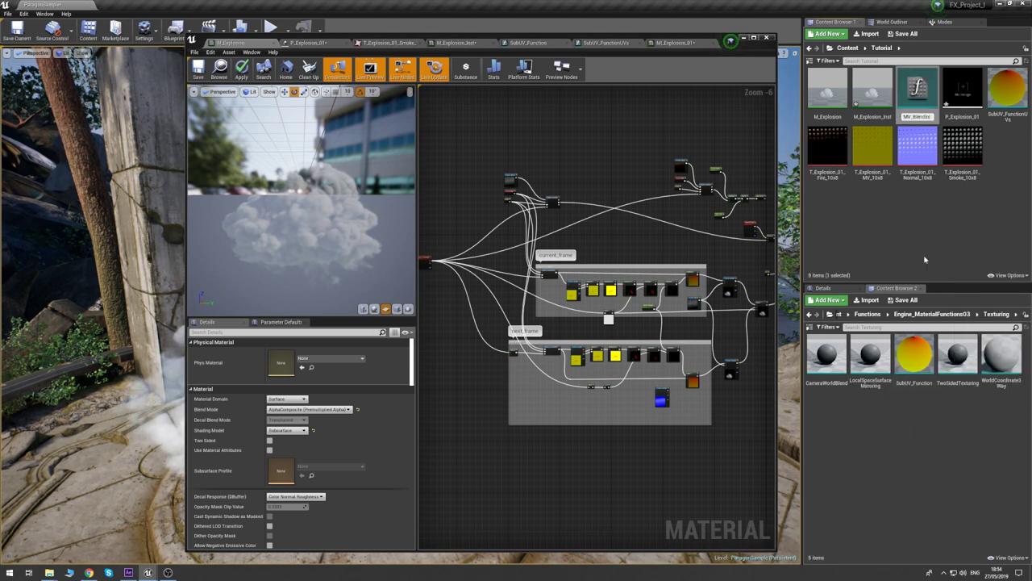
text(ng)
key(Return)
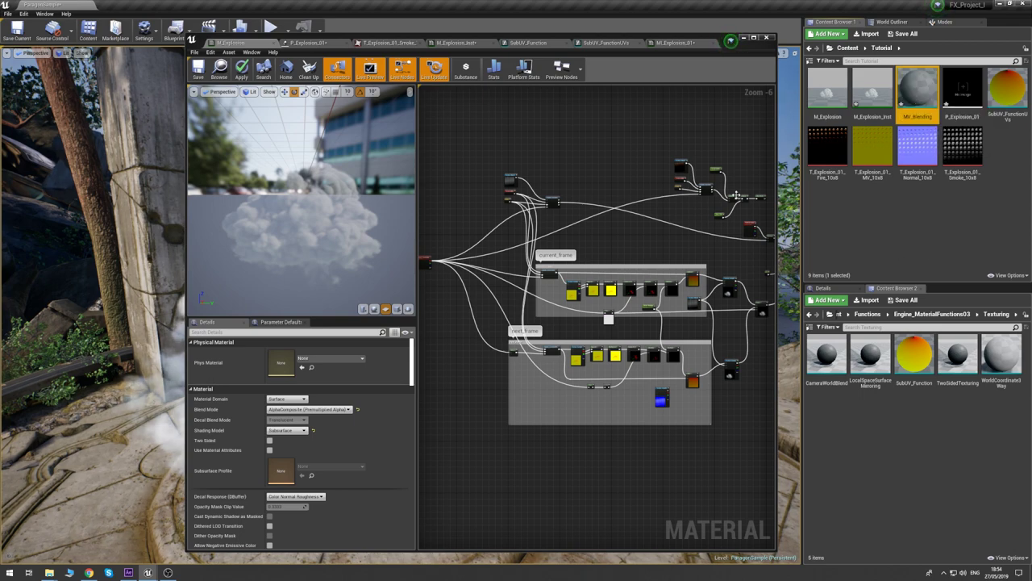
- Copy the Dynamic Parameter, current_frame and next_frame groups and their blending nodes from M_Explosion into the MV_Blending function
double_click(918, 90)
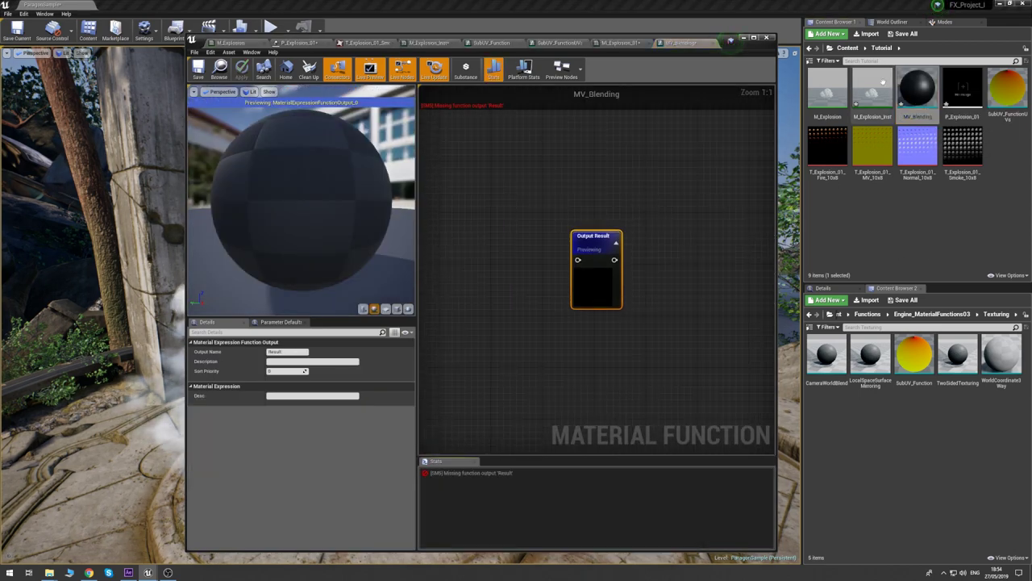
click(230, 42)
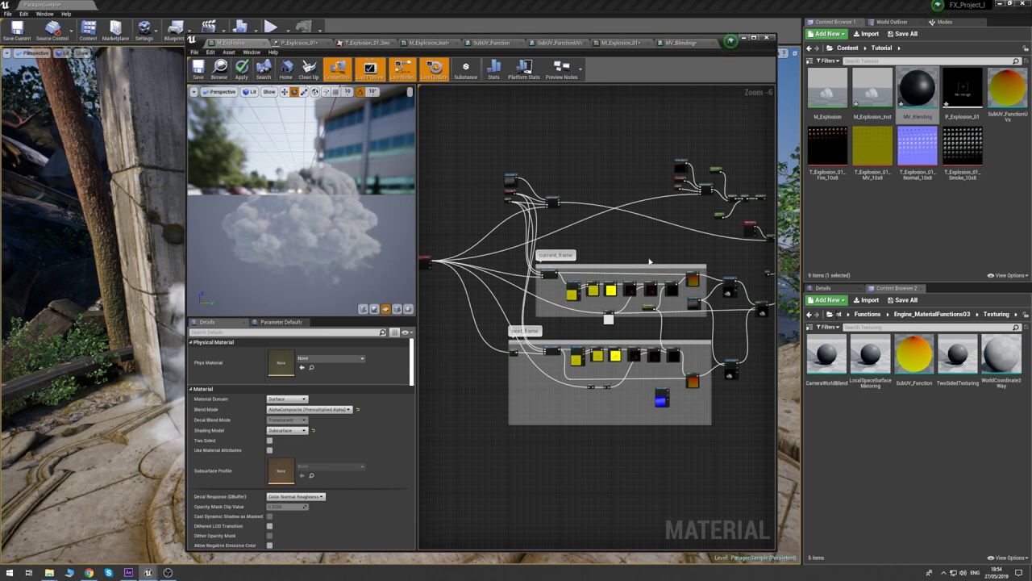
scroll(613, 249, down, 2)
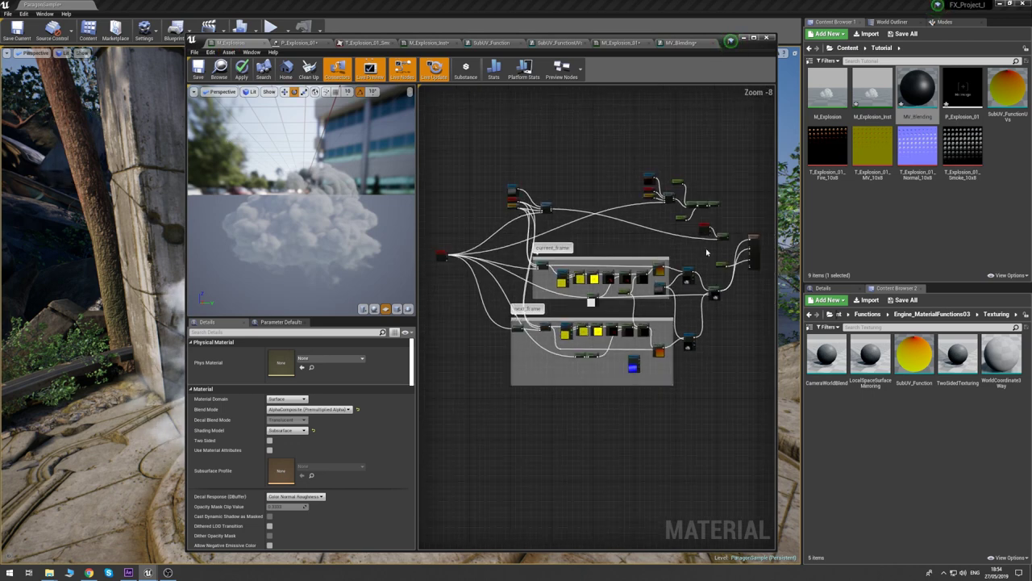
drag(707, 254, 452, 409)
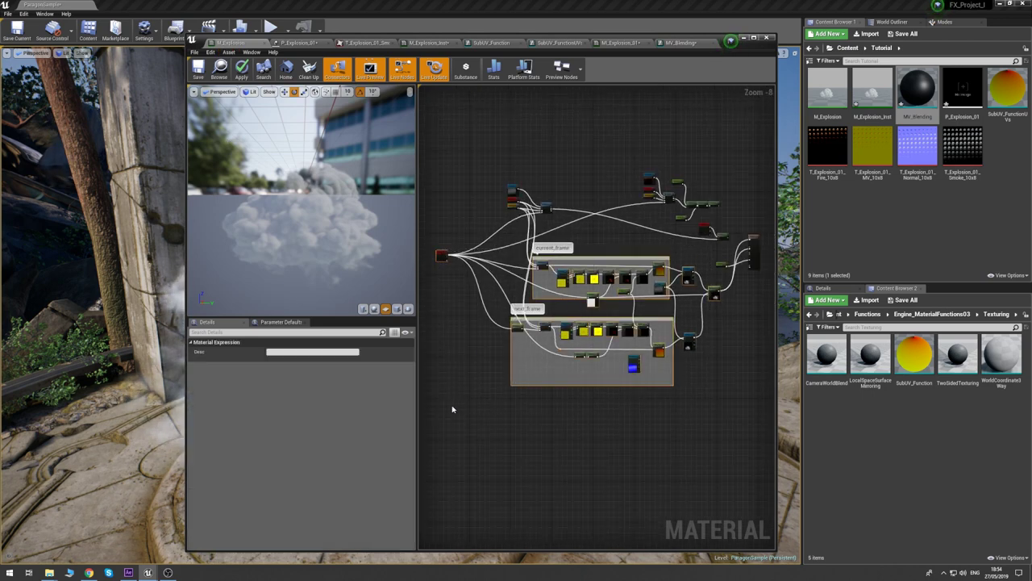
click(680, 42)
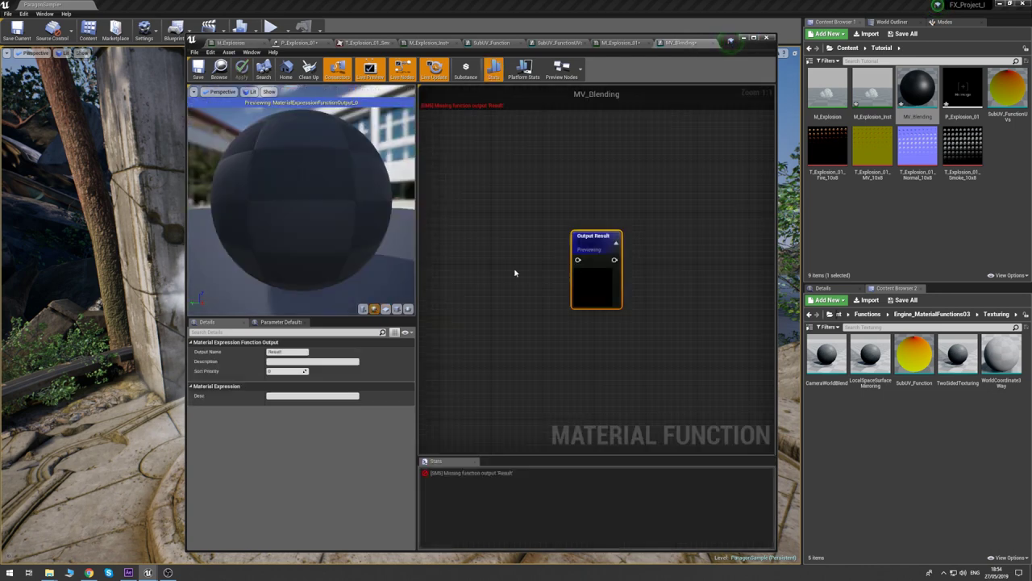
scroll(484, 224, down, 5)
key(ctrl+v)
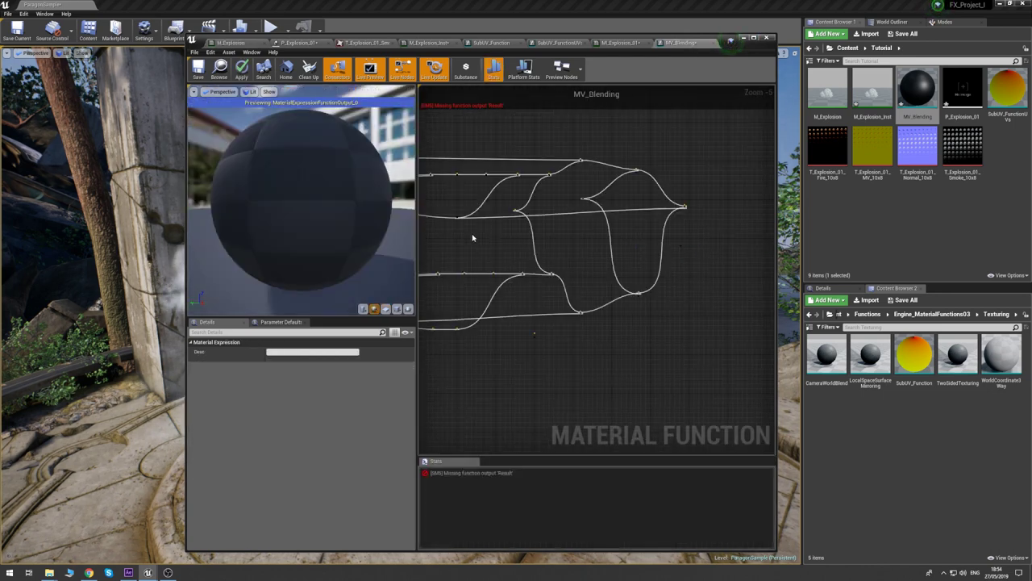
scroll(724, 184, down, 1)
drag(719, 179, 692, 206)
click(723, 176)
- Add a function input named Magic Number between the current_frame and next_frame groups
scroll(661, 263, up, 3)
right_drag(660, 263, 591, 242)
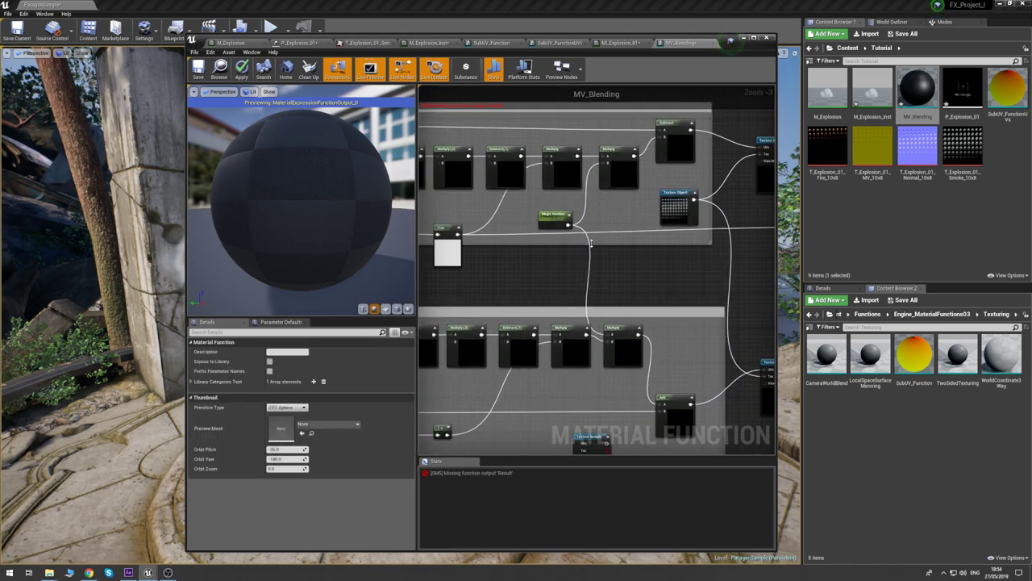
right_drag(471, 255, 596, 237)
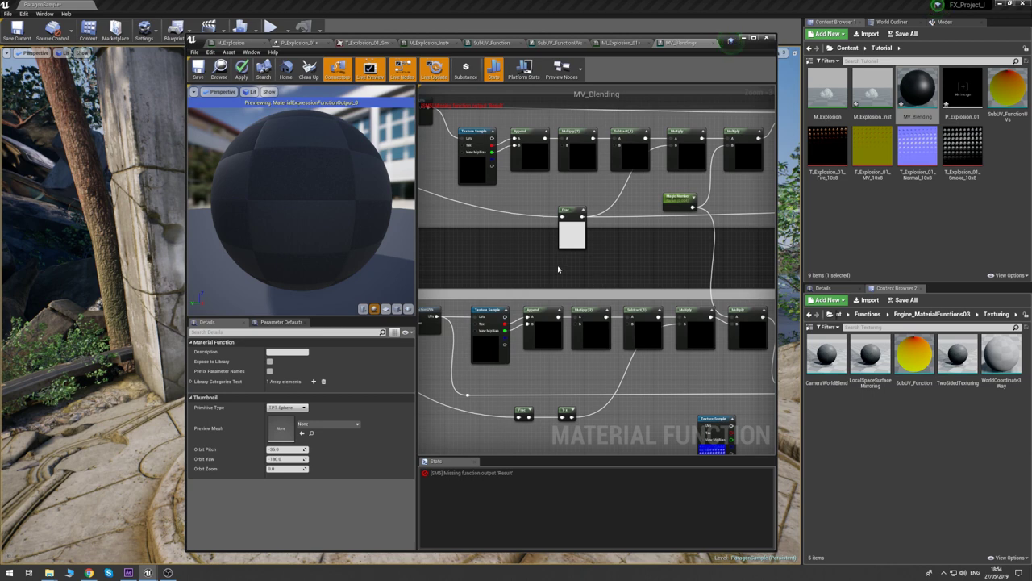
scroll(532, 259, down, 2)
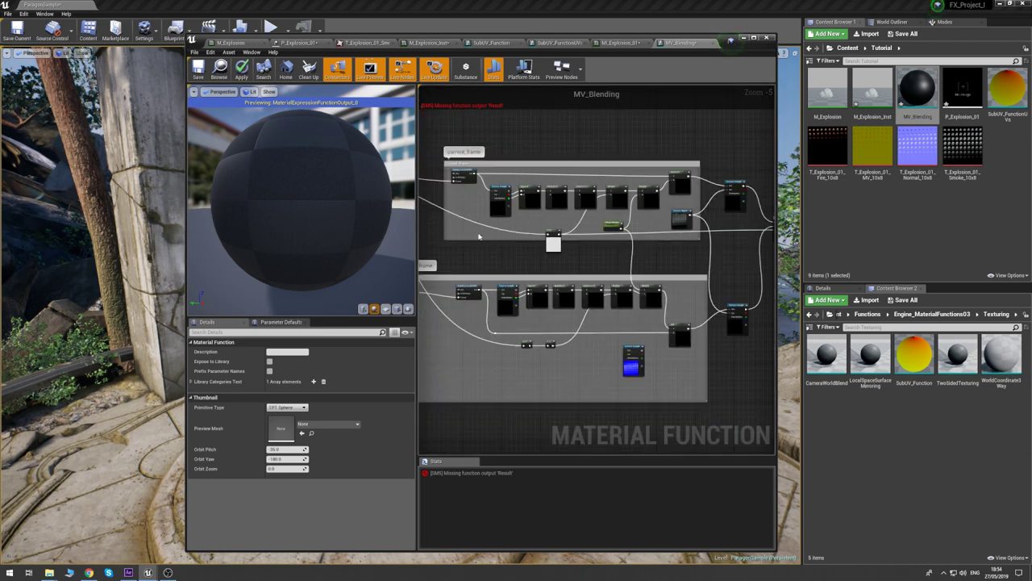
scroll(476, 238, down, 1)
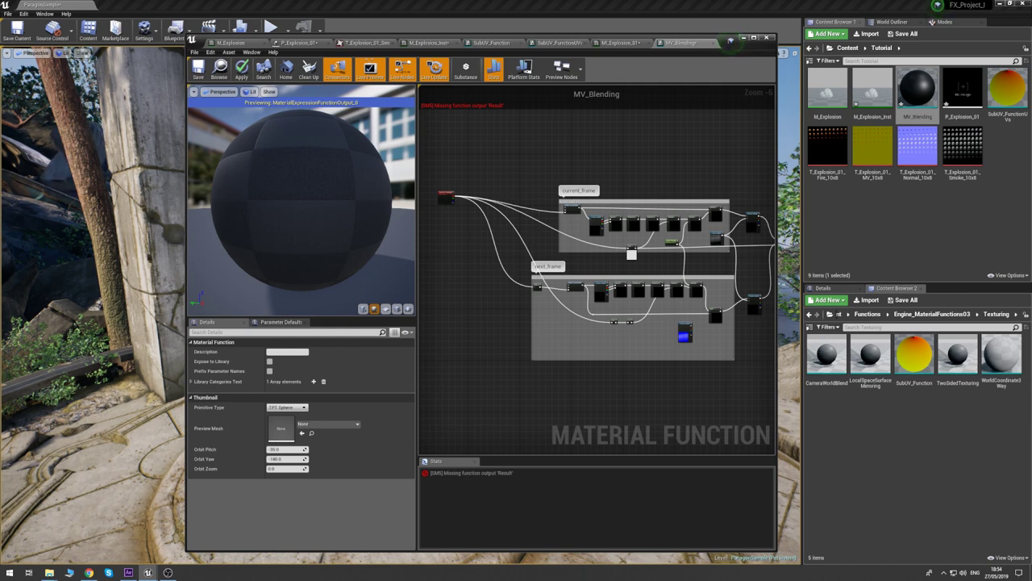
right_click(456, 264)
text(input)
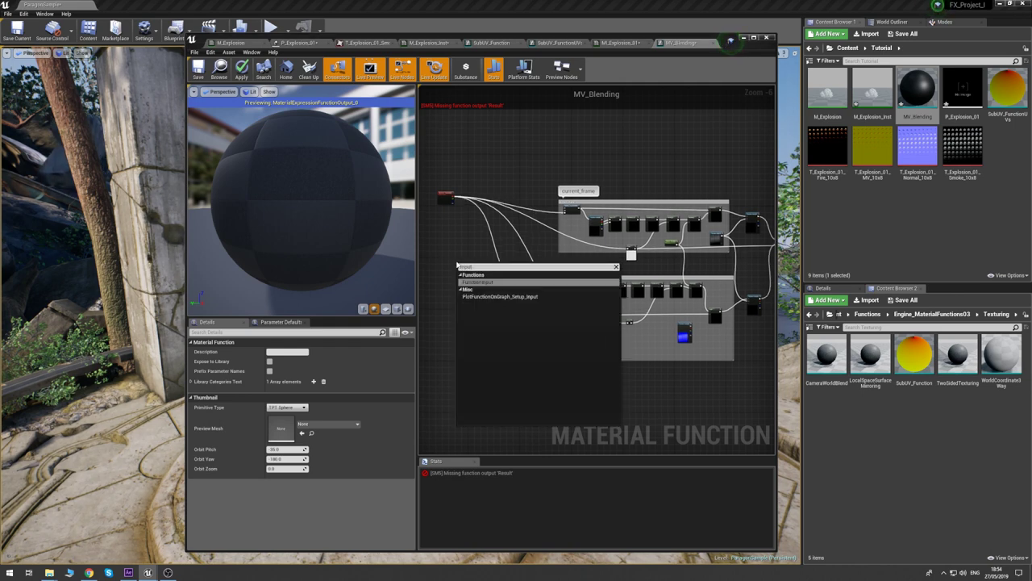
key(Return)
drag(465, 271, 667, 266)
scroll(671, 261, up, 6)
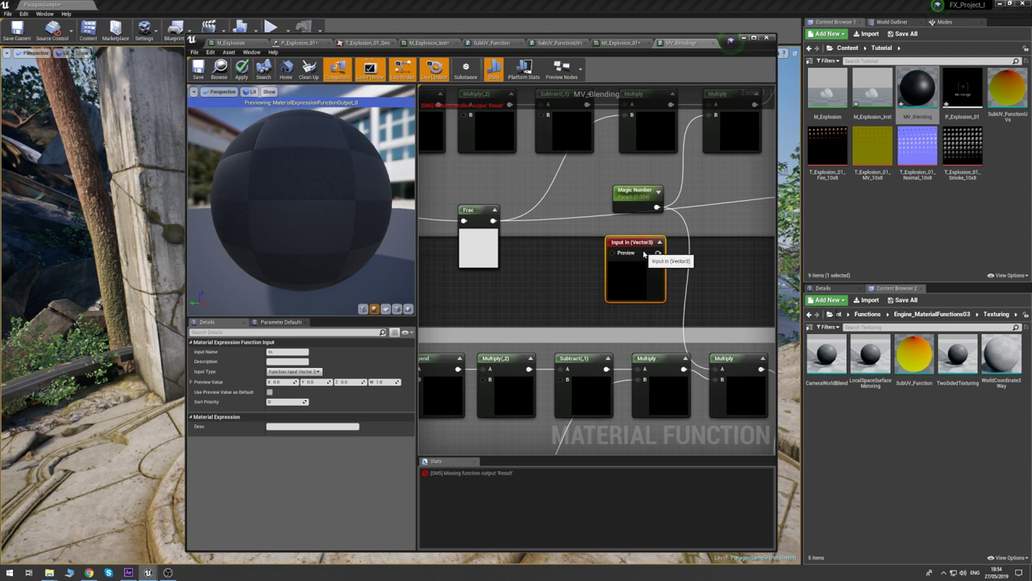
click(276, 351)
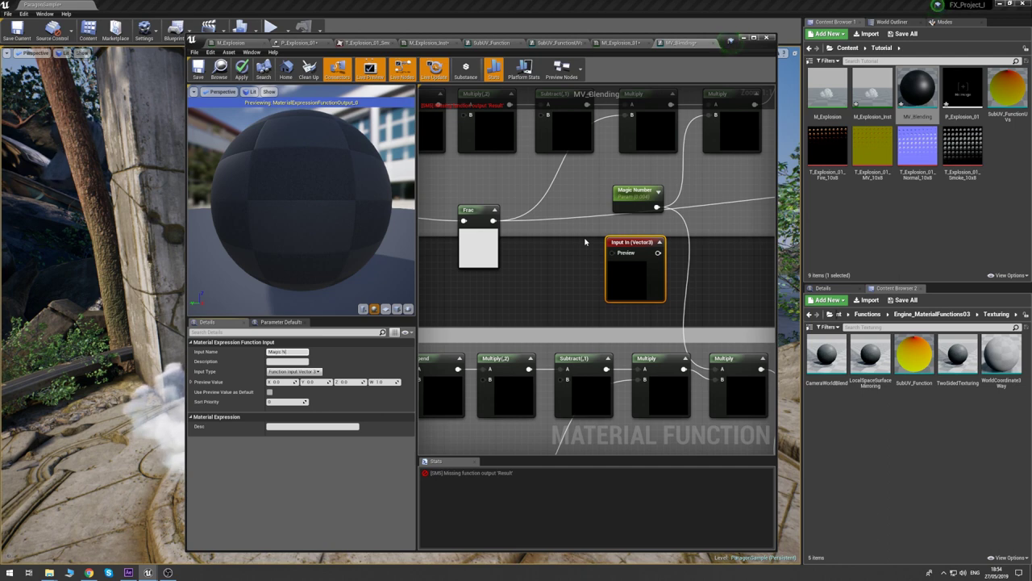
text(Magic Number)
key(Return)
- Create a constant of 0.004, matching the Magic Number parameter, and connect it to the Magic Number input's Preview
click(632, 196)
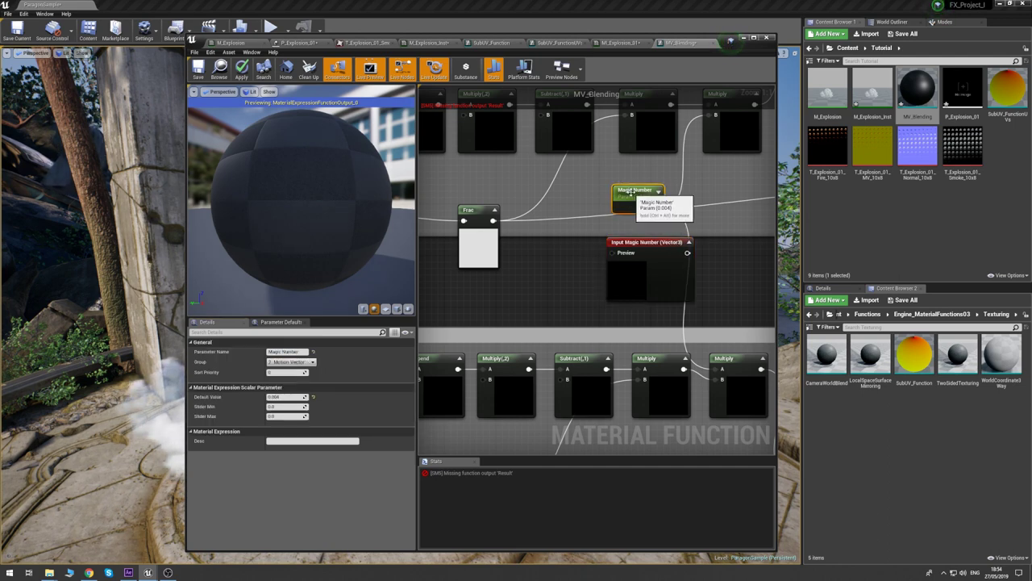
click(535, 251)
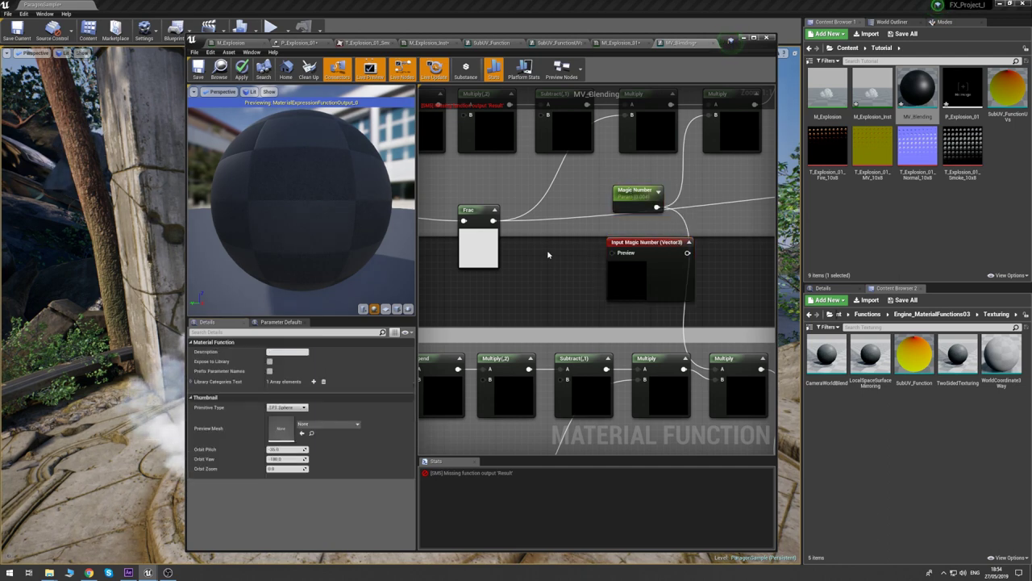
click(540, 251)
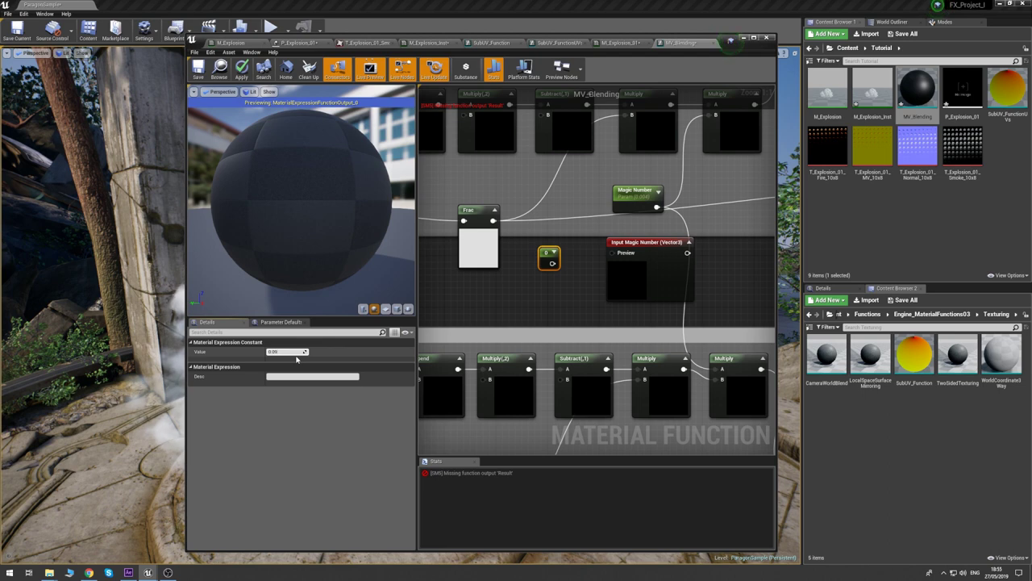
click(296, 358)
text(0.004)
key(Return)
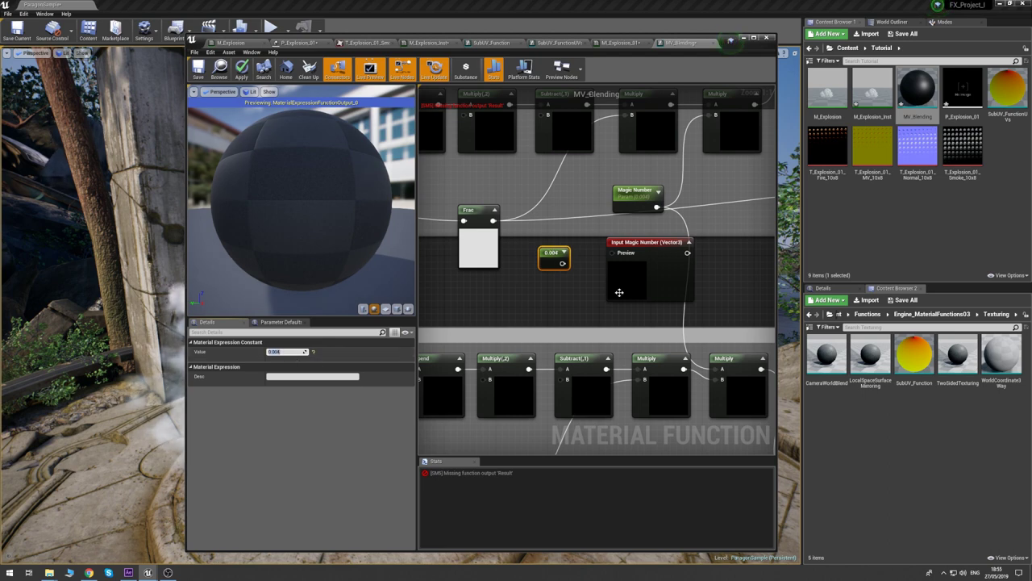
drag(563, 265, 612, 253)
- Make the Magic Number input a Scalar and connect it to the last Multiply node in both frame groups
right_drag(712, 205, 645, 246)
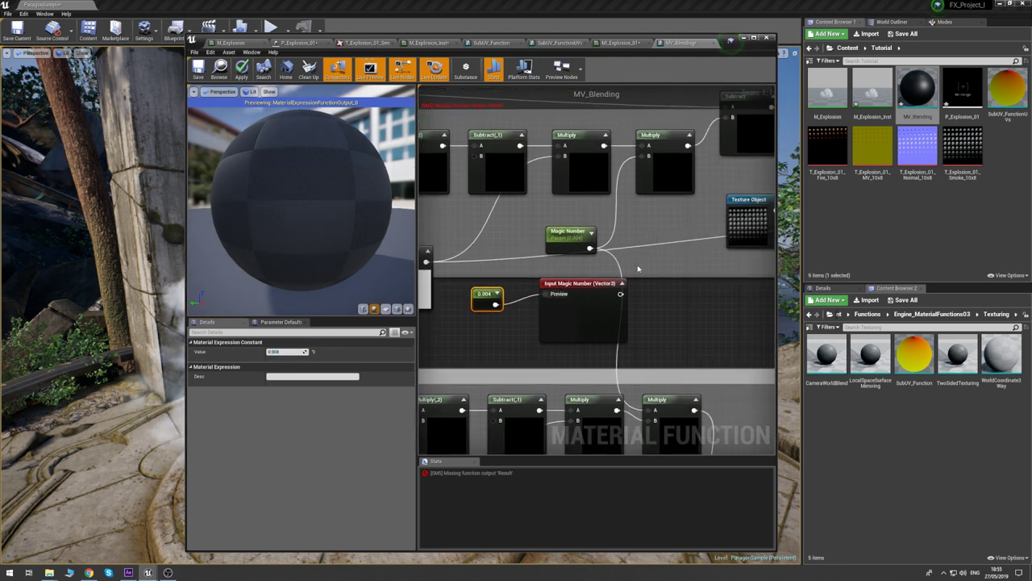
drag(619, 293, 645, 158)
click(605, 315)
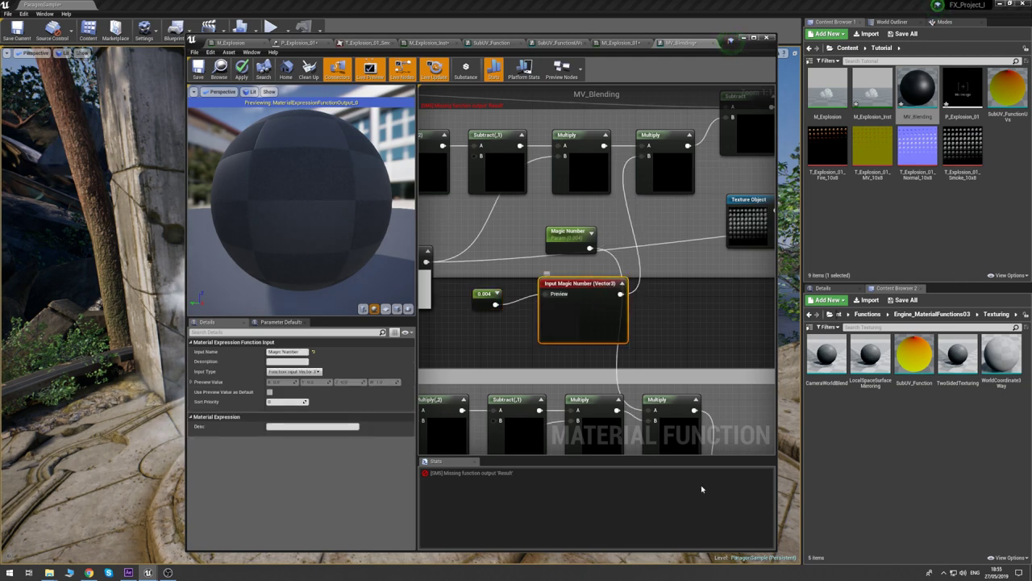
click(294, 371)
click(290, 380)
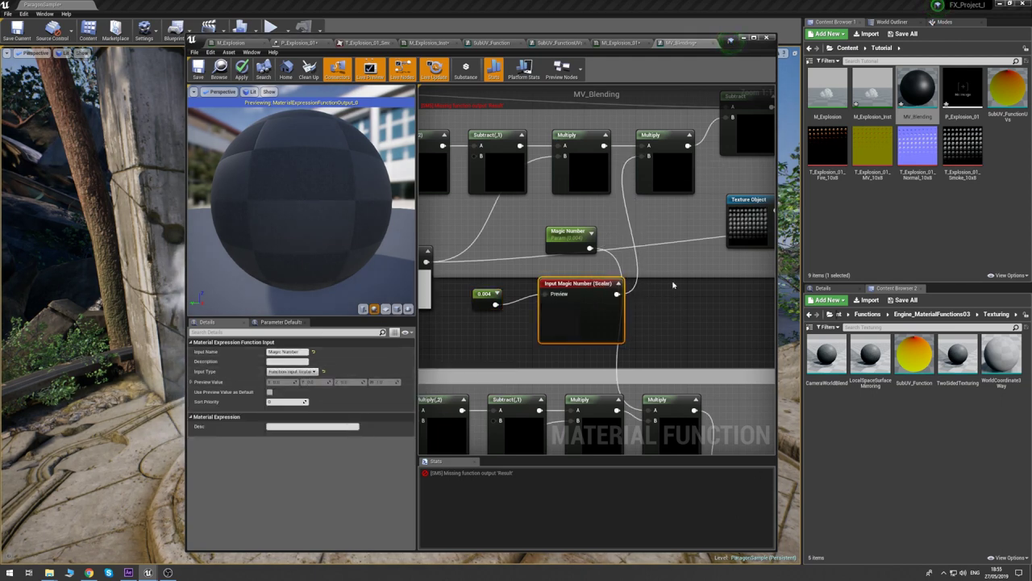
right_drag(644, 325, 563, 292)
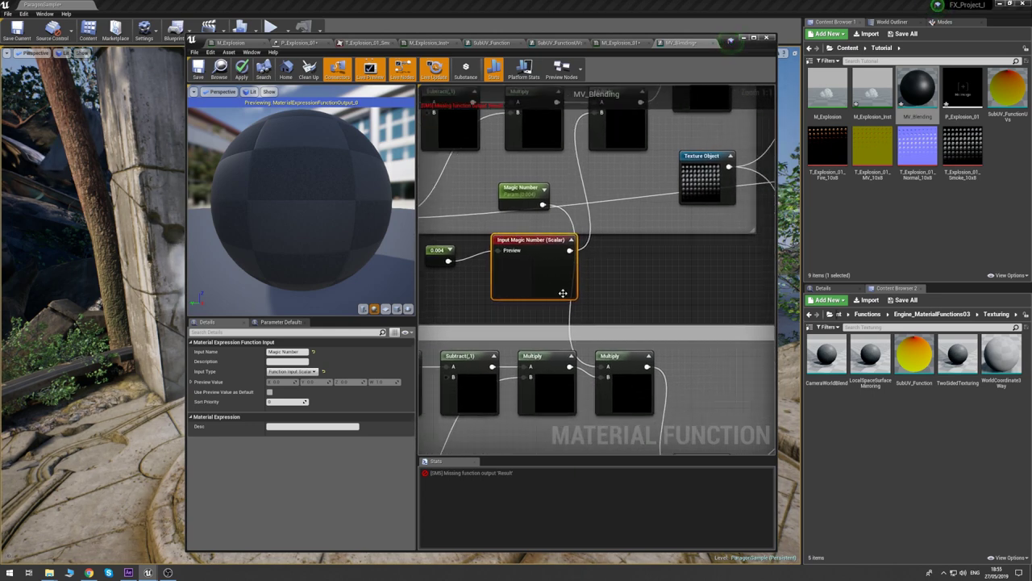
drag(563, 293, 543, 299)
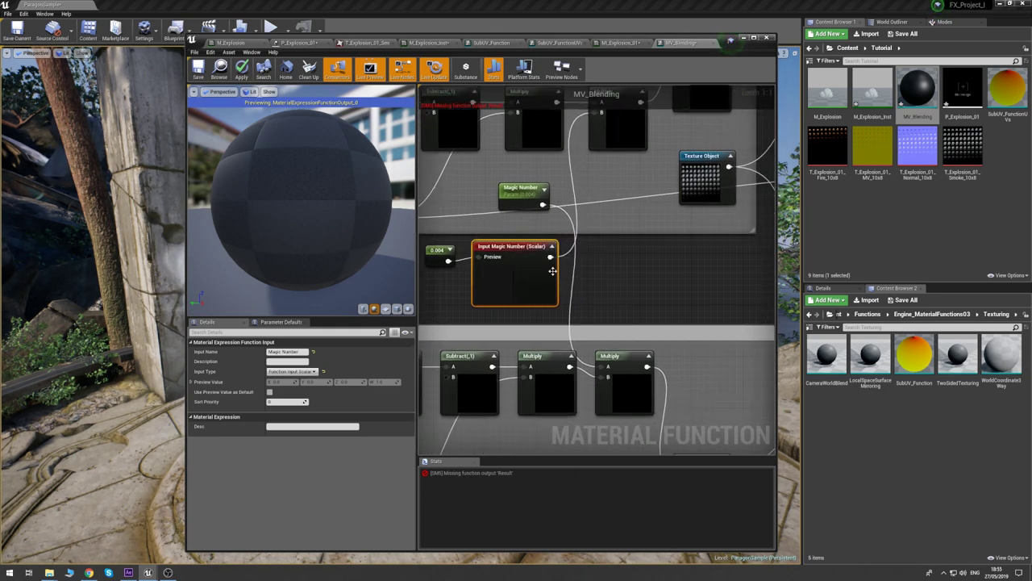
drag(550, 256, 604, 367)
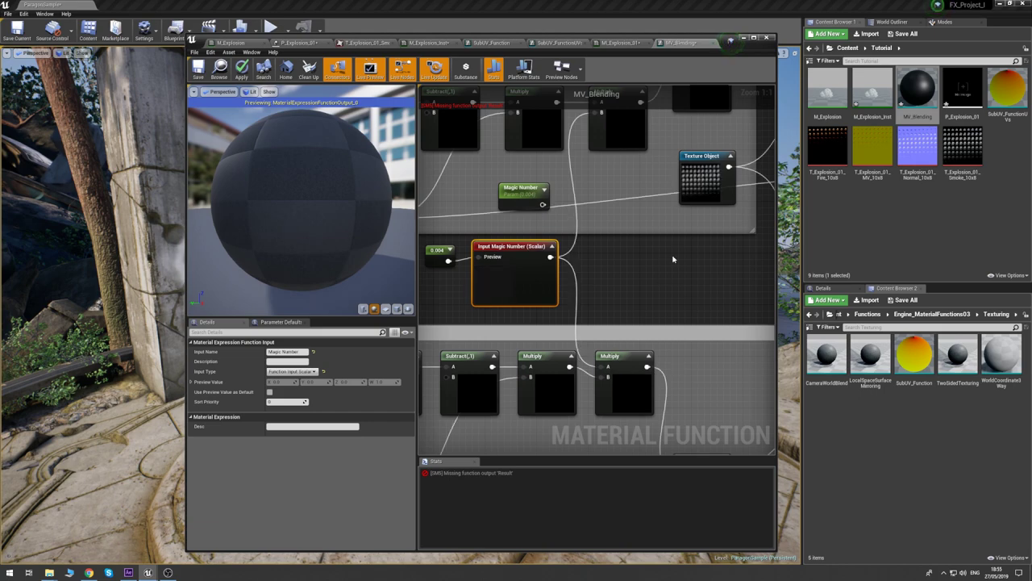
- Delete the unconnected T_Explosion_01_Normal Texture Sample from the next_frame group
right_drag(673, 258, 600, 293)
scroll(599, 294, down, 2)
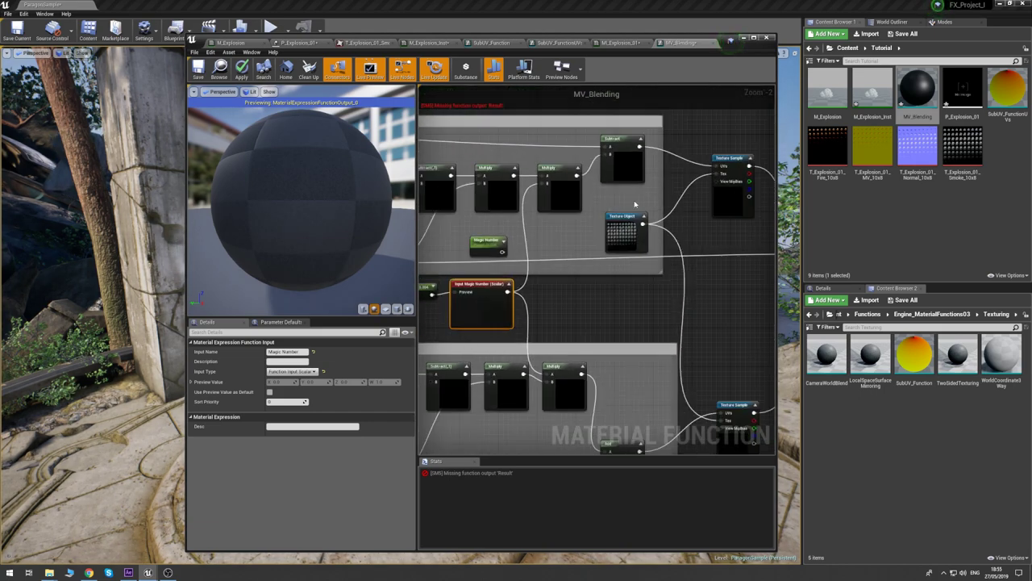
right_drag(614, 304, 713, 249)
scroll(713, 249, down, 2)
right_drag(650, 267, 531, 293)
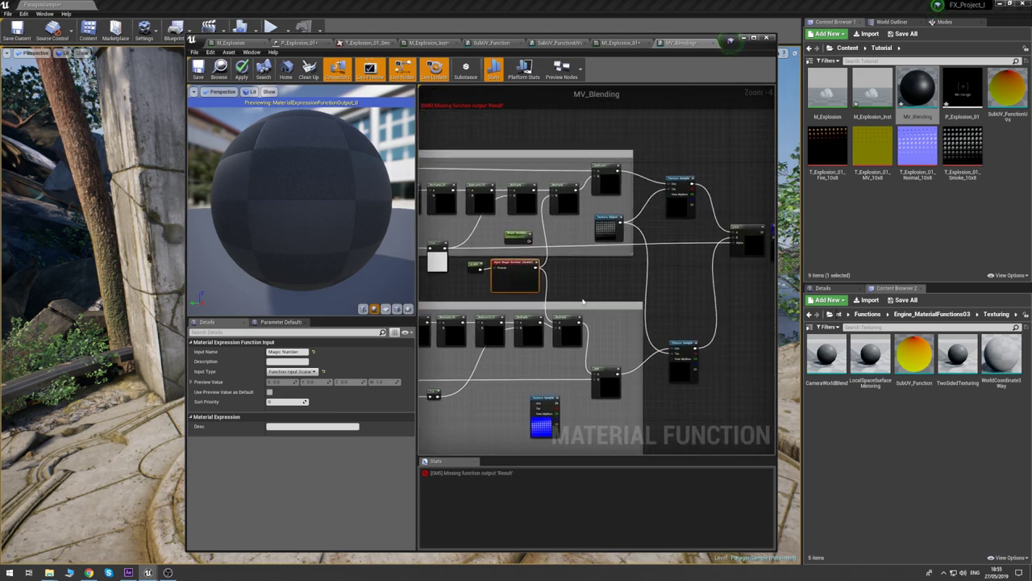
scroll(583, 302, up, 3)
click(616, 252)
scroll(617, 252, down, 2)
right_drag(616, 251, 743, 182)
click(656, 372)
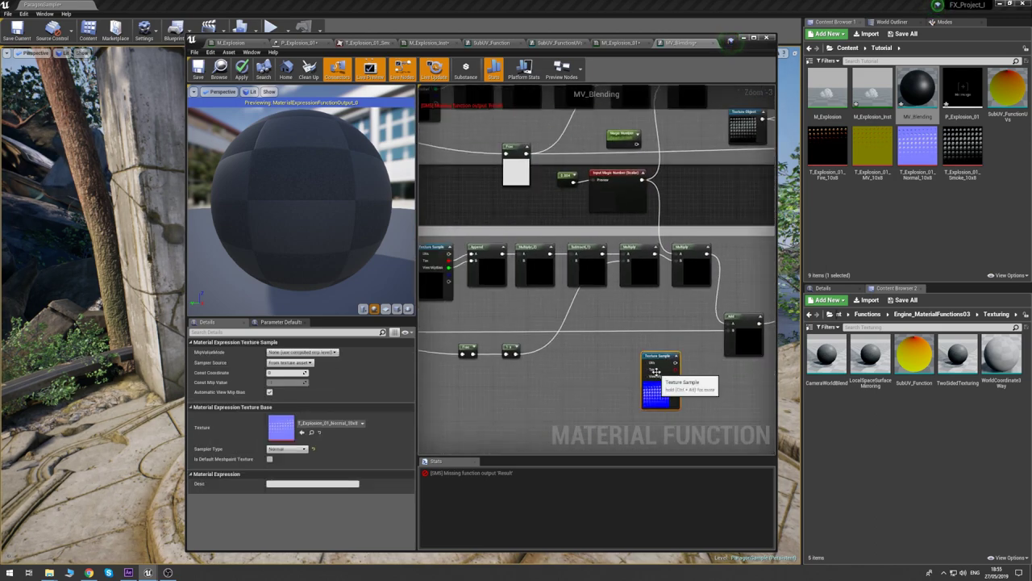
click(575, 346)
- Add a Scalar function input named Particle SubUV near the Dynamic Parameter node, and select the Dynamic Parameter to show its defaults
scroll(576, 347, down, 4)
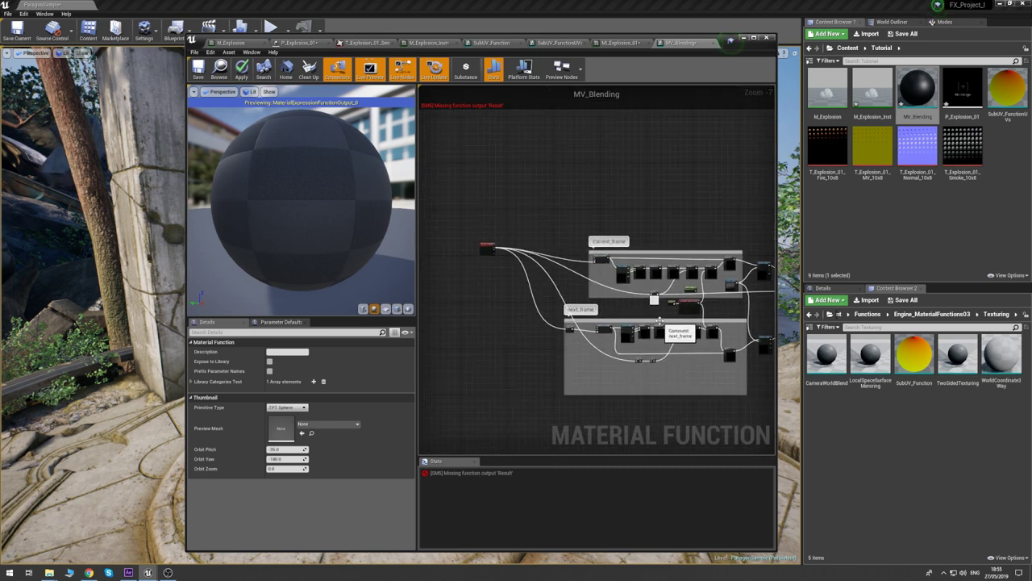
scroll(500, 274, up, 4)
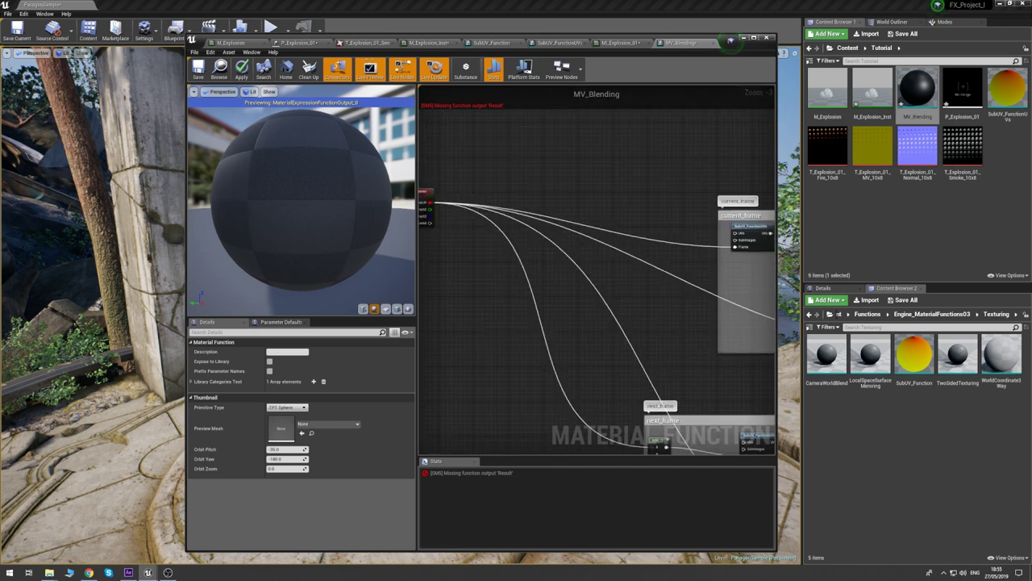
right_drag(420, 195, 505, 198)
right_click(557, 261)
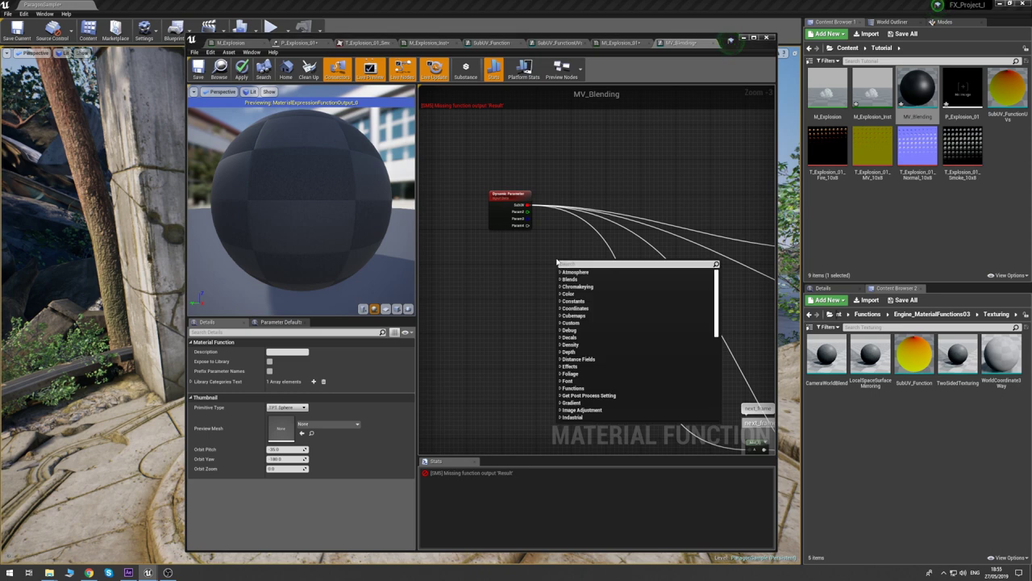
text(in)
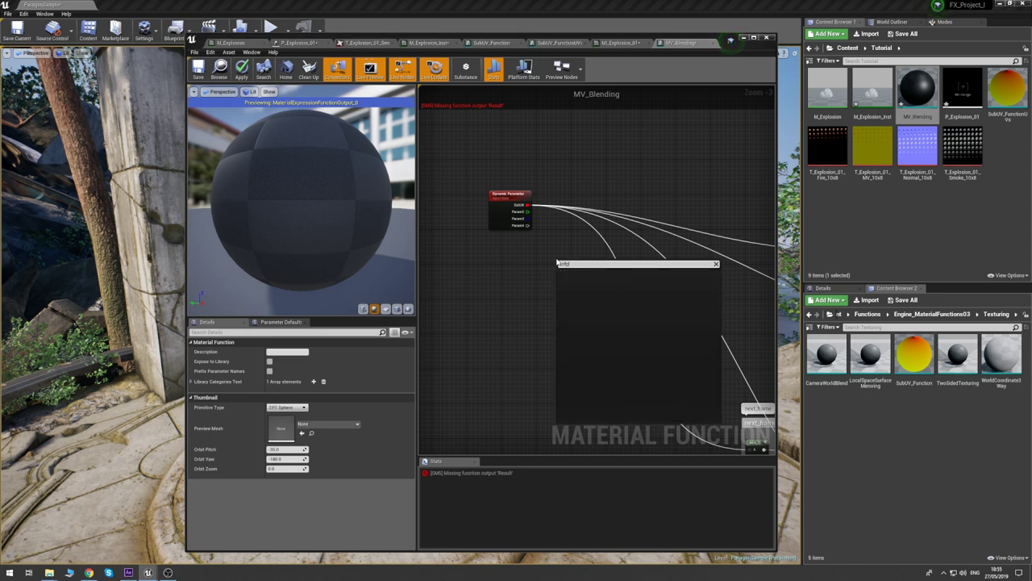
key(Return)
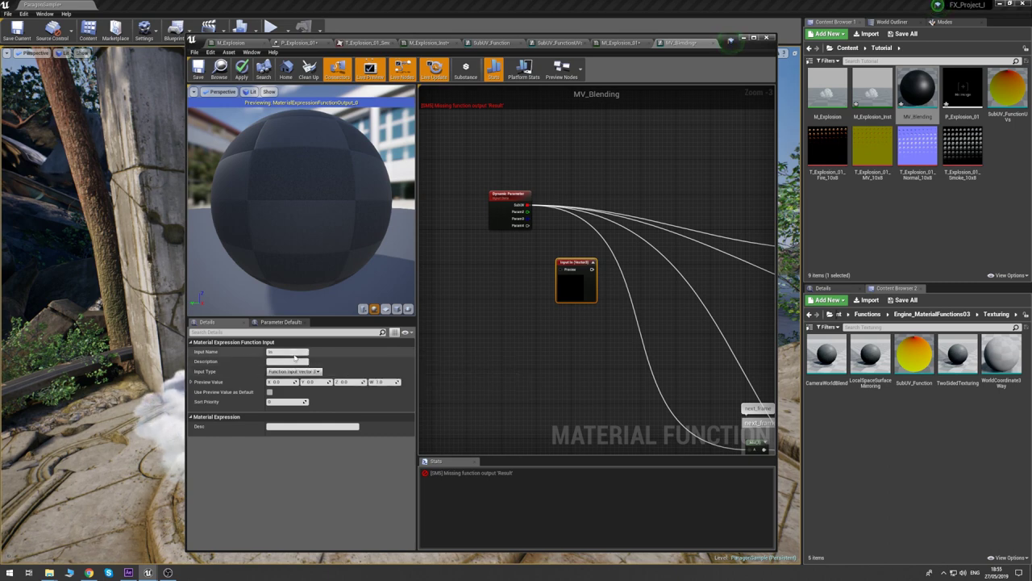
drag(286, 352, 172, 354)
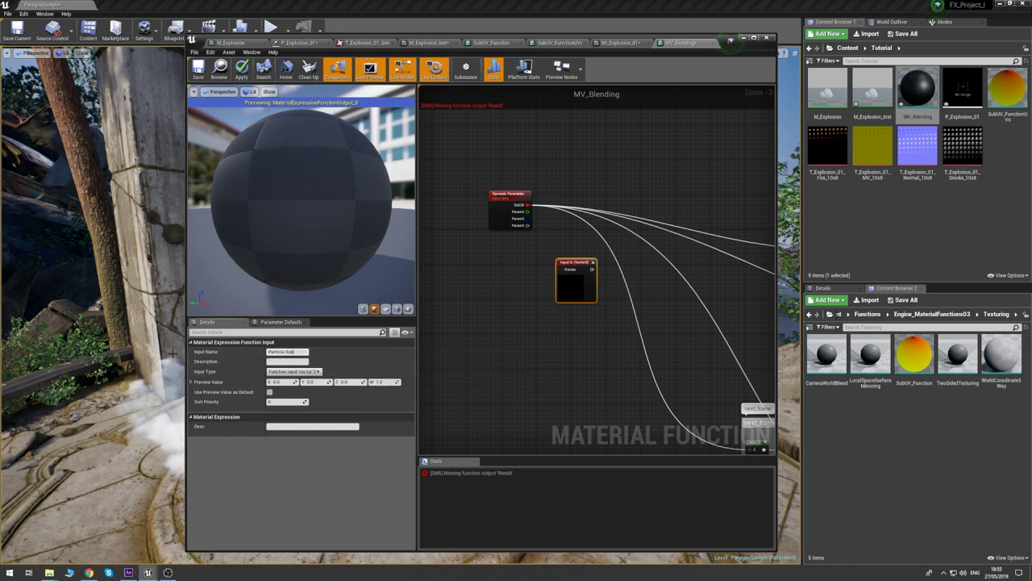
text(Particle SubUV)
key(Return)
click(294, 371)
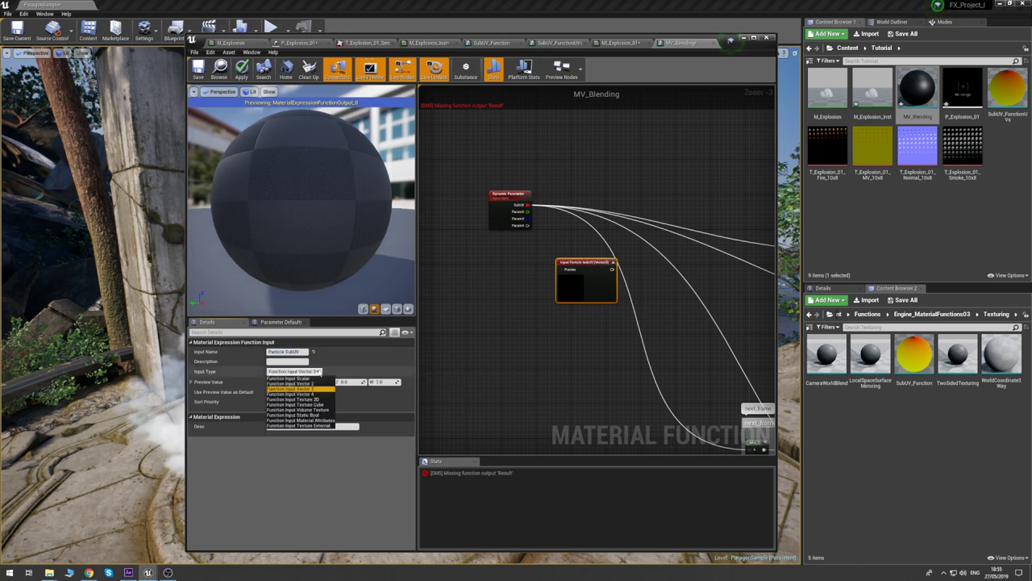
click(291, 378)
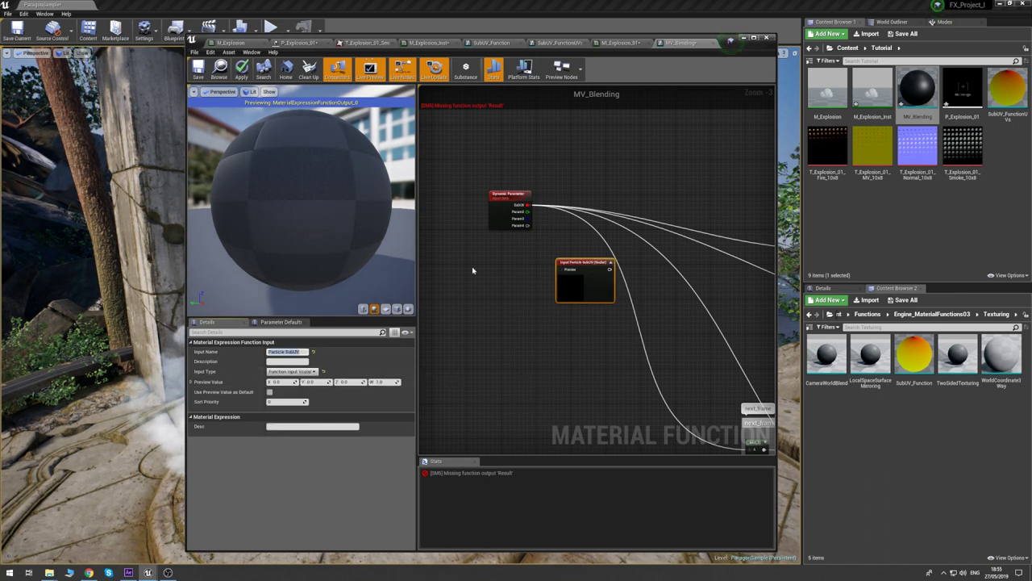
click(509, 202)
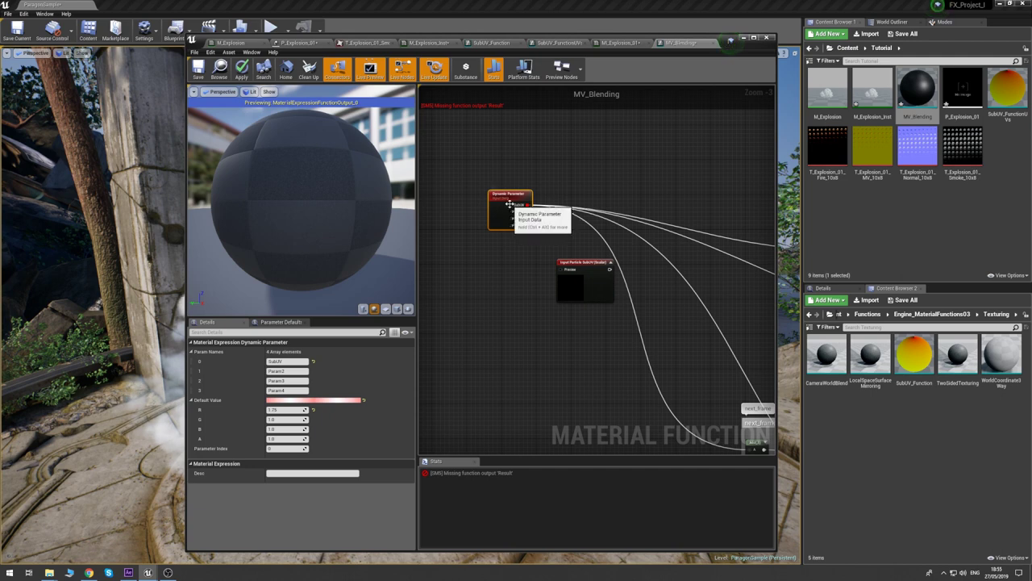
- Transfer the Dynamic Parameter's SubUV connections to the Particle SubUV input's output, and connect SubUV to that input's Preview
drag(509, 203, 492, 272)
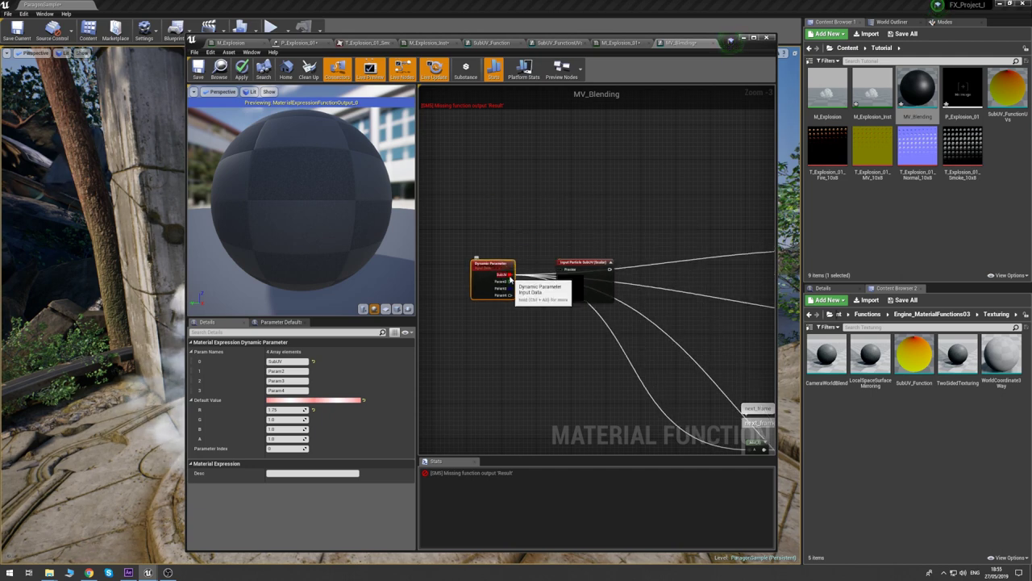
click(641, 225)
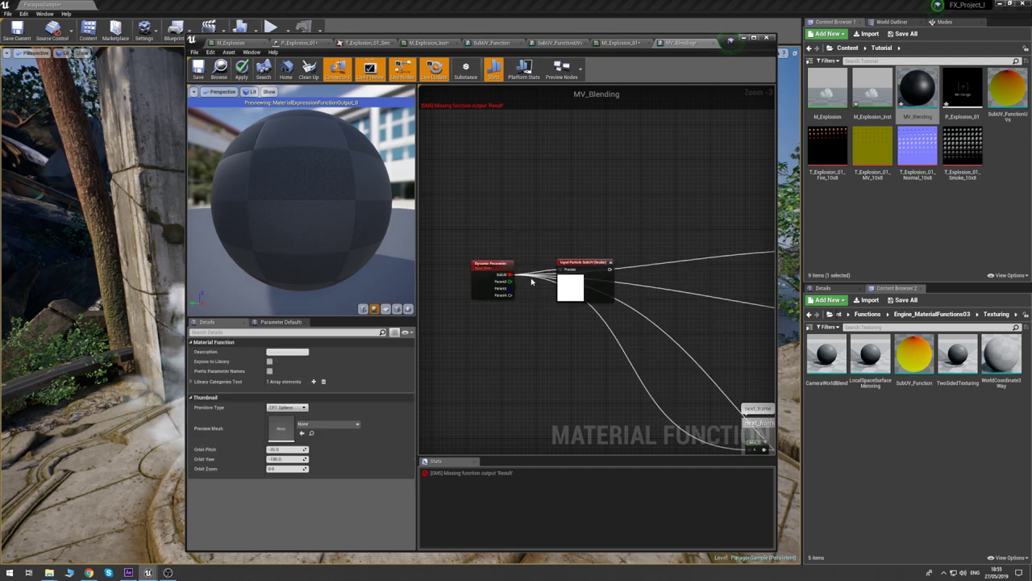
key(ctrl+z)
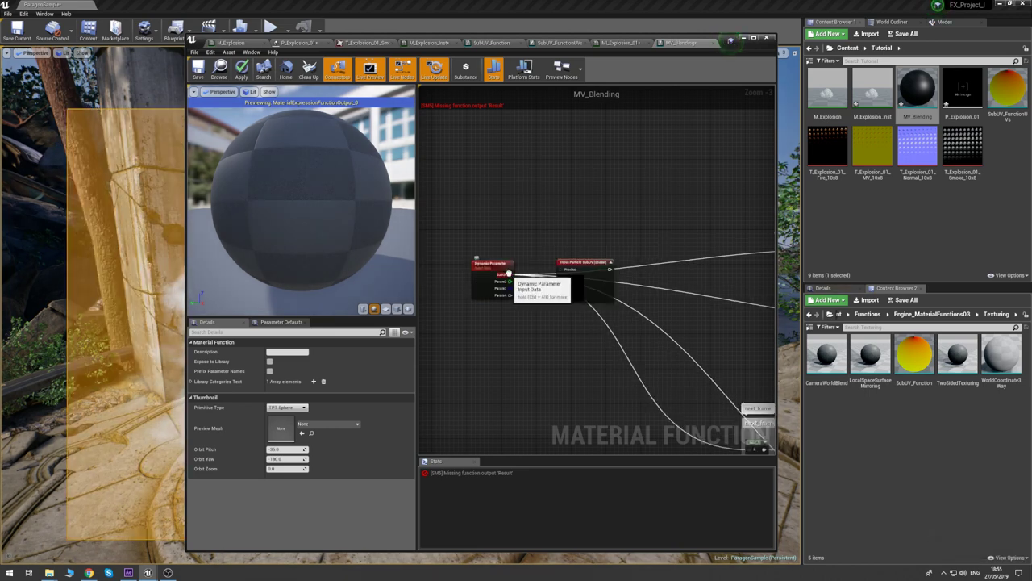
ctrl+drag(509, 274, 609, 271)
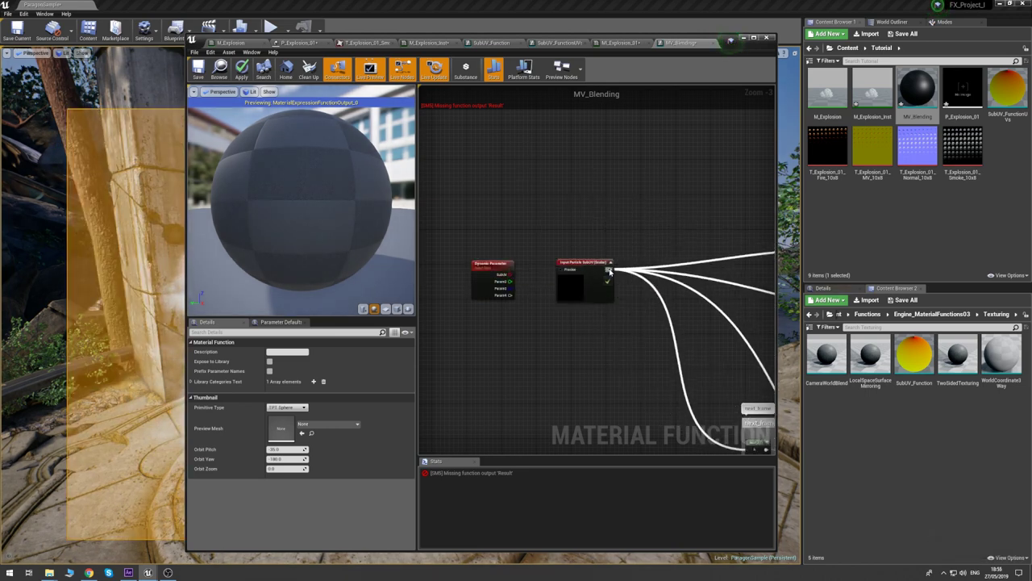
drag(512, 266, 559, 269)
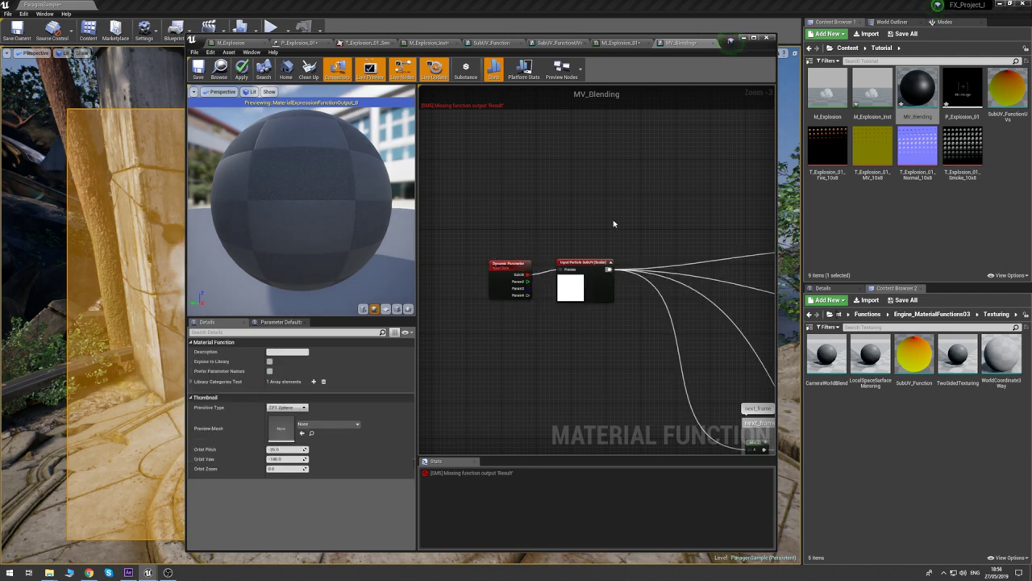
- Examine the current_frame and next_frame groups for unconnected inputs, including the motion-vector Texture Sample in current_frame
right_drag(674, 246, 560, 196)
scroll(559, 196, down, 3)
right_drag(628, 253, 535, 251)
scroll(534, 263, up, 3)
right_drag(614, 257, 580, 277)
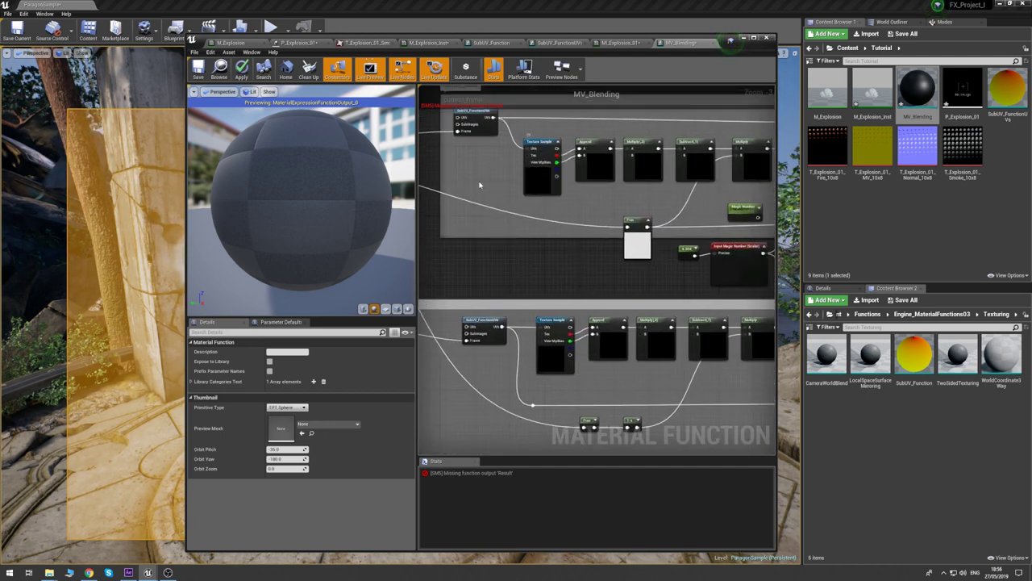
right_drag(541, 201, 609, 201)
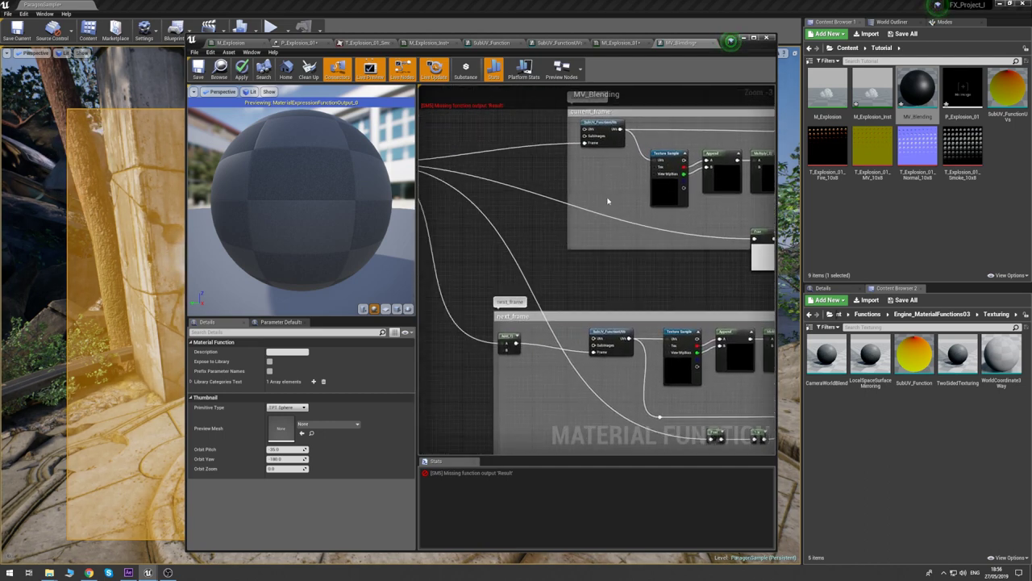
click(655, 165)
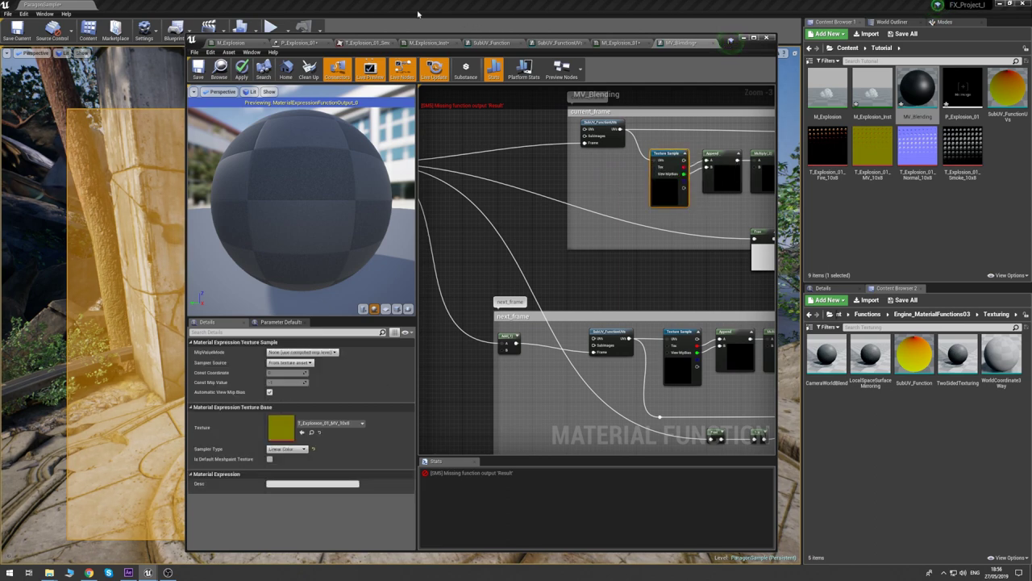
- Copy the TexCoord and 10,8 constant nodes from M_Explosion into MV_Blending, placing them before the current_frame group
click(242, 42)
scroll(671, 264, up, 3)
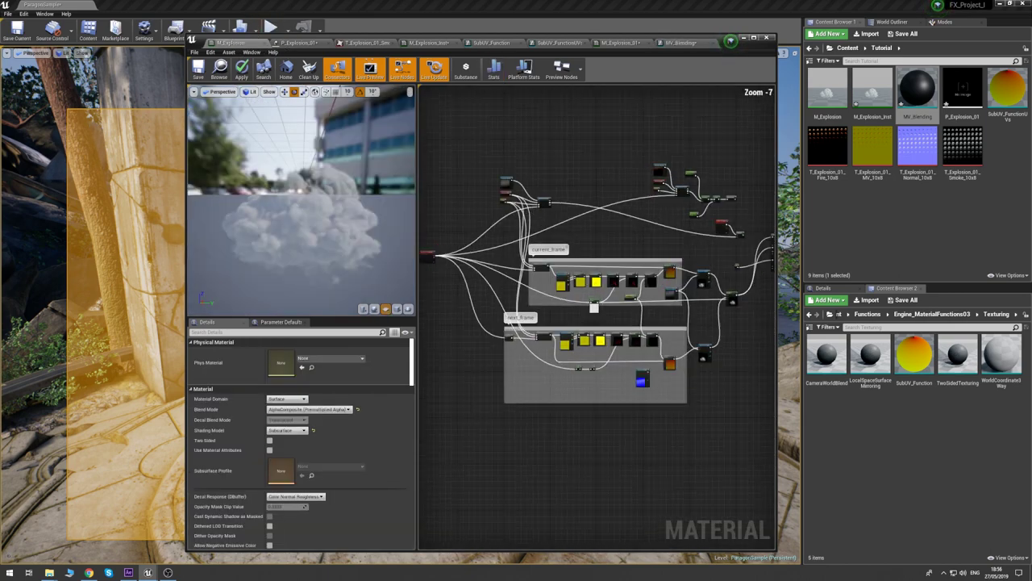
scroll(599, 235, up, 2)
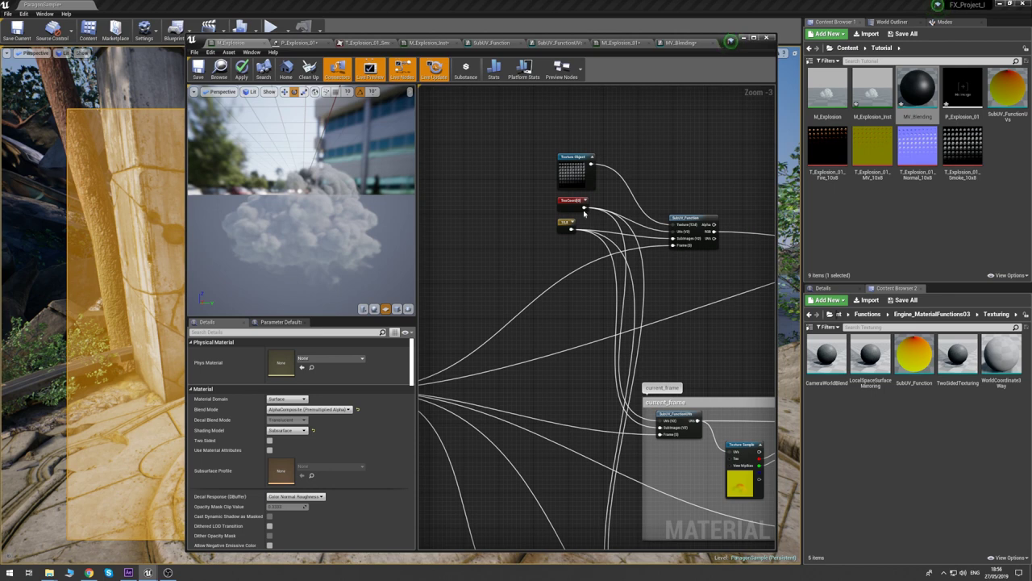
click(565, 225)
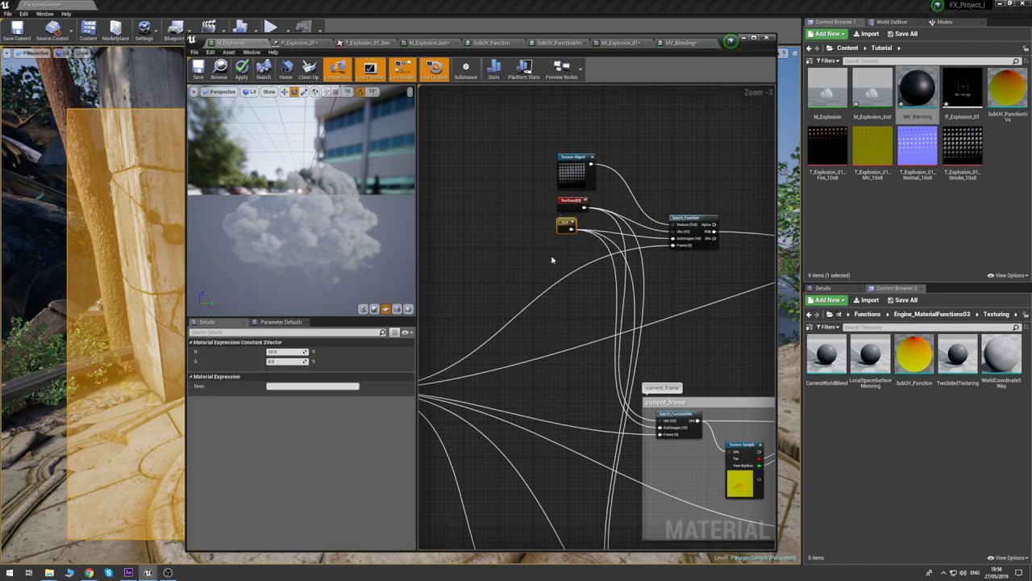
drag(574, 226, 568, 229)
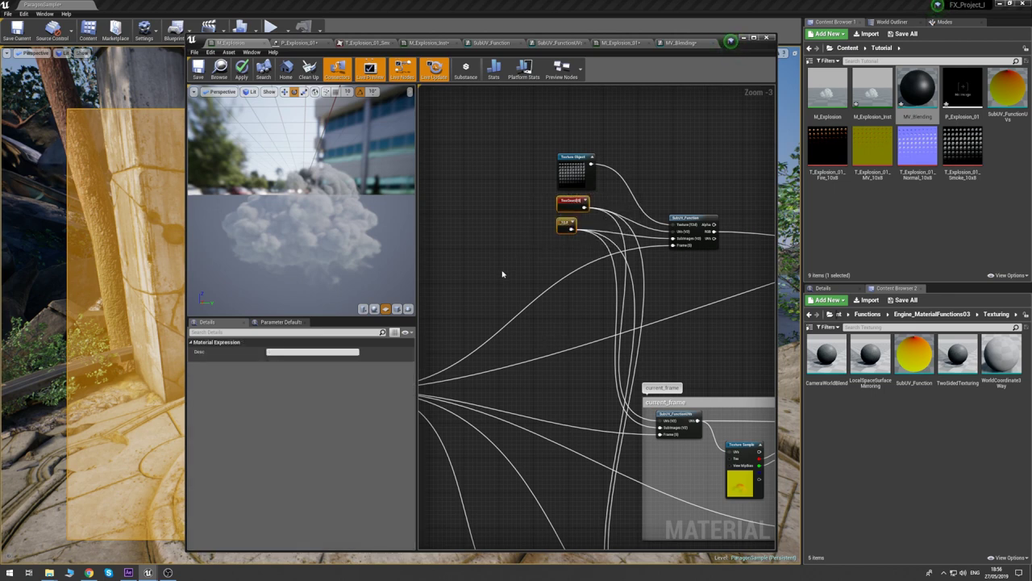
scroll(543, 273, down, 2)
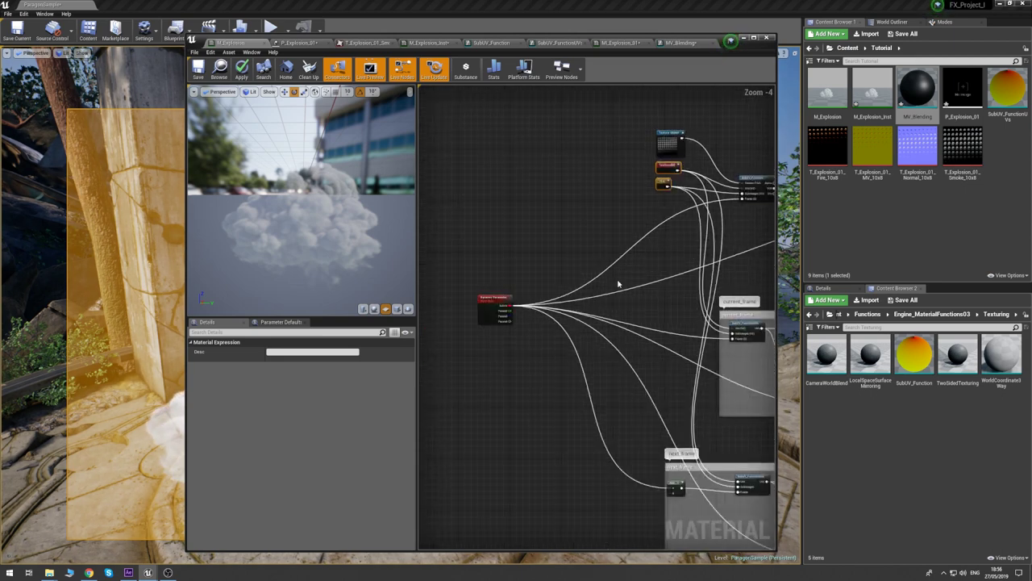
right_drag(655, 281, 561, 239)
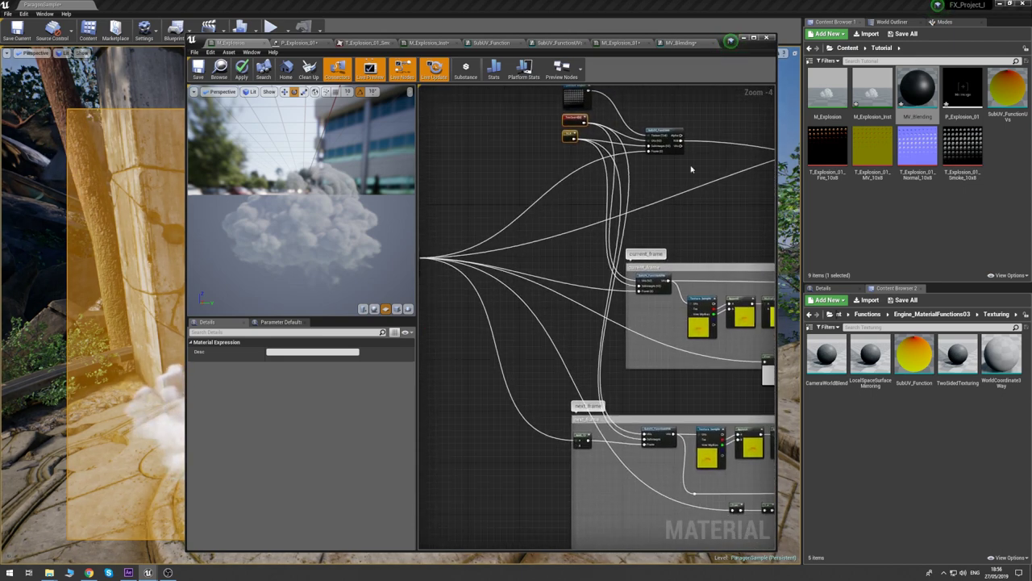
click(680, 42)
right_drag(524, 198, 578, 301)
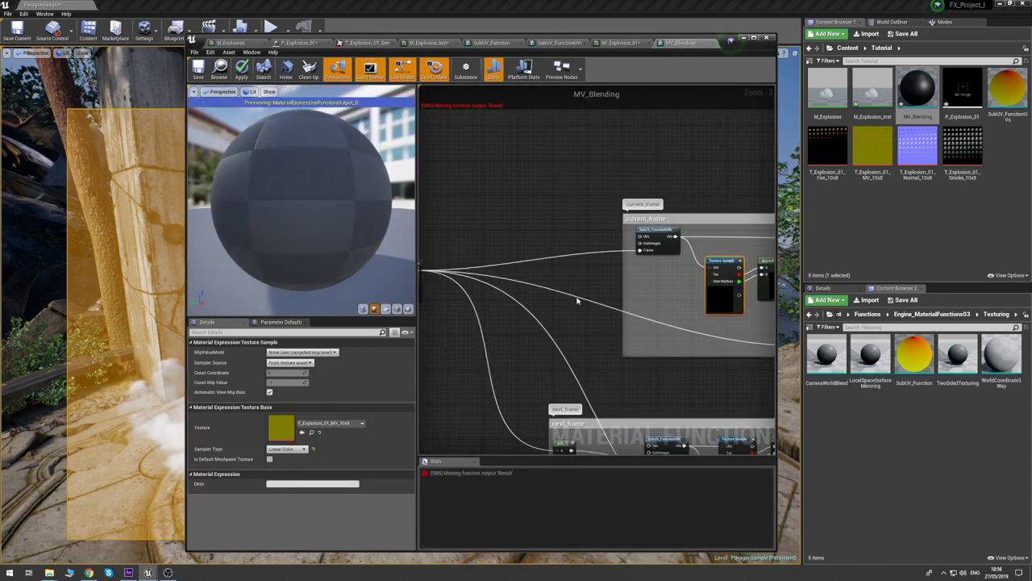
click(493, 174)
key(ctrl+v)
click(619, 167)
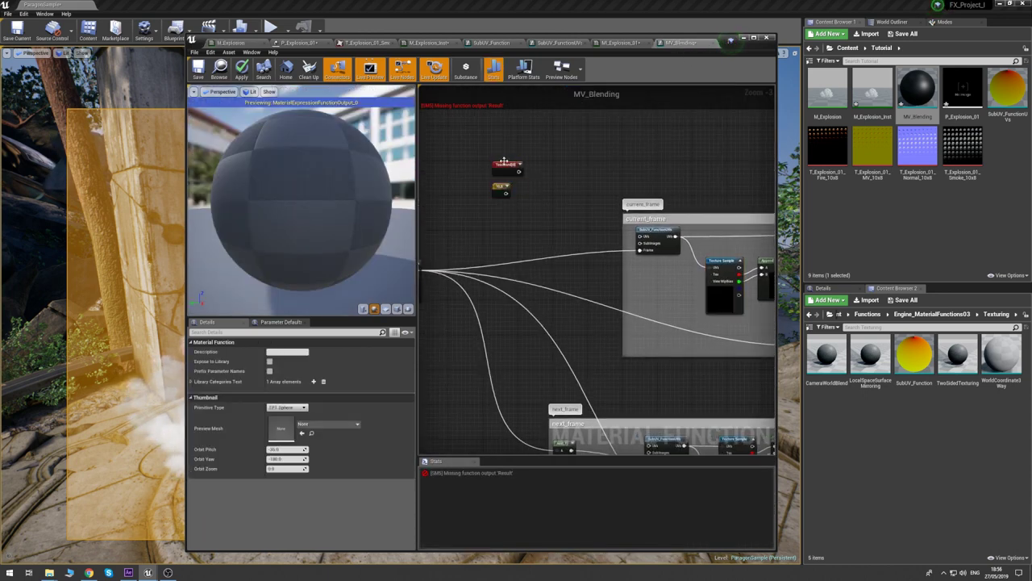
- Move TexCoord next to the current_frame group and connect it to the UVs input of both SubUV_FunctionUVs nodes
drag(503, 161, 647, 392)
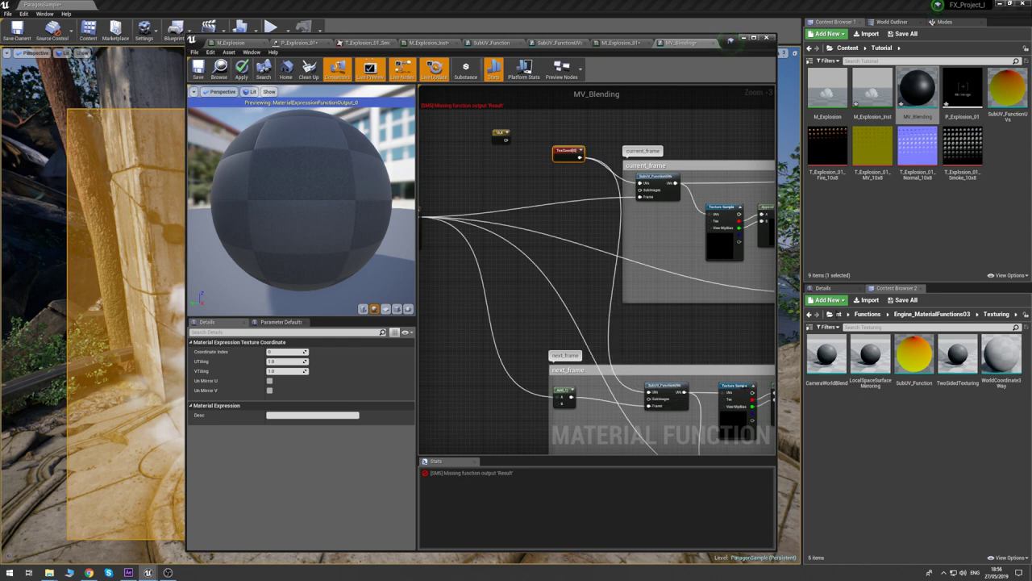
click(503, 151)
right_drag(503, 151, 644, 151)
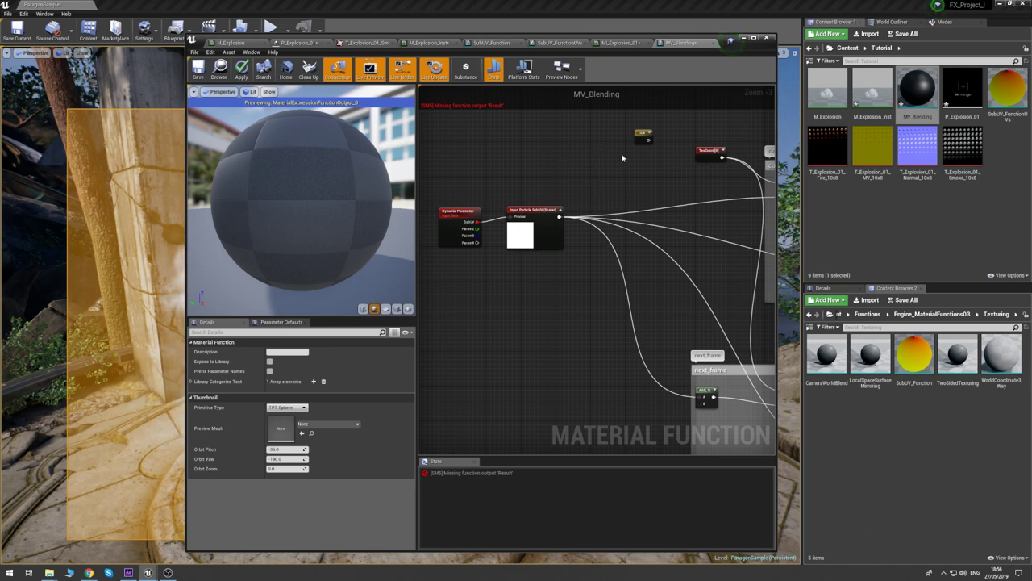
- Duplicate the Particle SubUV function input above the original and set the copy's input type to Vector 2
click(537, 209)
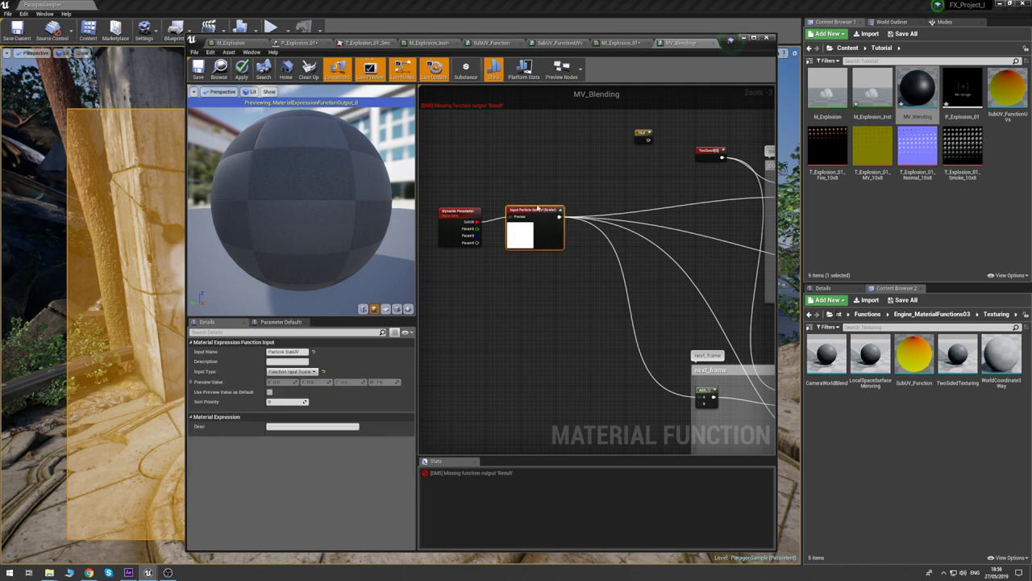
key(ctrl+v)
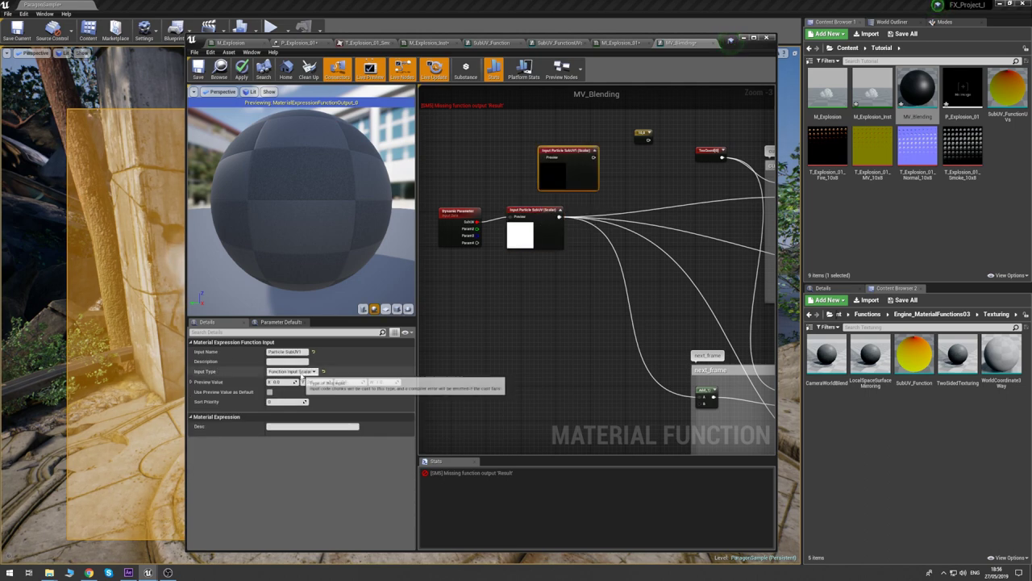
click(297, 371)
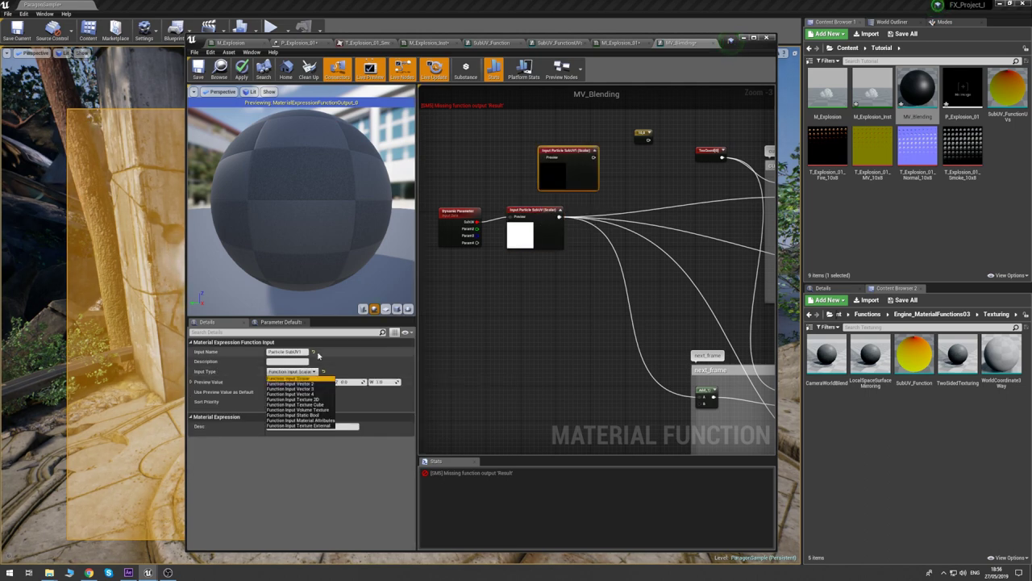
click(308, 384)
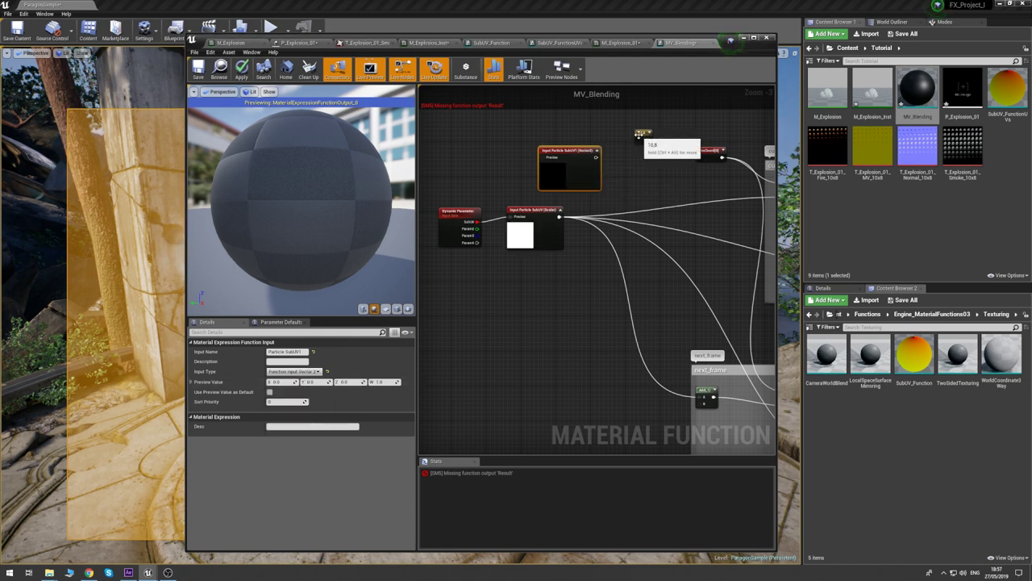
- Place the 10,8 constant beside the duplicated Vector 2 input and connect it to that input's Preview
drag(639, 134, 516, 159)
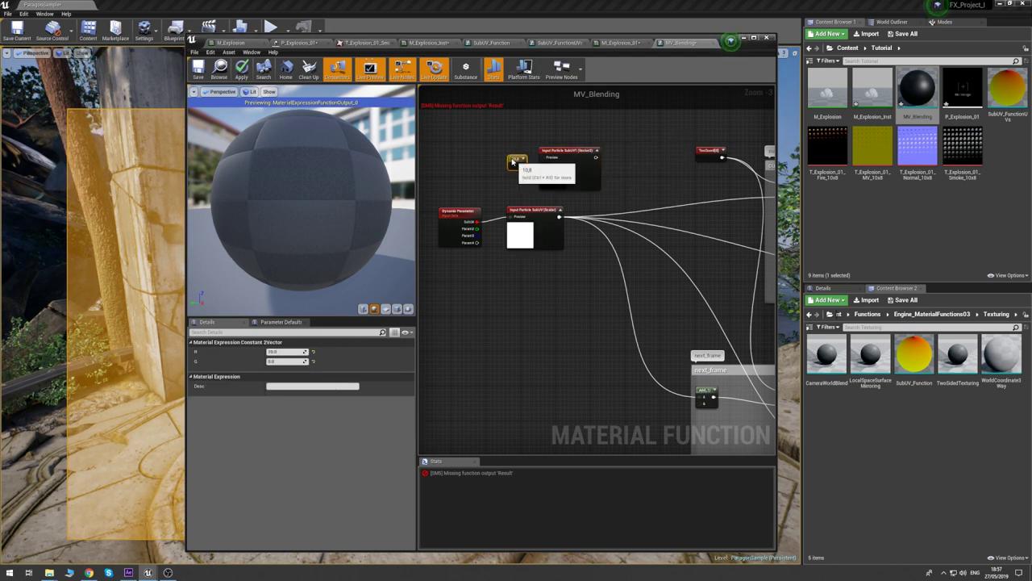
click(564, 155)
right_drag(620, 168, 528, 152)
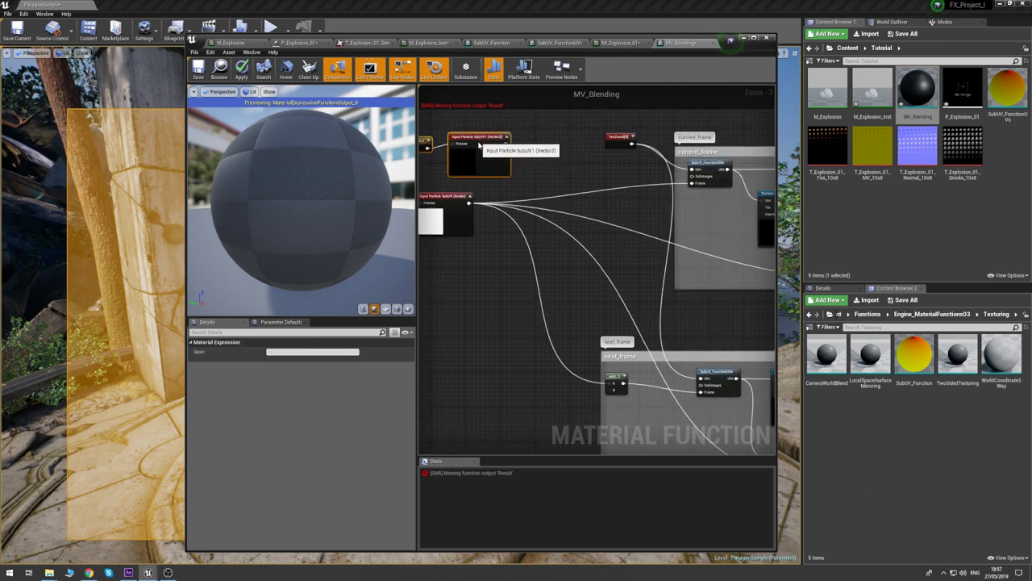
- Place the duplicated Vector2 function input and its constant below the Particle SubUV input, and name the input SubImages
drag(490, 150, 493, 342)
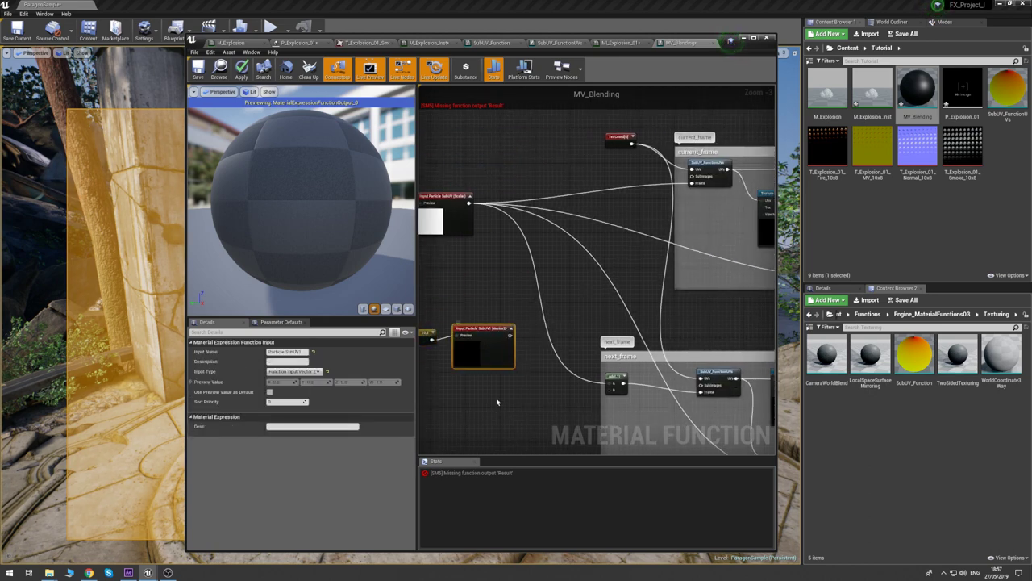
right_drag(492, 266, 612, 262)
right_drag(675, 287, 652, 241)
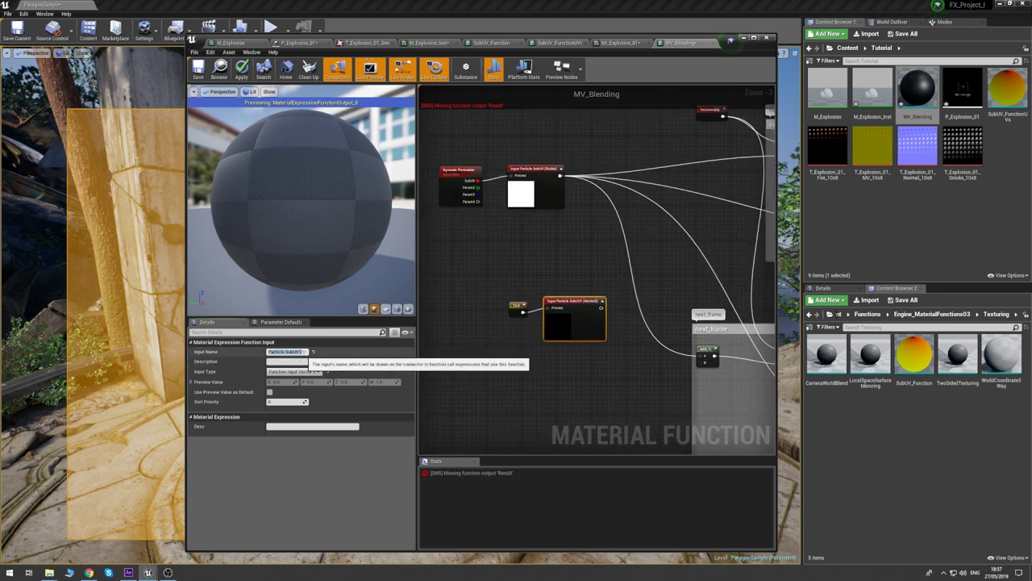
click(294, 352)
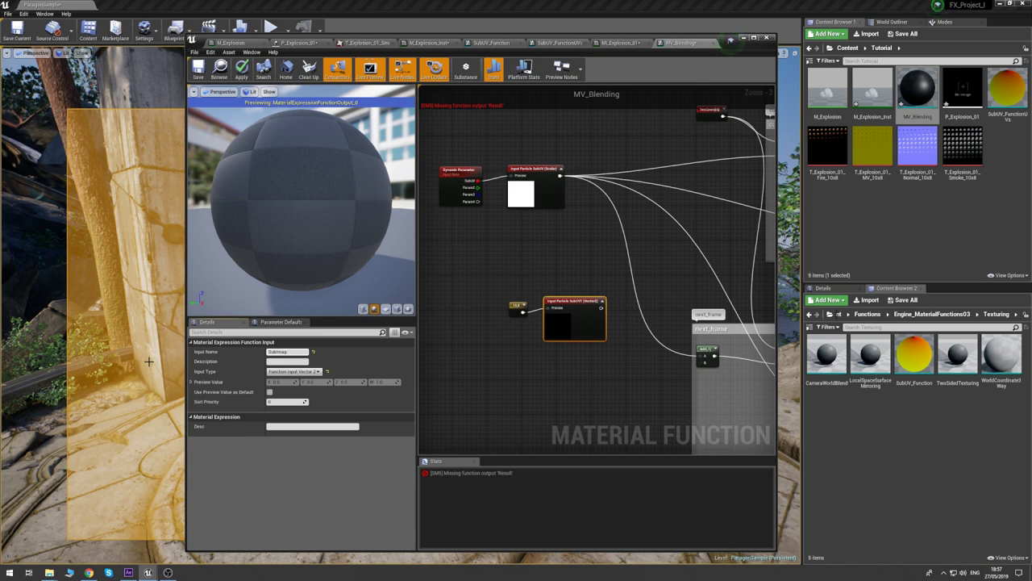
text(SubImages)
- Connect the SubImages input to the SubImages pins of the SubUV function nodes in current_frame and next_frame
right_drag(624, 239, 541, 275)
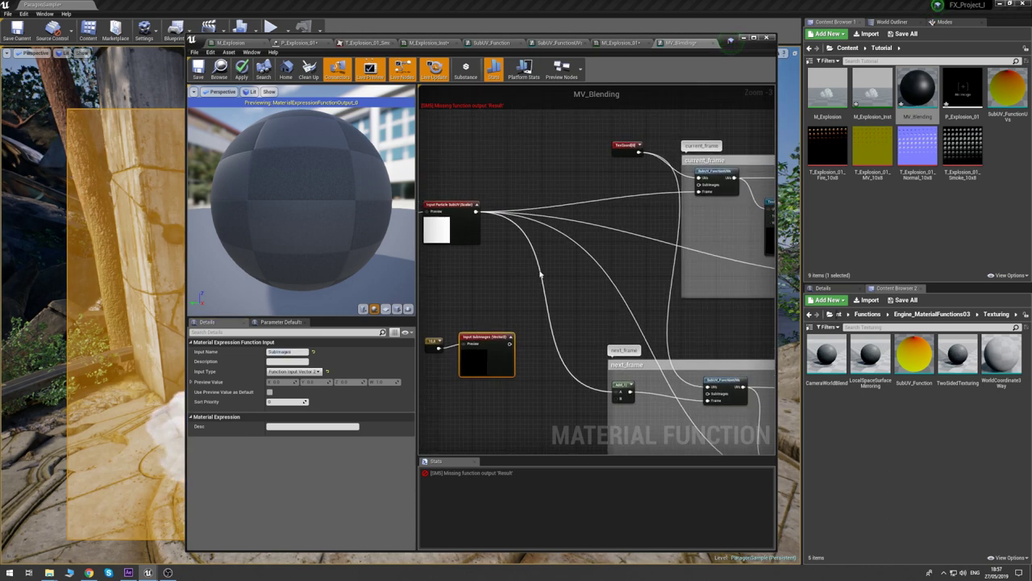
drag(510, 344, 708, 393)
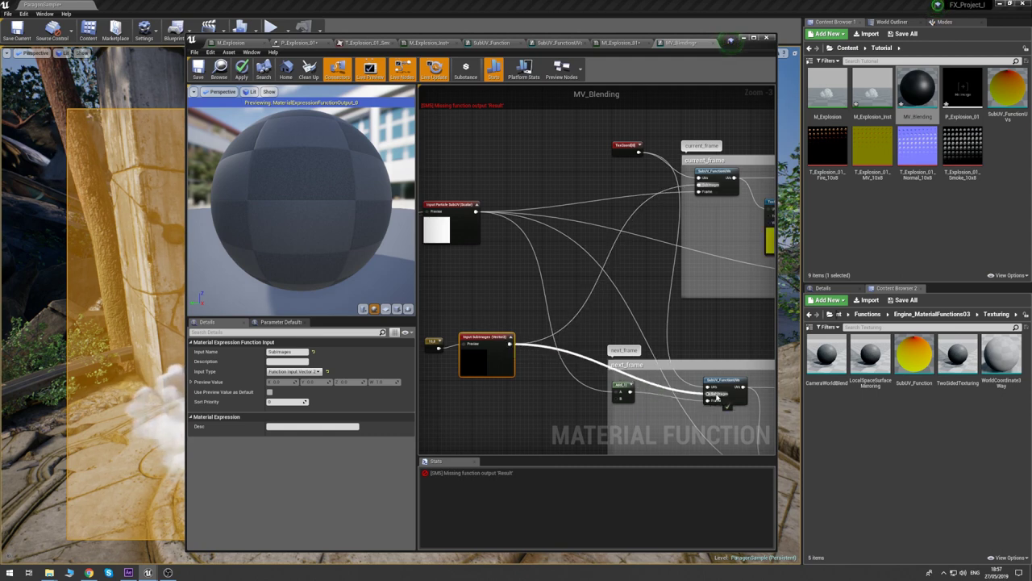
right_drag(600, 312, 549, 299)
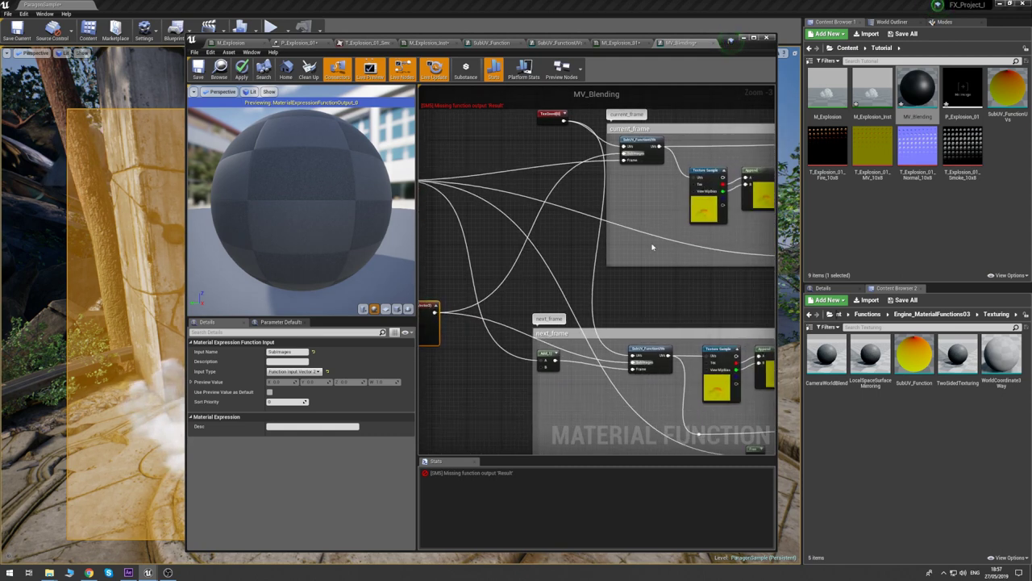
- Duplicate the Magic Number function input and place the copy beside the original, between the two frame comment boxes
click(703, 206)
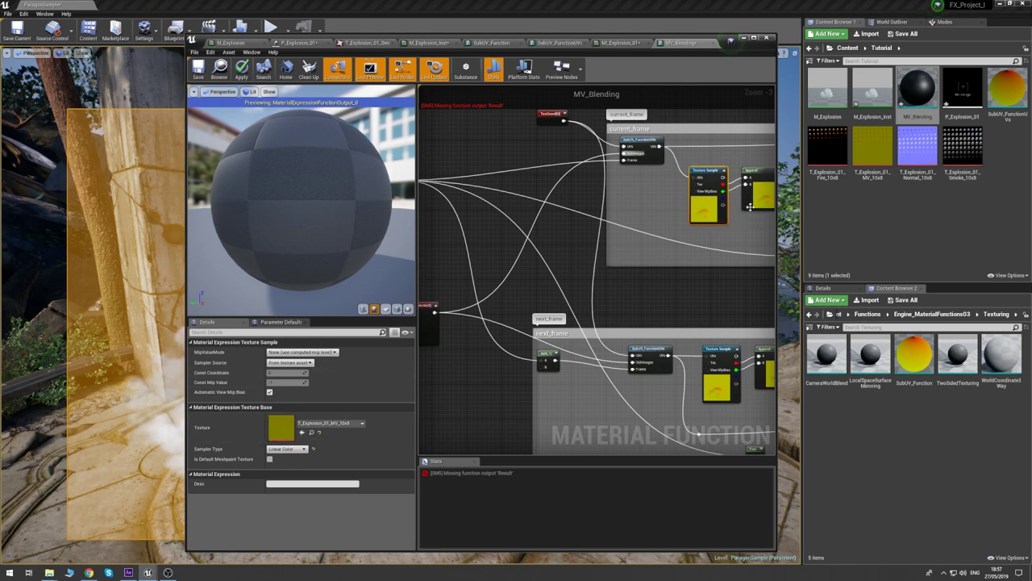
right_drag(600, 267, 439, 224)
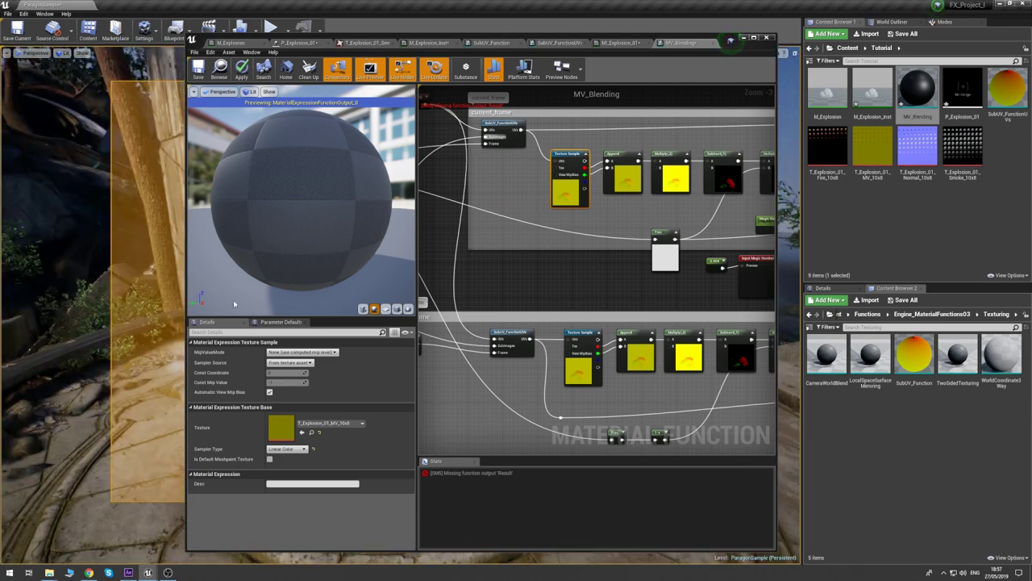
right_drag(638, 271, 465, 275)
right_drag(749, 285, 628, 287)
right_drag(562, 288, 590, 289)
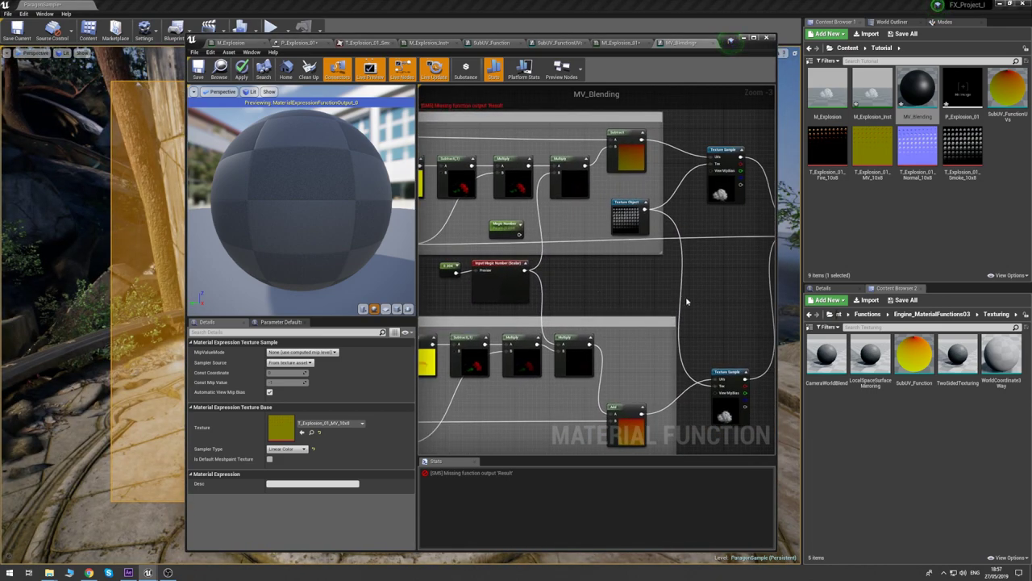
click(686, 301)
click(501, 263)
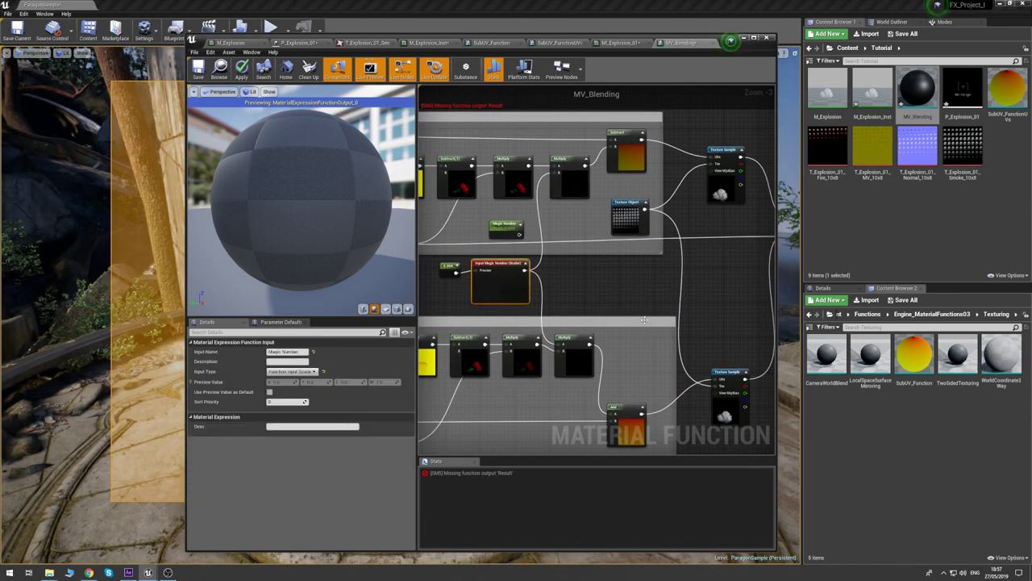
click(617, 277)
key(ctrl+v)
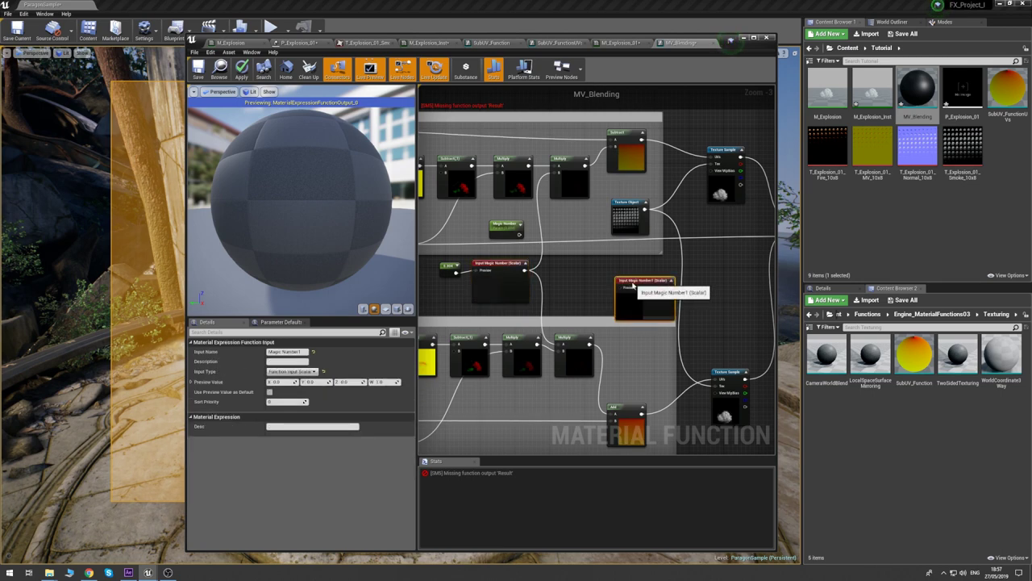
drag(633, 282, 618, 271)
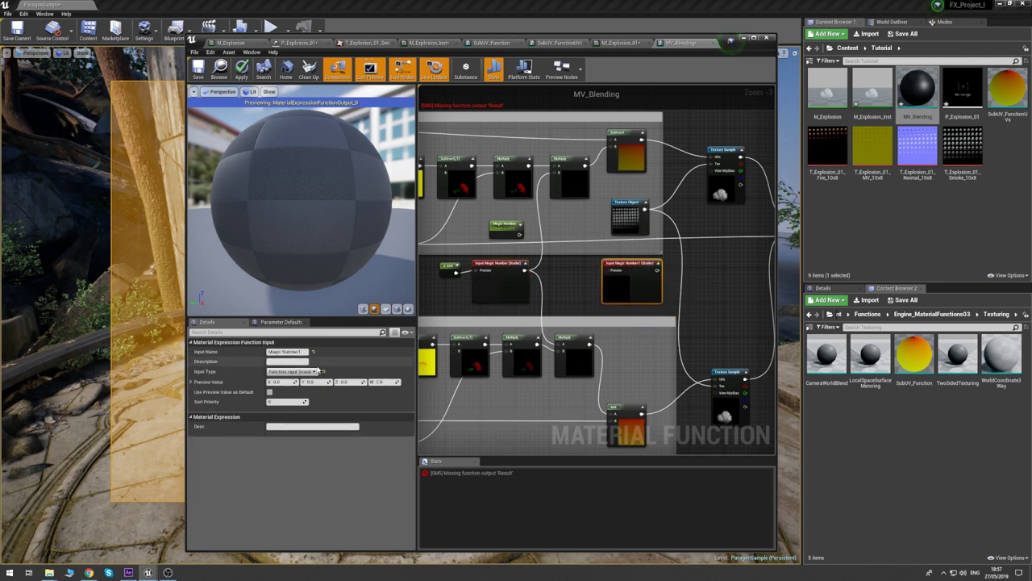
- Set the duplicated Magic Number input's type to Function Input Texture 2D
click(291, 371)
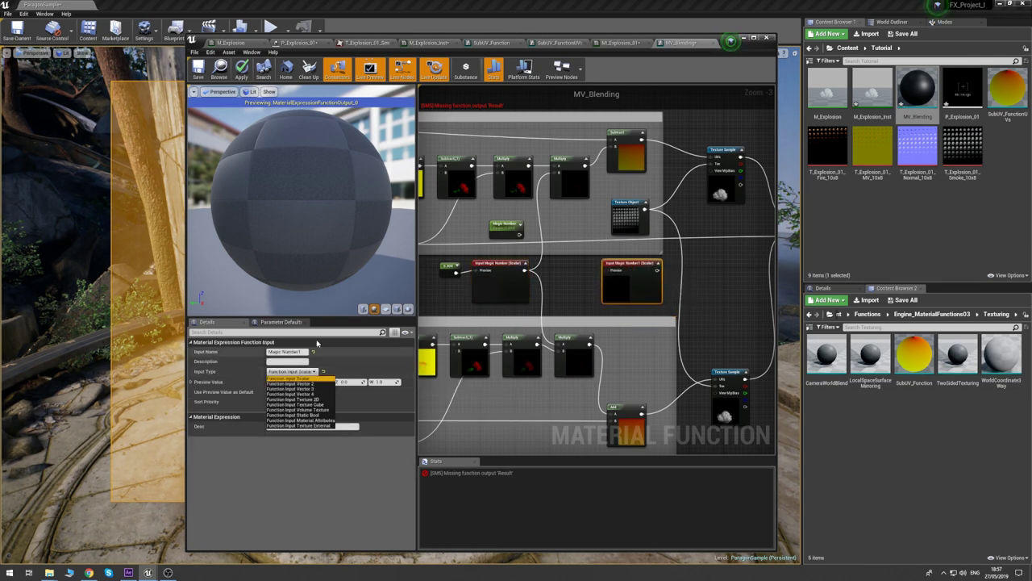
click(313, 399)
click(566, 265)
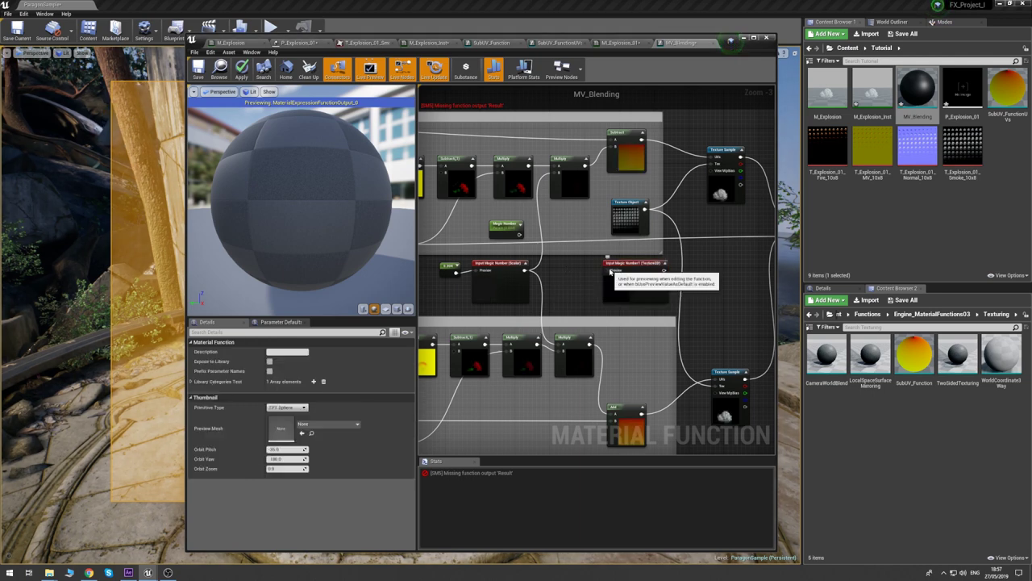
- Try a newly added Texture Object node as the Texture2D input's preview, and delete that node
right_click(561, 272)
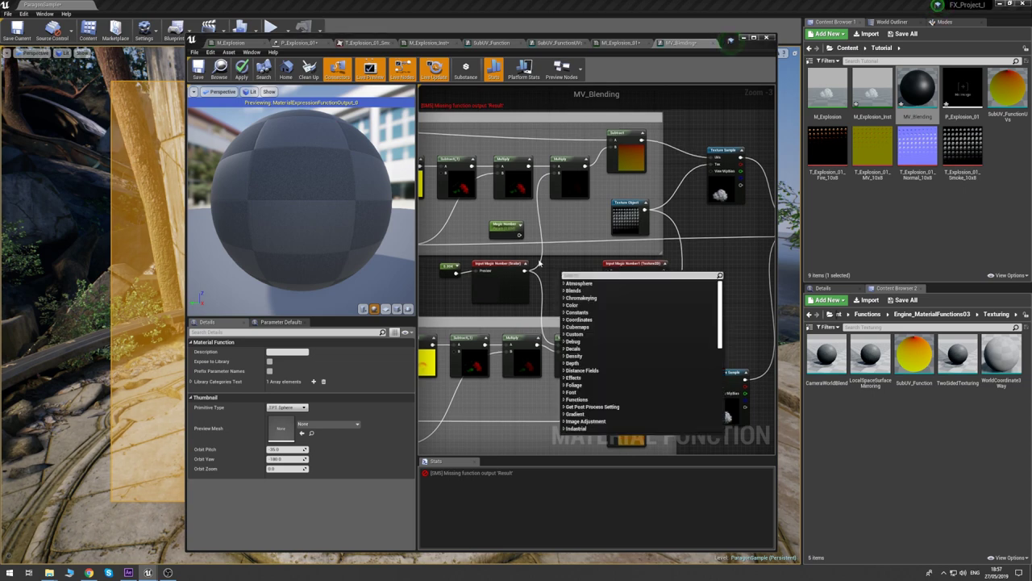
text(texture object)
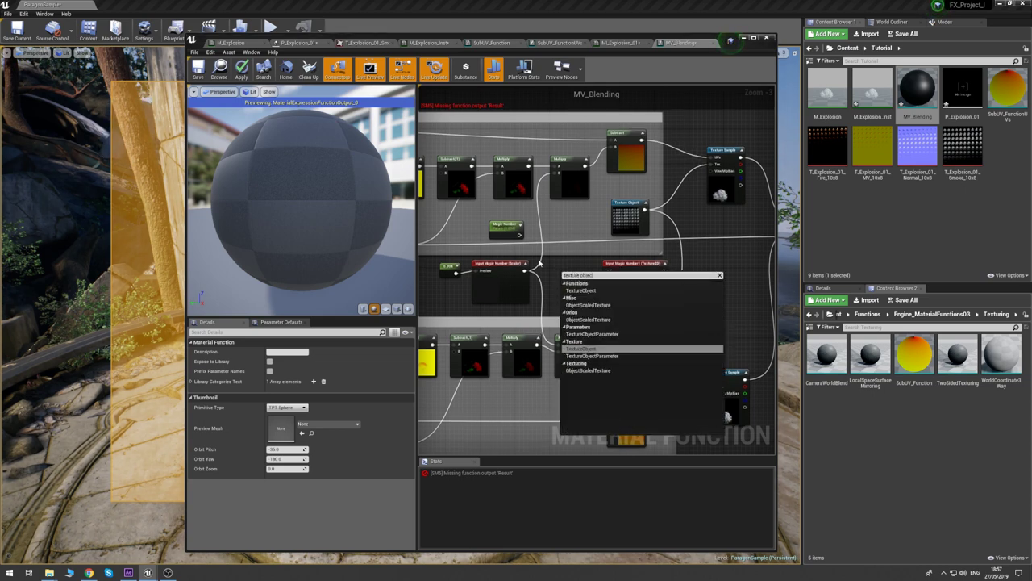
key(Return)
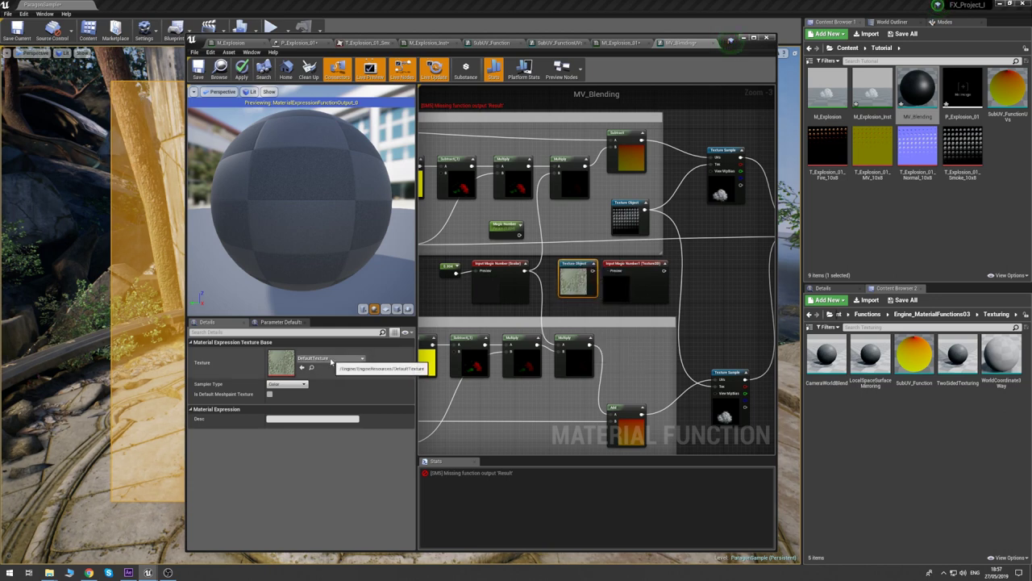
click(627, 217)
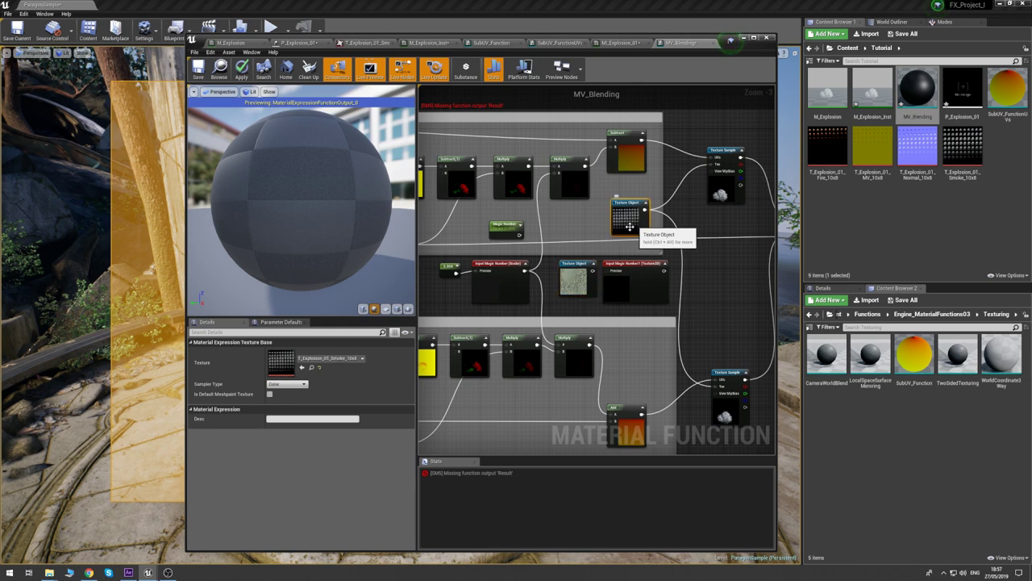
drag(594, 270, 611, 274)
click(710, 231)
right_drag(709, 231, 668, 218)
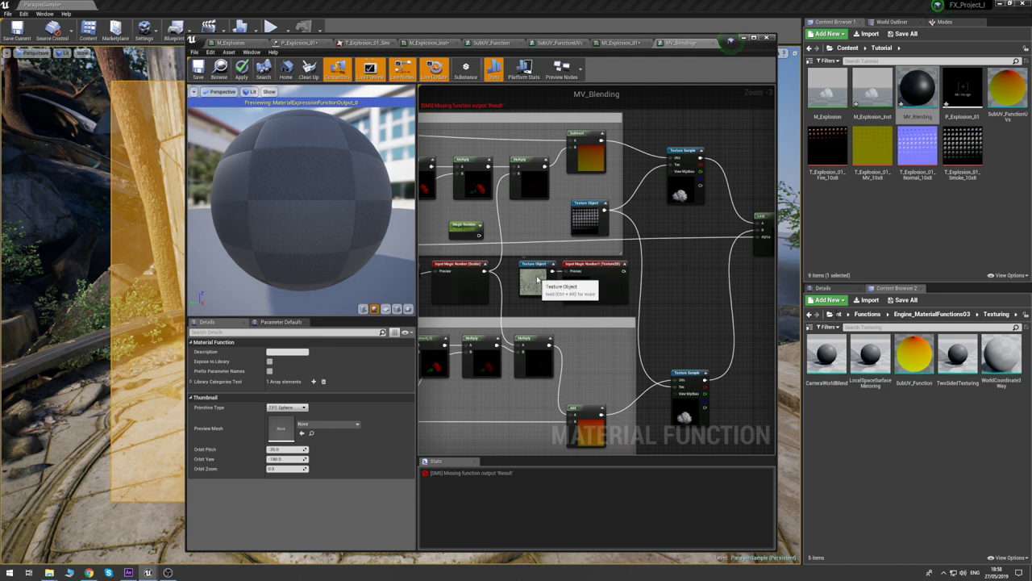
click(532, 278)
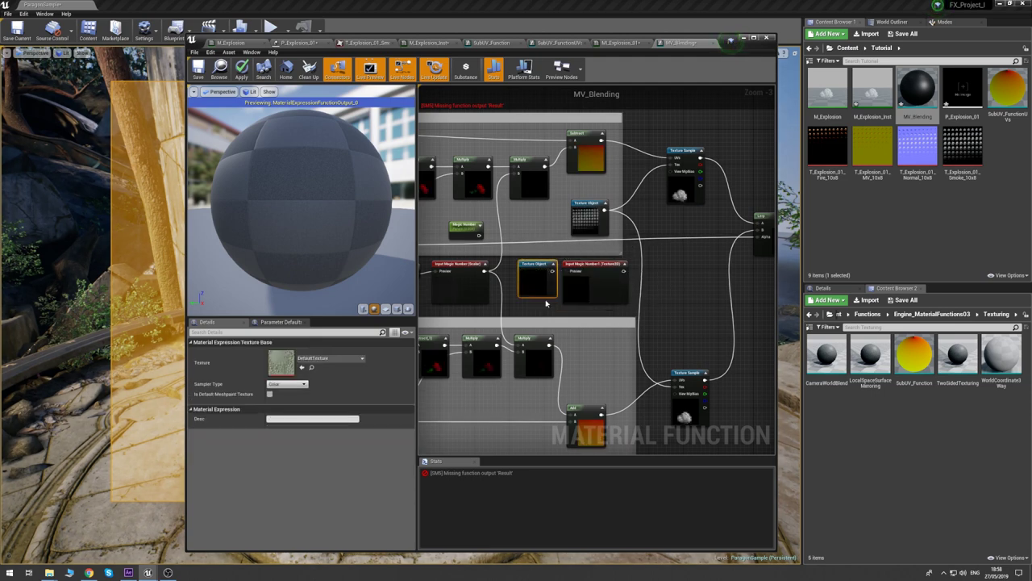
key(Delete)
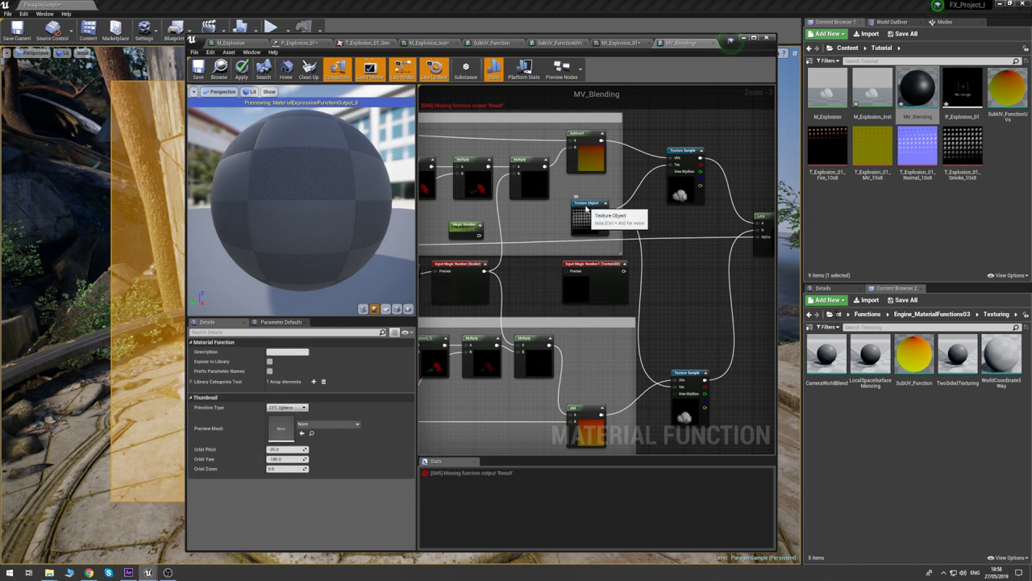
- Move the smoke Texture Object's outgoing links to the Texture2D input, and connect the Texture Object to that input's Preview pin
drag(588, 209, 624, 273)
drag(552, 271, 568, 271)
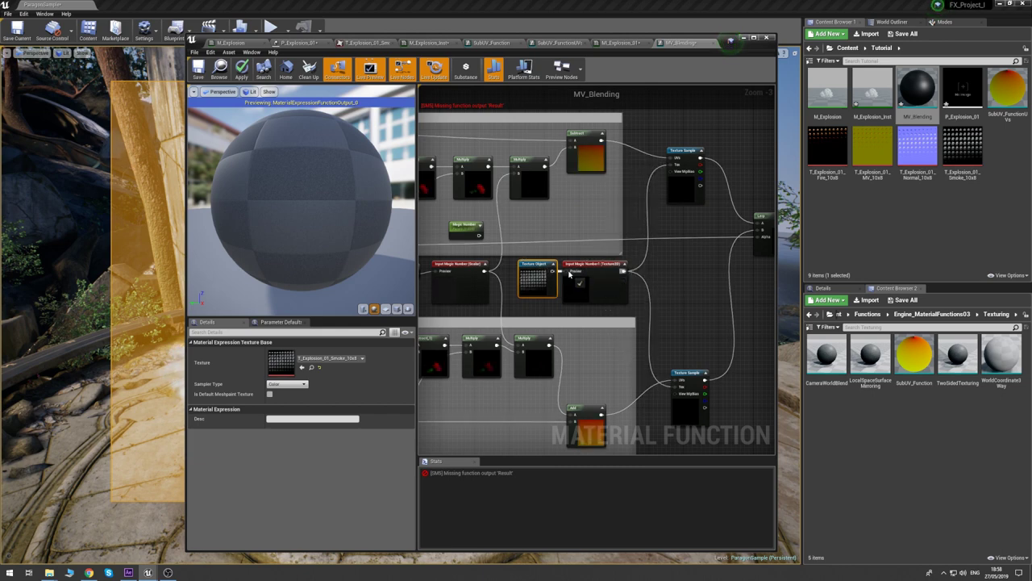
click(683, 263)
click(540, 266)
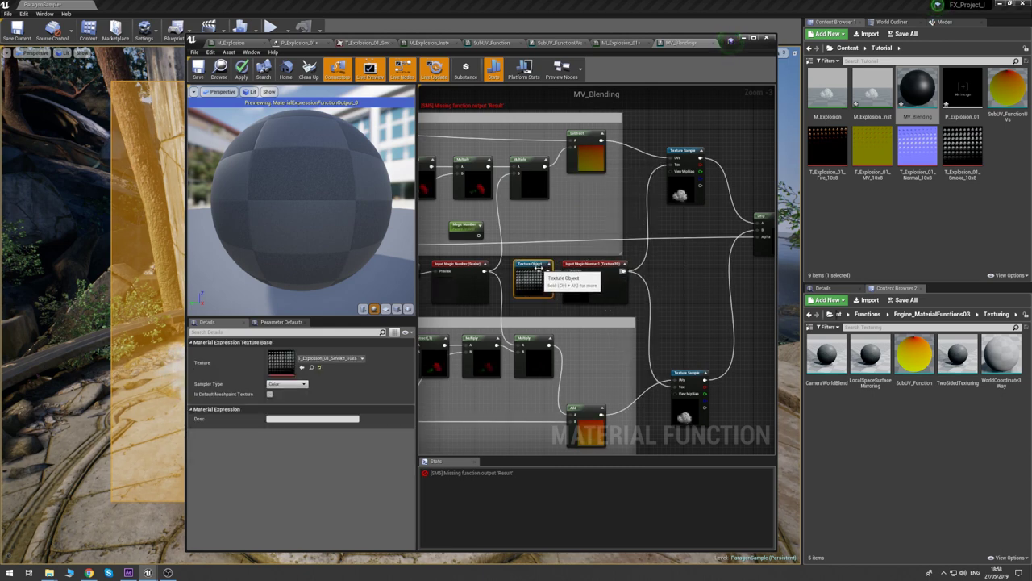
click(669, 260)
- Duplicate the Texture2D function input into the empty area of the next_frame comment box
scroll(669, 261, down, 1)
right_drag(669, 261, 796, 216)
right_drag(705, 228, 673, 237)
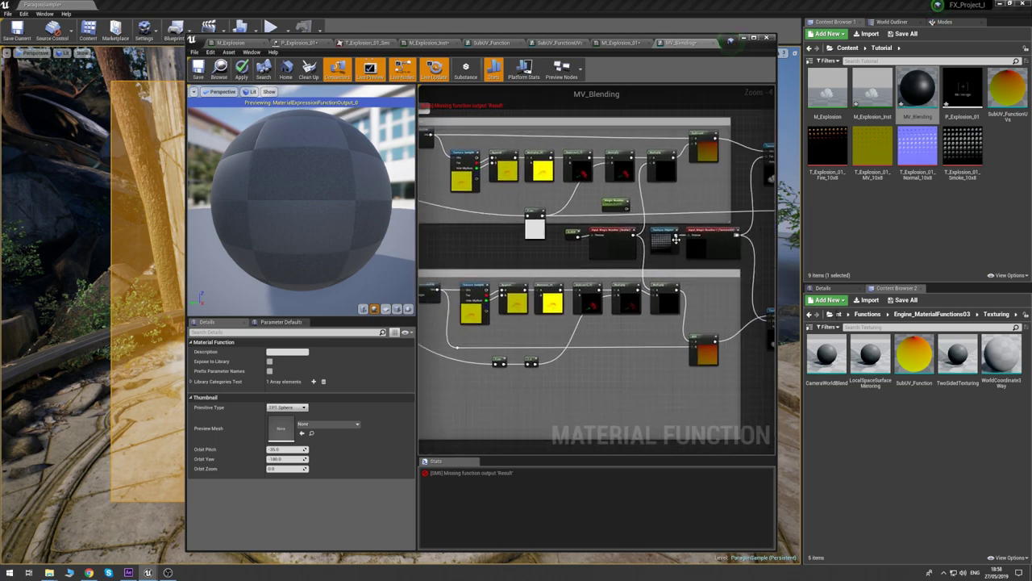
click(703, 232)
right_drag(493, 329, 765, 309)
right_drag(592, 315, 477, 345)
click(538, 347)
key(ctrl+v)
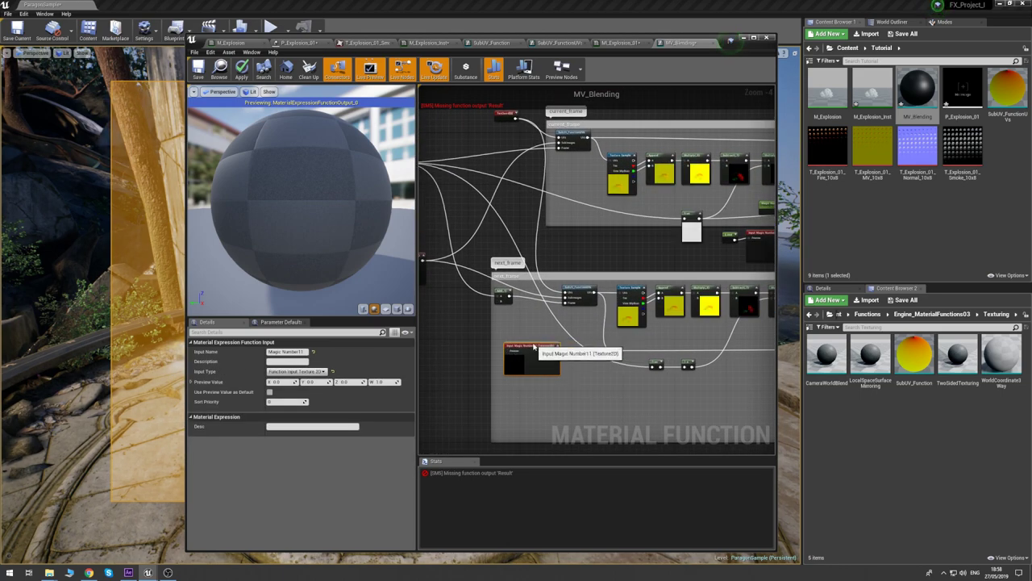
click(565, 247)
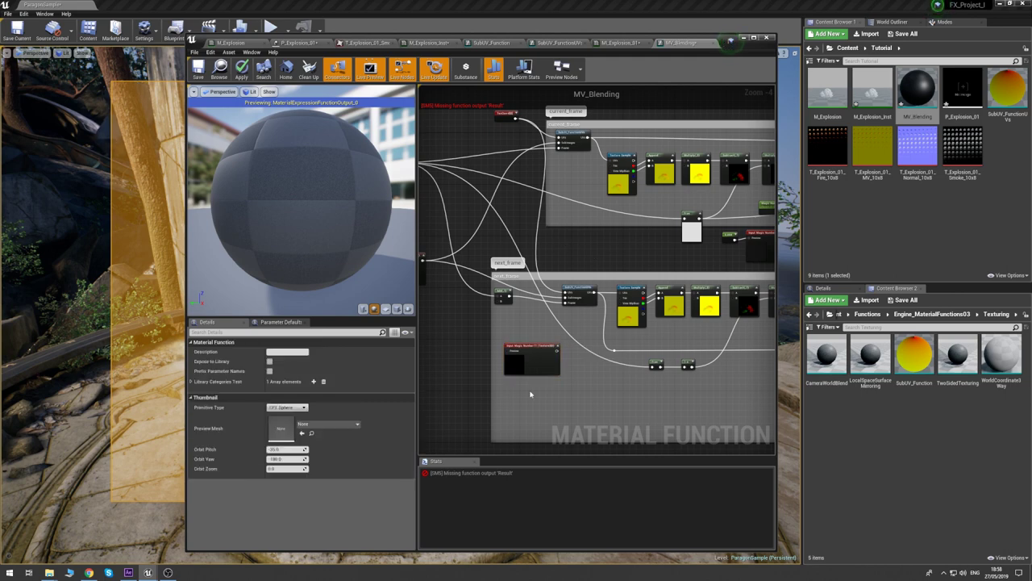
- Name the Texture2D input fed by the smoke Texture Object Diffuse
click(532, 359)
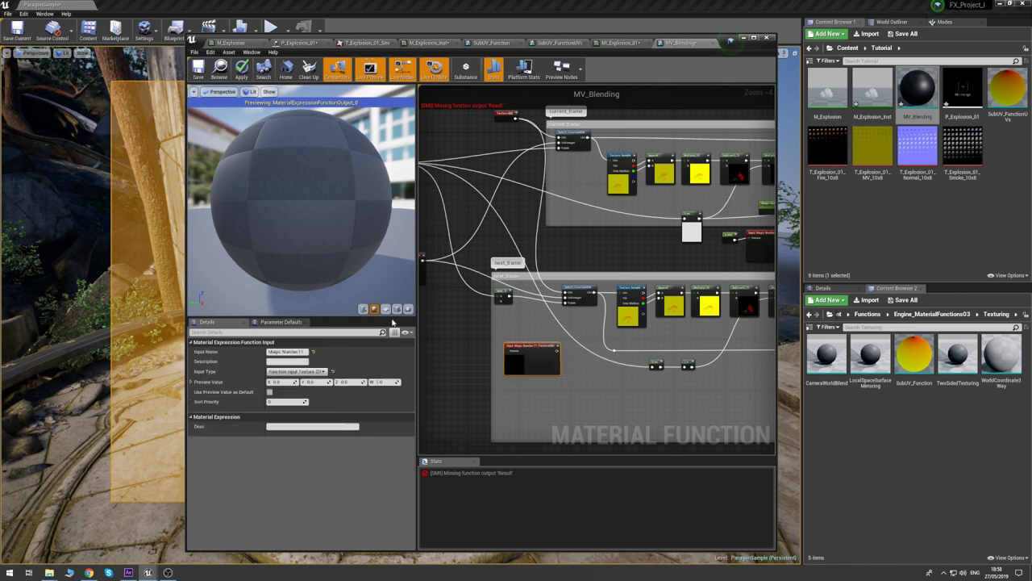
right_drag(532, 359, 358, 383)
click(697, 265)
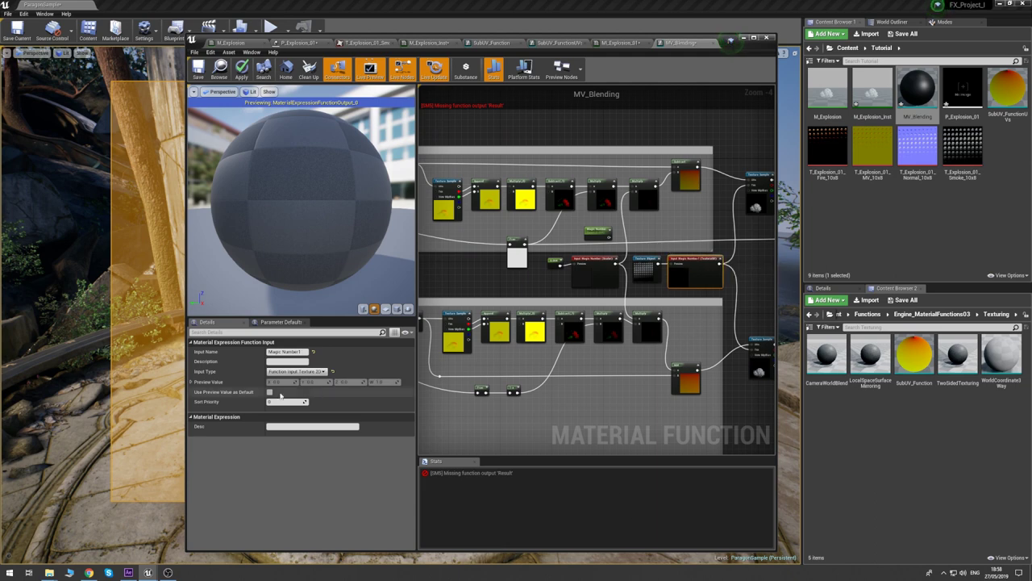
click(292, 352)
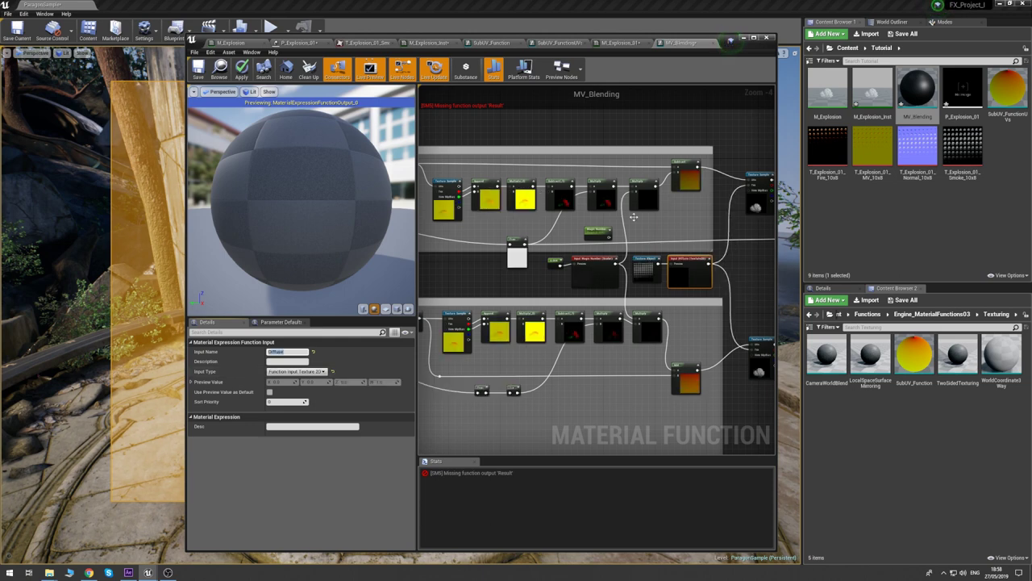
- Name the duplicated Texture2D input in next_frame Motion Vector, and move it up beneath the SubUV function node
right_drag(557, 266, 751, 251)
click(546, 378)
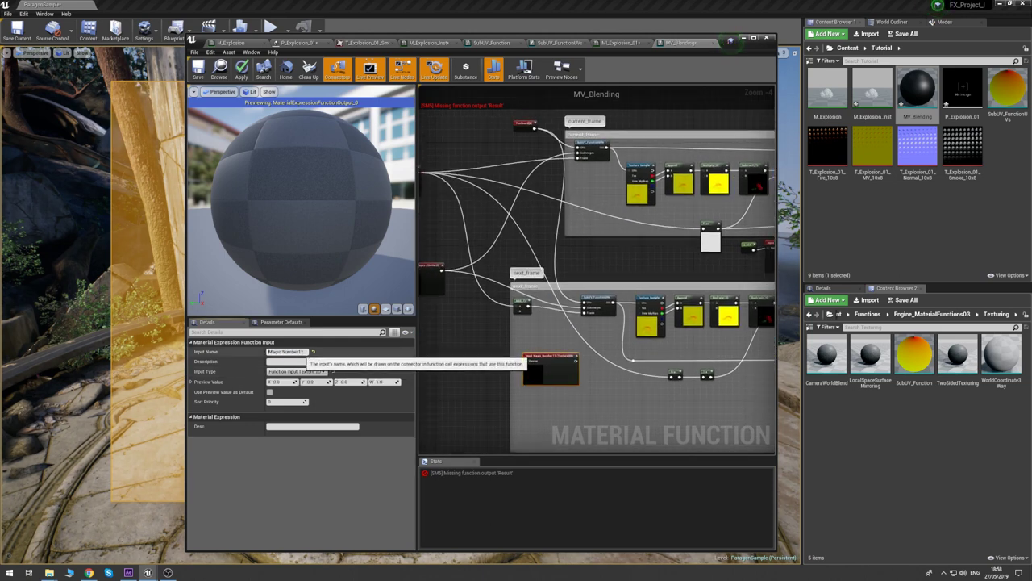
click(304, 351)
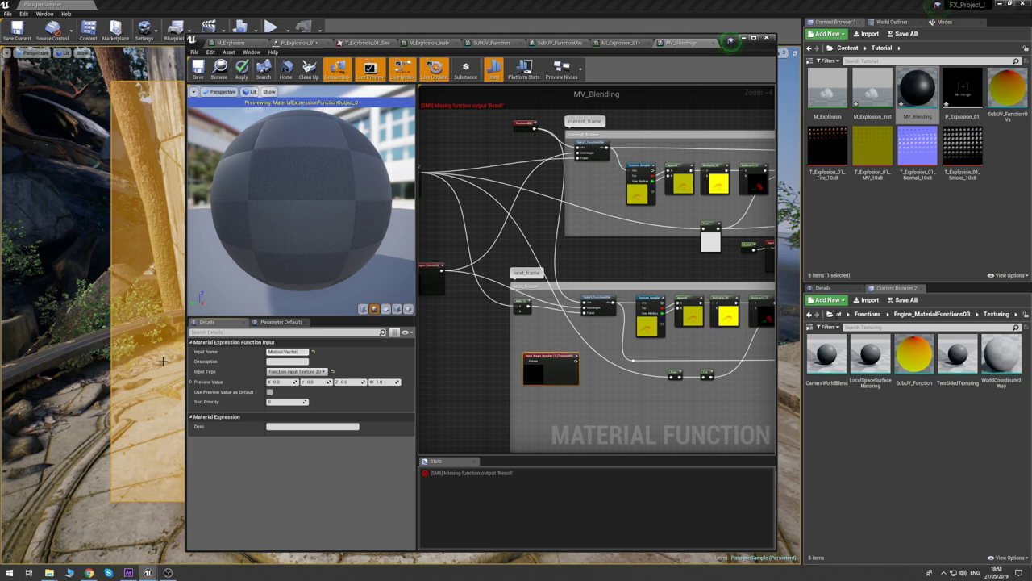
key(Return)
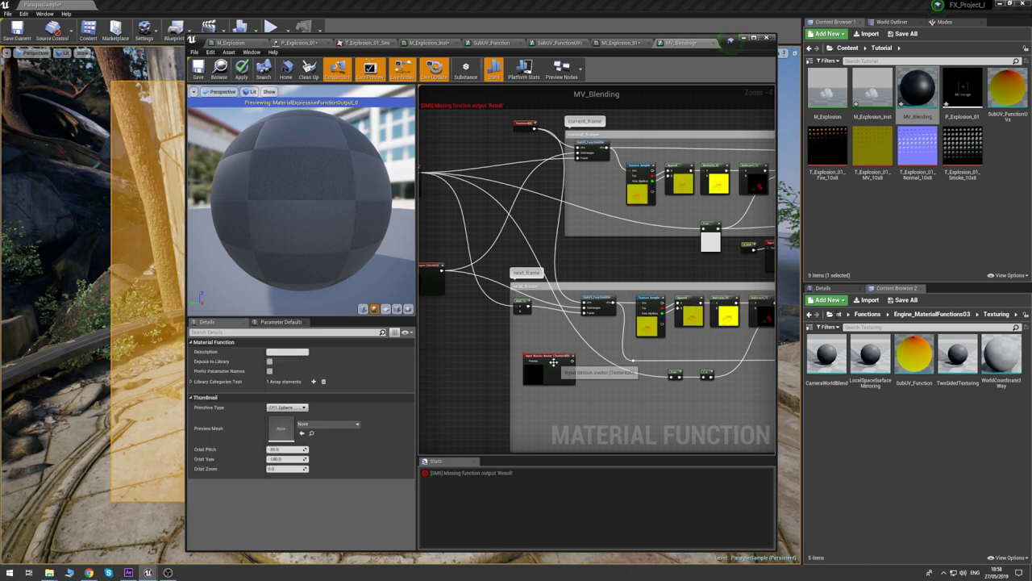
drag(552, 363, 555, 340)
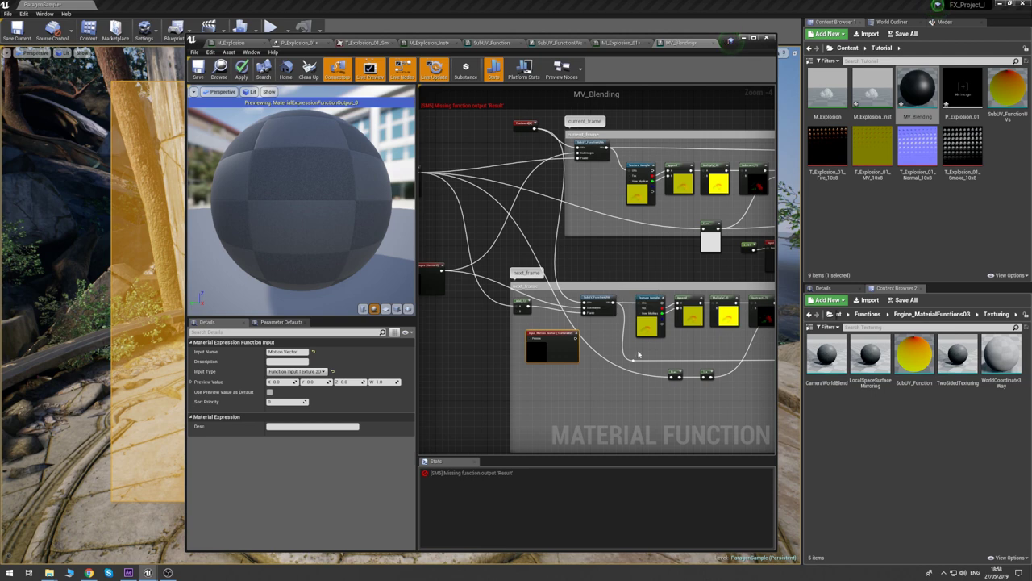
- Duplicate the smoke Texture Object into the empty space in front of the Motion Vector input
right_drag(650, 271, 541, 263)
click(710, 247)
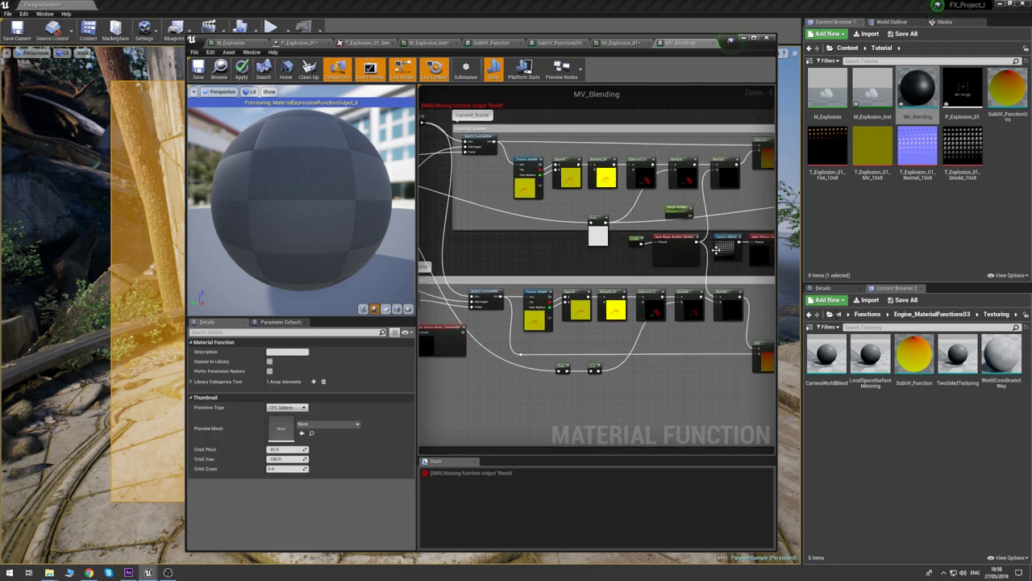
click(717, 249)
right_drag(543, 348, 742, 324)
click(470, 338)
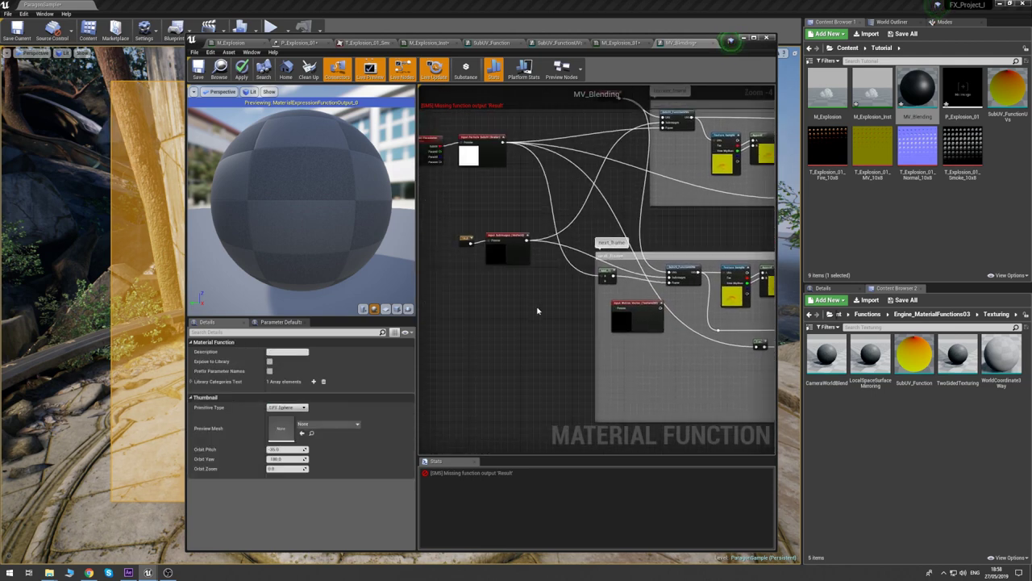
key(ctrl+v)
- Set the duplicated Texture Object's texture to T_Explosion_01_MV_10x8 and connect it to the Motion Vector input's Preview pin
click(352, 359)
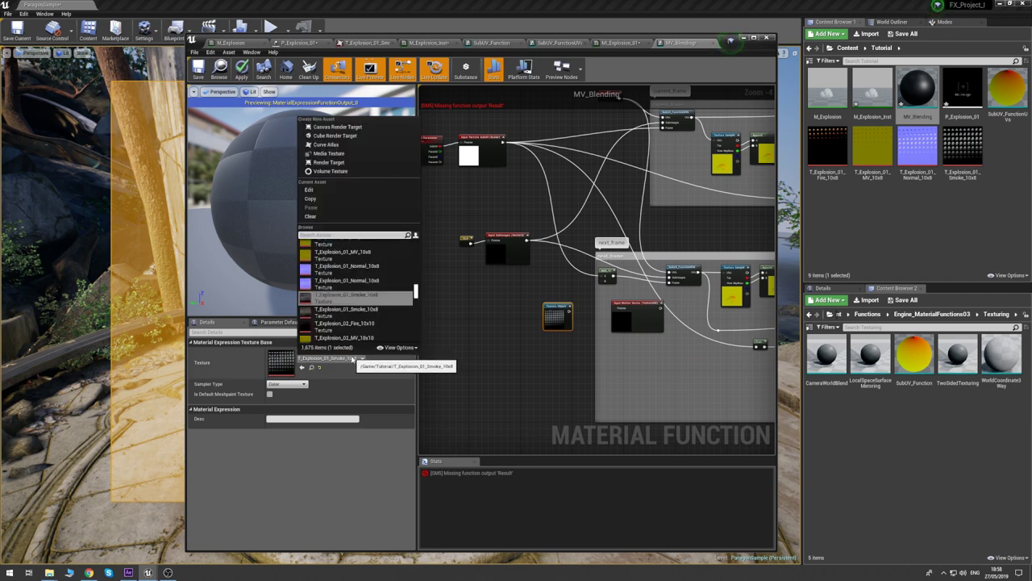
click(344, 255)
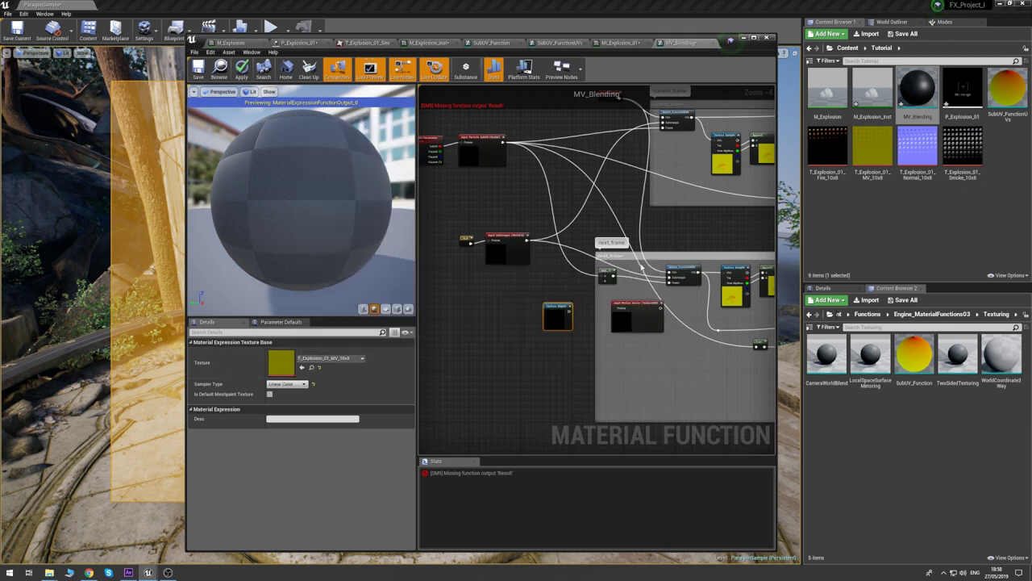
drag(570, 309, 616, 310)
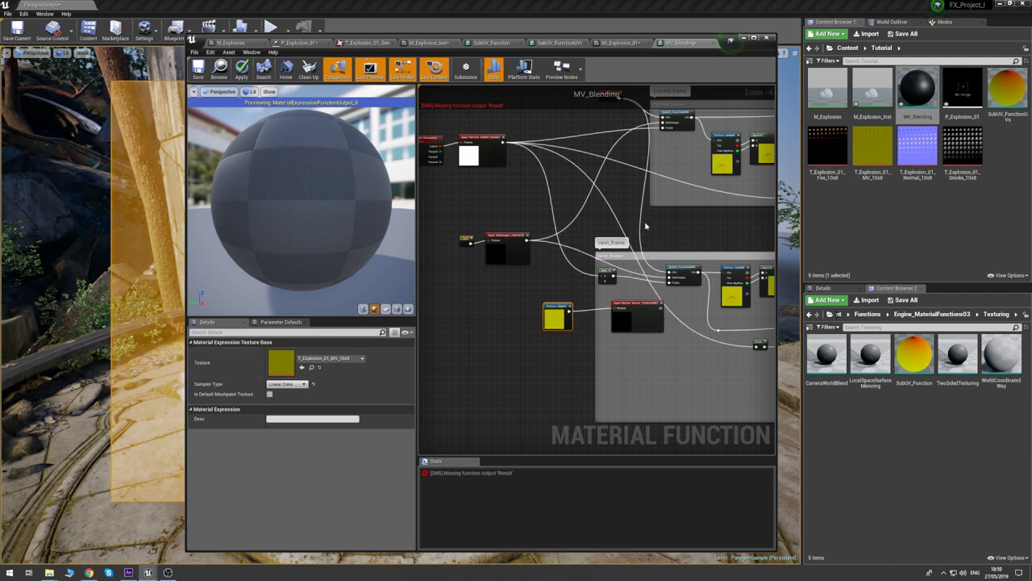
- Connect the Motion Vector input to the Tex pins of the motion vector Texture Samples in next_frame and current_frame
right_drag(706, 270, 614, 285)
drag(570, 323, 634, 292)
drag(570, 322, 625, 160)
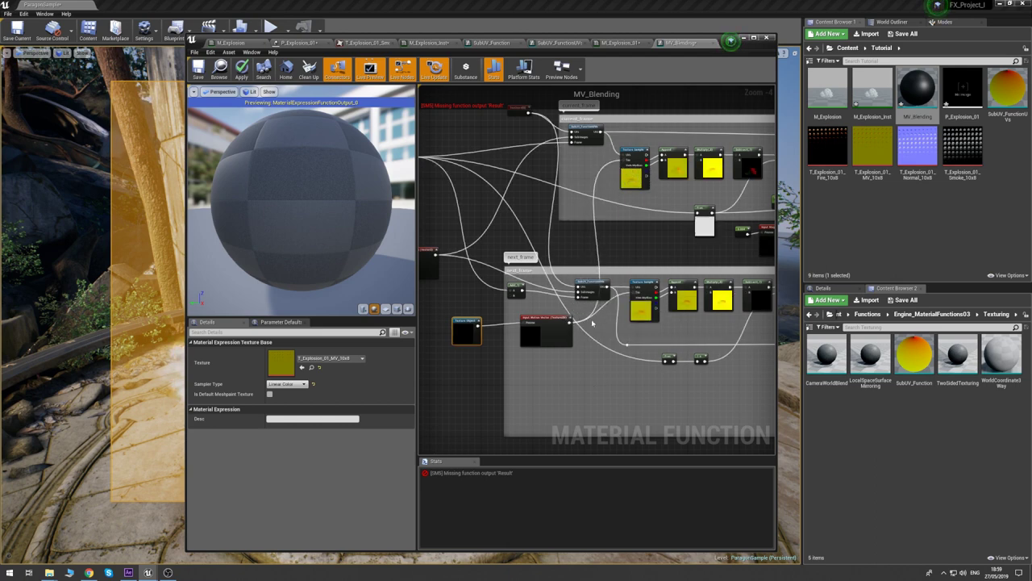
click(590, 228)
- Move the function output node away from the final Lerp and connect the Lerp's result to it
right_drag(592, 276, 419, 251)
right_drag(630, 241, 431, 247)
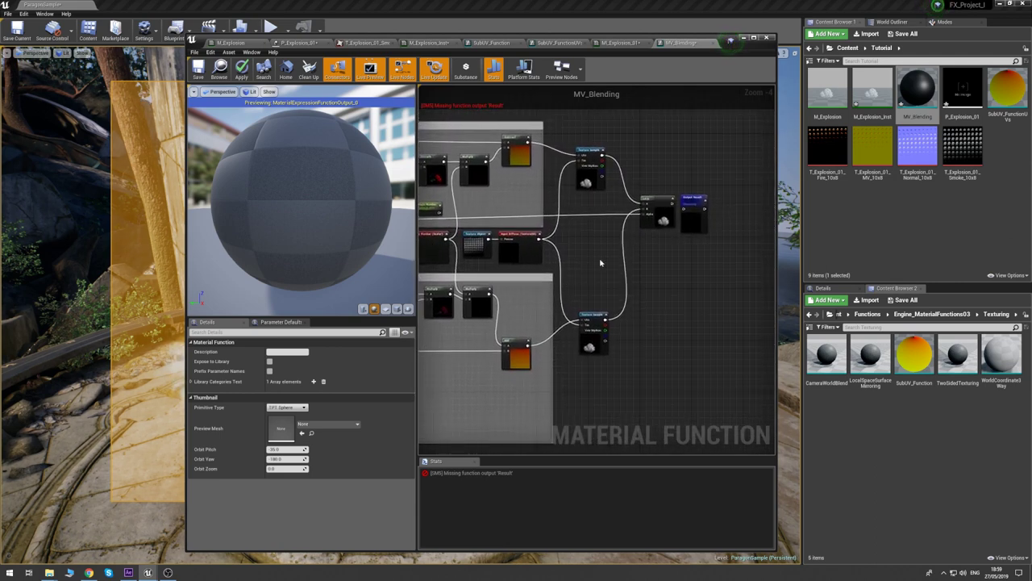
right_drag(584, 261, 551, 266)
click(676, 203)
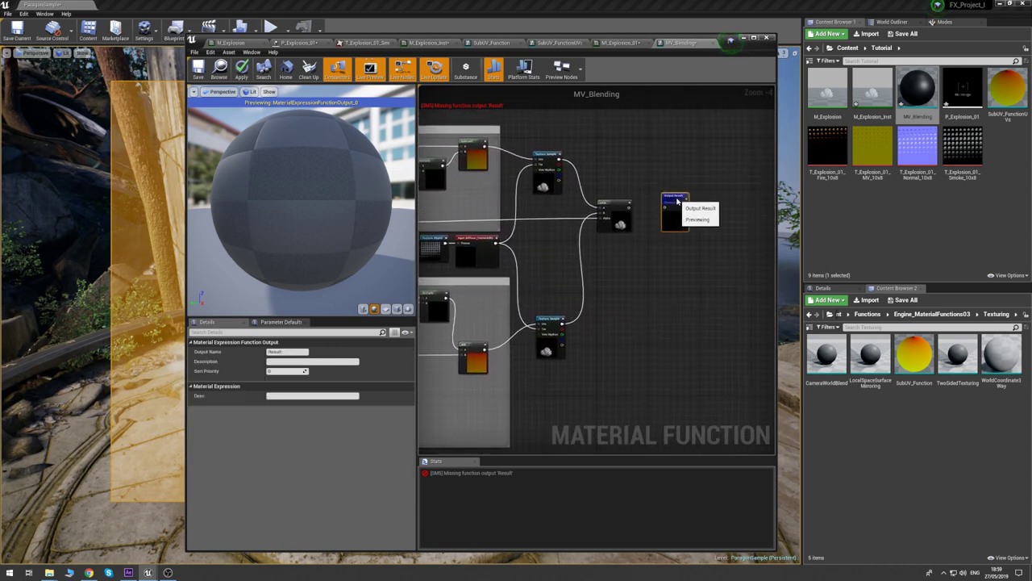
mouse_move(677, 198)
mouse_down()
mouse_move(630, 210)
mouse_move(664, 208)
mouse_up()
- Name the function output fed by the Lerp Output RGB
click(292, 352)
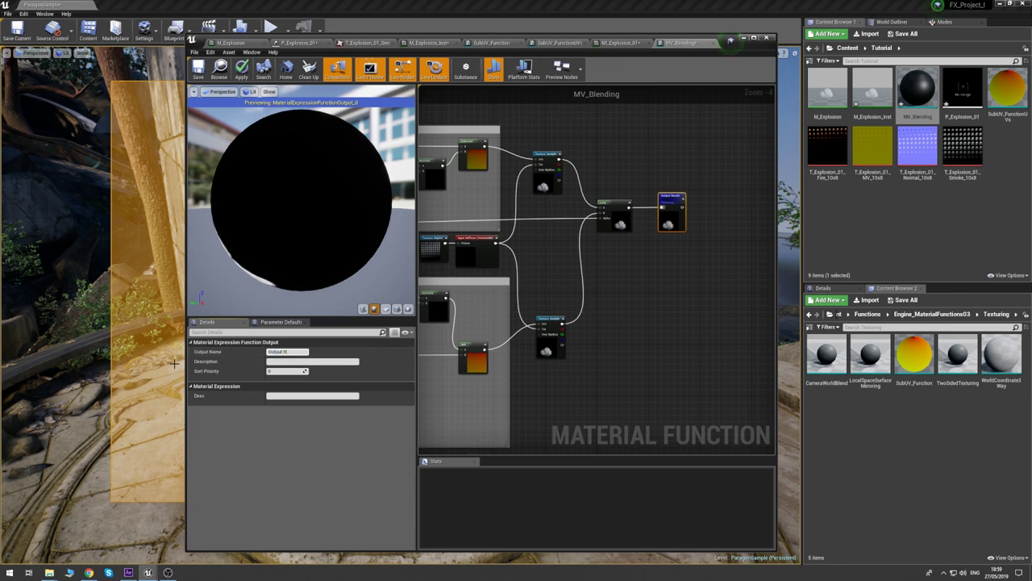
text(Output RGB)
key(Return)
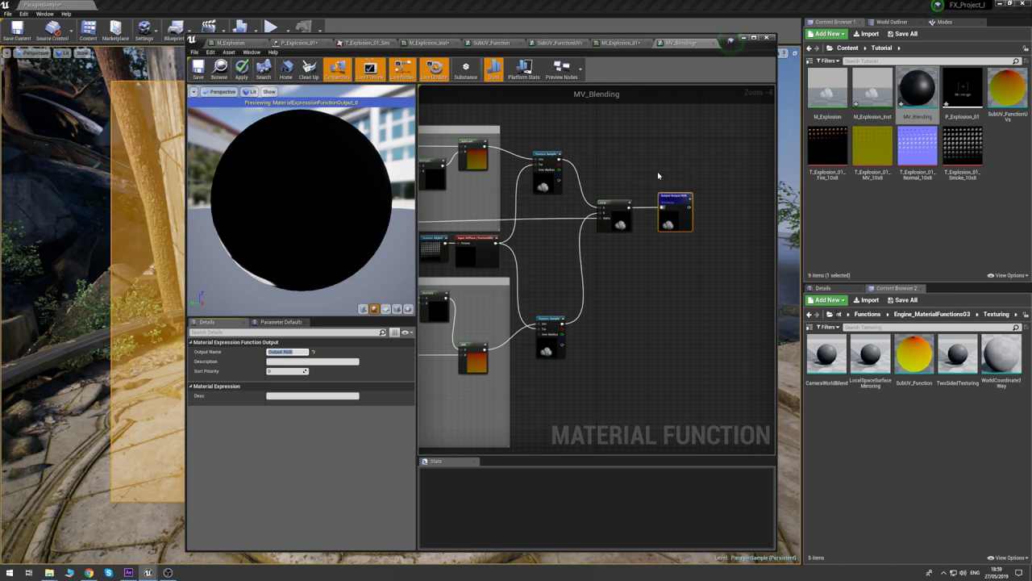
- Add a second Lerp beneath the first, feed both smoke Texture Samples' alpha channels into A and B, and connect its Alpha input
click(638, 210)
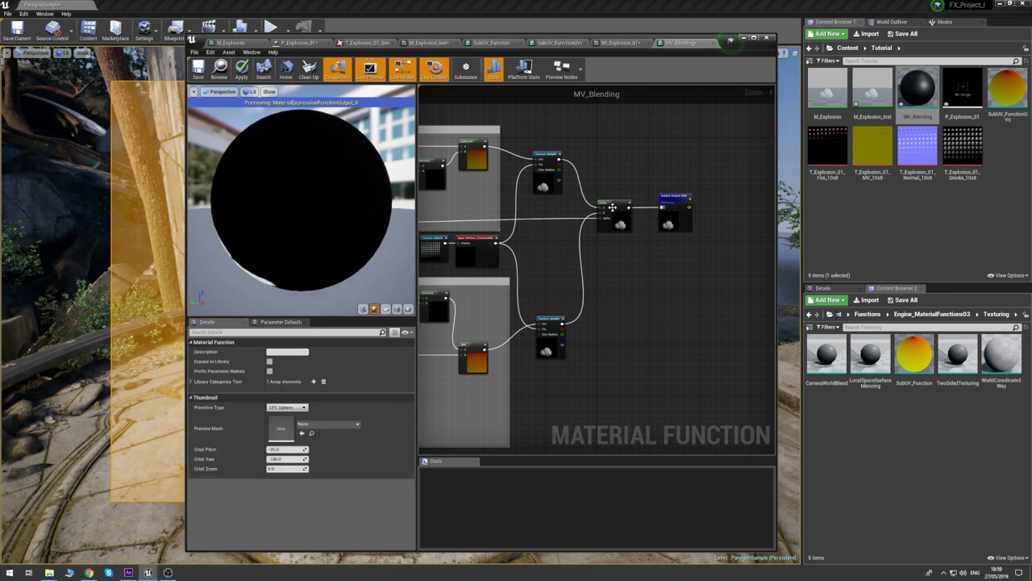
click(603, 260)
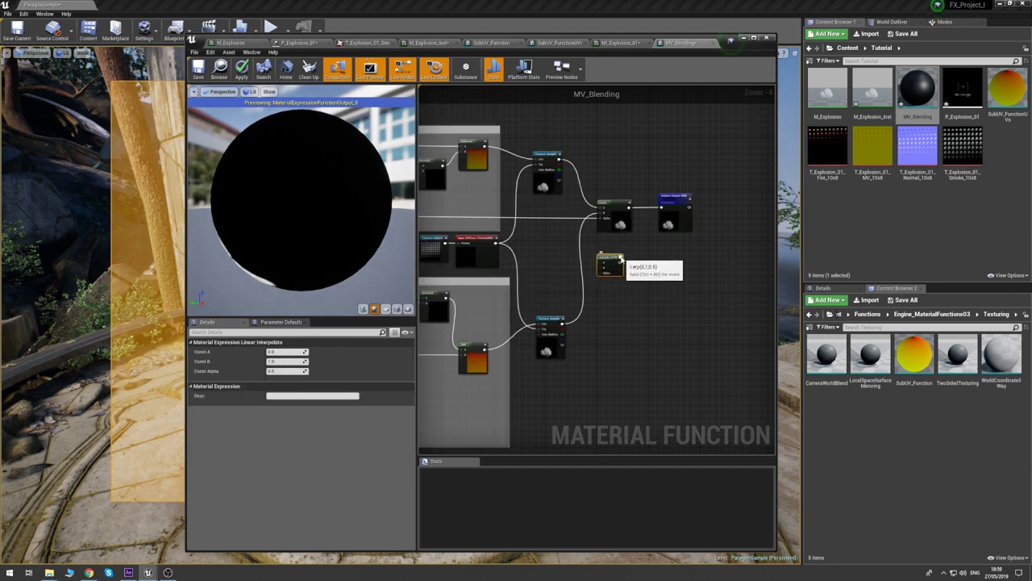
drag(558, 159, 601, 272)
drag(562, 342, 601, 272)
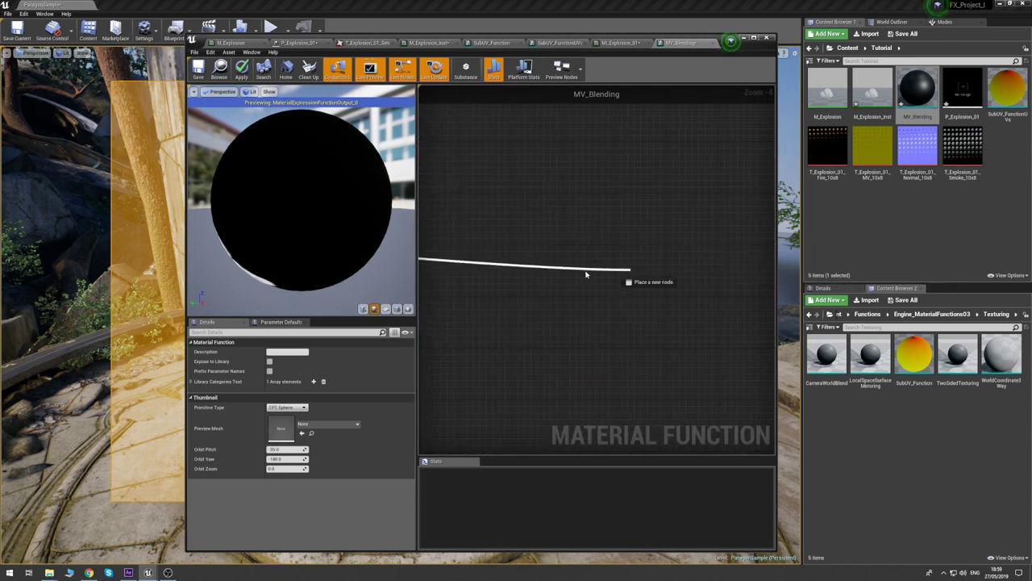
drag(627, 277, 573, 283)
- Duplicate the Output RGB node beneath itself, name the copy Alpha, and connect the second Lerp to it
click(641, 215)
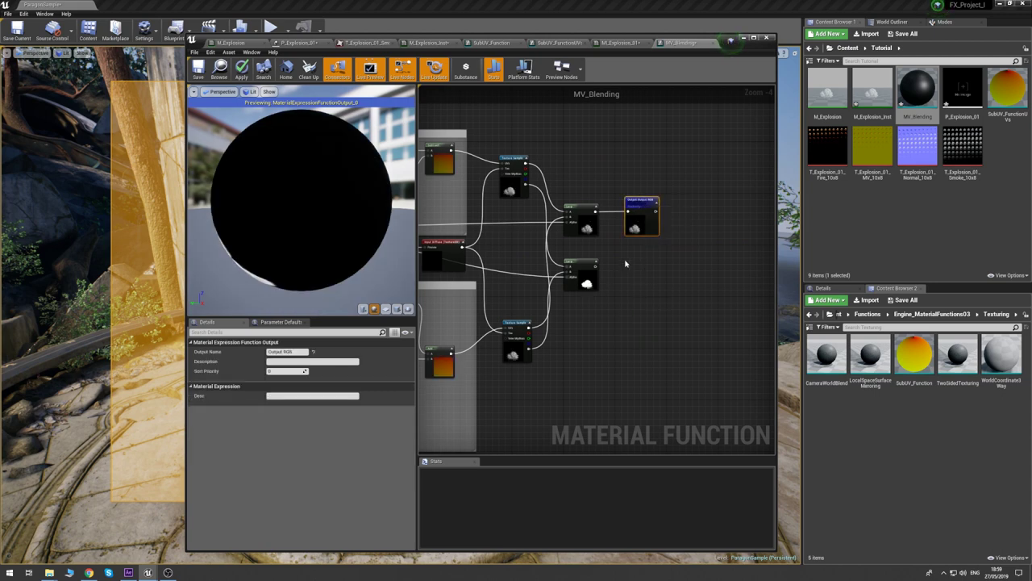
key(ctrl+v)
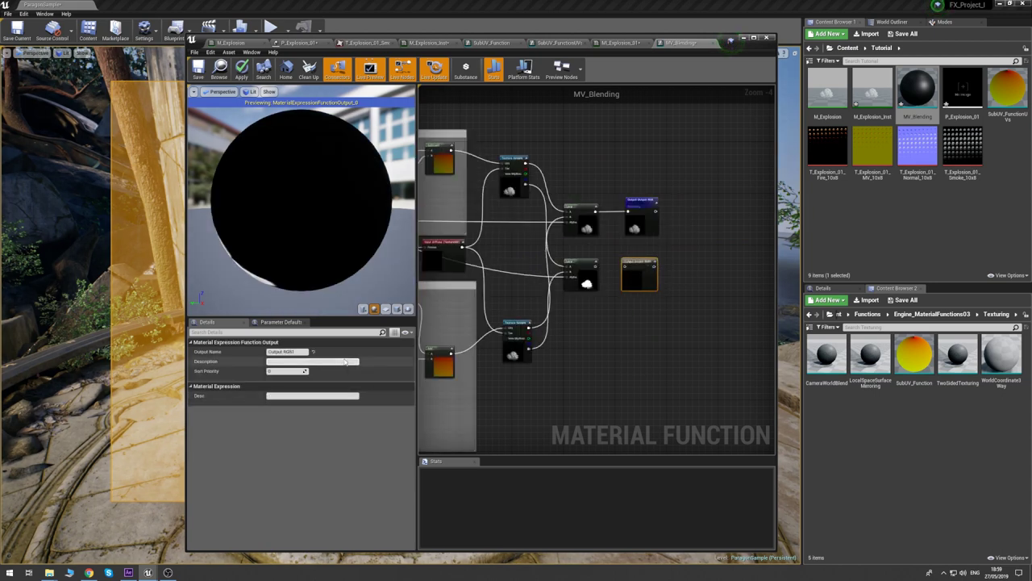
click(300, 352)
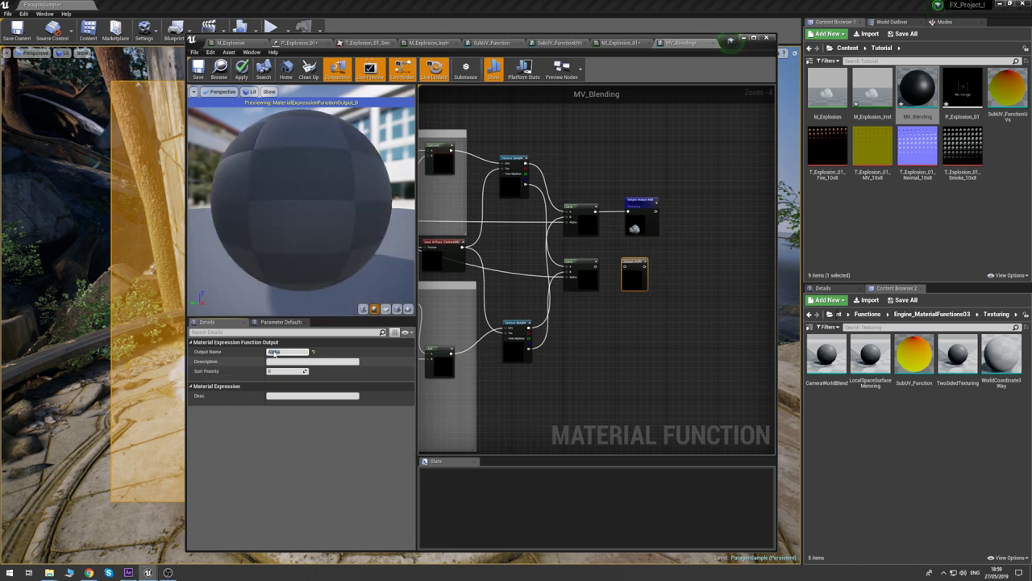
drag(595, 263, 626, 269)
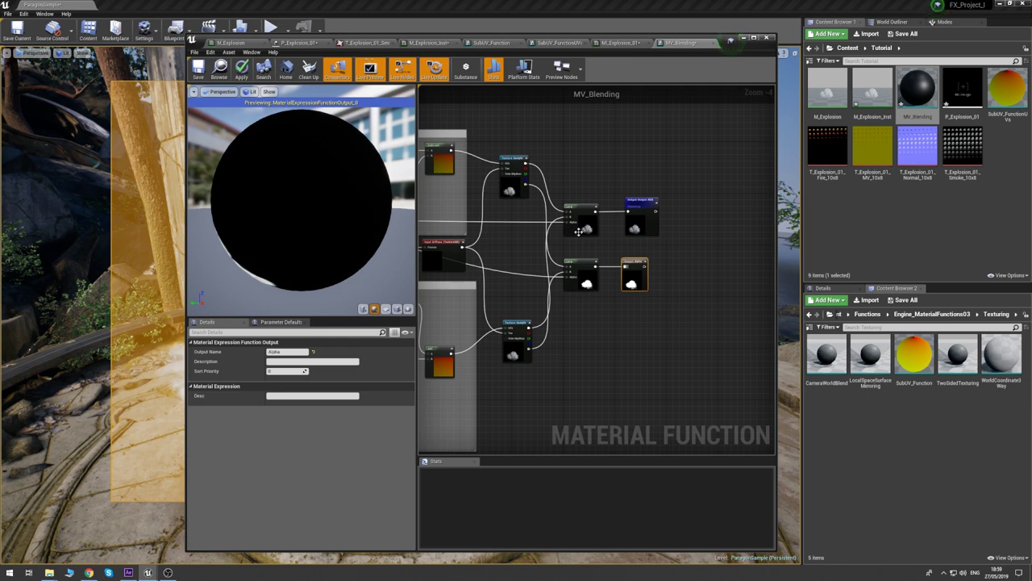
- Apply the changes to the MV_Blending function
scroll(625, 238, up, 2)
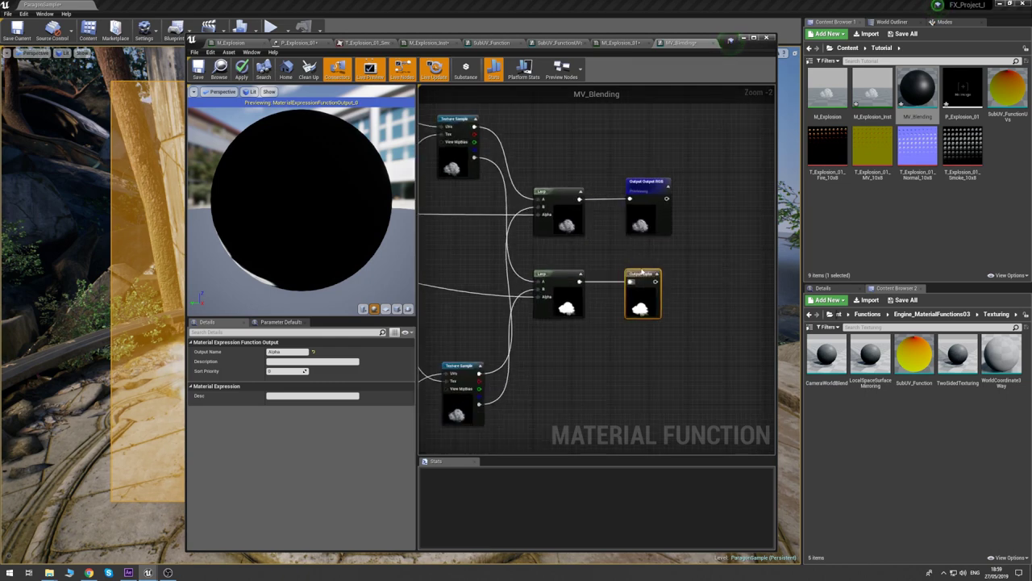
click(705, 264)
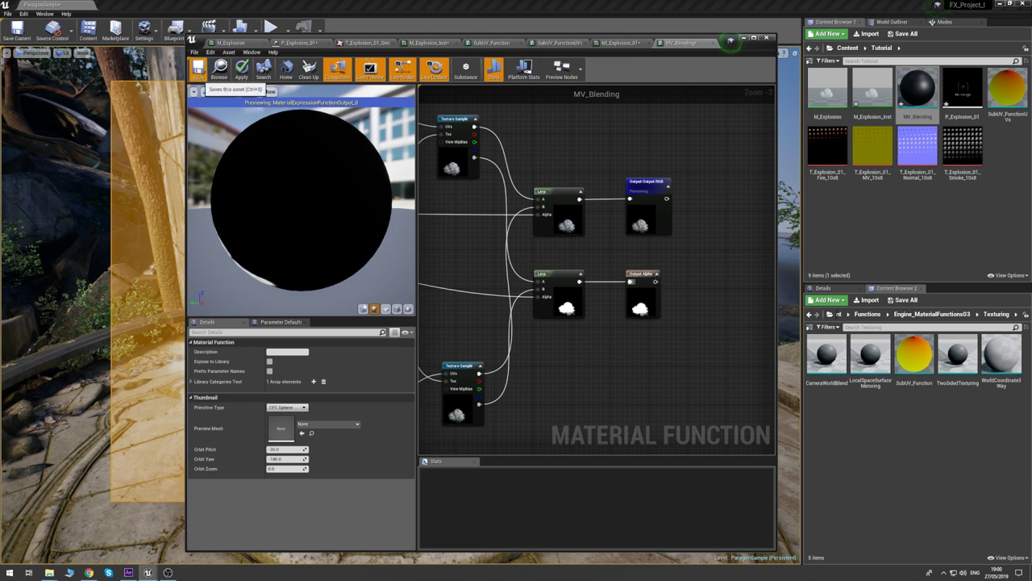
click(241, 69)
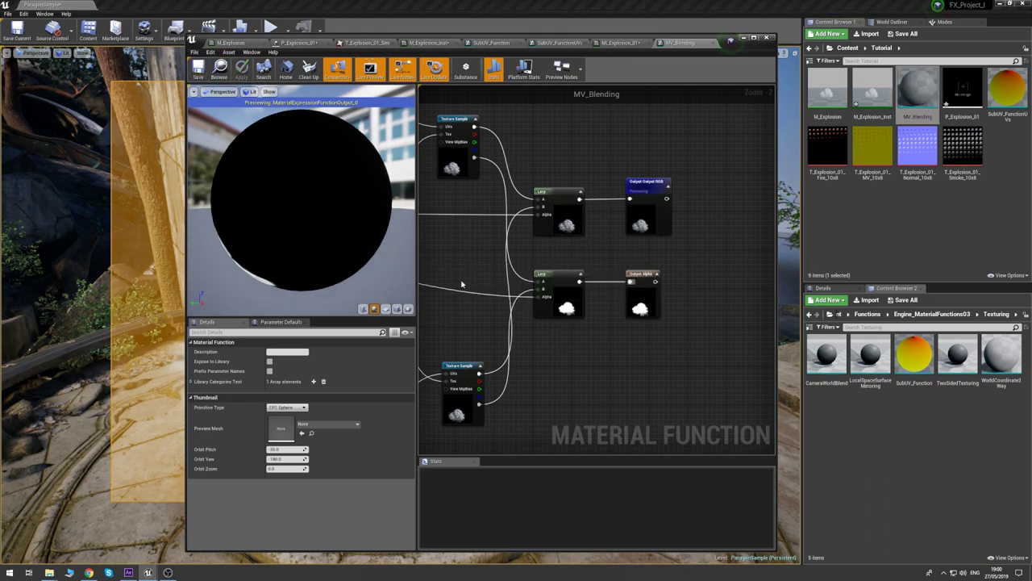
- Open the M_Explosion material and place an MV_Blending function node in the empty area above the Dynamic Parameter
click(242, 43)
right_drag(524, 301, 629, 387)
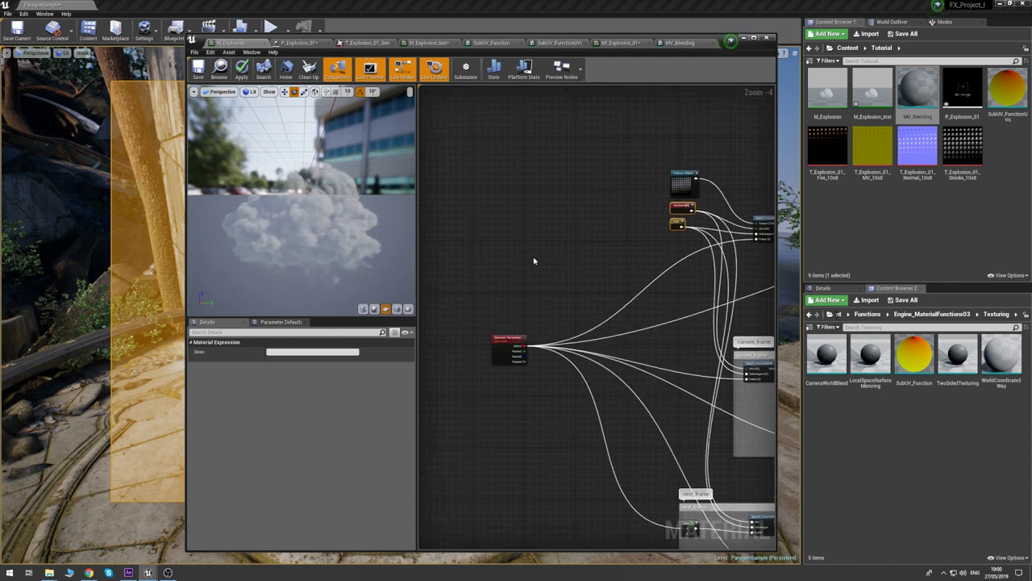
click(536, 261)
drag(917, 89, 519, 217)
click(546, 193)
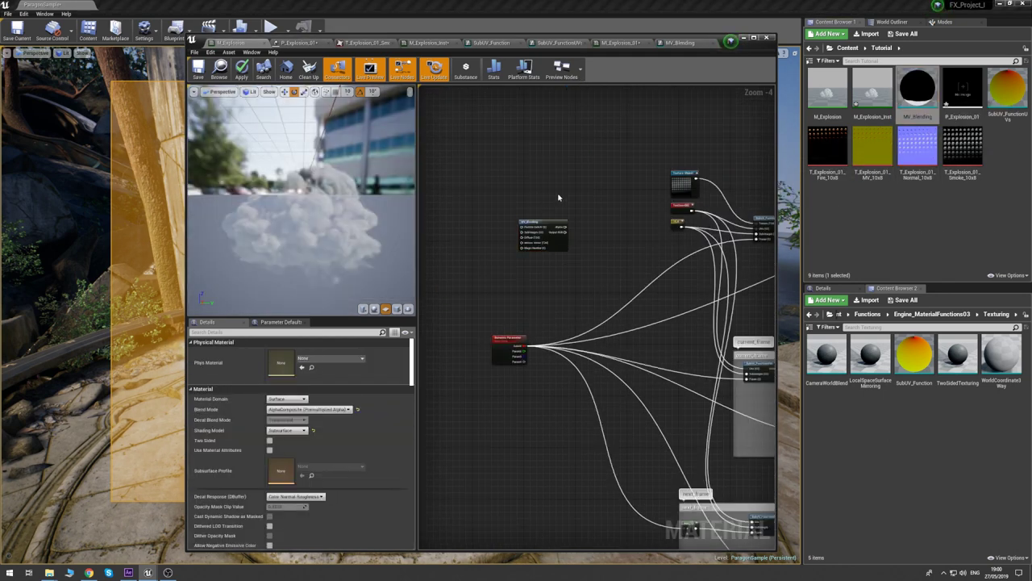
scroll(521, 342, up, 3)
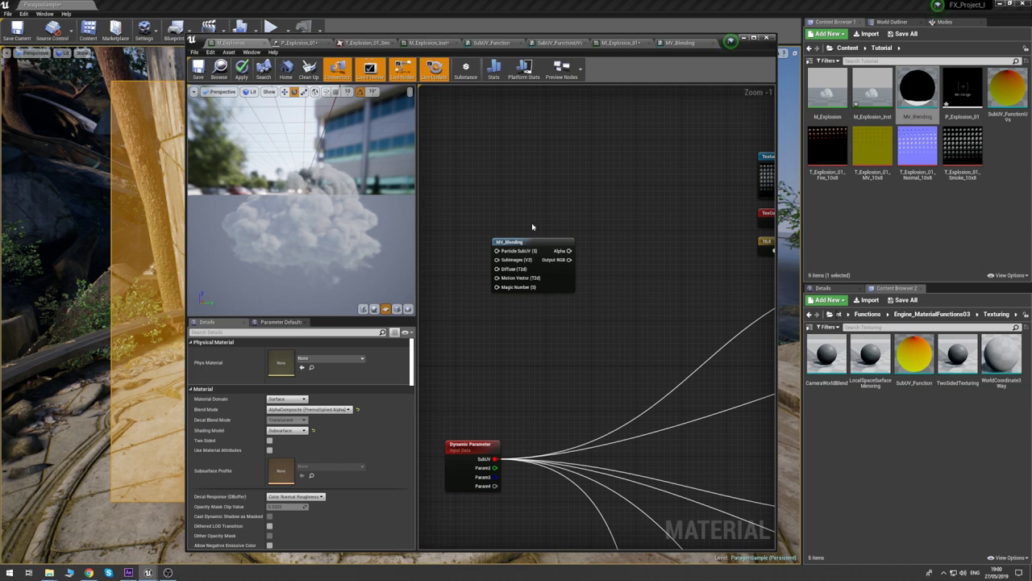
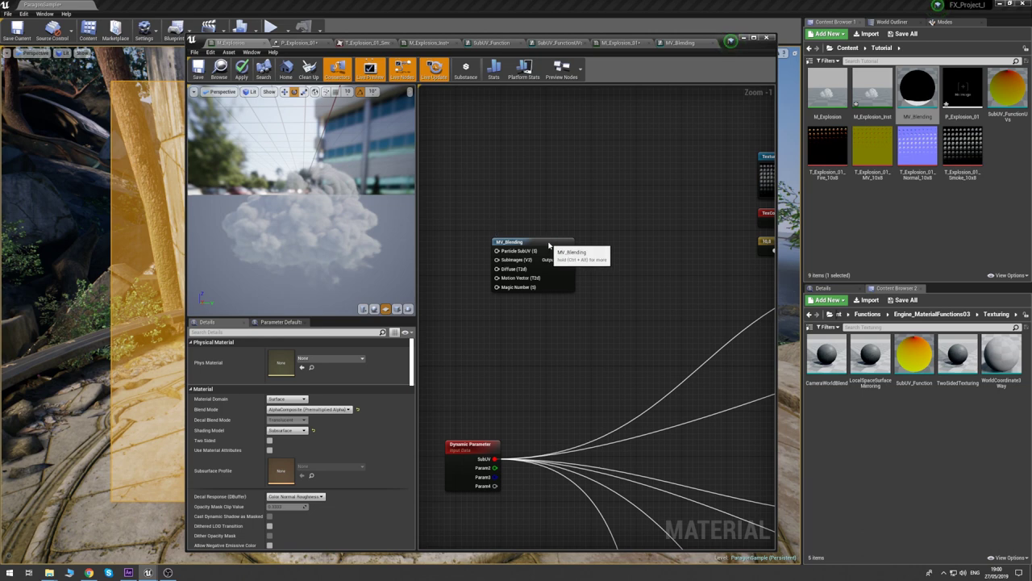
drag(548, 244, 624, 255)
- Move the current_frame and next_frame node groups, with their blending nodes, further down to clear space in the graph
scroll(623, 254, down, 4)
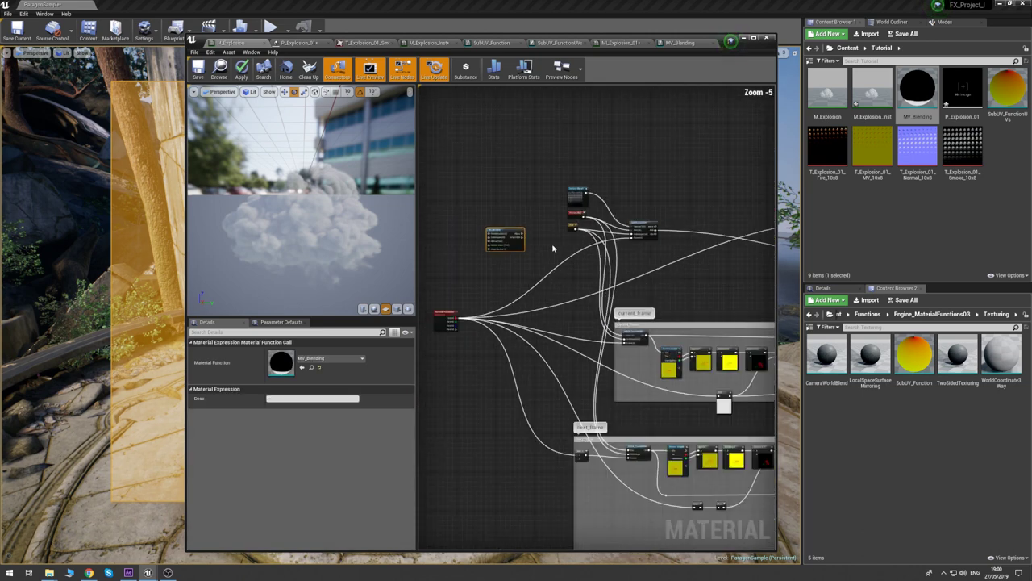
click(668, 280)
right_drag(662, 270, 569, 252)
scroll(547, 270, down, 3)
drag(650, 294, 467, 413)
drag(560, 285, 517, 450)
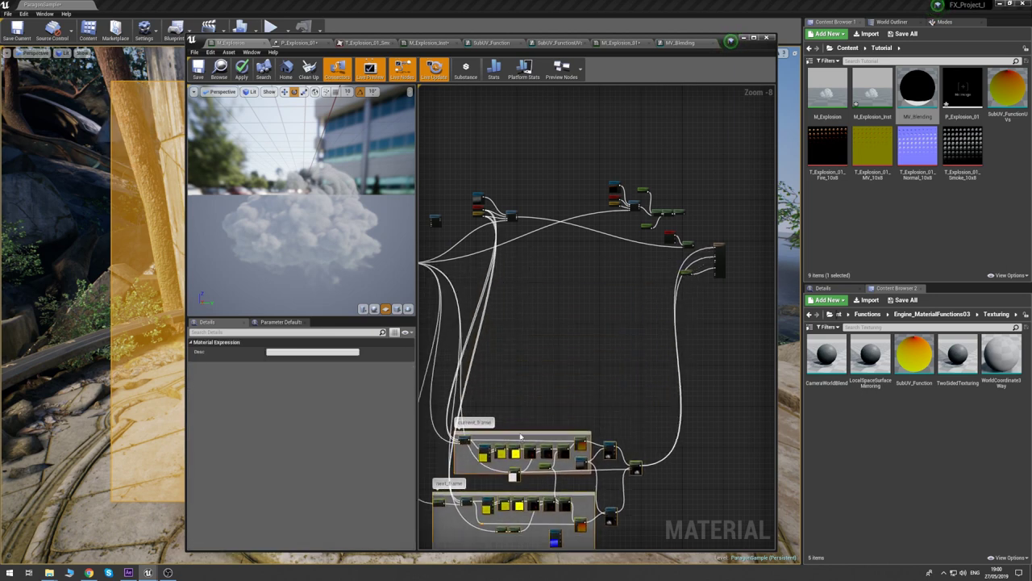
click(497, 237)
- Shift the MV_Blending node slightly to the right and connect the Dynamic Parameter's SubUV output to its Particle SubUV input
right_drag(498, 237, 596, 325)
scroll(597, 325, up, 4)
scroll(526, 294, up, 2)
right_drag(490, 288, 536, 275)
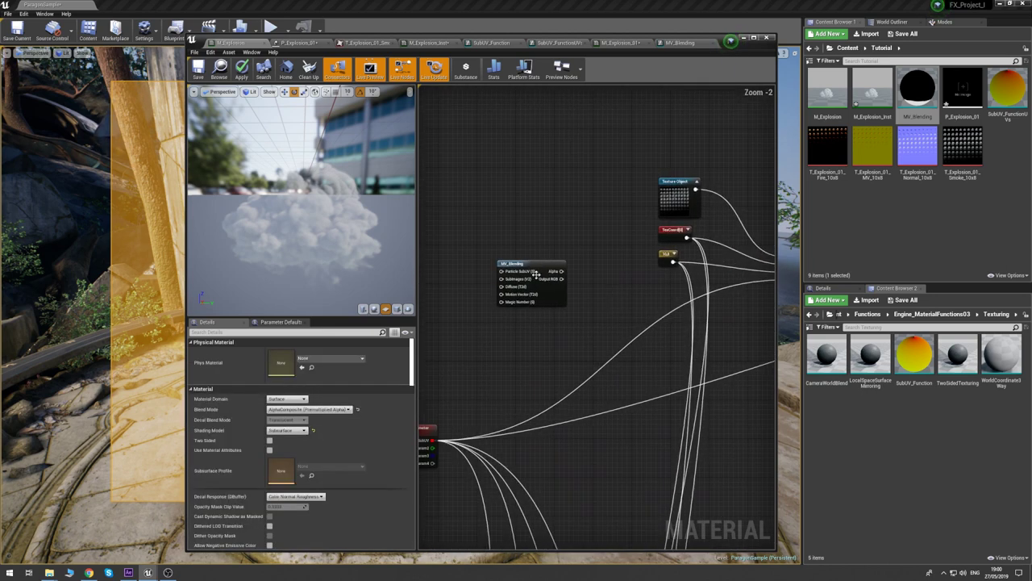
drag(522, 263, 552, 268)
click(548, 252)
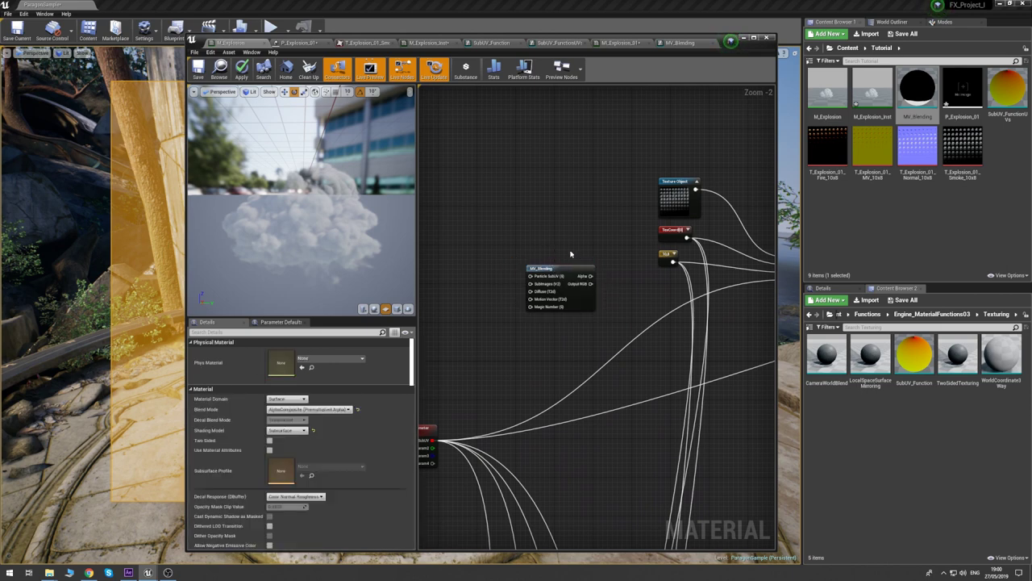
right_drag(476, 266, 544, 253)
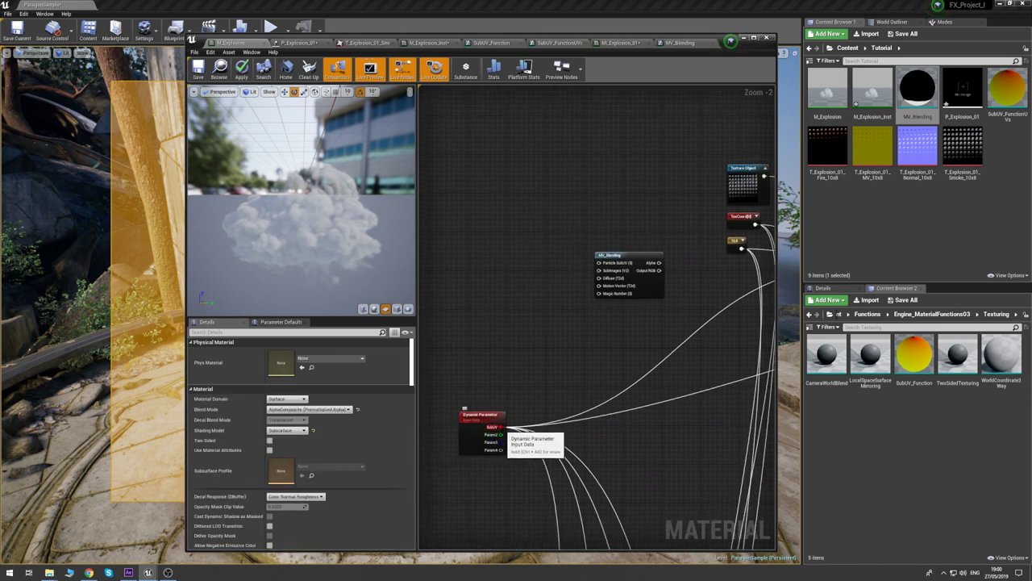
drag(501, 427, 600, 263)
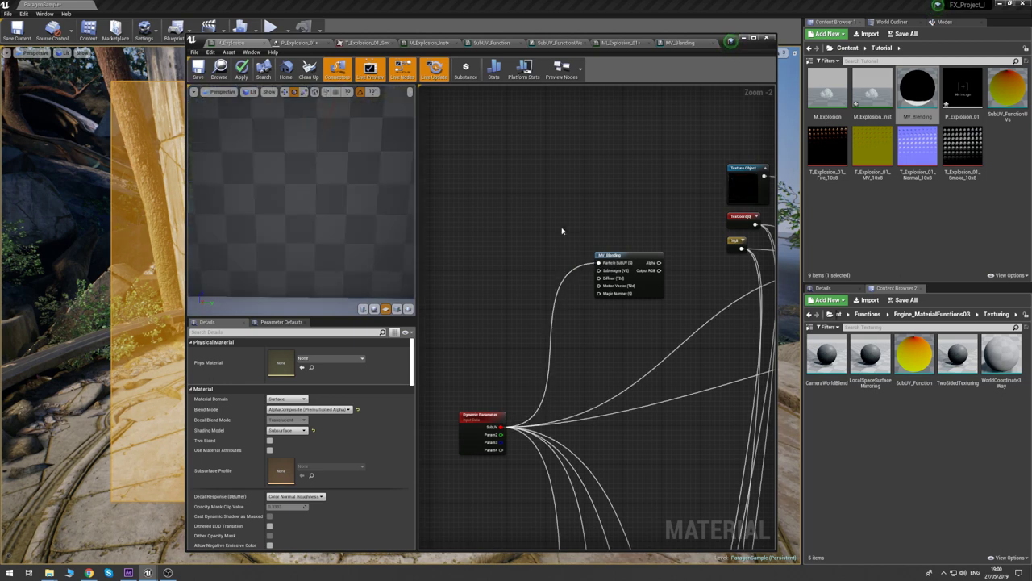
- Add a scalar parameter named SubUV_U beside the MV_Blending node and set its default value to 1
right_drag(641, 191, 552, 194)
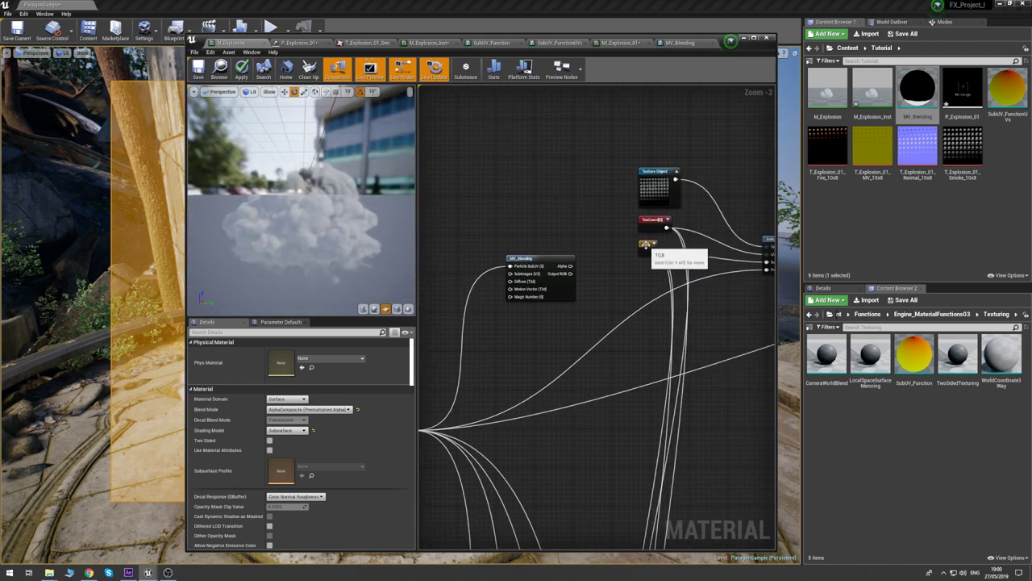
click(645, 245)
right_drag(482, 243, 570, 230)
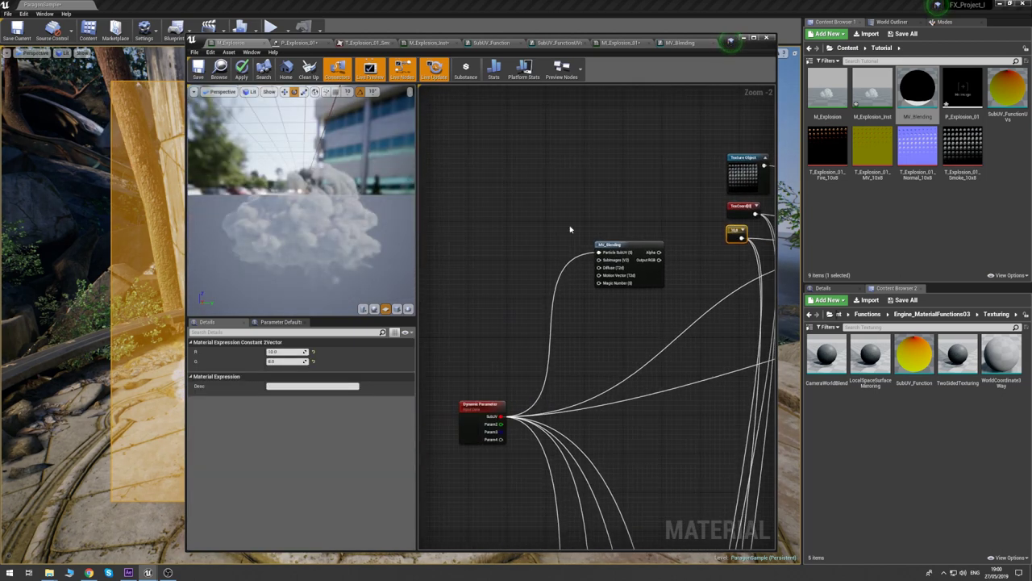
click(492, 230)
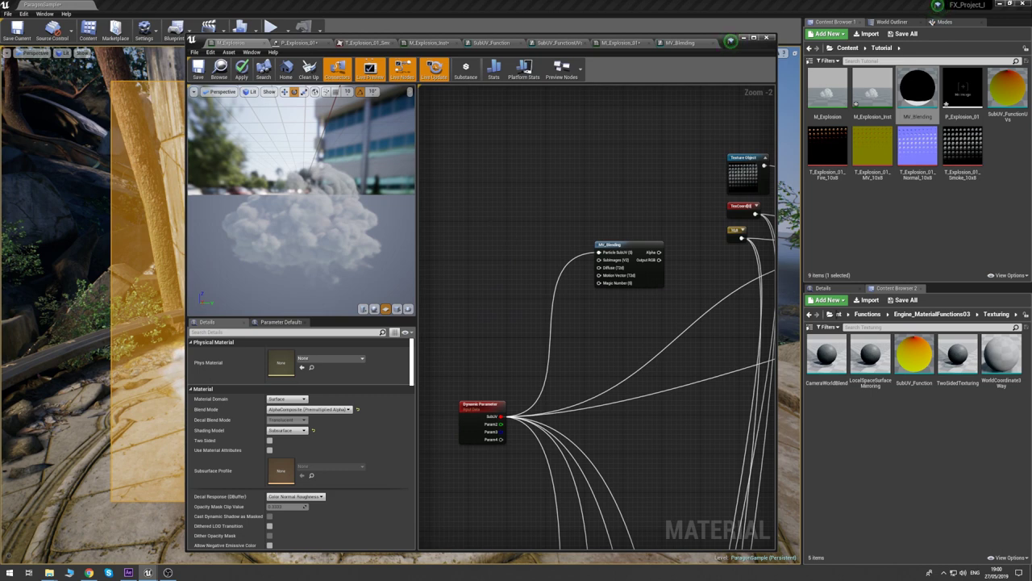
right_drag(484, 235, 496, 266)
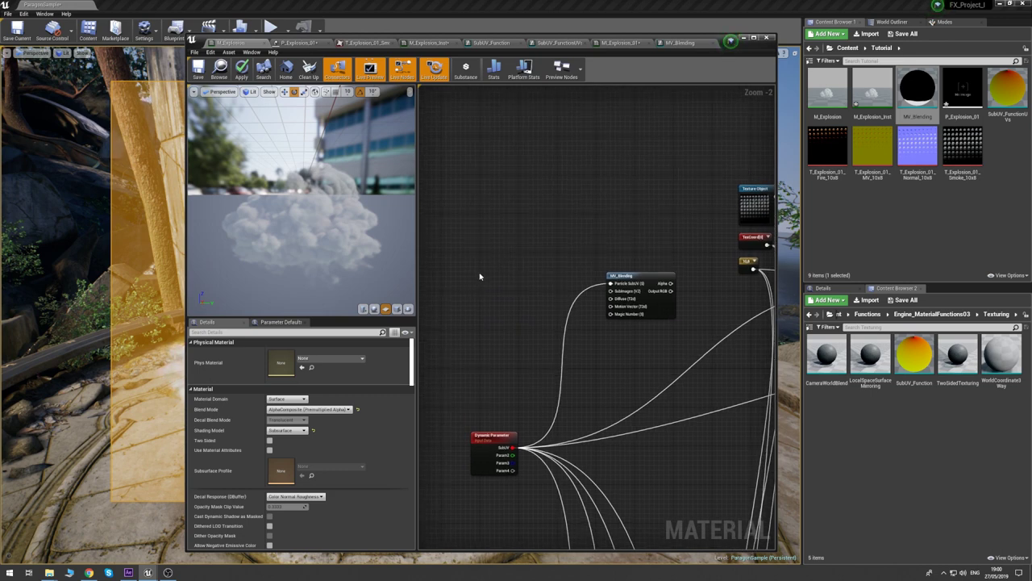
click(478, 275)
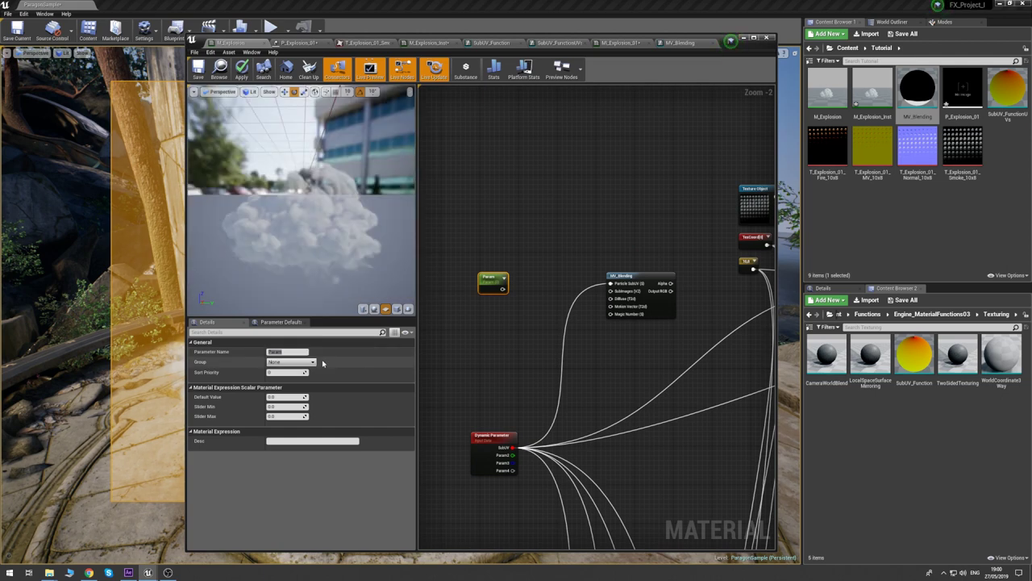
click(285, 352)
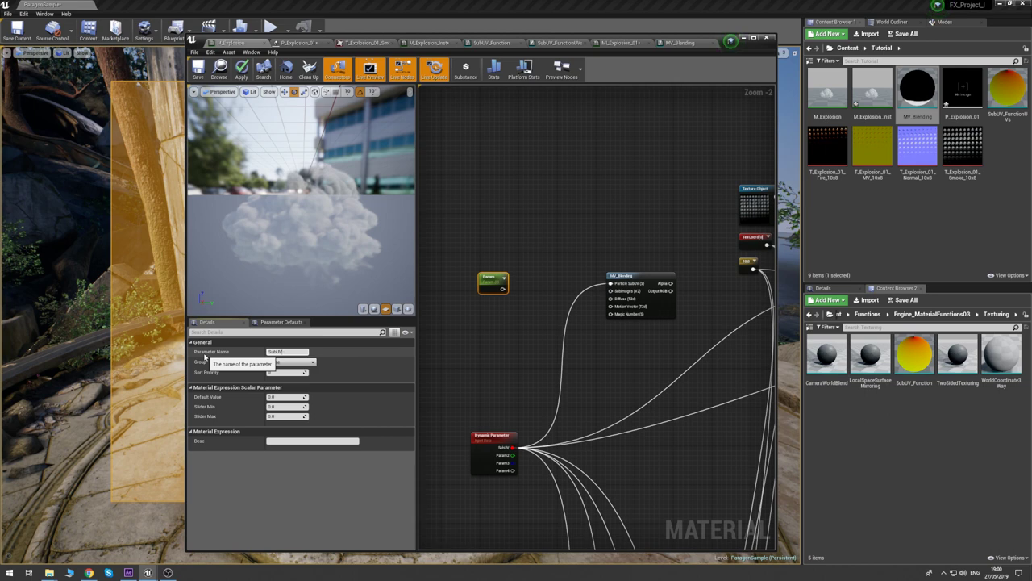
key(Return)
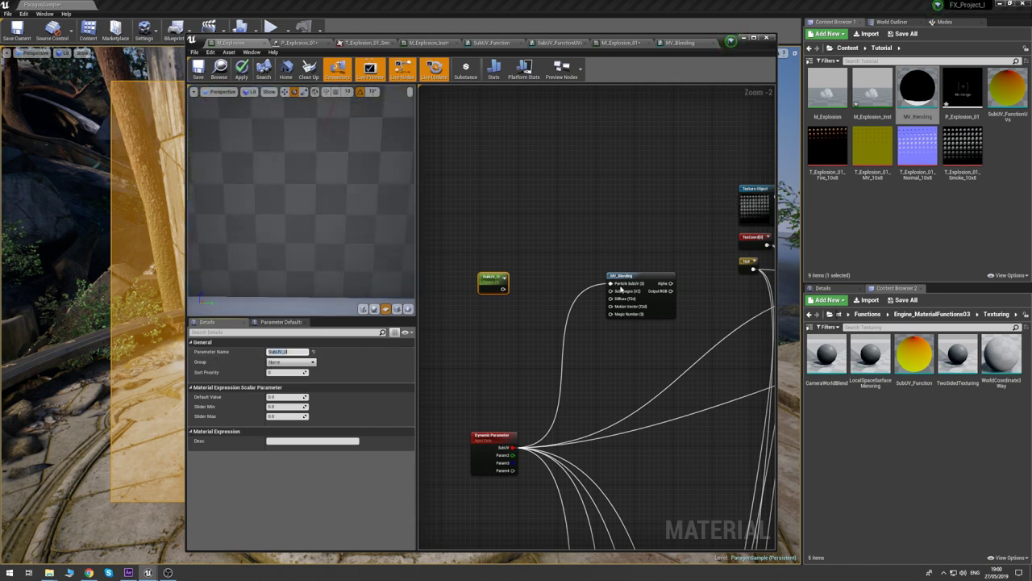
click(282, 397)
text(1)
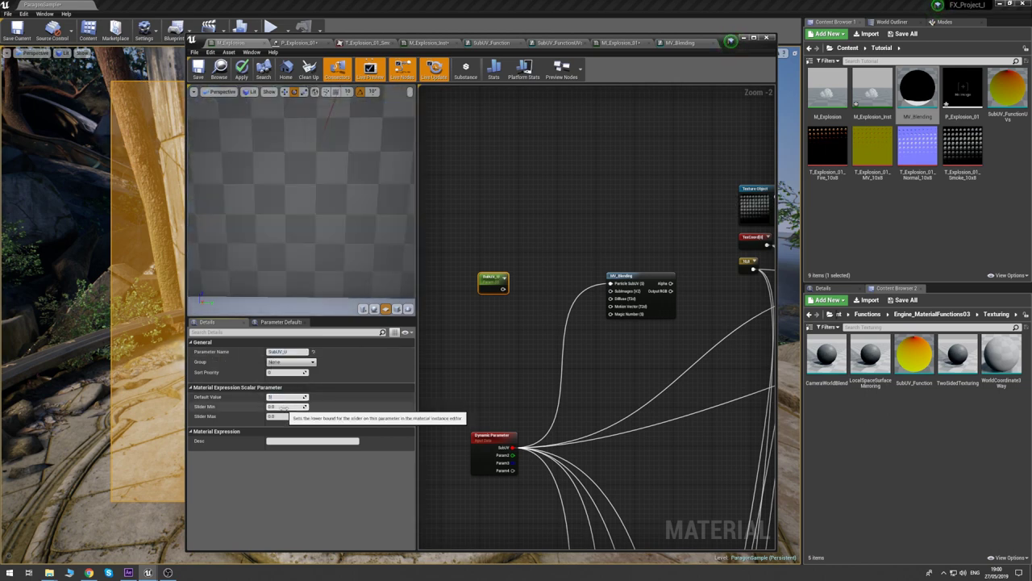
key(Return)
- Duplicate the SubUV_U parameter just below the original and rename the copy SubUV_V
click(479, 315)
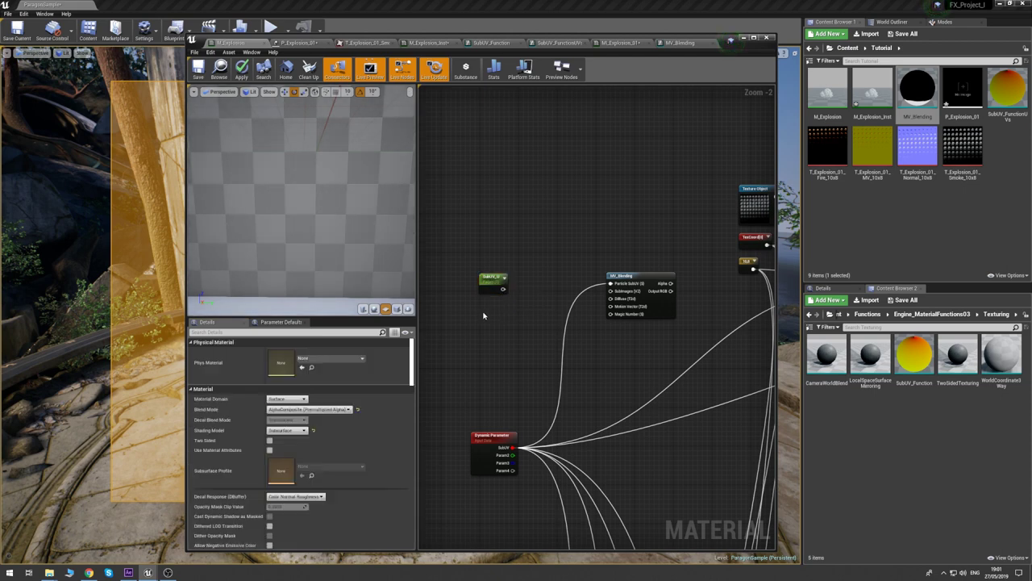
key(ctrl+v)
drag(485, 315, 485, 306)
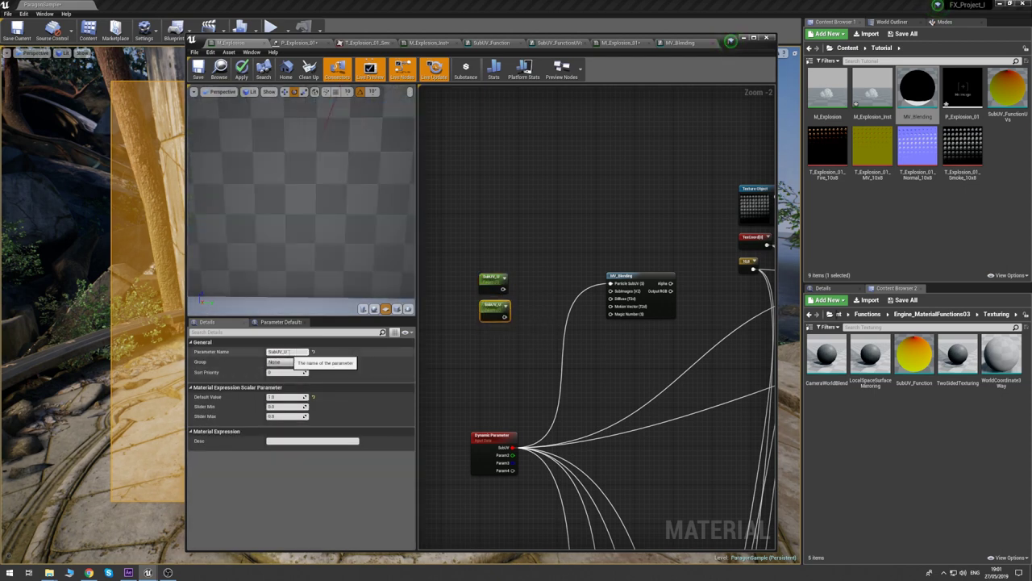
- Assign both the SubUV_U and SubUV_V parameters to the 2. Motion Vector group
click(493, 279)
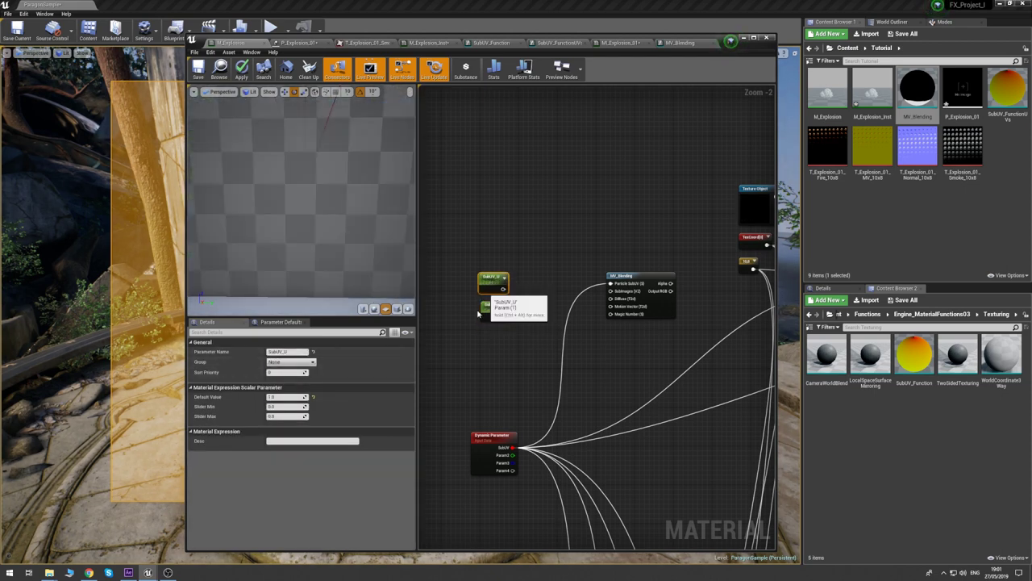
click(312, 363)
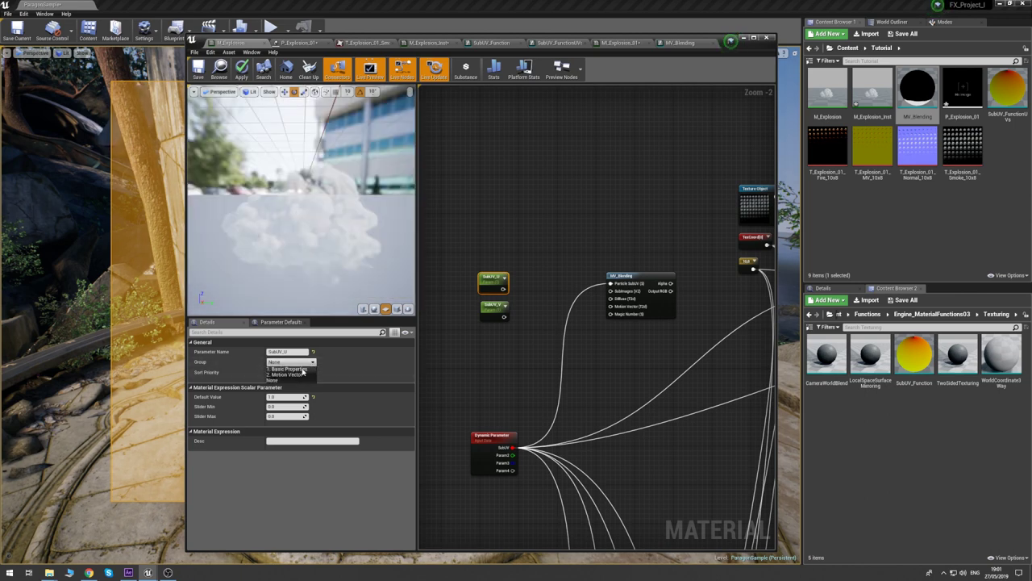
click(296, 375)
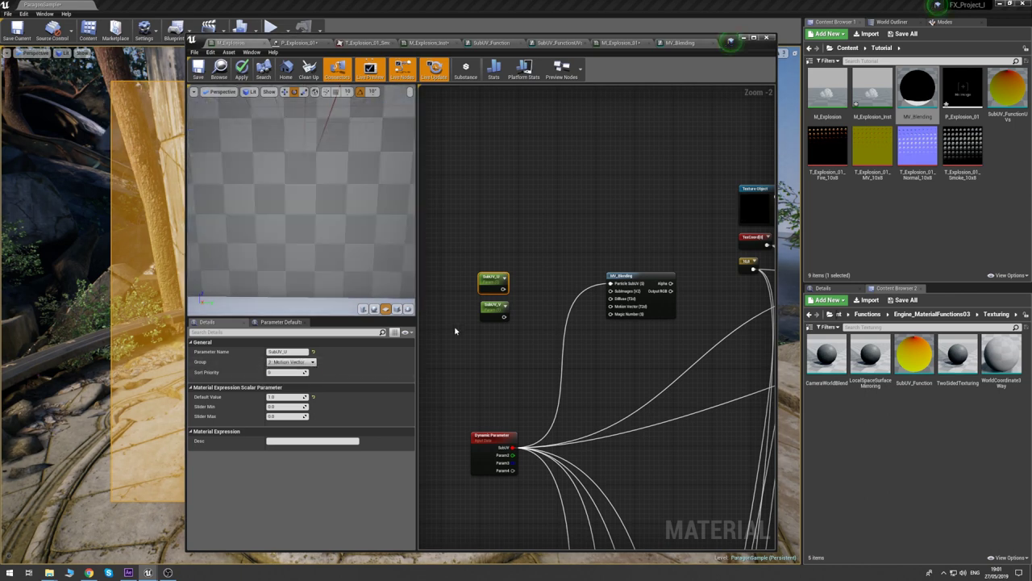
click(493, 307)
click(313, 362)
click(289, 374)
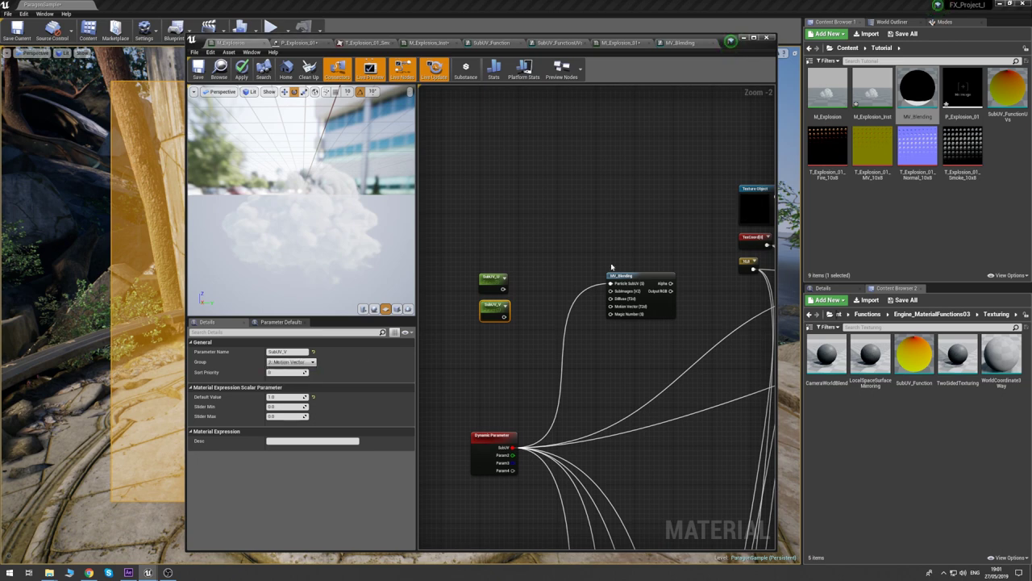
- Add an Append node combining SubUV_U and SubUV_V, and connect its output to the SubImages input of MV_Blending
click(540, 277)
right_click(540, 277)
text(ape)
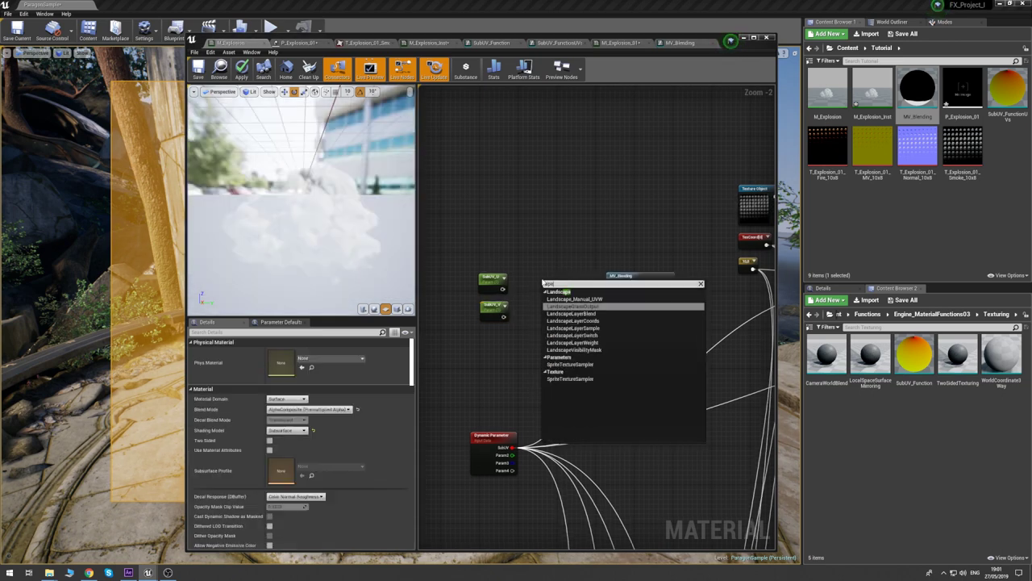
key(BackSpace)
text(pend)
key(Return)
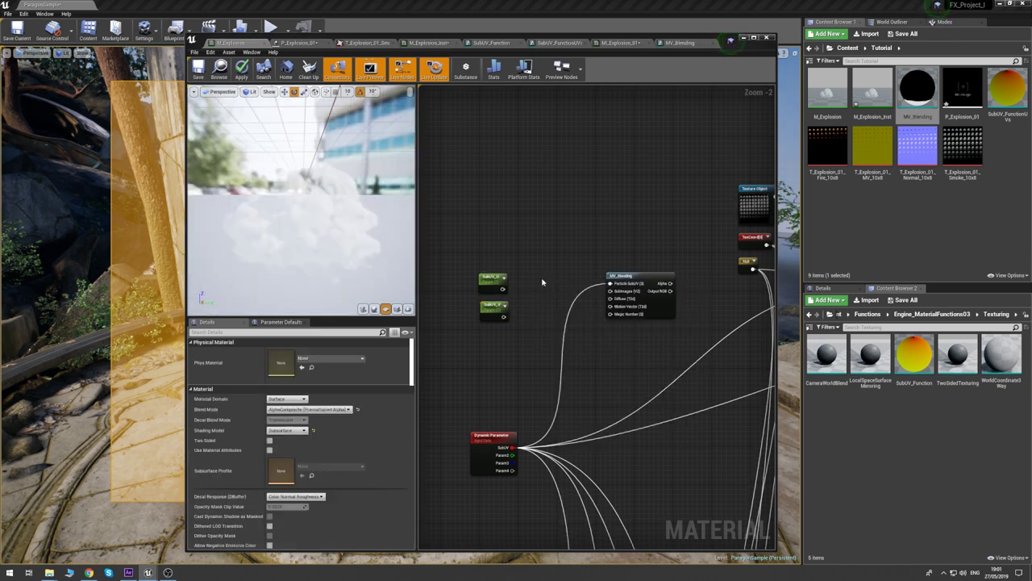
drag(503, 288, 548, 291)
drag(503, 316, 611, 290)
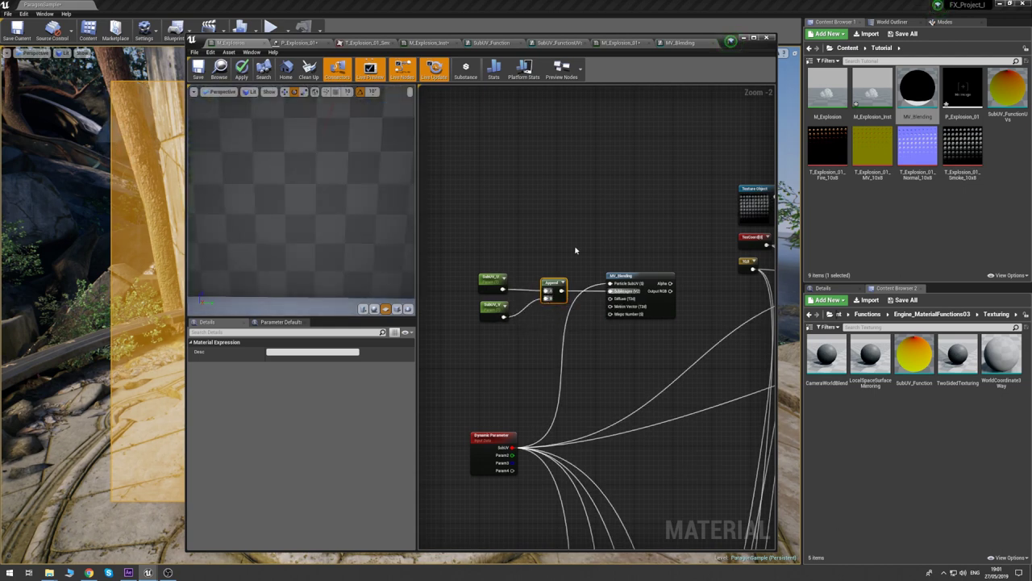
click(606, 252)
right_drag(677, 270, 564, 265)
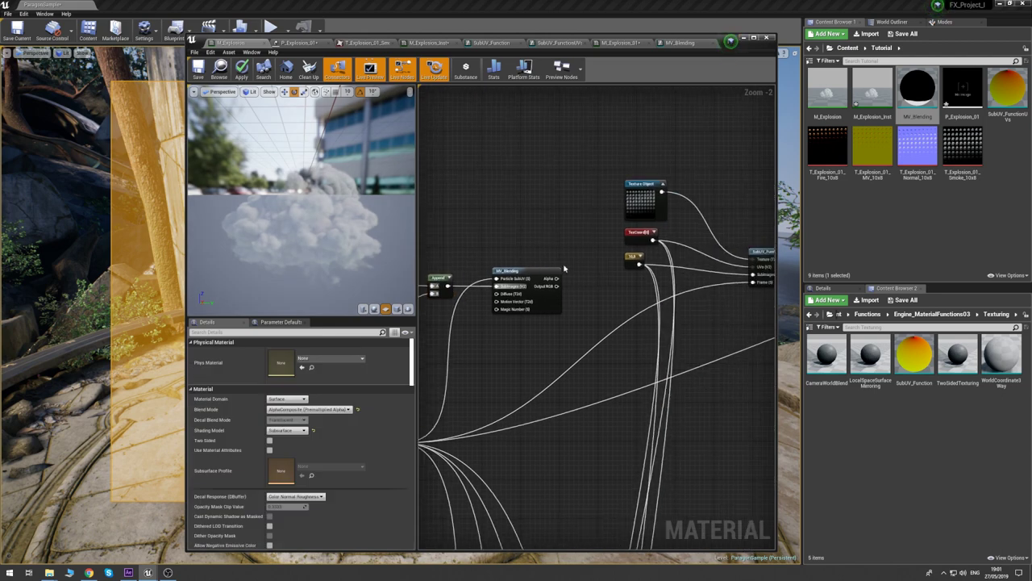
click(644, 203)
right_drag(457, 210, 550, 213)
right_drag(618, 187, 549, 182)
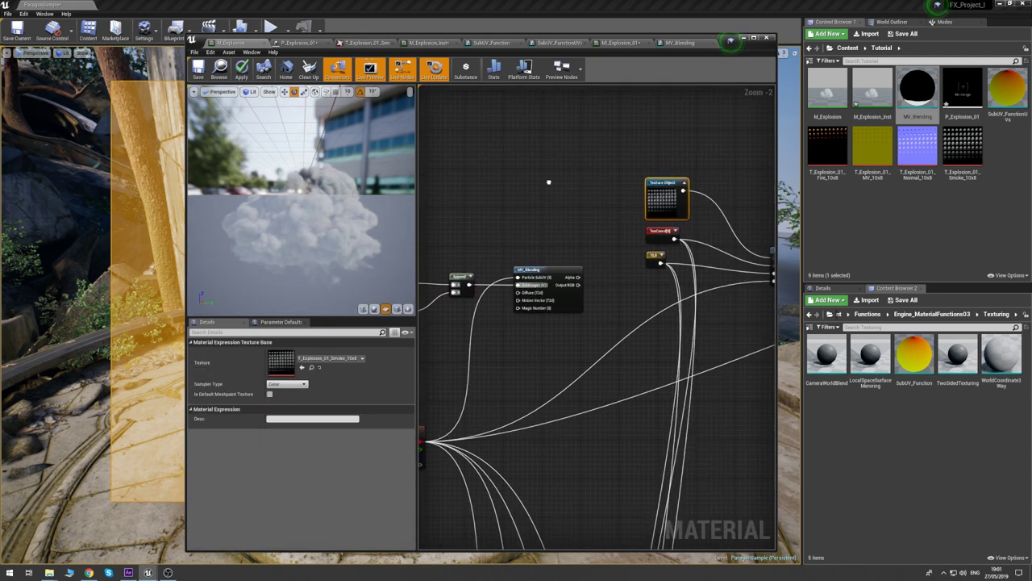
right_click(655, 192)
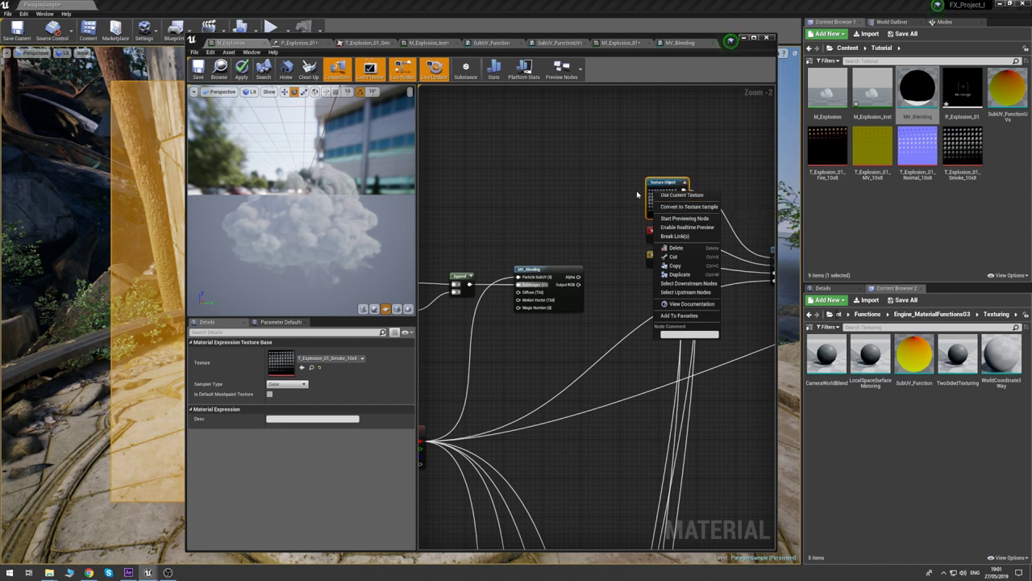
click(609, 191)
- Add a TextureObjectParameter node in the empty area above the MV_Blending node
right_click(560, 185)
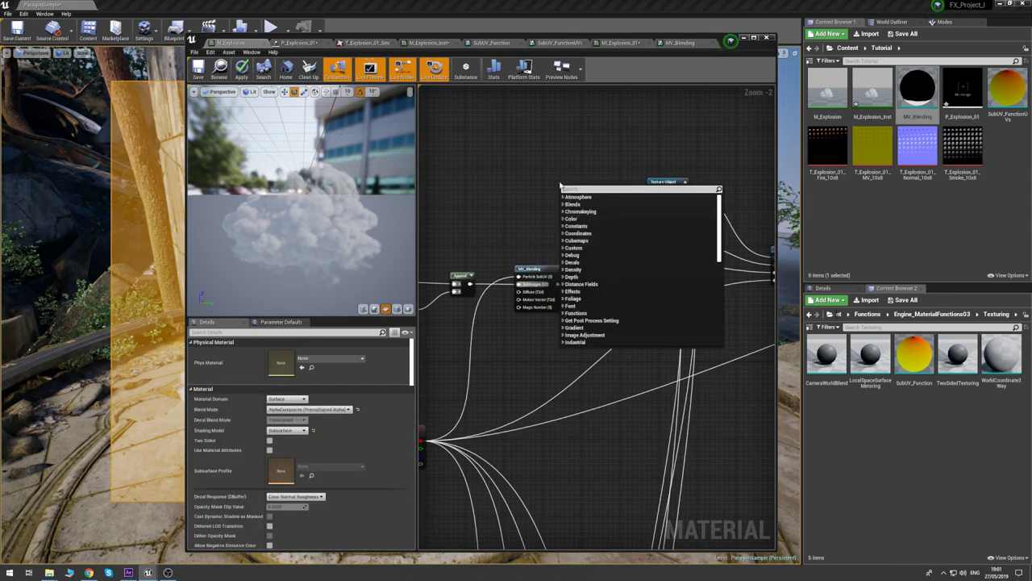
text(texture object)
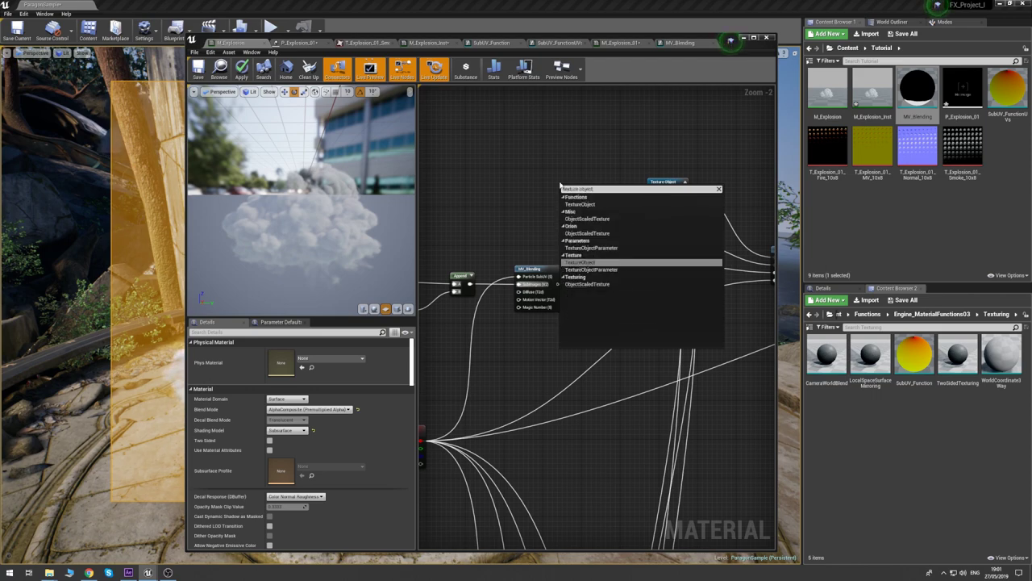
key(Up)
key(Return)
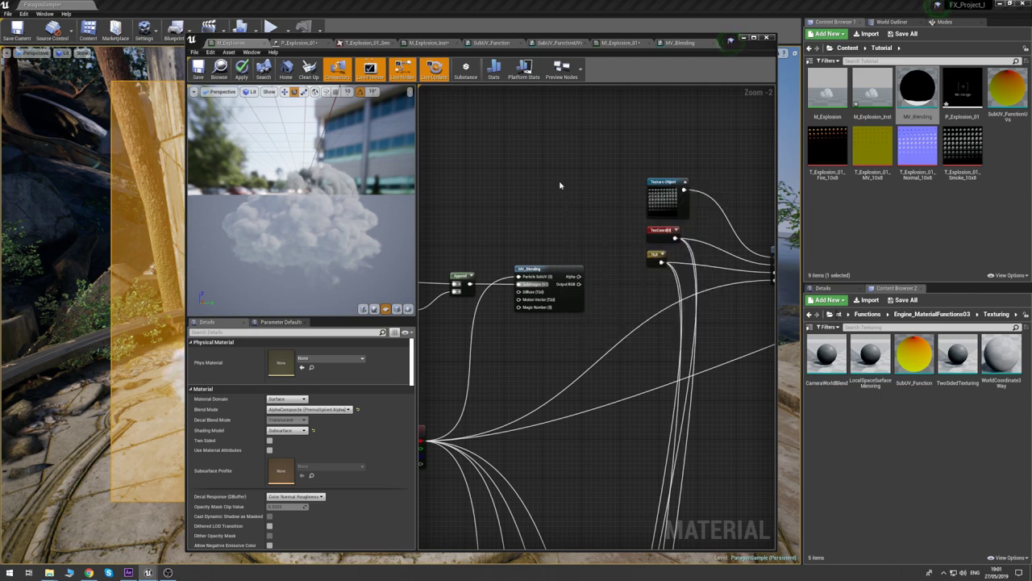
right_drag(524, 144, 549, 149)
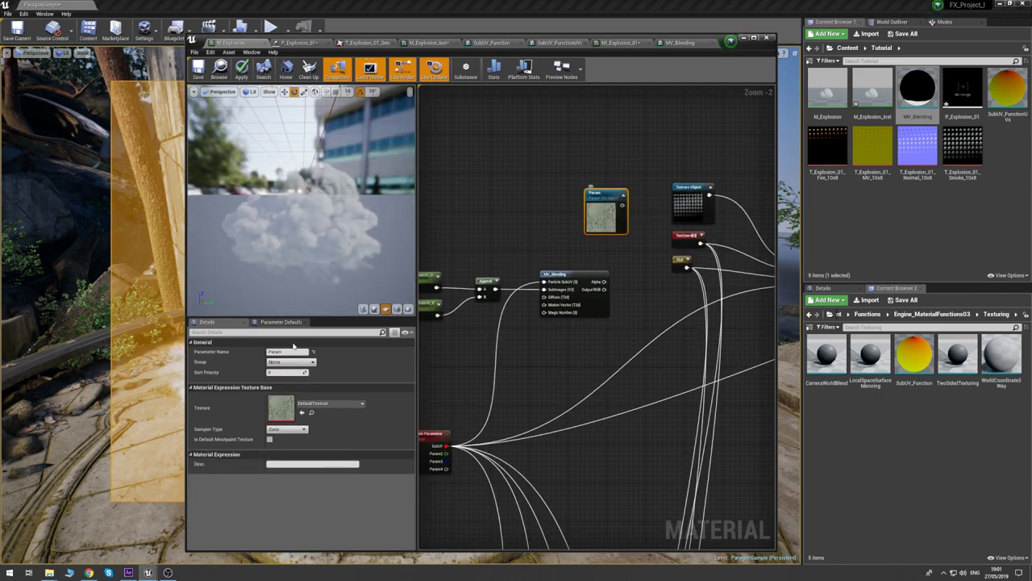
- Name the new texture object parameter Smoke and assign it to the 1. Basic Properties group
click(289, 352)
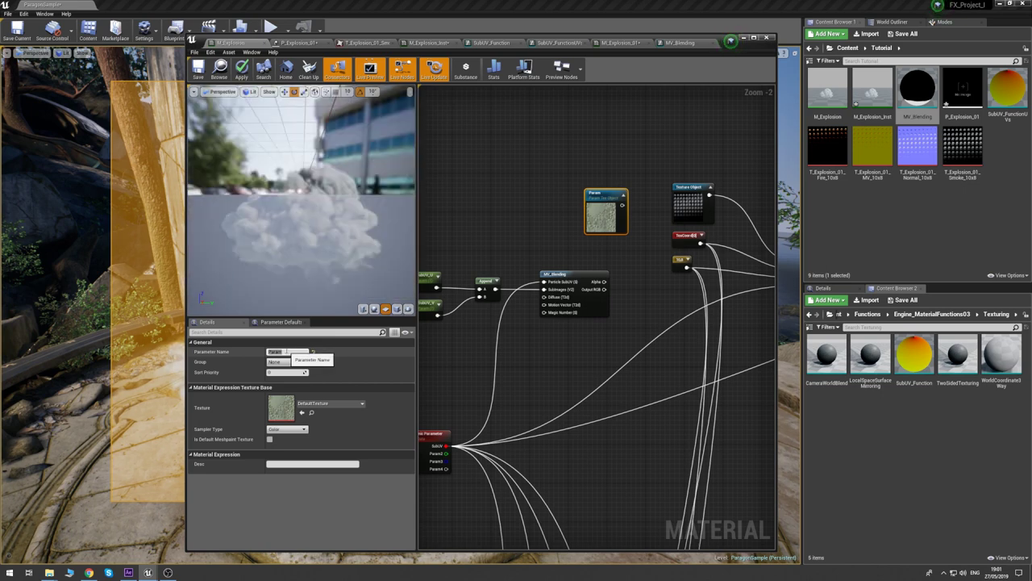
click(300, 343)
click(302, 353)
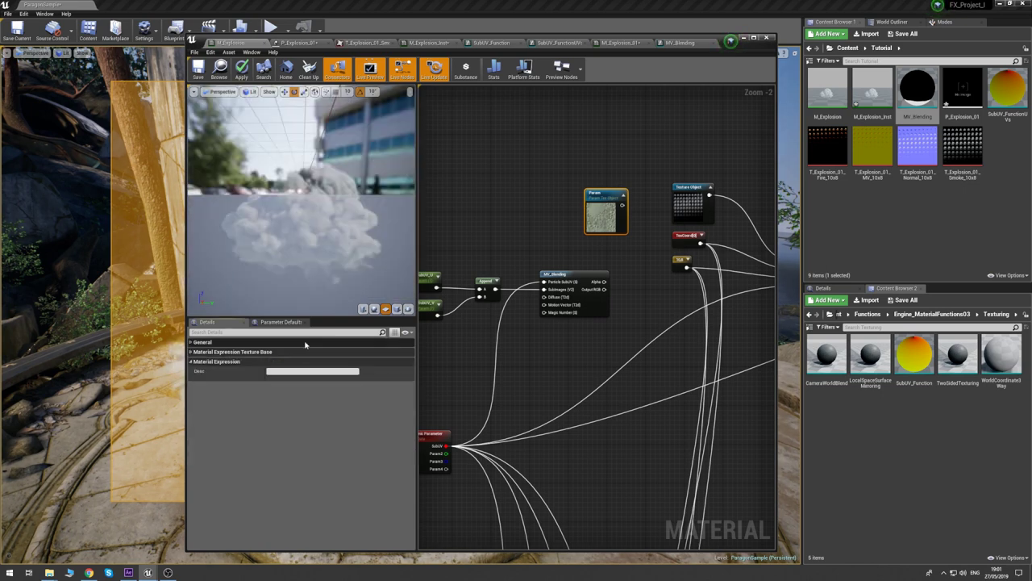
click(306, 344)
click(242, 388)
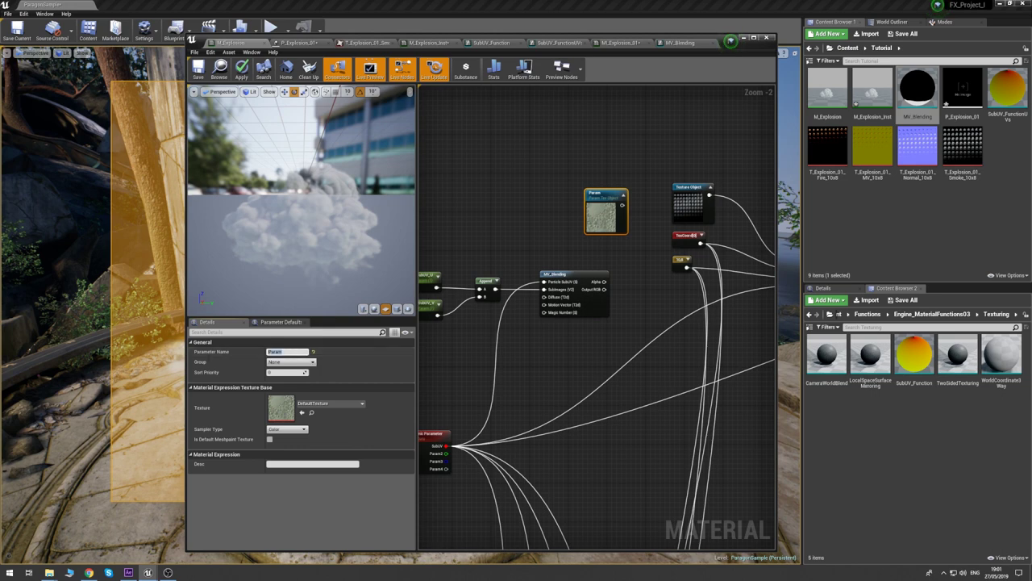
text(Smoke)
key(Return)
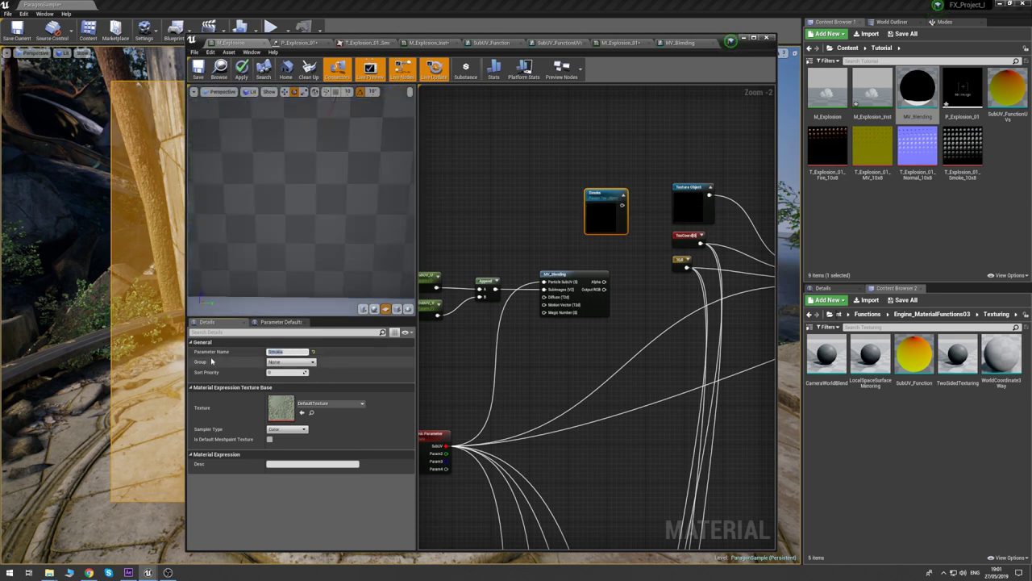
click(289, 369)
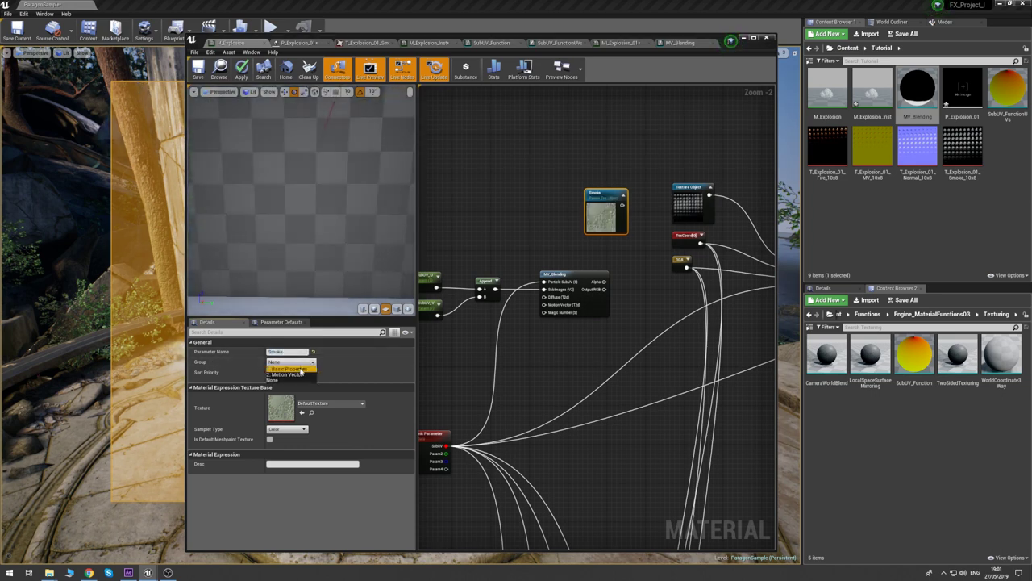
- Move the Smoke parameter below SubUV_V and connect its output to the Diffuse input of MV_Blending
drag(612, 203, 460, 229)
right_drag(459, 229, 510, 227)
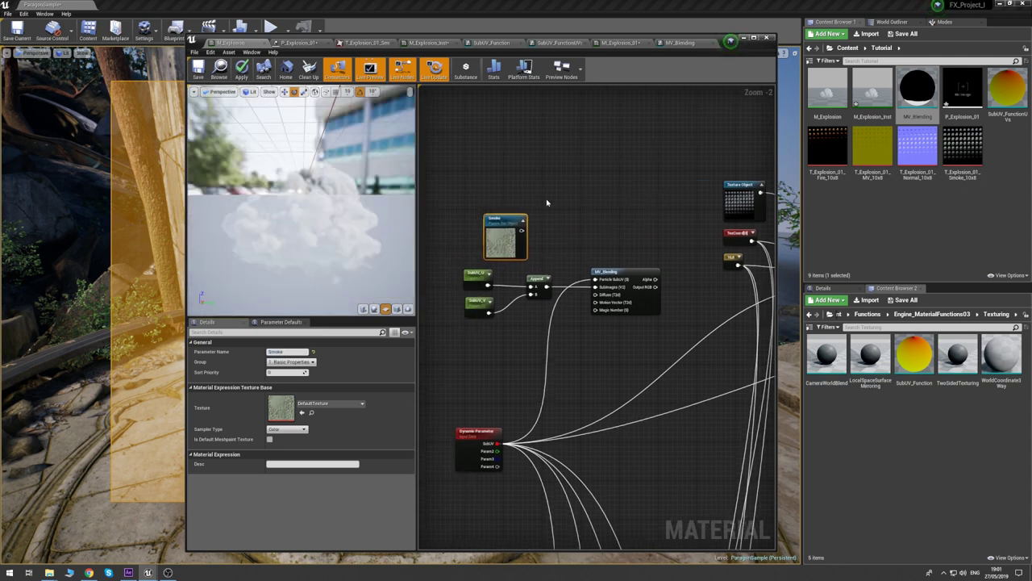
drag(511, 227, 596, 296)
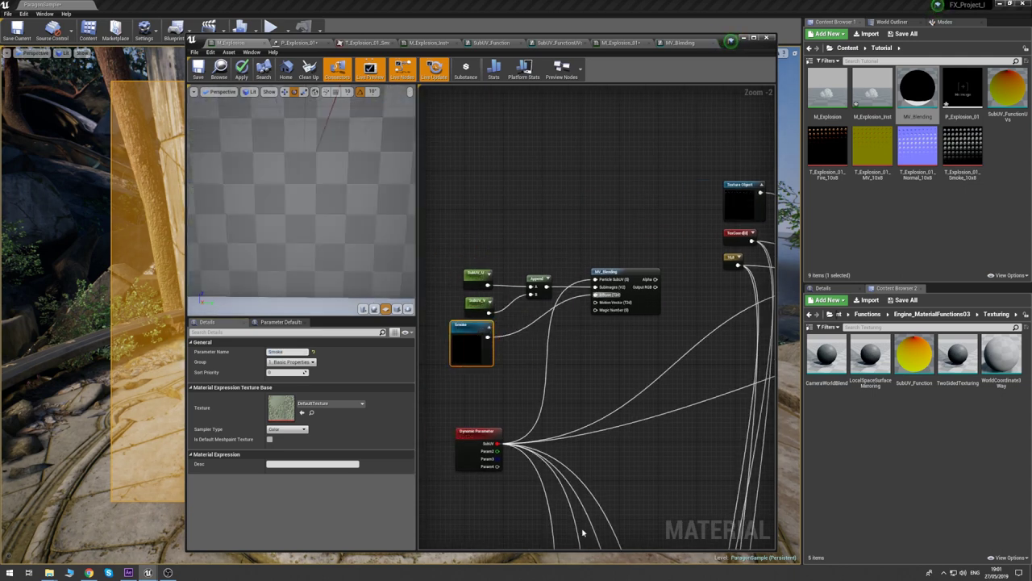
click(520, 236)
- Duplicate the Smoke parameter into the space beneath it and name the copy Motion Vector
click(466, 331)
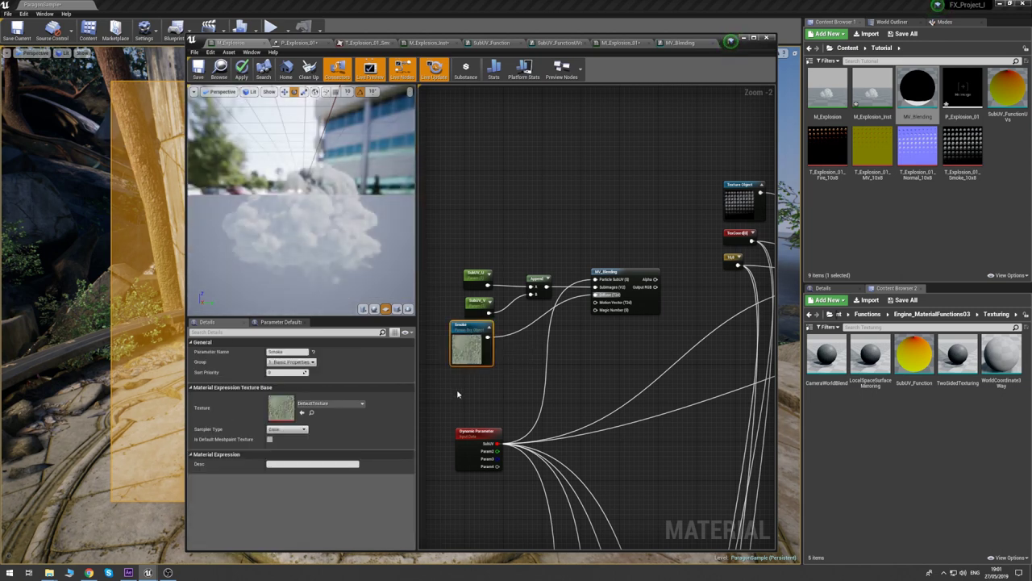
click(456, 382)
key(ctrl+v)
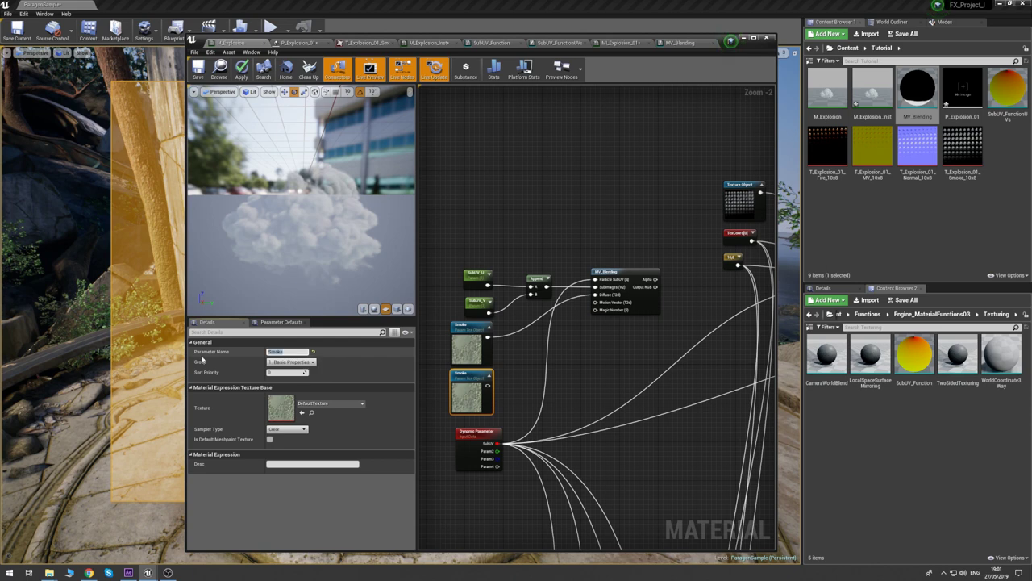
key(Return)
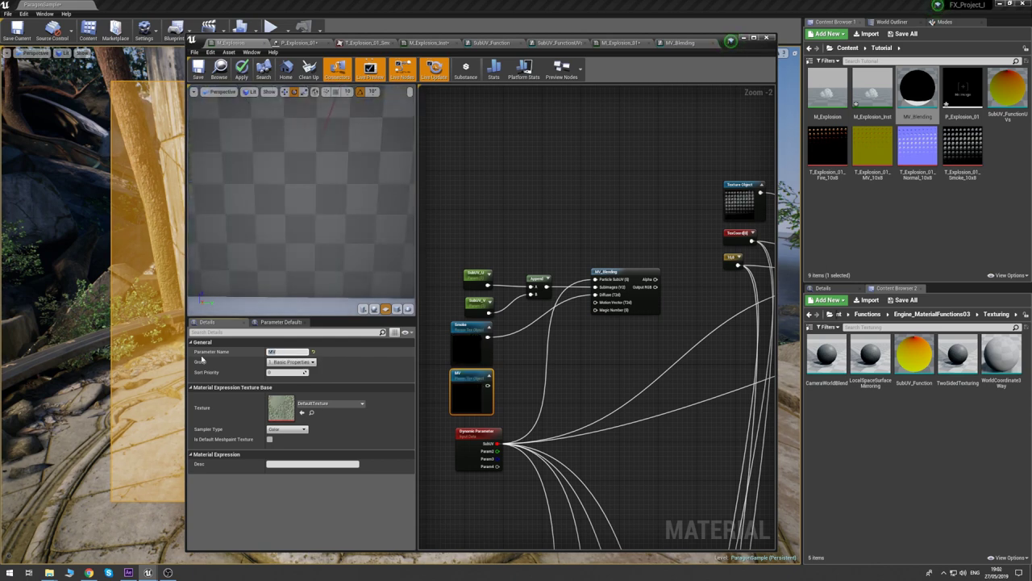
text(Motion Vecto)
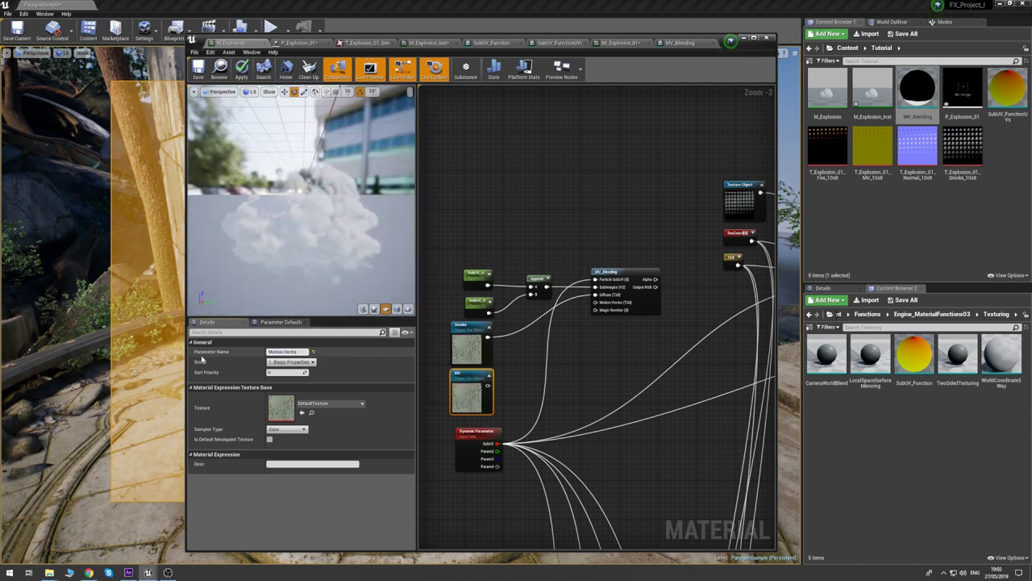
text(r)
key(Return)
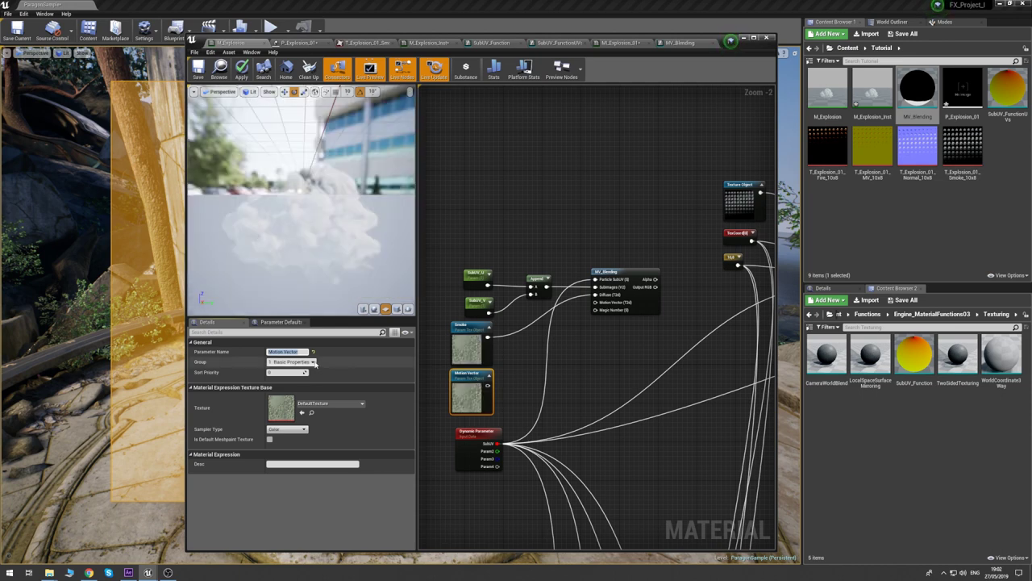
- Assign the Motion Vector parameter to the 2. Motion Vector group and connect it to the Motion Vector input of MV_Blending
click(314, 363)
click(296, 377)
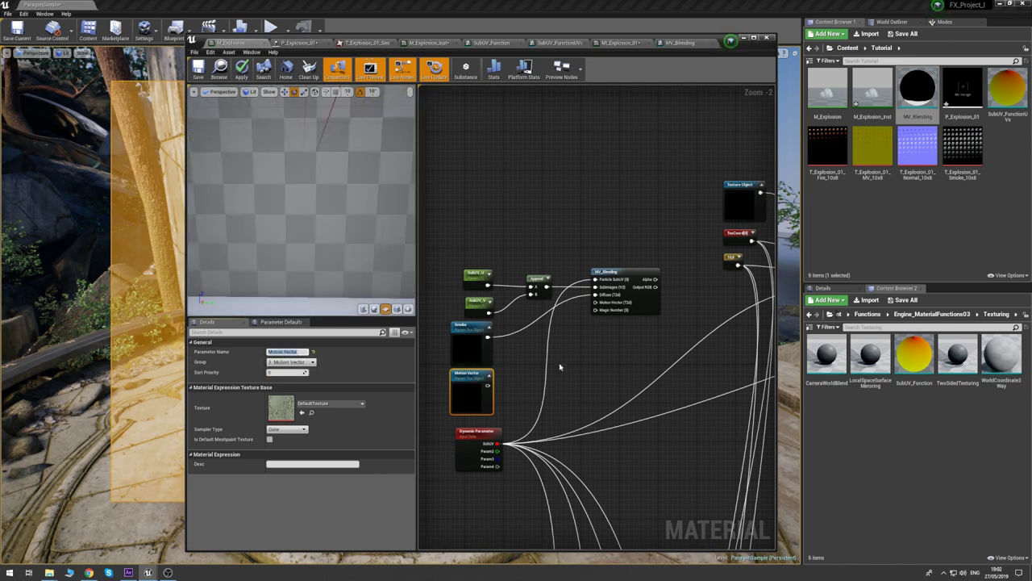
drag(488, 385, 596, 302)
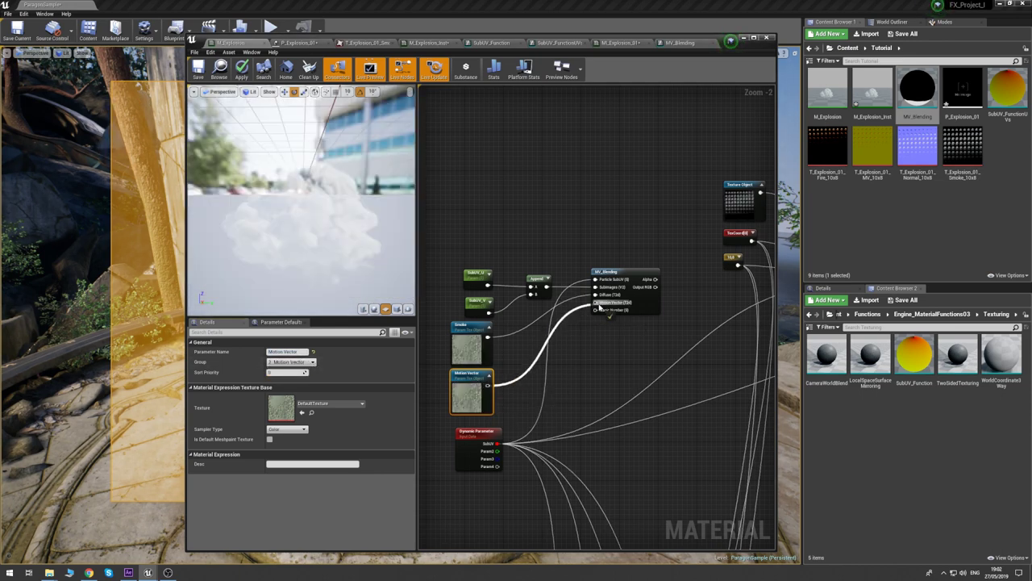
click(570, 378)
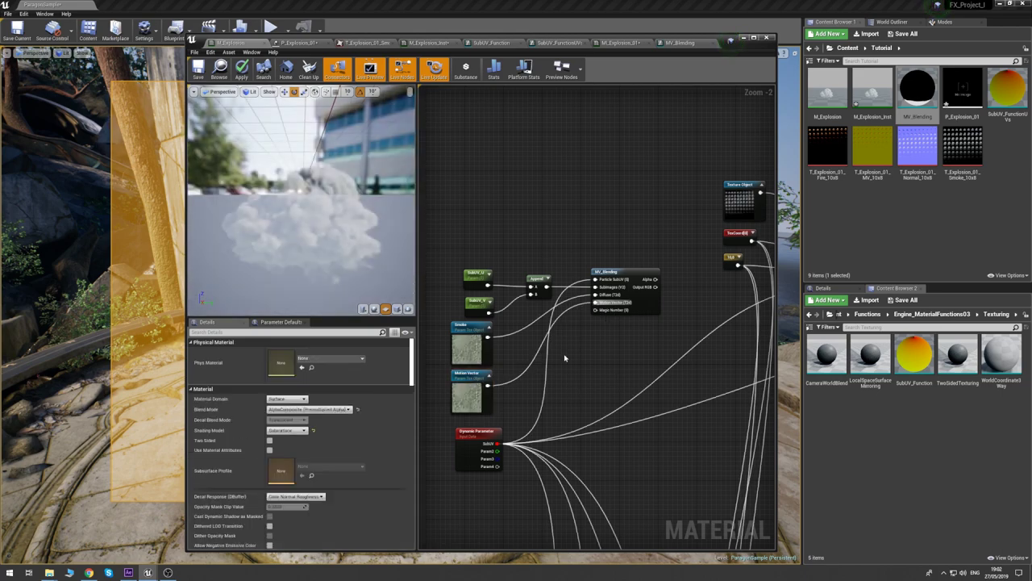
- Add a scalar parameter named Magic Number in the 1. Basic Properties group and connect it to the Magic Number input of MV_Blending
click(564, 358)
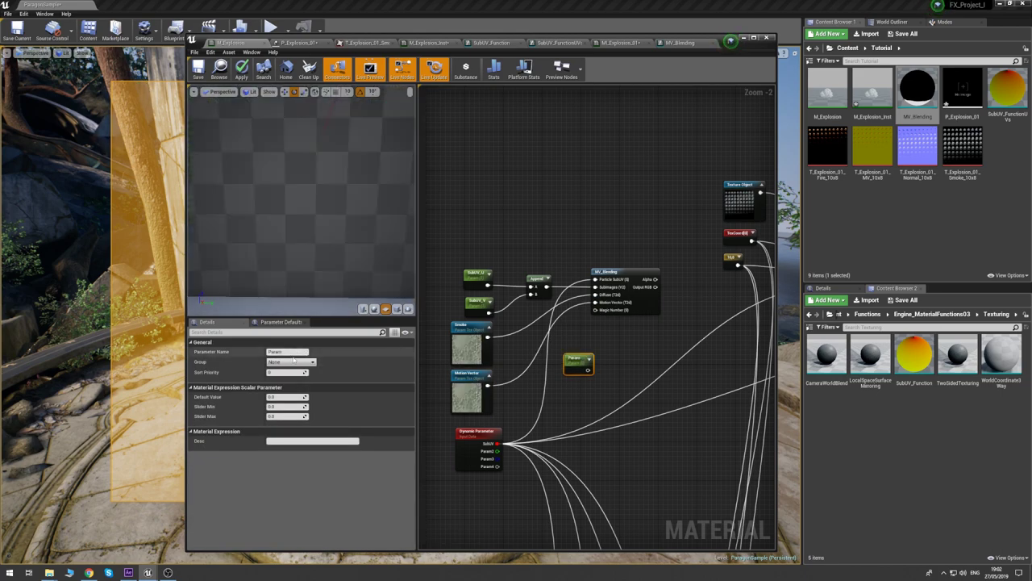
click(291, 352)
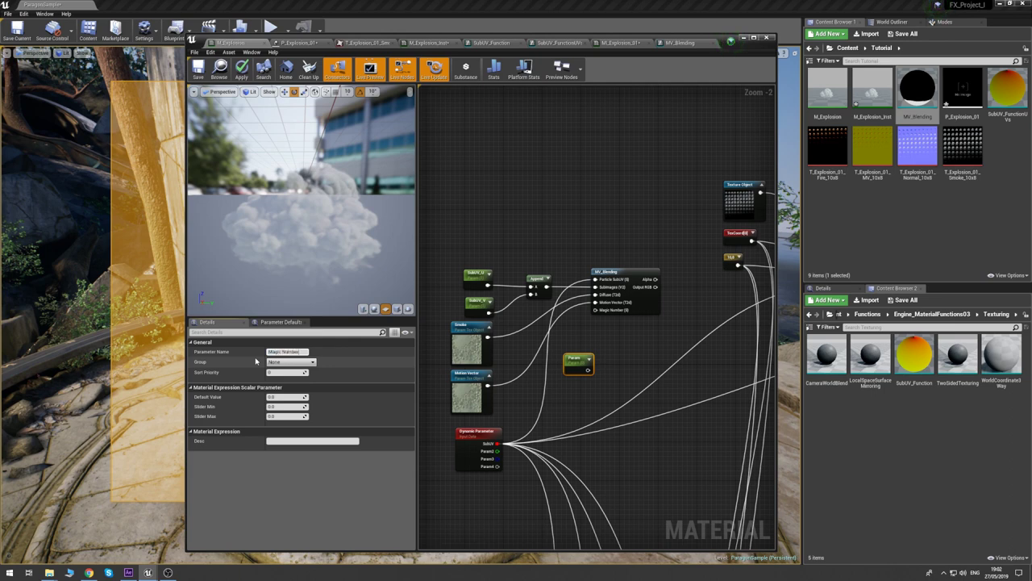
text(Magic Number)
key(Return)
click(299, 362)
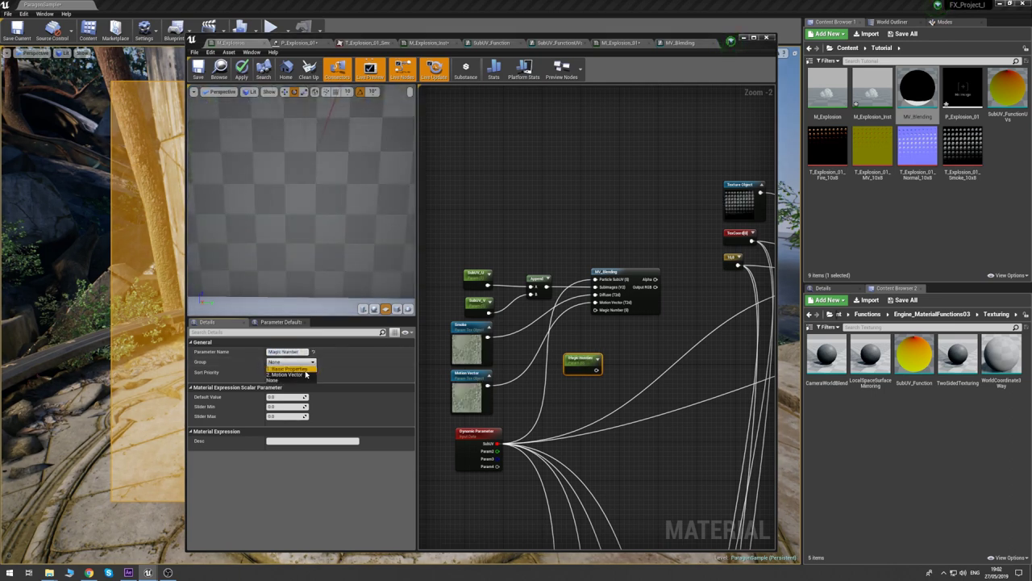
click(303, 368)
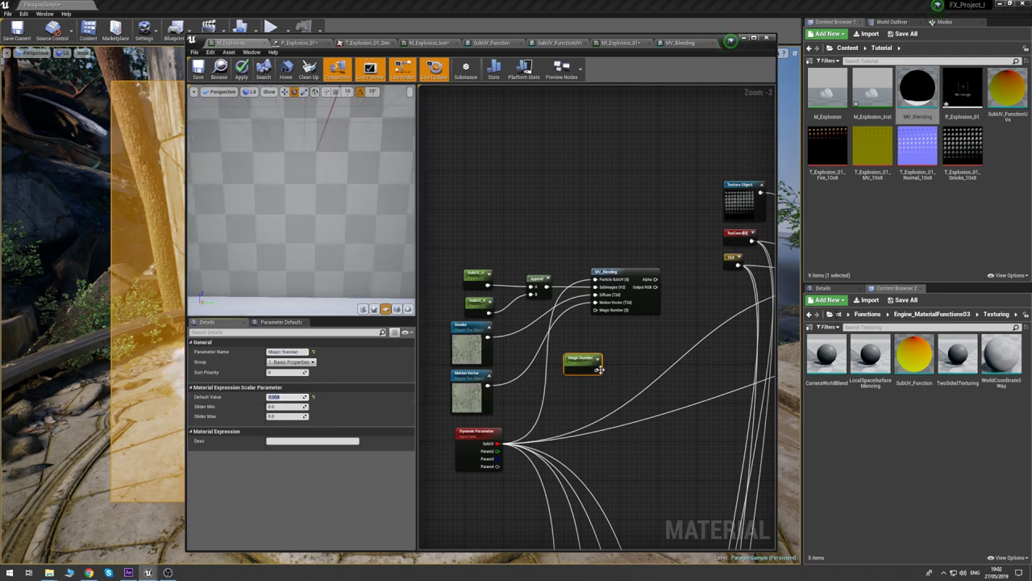
drag(596, 369, 596, 309)
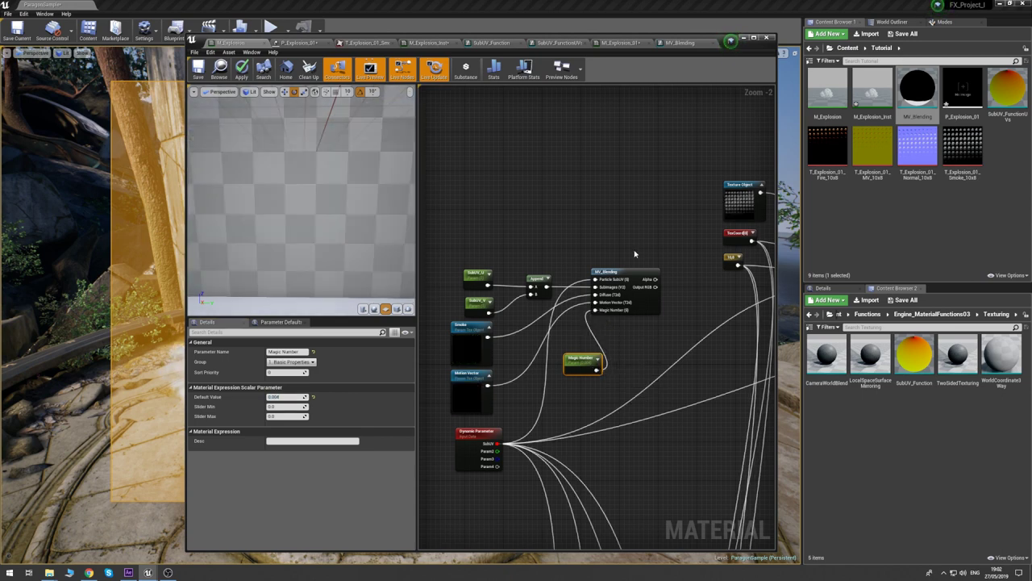
click(658, 257)
- Add a Multiply node beneath SubUV_Function and connect the Output RGB of MV_Blending to its A input
right_drag(671, 255, 542, 274)
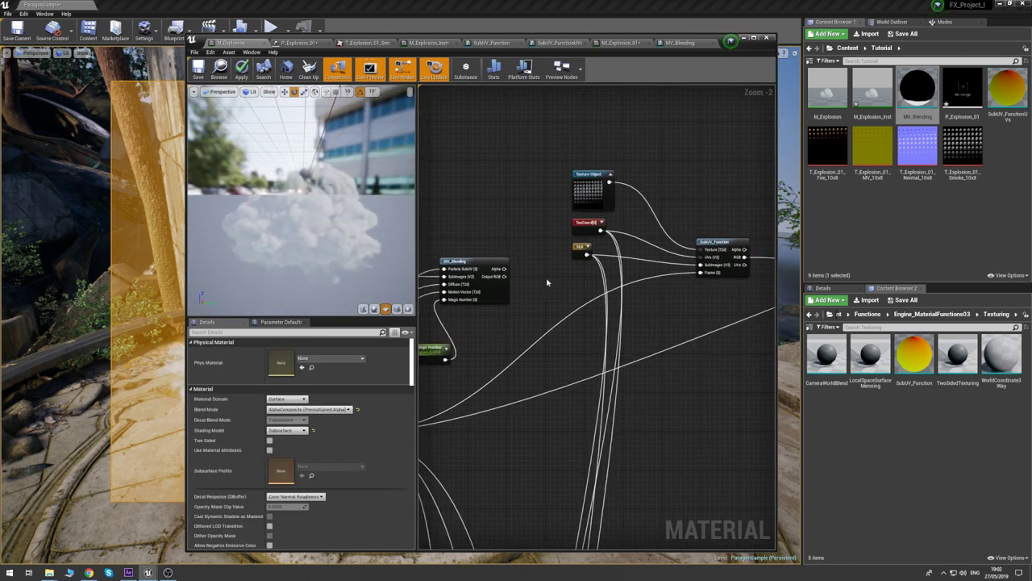
right_drag(639, 358, 629, 322)
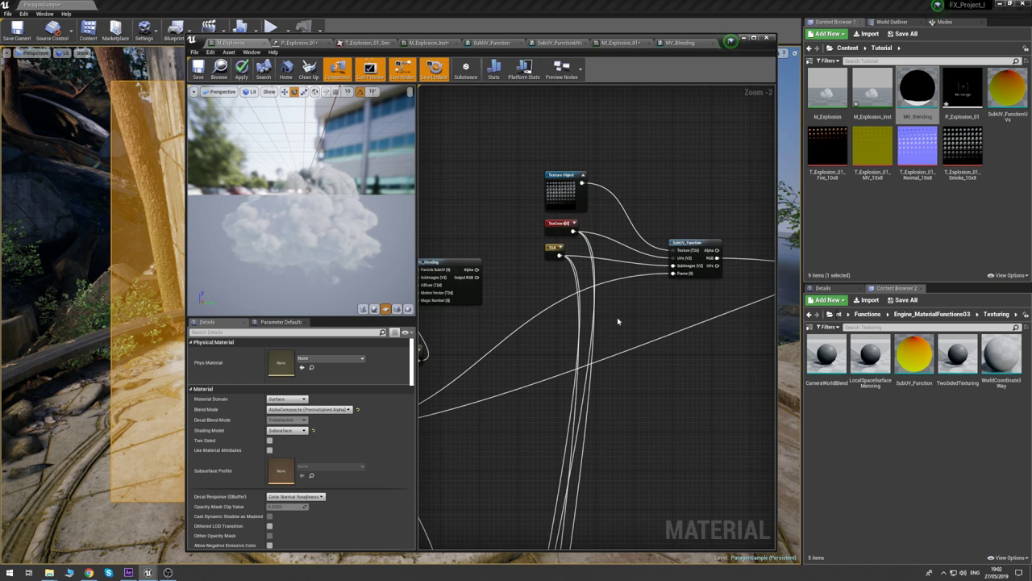
click(613, 314)
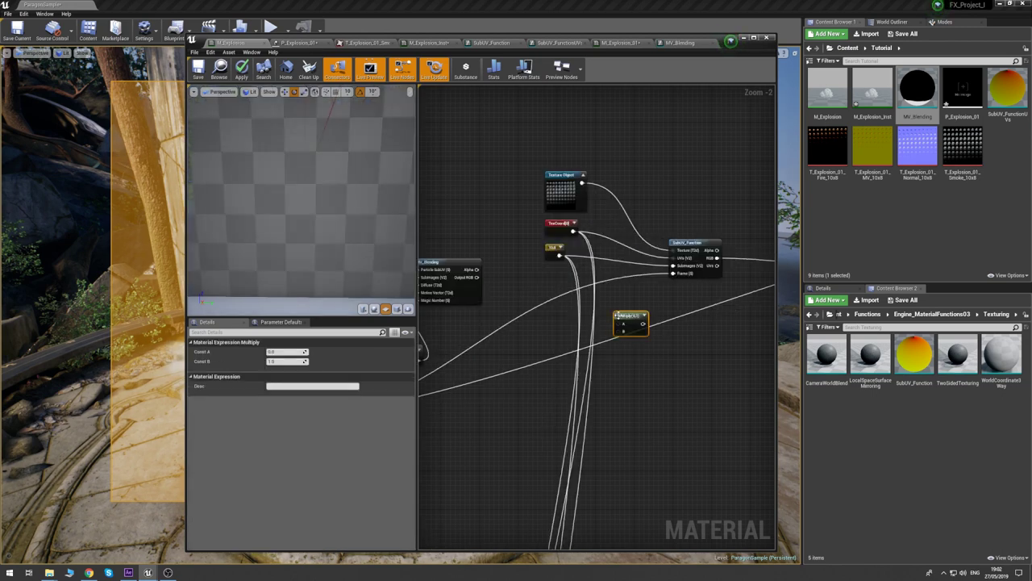
drag(477, 277, 619, 324)
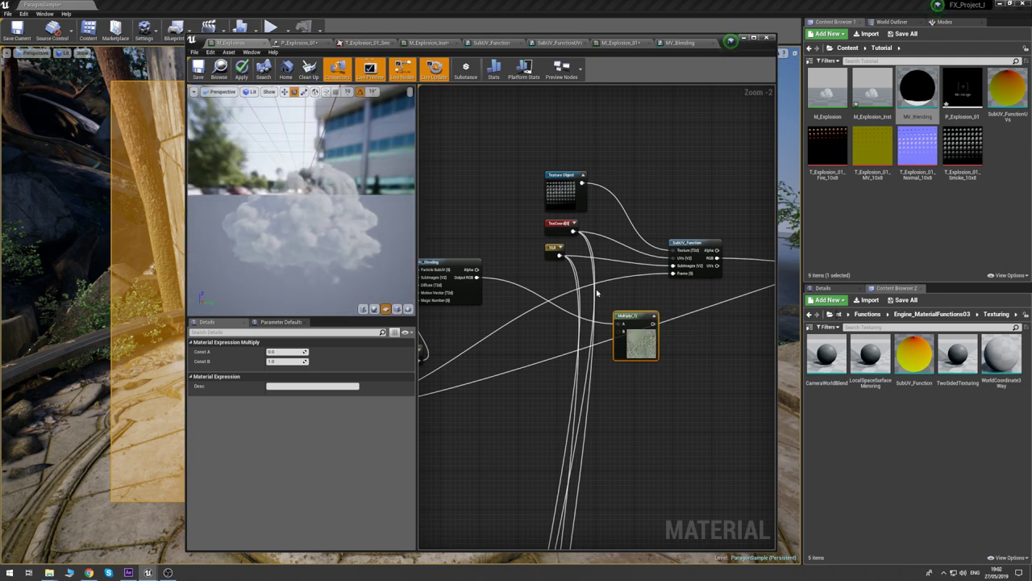
- Assign the T_Explosion_01_Smoke_10x8 texture to the Smoke parameter
right_drag(596, 289, 769, 283)
right_drag(684, 314, 652, 313)
click(434, 330)
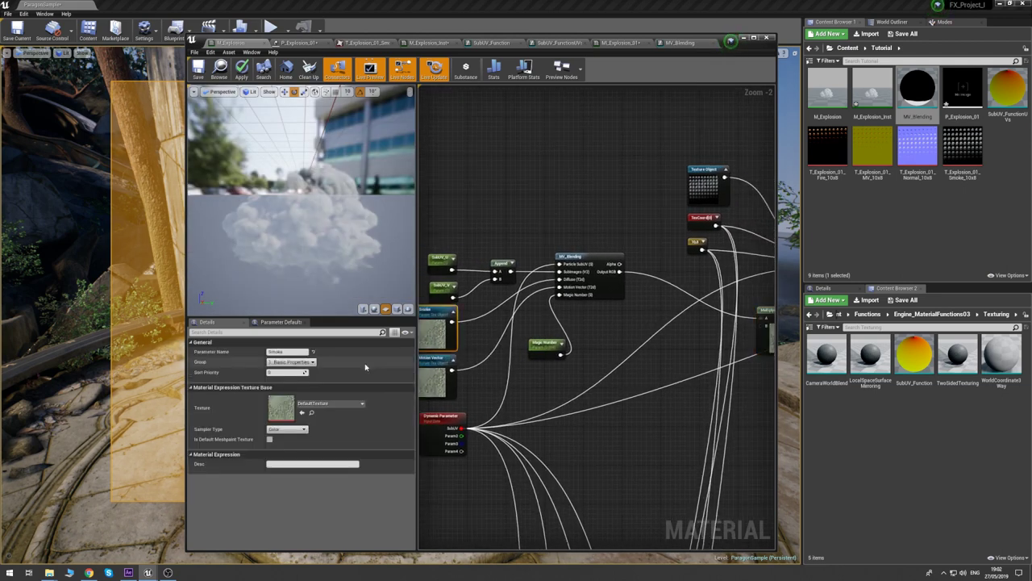
click(331, 403)
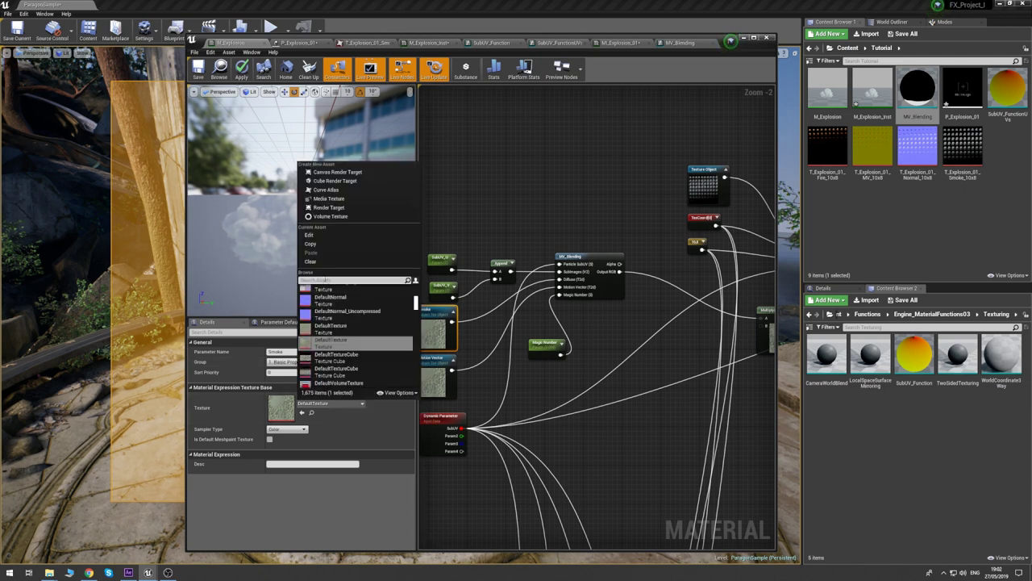
click(963, 150)
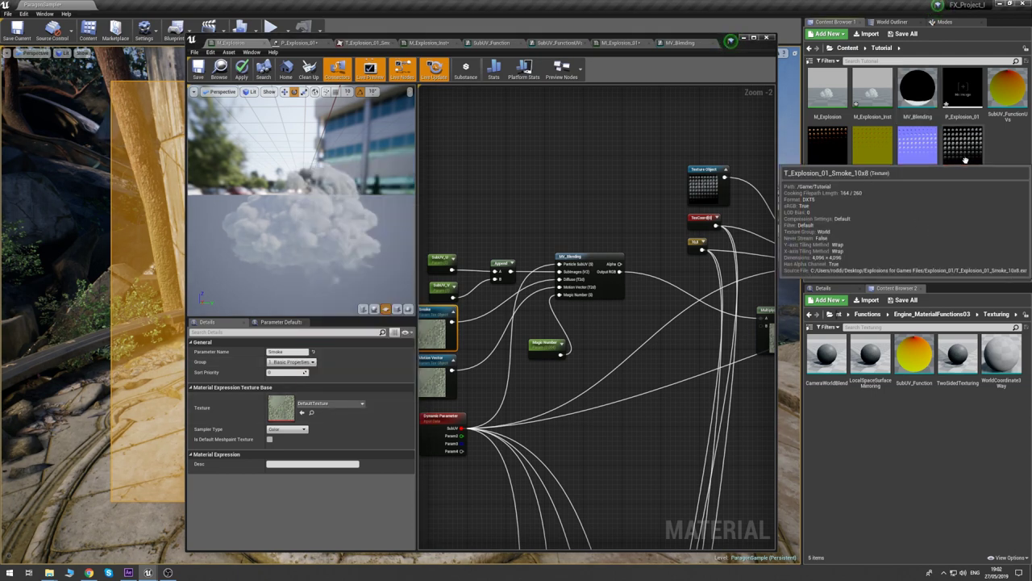
drag(962, 150, 280, 408)
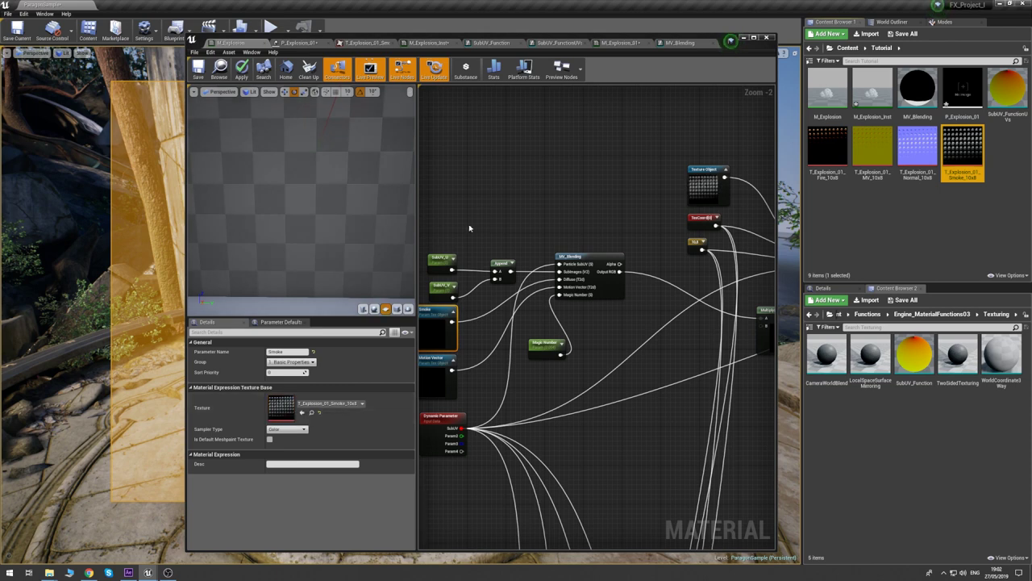
- Assign the T_Explosion_01_MV_10x8 texture to the Motion Vector parameter
right_drag(467, 268, 507, 258)
click(481, 351)
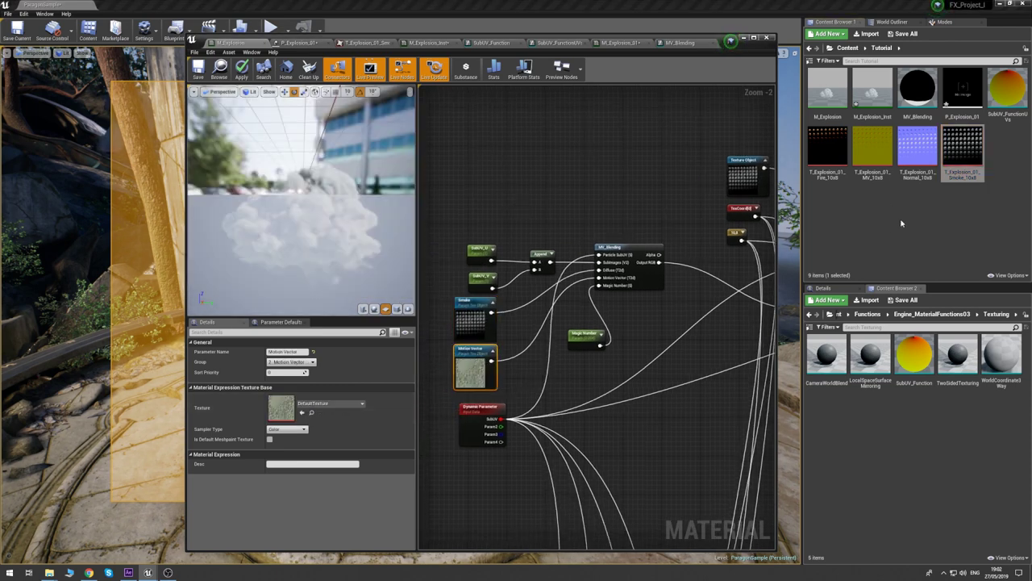
drag(873, 150, 284, 413)
right_drag(750, 315, 637, 315)
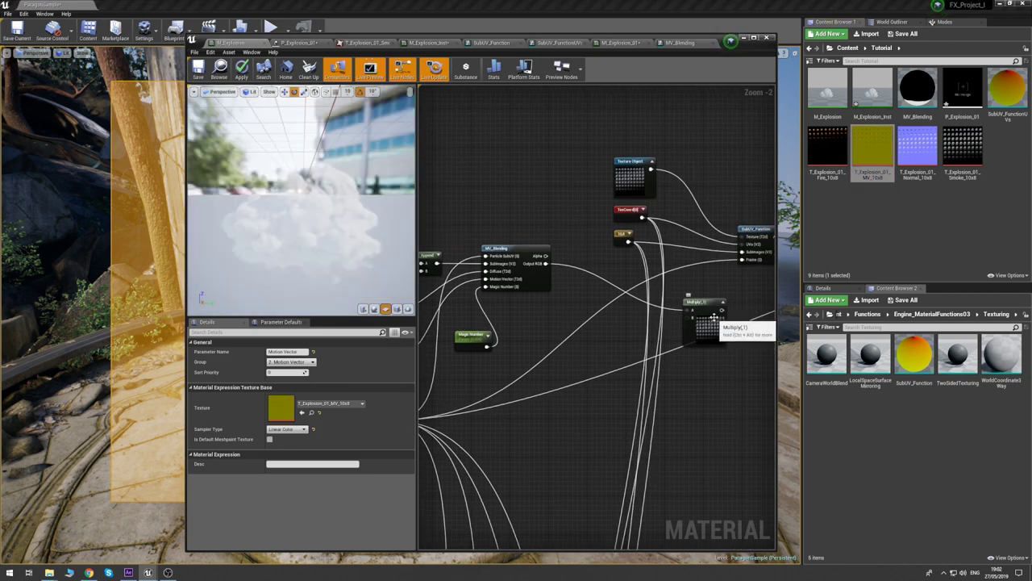
click(704, 305)
click(556, 238)
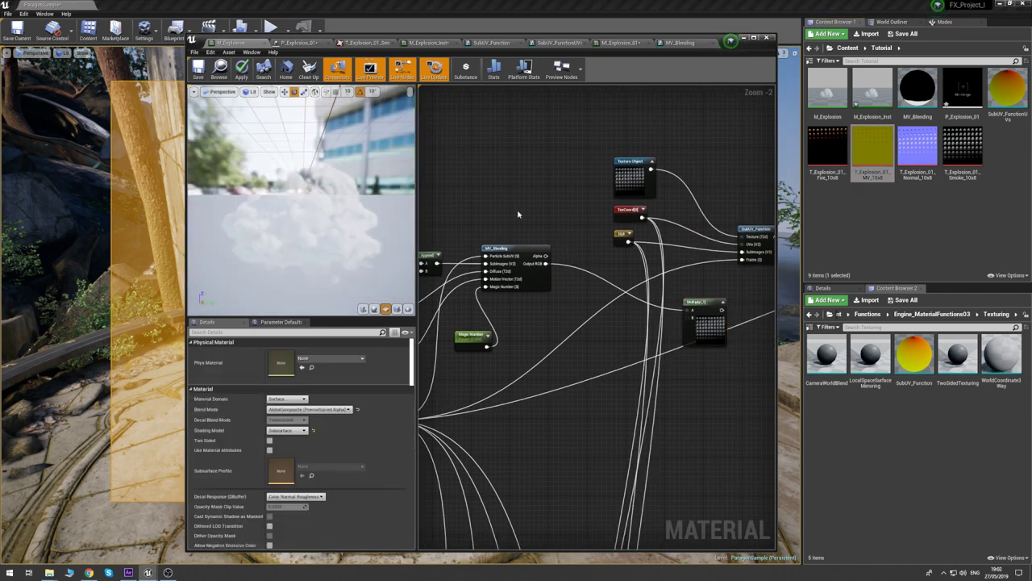
- Set the default value of SubUV_U to 10 and of SubUV_V to 8
right_drag(536, 228, 636, 228)
click(468, 247)
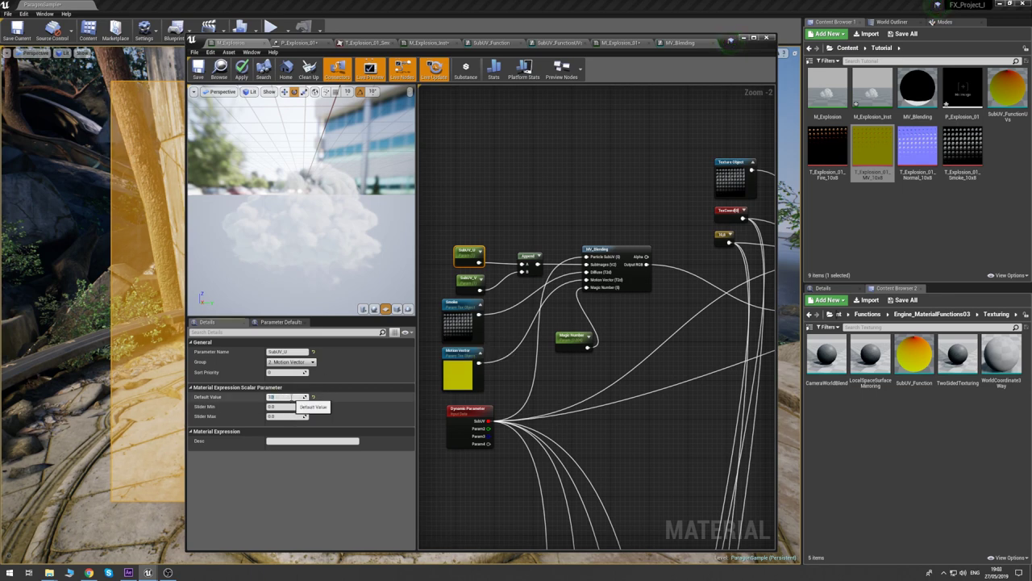
click(469, 278)
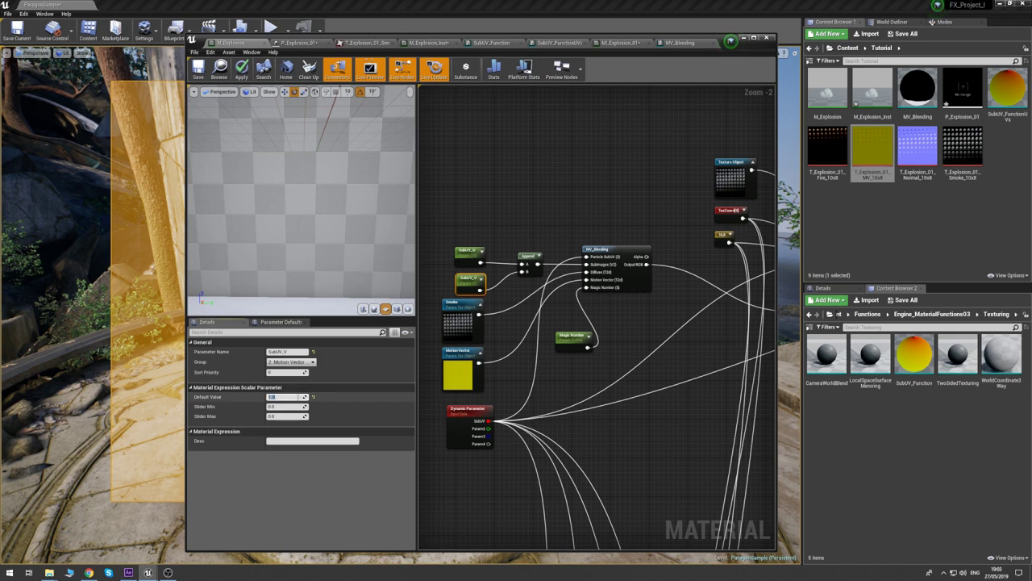
key(Return)
- Inspect the Multiply node's preview of the MV_Blending output and the surrounding SubUV_Function connections
right_drag(645, 235, 528, 231)
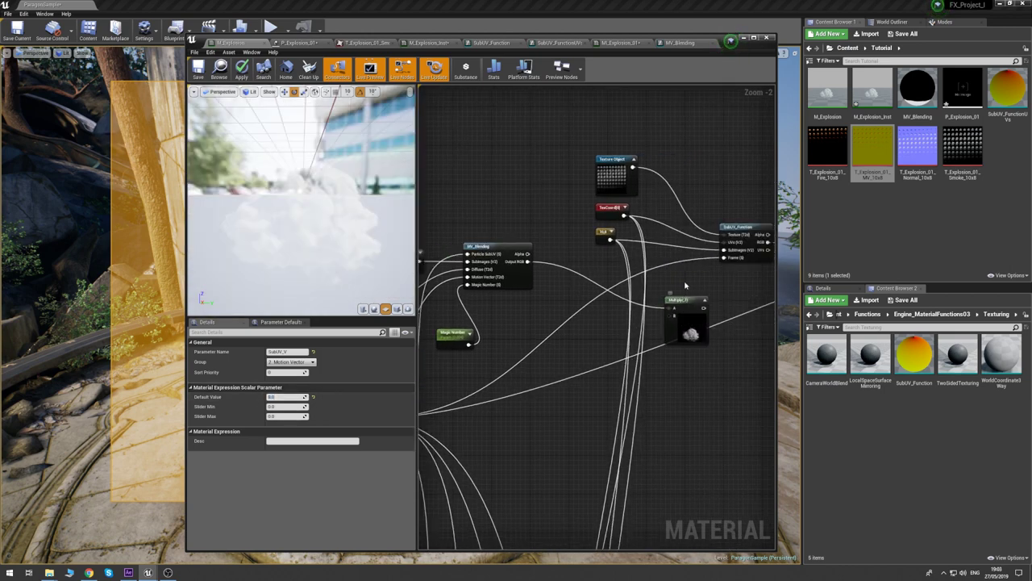
click(478, 341)
right_drag(581, 259, 535, 245)
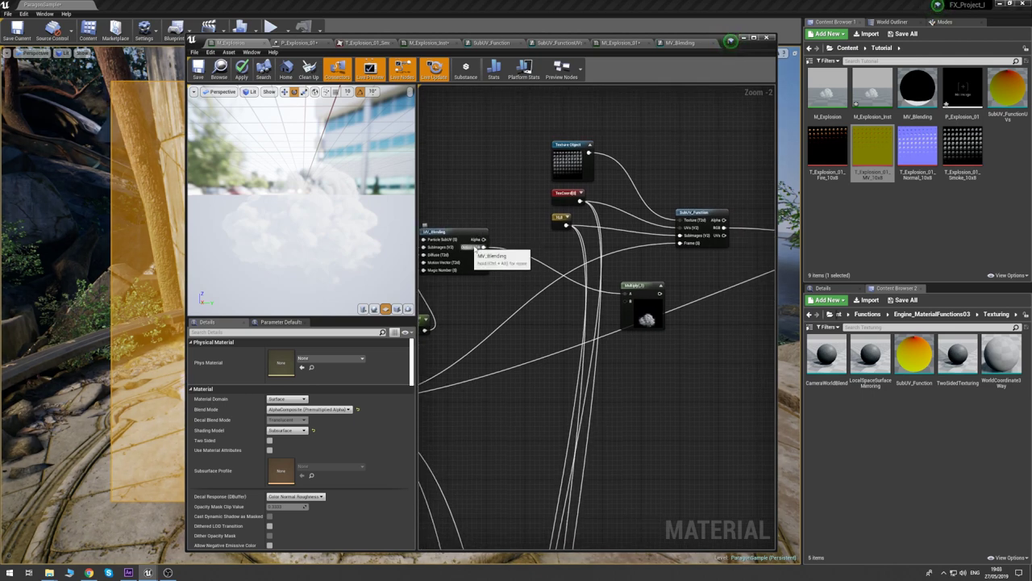
right_drag(652, 280, 555, 285)
scroll(579, 257, down, 2)
drag(467, 280, 500, 293)
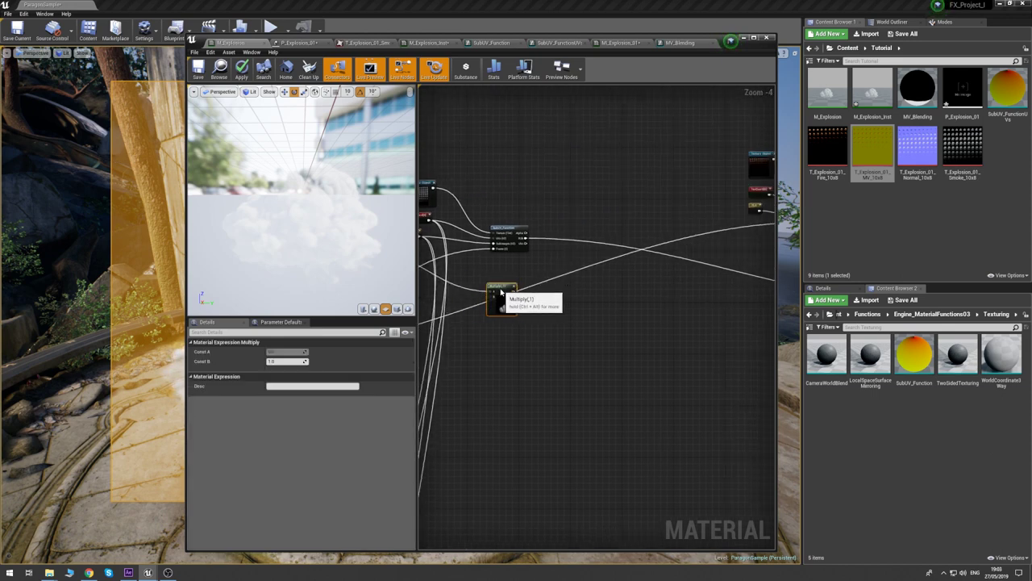
right_drag(579, 281, 613, 282)
click(613, 282)
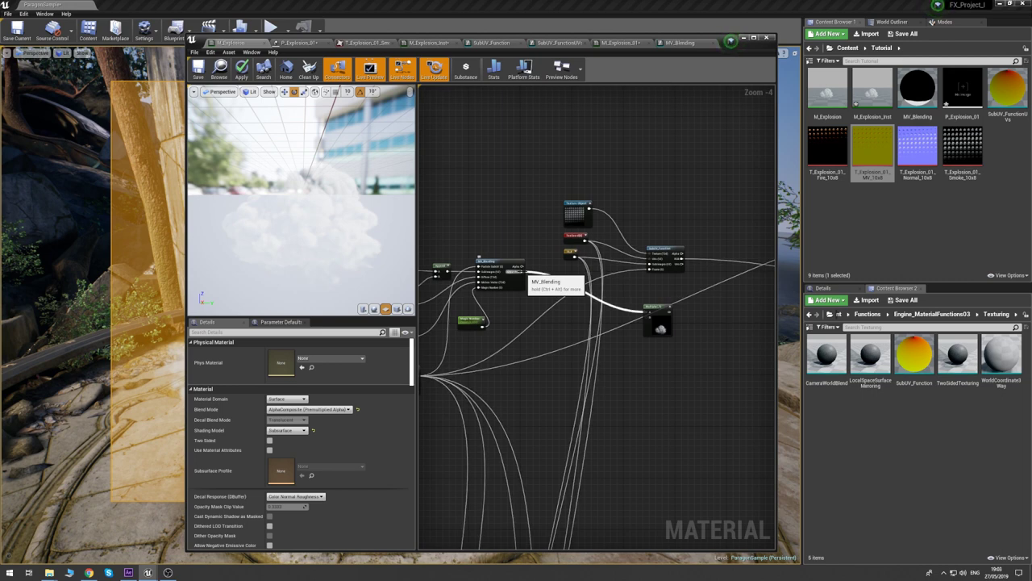
- Move MV_Blending lower beside the Multiply node and line up Magic Number and Dynamic Parameter beneath the Motion Vector parameter
right_drag(511, 258, 610, 239)
drag(479, 317, 476, 338)
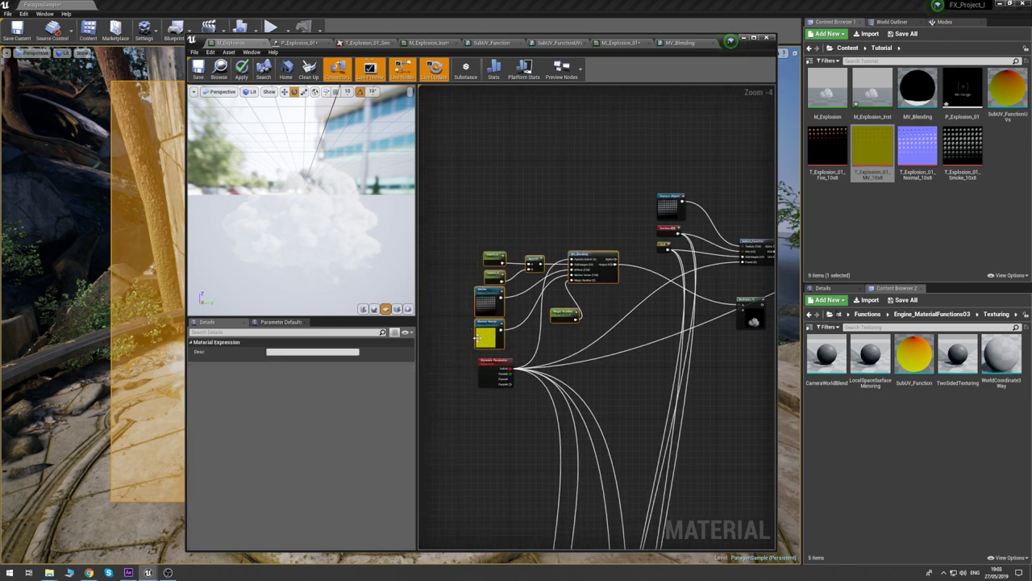
drag(595, 253, 614, 316)
click(567, 219)
drag(537, 305, 461, 413)
- Examine the old current_frame and next_frame node networks and how the Dynamic Parameter feeds them
scroll(579, 377, down, 3)
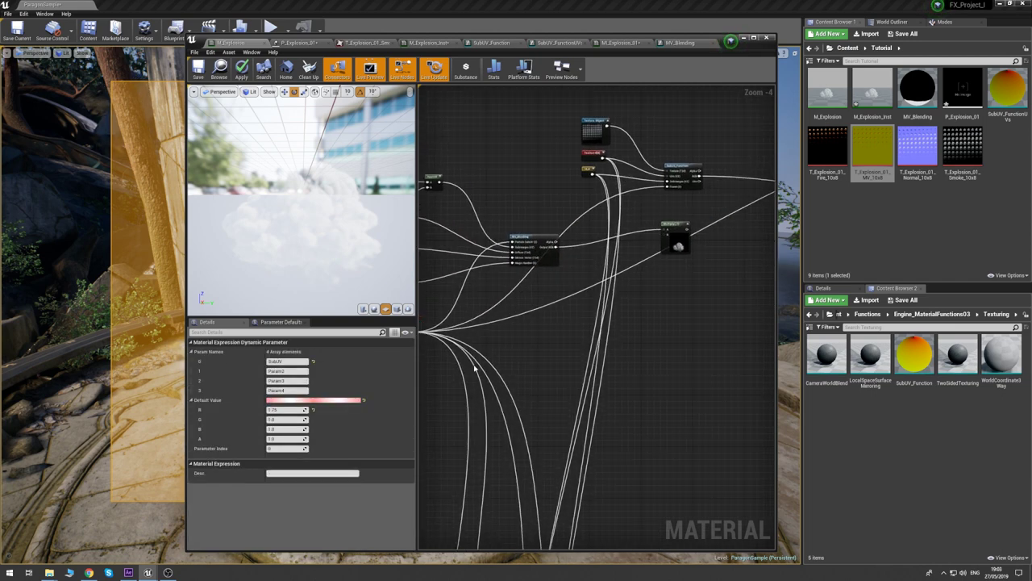
right_drag(561, 407, 503, 237)
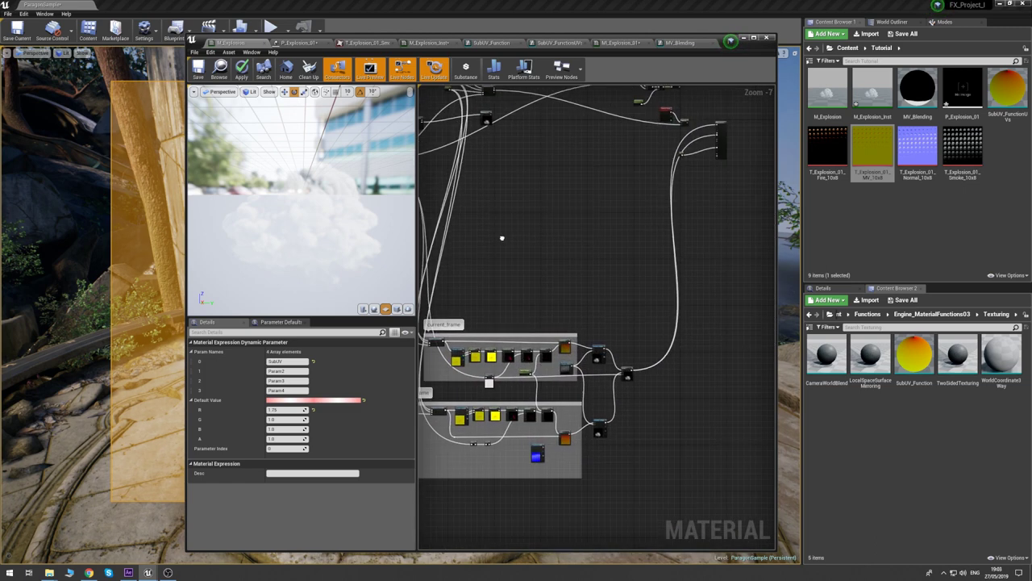
right_drag(592, 325, 622, 300)
right_drag(555, 288, 576, 339)
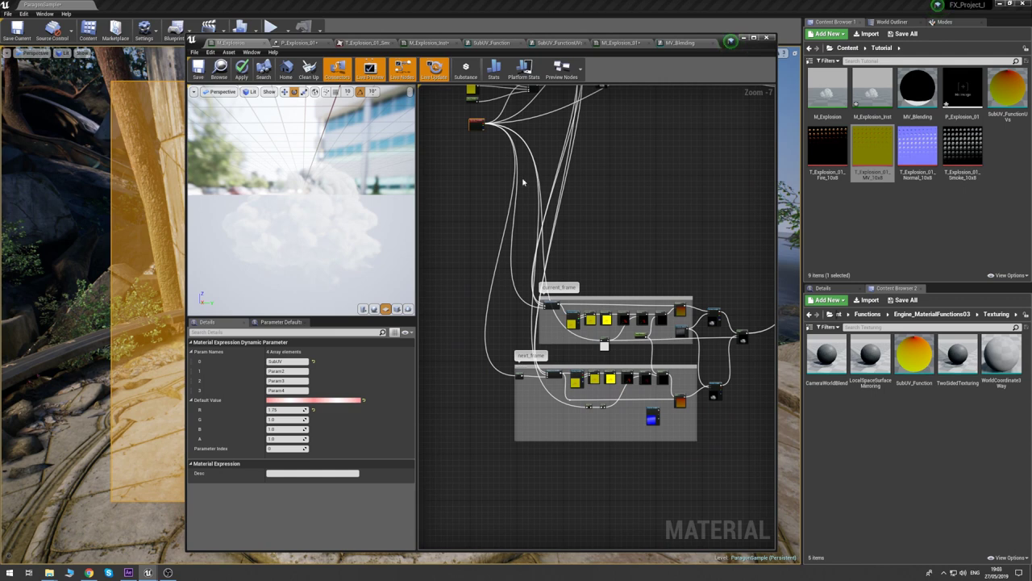
click(488, 156)
click(476, 122)
right_drag(505, 167, 489, 220)
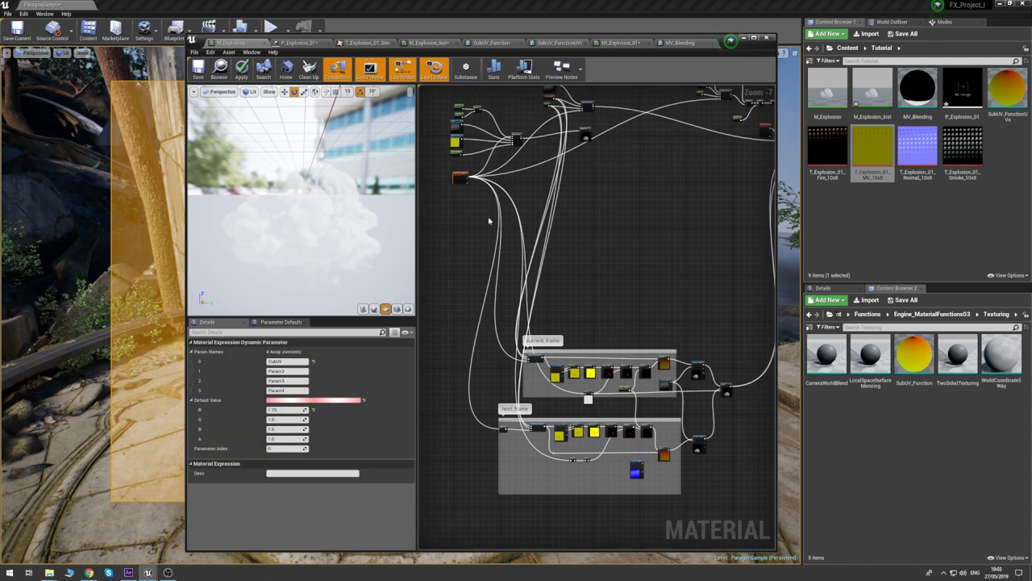
- Delete the old current_frame and next_frame groups together with their frame-blending nodes
right_drag(576, 214, 521, 172)
drag(708, 288, 435, 470)
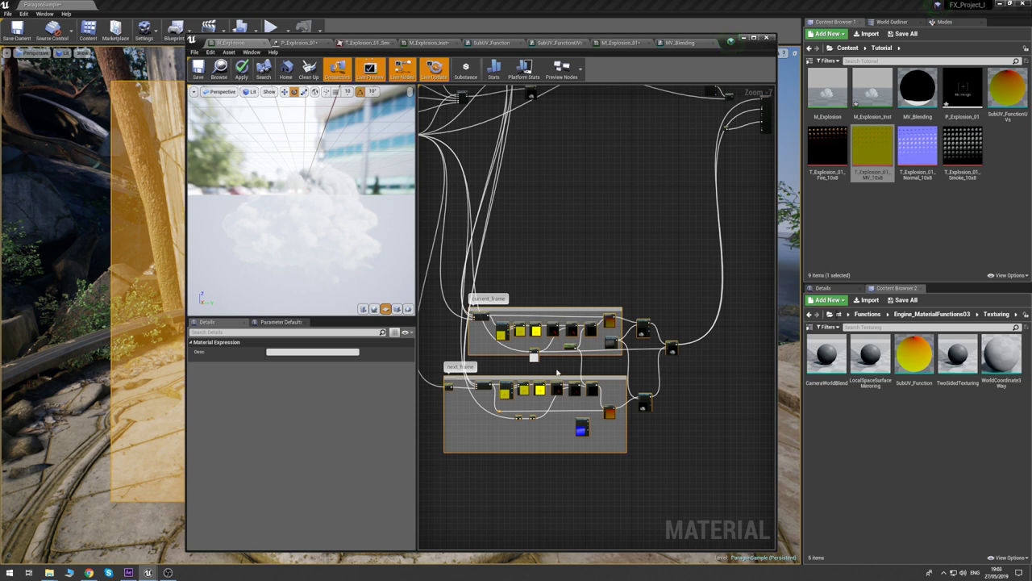
key(Delete)
key(Home)
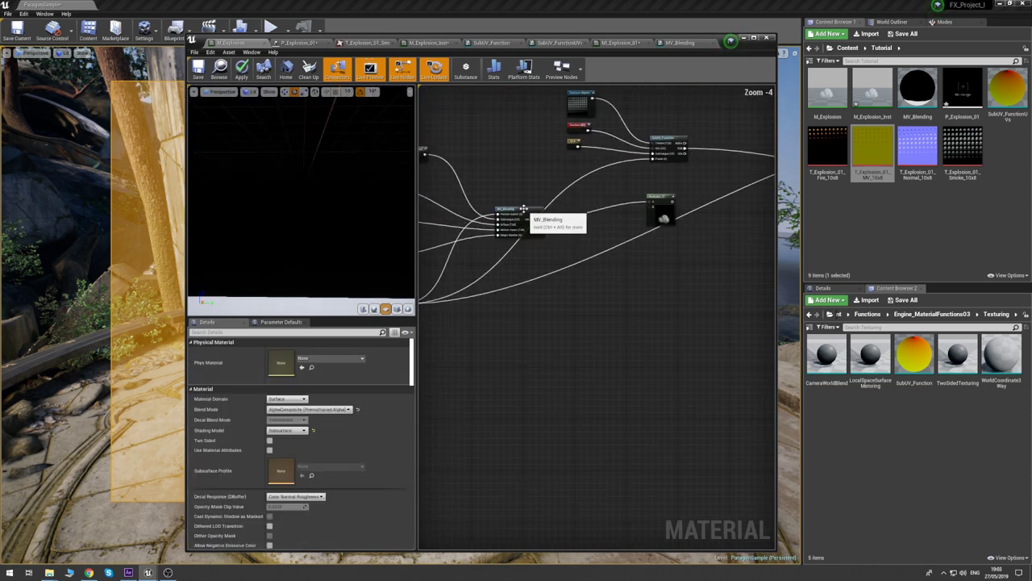
- Move MV_Blending and its input parameters below the main graph and enclose them in a comment named Smoke
right_drag(508, 183, 591, 272)
drag(582, 203, 422, 343)
right_drag(694, 303, 570, 286)
drag(540, 271, 602, 497)
click(615, 448)
right_drag(605, 453, 616, 385)
drag(637, 349, 457, 482)
key(c)
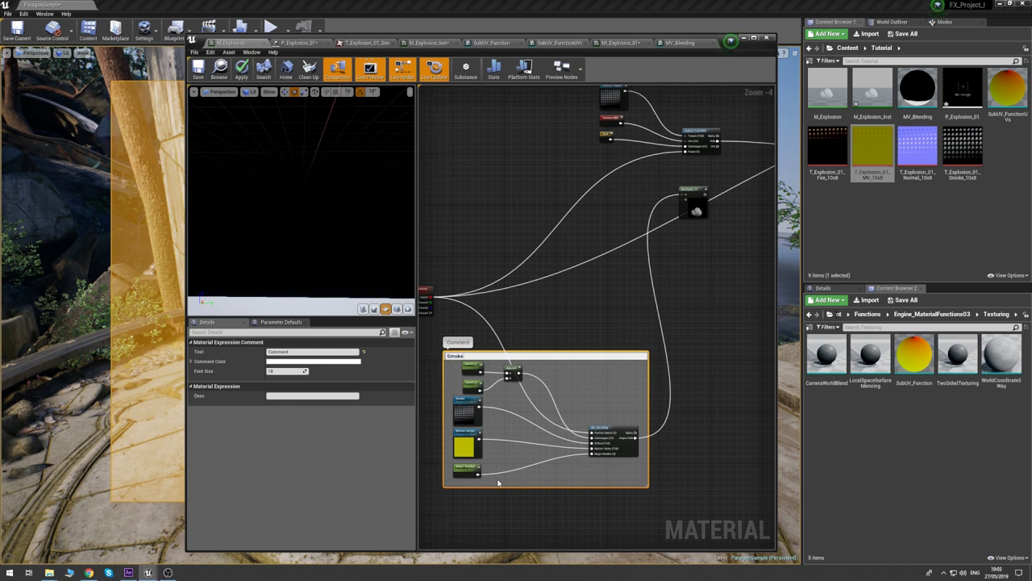
click(601, 322)
- Delete the Multiply preview node fed by MV_Blending
right_drag(695, 214, 597, 218)
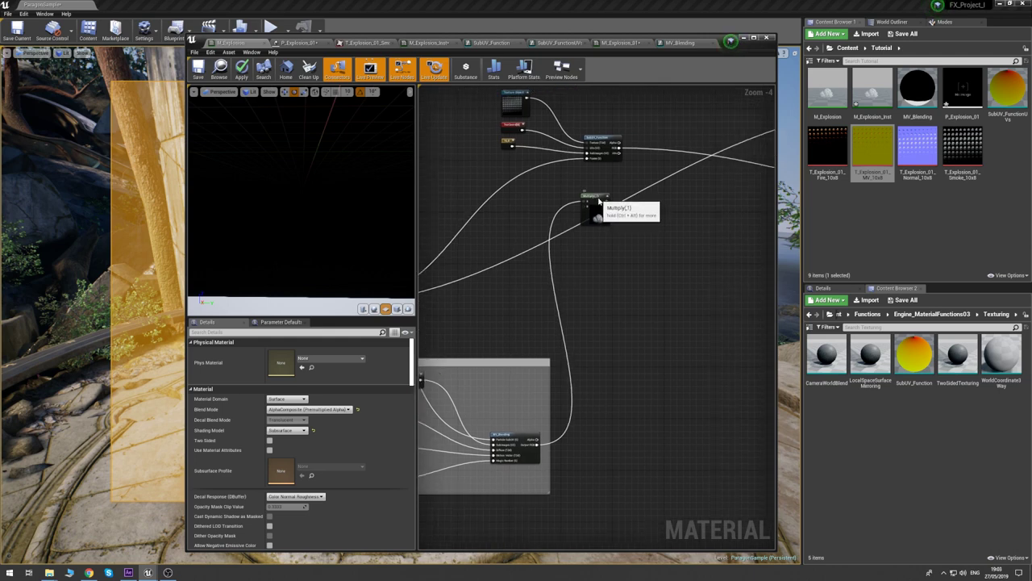
drag(599, 202, 671, 365)
key(Delete)
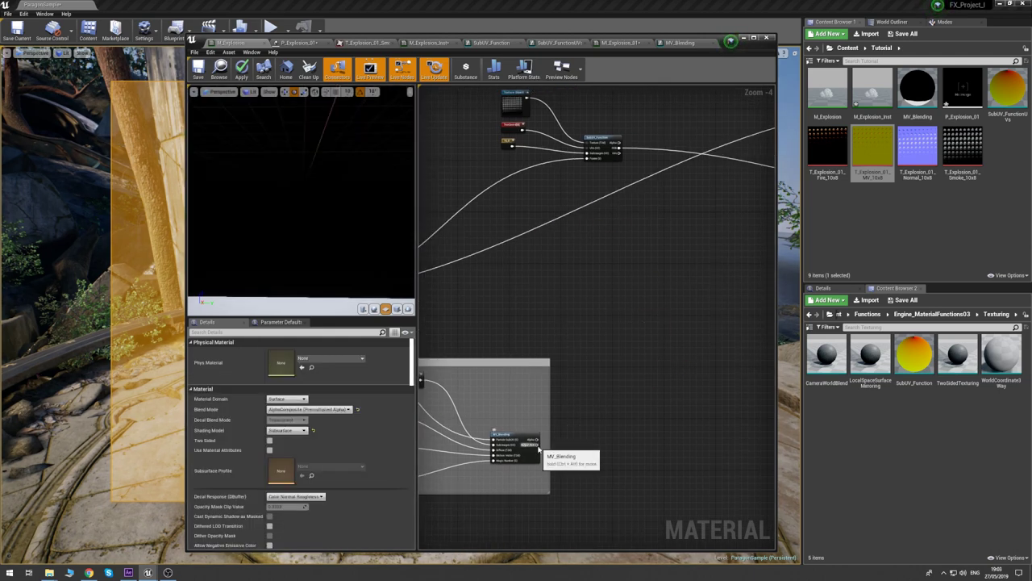
- Feed MV_Blending's RGB output into the Particle Color Multiply and connect that Multiply to Base Color
drag(538, 447, 684, 227)
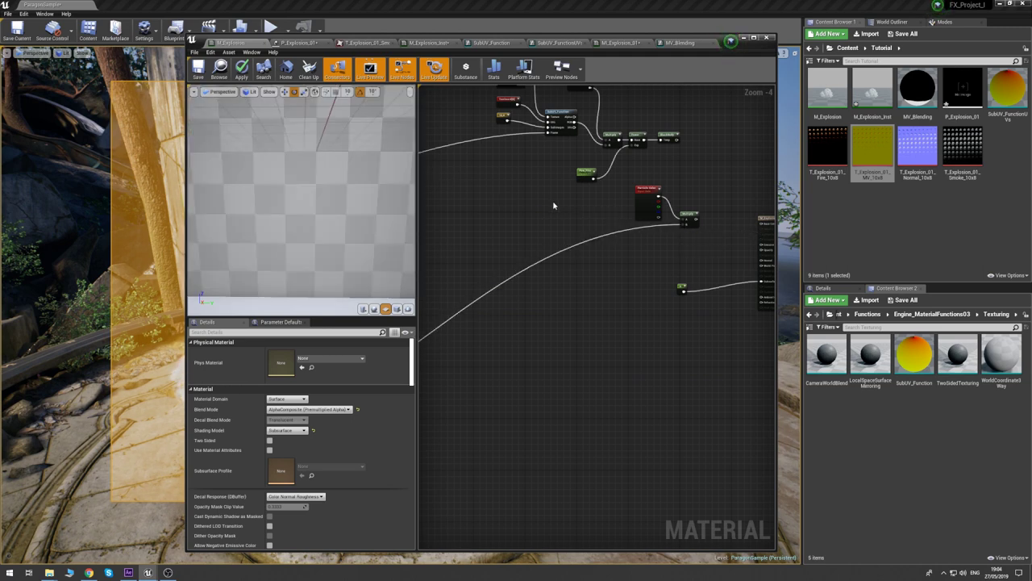
right_drag(553, 202, 751, 235)
scroll(553, 249, down, 1)
right_drag(553, 249, 659, 281)
right_drag(636, 342, 463, 298)
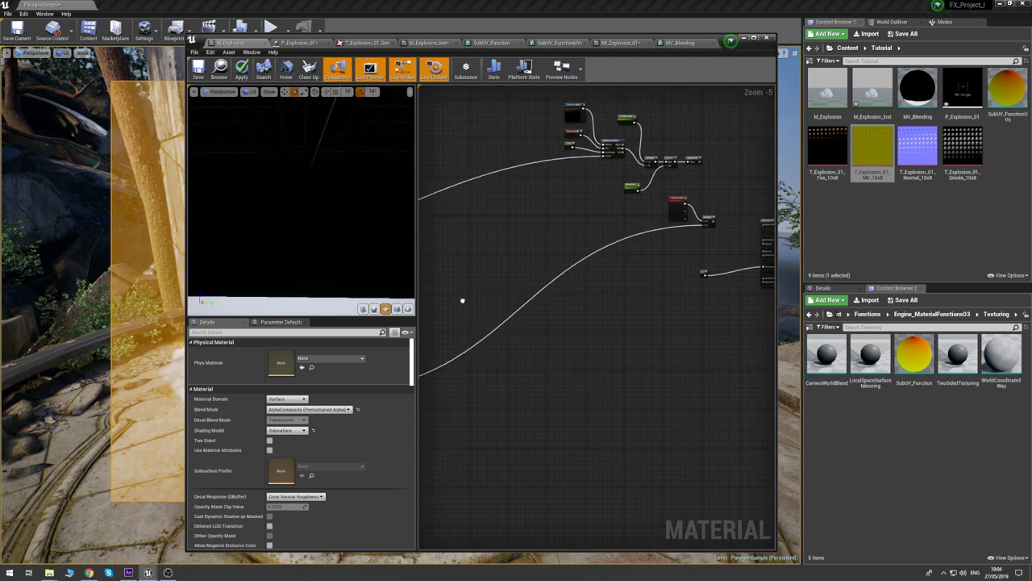
scroll(660, 248, up, 3)
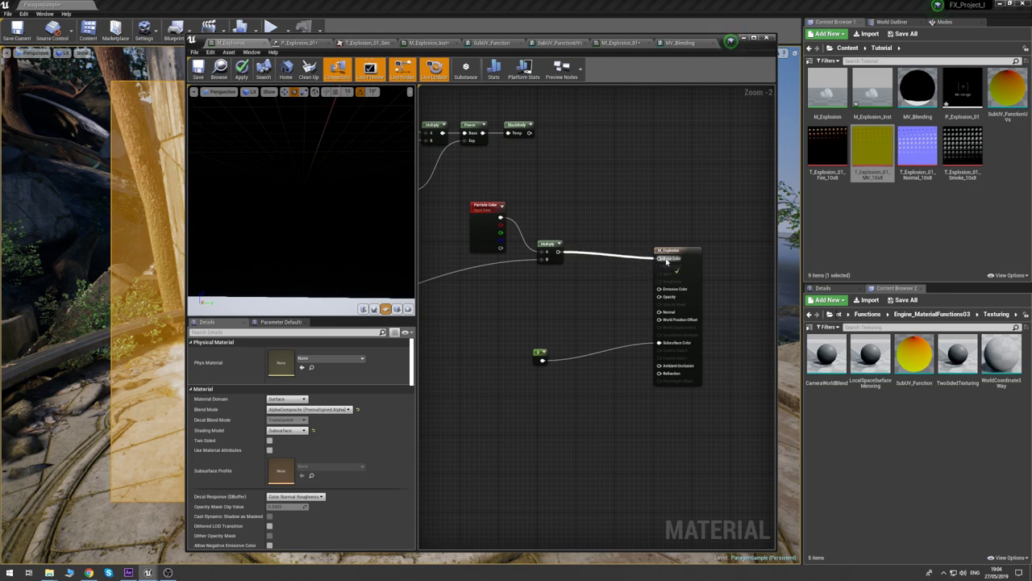
drag(666, 262, 667, 261)
- Multiply MV_Blending's Alpha output by the Particle Color alpha in a new Multiply node and connect it to Opacity
right_drag(468, 311, 756, 274)
scroll(570, 339, down, 2)
right_drag(569, 338, 774, 240)
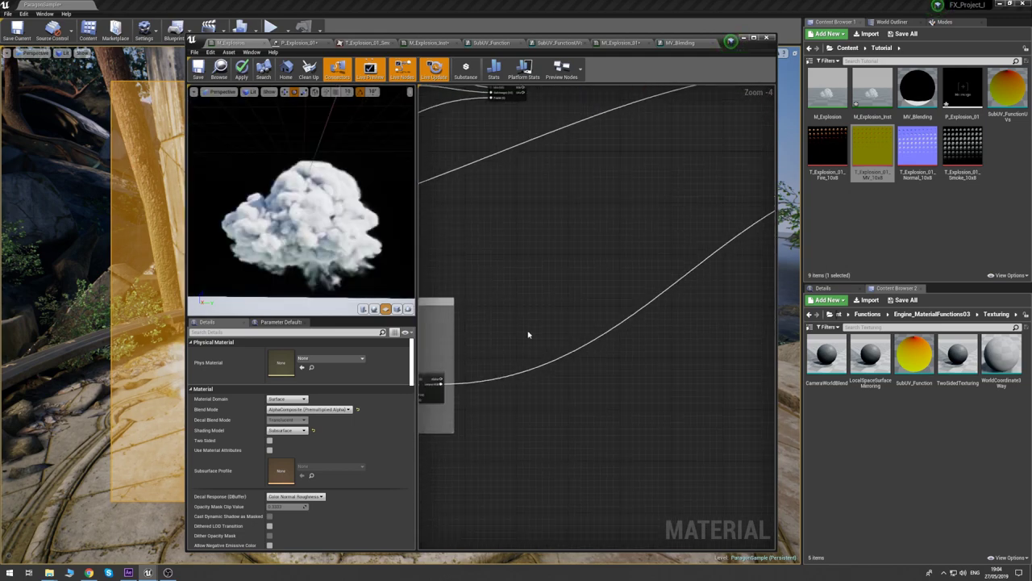
right_drag(528, 334, 419, 353)
right_drag(789, 201, 678, 201)
right_drag(730, 225, 608, 249)
key(m)
click(647, 220)
right_drag(545, 263, 576, 315)
drag(512, 356, 523, 185)
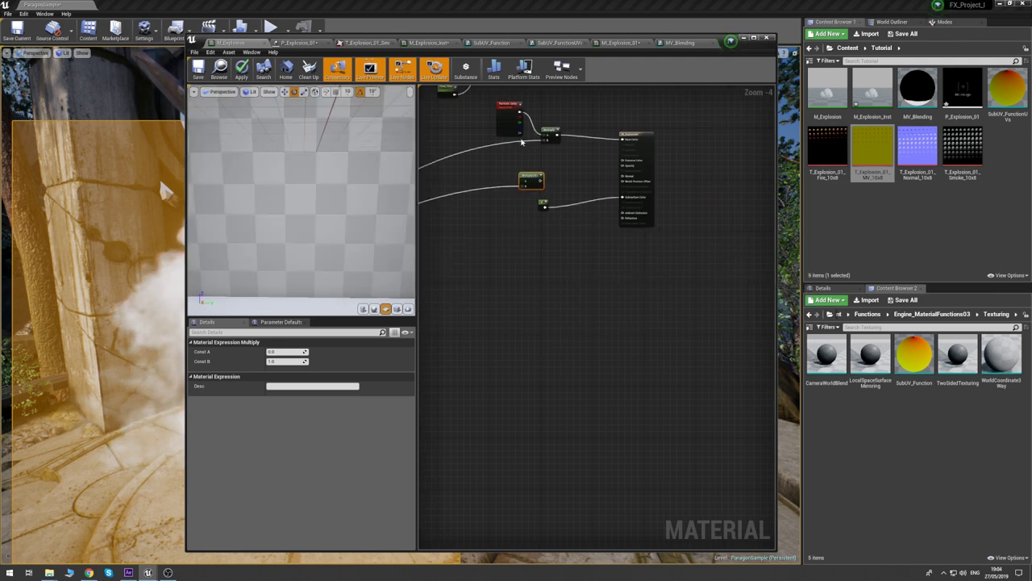
drag(520, 132, 623, 166)
click(573, 164)
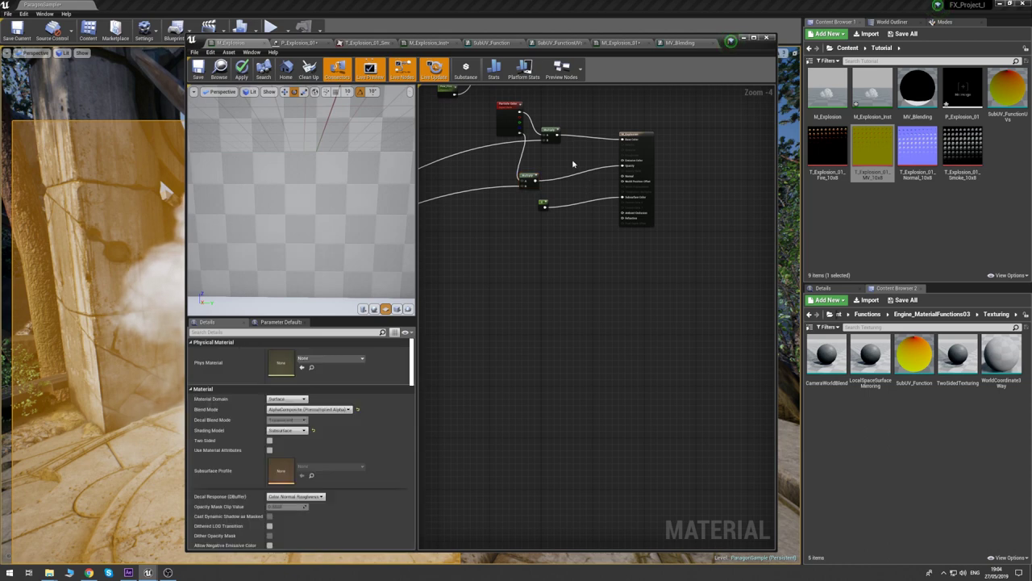
- Connect the BlackBody output to Emissive Color and save the M_Explosion material
right_drag(572, 164, 609, 188)
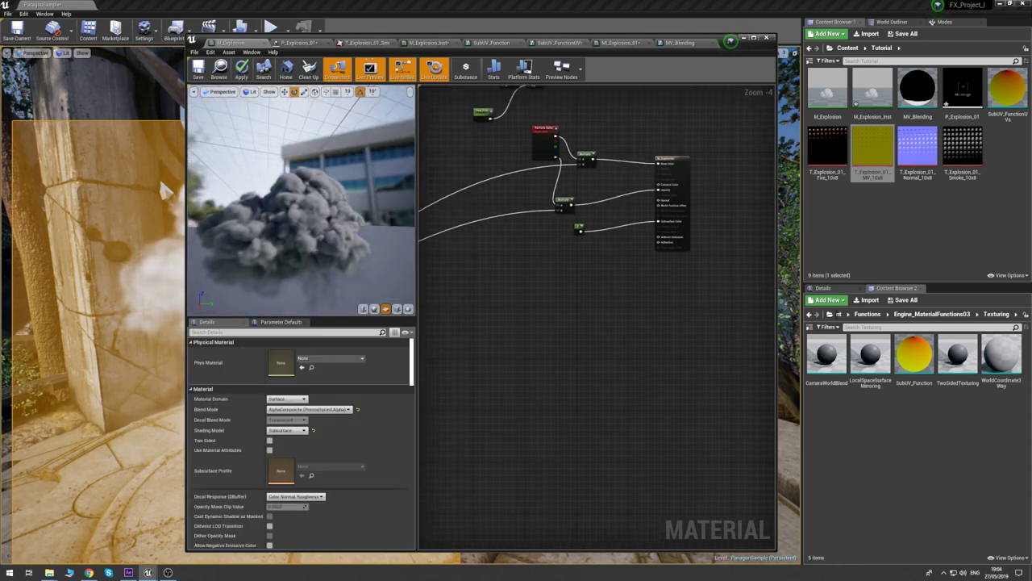
drag(331, 260, 363, 260)
mouse_move(331, 260)
right_down()
mouse_move(331, 230)
mouse_move(331, 274)
right_up()
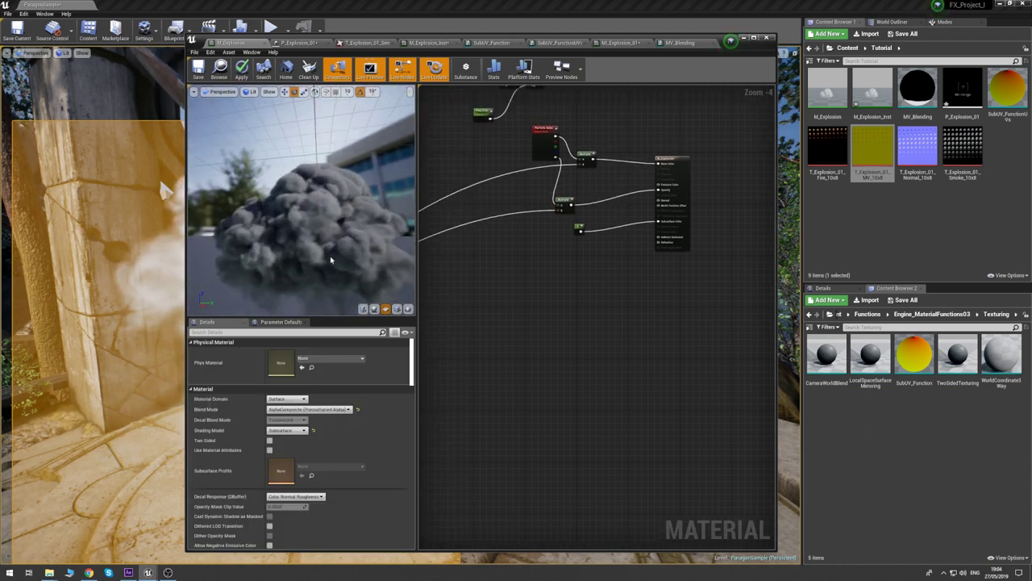
right_drag(619, 145, 588, 149)
drag(586, 144, 676, 249)
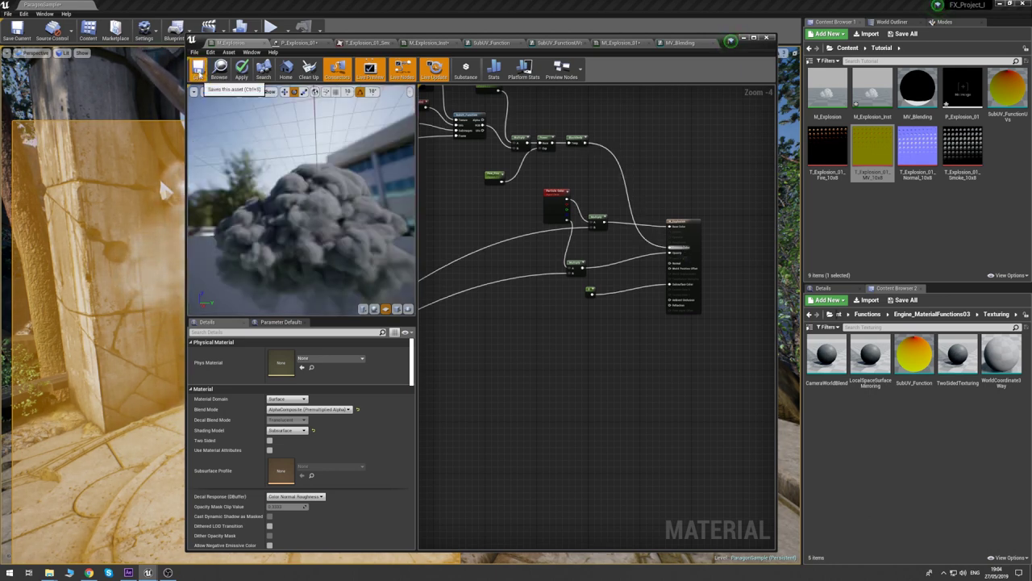
click(198, 70)
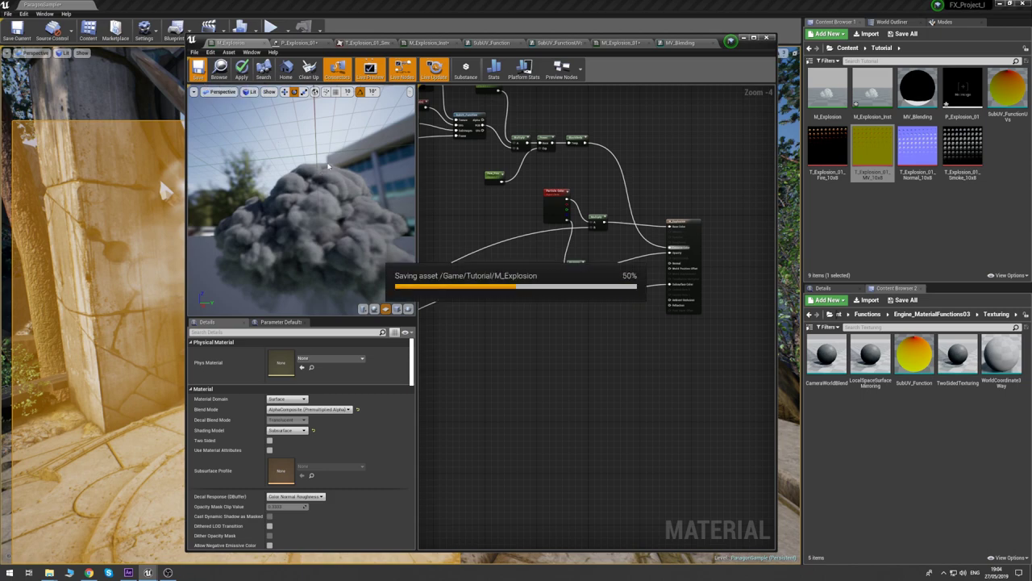
- Hide the level's editor overlays and open P_Explosion_01, placing its window beside the explosion in the viewport
right_drag(159, 177, 85, 176)
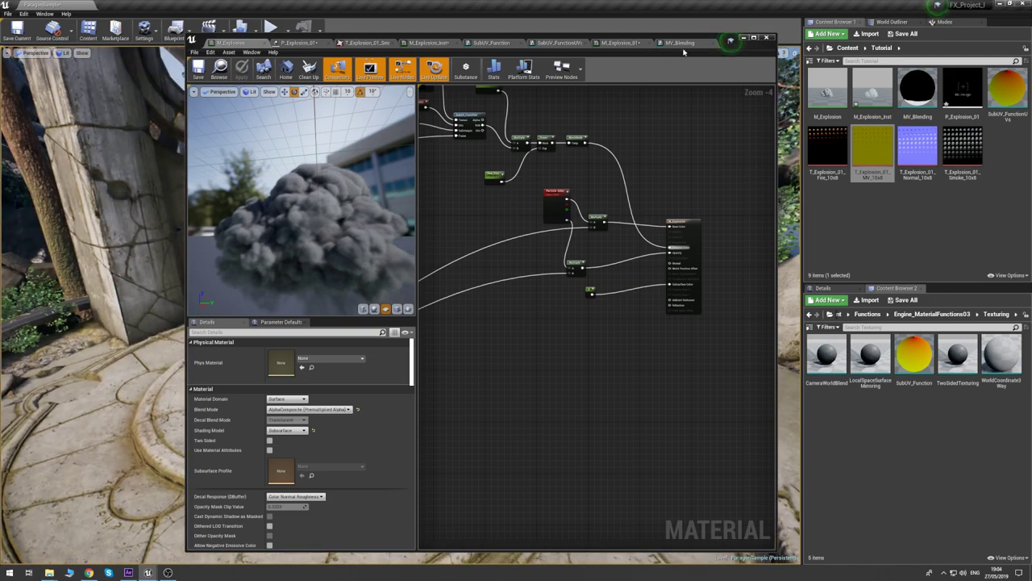
click(743, 38)
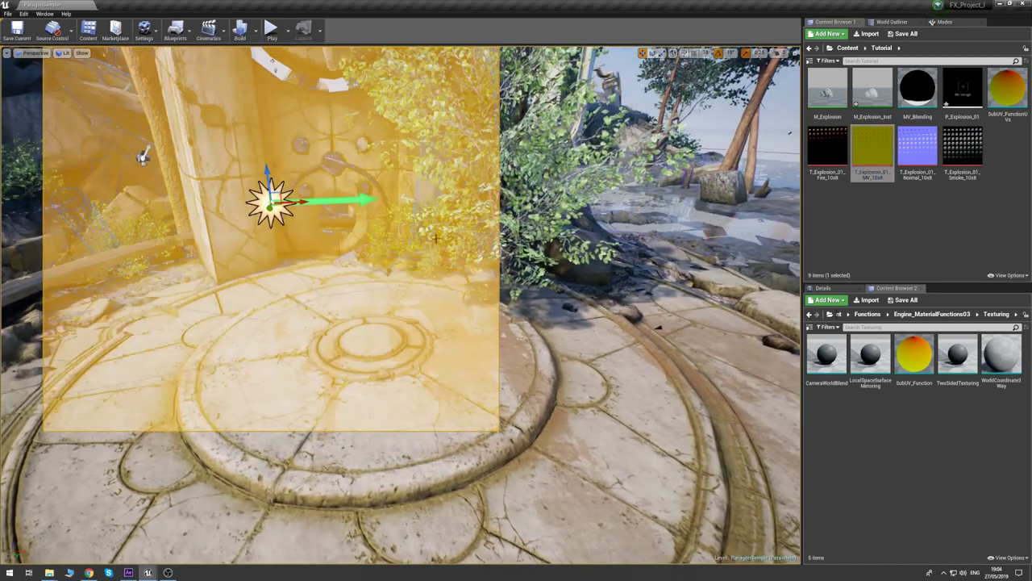
key(g)
right_drag(435, 239, 427, 217)
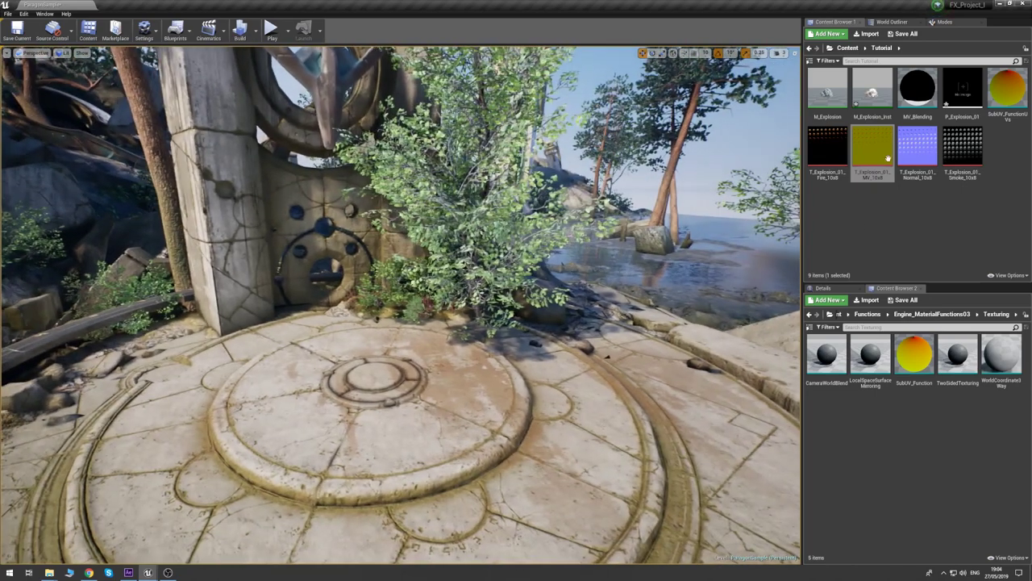
double_click(962, 88)
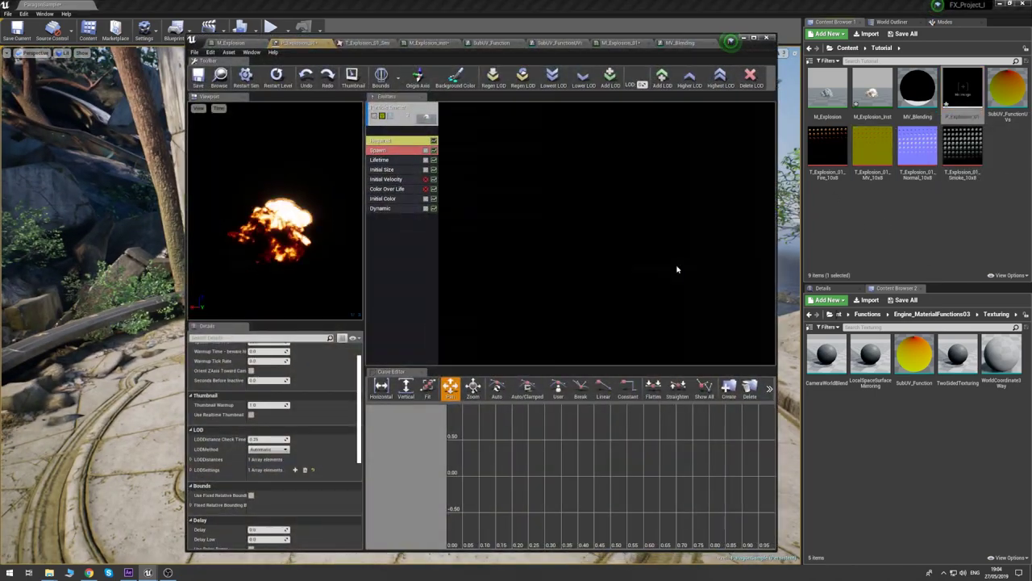
click(430, 253)
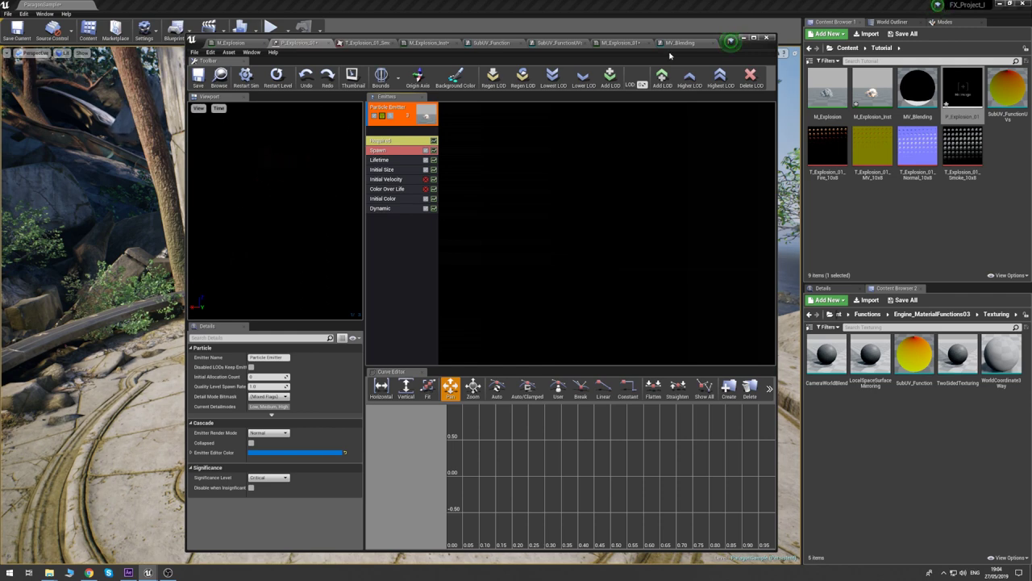
drag(714, 41, 986, 45)
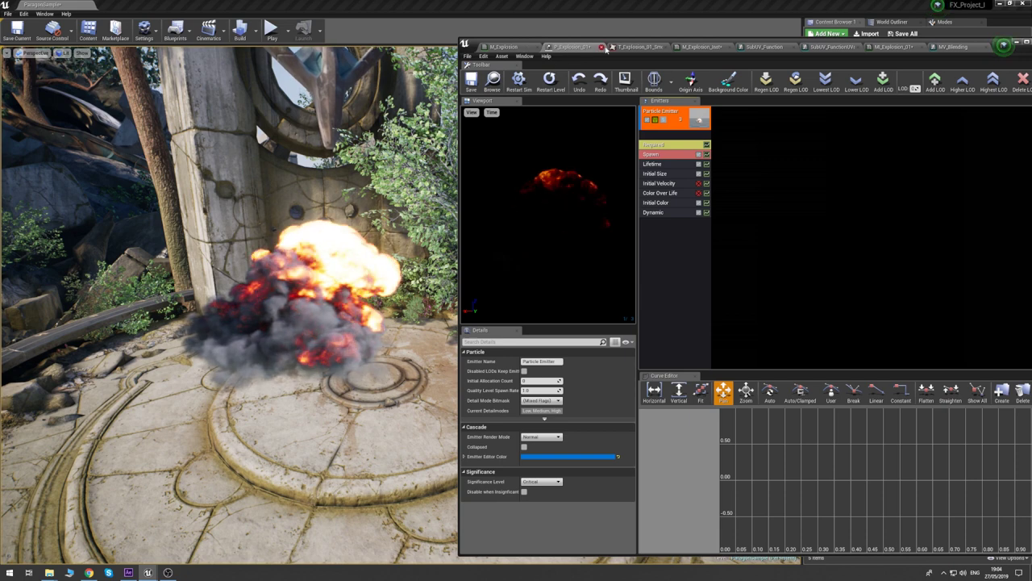
- Review the MI_Explosion_01 parameters and the MV_Blending and M_Explosion graphs against the explosion in the level
click(892, 47)
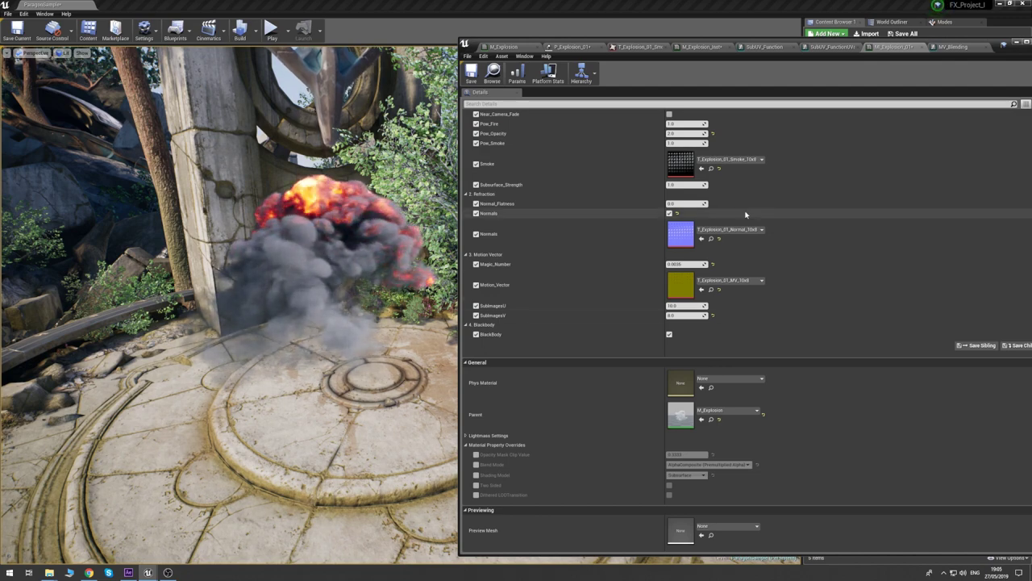
click(952, 47)
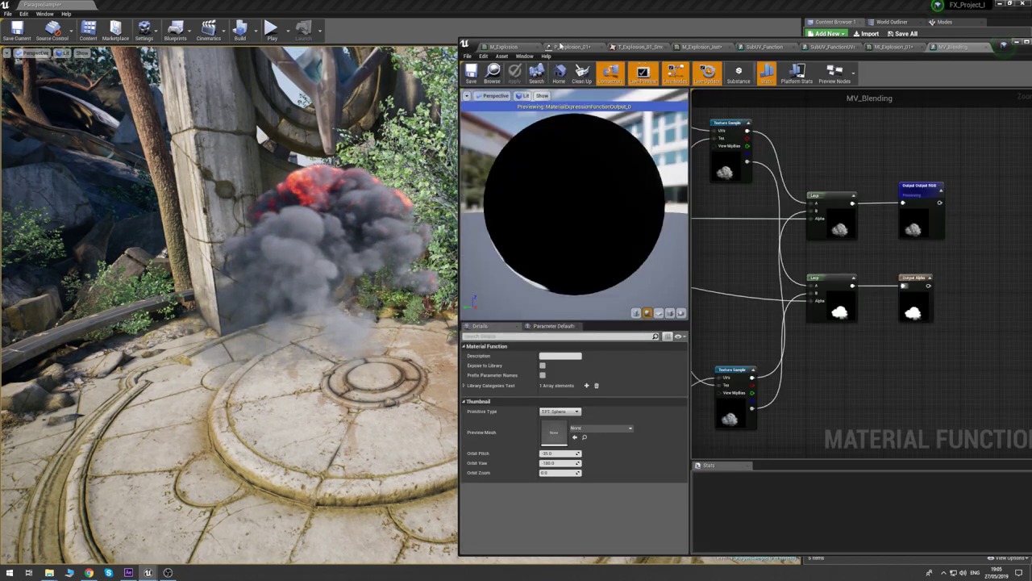
click(525, 48)
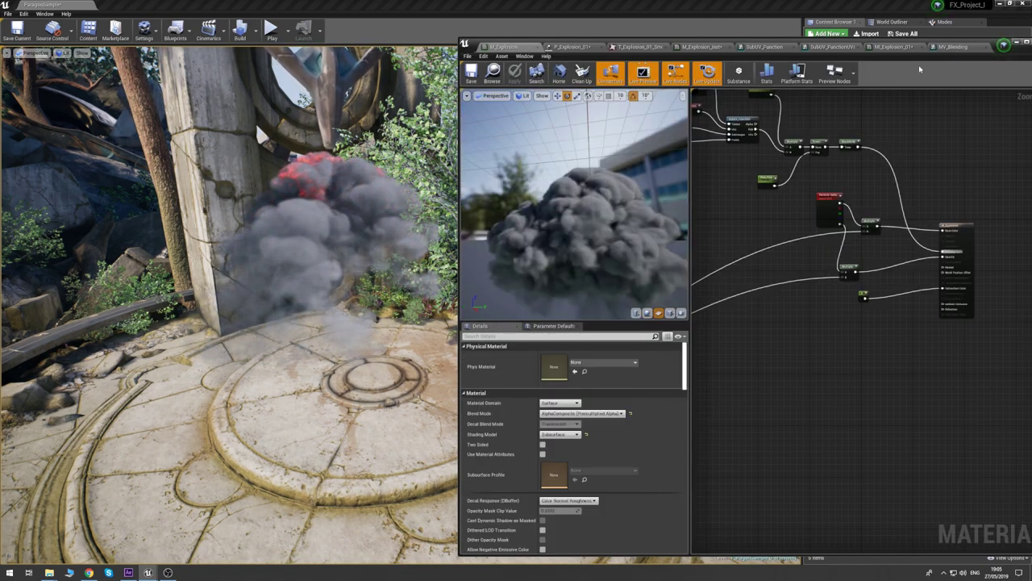
click(1016, 42)
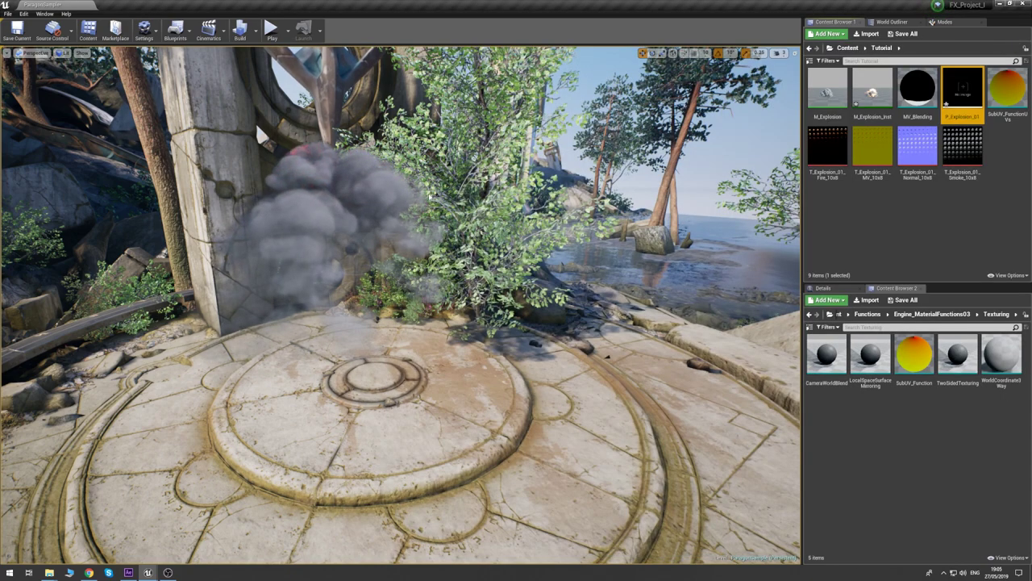
- Open M_Explosion_Inst from the explosion emitter placed in the level and set its Magic Number to 0.0009
click(354, 204)
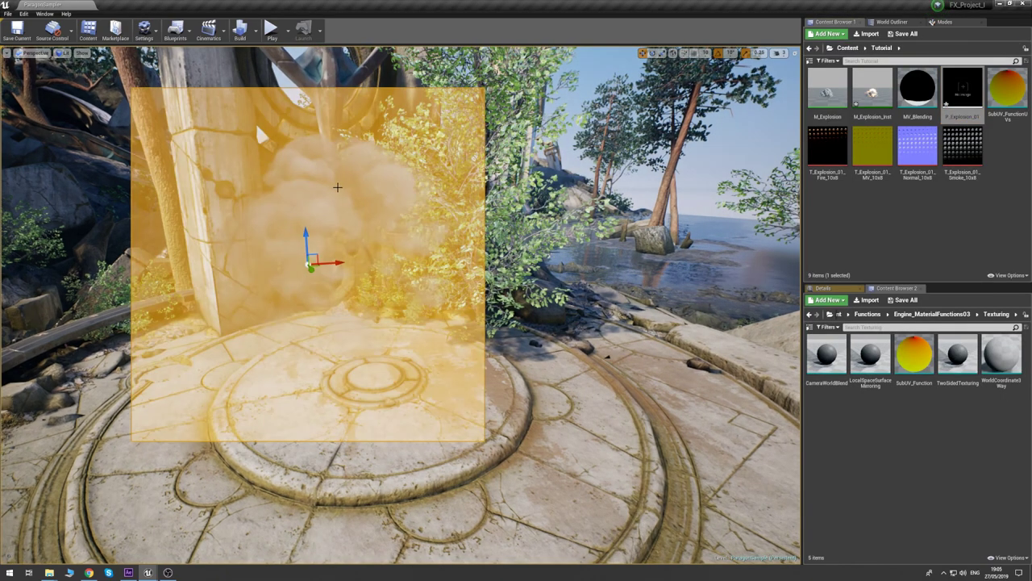
click(822, 288)
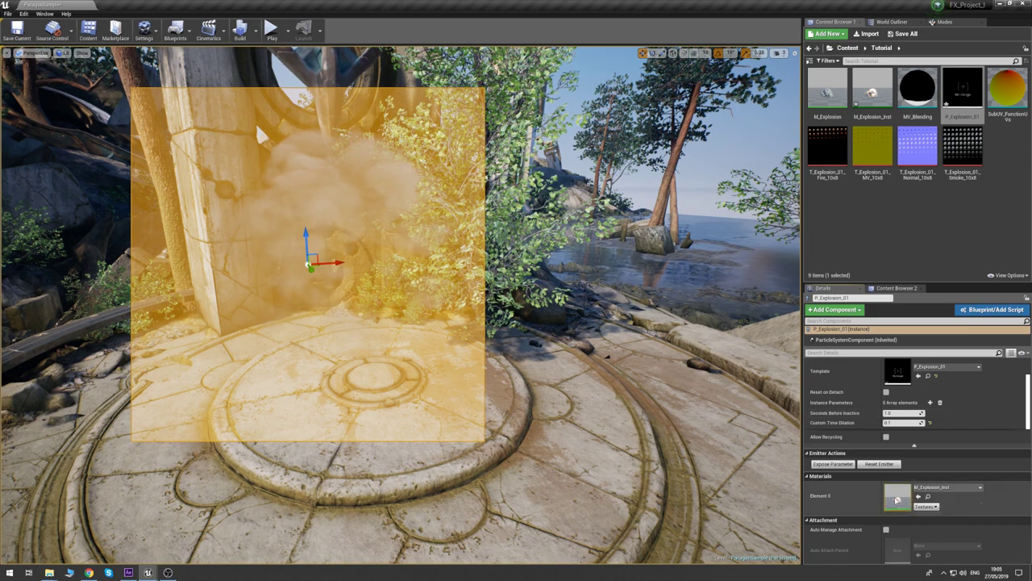
double_click(897, 500)
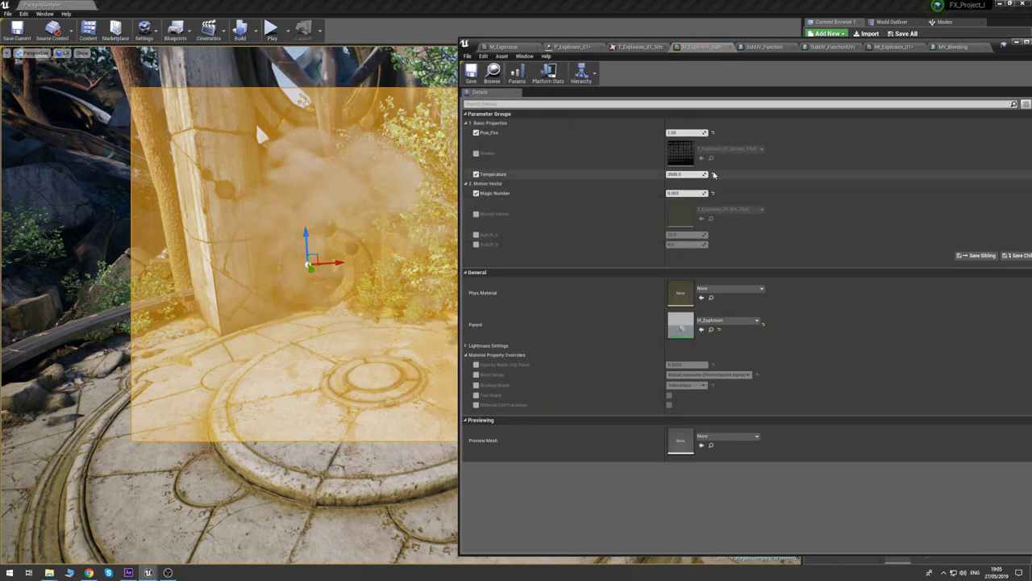
click(685, 193)
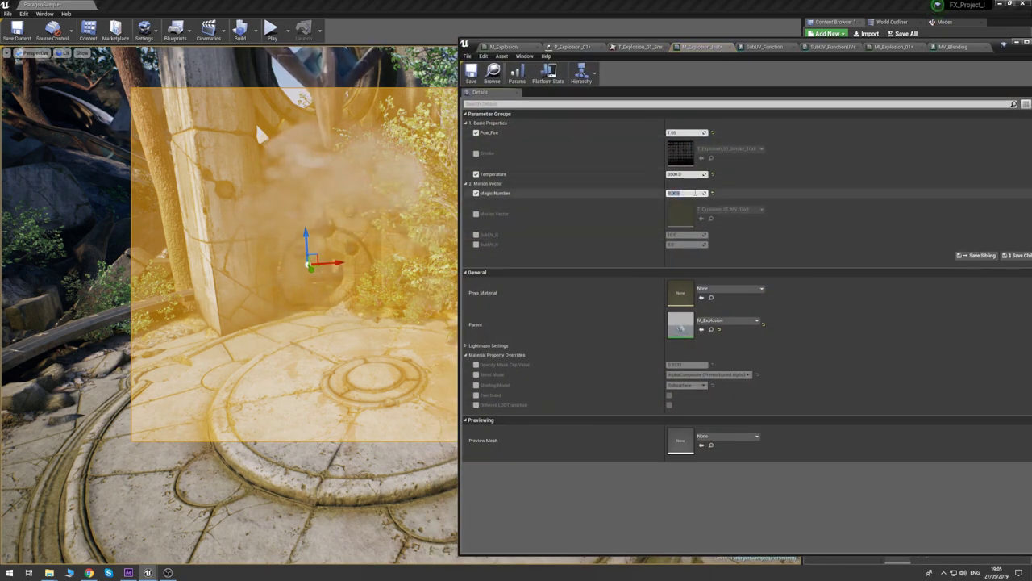
text(0.0009)
key(Return)
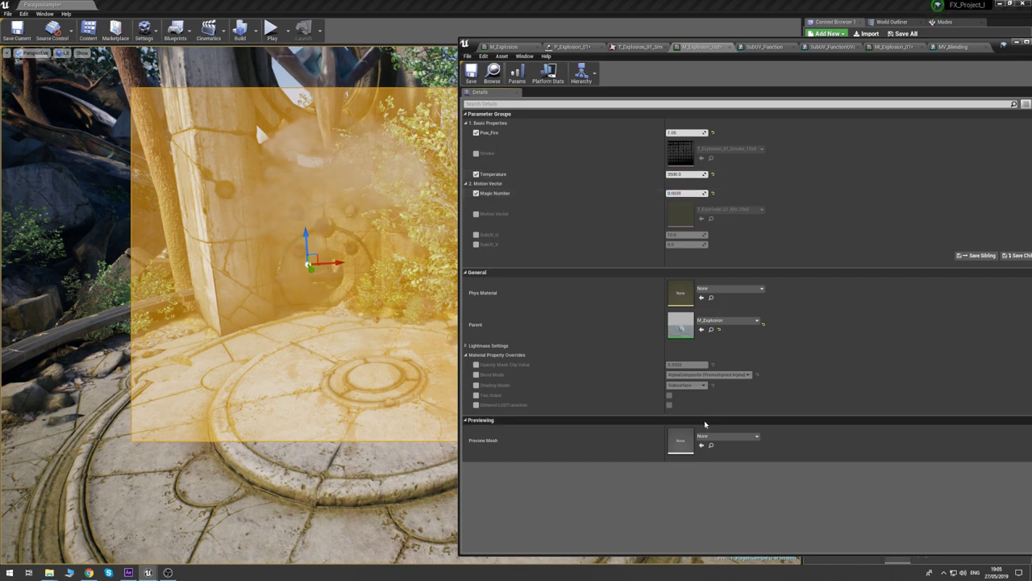
- Open the parent M_Explosion material and place a copy of the MV_Blending node below the Smoke comment
double_click(680, 325)
scroll(718, 263, down, 6)
right_drag(718, 263, 887, 276)
scroll(888, 276, up, 2)
scroll(888, 298, up, 6)
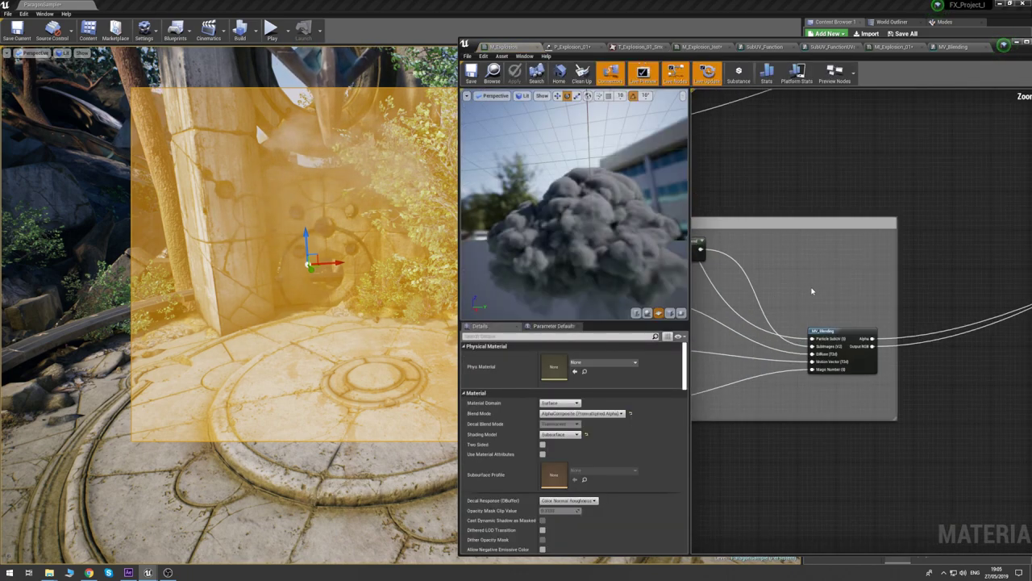
click(895, 327)
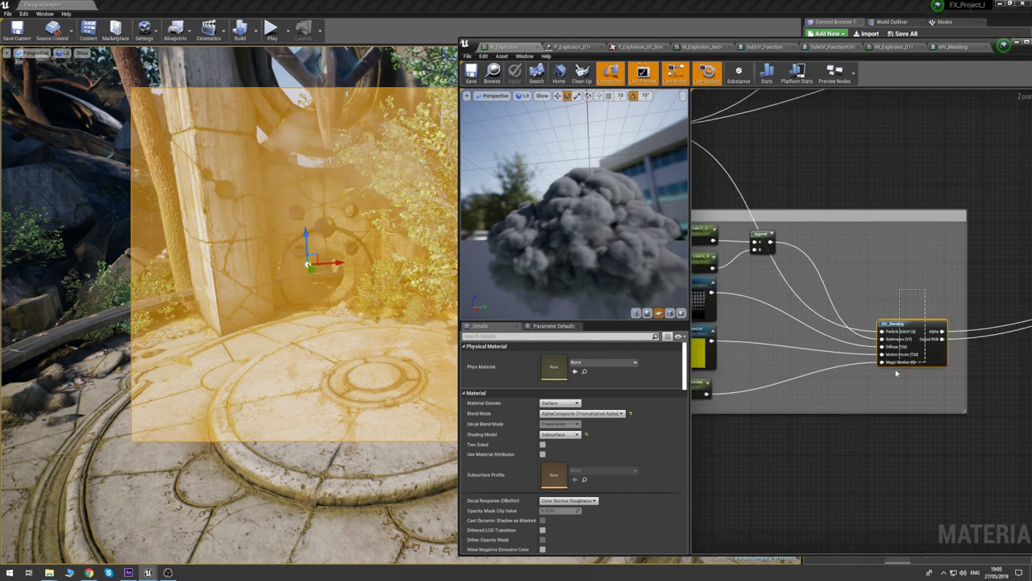
click(880, 472)
right_drag(904, 498, 892, 450)
key(ctrl+v)
drag(895, 457, 870, 412)
click(852, 396)
right_drag(799, 354, 846, 382)
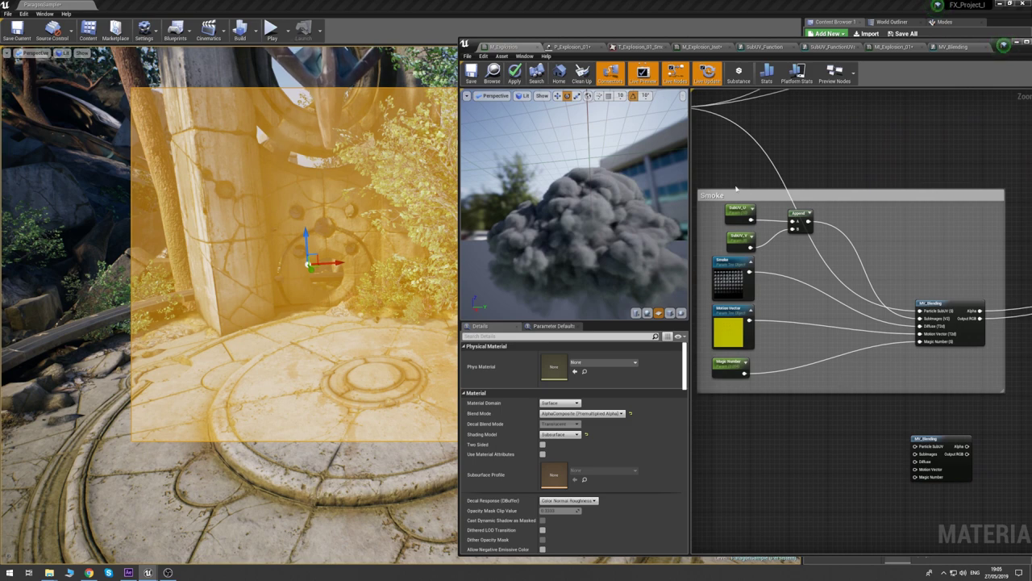
- Connect the Smoke group's Append output to the second MV_Blending node's Particle SubUV input
drag(753, 219, 805, 263)
click(818, 224)
drag(809, 222, 917, 448)
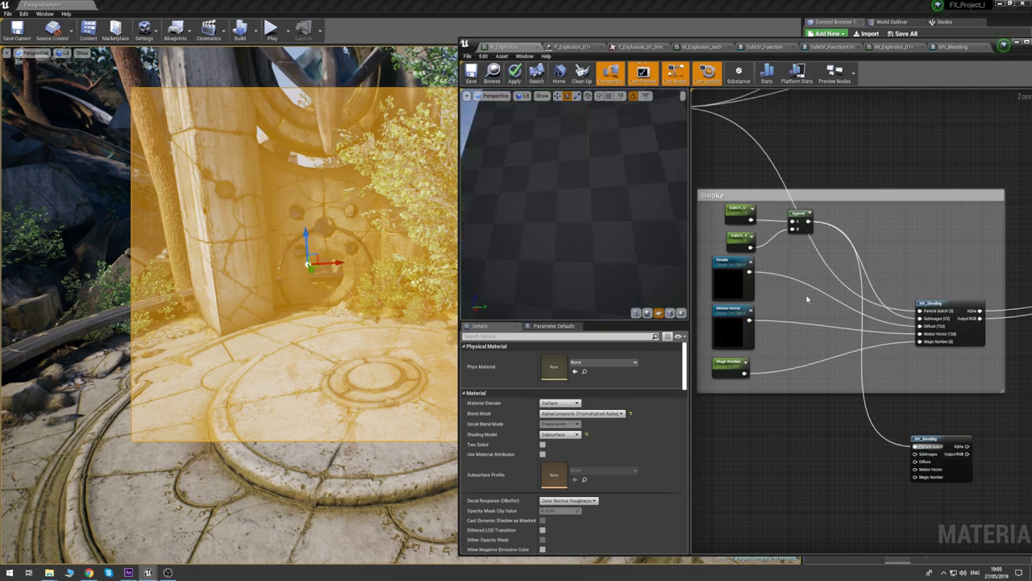
- Duplicate the Dynamic Parameter node below the Smoke comment and connect its SubUV output to the second MV_Blending node's SubImages input
right_drag(806, 299, 832, 375)
right_drag(762, 222, 817, 206)
click(738, 157)
right_drag(817, 463, 800, 382)
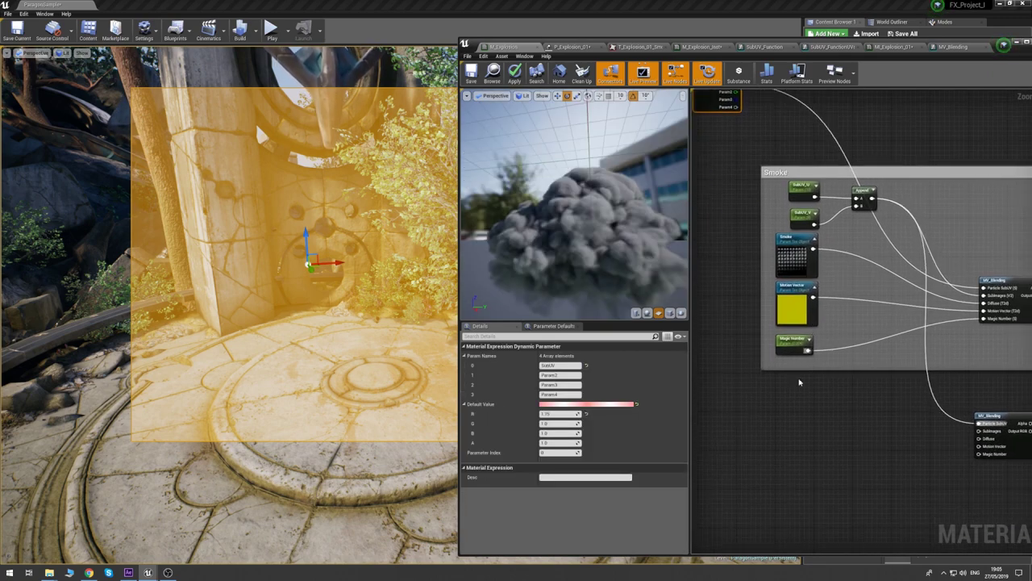
click(786, 430)
key(ctrl+v)
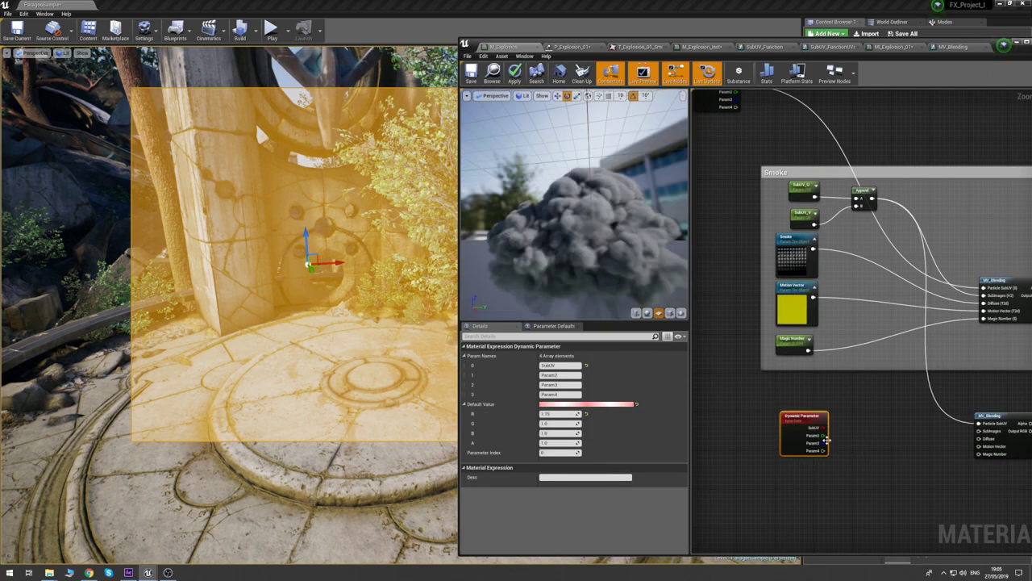
drag(824, 427, 979, 431)
click(908, 474)
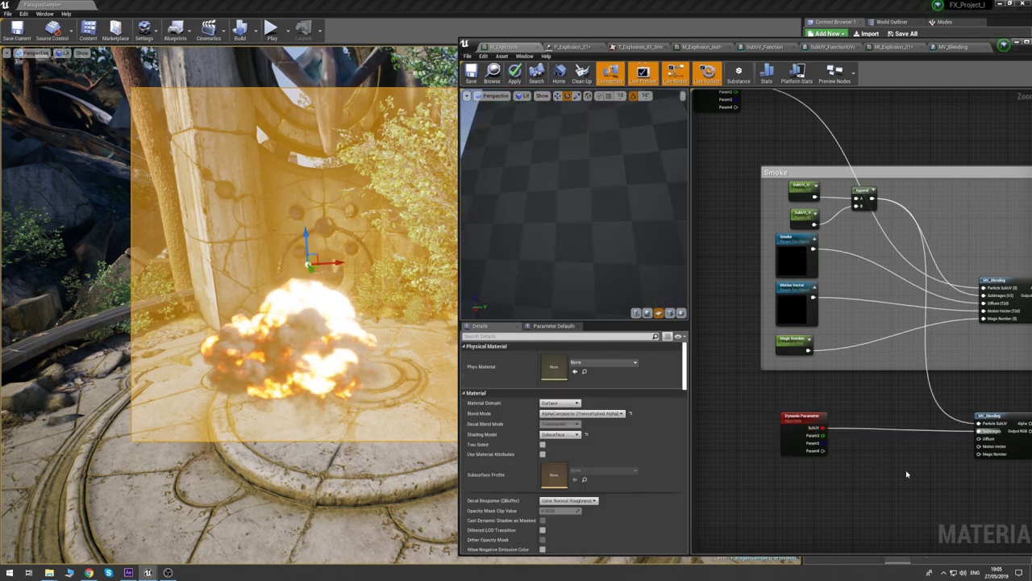
- Duplicate the Smoke texture parameter below the copied Dynamic Parameter and assign T_Explosion_01_Fire_10x8 as the copy's texture
right_drag(877, 376, 812, 353)
click(730, 241)
key(ctrl+c)
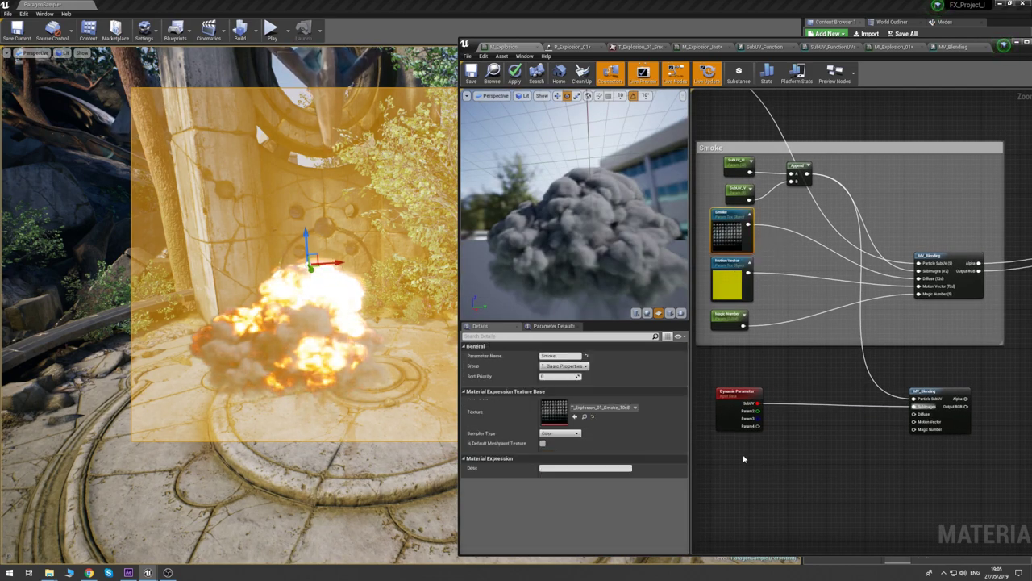
key(ctrl+v)
click(559, 433)
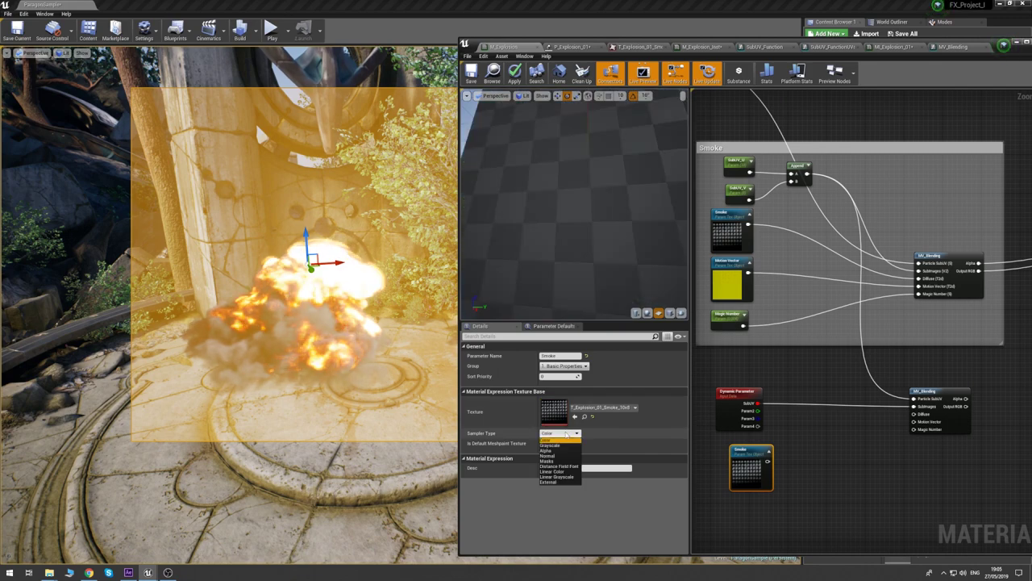
click(559, 433)
click(589, 409)
click(617, 412)
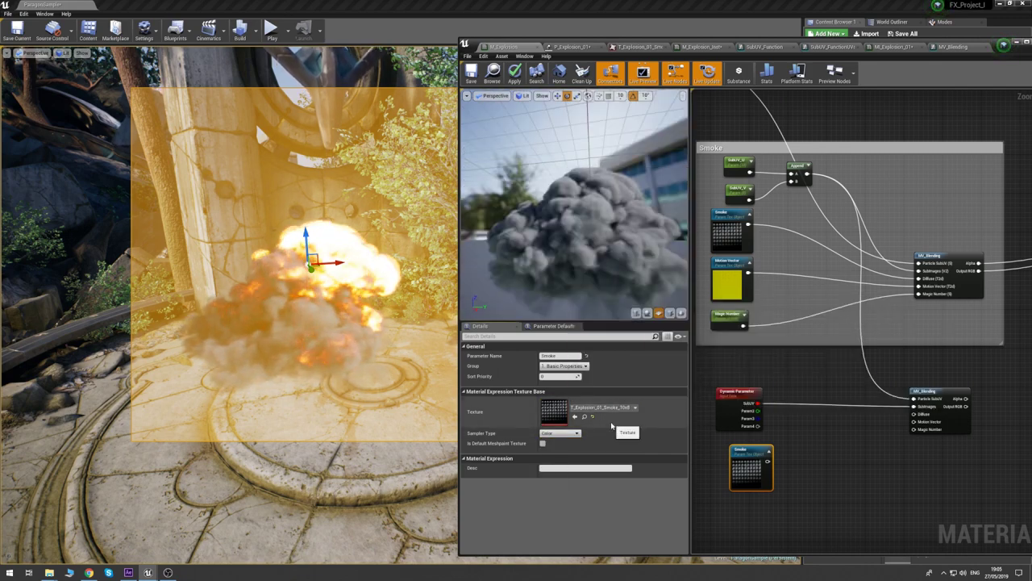
drag(907, 46, 603, 63)
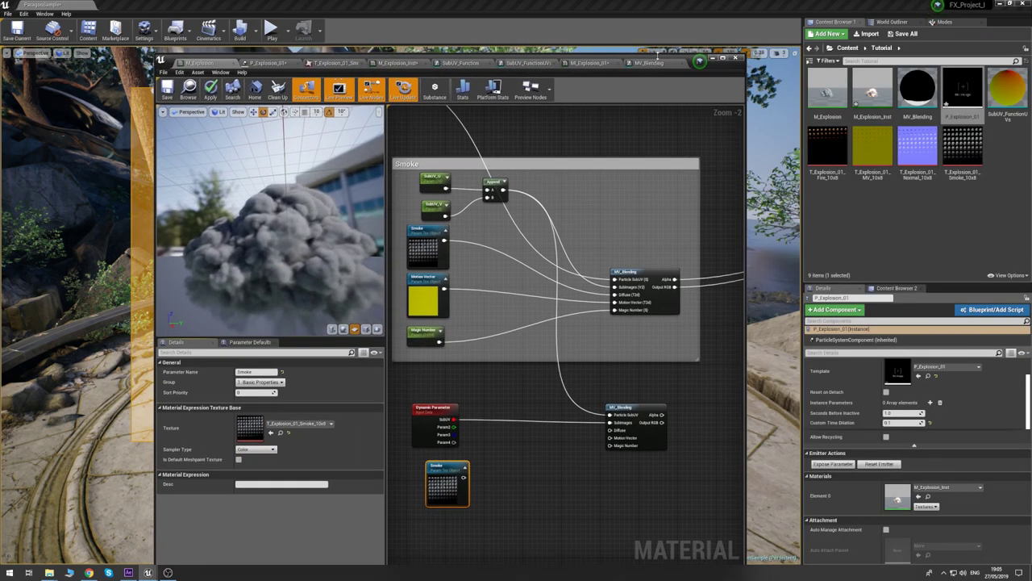
drag(834, 159, 250, 427)
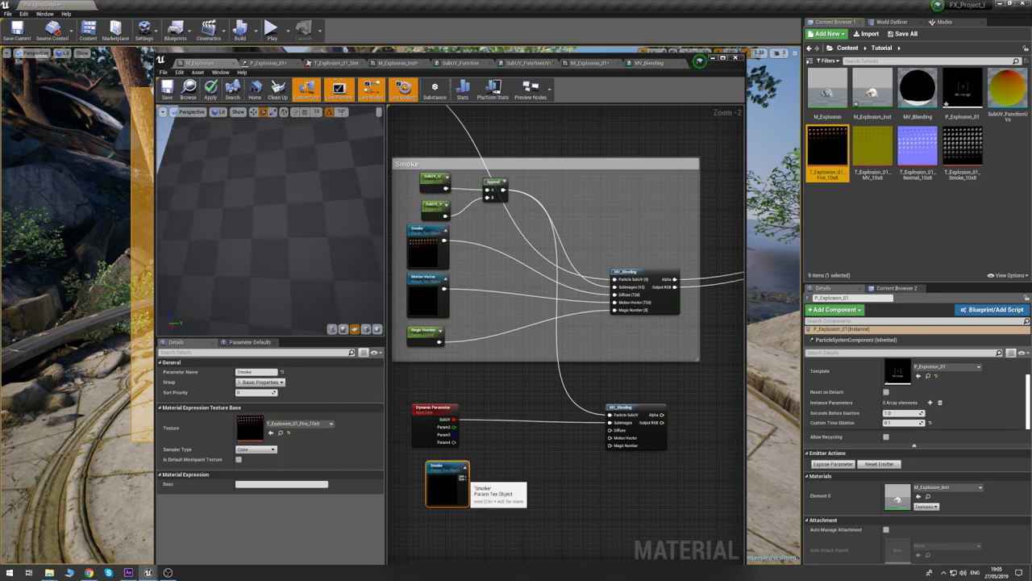
- Connect the copied texture parameter to the second MV_Blending node's Diffuse input and the Motion Vector parameter to its Motion Vector input
drag(464, 476, 610, 429)
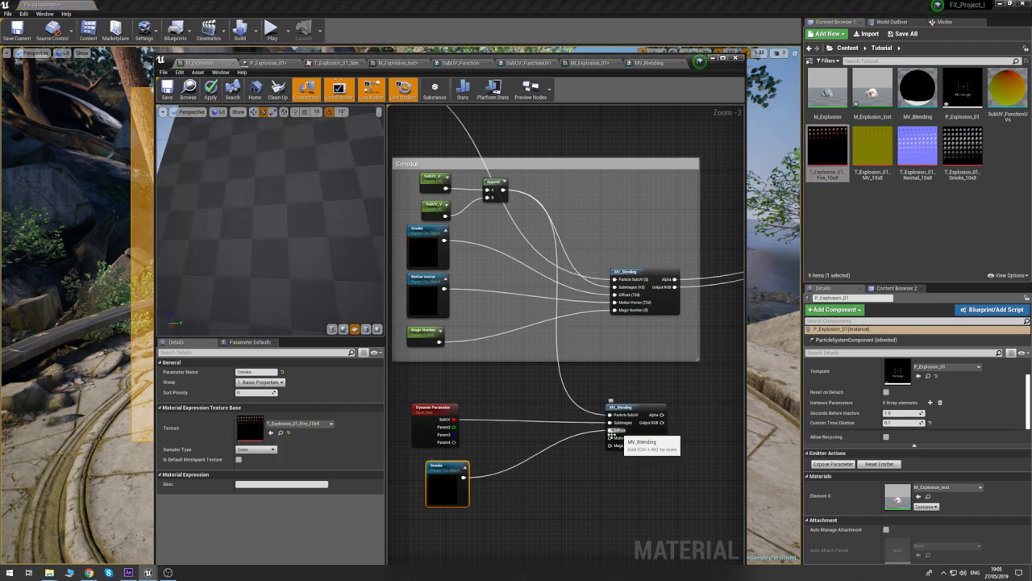
right_drag(611, 434, 691, 408)
drag(525, 263, 690, 412)
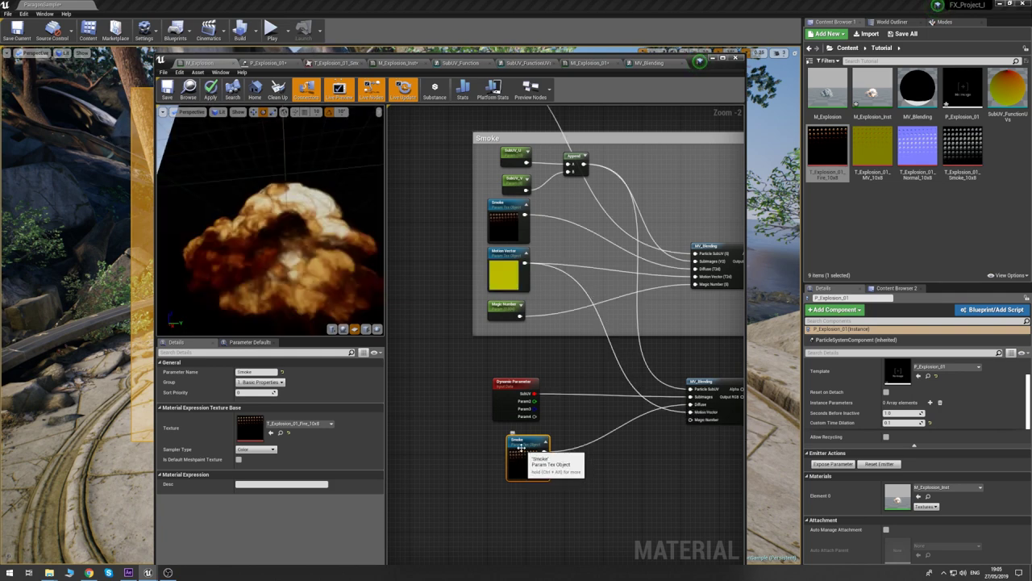
- Rename the copied texture parameter to Fire and assign T_Explosion_01_Smoke_10x8 to the original Smoke parameter
click(257, 372)
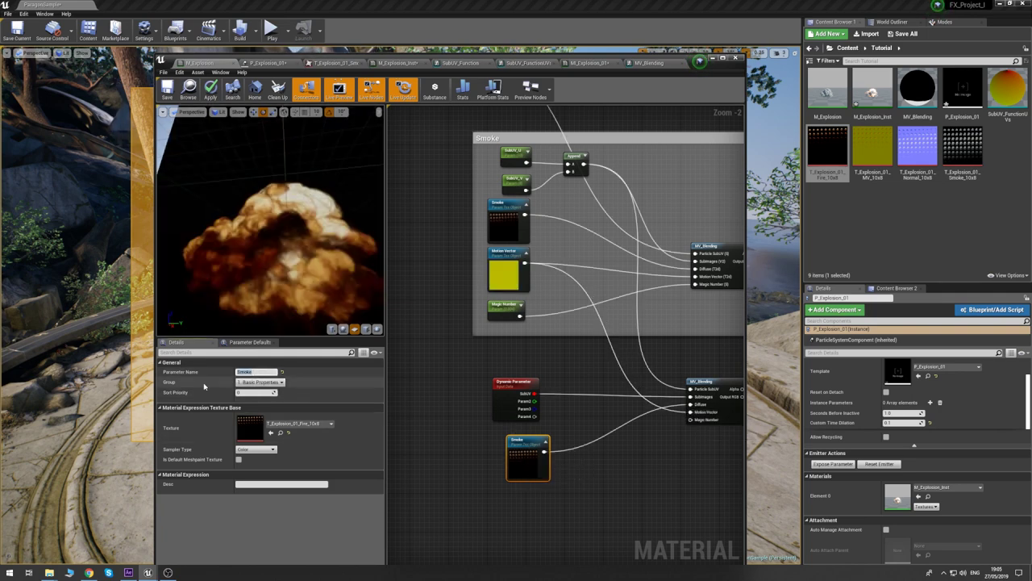
key(Return)
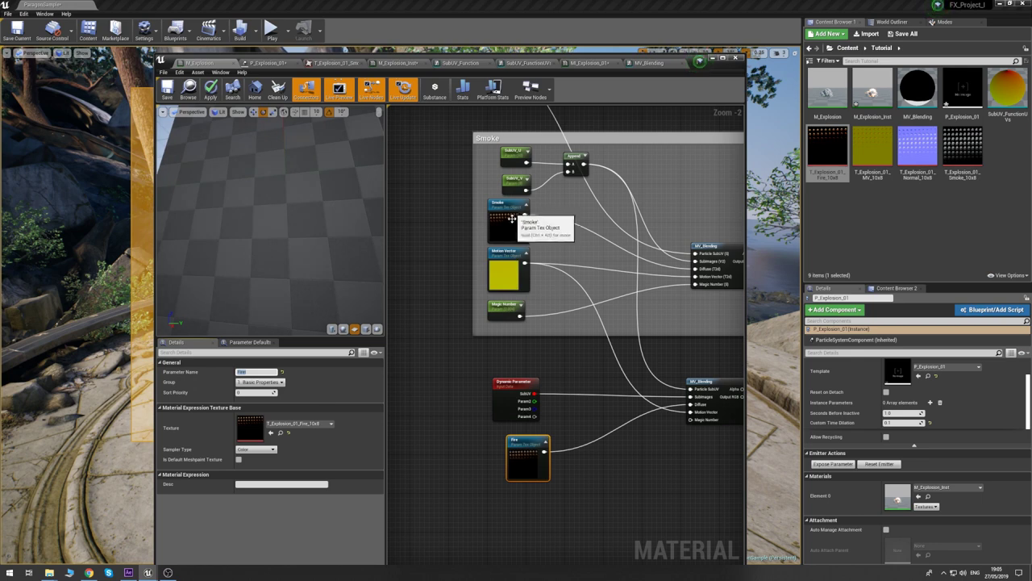
click(512, 219)
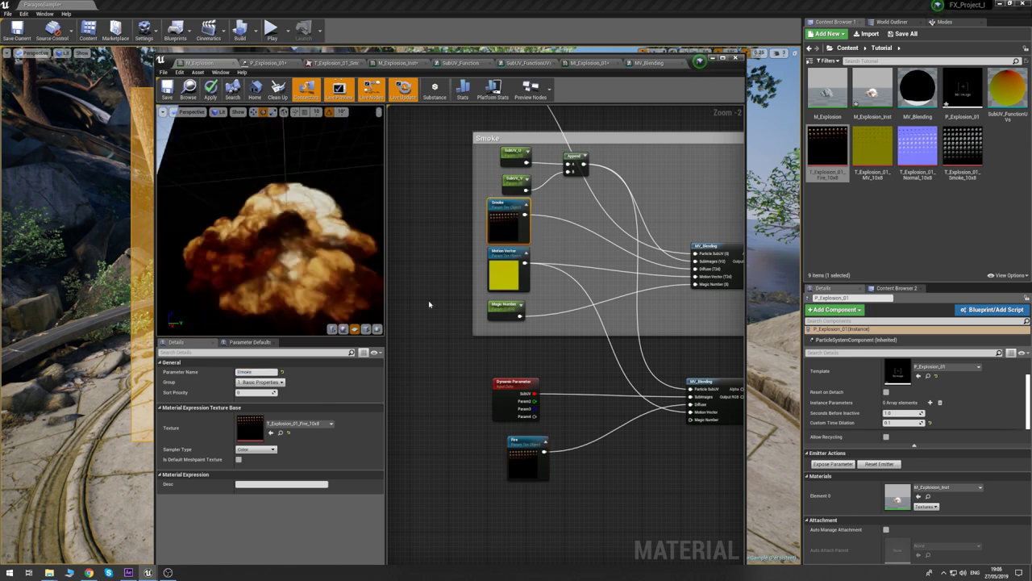
click(303, 426)
click(304, 429)
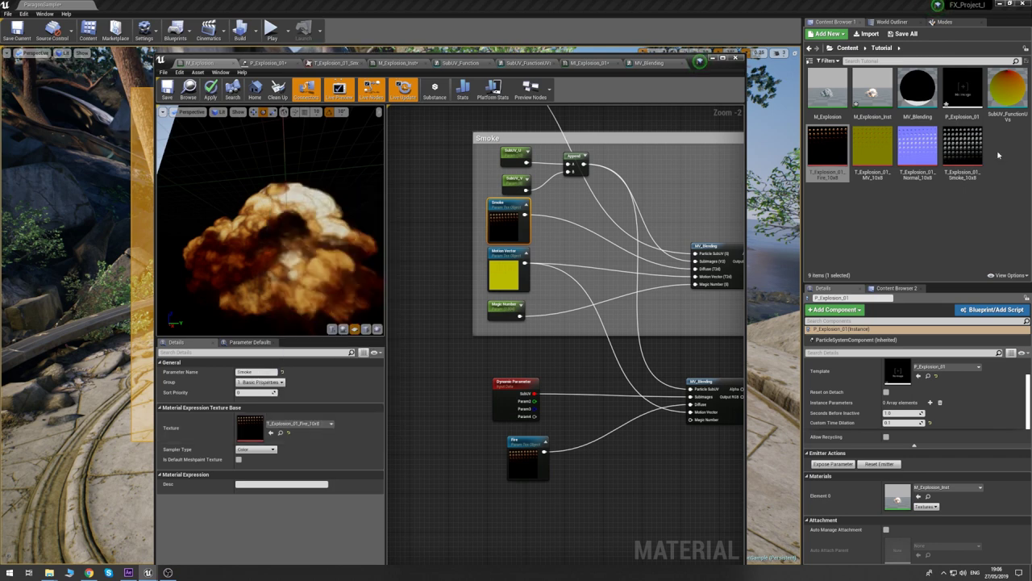
drag(963, 153, 262, 428)
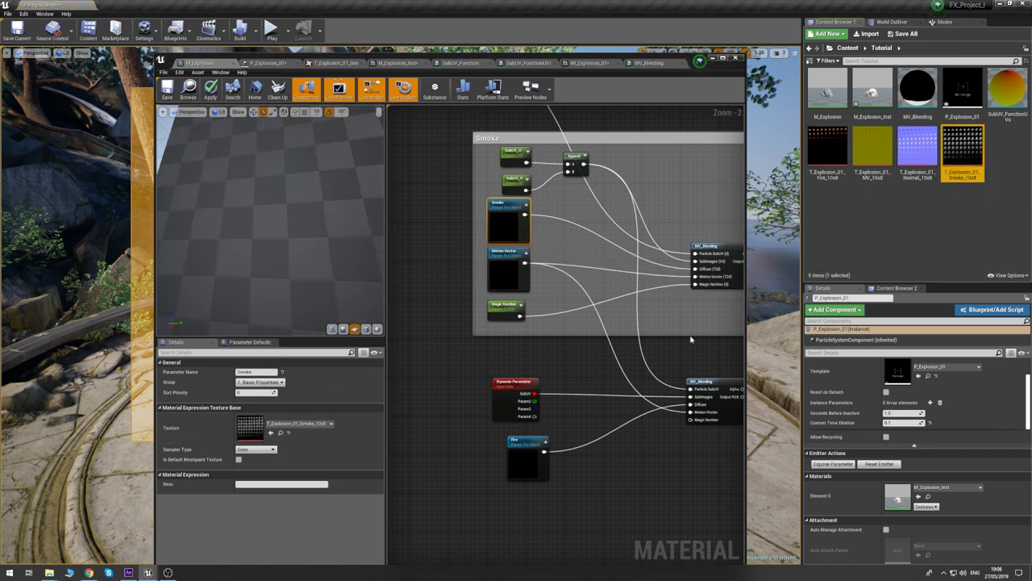
- Connect Magic Number to the second MV_Blending node and link that node's Output RGB to the Multiply feeding the Power and BlackBody chain
right_drag(664, 320, 608, 304)
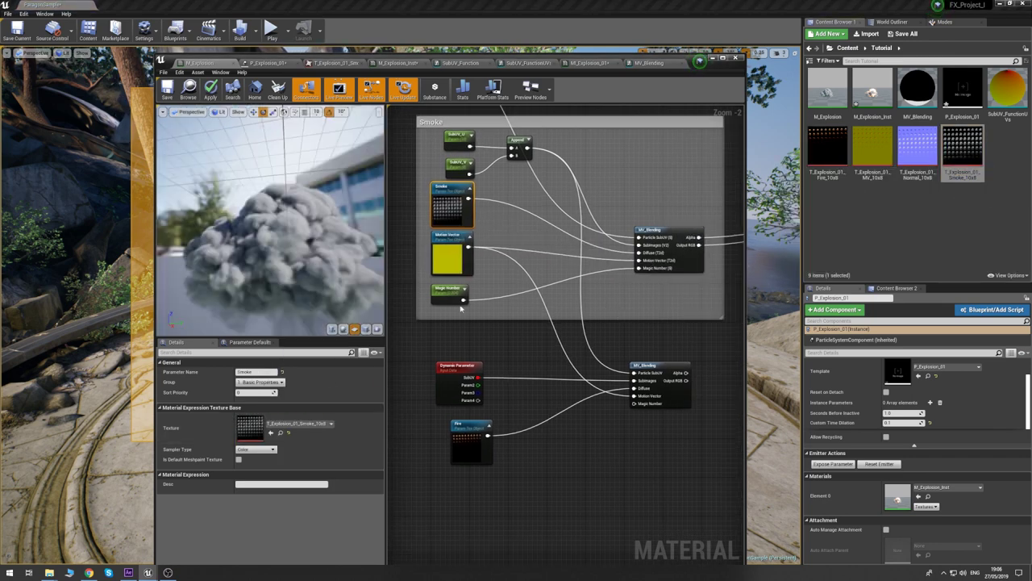
drag(462, 300, 636, 409)
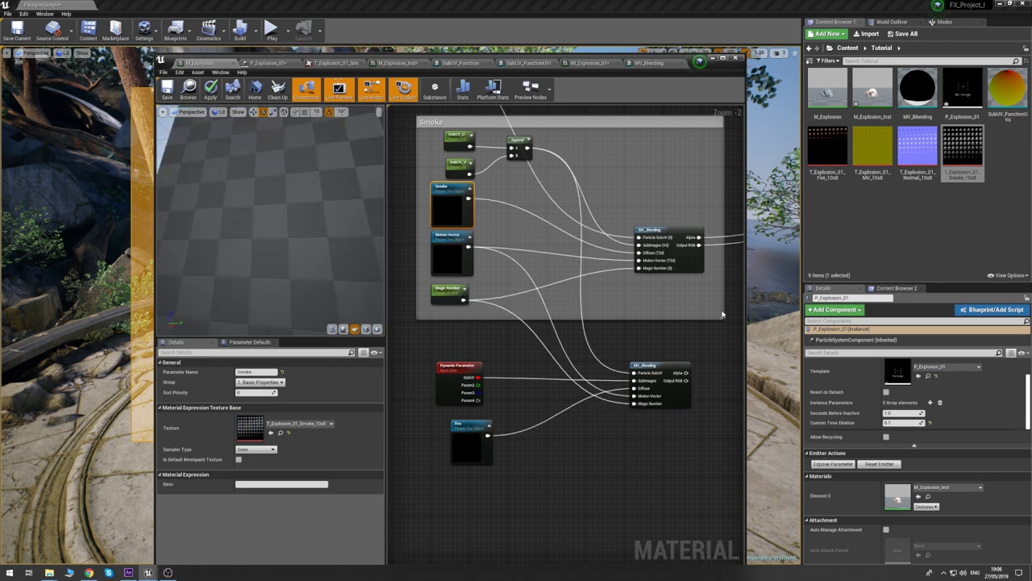
right_drag(709, 341, 541, 362)
scroll(541, 362, down, 1)
right_drag(575, 392, 521, 395)
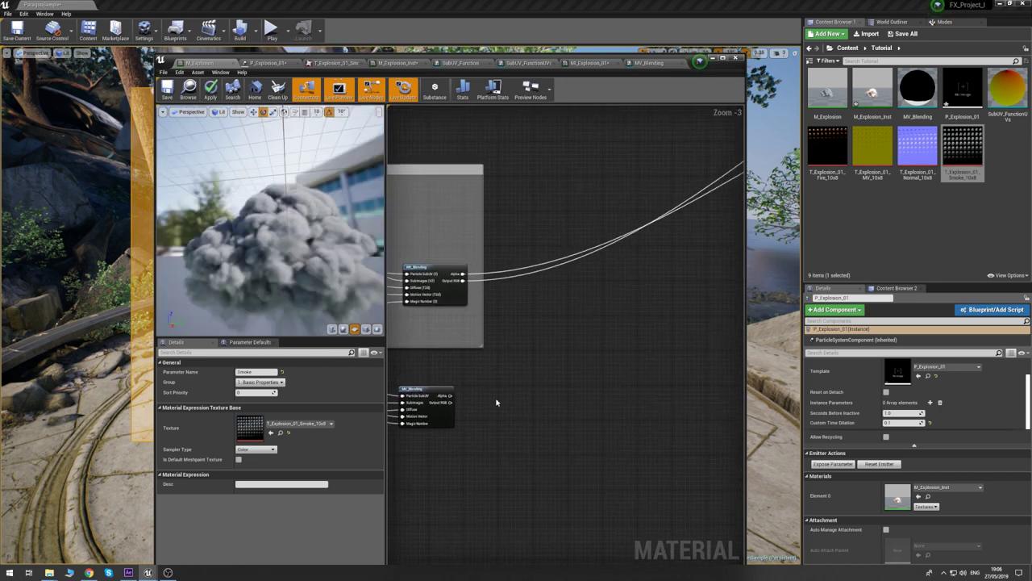
drag(450, 402, 568, 364)
drag(698, 198, 479, 327)
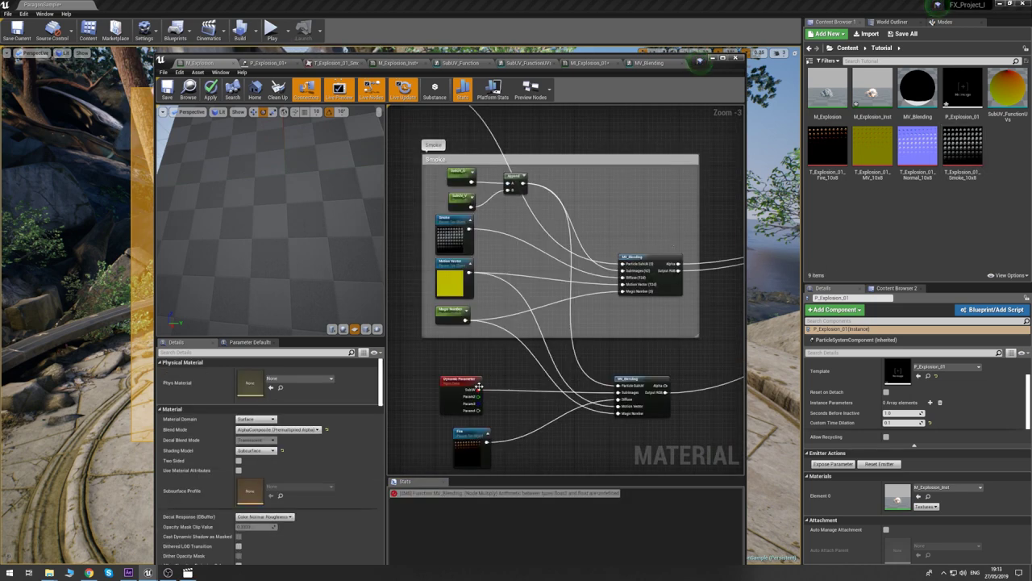
- Rewire the second MV_Blending with the copied SubUV parameter into Particle SubUV and Append into SubImages, and save the material
drag(478, 387, 622, 387)
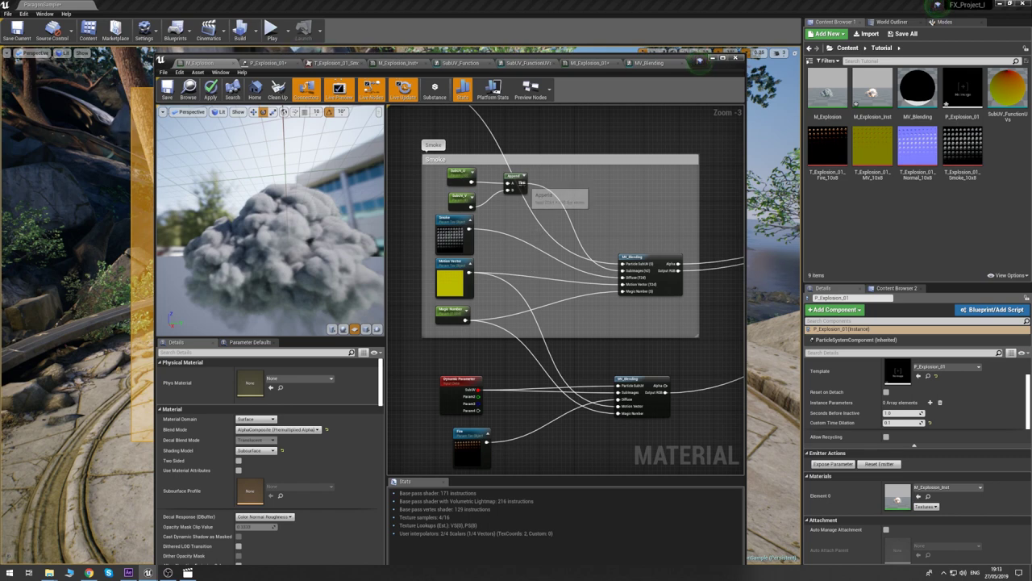
drag(522, 184, 621, 393)
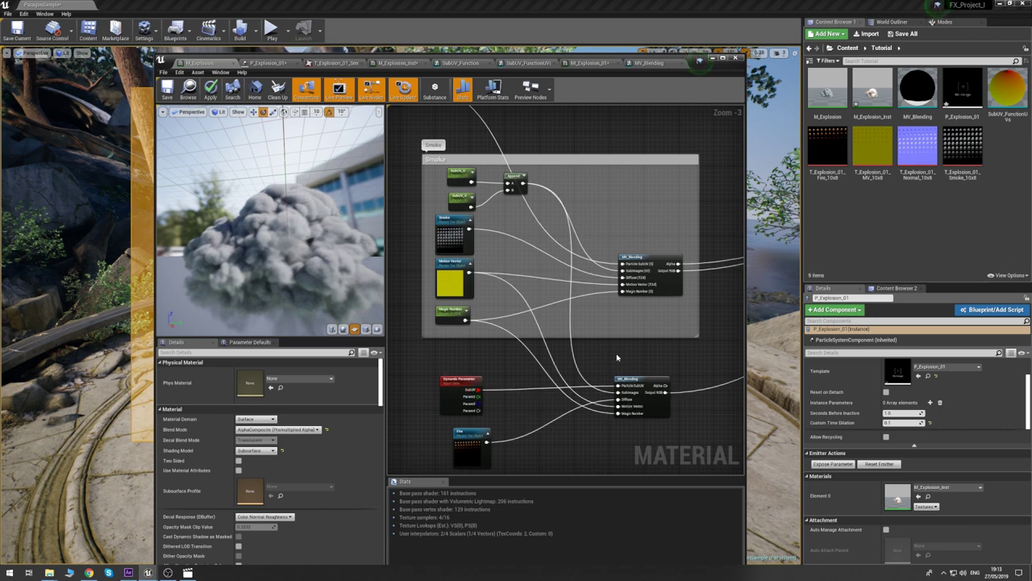
right_drag(617, 357, 347, 399)
right_drag(670, 300, 513, 345)
right_drag(620, 270, 536, 247)
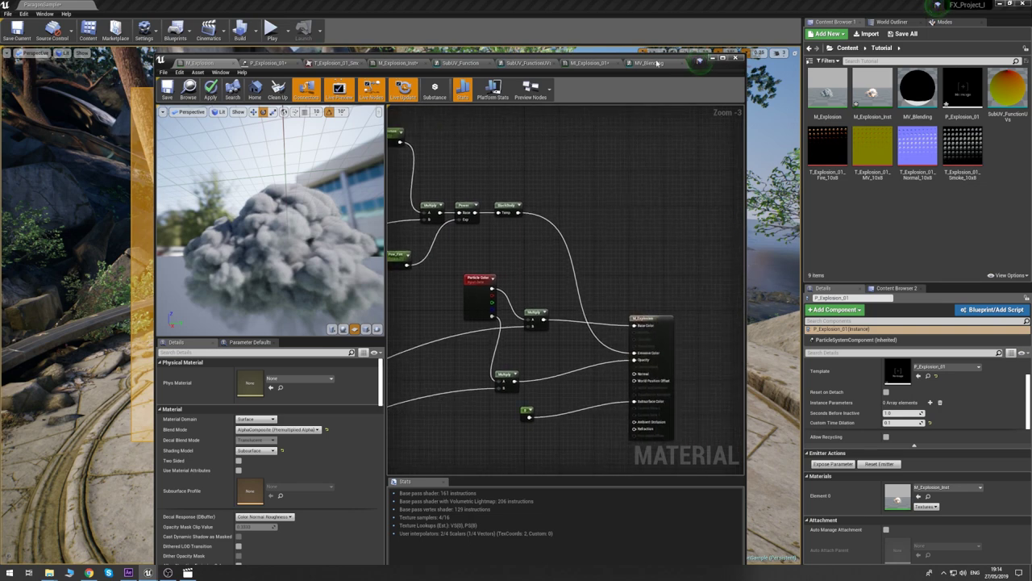
click(167, 90)
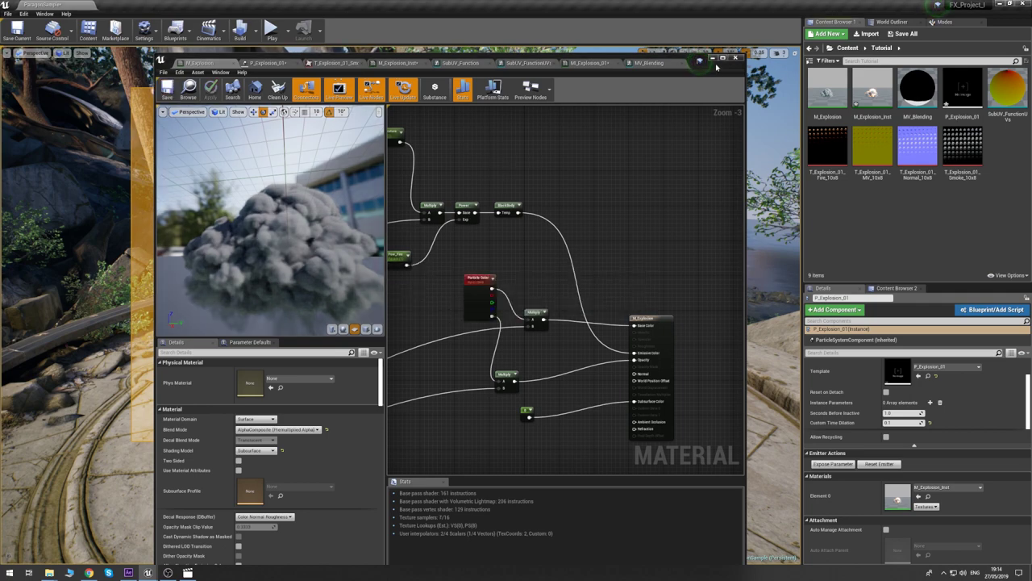
- Minimize the material editor, deselect the explosion emitter and examine the explosion in the level
click(713, 59)
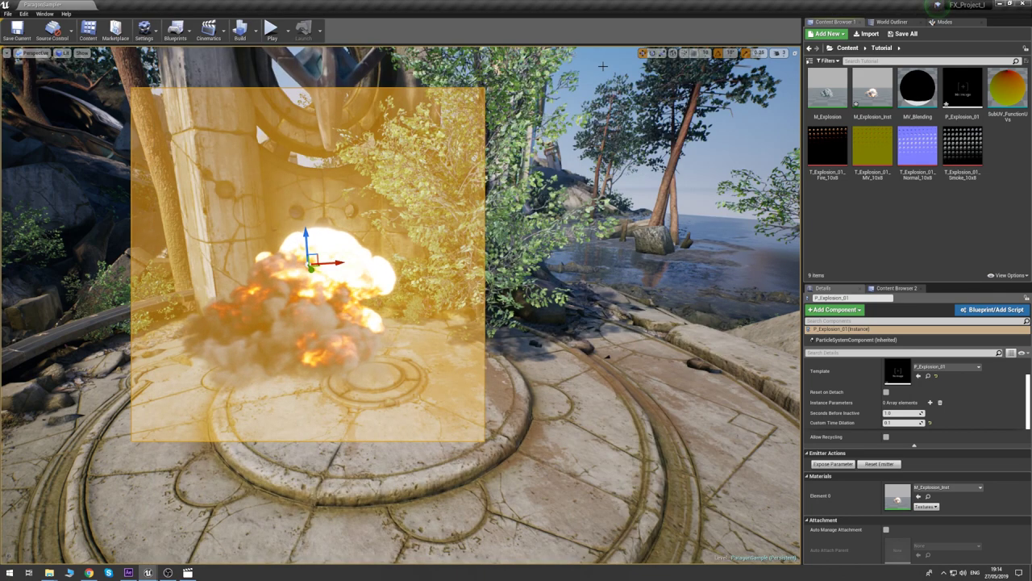
click(602, 66)
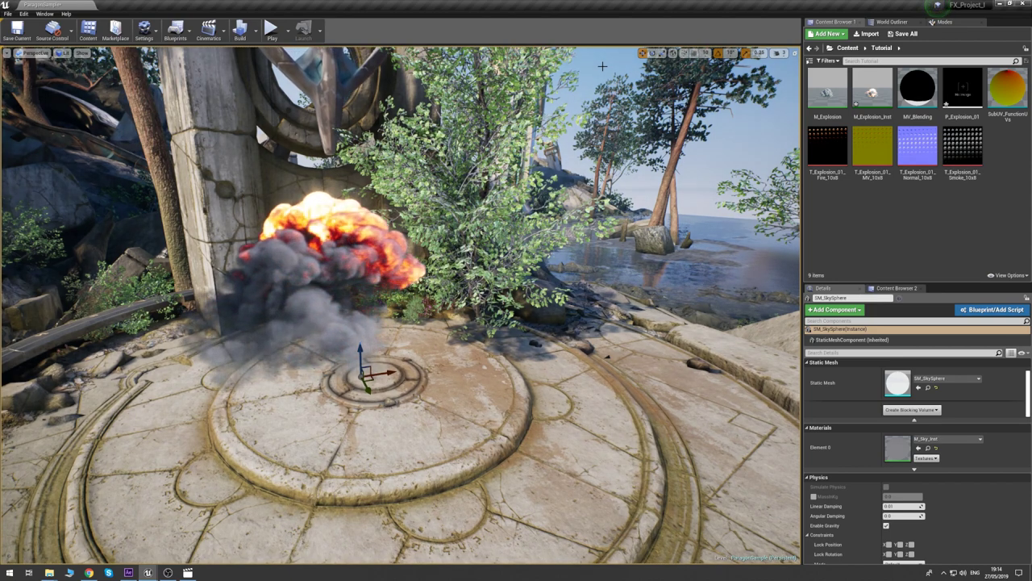
right_drag(603, 67, 558, 52)
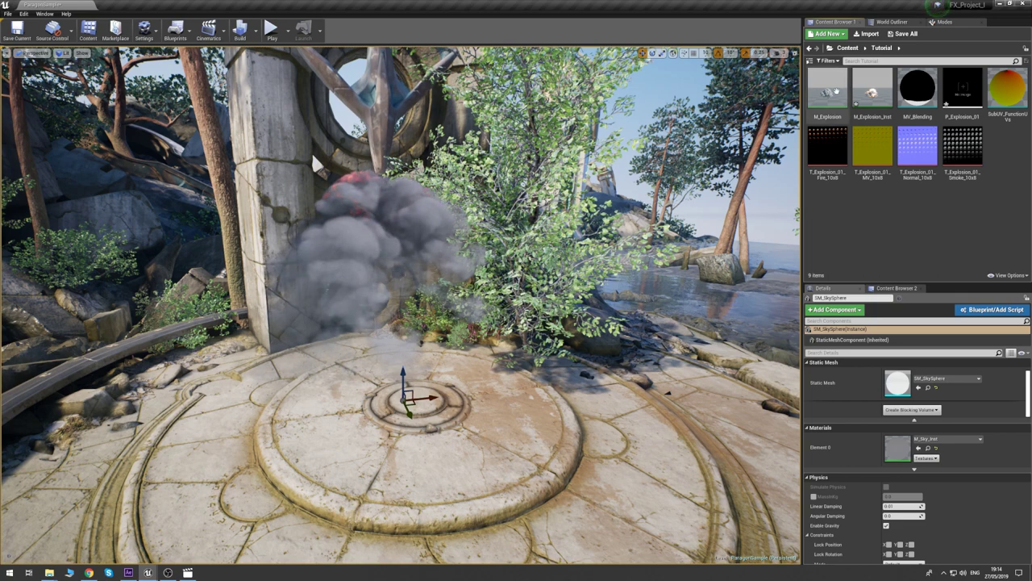
- Reopen the M_Explosion material and select the second MV_Blending node below the Smoke comment
double_click(836, 91)
scroll(655, 306, down, 6)
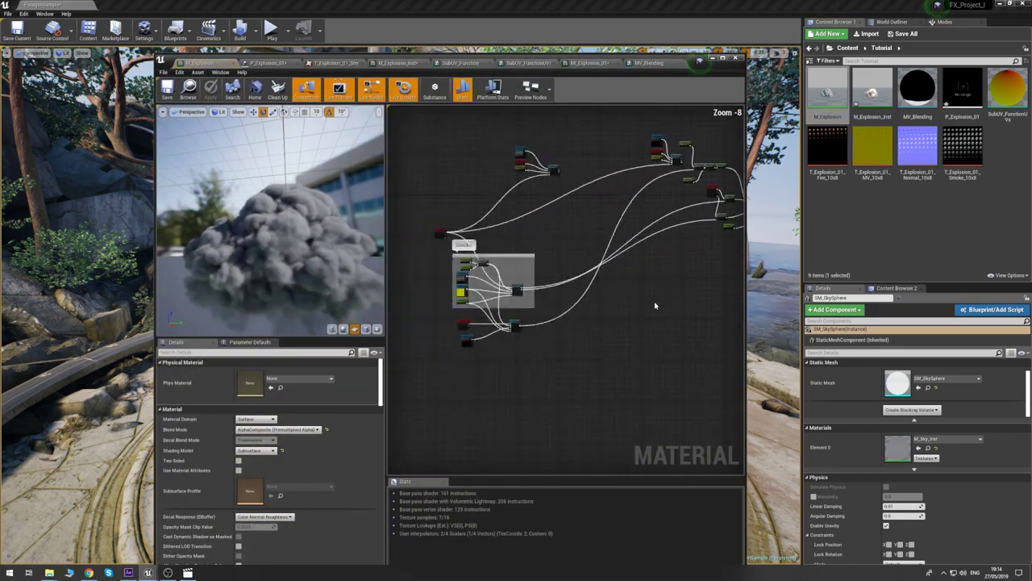
scroll(655, 305, up, 5)
click(636, 274)
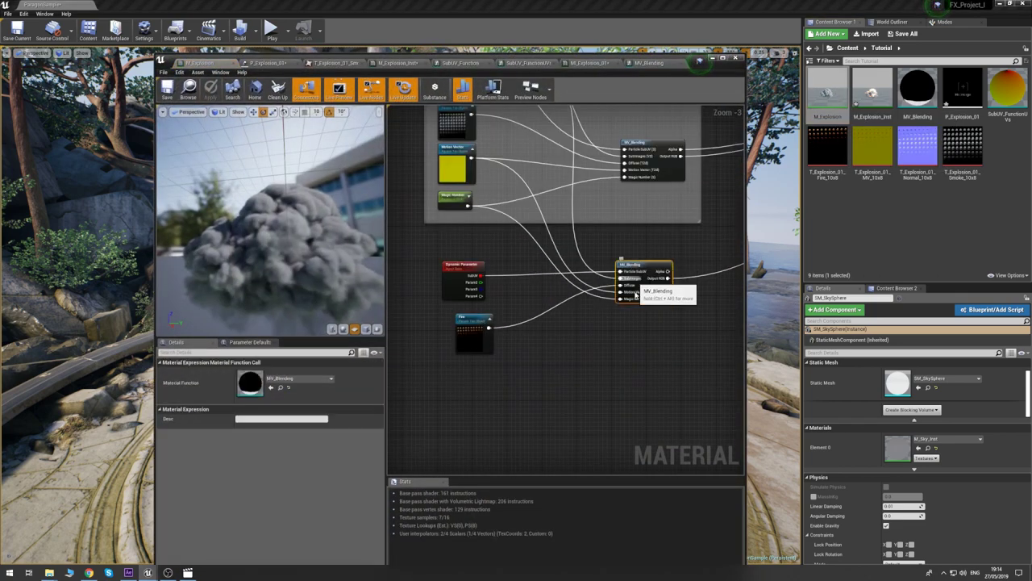
click(628, 338)
key(ctrl+v)
drag(652, 368, 590, 489)
click(656, 335)
- Wrap the second MV_Blending, its Dynamic Parameter and the Fire texture parameter in a slightly widened comment titled Fire
right_drag(642, 259, 621, 346)
drag(683, 229, 413, 377)
key(c)
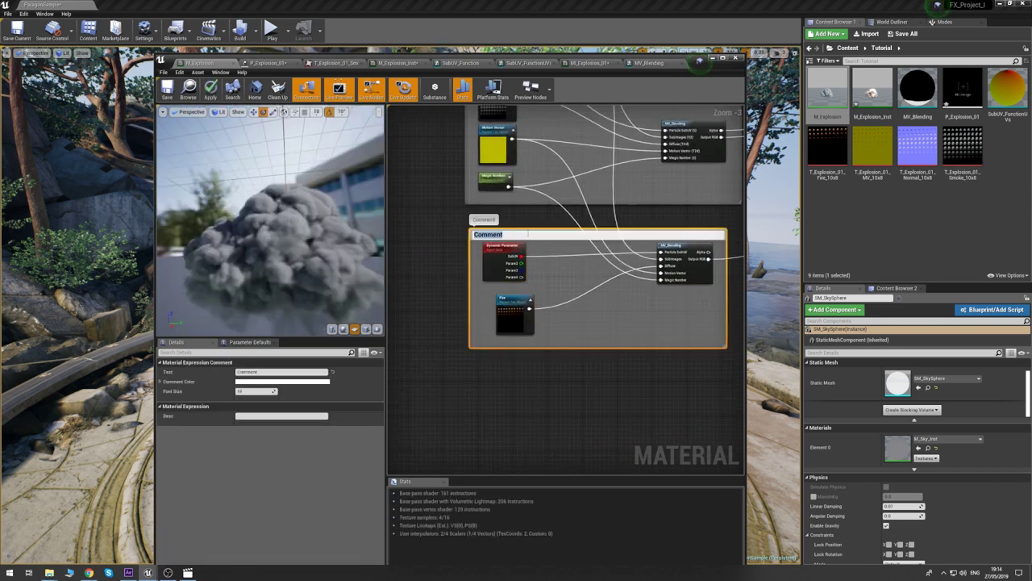
click(583, 217)
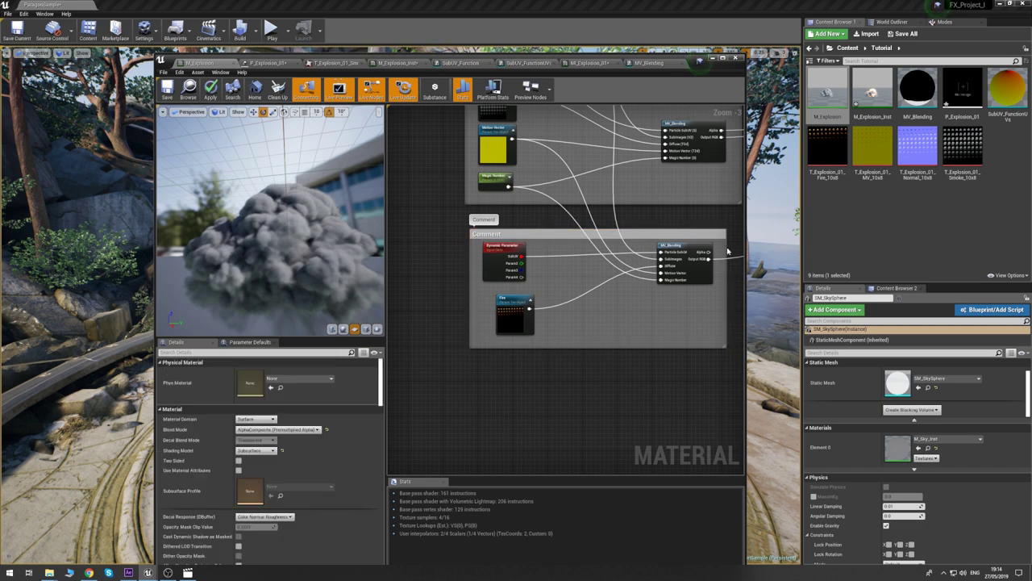
drag(727, 252, 739, 250)
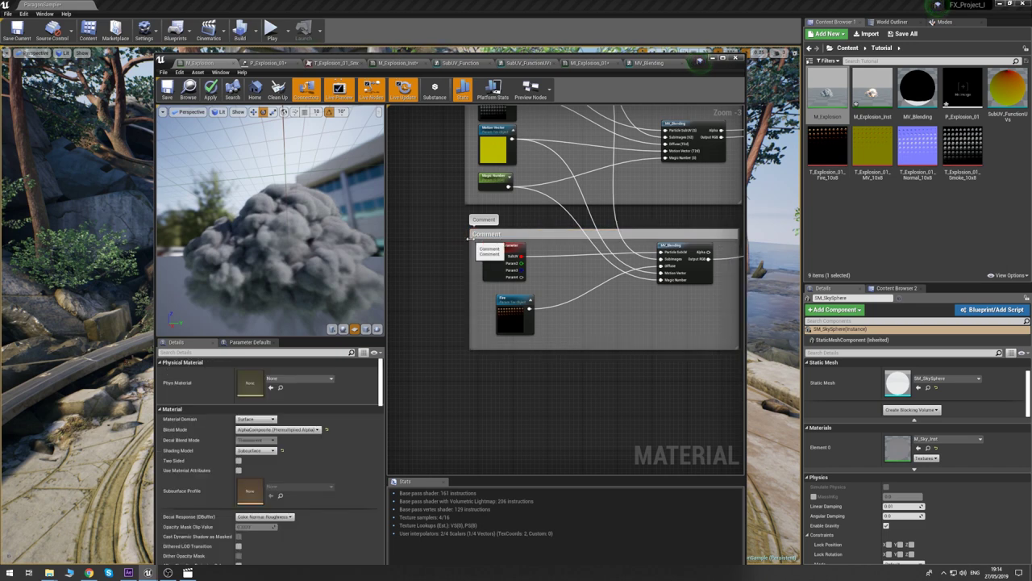
right_drag(529, 213, 422, 298)
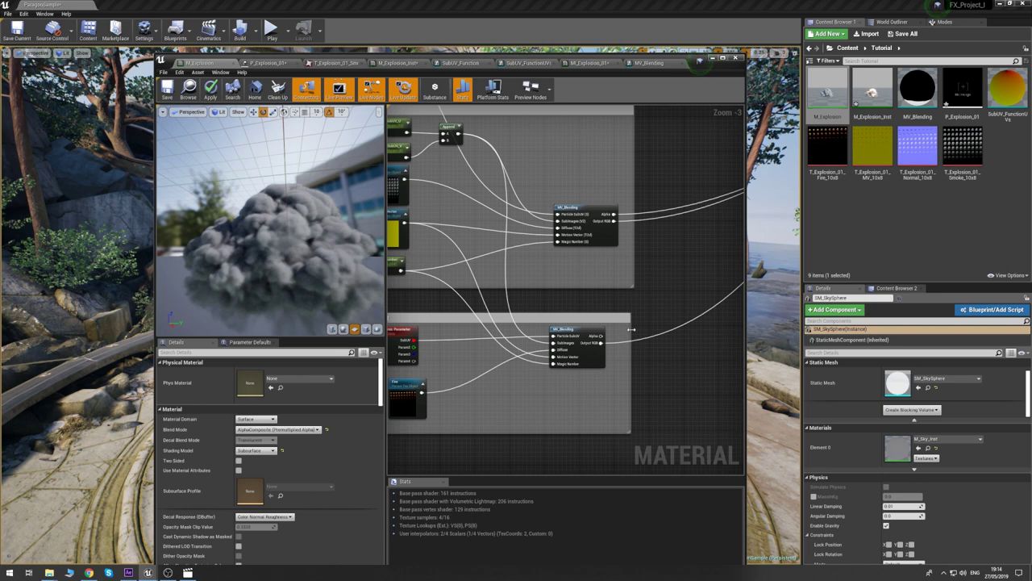
right_drag(571, 299, 691, 296)
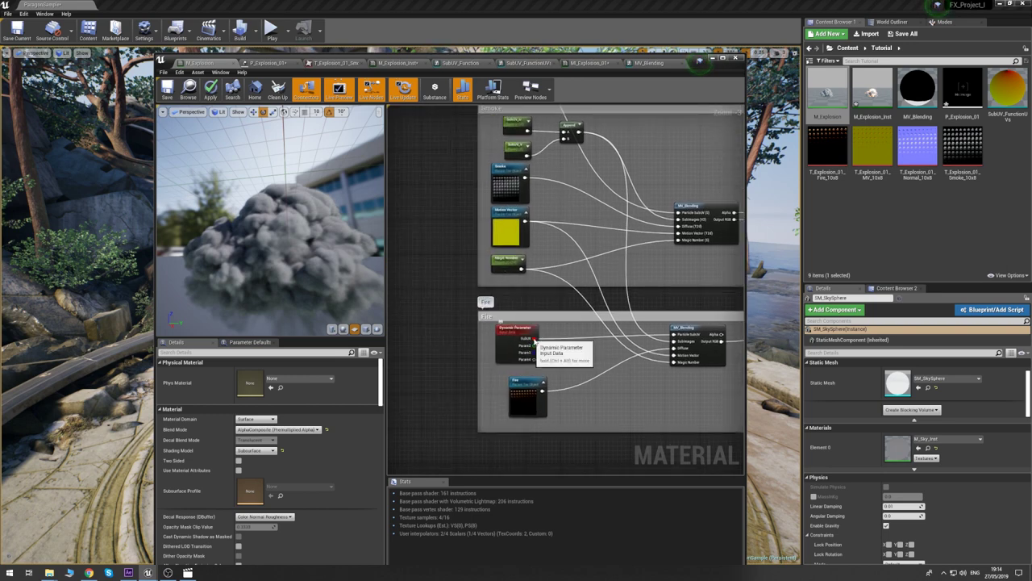
right_drag(631, 295, 575, 238)
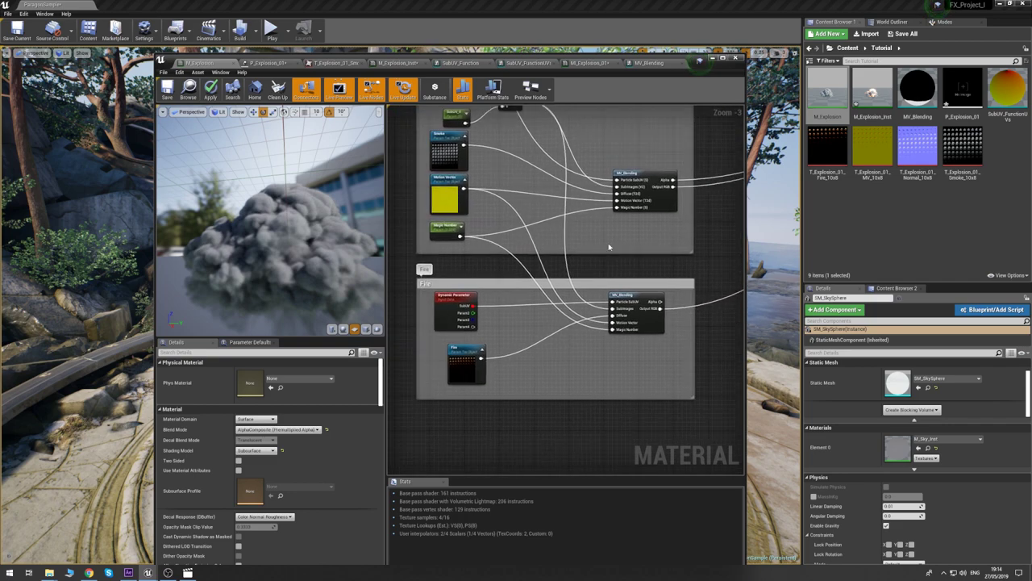
- Duplicate the Fire comment's MV_Blending node and place the copy in the empty area below the comment
click(637, 310)
right_drag(618, 406, 597, 321)
key(ctrl+c)
key(ctrl+v)
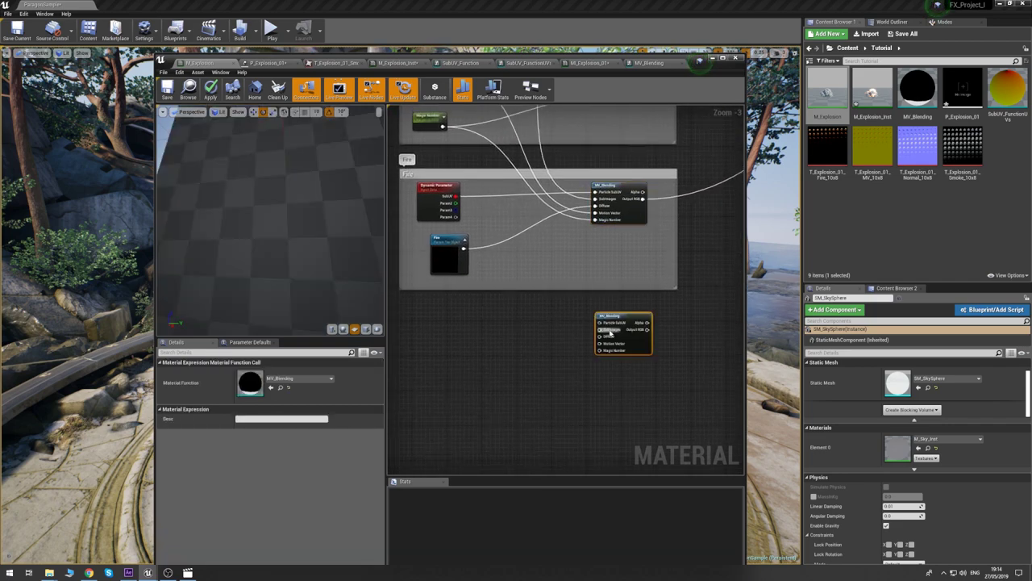
right_drag(533, 280, 559, 300)
click(480, 344)
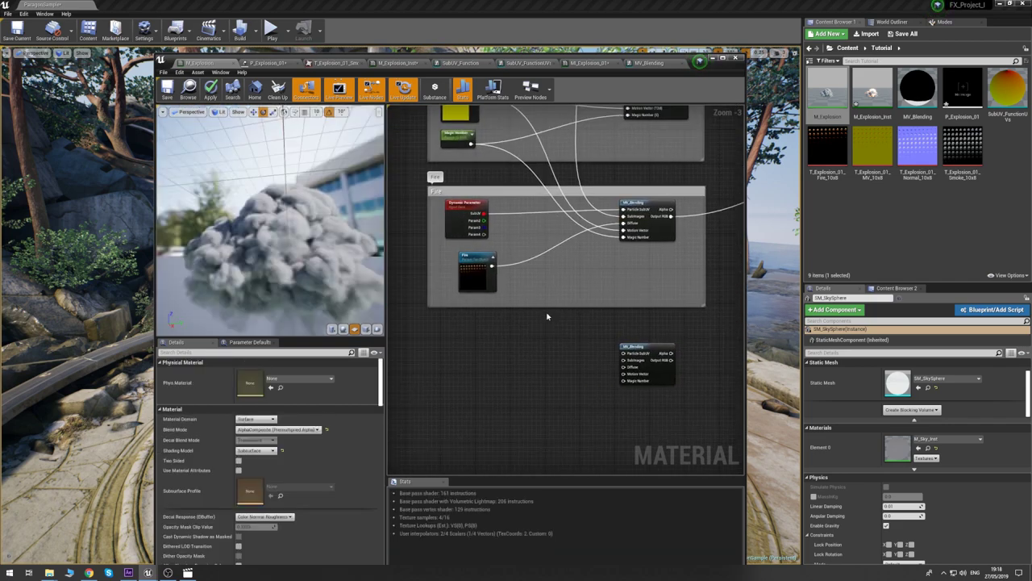
- Duplicate the Fire texture parameter beside the third MV_Blending and rename the copy Normal
click(475, 265)
key(ctrl+c)
key(ctrl+v)
click(249, 371)
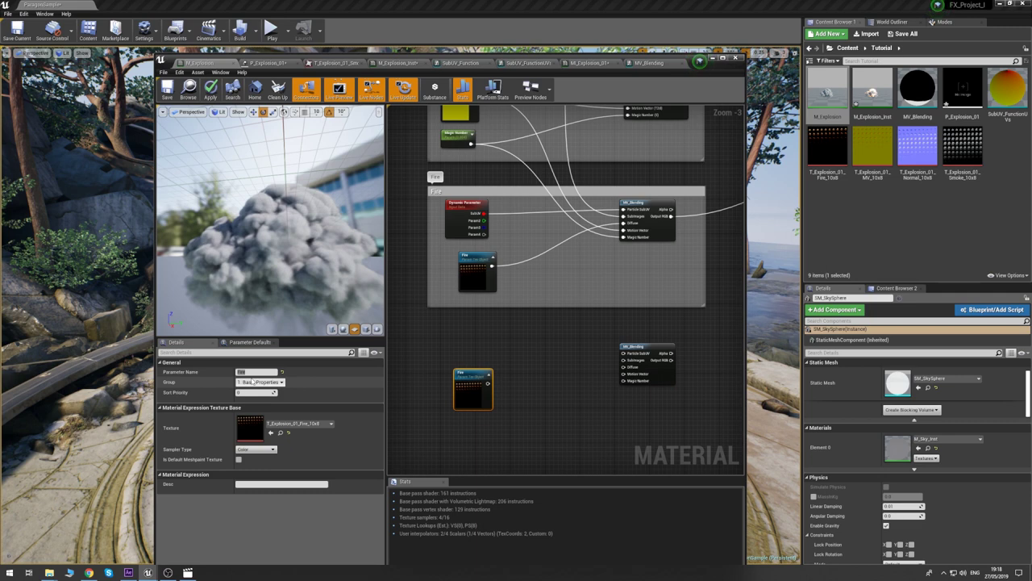
click(252, 372)
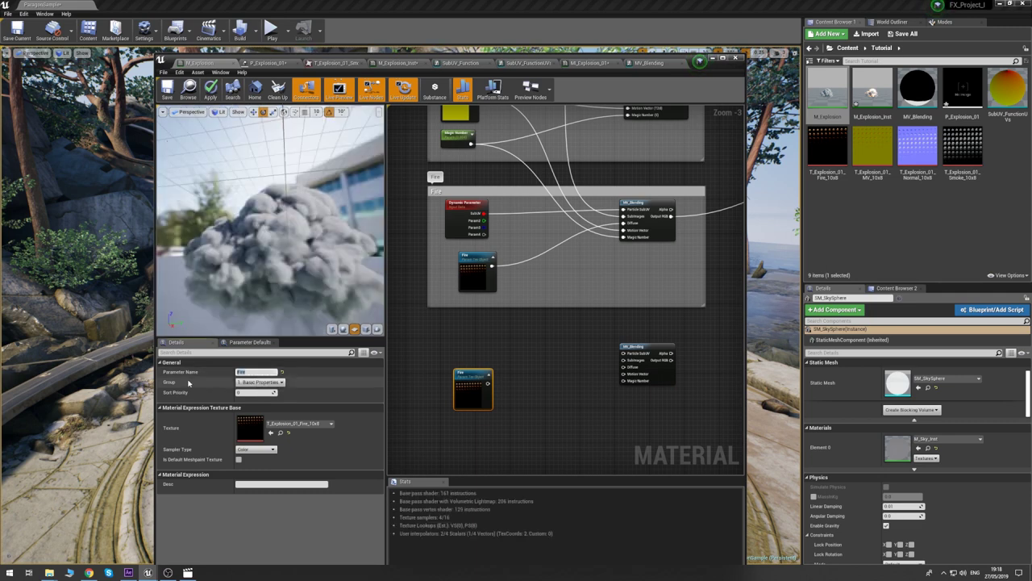
text(Normal)
key(Return)
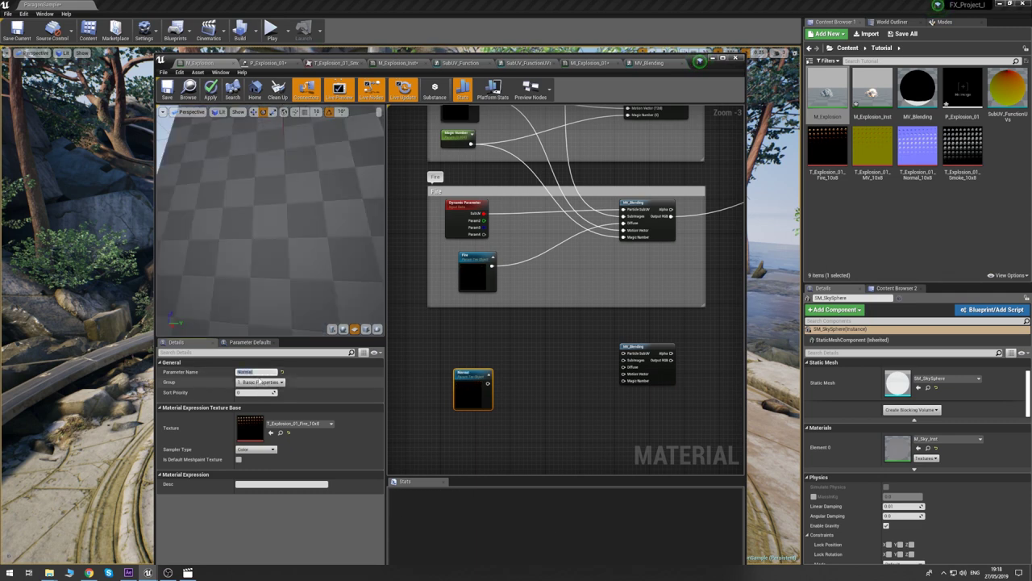
- Connect the Normal parameter to the third MV_Blending's Diffuse input and assign it the T_Explosion_01_Normal_10x8 texture
drag(488, 382, 621, 367)
drag(918, 149, 260, 429)
click(562, 328)
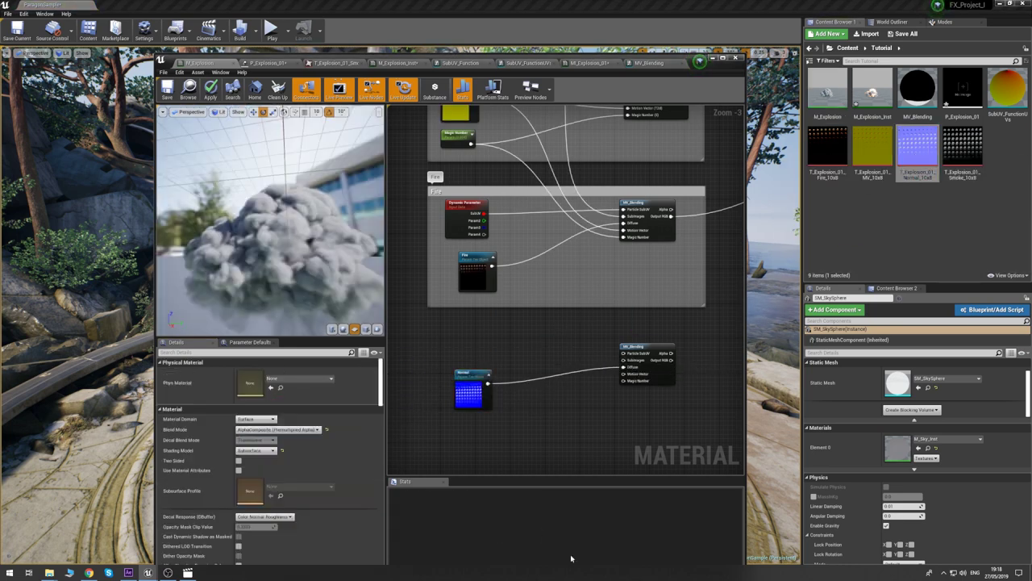
- Wire SubUV, the Append output, Motion Vector and Magic Number into the matching inputs of the third MV_Blending
drag(484, 213, 622, 354)
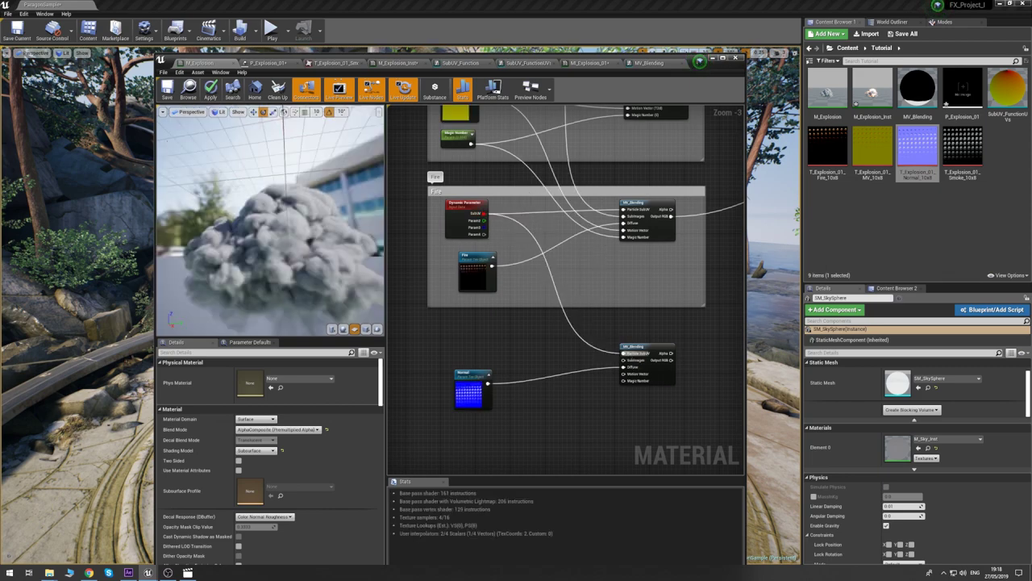
right_drag(601, 256, 587, 369)
drag(513, 120, 610, 271)
right_drag(563, 220, 586, 349)
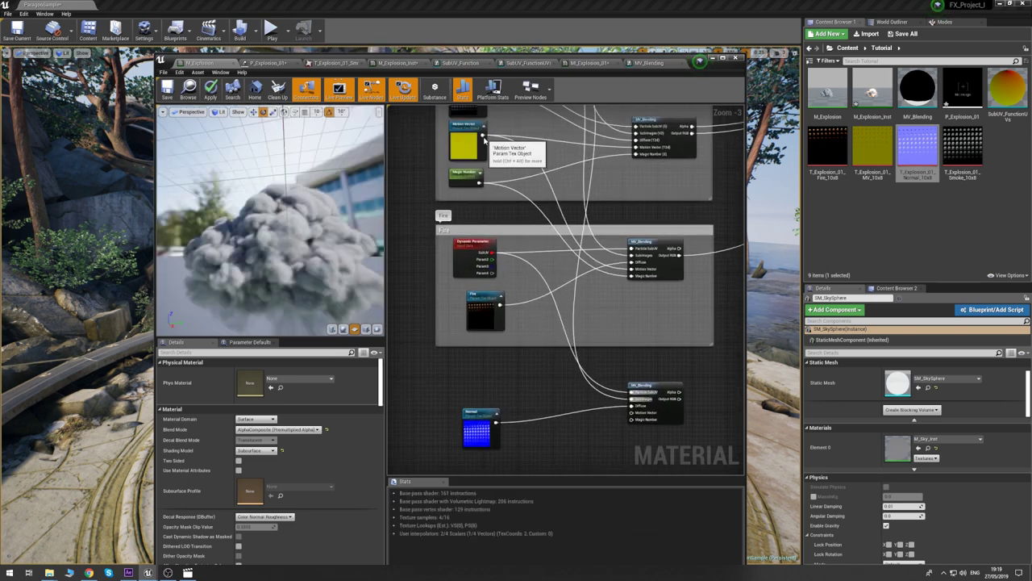
drag(482, 135, 631, 413)
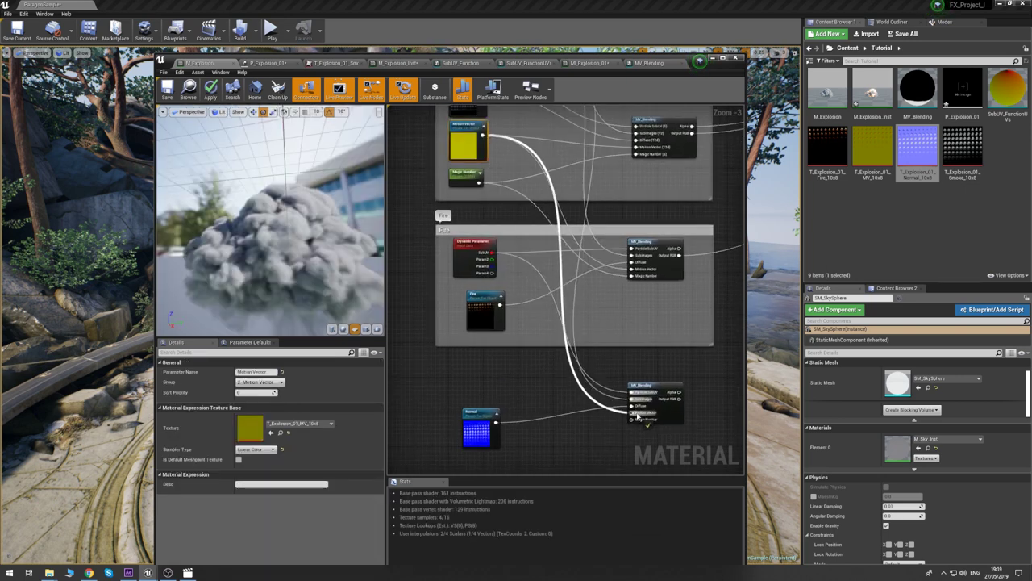
drag(478, 183, 631, 419)
click(666, 362)
- Nudge the Normal texture parameter upward and wrap it with the third MV_Blending in a comment titled Normal, resized to the Fire comment's width
right_drag(667, 362, 605, 355)
drag(414, 409, 415, 391)
click(571, 355)
right_drag(571, 356, 618, 338)
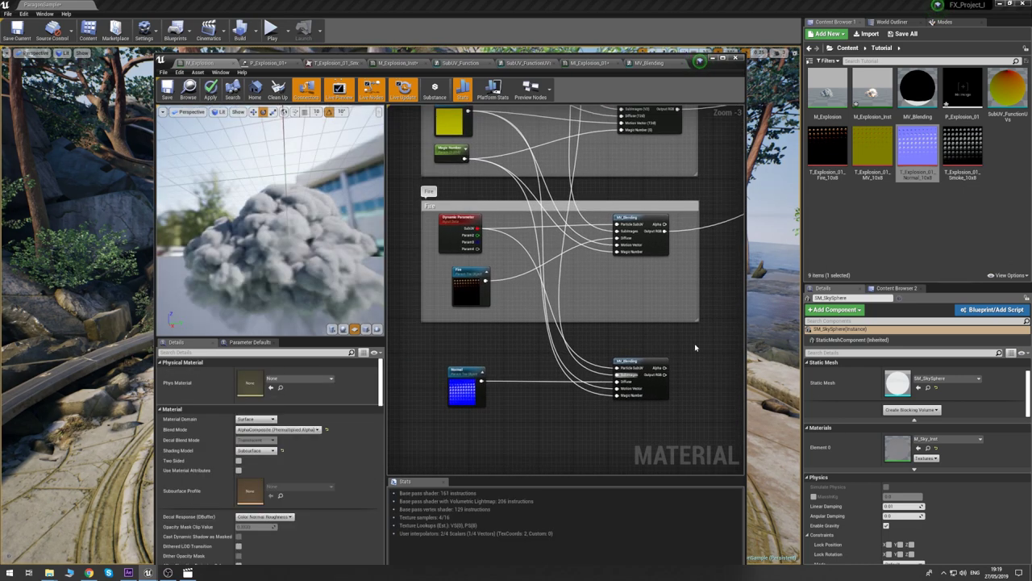
drag(692, 342, 433, 440)
key(c)
click(456, 364)
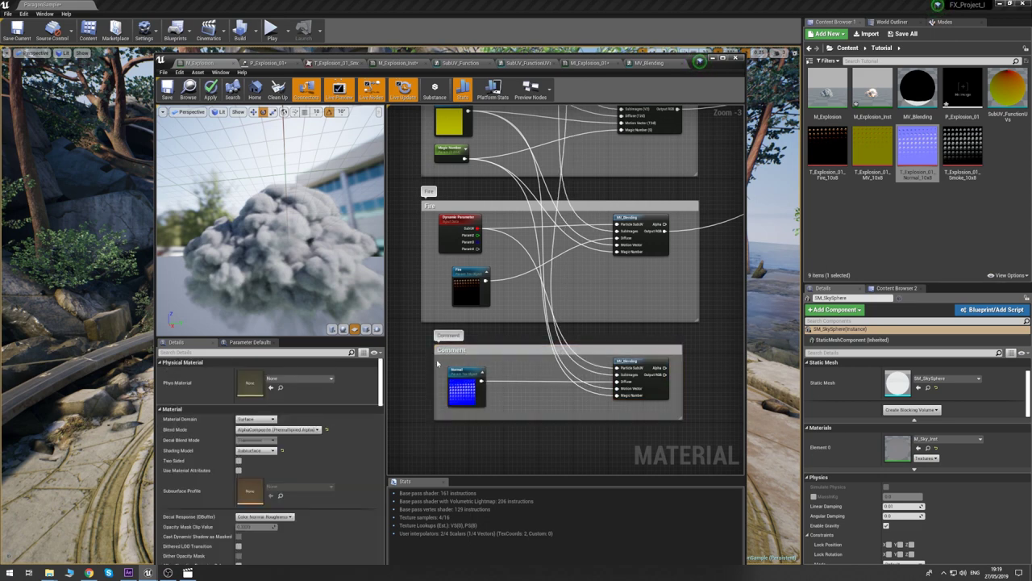
drag(434, 363, 448, 346)
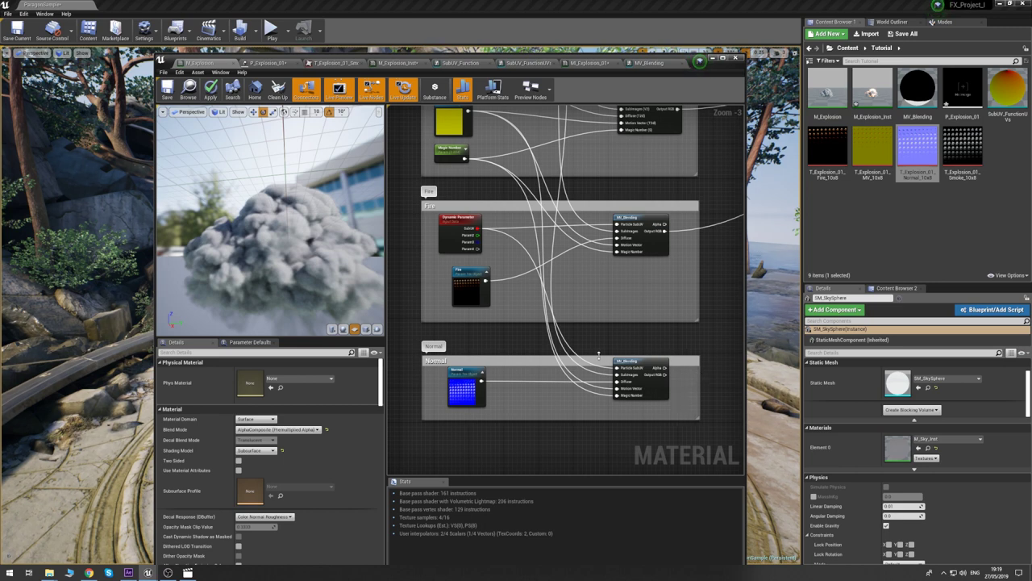
drag(598, 354, 598, 342)
- Connect the third MV_Blending's Output RGB to the material's Normal input, check the preview lighting and save the material
drag(665, 374, 489, 143)
right_drag(431, 272, 556, 346)
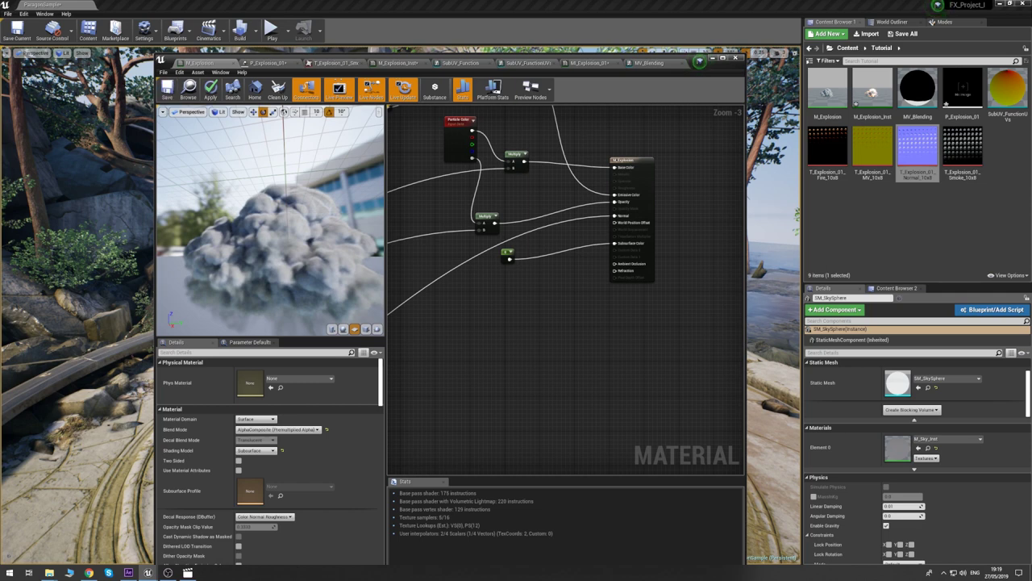
drag(260, 276, 330, 266)
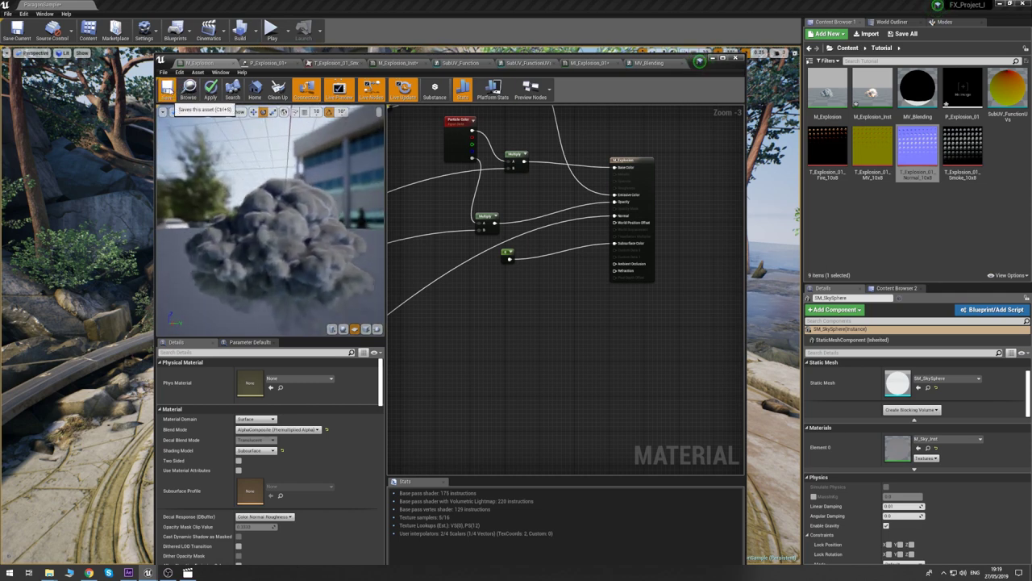
click(167, 89)
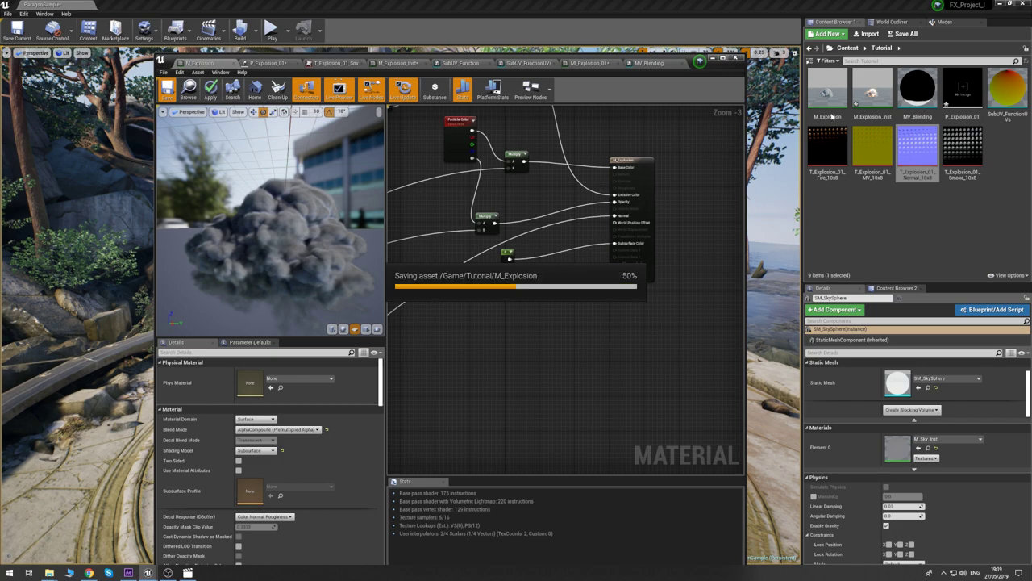
- Minimize the material editor, replay the P_Explosion_01 emitter and examine the explosion's shading in the level from several distances
click(711, 60)
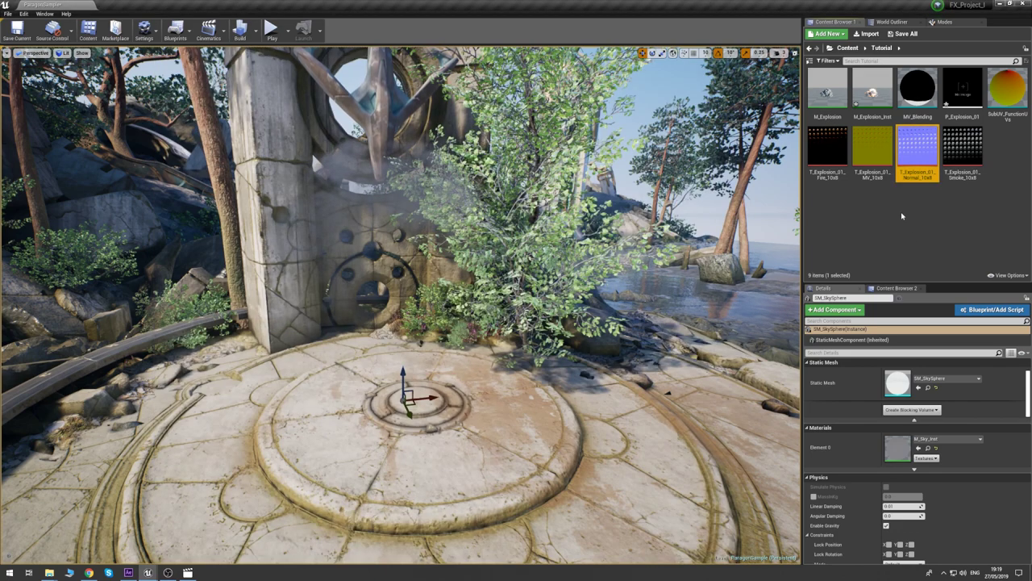
click(408, 191)
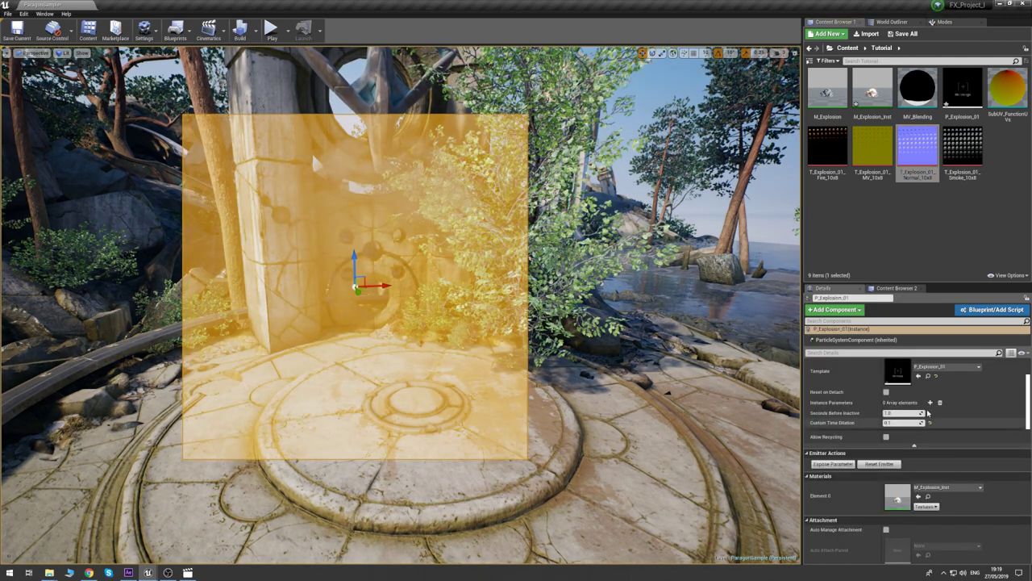
double_click(897, 371)
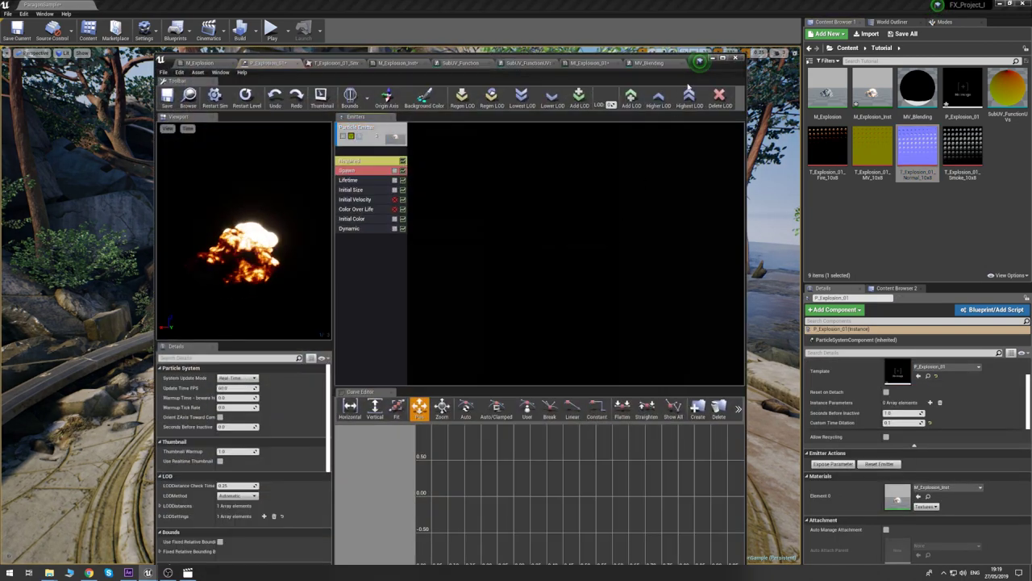
click(711, 58)
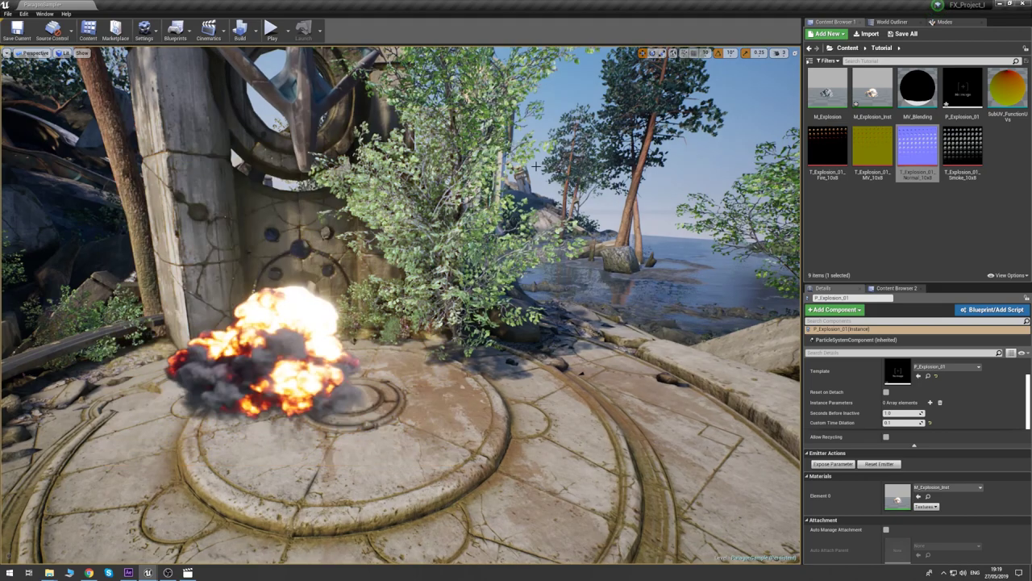
right_drag(537, 166, 480, 167)
key(w)
key(s)
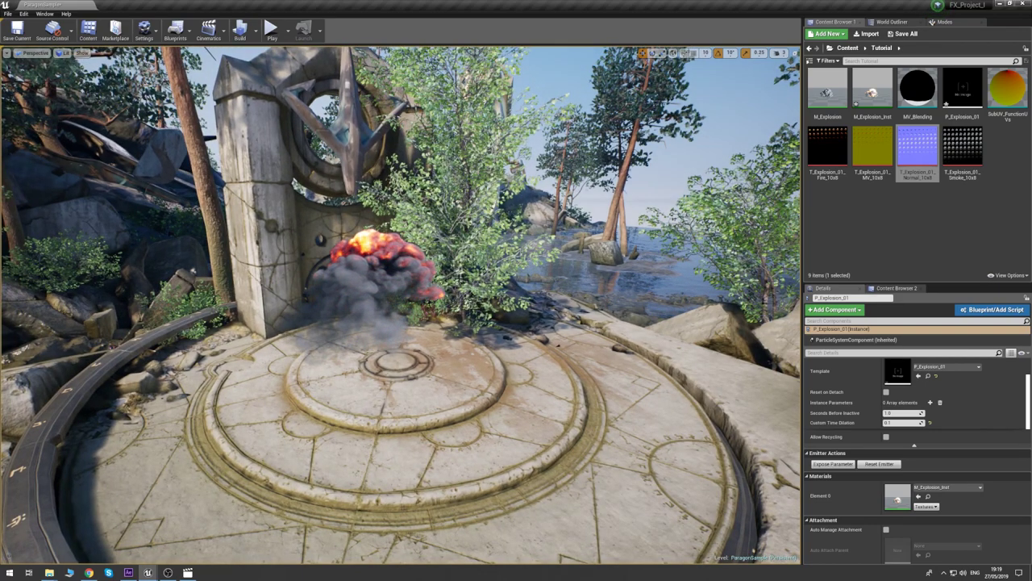
right_drag(267, 138, 258, 139)
click(922, 258)
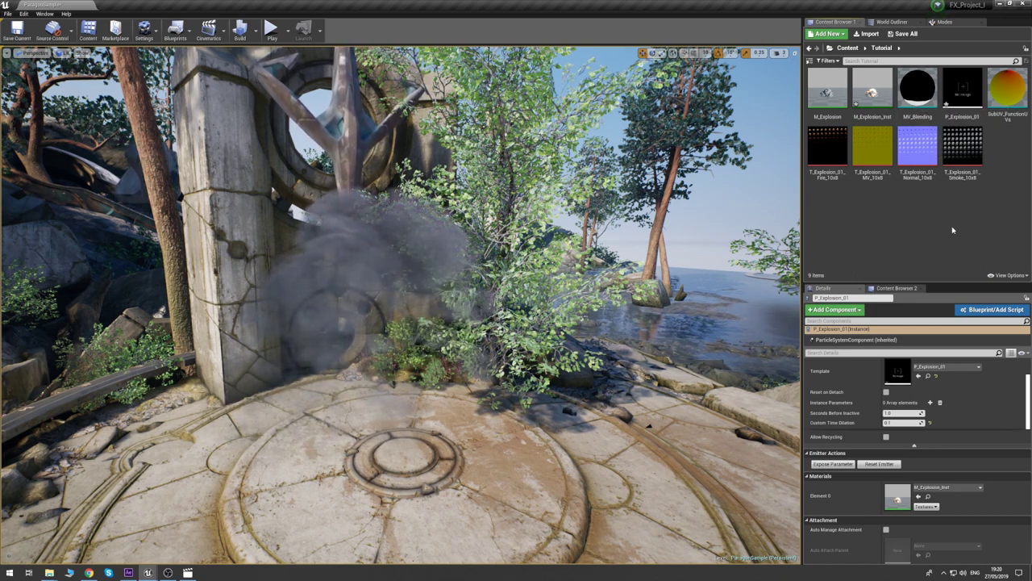
- Open the M_Explosion_Inst material instance and enable its Smoke, Normal and Fire texture overrides
double_click(908, 92)
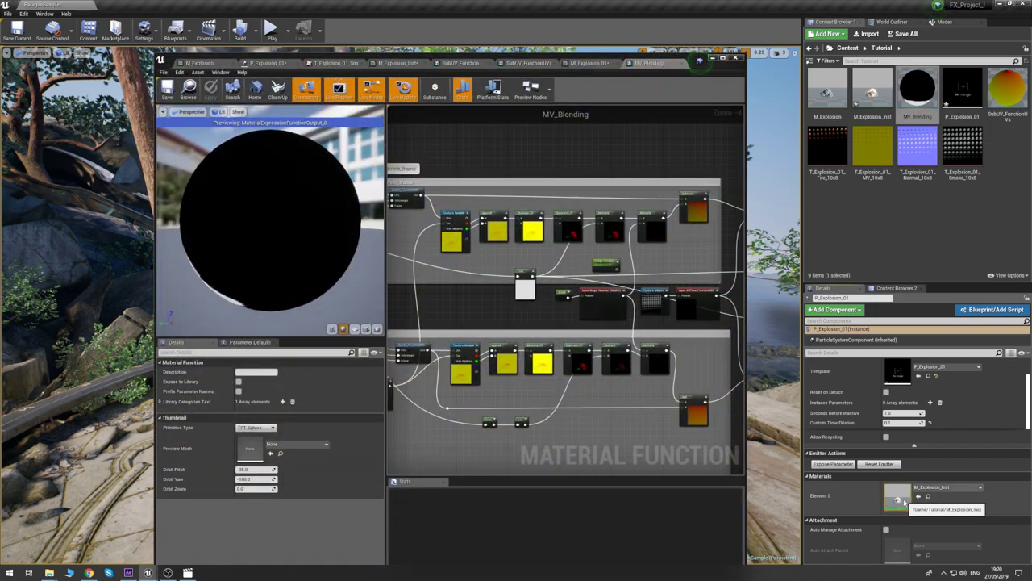
double_click(898, 499)
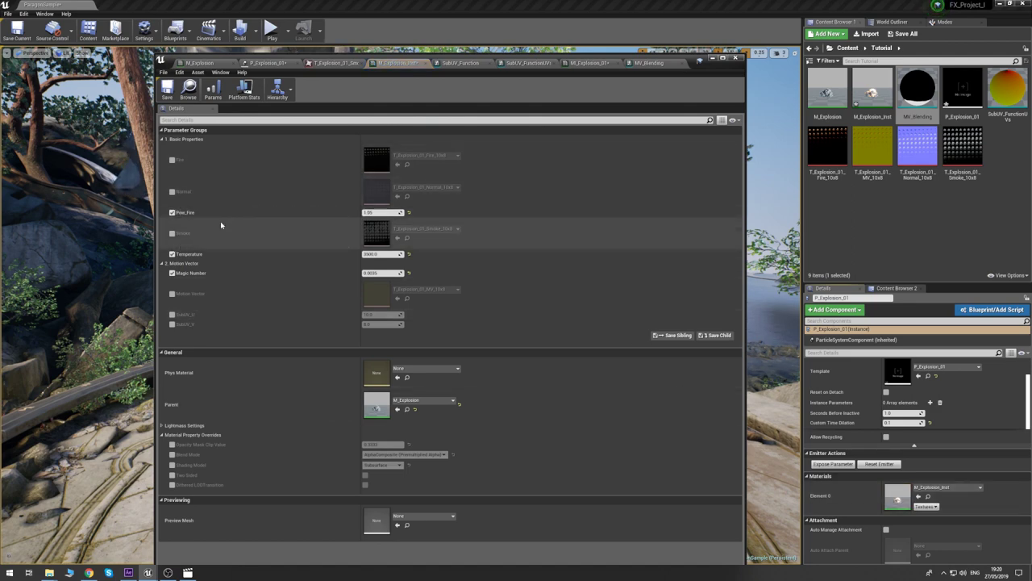
click(172, 234)
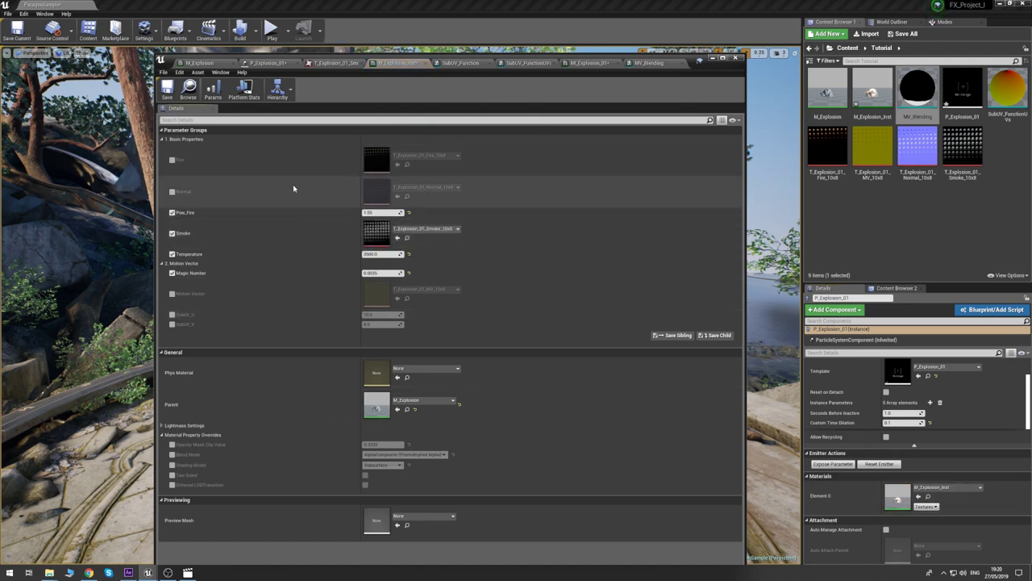
click(171, 192)
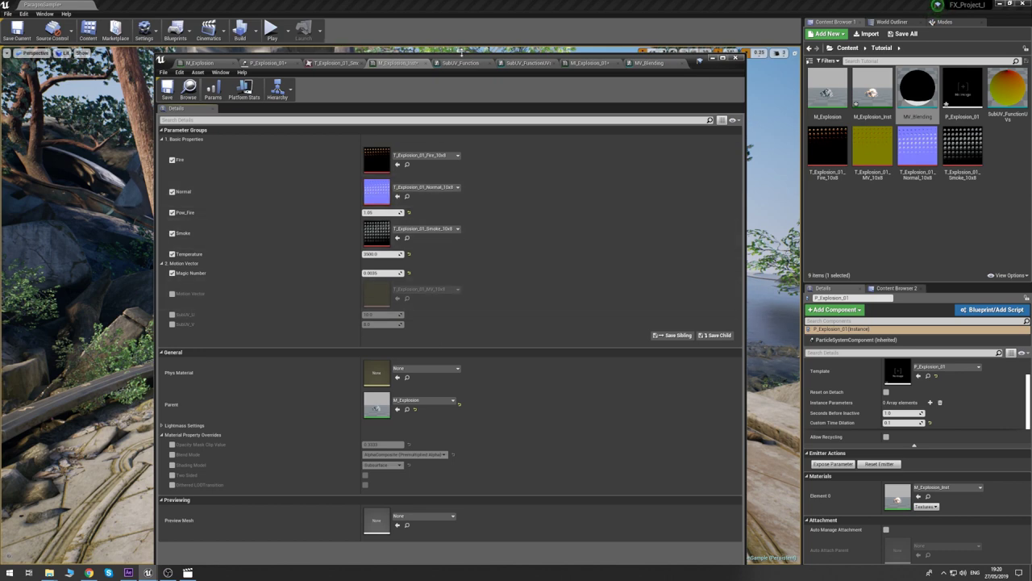
- Insert a Power node in M_Explosion between the Particle Color RGB Multiply and the Base Color input
click(212, 65)
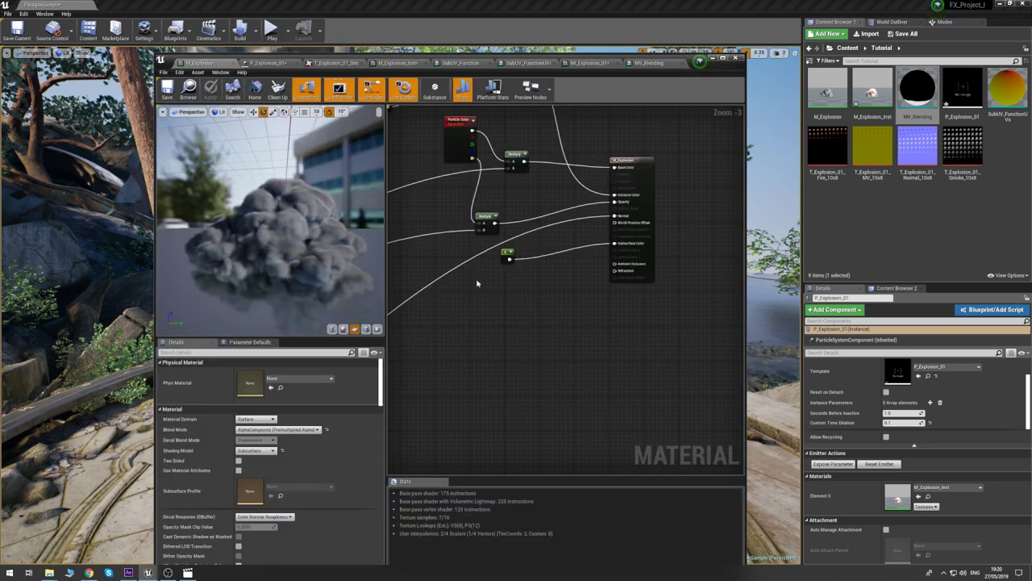
scroll(468, 307, down, 4)
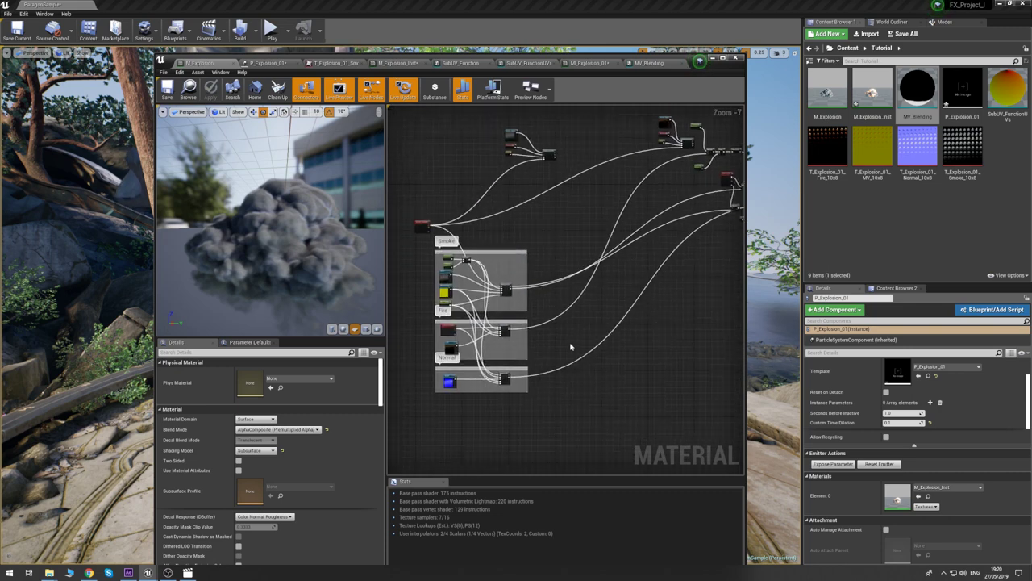
scroll(560, 254, up, 3)
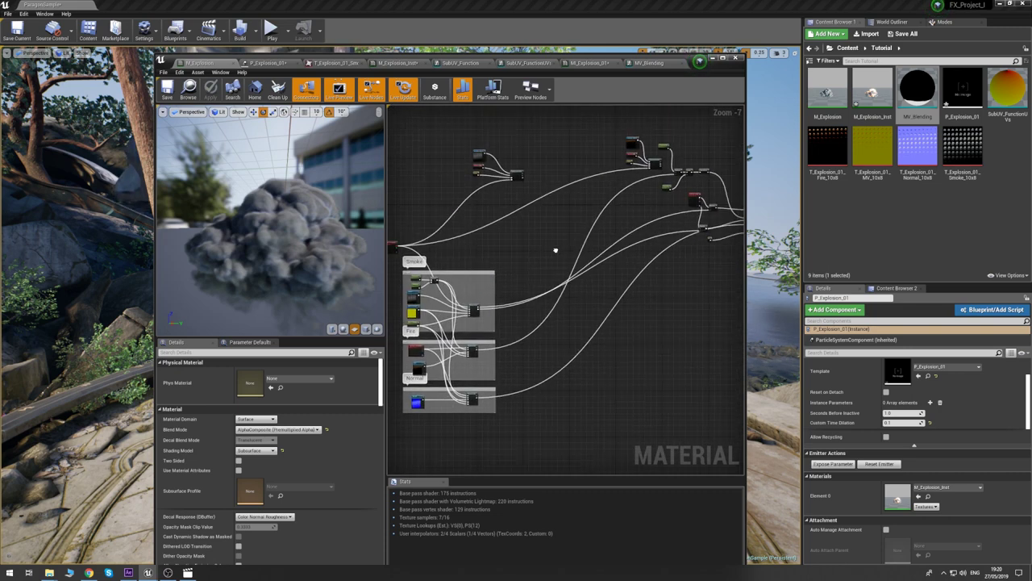
scroll(511, 265, up, 1)
right_drag(468, 237, 510, 266)
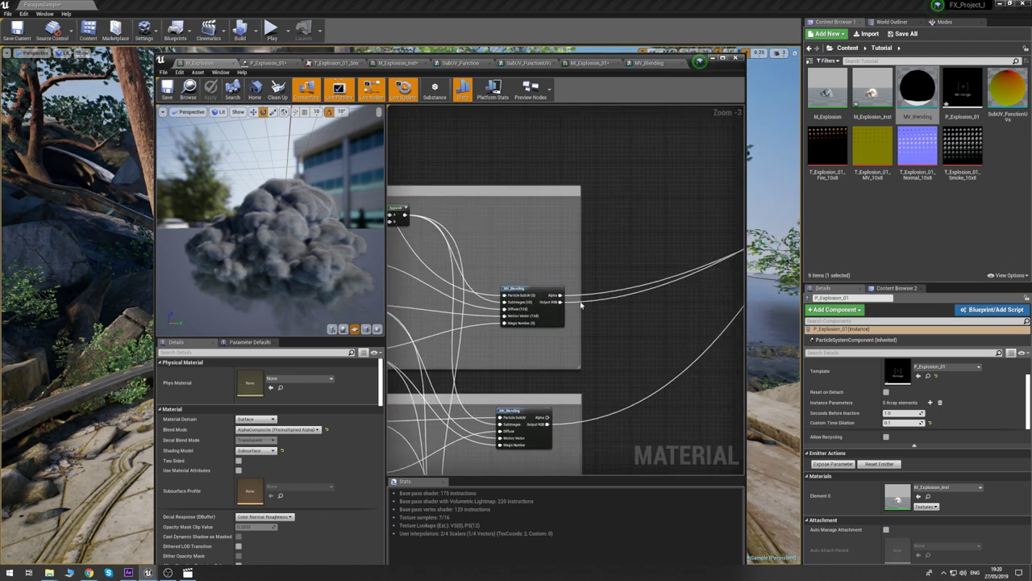
right_drag(581, 305, 500, 287)
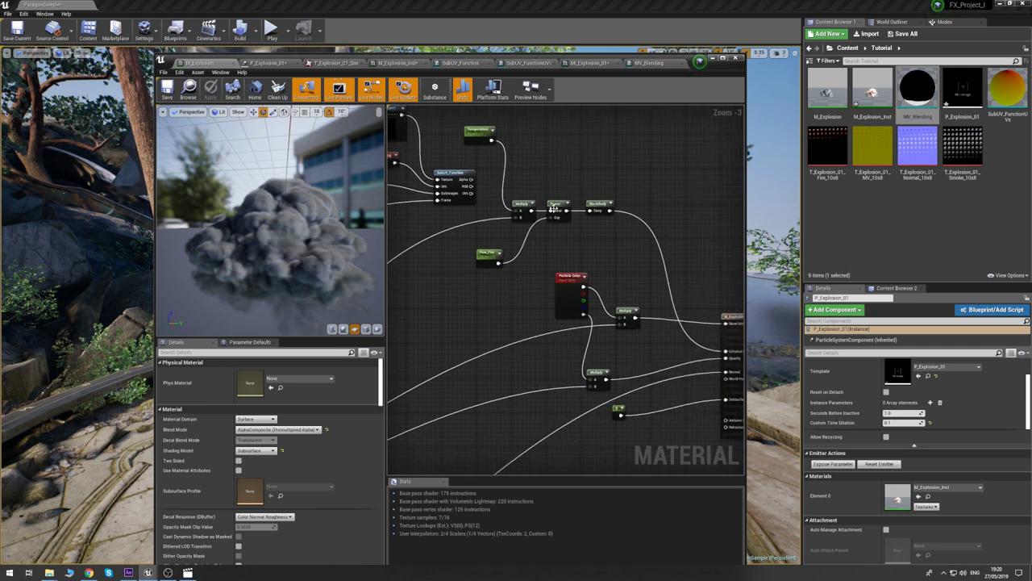
right_drag(472, 322, 457, 298)
click(451, 298)
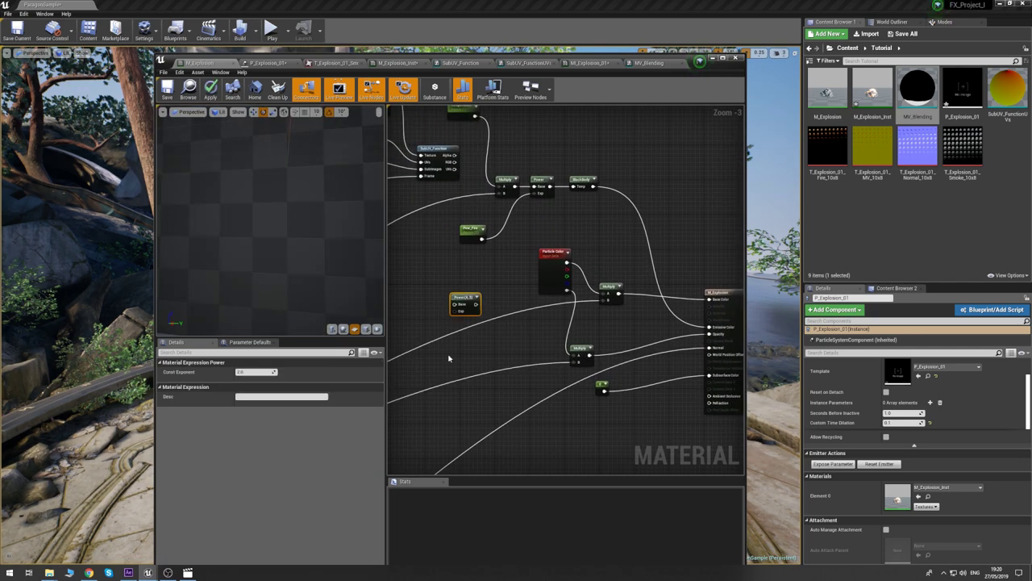
drag(466, 301, 642, 296)
- Add a scalar parameter named Pow_Smoke below the new Power node and assign it to the 1. Basic Properties group
click(609, 329)
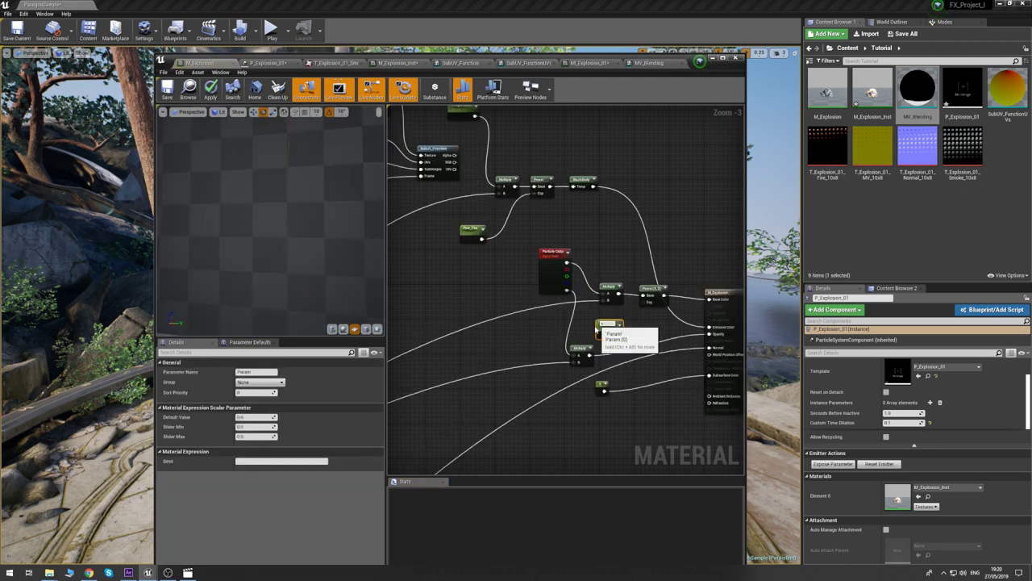
click(255, 372)
text(E)
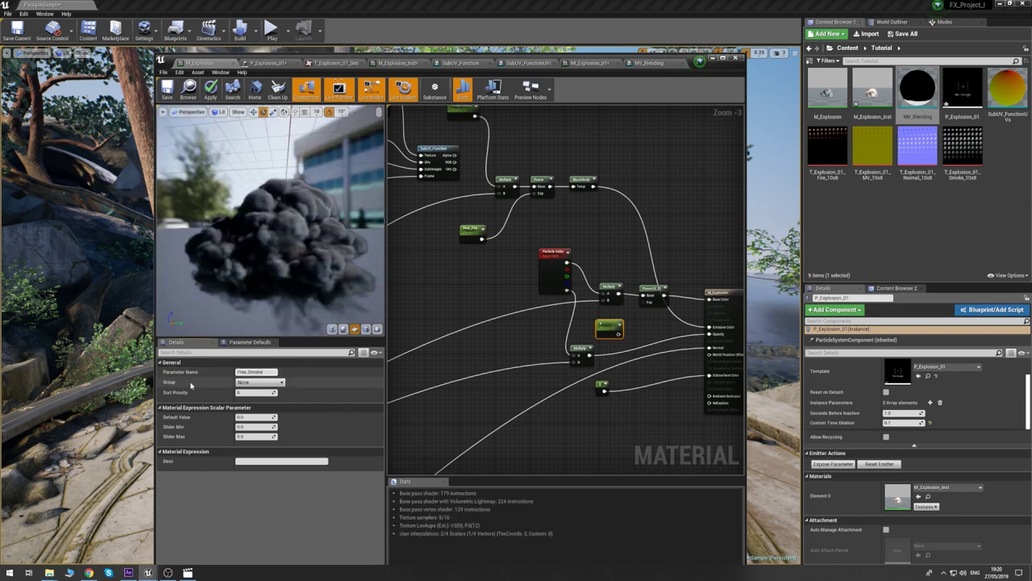
click(258, 382)
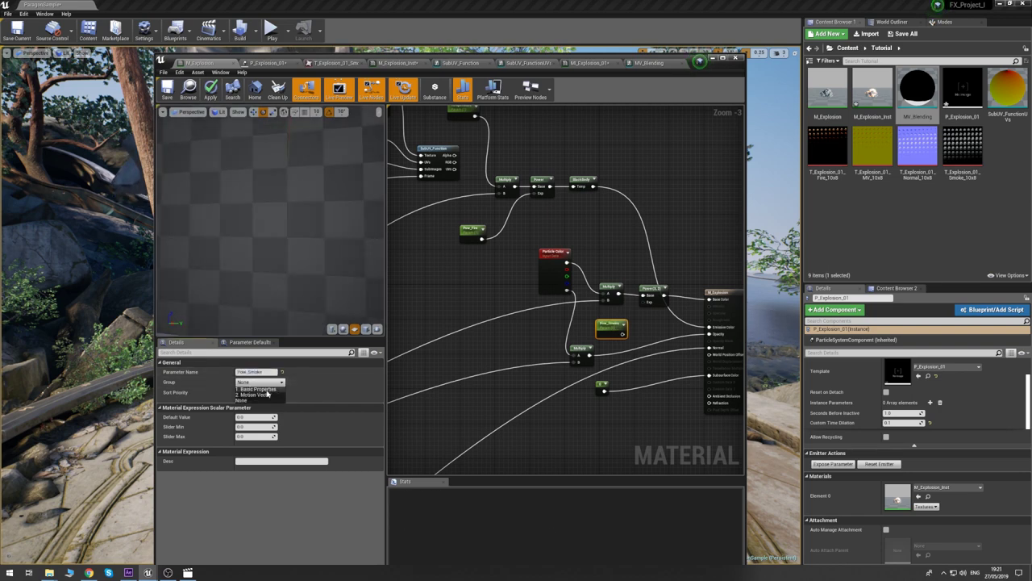
click(252, 388)
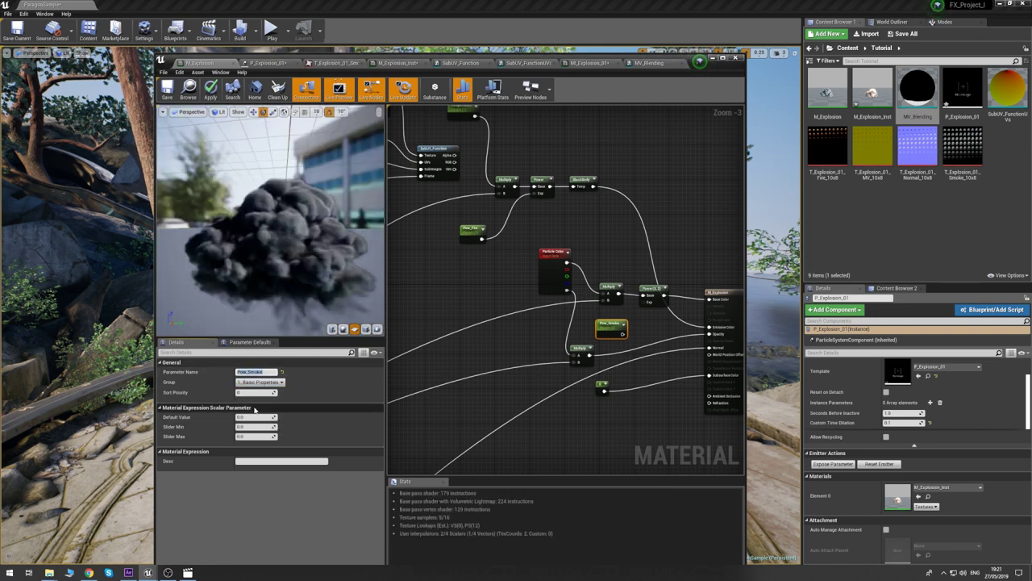
- Set Pow_Smoke's default value to 1, connect it to the smoke Power node's Exp input and save M_Explosion
click(256, 417)
text(1)
key(Tab)
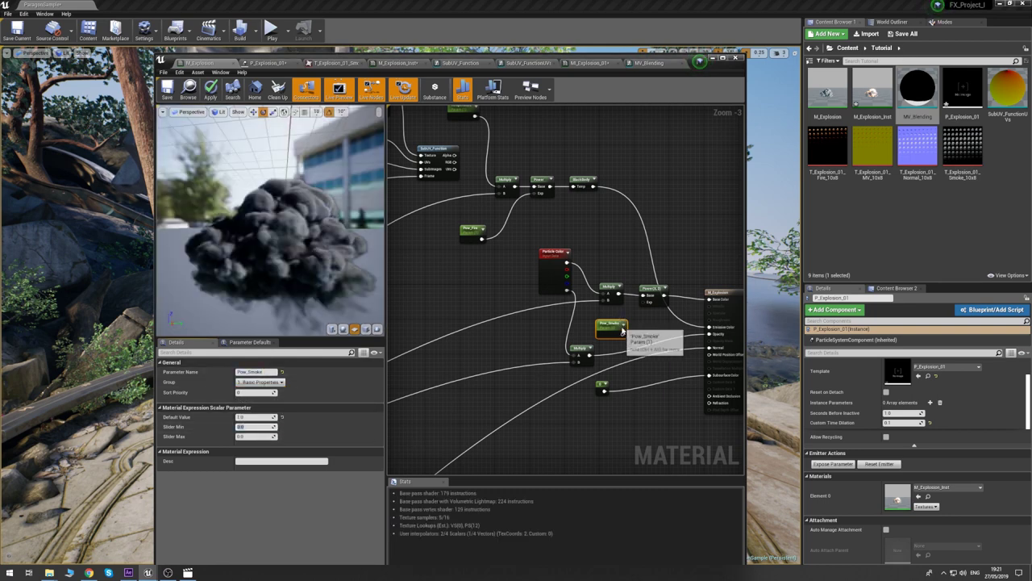
drag(648, 300, 597, 317)
click(677, 174)
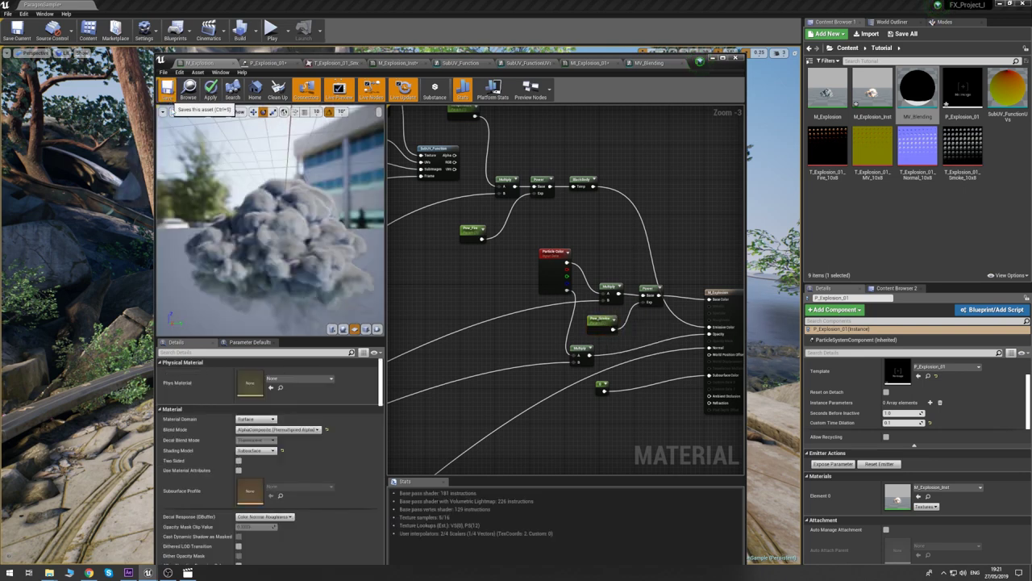
click(167, 89)
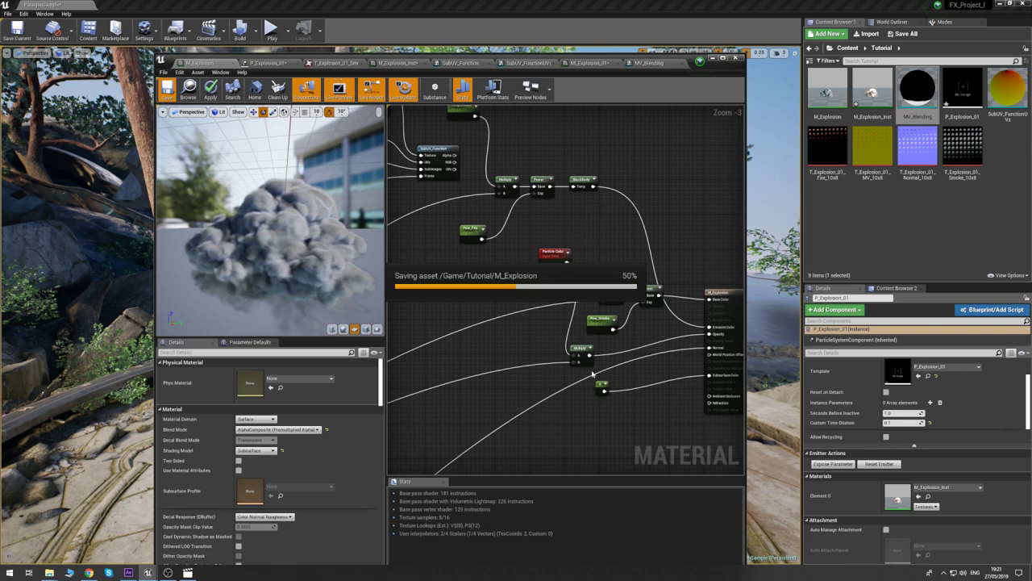
click(629, 414)
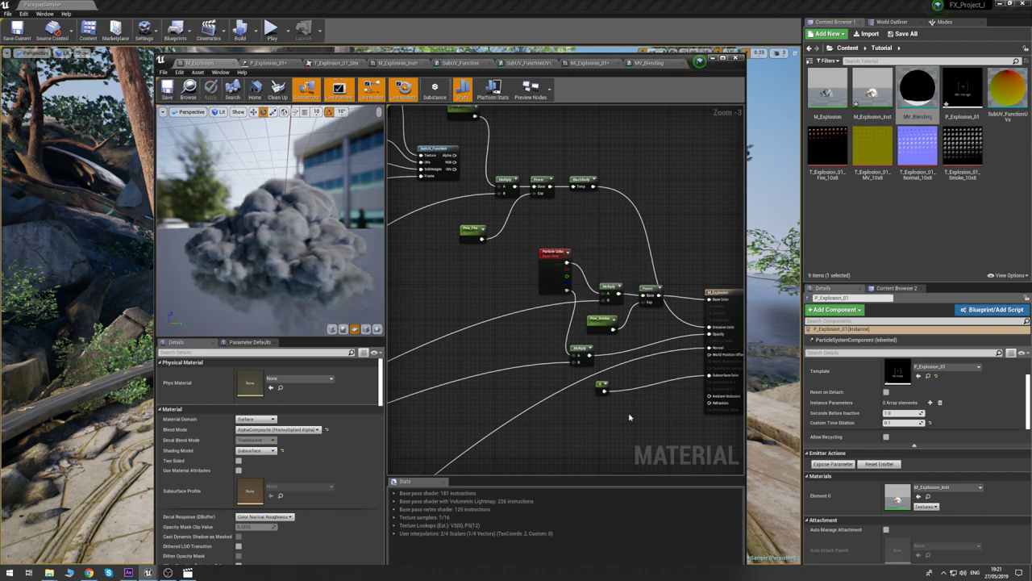
- Move the constant node down out of the way and add a Power node that takes over the Multiply's connection to Opacity
right_drag(609, 259, 593, 230)
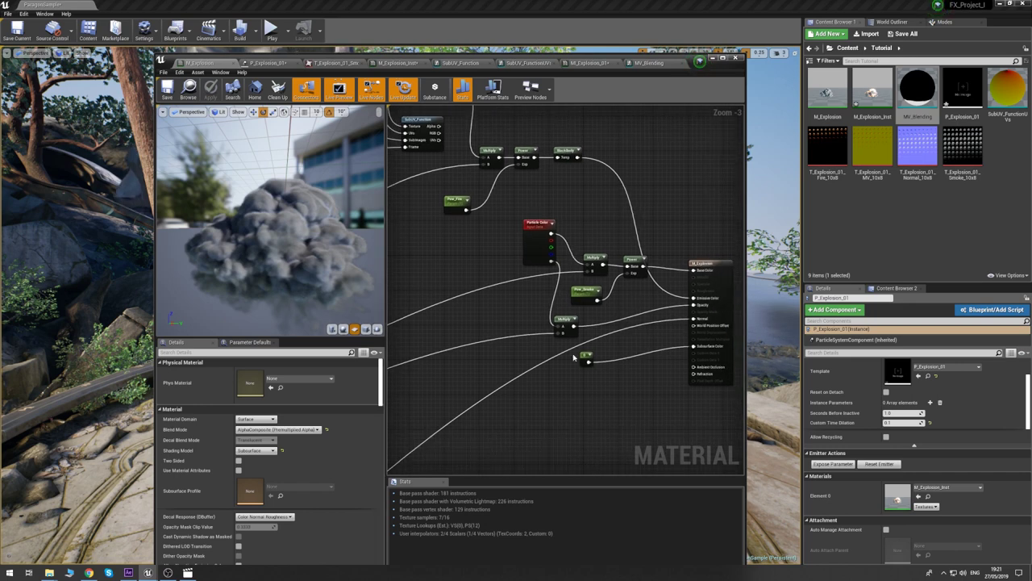
drag(591, 359, 599, 429)
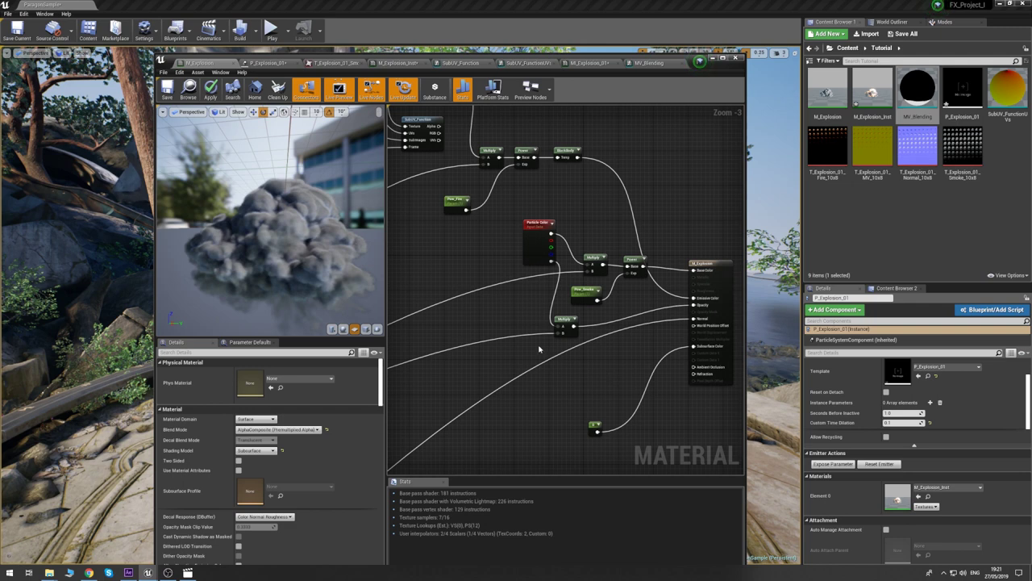
key(e)
click(593, 350)
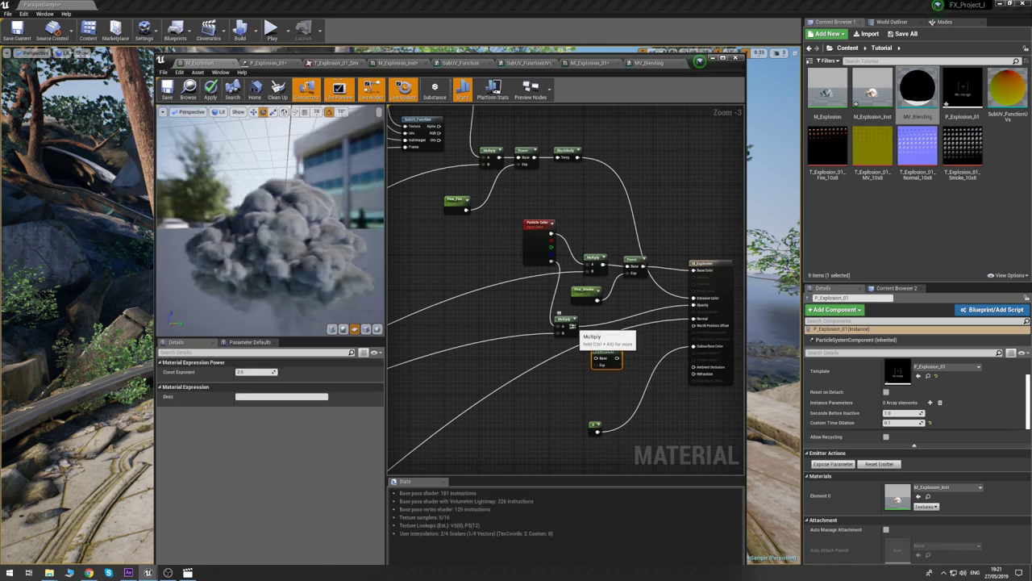
ctrl+drag(574, 325, 617, 357)
drag(610, 351, 629, 342)
- Add a scalar parameter named Pow_Opacity in the 1. Basic Properties group with a default value of 1
click(560, 388)
click(561, 378)
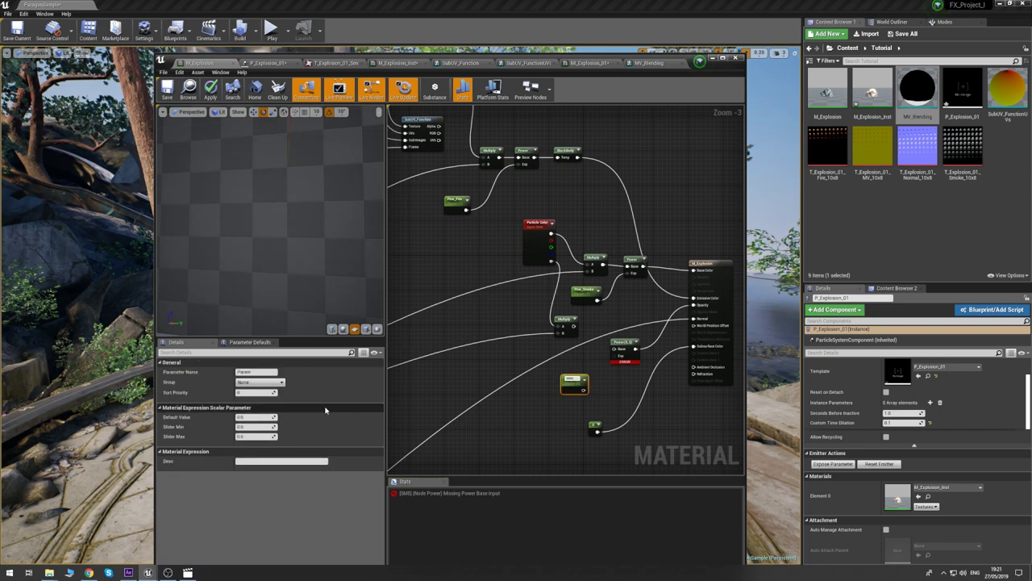
click(257, 372)
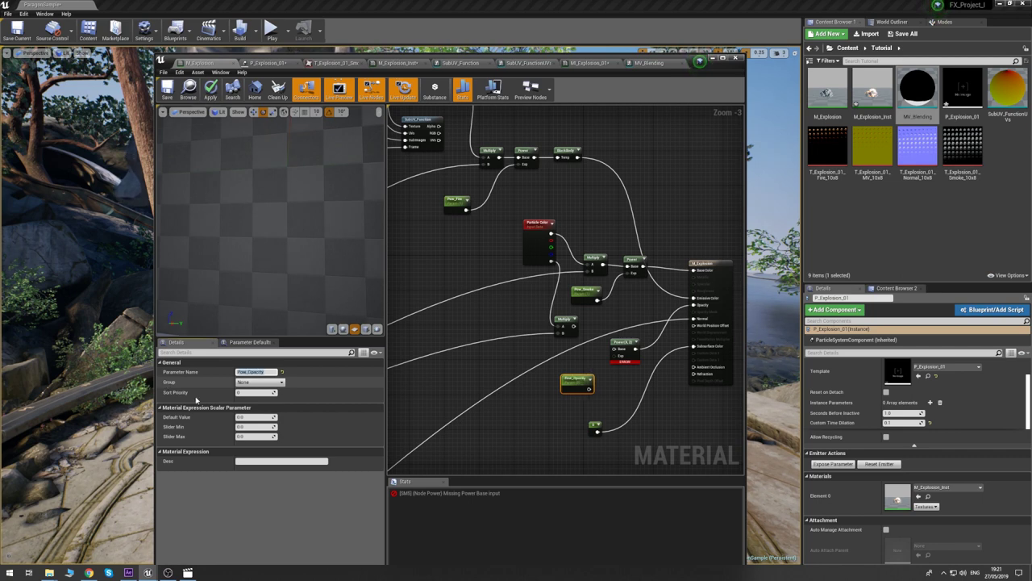
click(258, 381)
click(256, 392)
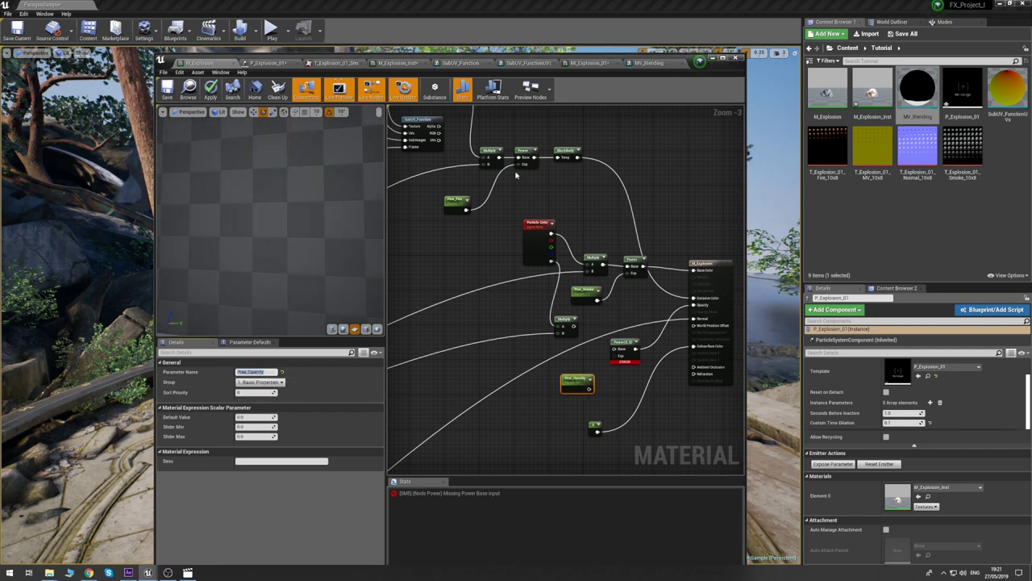
click(256, 417)
text(1)
key(Tab)
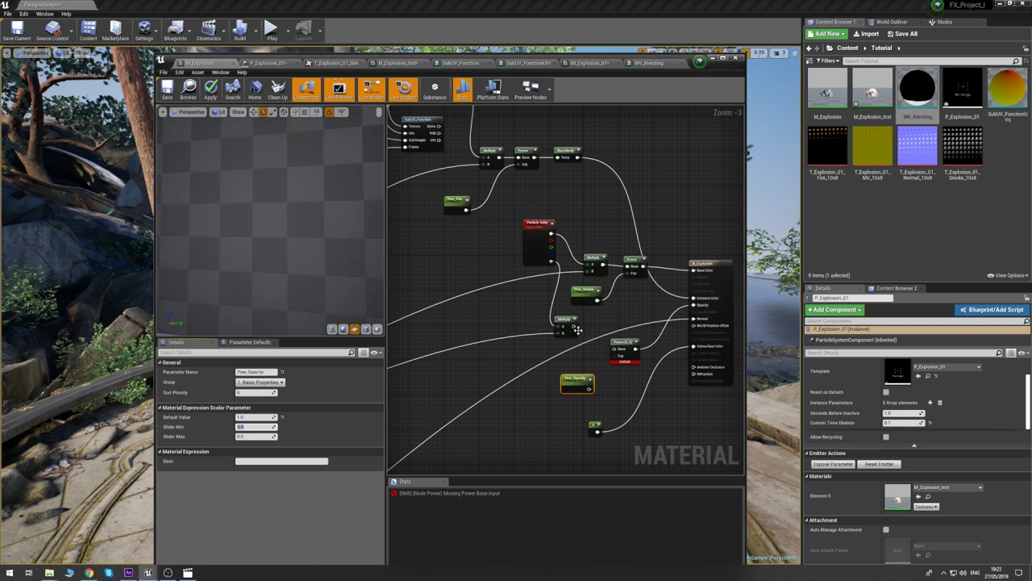
- Connect the opacity Multiply to the new Power node's Base and Pow_Opacity to its Exp input
drag(576, 326, 616, 349)
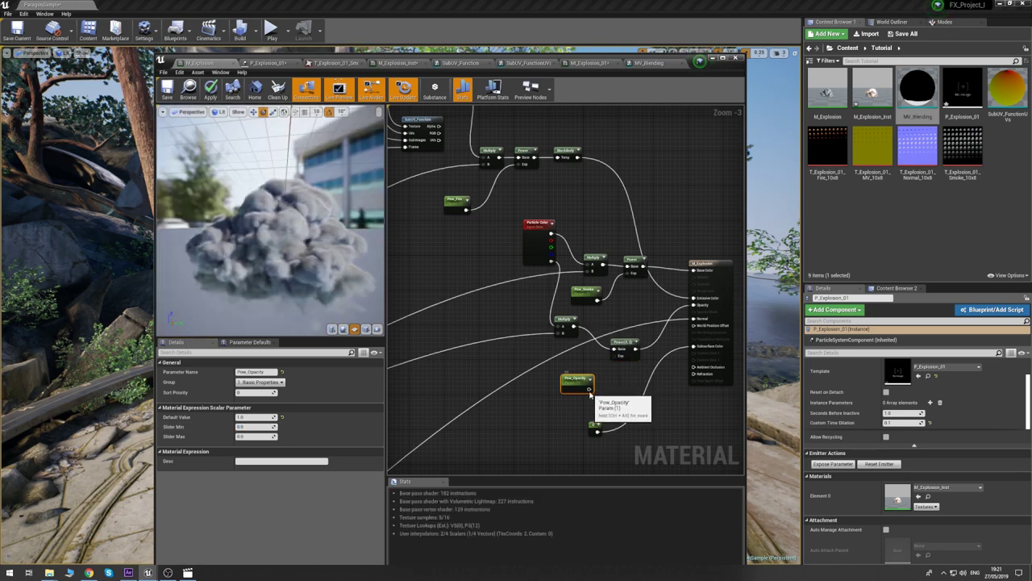
drag(590, 393, 614, 355)
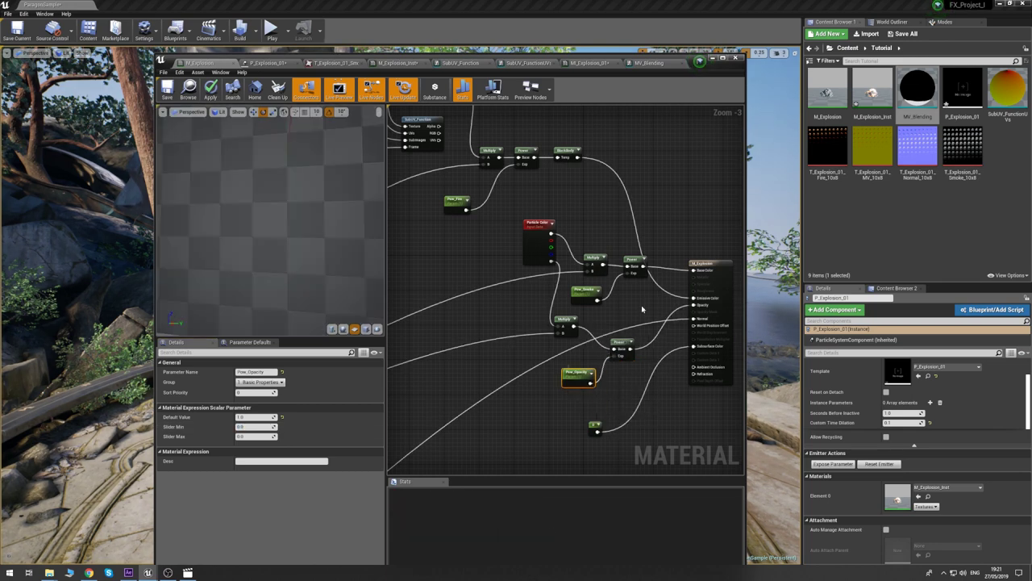
click(672, 278)
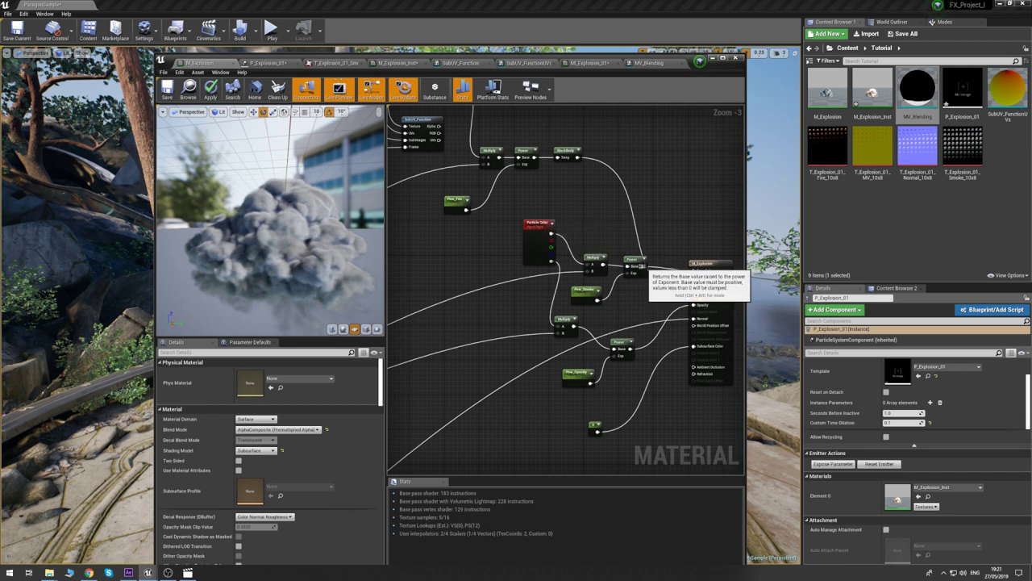
- Connect the smoke Power node's output to Subsurface Color as well and apply the material changes
drag(642, 266, 695, 346)
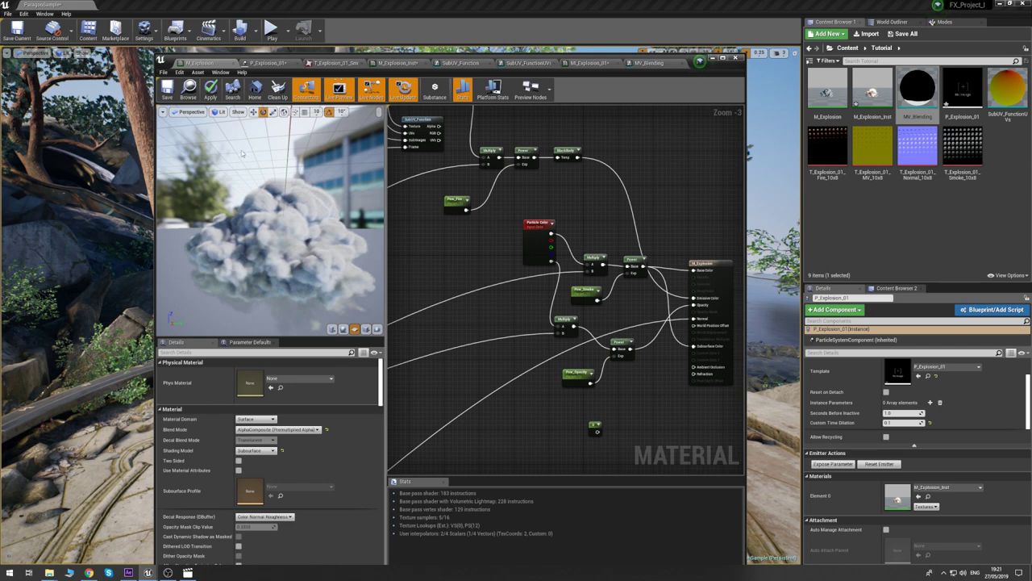
click(210, 89)
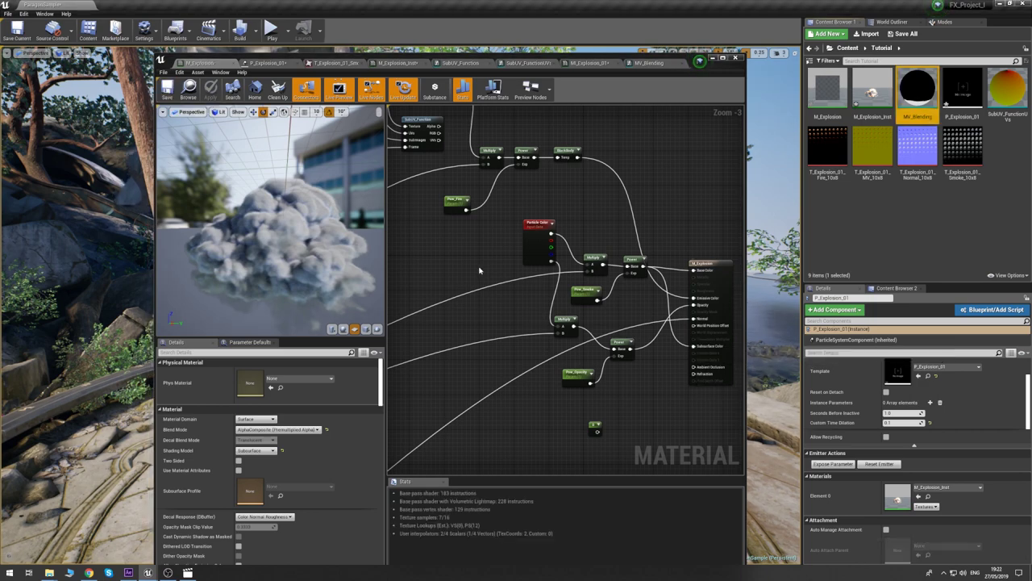
click(715, 60)
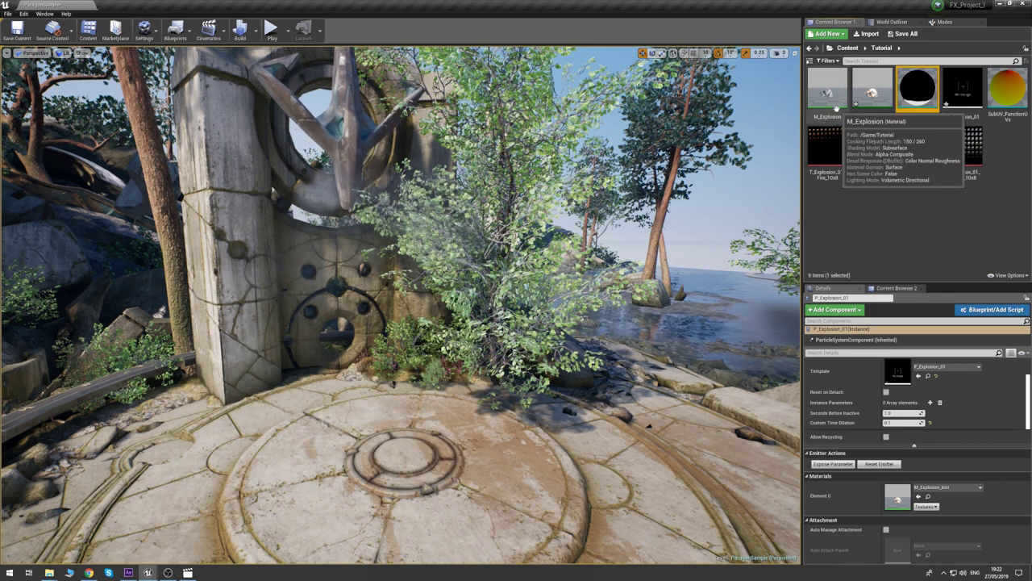
- Open M_Explosion_Inst beside the explosion in the level and enable its Pow_Opacity and Pow_Smoke overrides
double_click(871, 101)
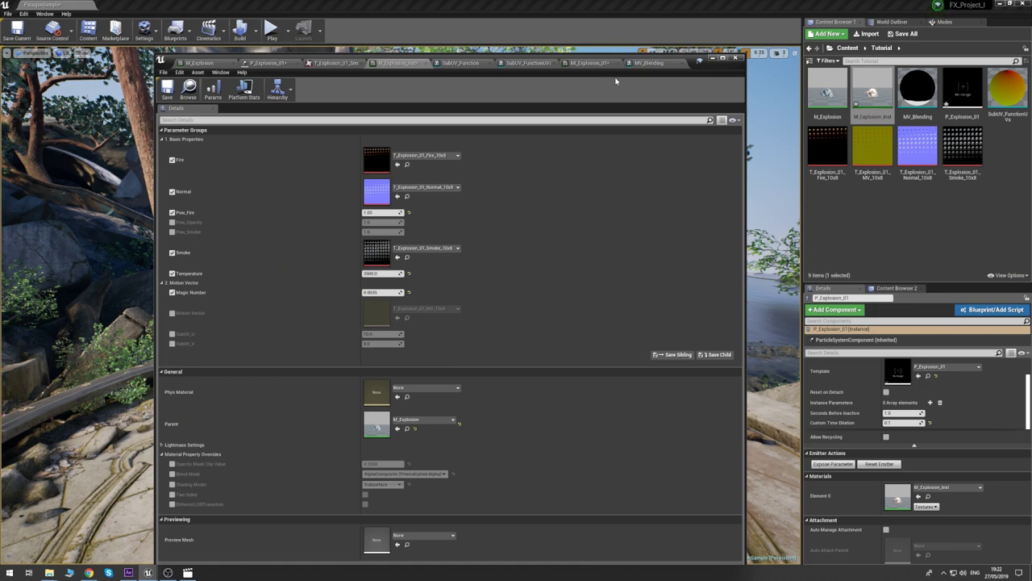
drag(605, 61, 883, 36)
drag(955, 34, 977, 34)
right_drag(363, 242, 447, 258)
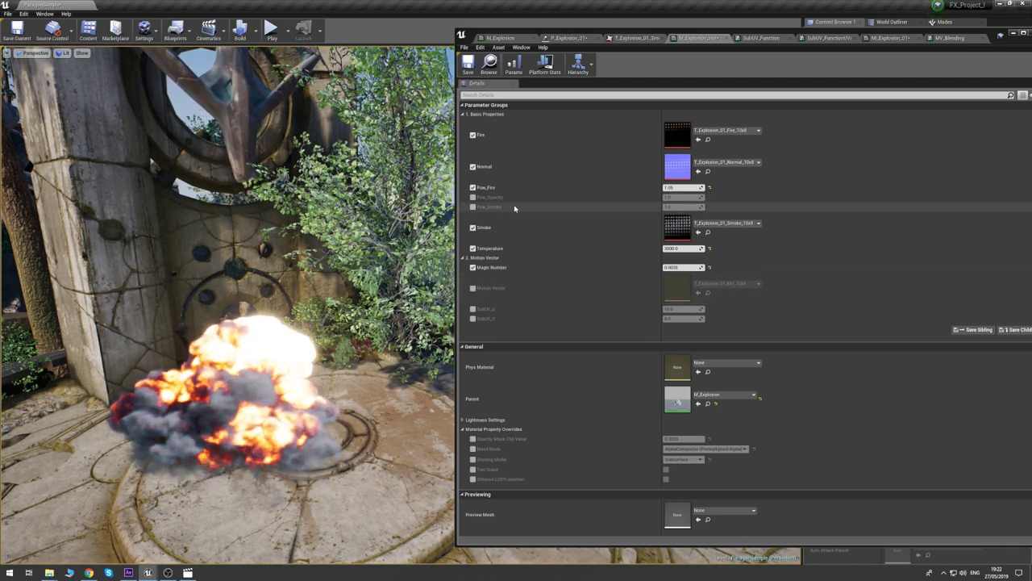
click(473, 197)
click(473, 207)
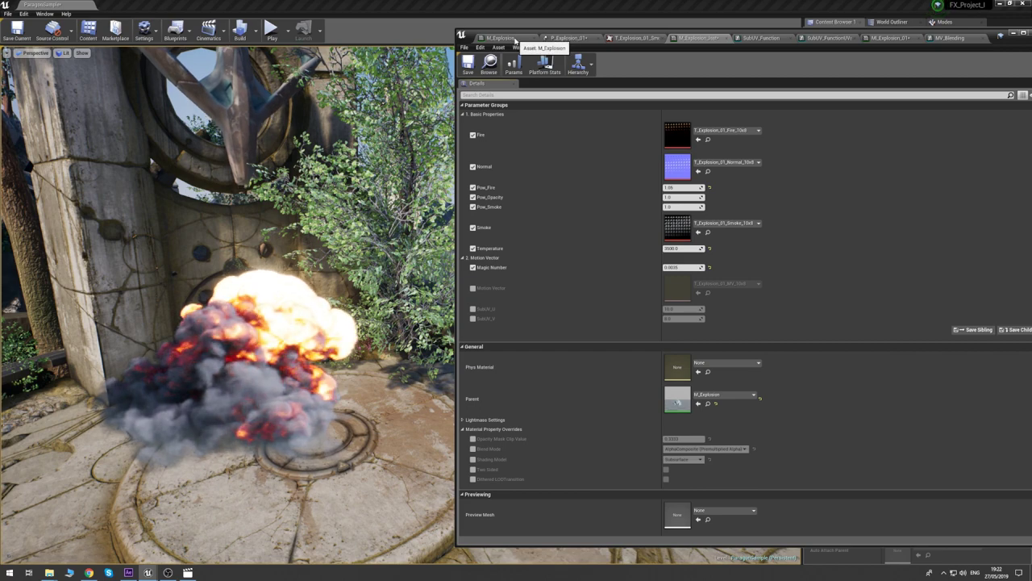
- In P_Explosion_01, change the first Dynamic parameter's distribution to a Float Constant of 28 to hold one explosion frame
click(578, 39)
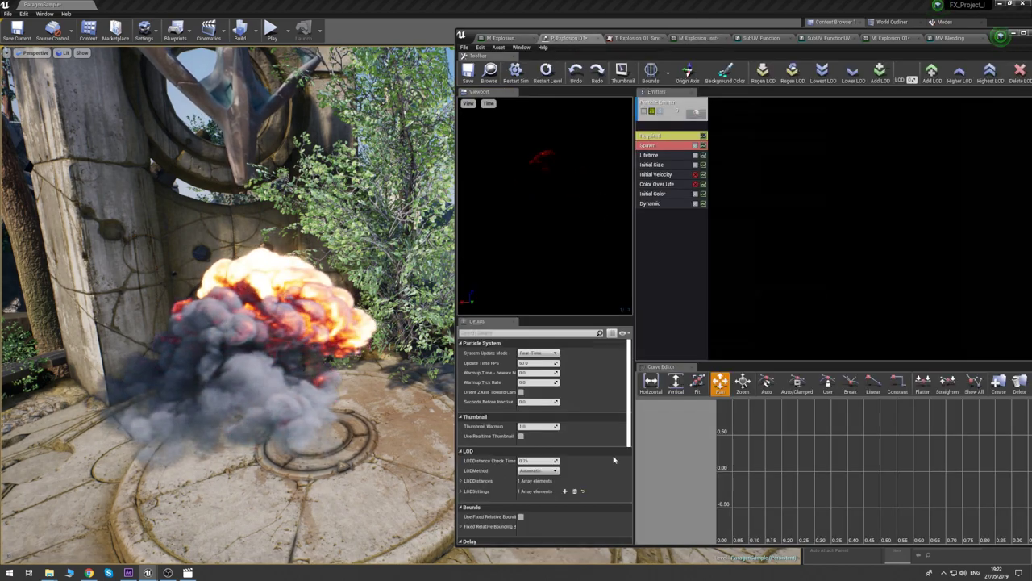
click(650, 203)
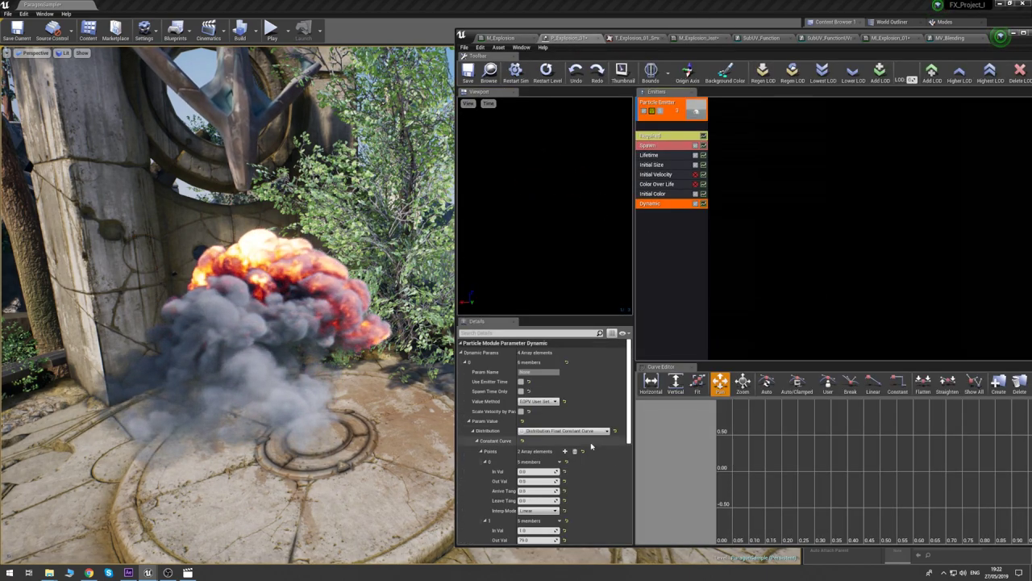
click(564, 431)
click(536, 445)
click(526, 441)
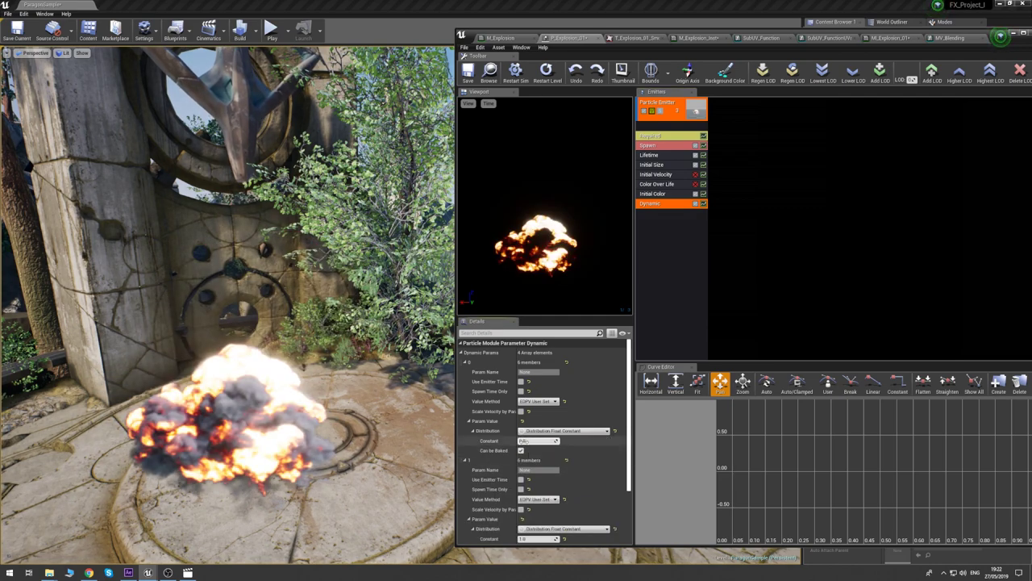
text(25)
key(Return)
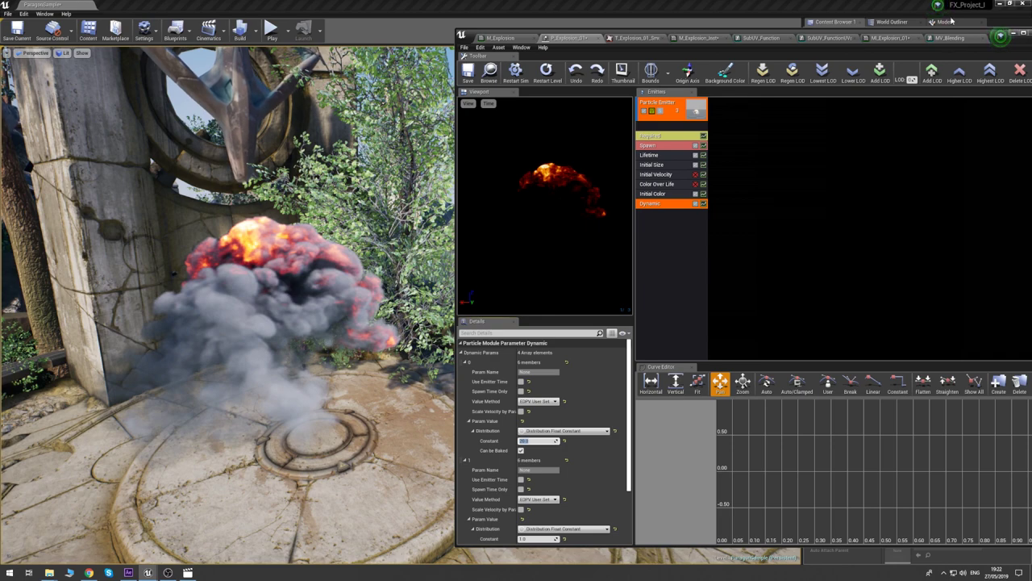
- Set M_Explosion_Inst's Pow_Opacity to about 1.9, Pow_Smoke to about 1.12 and Pow_Fire to about 1.09
click(891, 38)
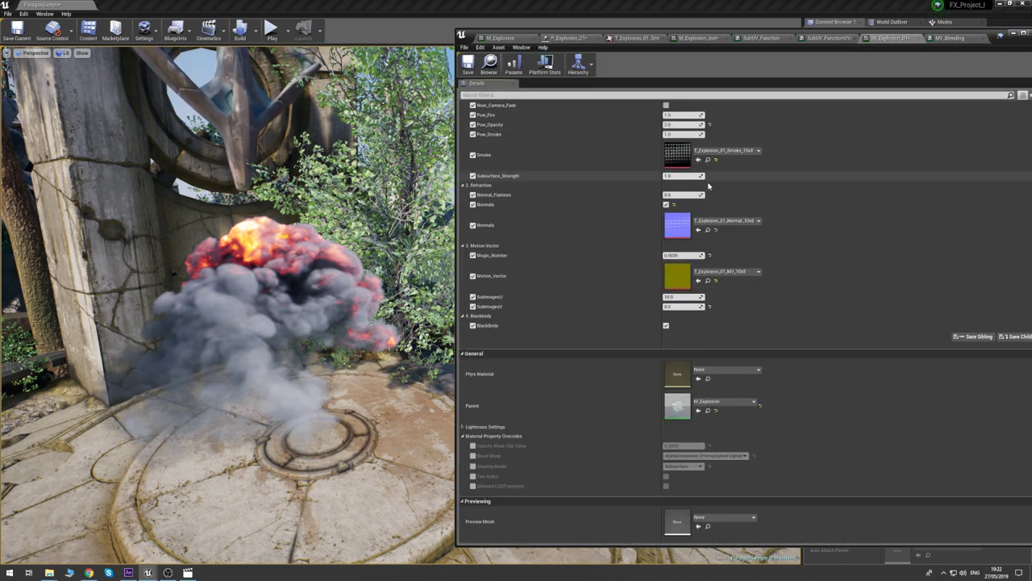
click(569, 38)
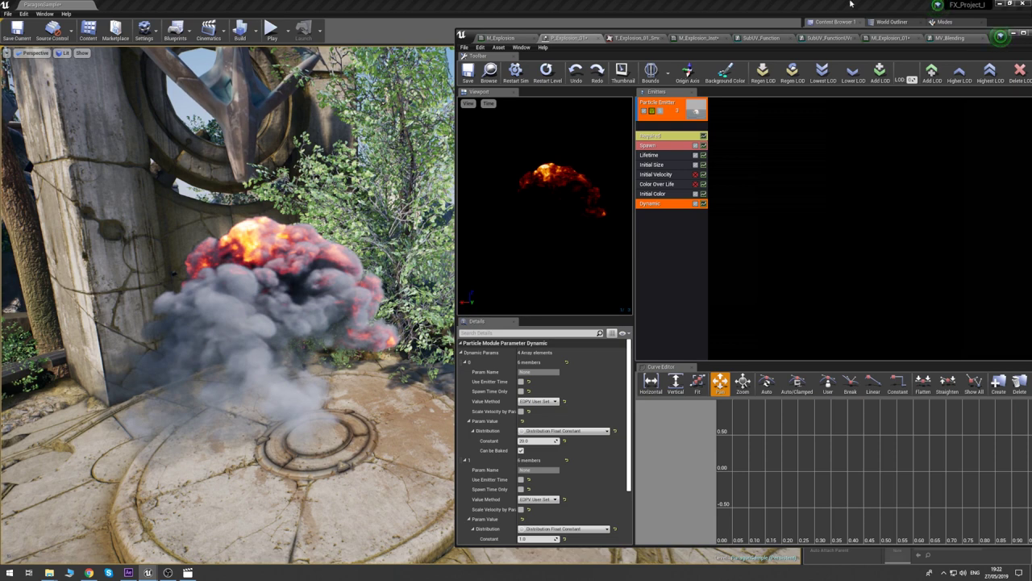
click(699, 37)
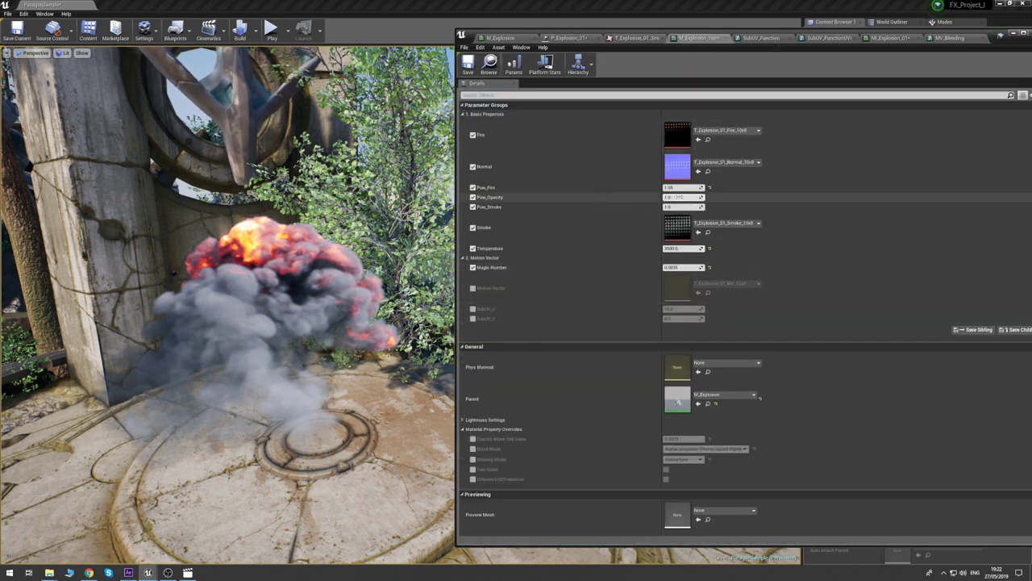
mouse_move(677, 197)
mouse_down()
mouse_move(715, 197)
mouse_move(691, 197)
mouse_up()
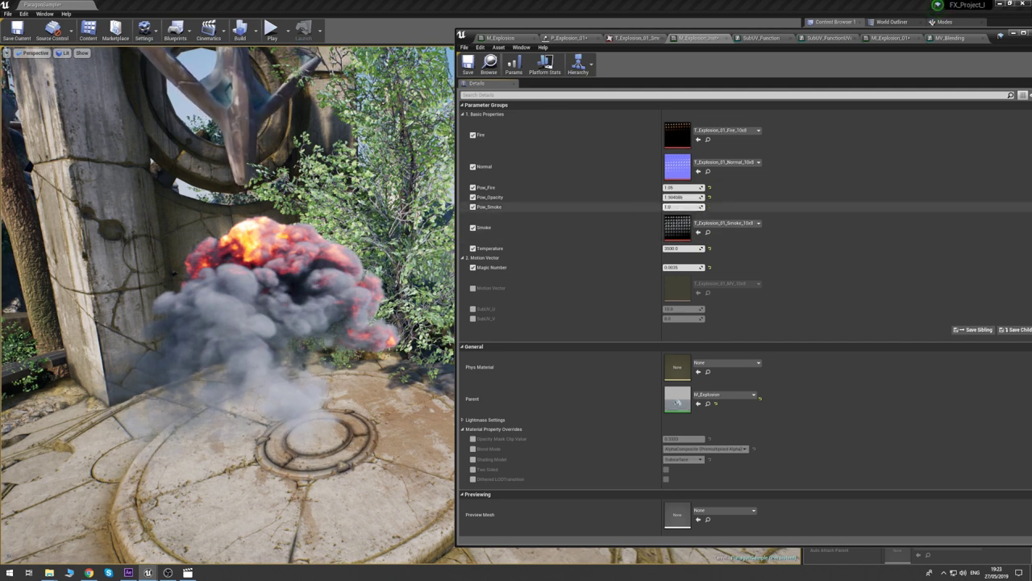
drag(682, 206, 693, 206)
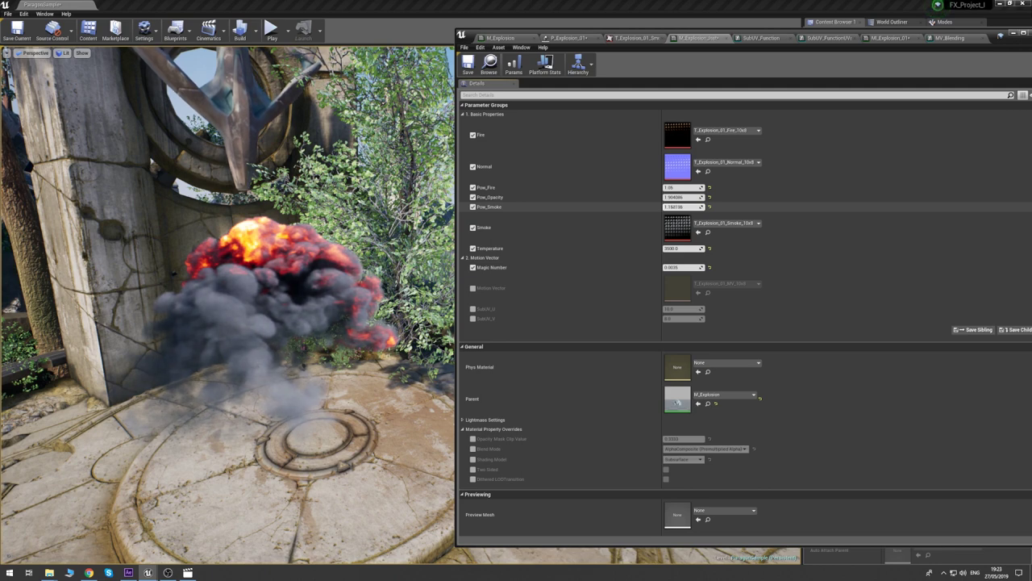
drag(693, 207, 694, 206)
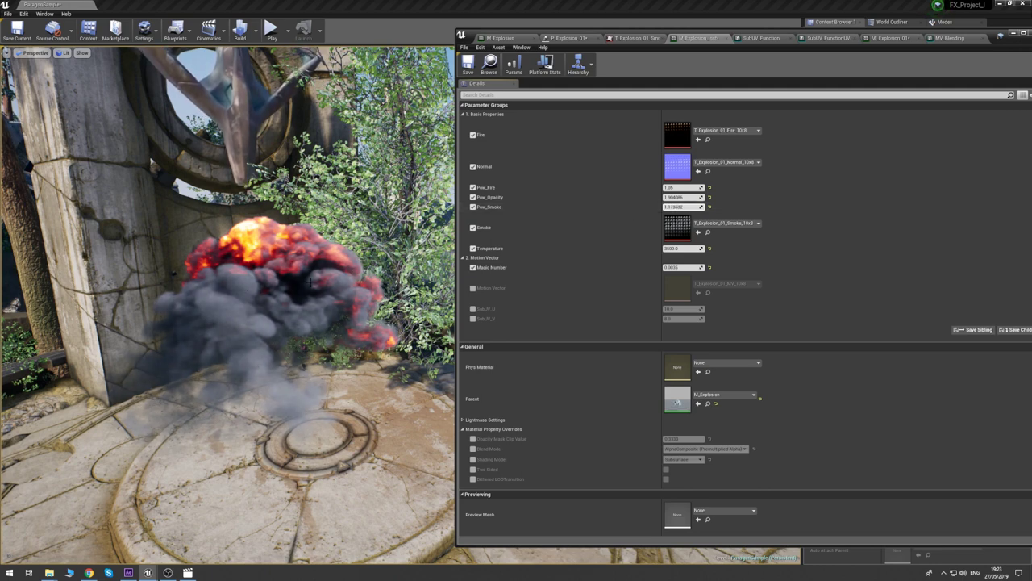
drag(684, 187, 684, 187)
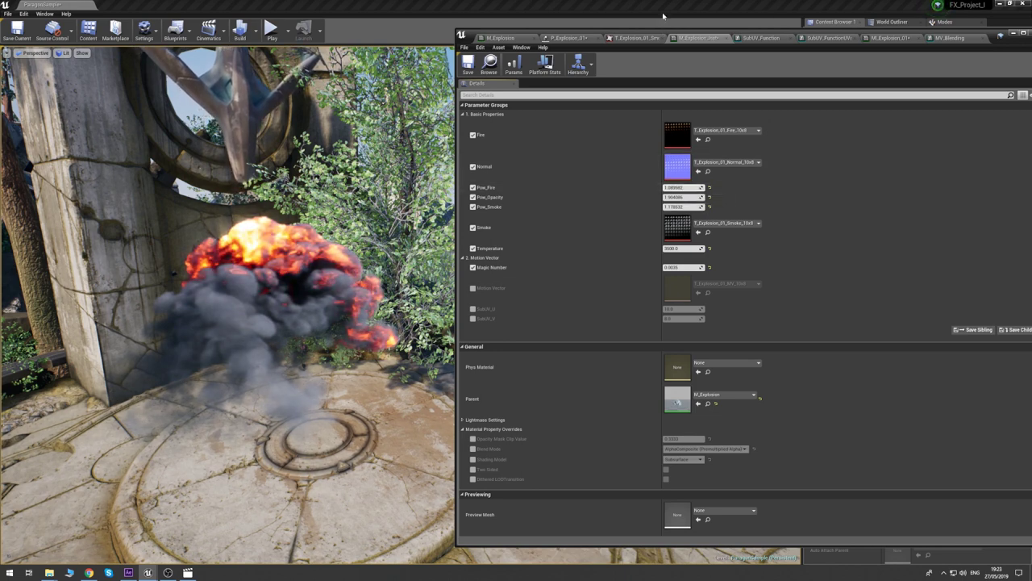
- Set the first Dynamic parameter's constant in P_Explosion_01 to about 18.9 to hold an earlier explosion frame
click(569, 37)
mouse_move(535, 441)
mouse_down()
mouse_move(484, 442)
mouse_move(582, 441)
mouse_move(482, 441)
mouse_move(545, 441)
mouse_up()
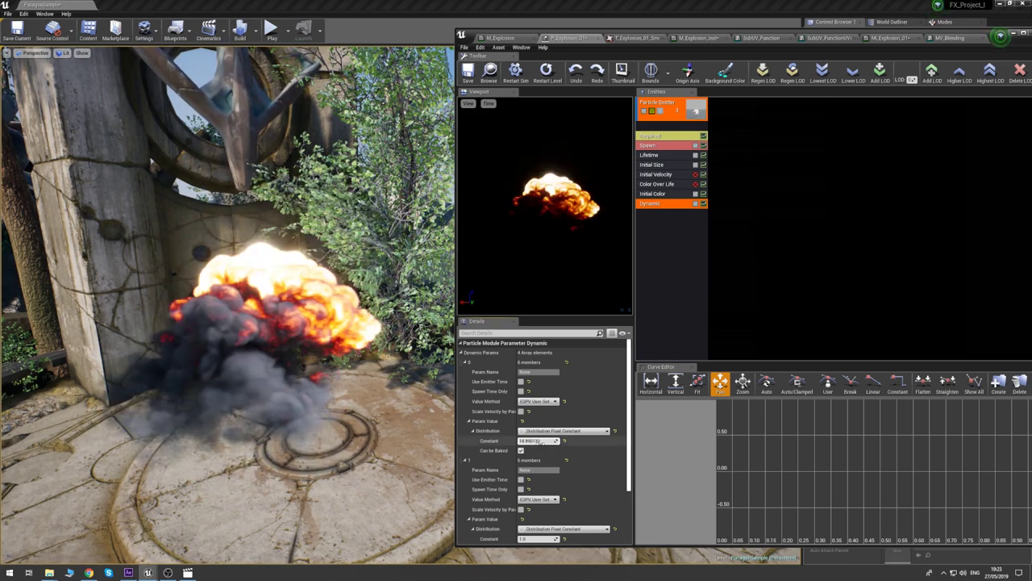
click(859, 276)
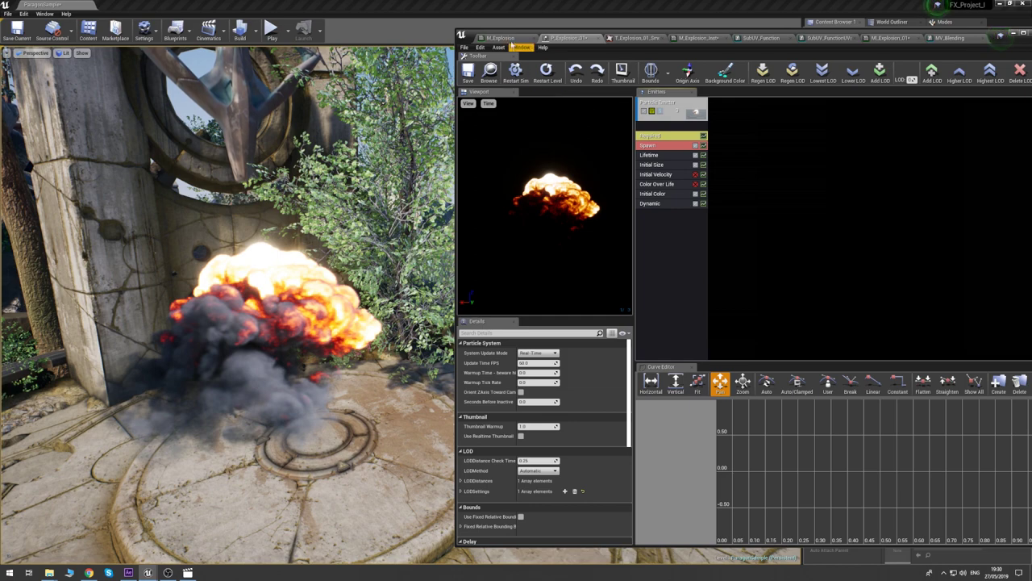
- Return to the M_Explosion graph around the power nodes and the material's output node
click(510, 38)
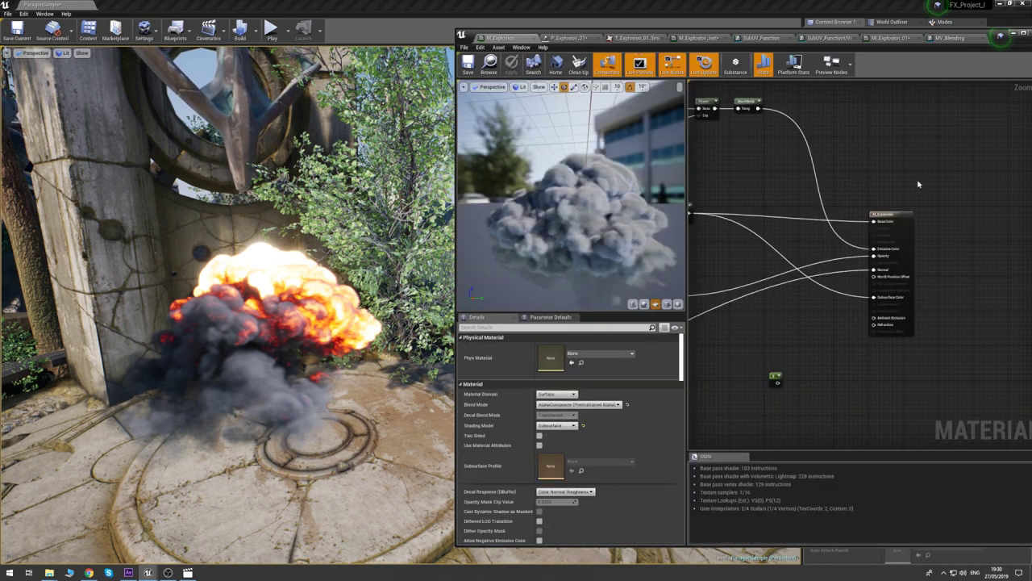
right_drag(778, 179, 862, 191)
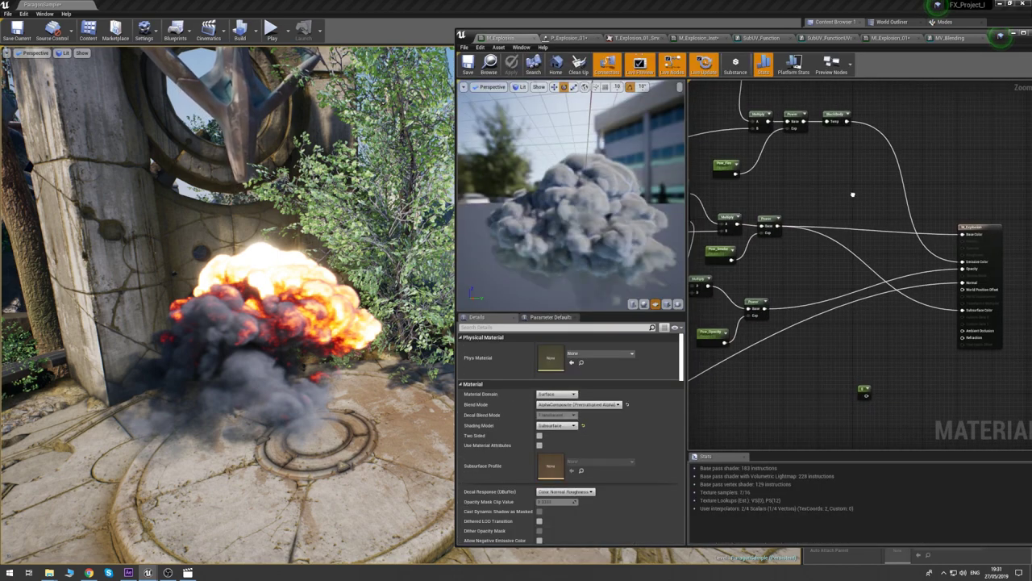